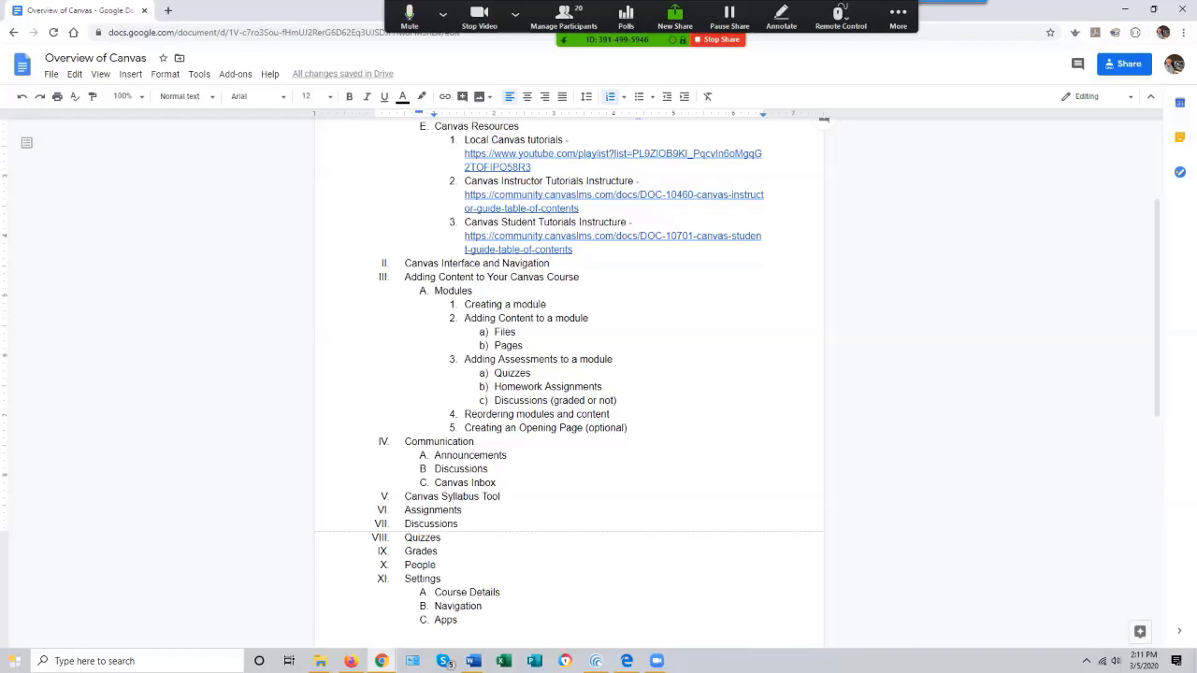
- Copy the document's shareable link and close the sharing dialog
{"action": "left_click", "coordinate": [1123, 64]}
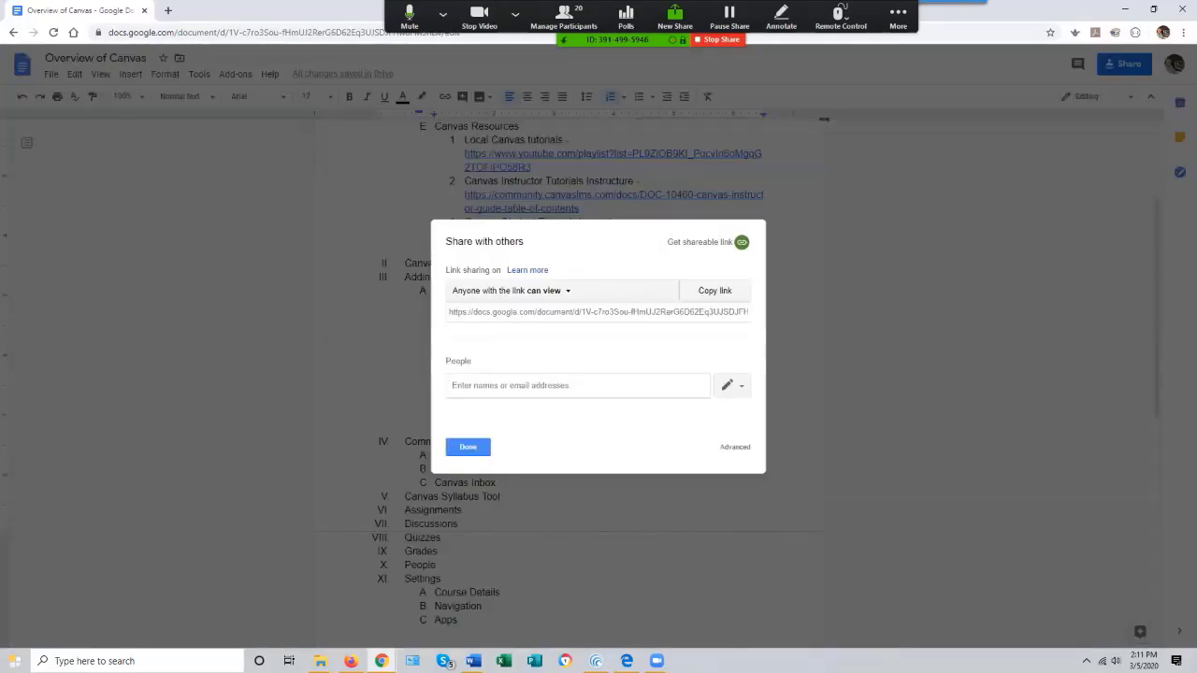
{"action": "left_click", "coordinate": [715, 291]}
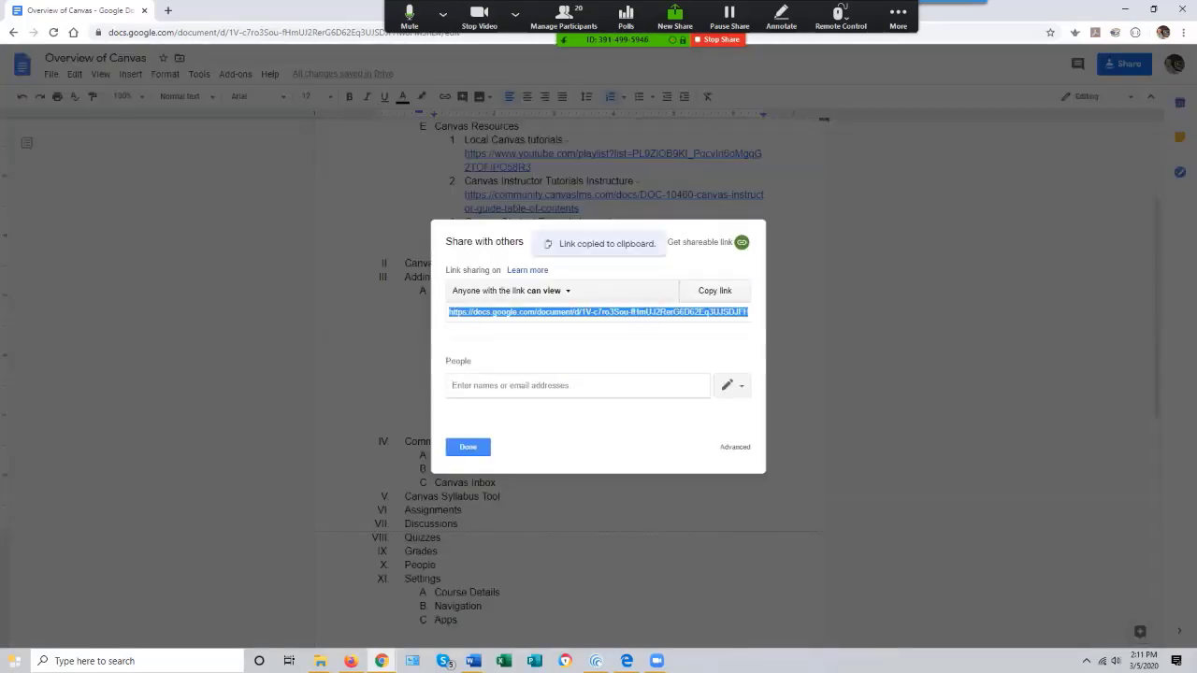
{"action": "left_click", "coordinate": [467, 447]}
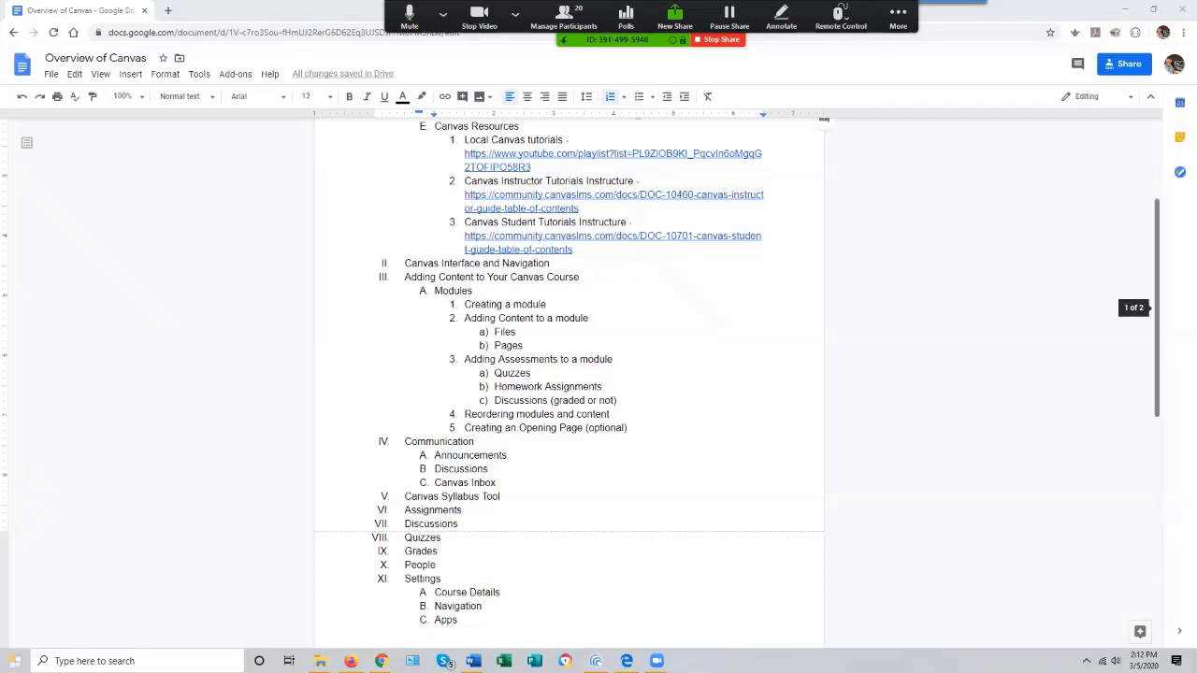
- Switch to the Canvas course and log out of Canvas through the Account menu
{"action": "scroll", "coordinate": [1157, 376], "scroll_direction": "up", "scroll_amount": 3}
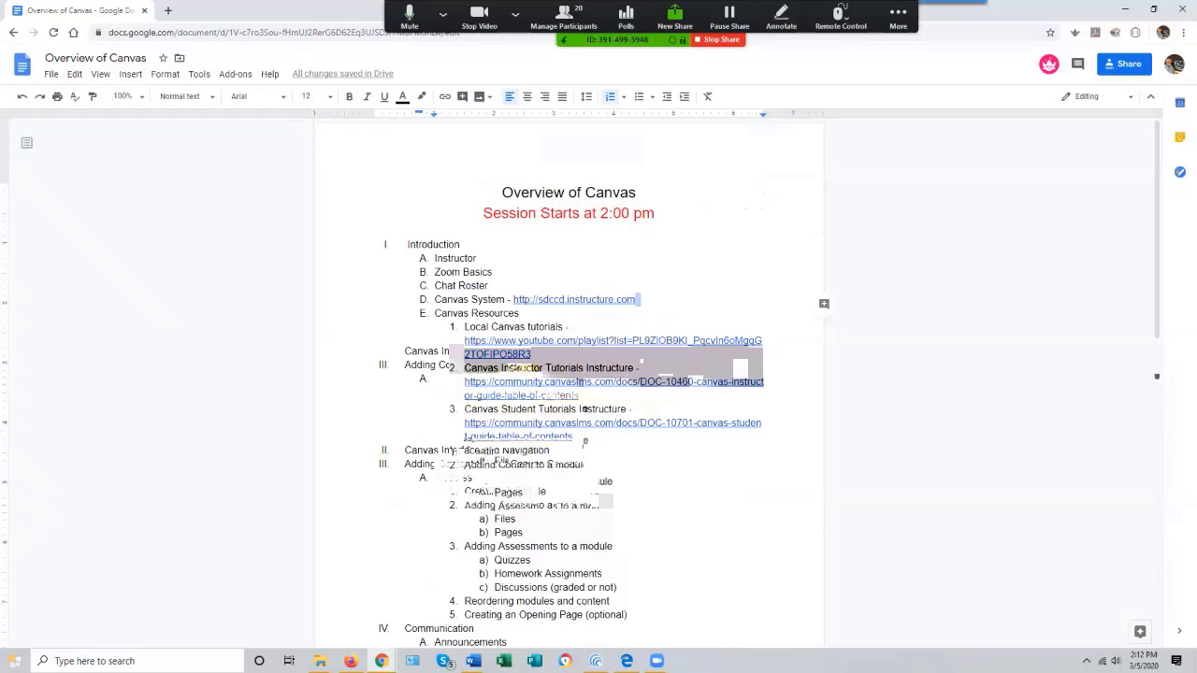
{"action": "left_click_drag", "start_coordinate": [365, 9], "coordinate": [1196, 13]}
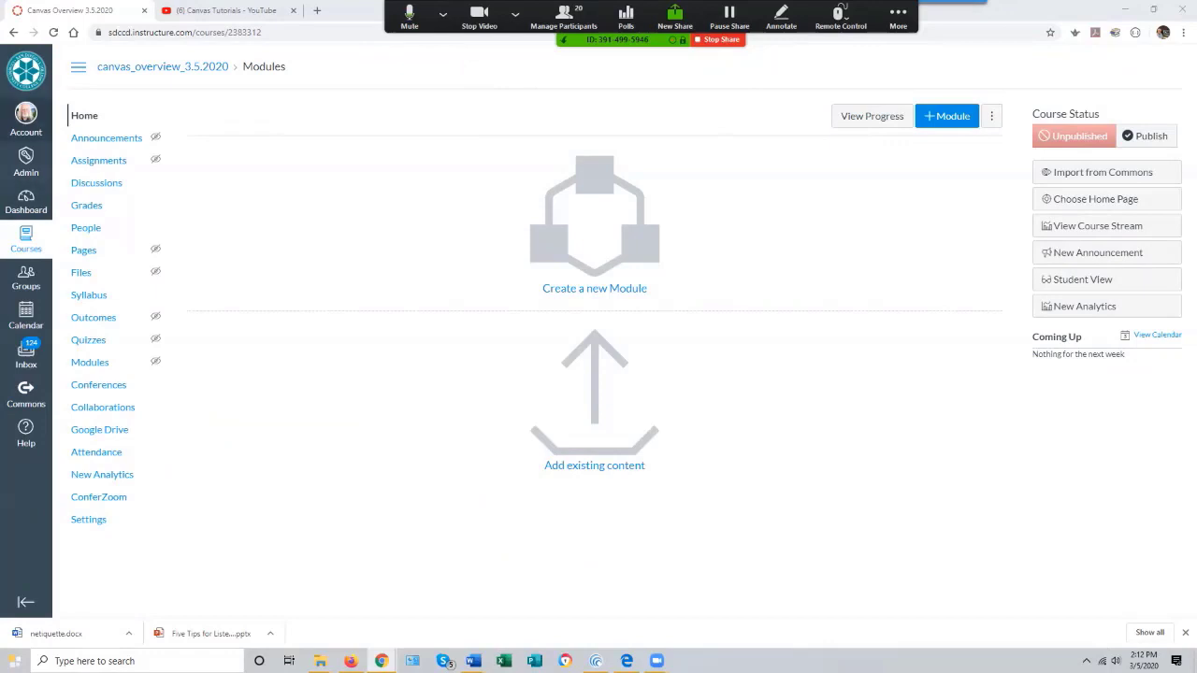
{"action": "left_click", "coordinate": [26, 116]}
{"action": "left_click", "coordinate": [166, 141]}
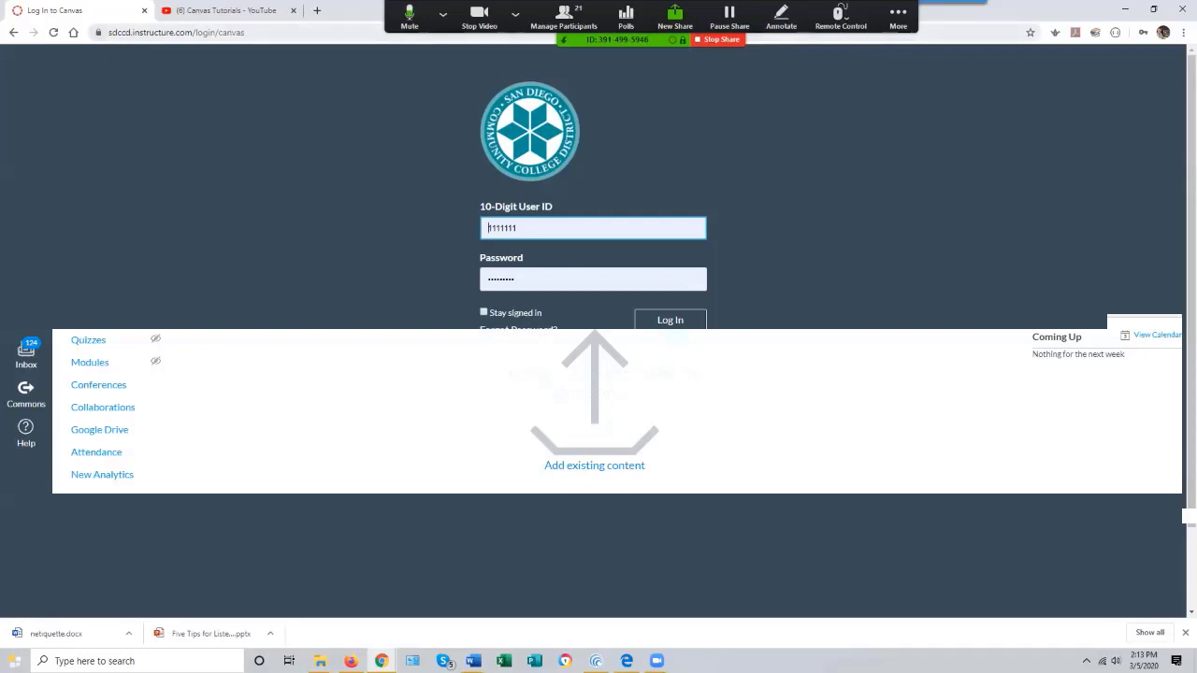
- Highlight the Canvas site address and fill the login form with the saved user ID and password
{"action": "left_click_drag", "start_coordinate": [109, 32], "coordinate": [193, 32]}
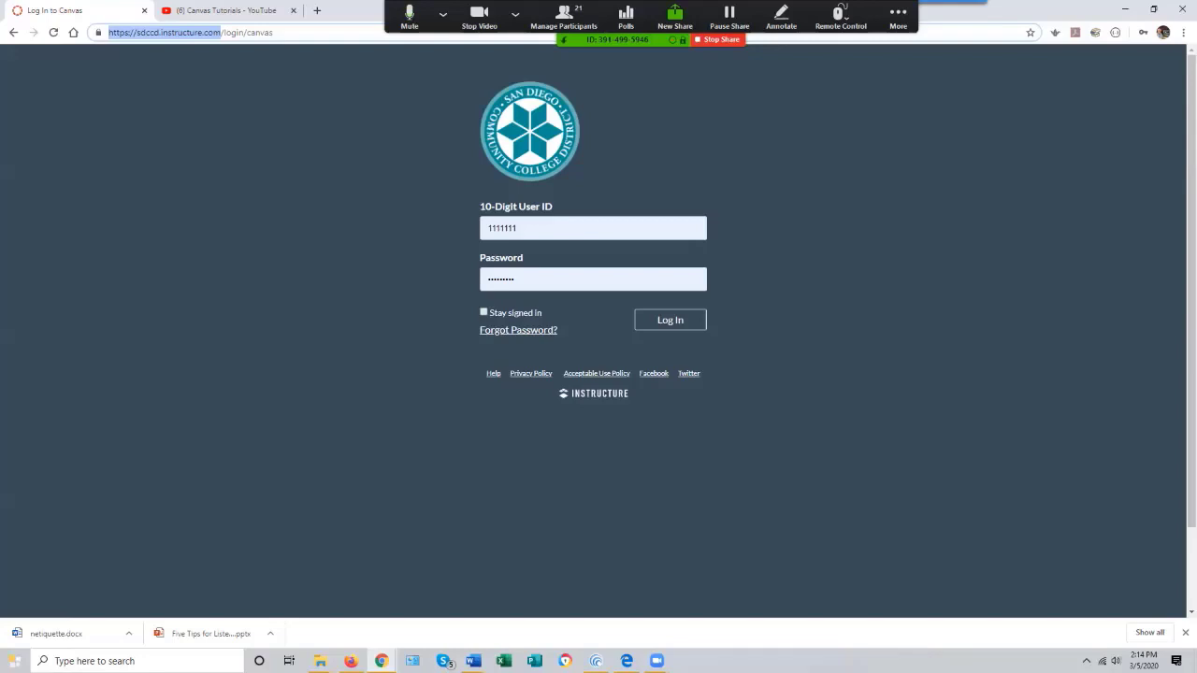
{"action": "left_click", "coordinate": [571, 228]}
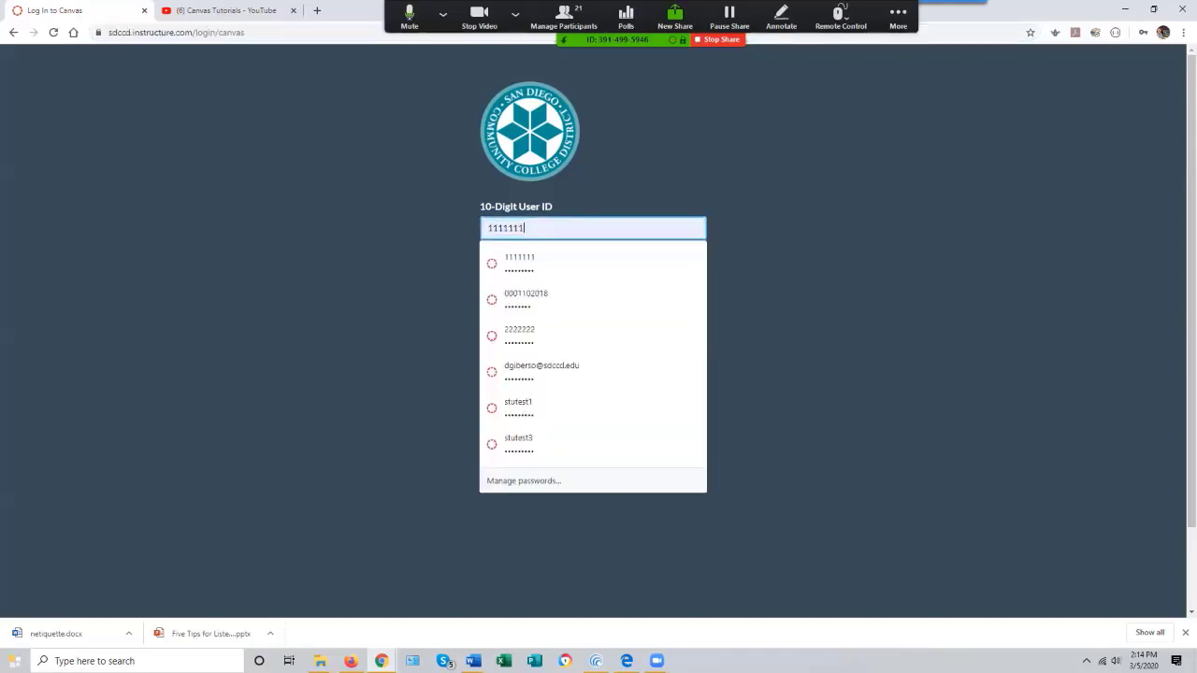
{"action": "left_click", "coordinate": [795, 299]}
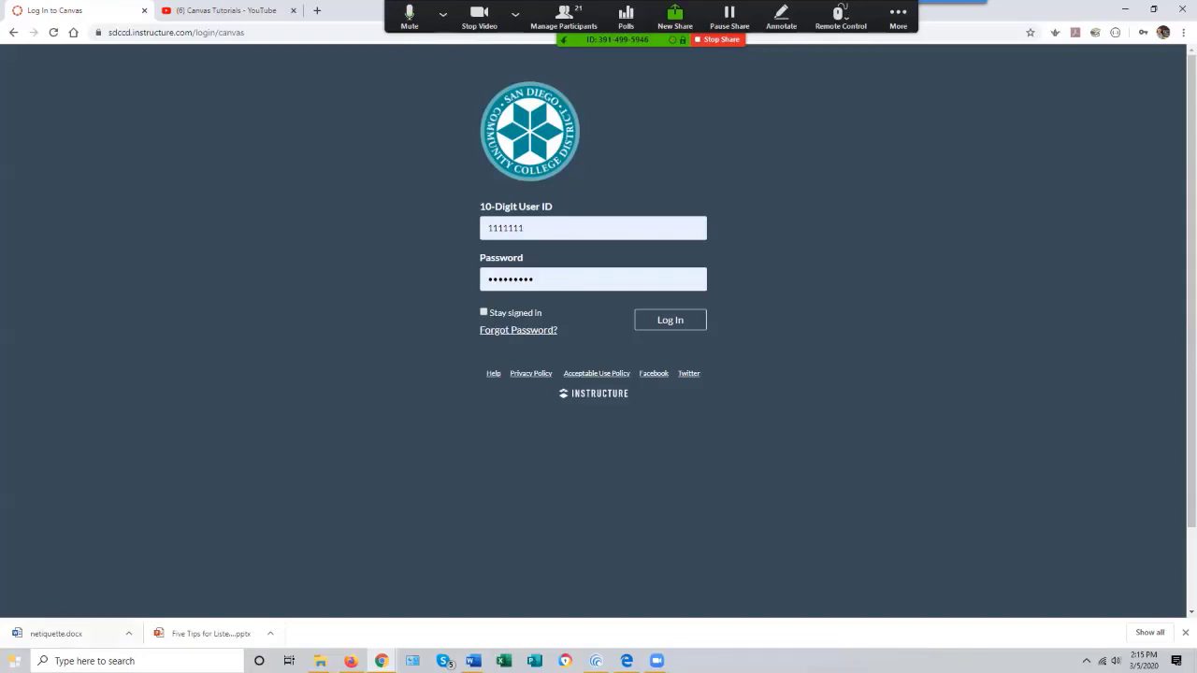
- Launch Notepad++ from the Start menu search and decline the update offer
{"action": "key", "text": "super"}
{"action": "key", "text": "Up"}
{"action": "key", "text": "Up"}
{"action": "key", "text": "Up"}
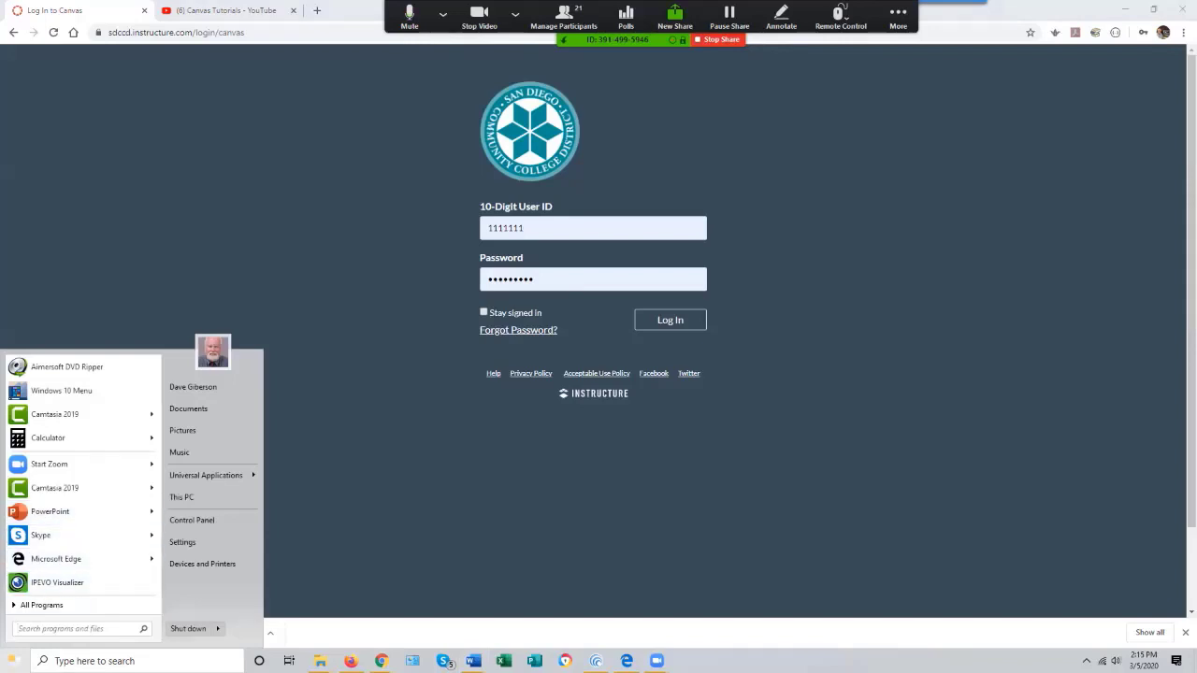
{"action": "type", "text": "notepad"}
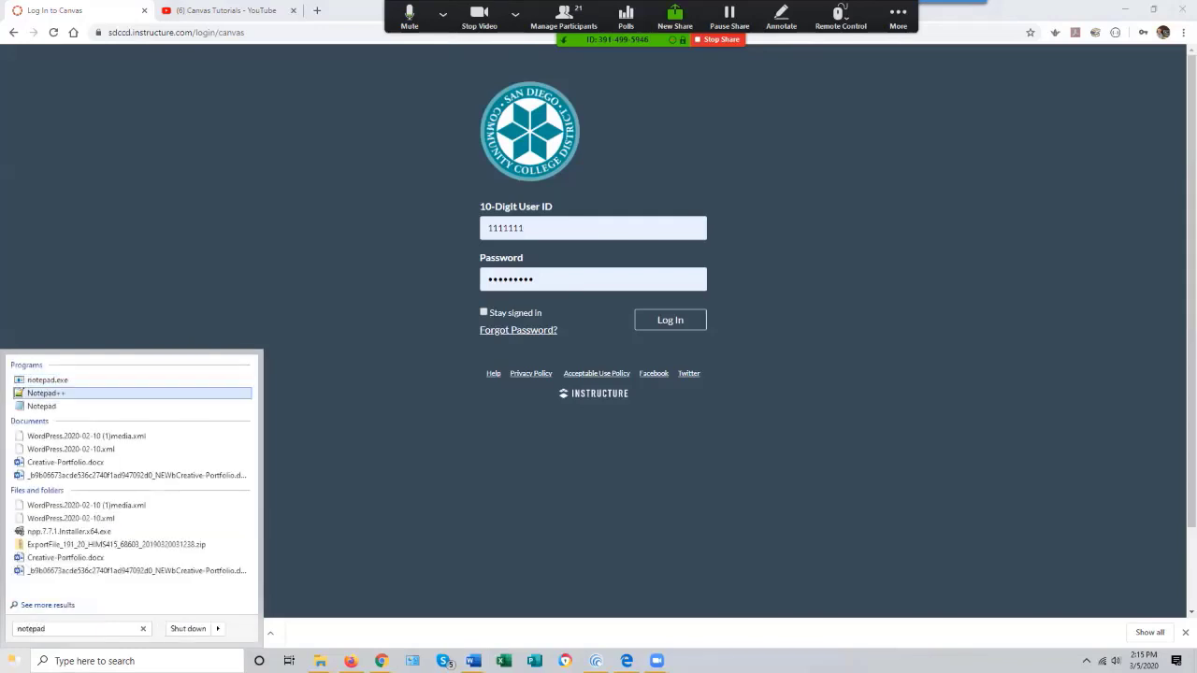
{"action": "left_click", "coordinate": [47, 394]}
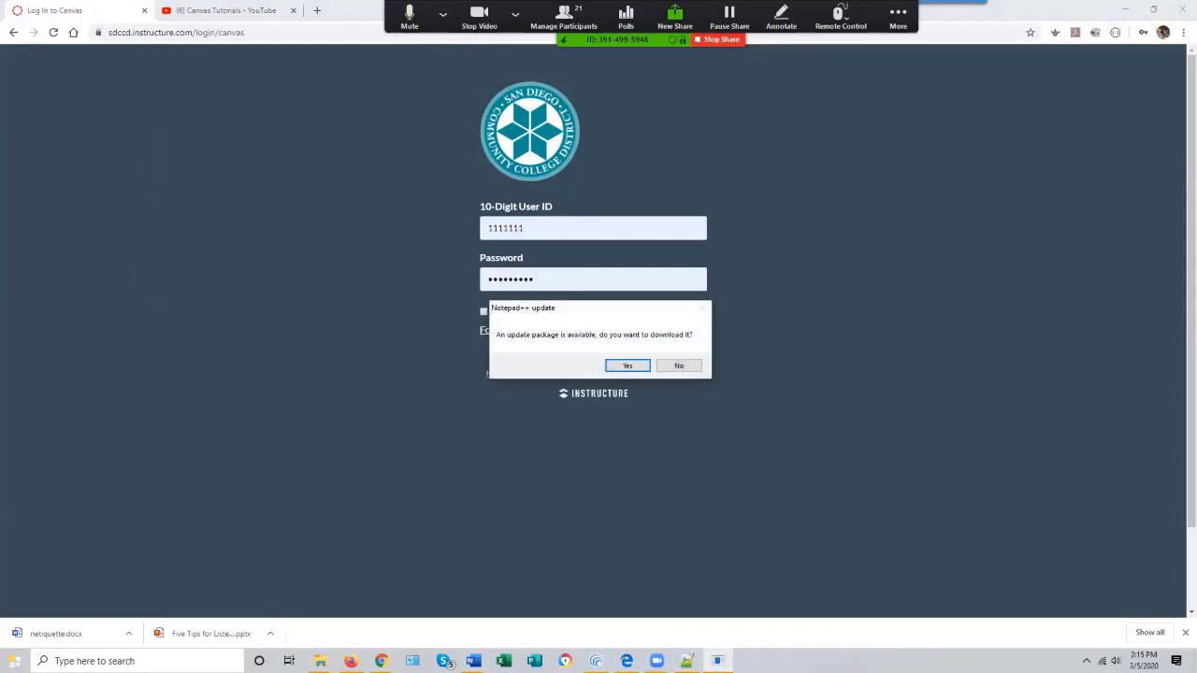
{"action": "left_click", "coordinate": [680, 365]}
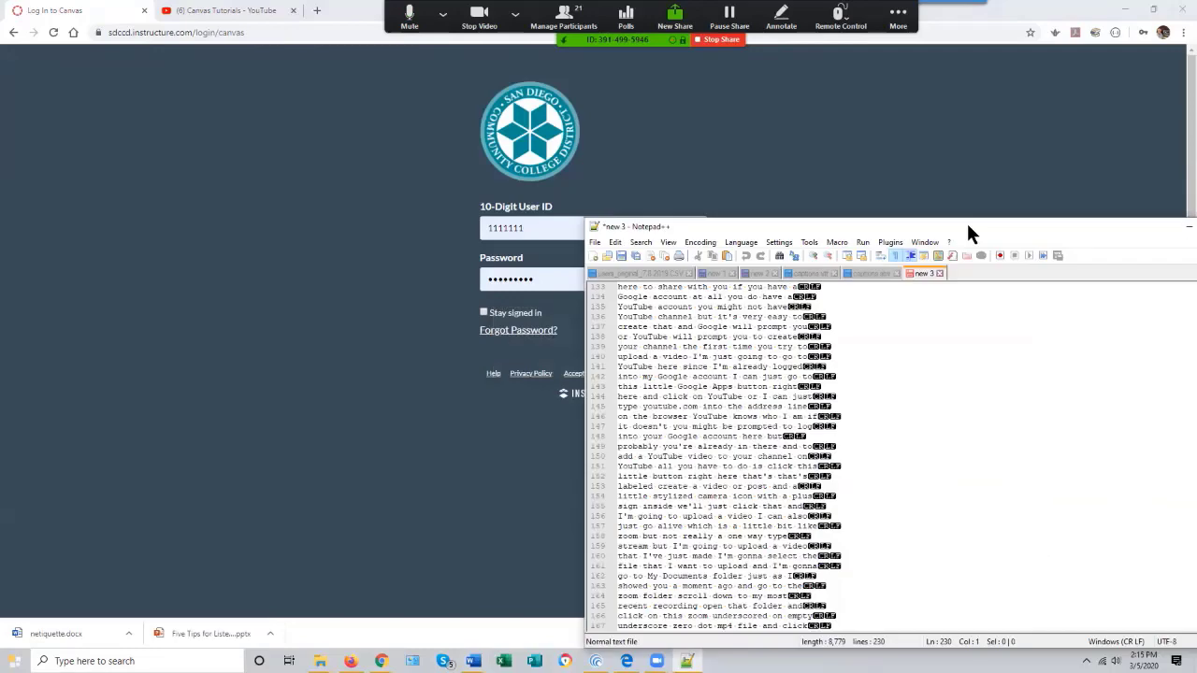
- Reposition the Notepad++ window and create a new blank document
{"action": "left_click_drag", "start_coordinate": [967, 222], "coordinate": [799, 166]}
{"action": "left_click", "coordinate": [406, 183]}
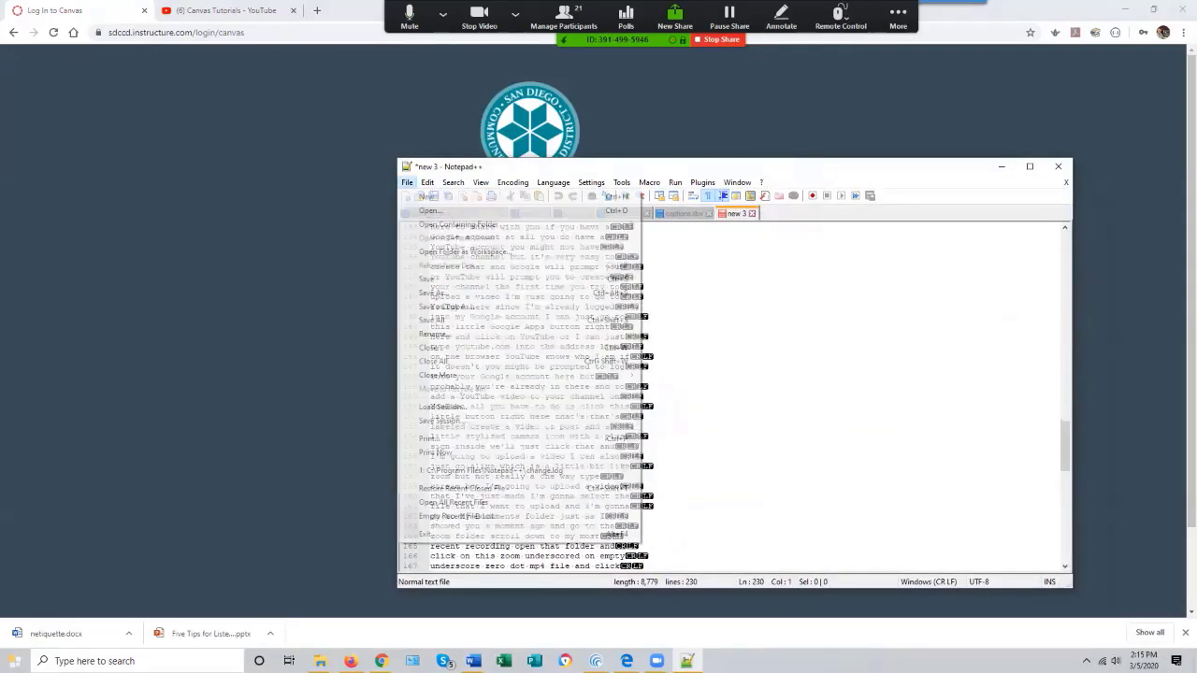
{"action": "left_click", "coordinate": [428, 195]}
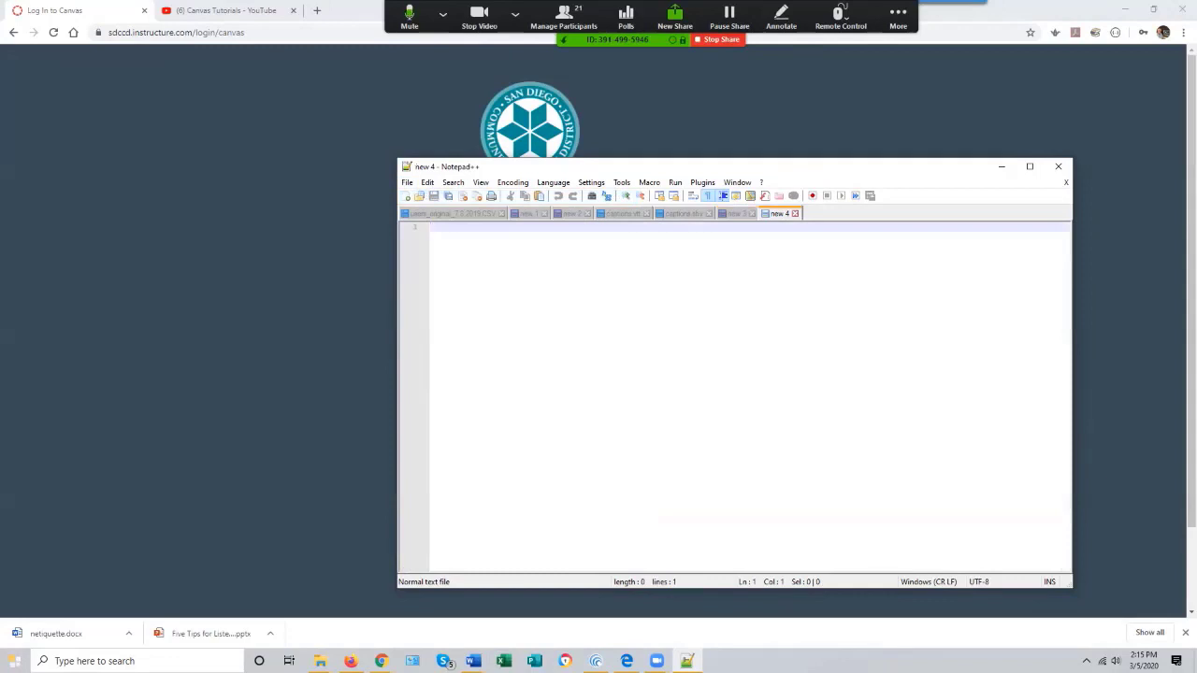
- Type a sample birth date written out, then on a new line in its eight-digit password format
{"action": "type", "text": "June"}
{"action": "type", "text": "1 1998"}
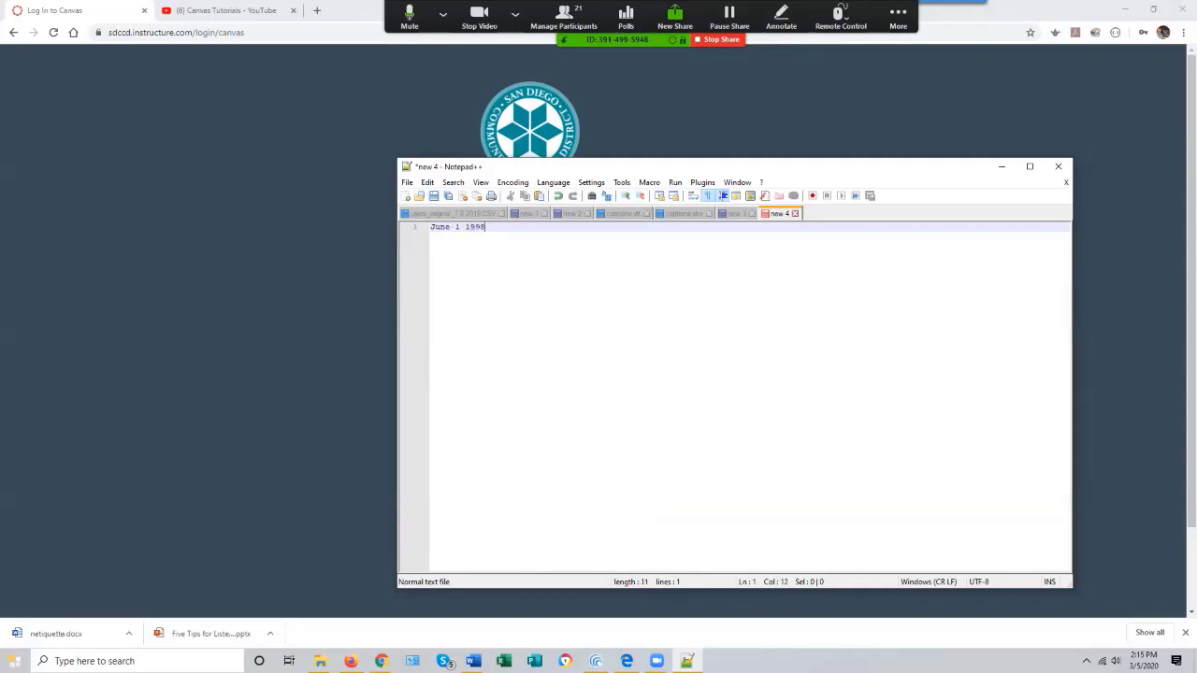
{"action": "key", "text": "Return"}
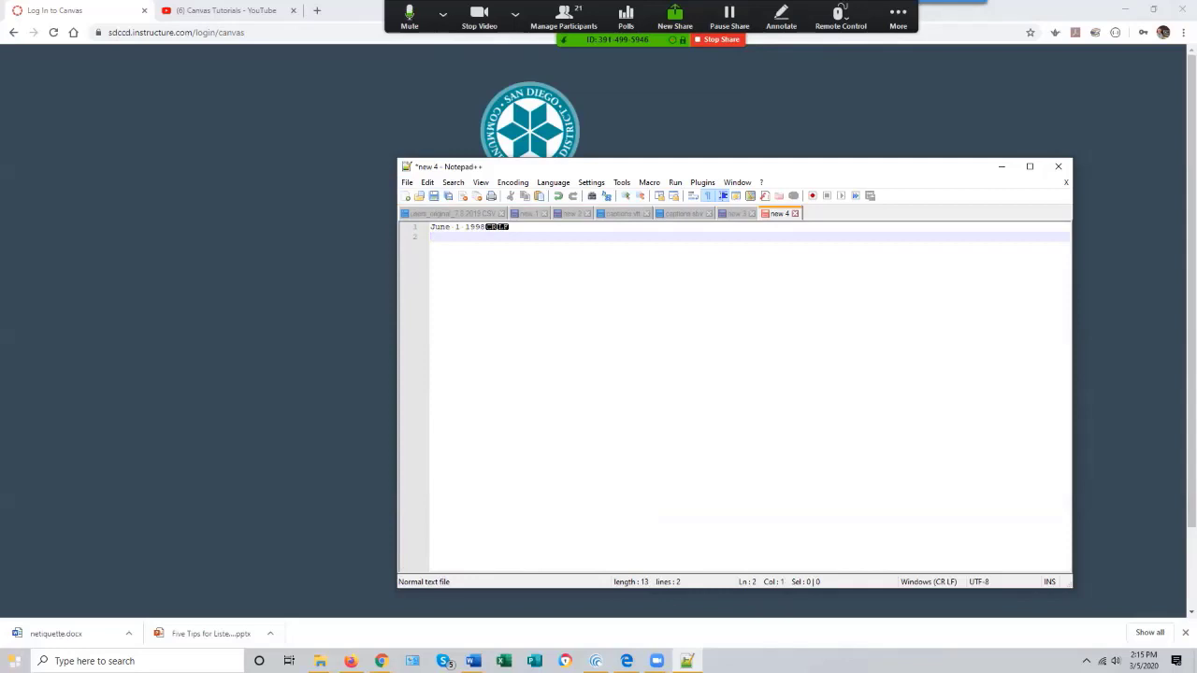
{"action": "type", "text": "06"}
{"action": "type", "text": "011998"}
- Return to the browser and log in to Canvas
{"action": "key", "text": "alt+Tab"}
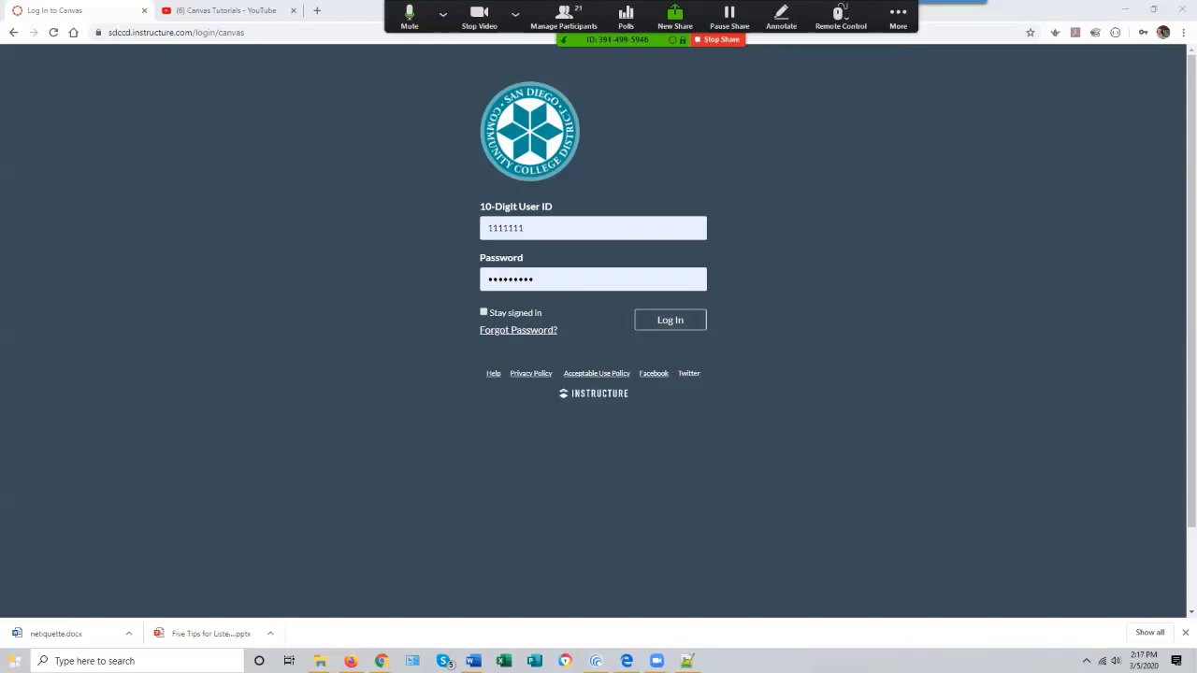
{"action": "left_click", "coordinate": [670, 320]}
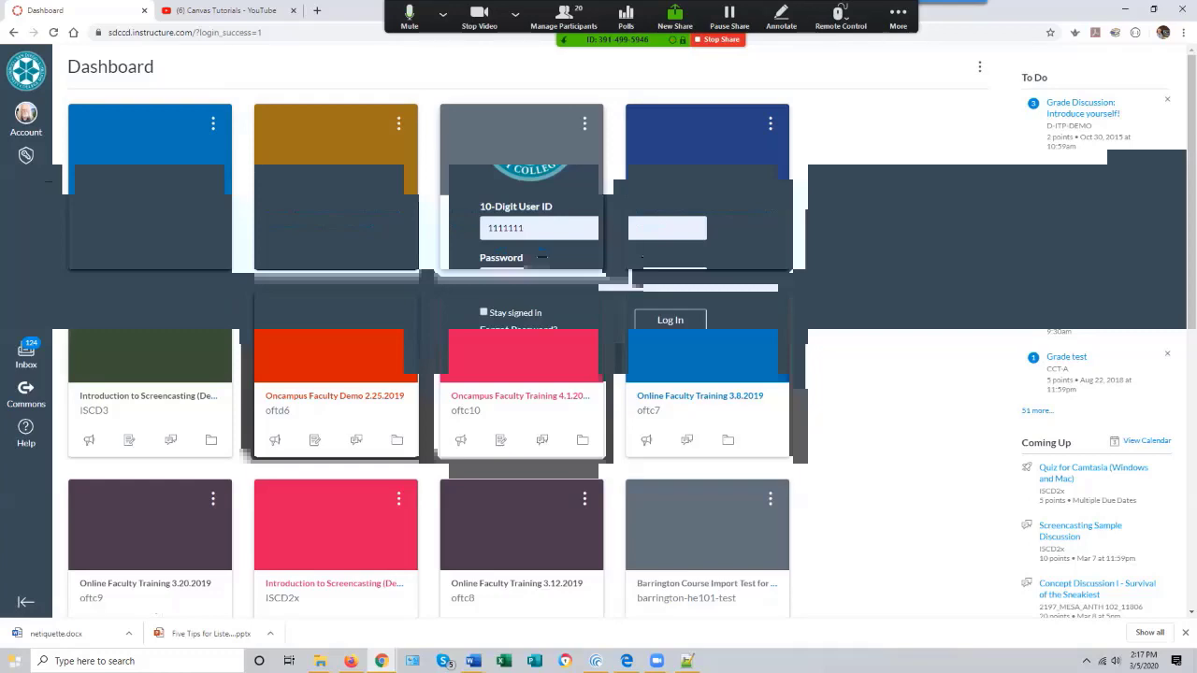
- Open the Canvas Overview 3.5.2020 course from the dashboard
{"action": "scroll", "coordinate": [428, 355], "scroll_direction": "down", "scroll_amount": 10}
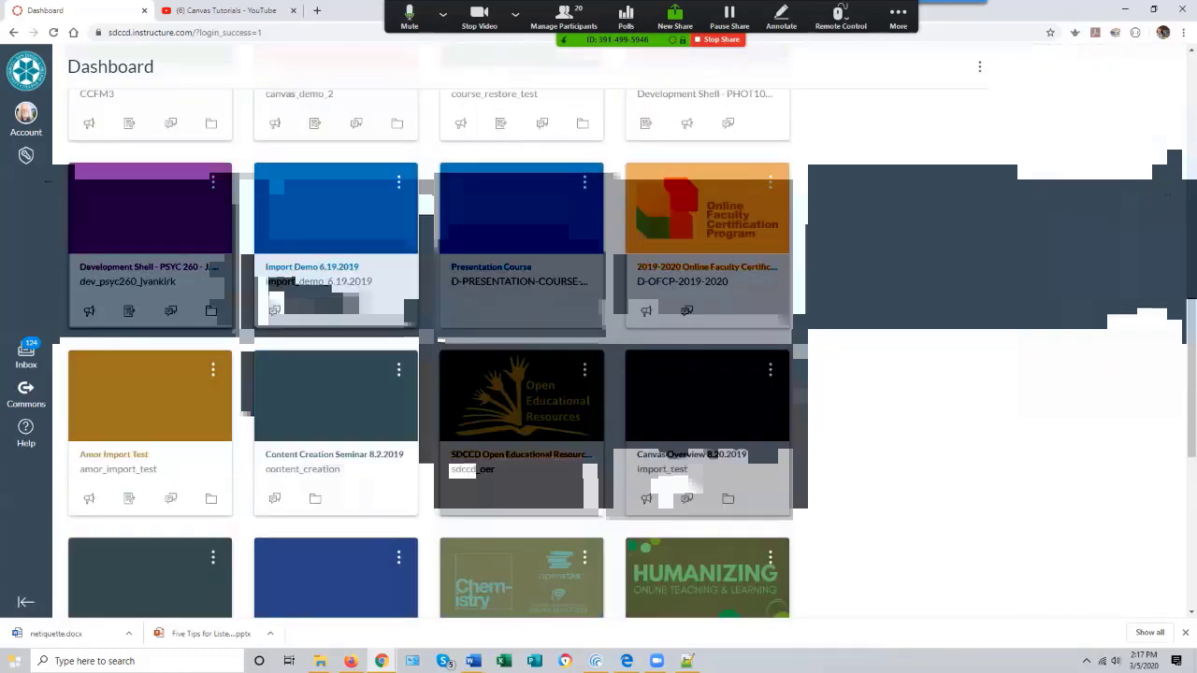
{"action": "scroll", "coordinate": [428, 356], "scroll_direction": "down", "scroll_amount": 2}
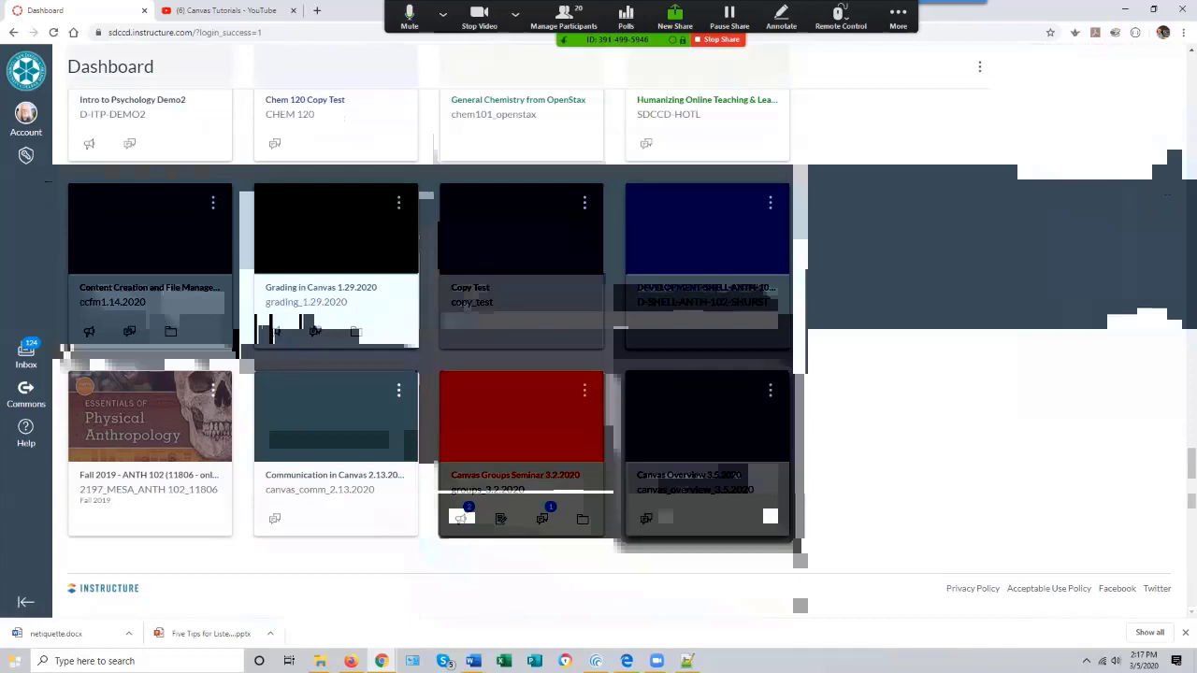
{"action": "left_click", "coordinate": [708, 421]}
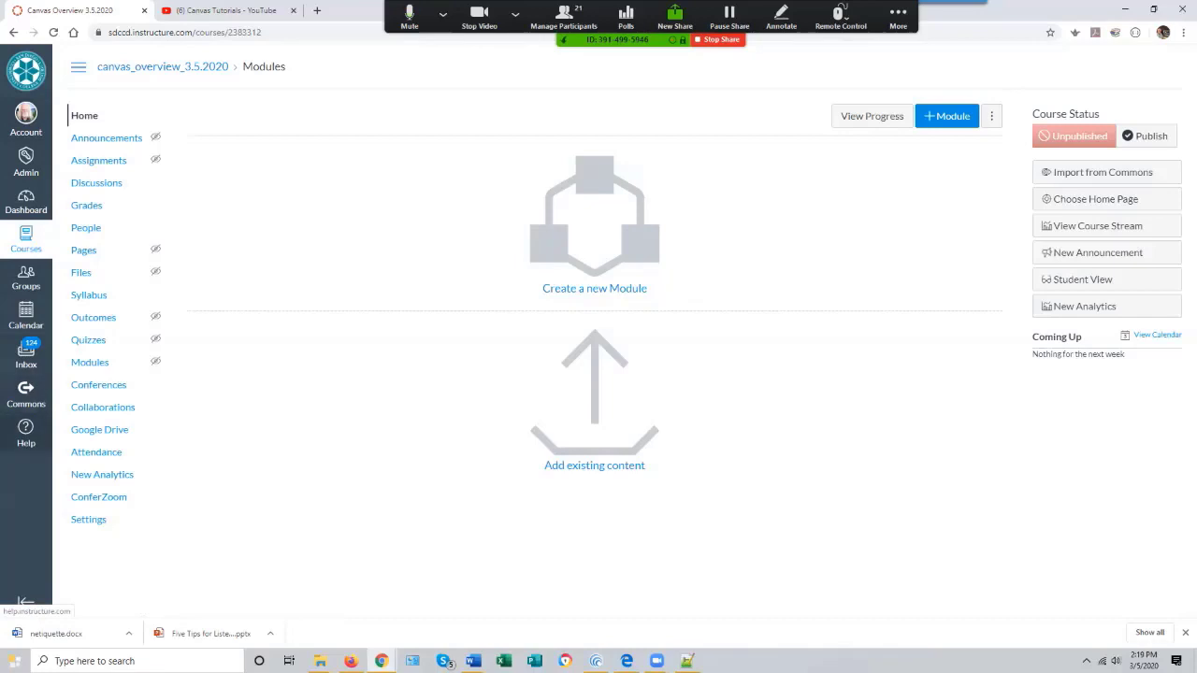
- Open the Help menu, then the Canvas Guides site and its Canvas guides page
{"action": "left_click", "coordinate": [27, 432]}
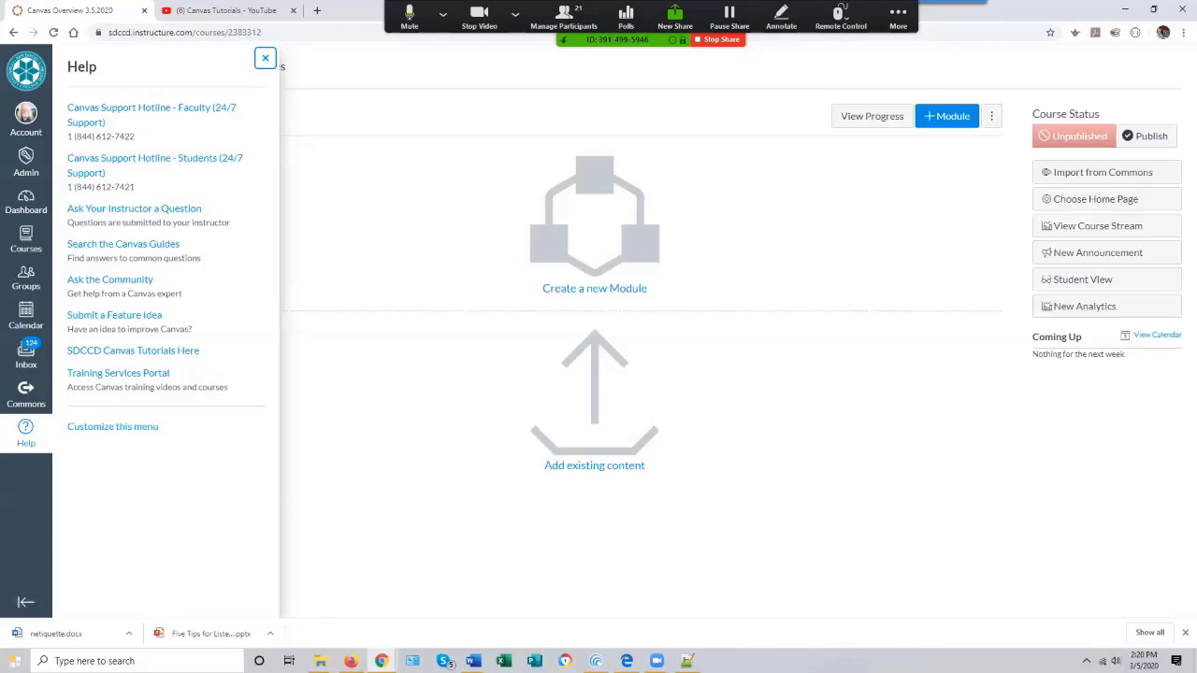
{"action": "key", "text": "Escape"}
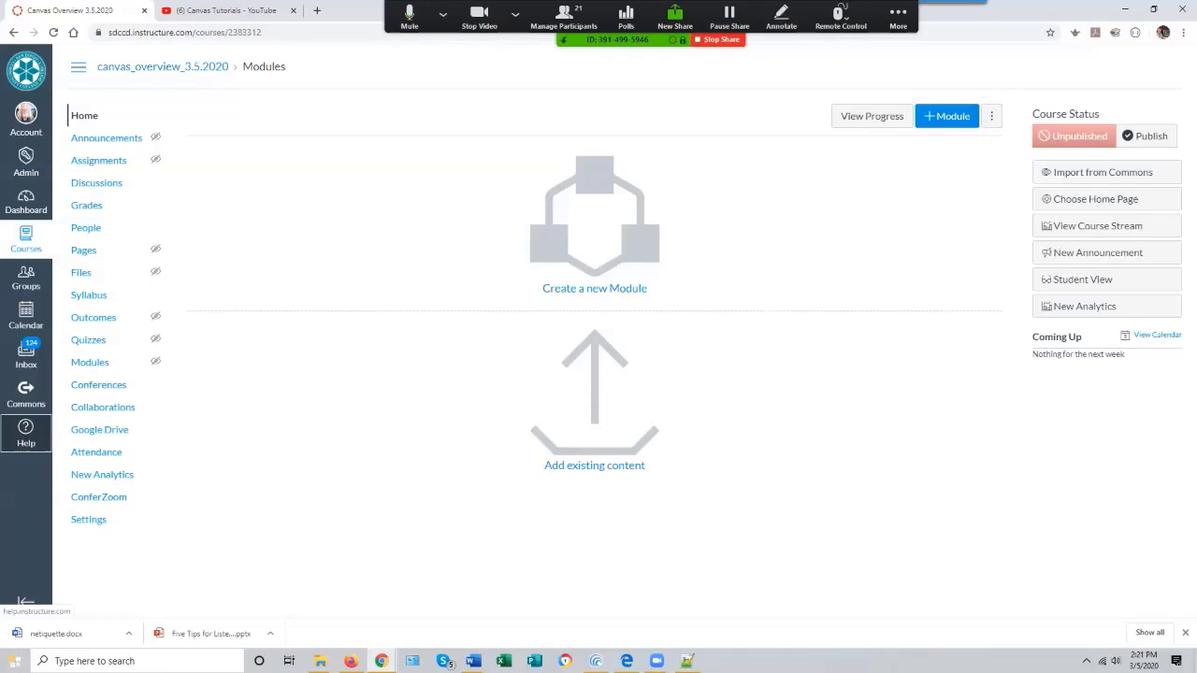
{"action": "left_click", "coordinate": [26, 433]}
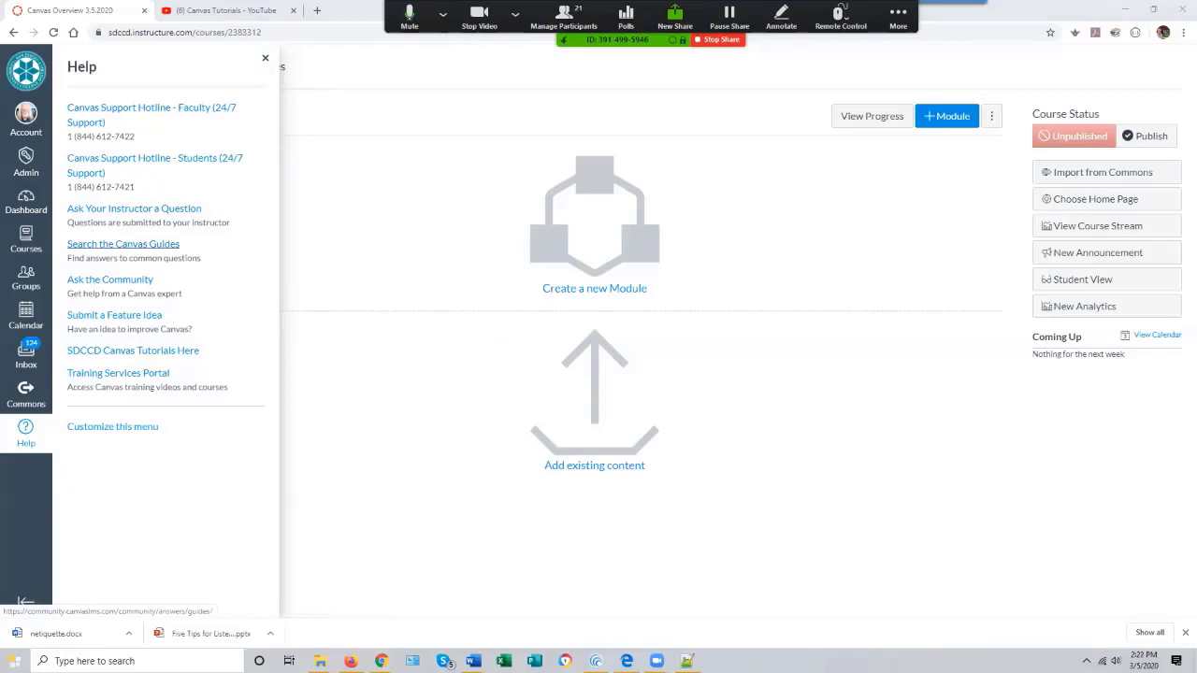
{"action": "left_click", "coordinate": [123, 244]}
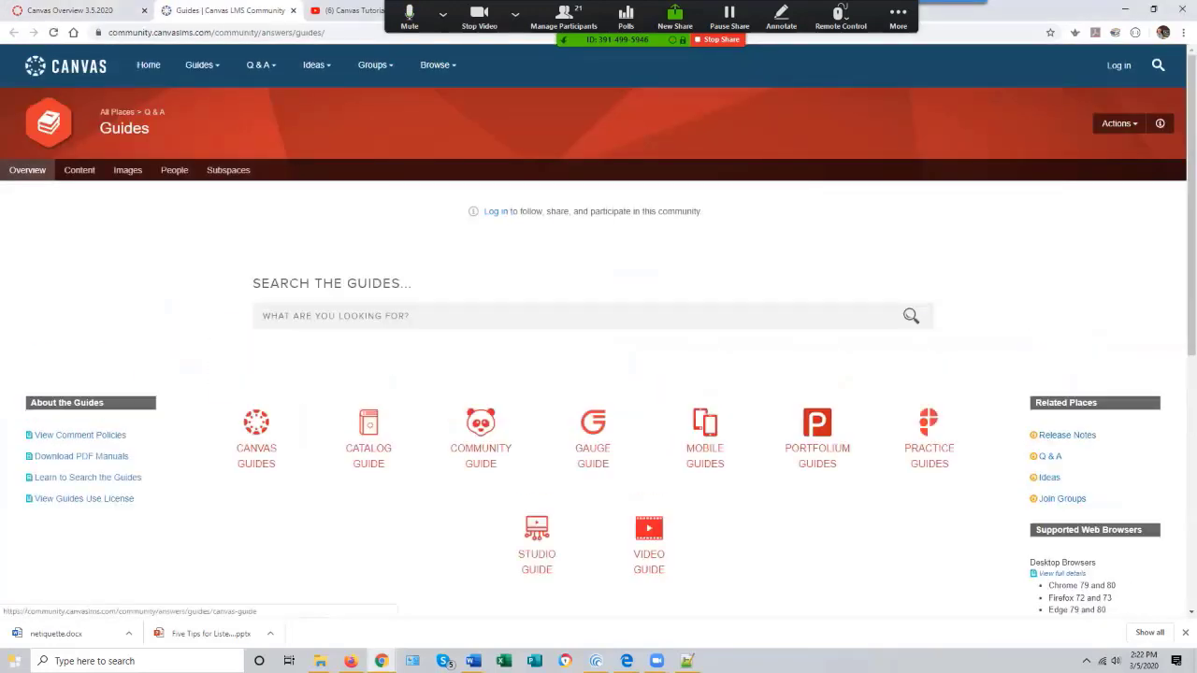
{"action": "left_click", "coordinate": [256, 439]}
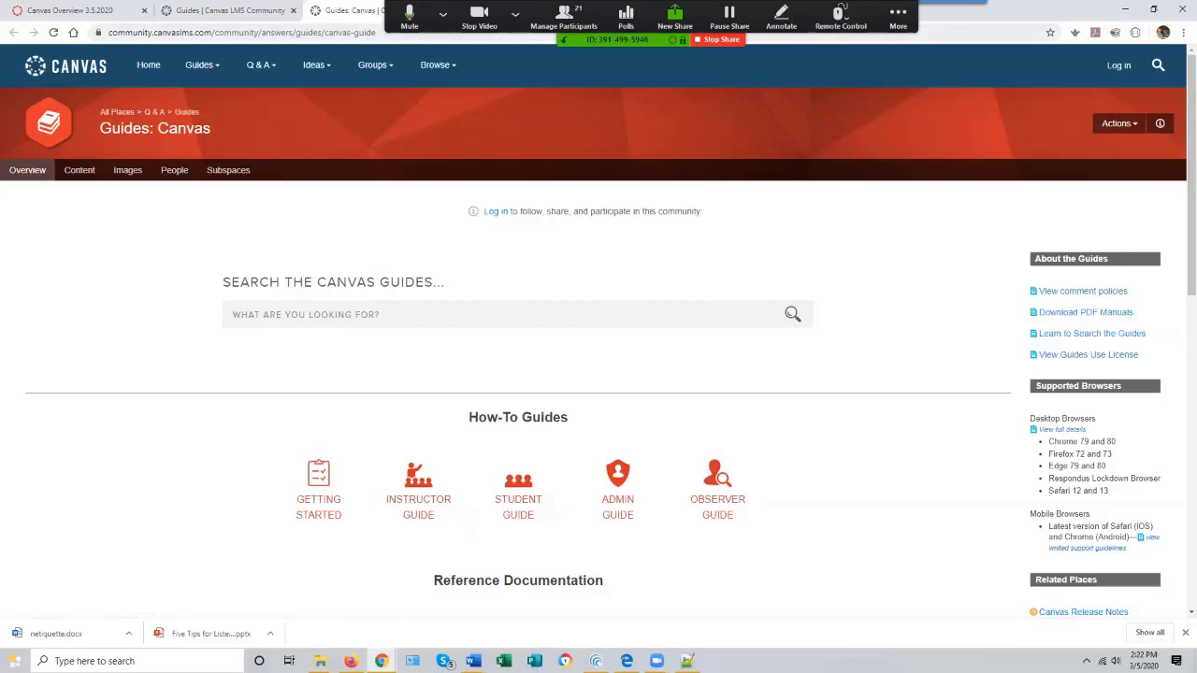
- Open the SDCCD Canvas Tutorials playlist from the Help menu and browse its videos
{"action": "left_click", "coordinate": [77, 12]}
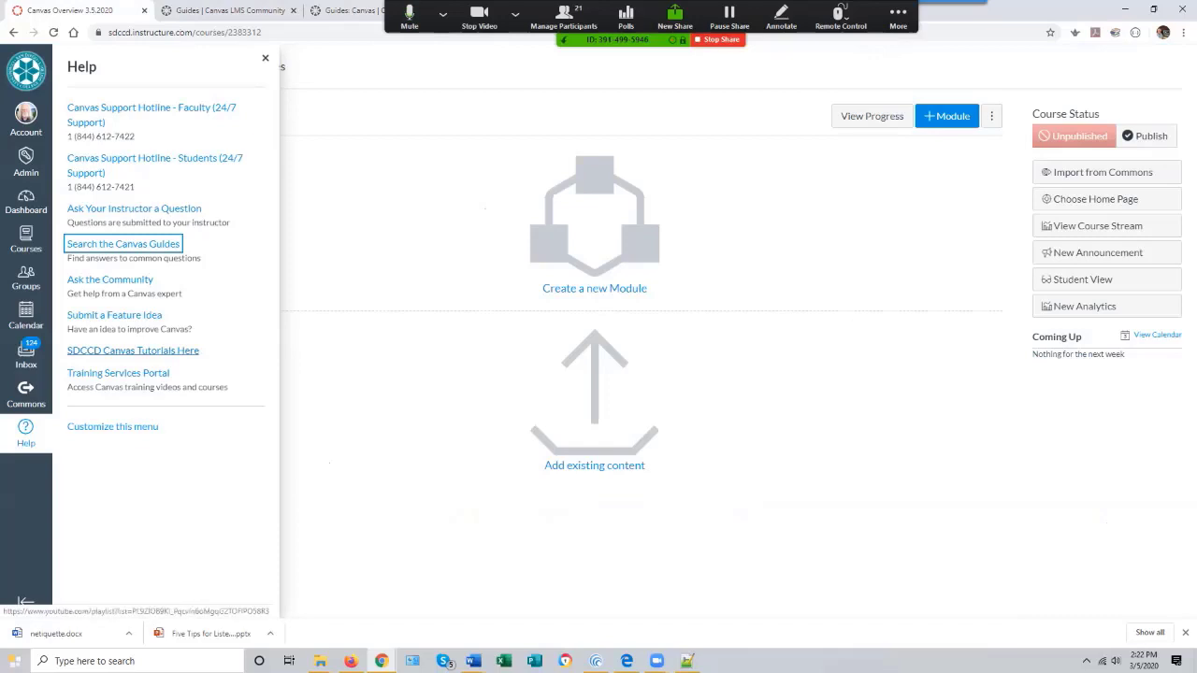
{"action": "left_click", "coordinate": [133, 350]}
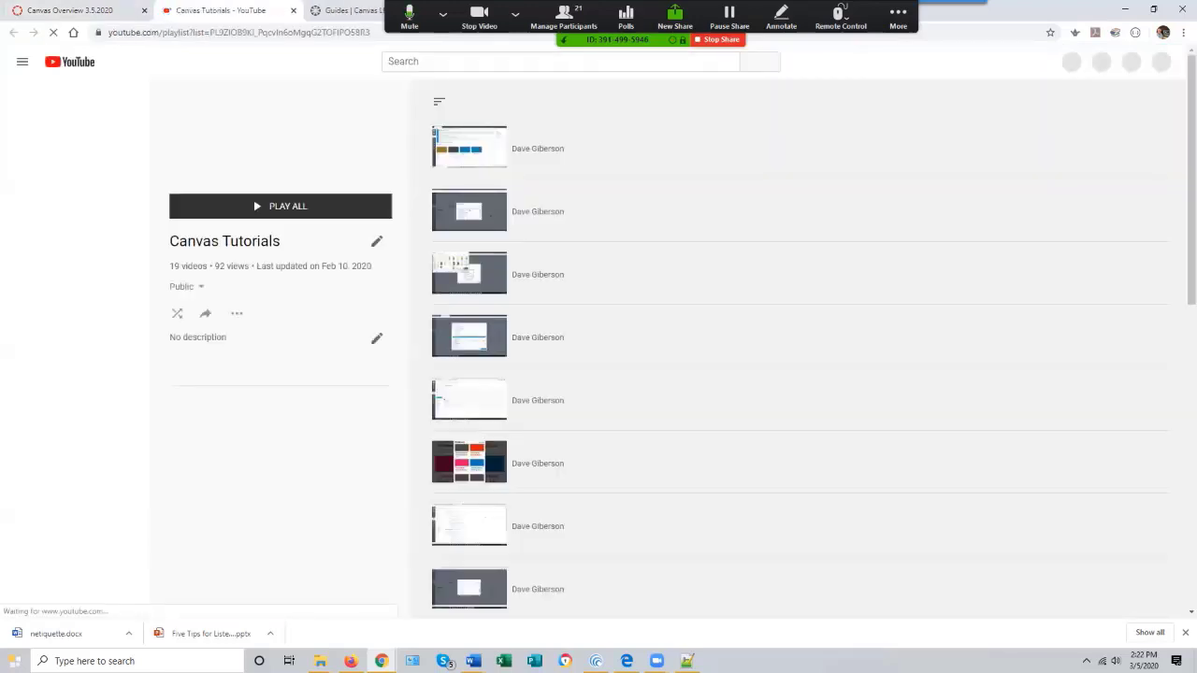
{"action": "scroll", "coordinate": [795, 349], "scroll_direction": "down", "scroll_amount": 7}
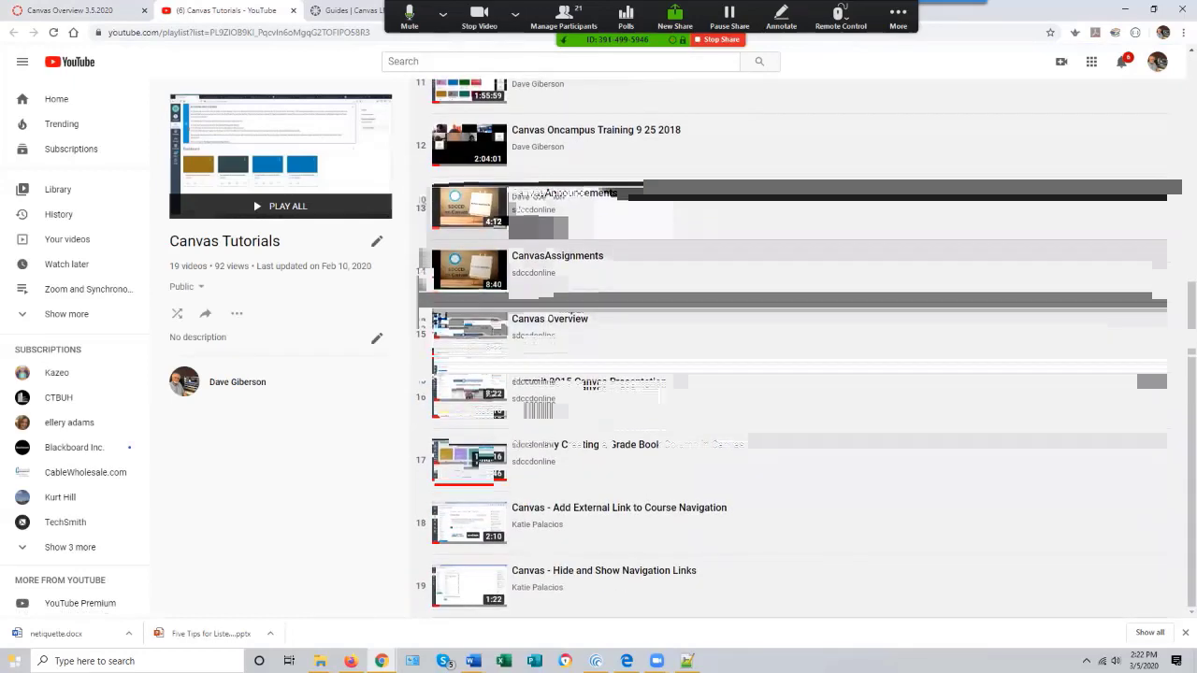
{"action": "scroll", "coordinate": [795, 349], "scroll_direction": "up", "scroll_amount": 7}
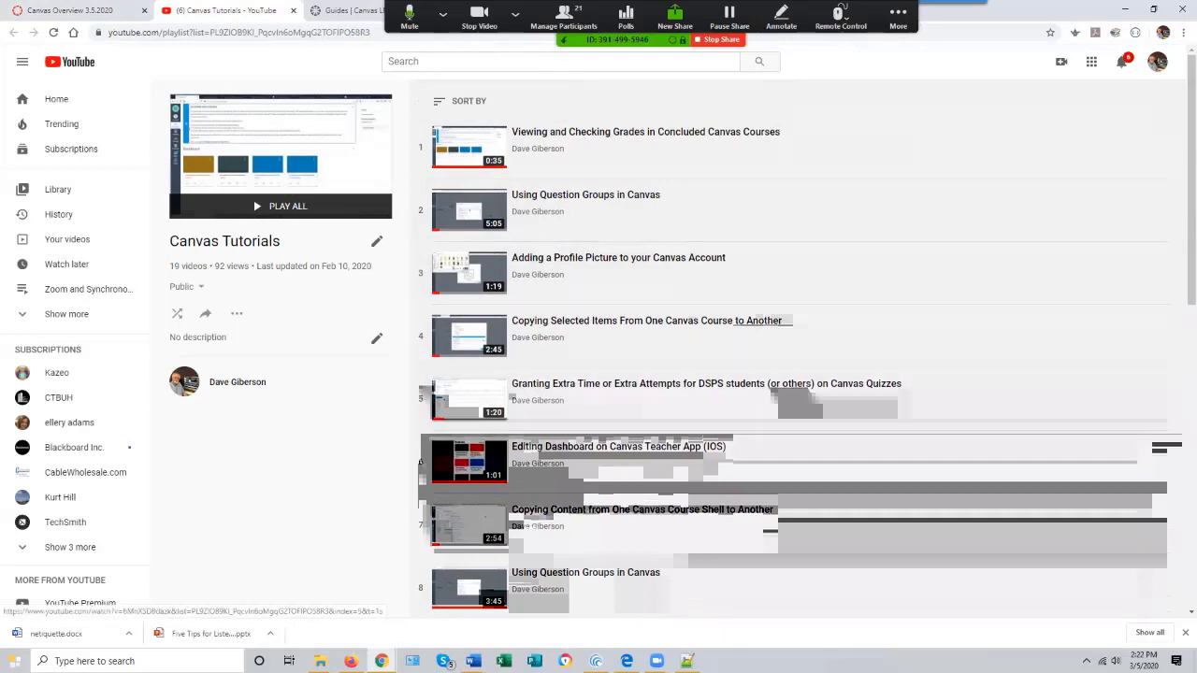
- Return to the course tab and close the Help menu
{"action": "left_click", "coordinate": [64, 11]}
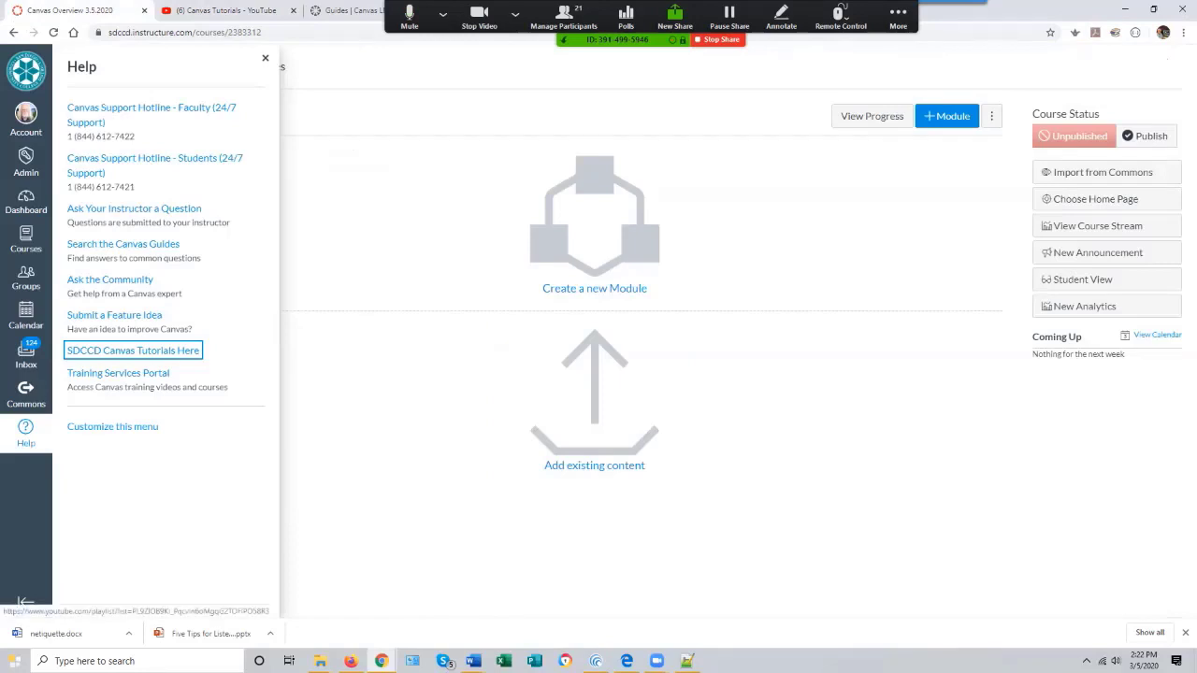
{"action": "key", "text": "Escape"}
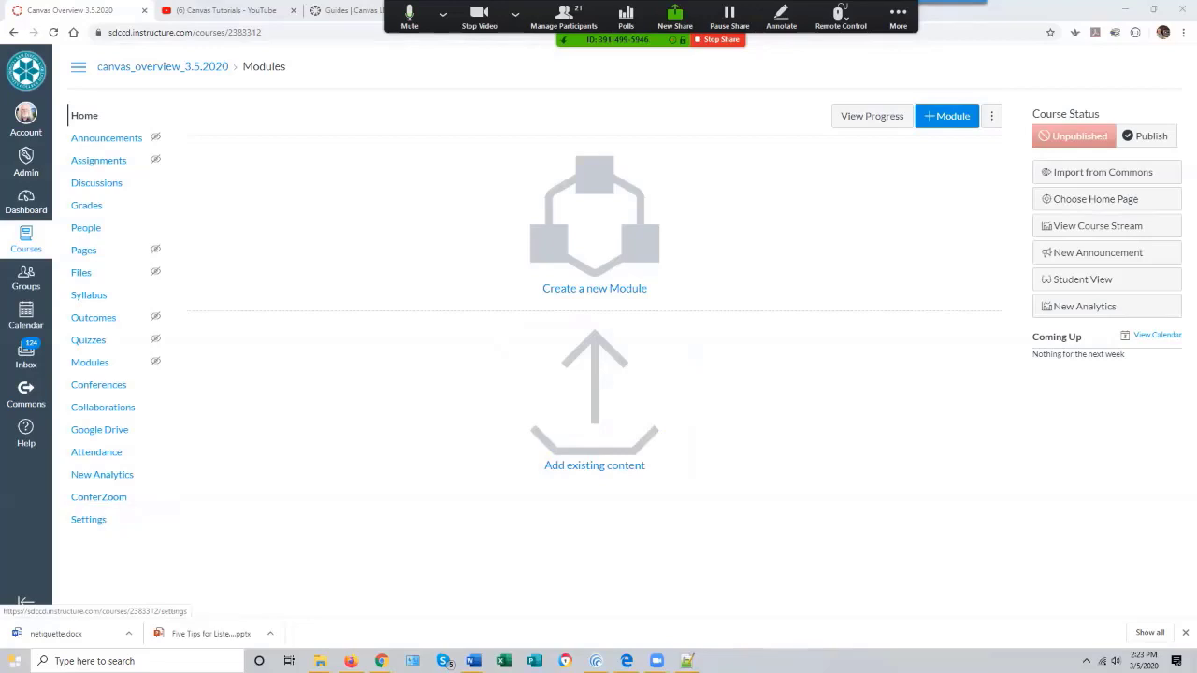
{"action": "mouse_move", "coordinate": [656, 661]}
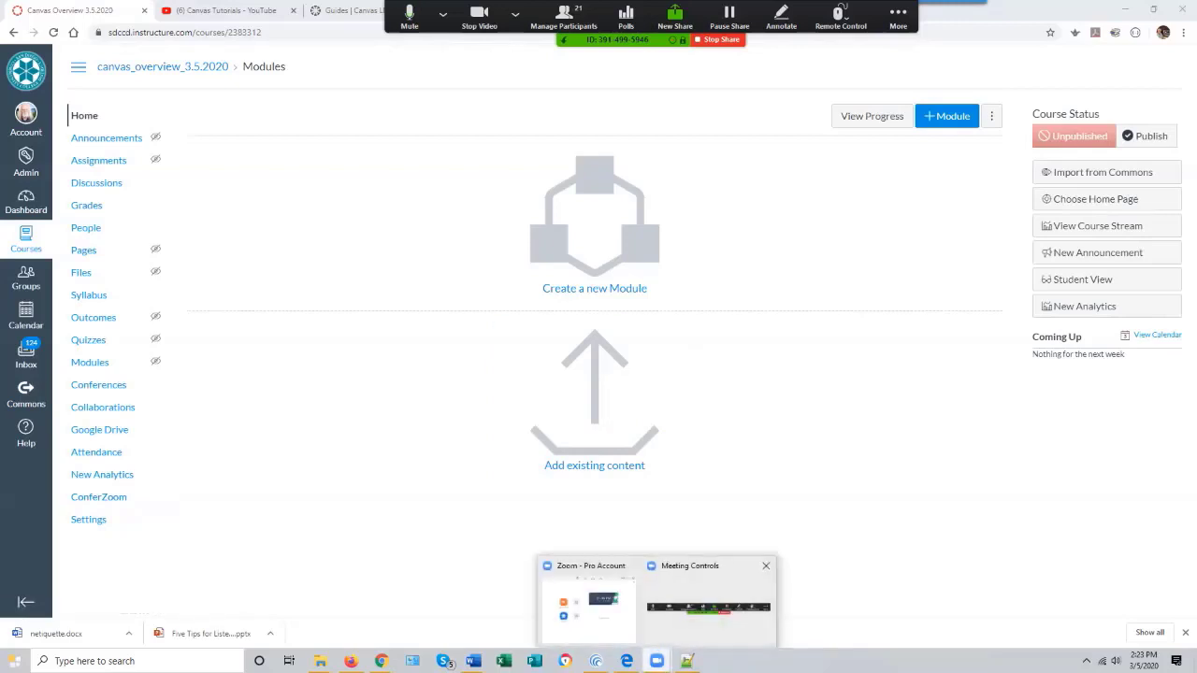
{"action": "mouse_move", "coordinate": [589, 610]}
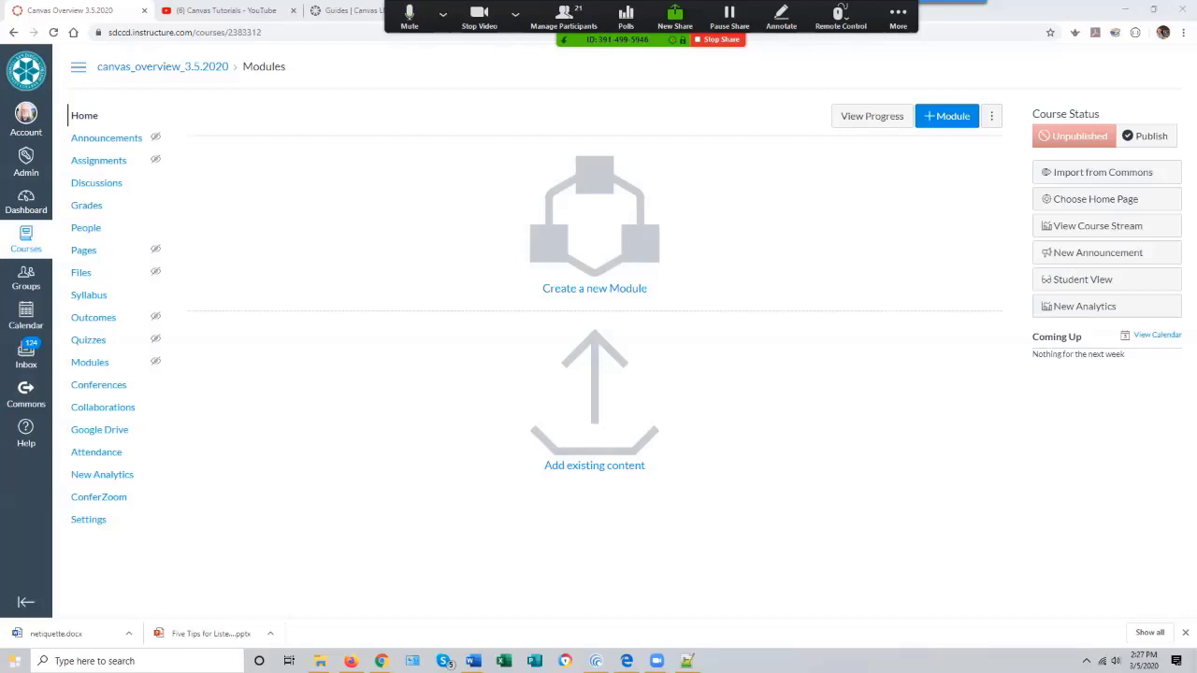
- Open the Courses list from the global navigation to see the available courses
{"action": "left_click", "coordinate": [444, 15]}
{"action": "left_click", "coordinate": [443, 15]}
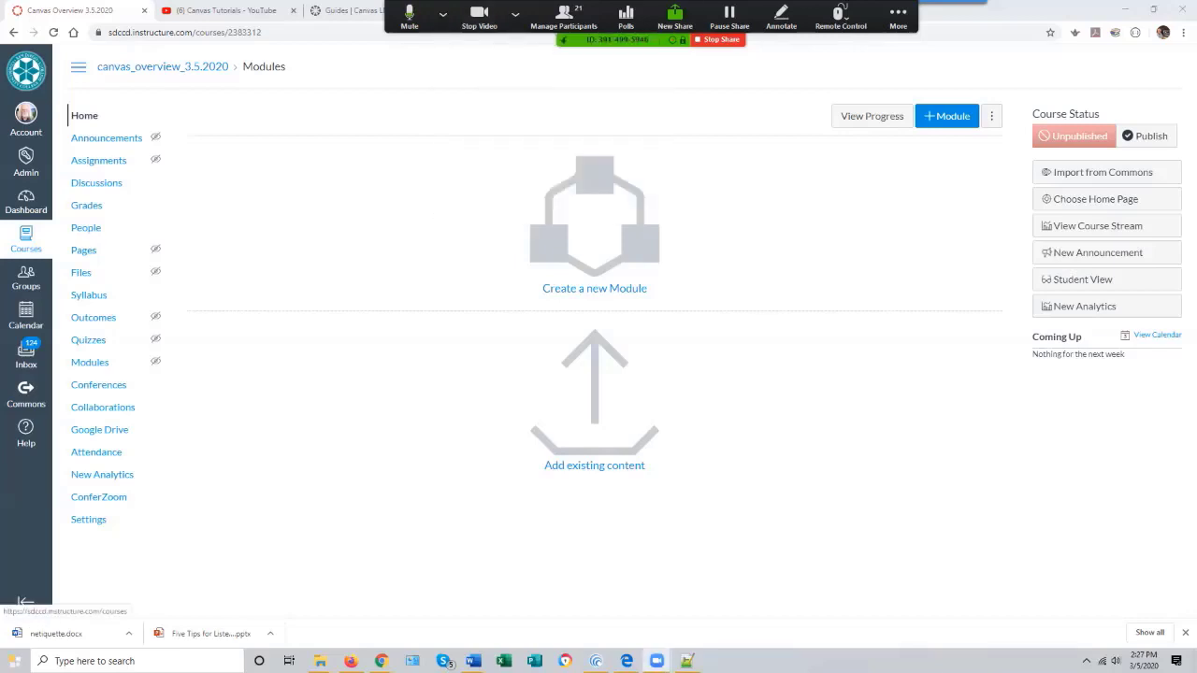
{"action": "left_click", "coordinate": [26, 240]}
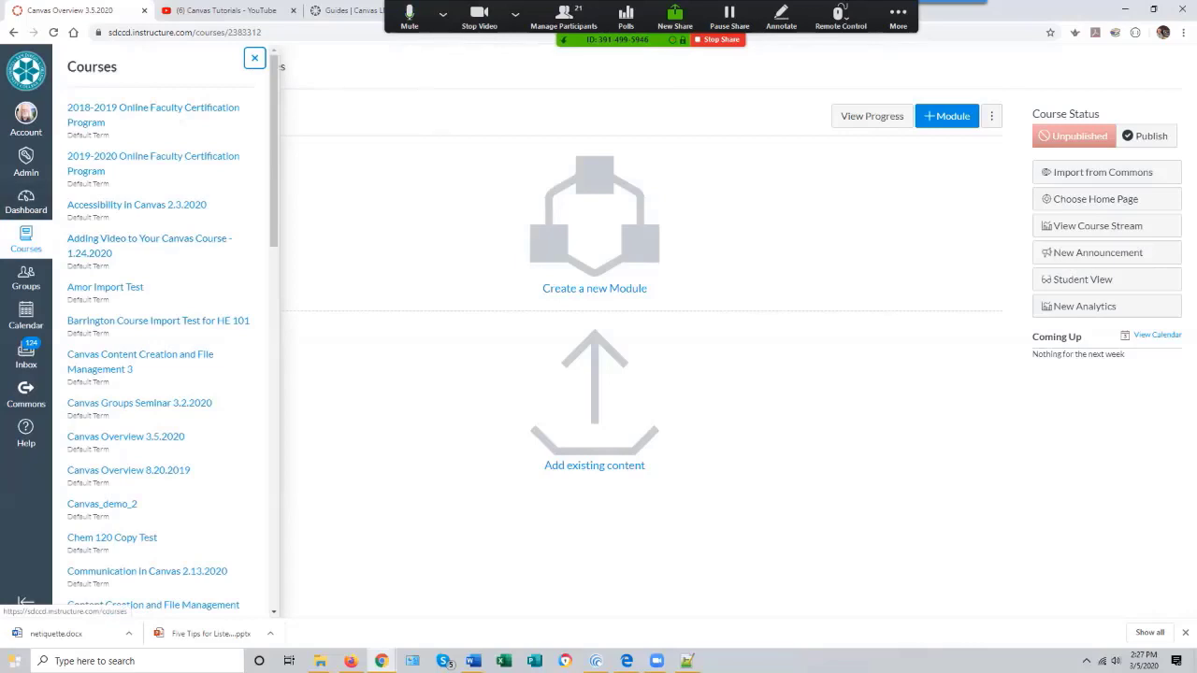
{"action": "mouse_move", "coordinate": [274, 149]}
{"action": "left_mouse_down"}
{"action": "mouse_move", "coordinate": [274, 330]}
{"action": "mouse_move", "coordinate": [274, 150]}
{"action": "left_mouse_up"}
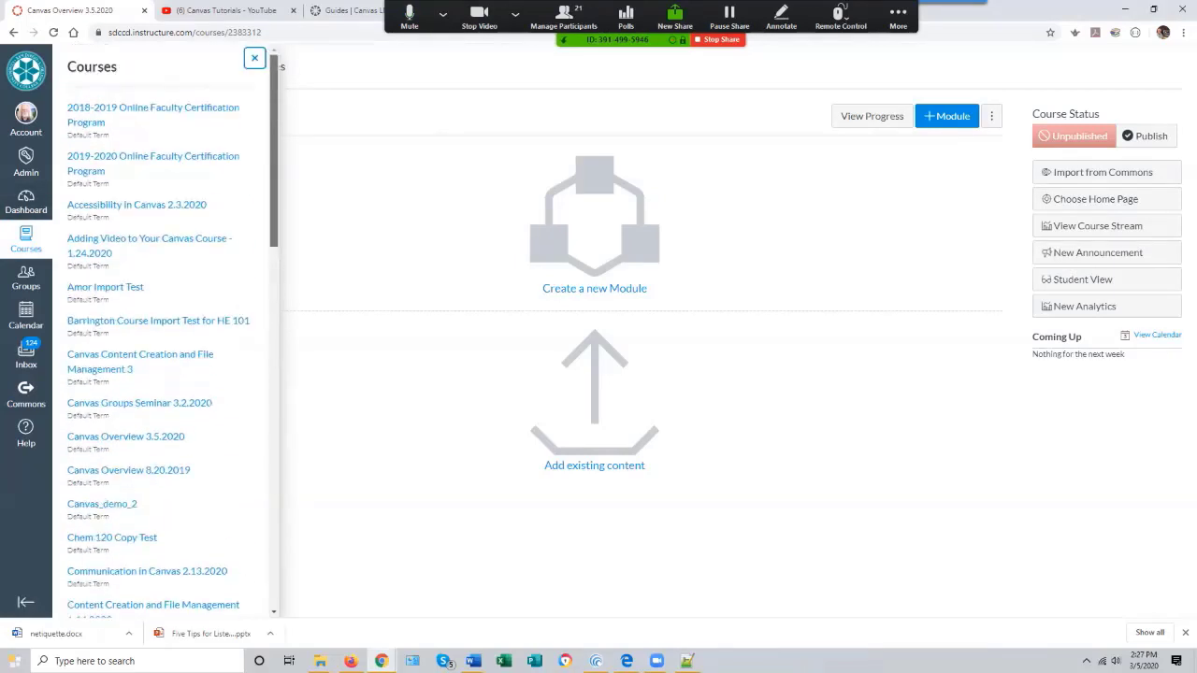
- Go to the Dashboard, scroll to the Canvas Overview 3.5.2020 card, and return to that course's home page
{"action": "left_click", "coordinate": [26, 202]}
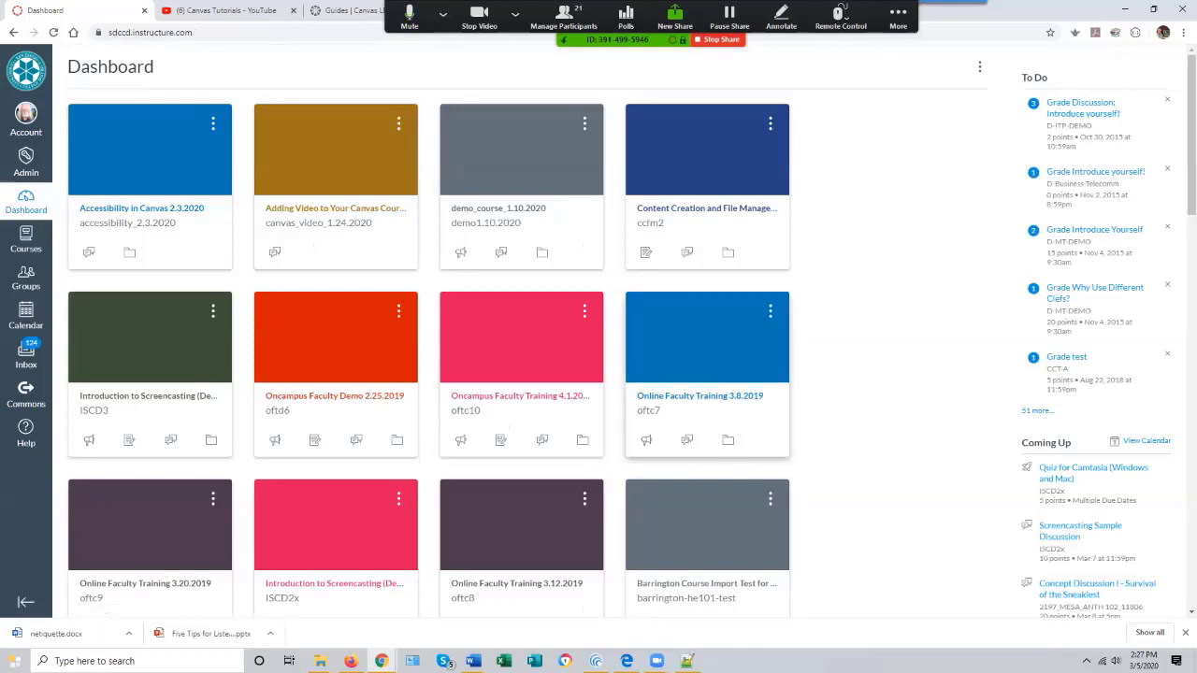
{"action": "scroll", "coordinate": [707, 374], "scroll_direction": "down", "scroll_amount": 7}
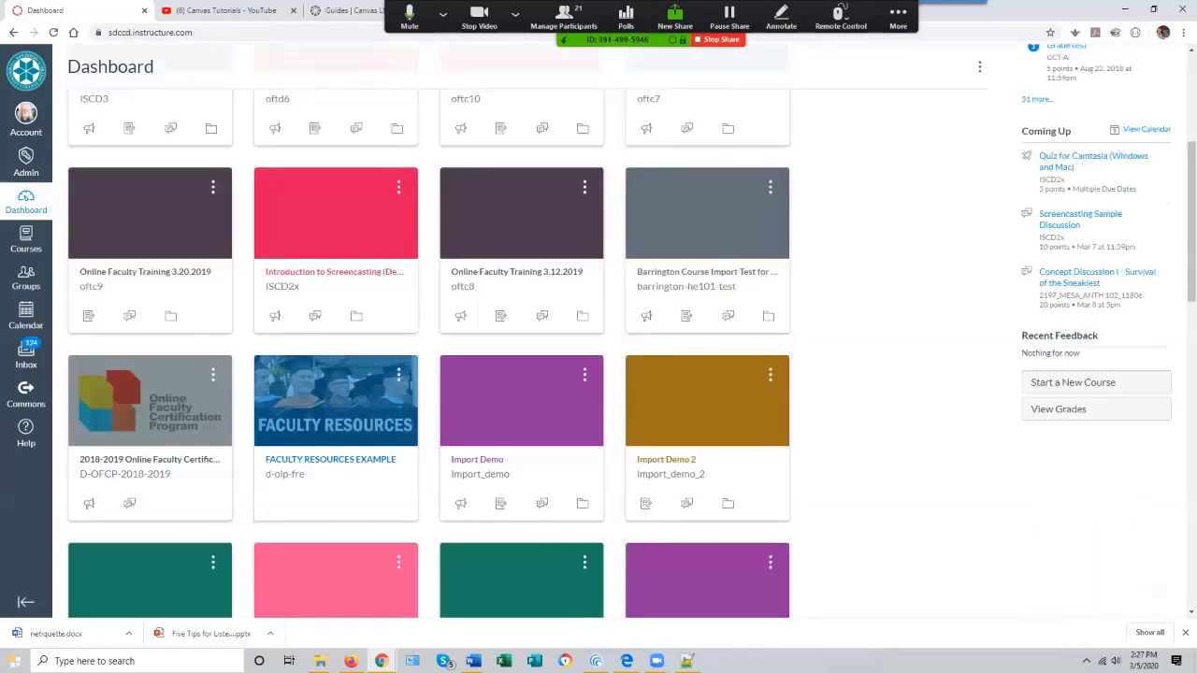
{"action": "scroll", "coordinate": [707, 374], "scroll_direction": "down", "scroll_amount": 5}
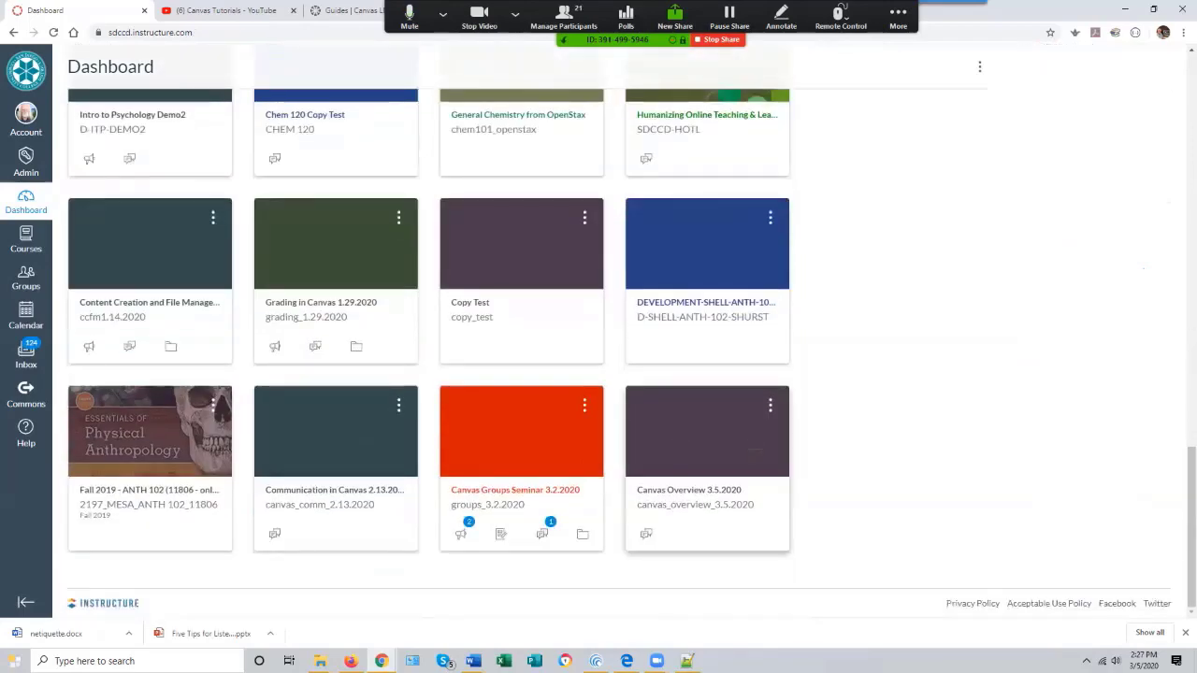
{"action": "left_click", "coordinate": [707, 454]}
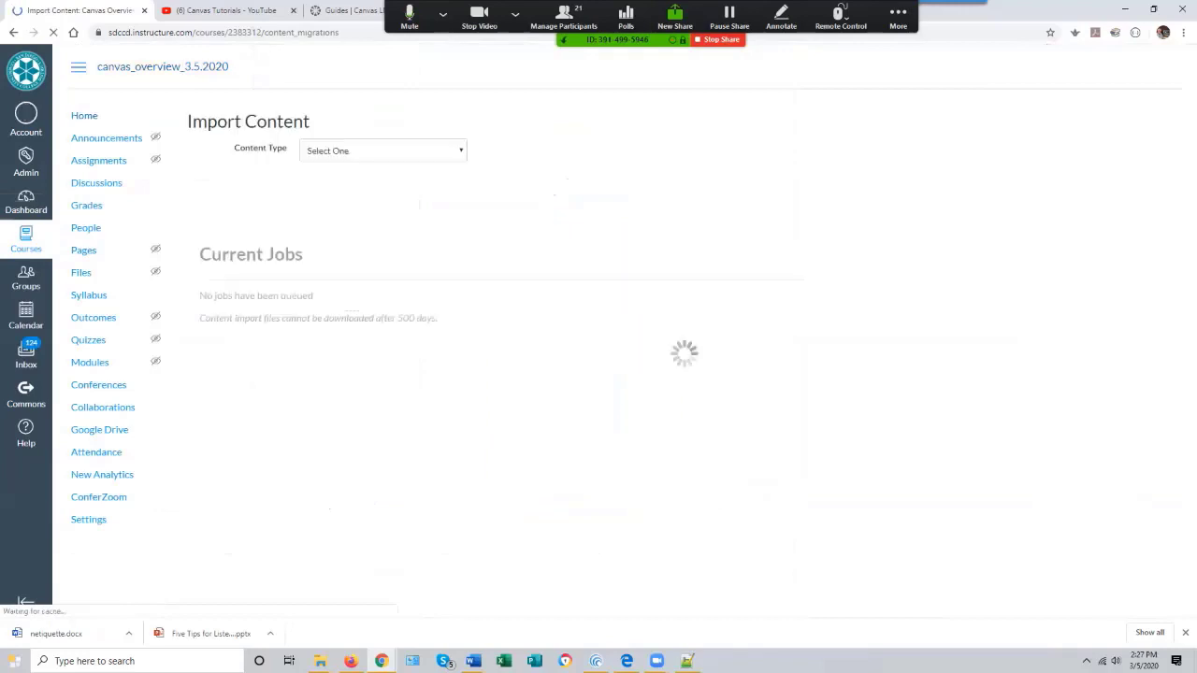
{"action": "left_click", "coordinate": [13, 32]}
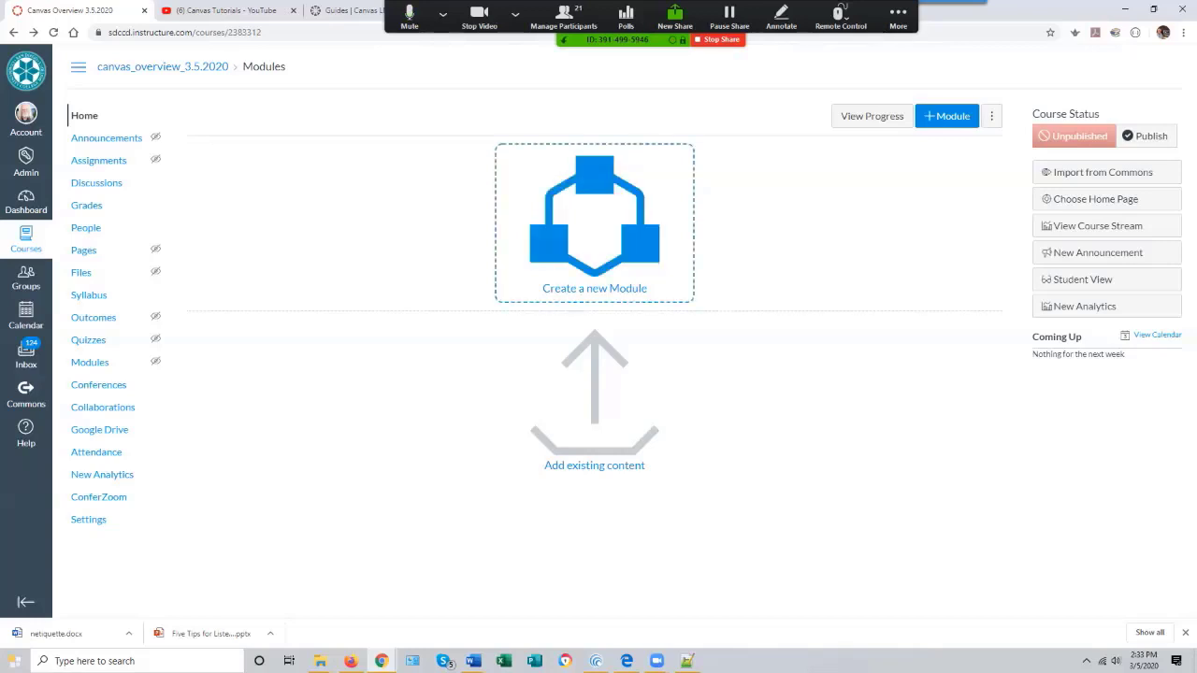
- Create a new module named Getting Started
{"action": "left_click", "coordinate": [595, 234]}
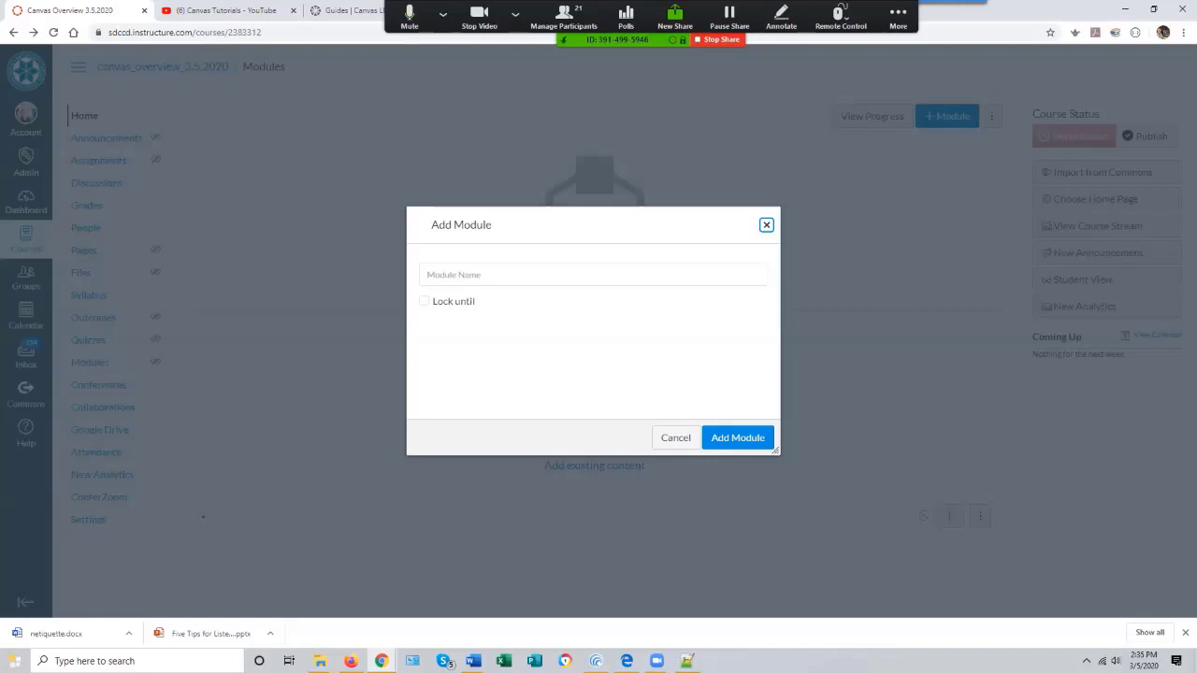
{"action": "left_click", "coordinate": [593, 275]}
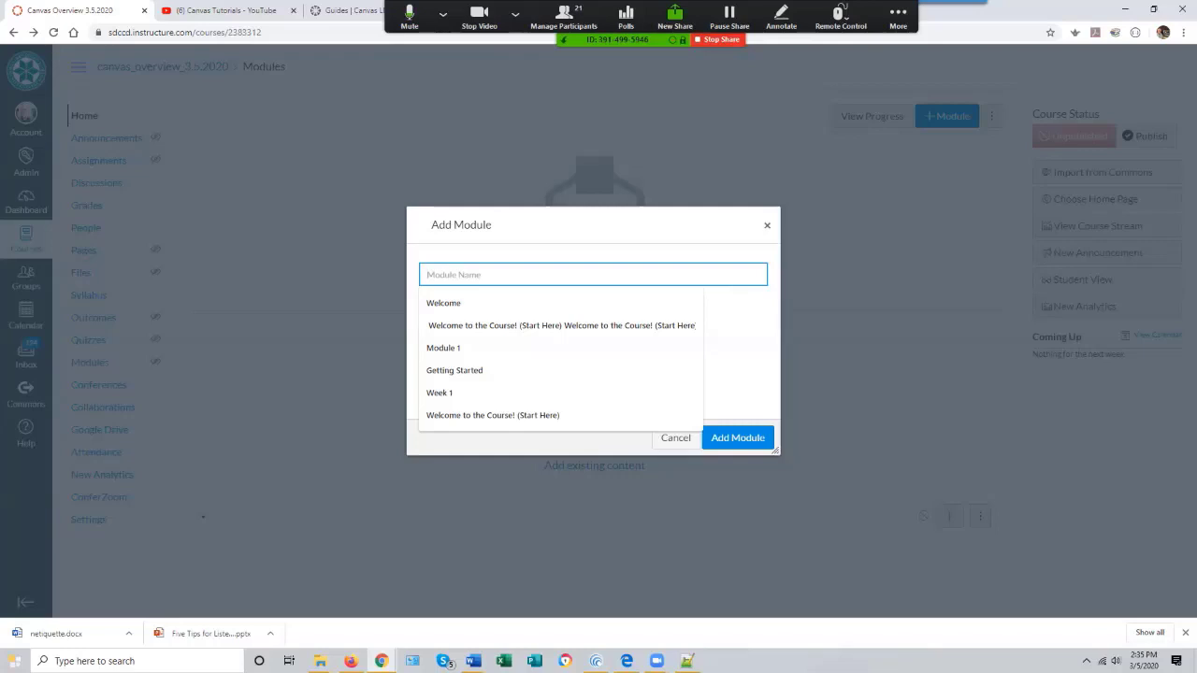
{"action": "type", "text": "Gett"}
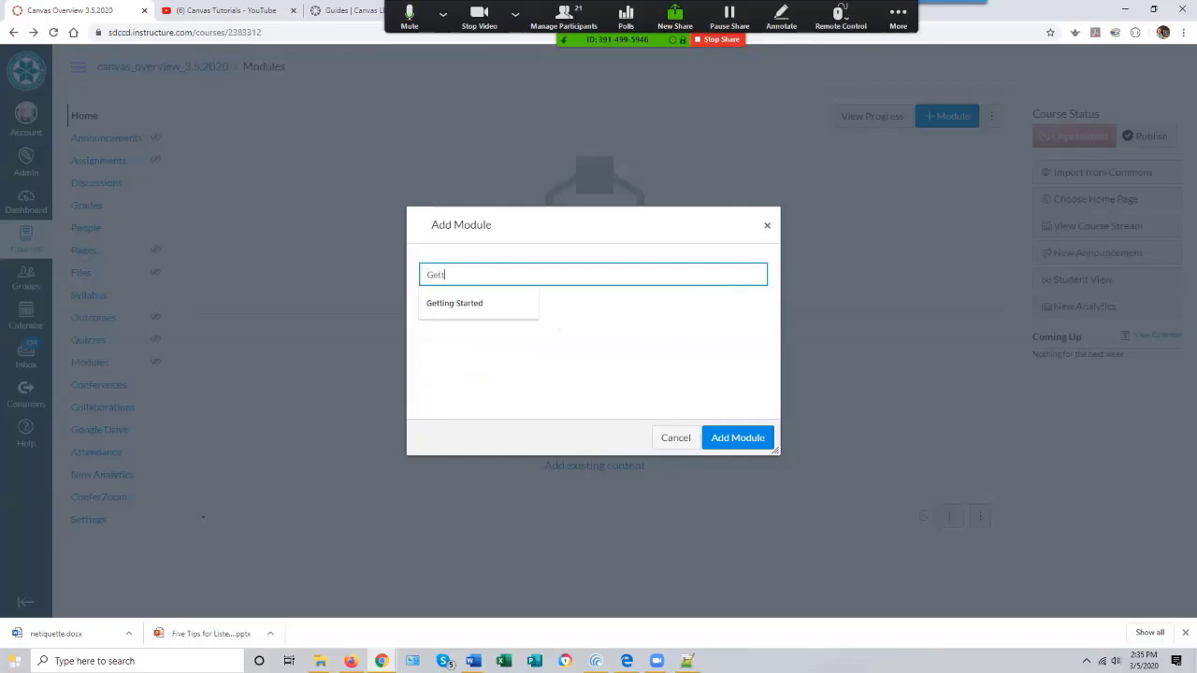
{"action": "type", "text": "ing SAtarted"}
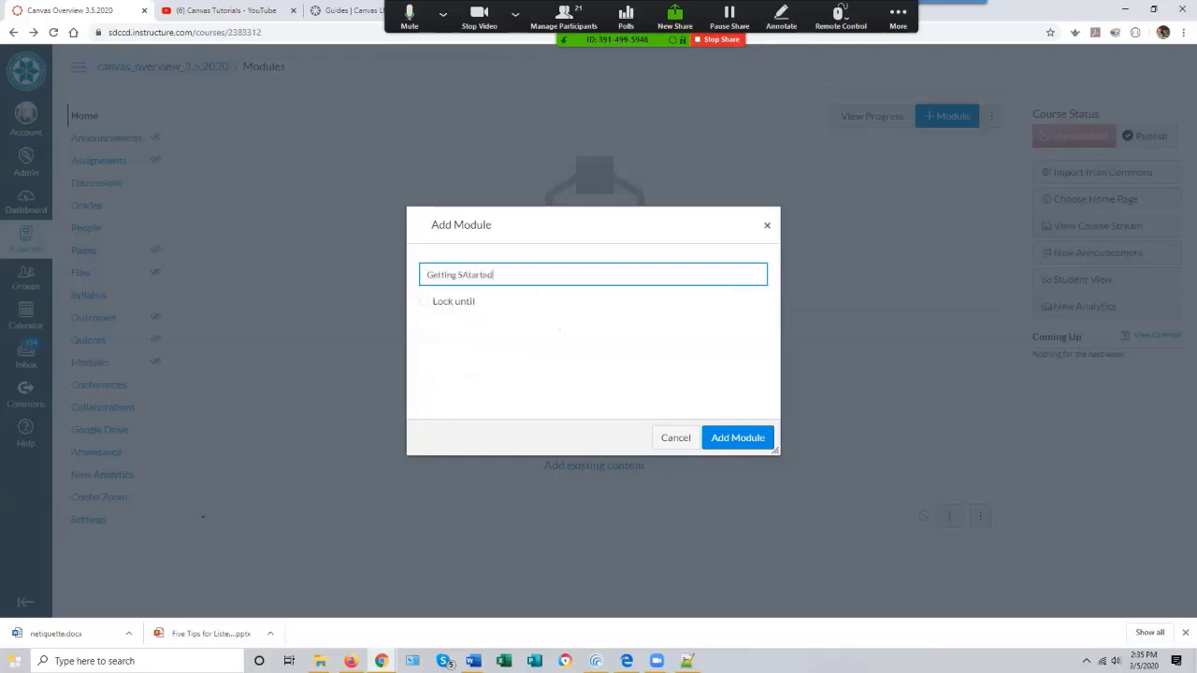
{"action": "key", "text": "BackSpace"}
{"action": "key", "text": "BackSpace"}
{"action": "key", "text": "BackSpace"}
{"action": "key", "text": "BackSpace"}
{"action": "key", "text": "BackSpace"}
{"action": "key", "text": "BackSpace"}
{"action": "type", "text": "tarted"}
{"action": "key", "text": "Return"}
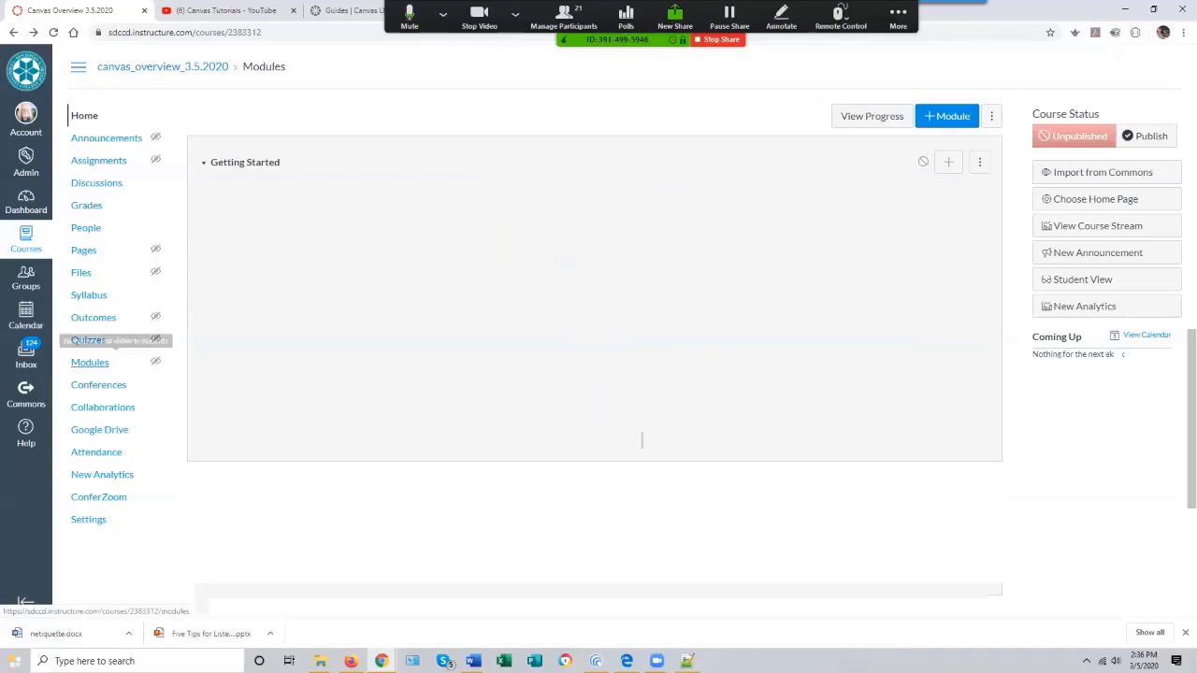
- Open the course Modules page and start adding an item to the Getting Started module, opening the item type list
{"action": "left_click", "coordinate": [90, 362]}
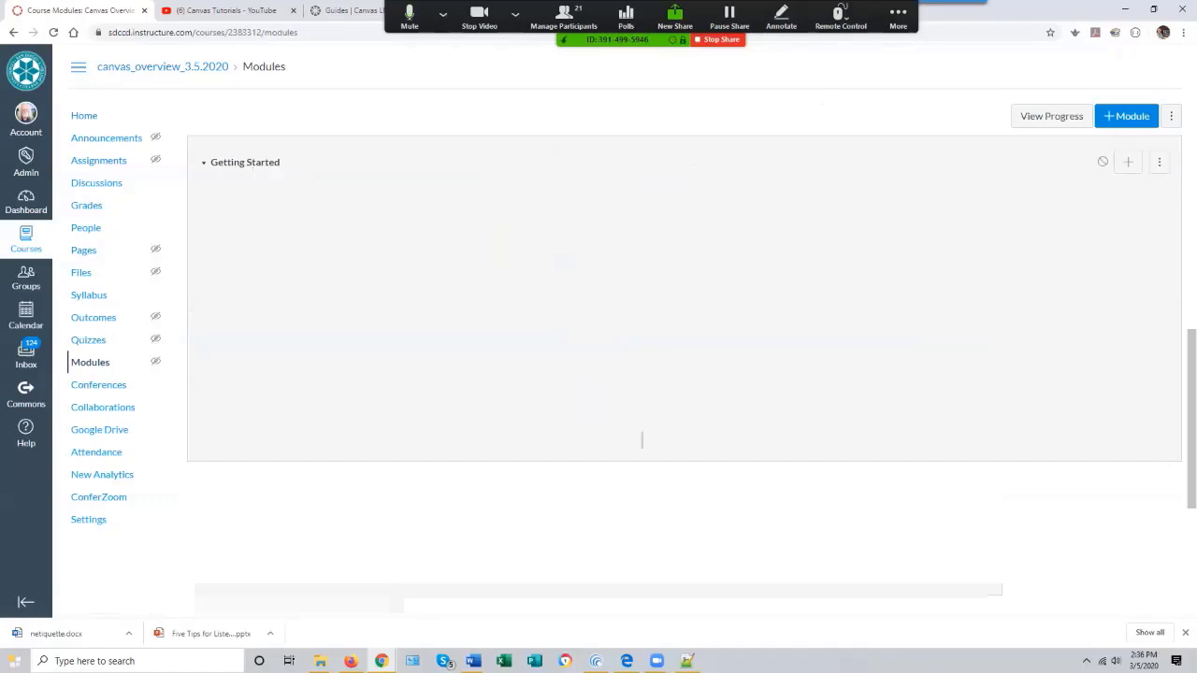
{"action": "key", "text": "alt+Tab"}
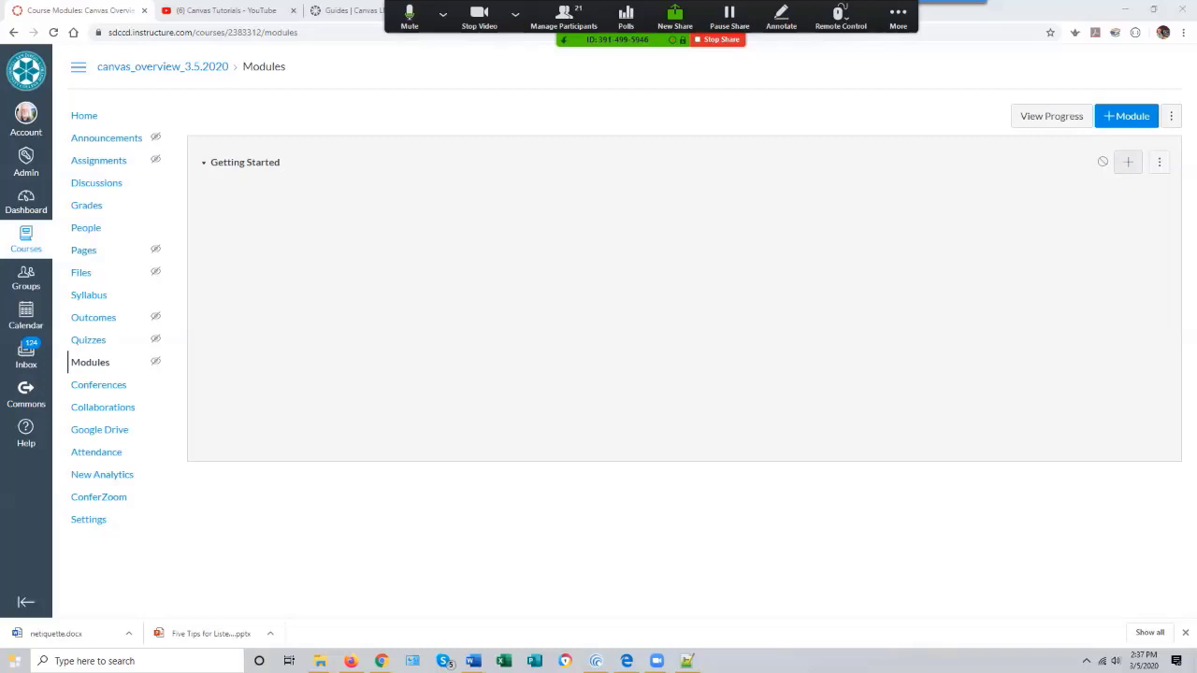
{"action": "left_click", "coordinate": [1128, 162]}
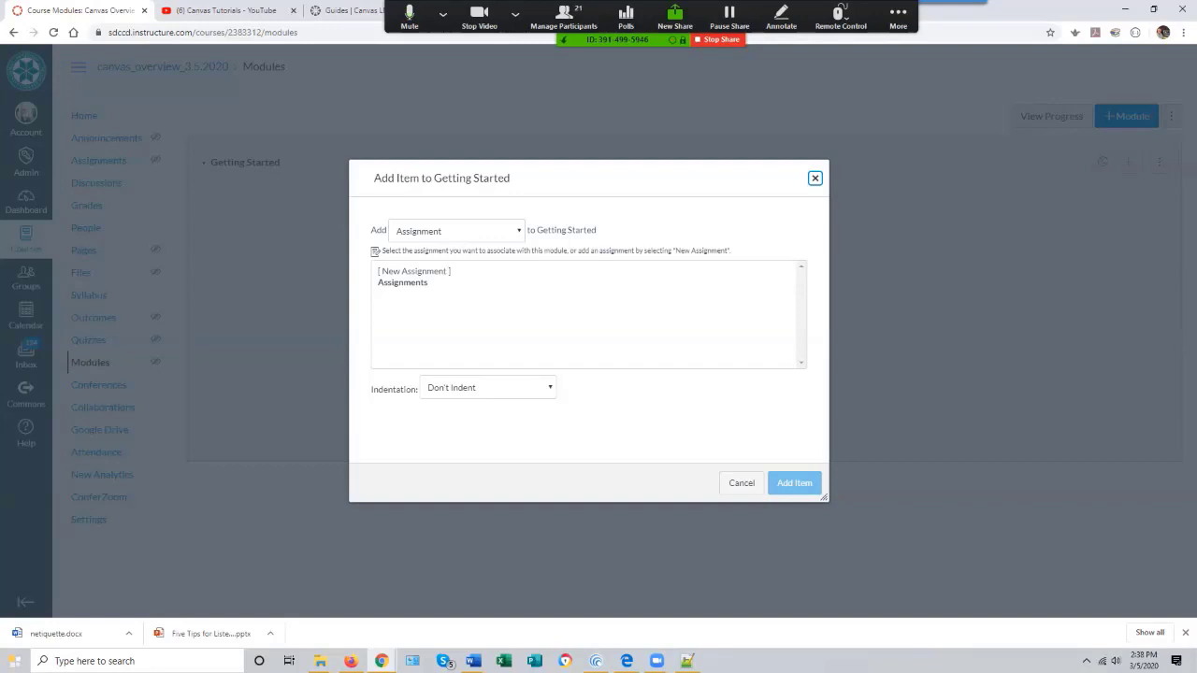
{"action": "left_click", "coordinate": [456, 231]}
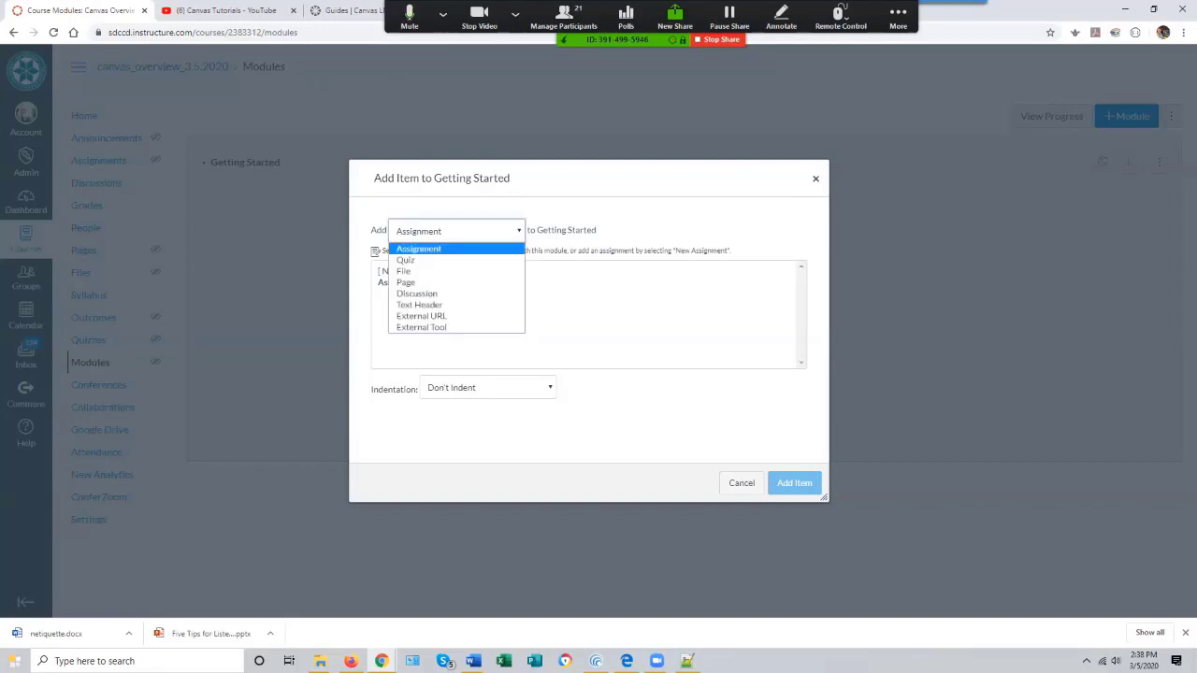
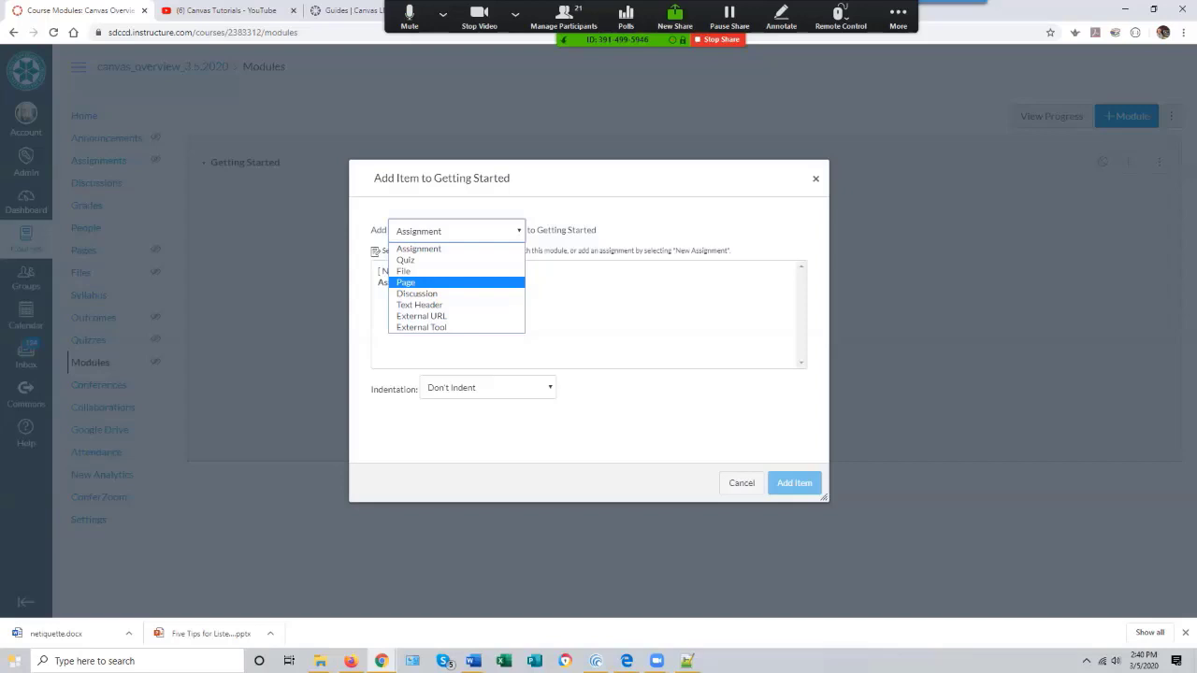
- Add a new page named Welcome as an item in the Getting Started module
{"action": "left_click", "coordinate": [406, 283]}
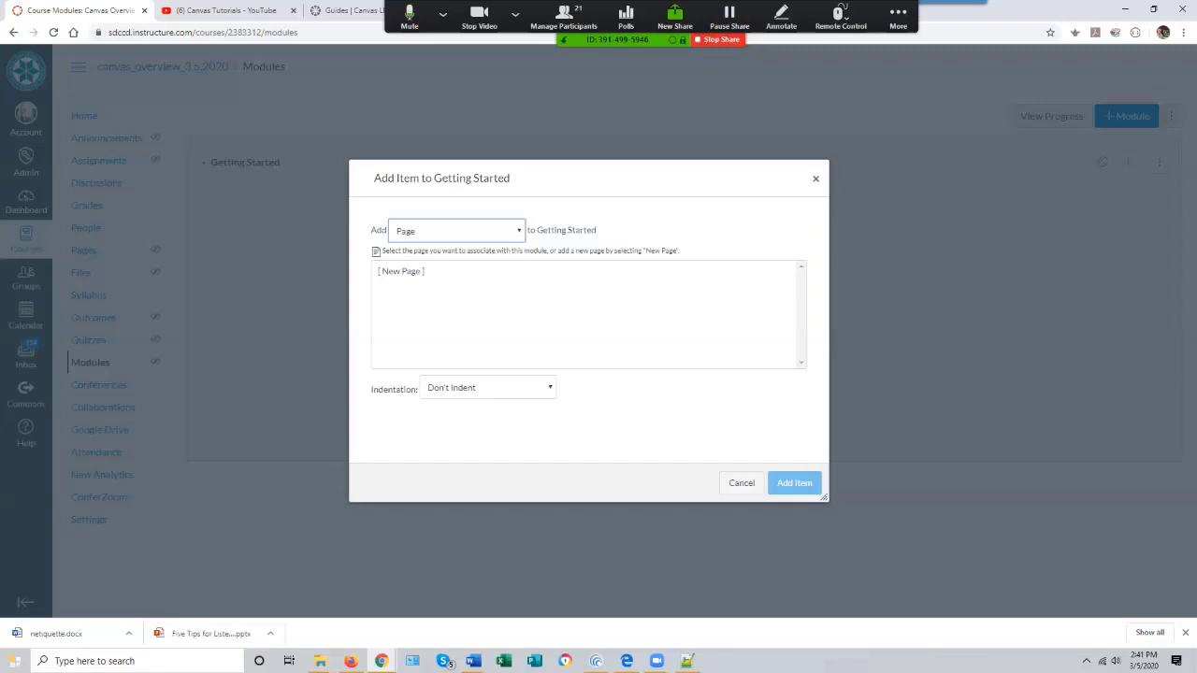
{"action": "left_click", "coordinate": [402, 271]}
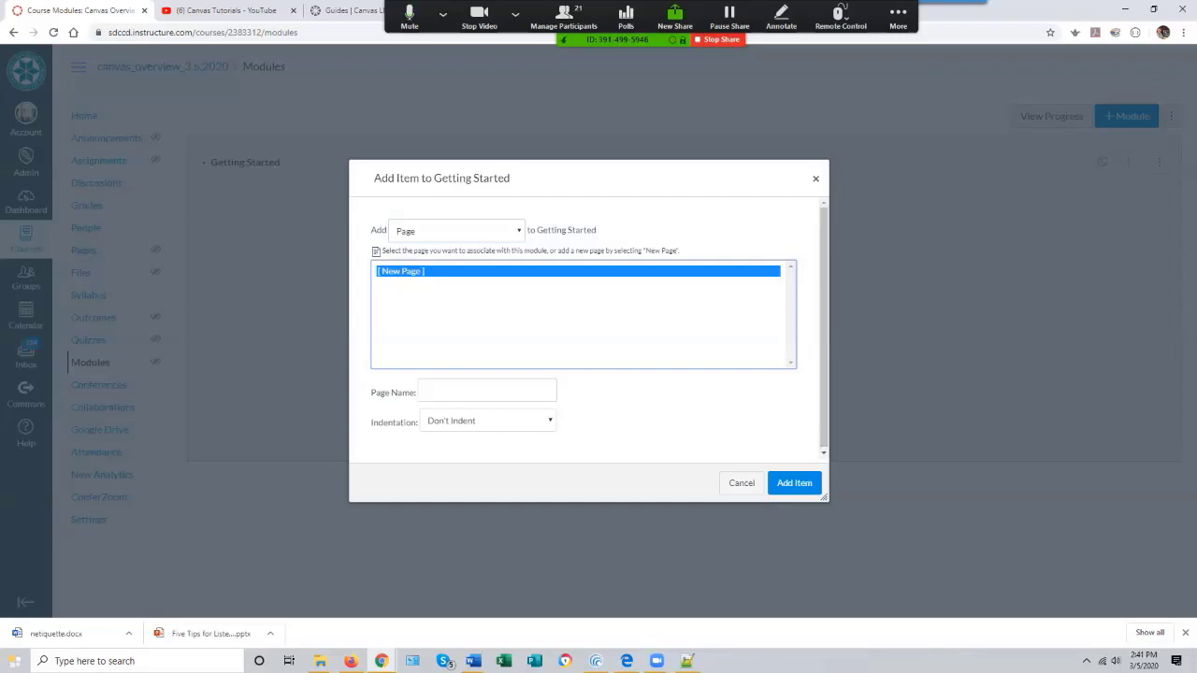
{"action": "left_click", "coordinate": [486, 391]}
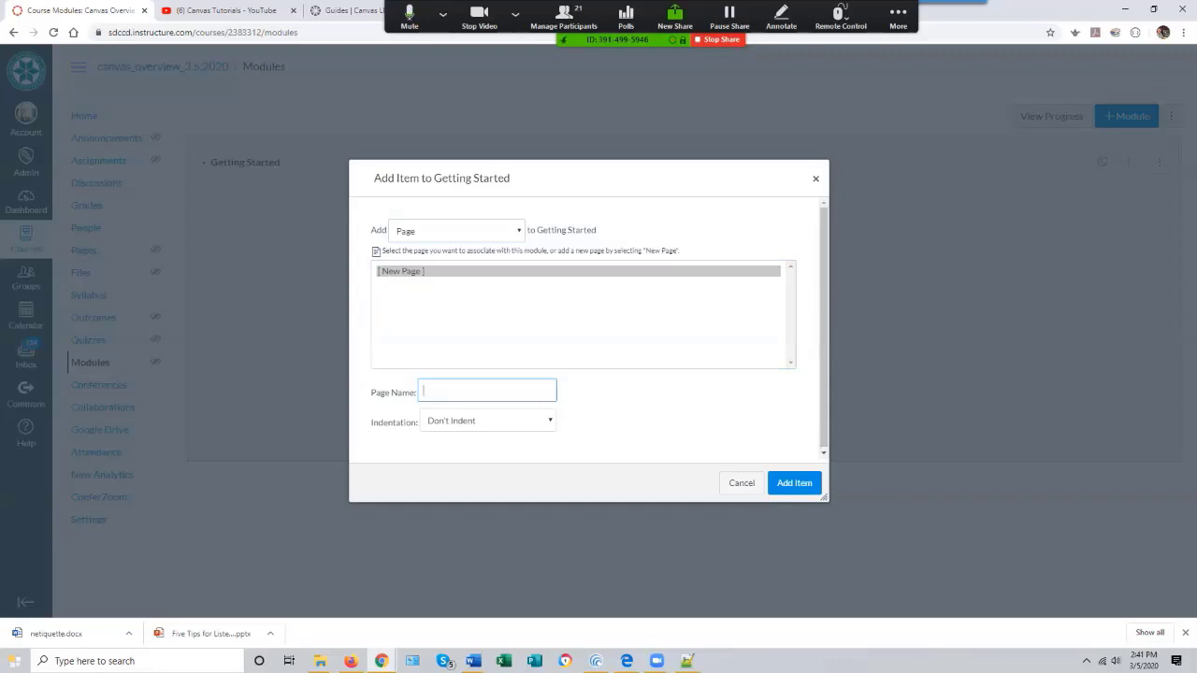
{"action": "type", "text": "Welcome"}
{"action": "key", "text": "Return"}
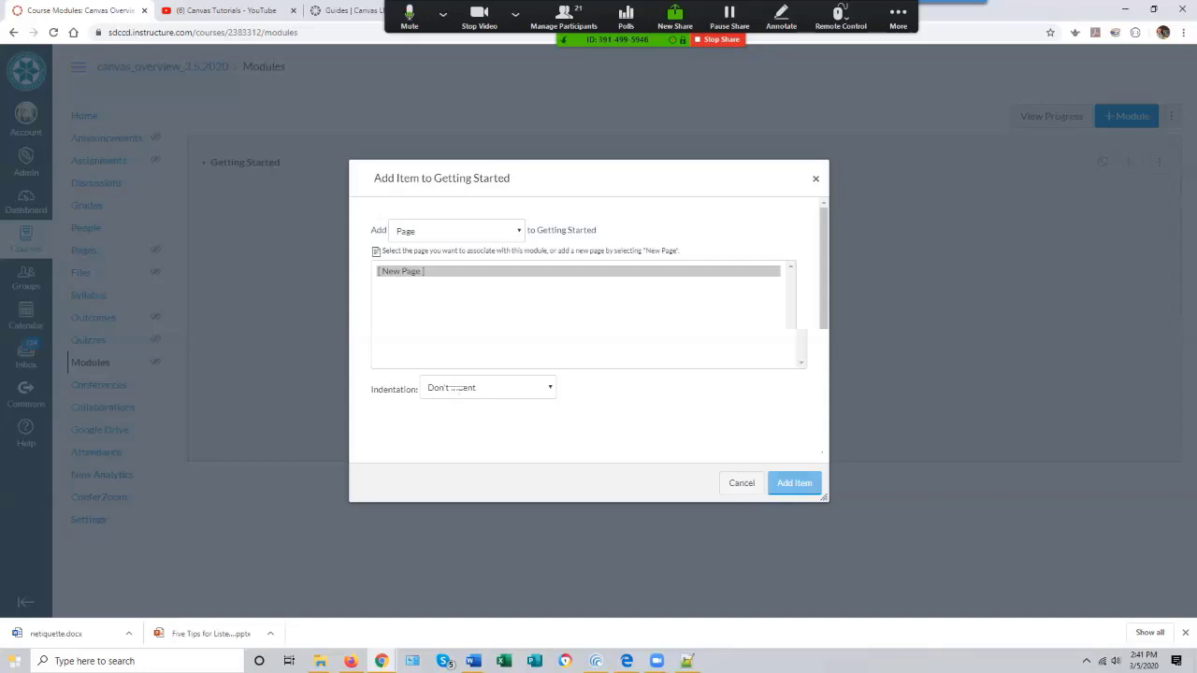
{"action": "left_click", "coordinate": [794, 482]}
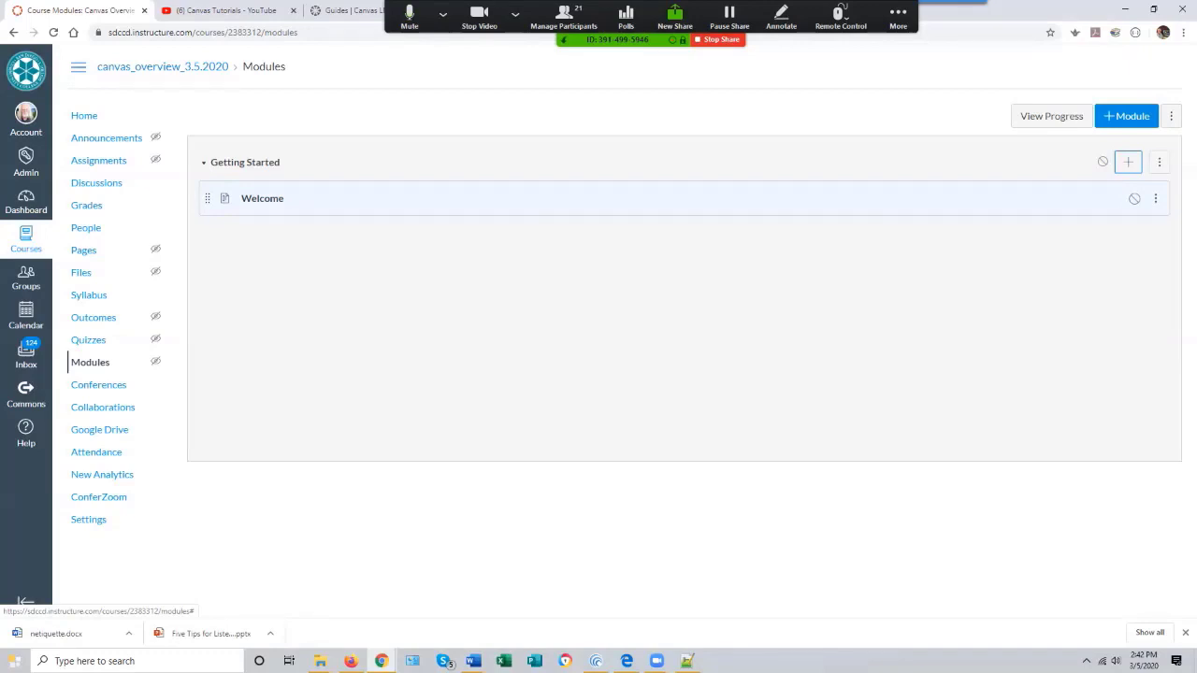
{"action": "left_click", "coordinate": [1157, 198]}
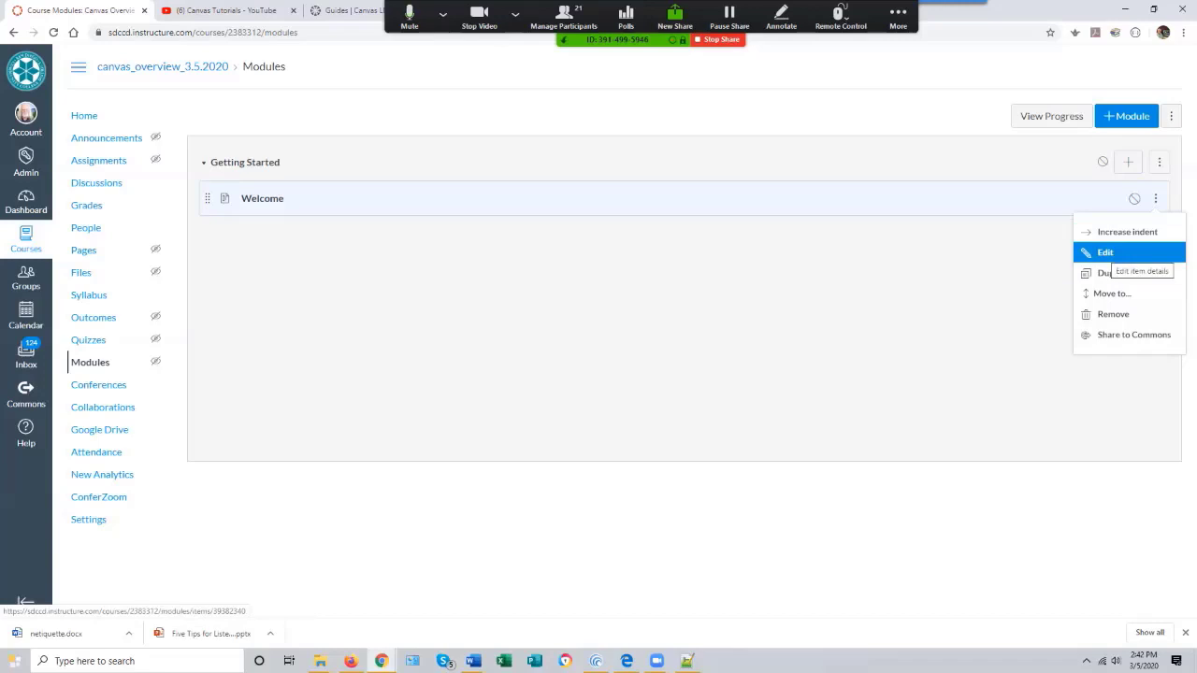
{"action": "left_click", "coordinate": [1122, 252]}
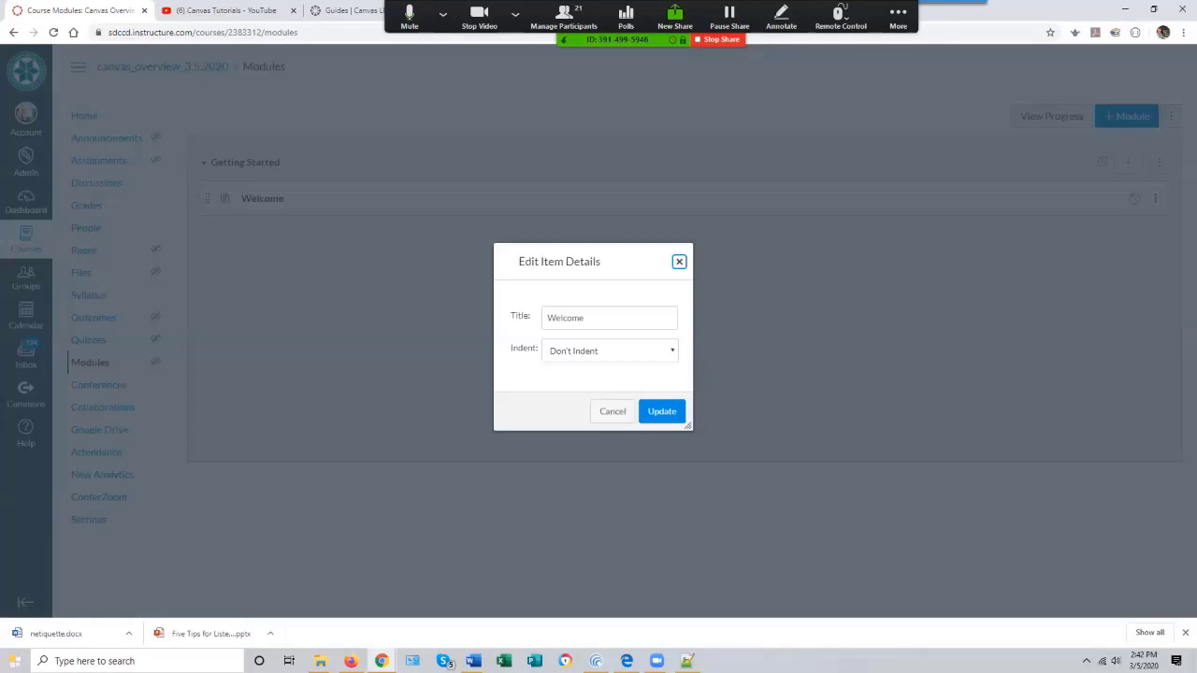
{"action": "left_click", "coordinate": [613, 411]}
{"action": "left_click", "coordinate": [1155, 198]}
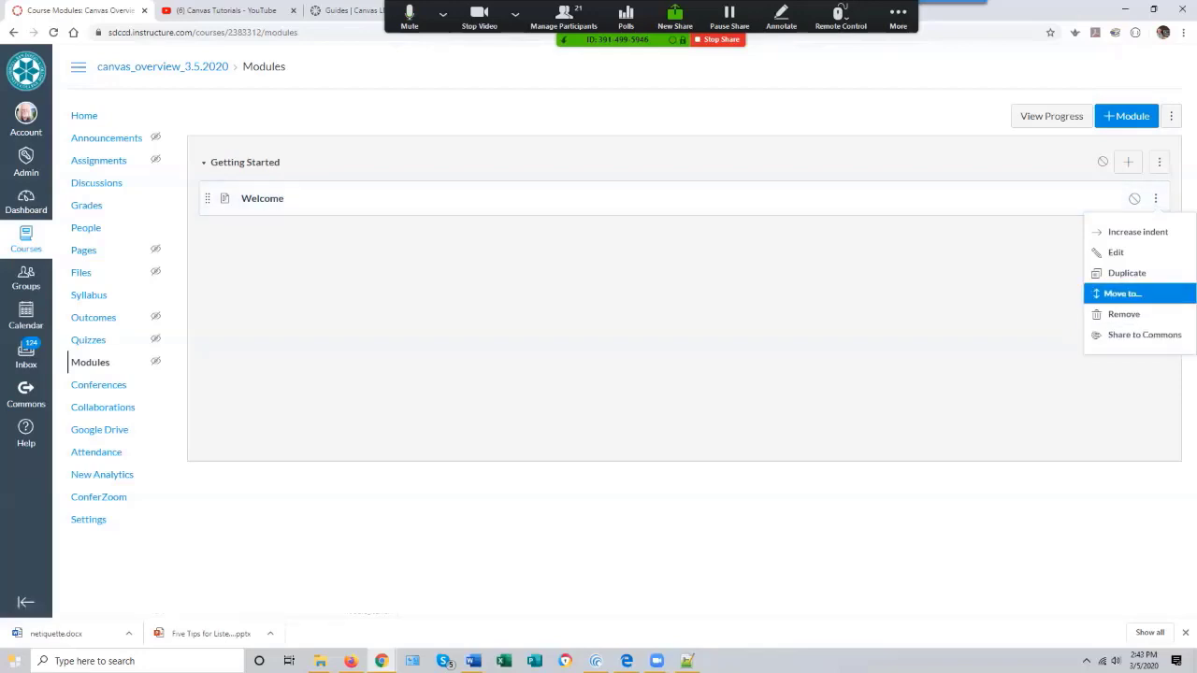
{"action": "key", "text": "Escape"}
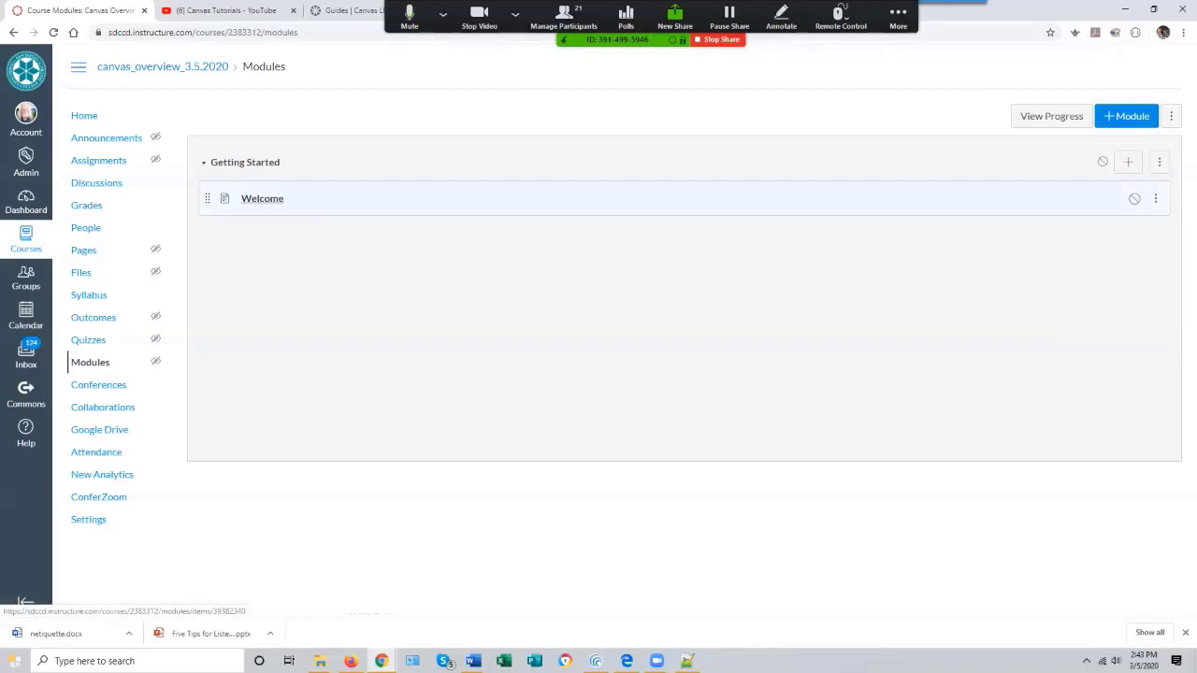
- Open the Welcome page from the module and start editing it
{"action": "left_click", "coordinate": [264, 198]}
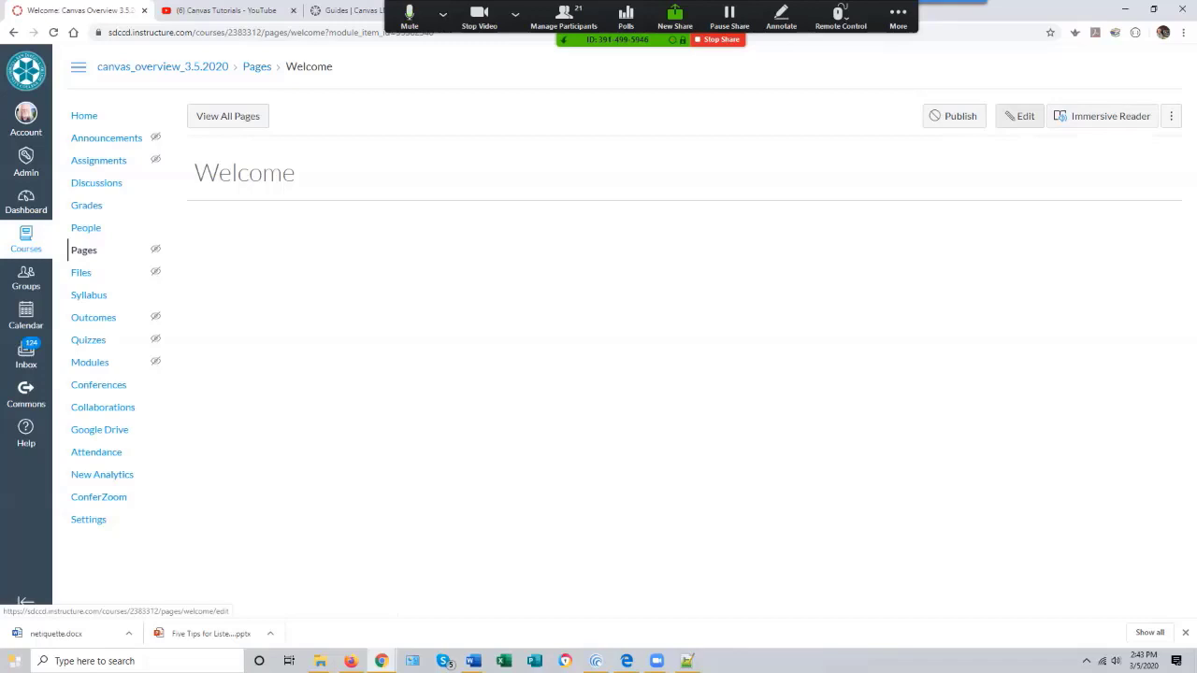
{"action": "left_click", "coordinate": [1020, 116]}
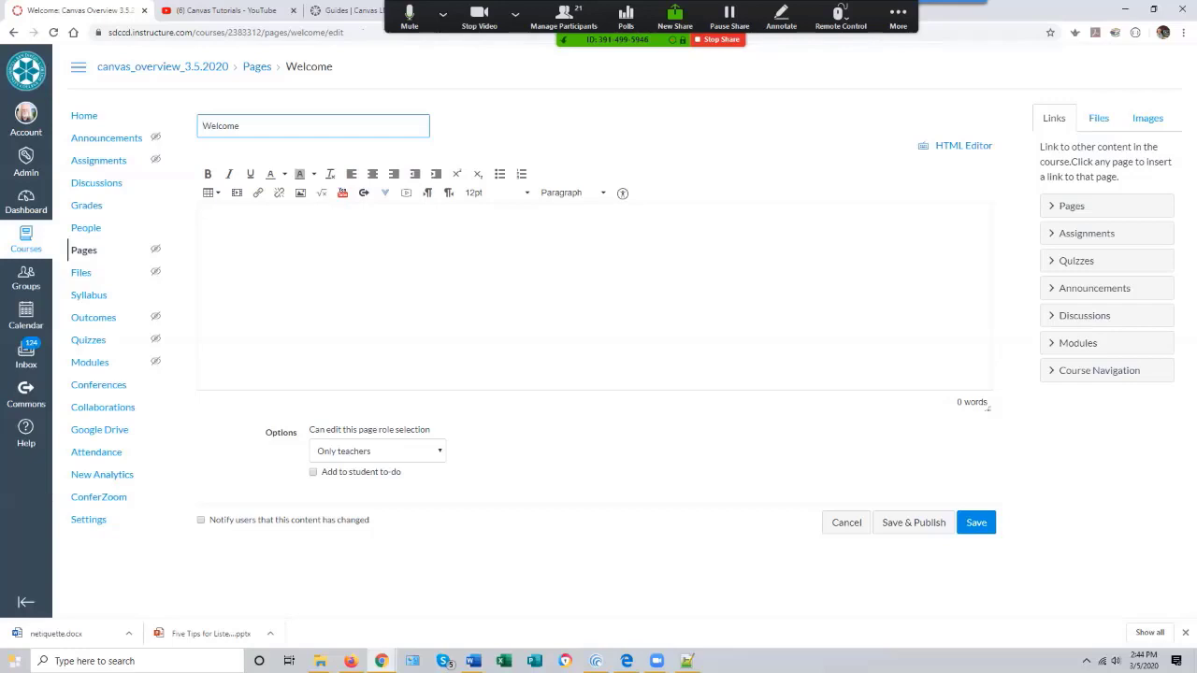
{"action": "mouse_move", "coordinate": [473, 661]}
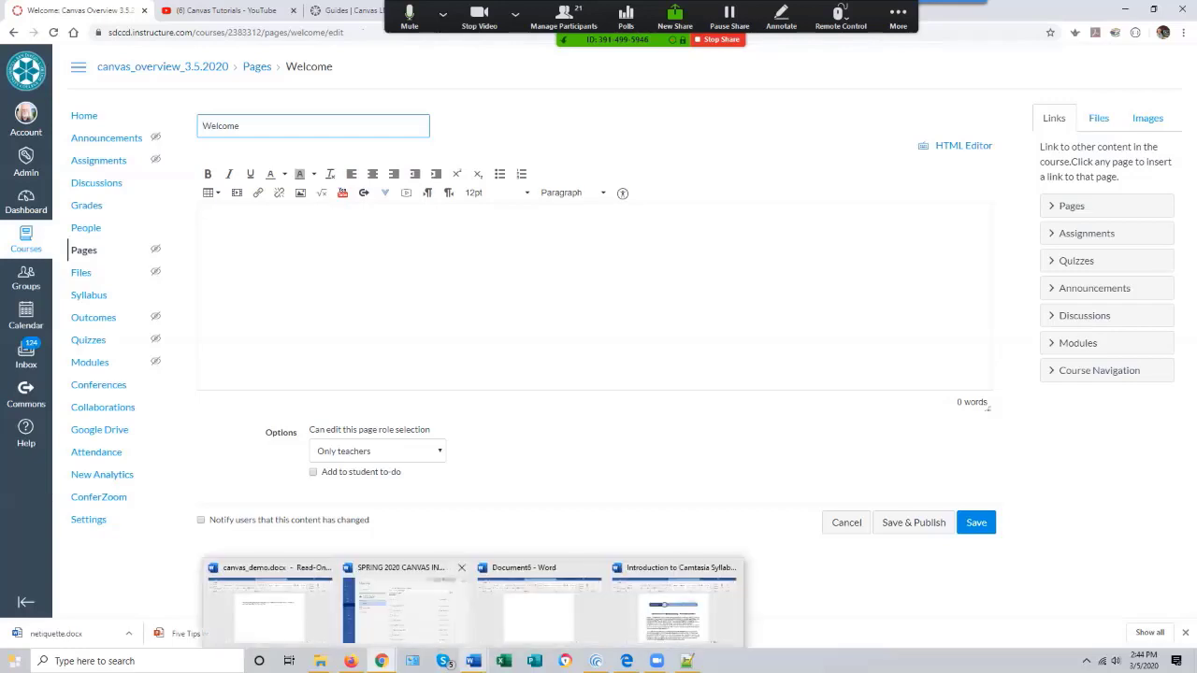
{"action": "left_click", "coordinate": [402, 608]}
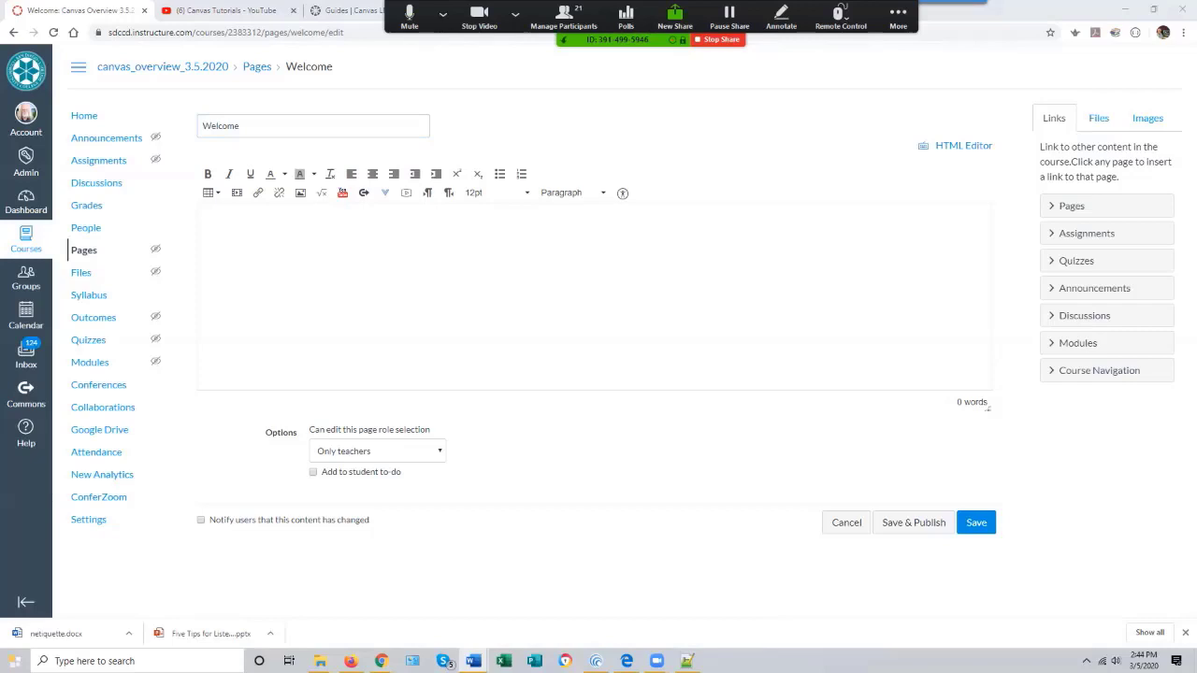
{"action": "mouse_move", "coordinate": [473, 661]}
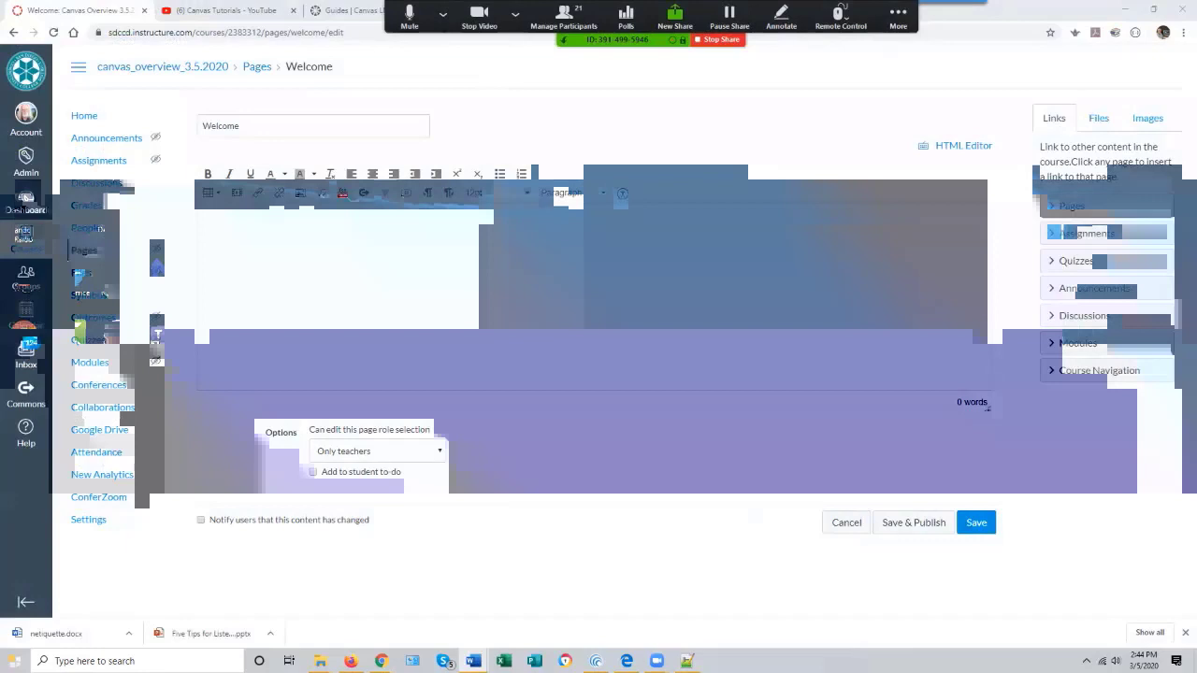
{"action": "left_click", "coordinate": [203, 127]}
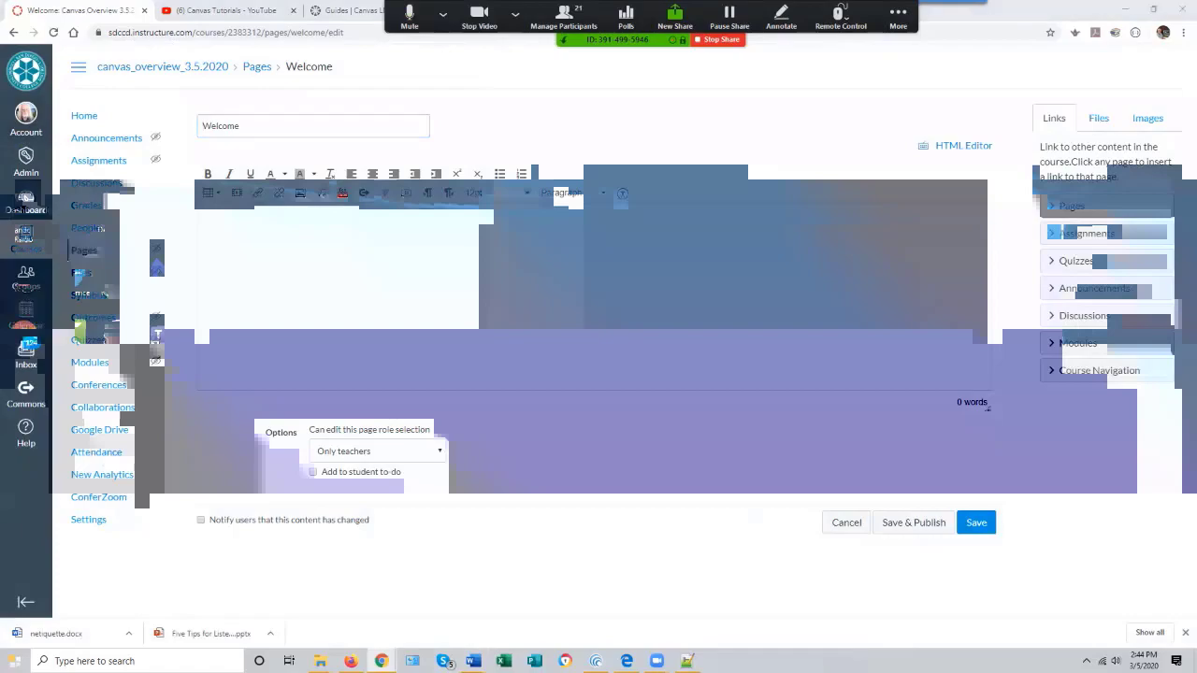
{"action": "key", "text": "super+d"}
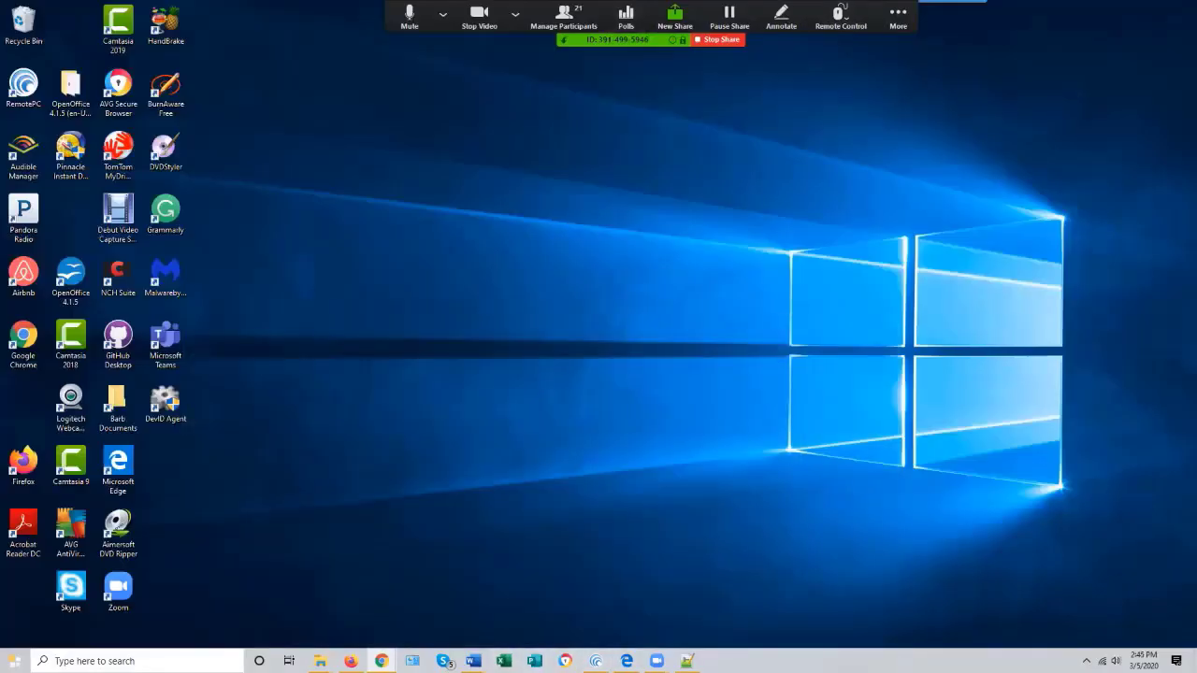
{"action": "mouse_move", "coordinate": [382, 661]}
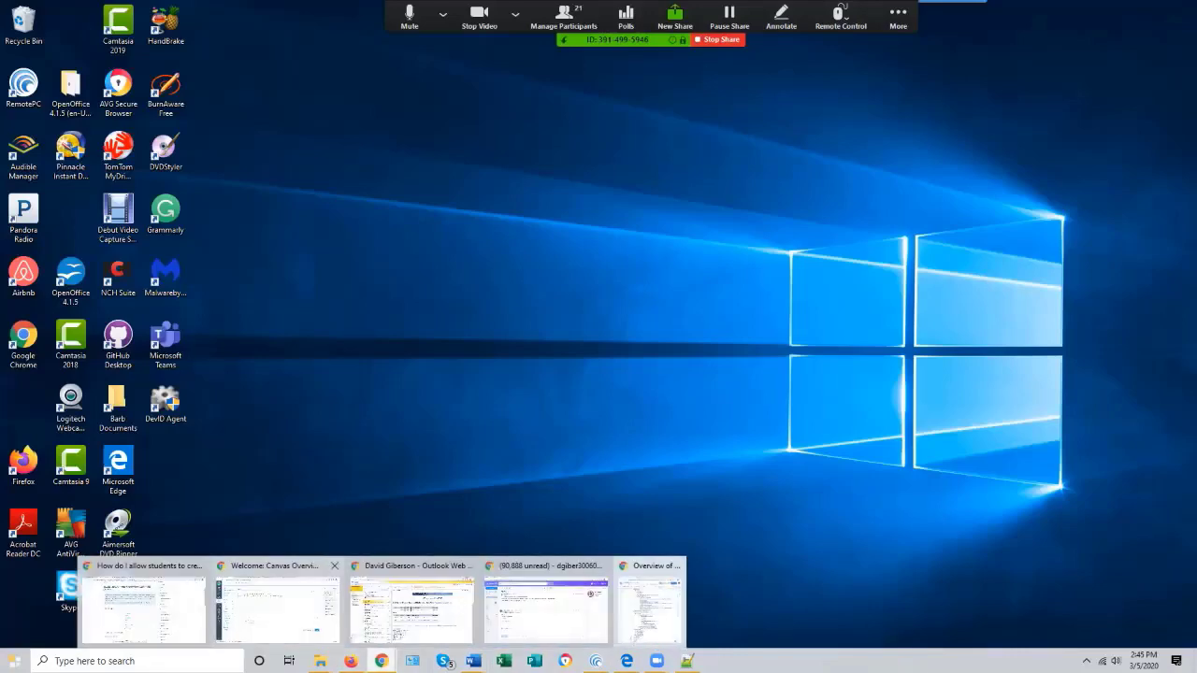
{"action": "left_click", "coordinate": [278, 603]}
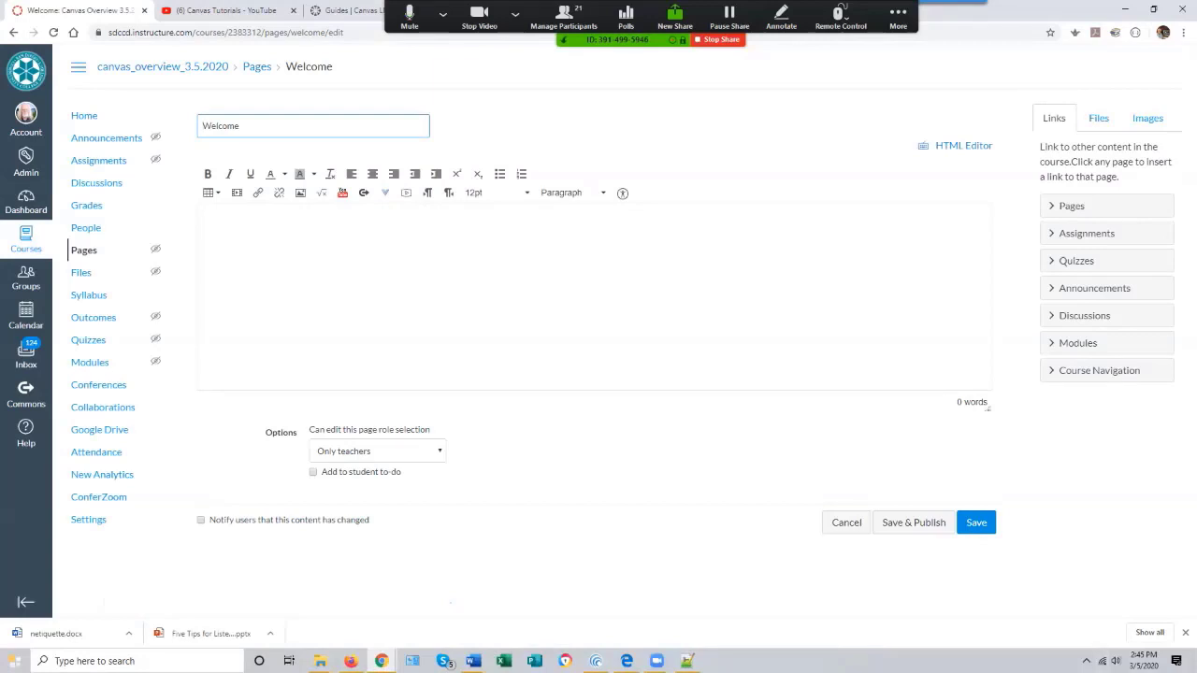
{"action": "mouse_move", "coordinate": [474, 661]}
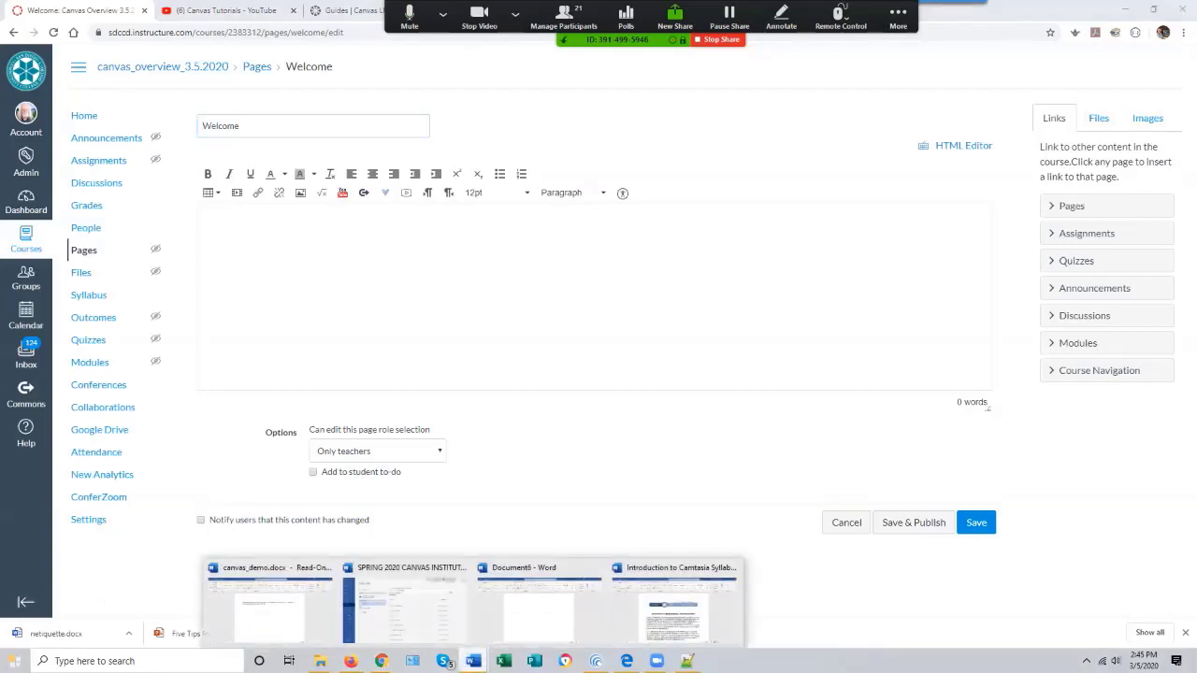
{"action": "mouse_move", "coordinate": [404, 603]}
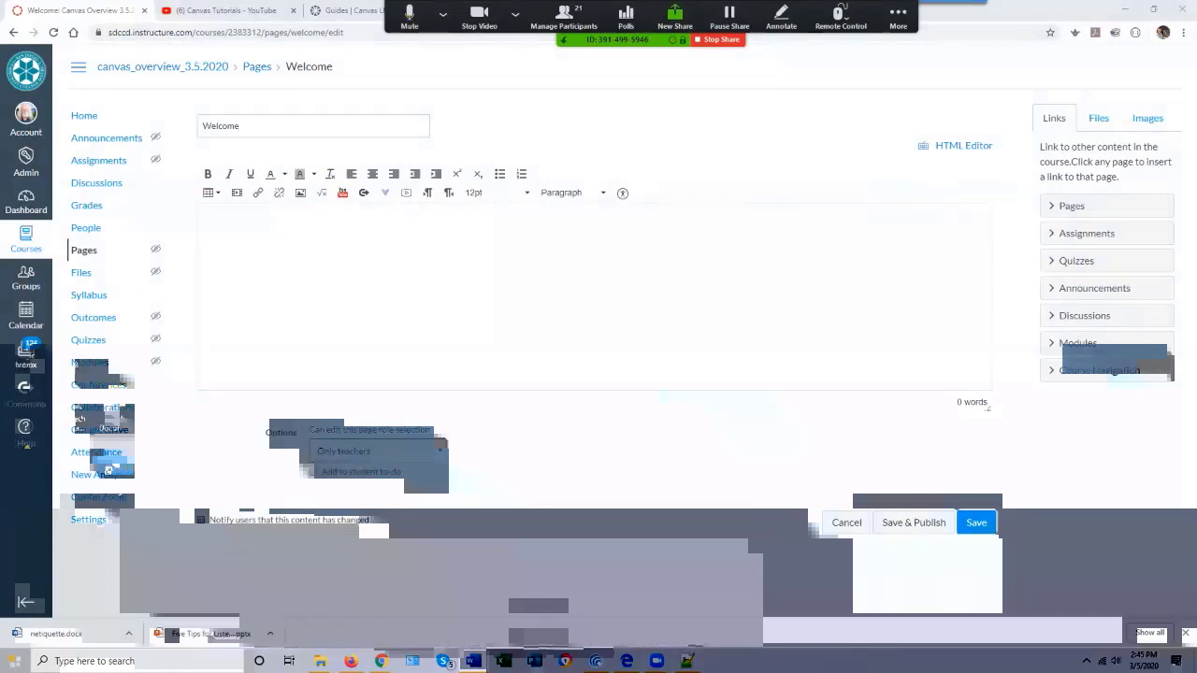
- Switch to the SPRING 2020 CANVAS INSTITUTE document in Word and scroll through its session schedule
{"action": "key", "text": "alt+Tab"}
{"action": "left_click_drag", "start_coordinate": [951, 150], "coordinate": [396, 81]}
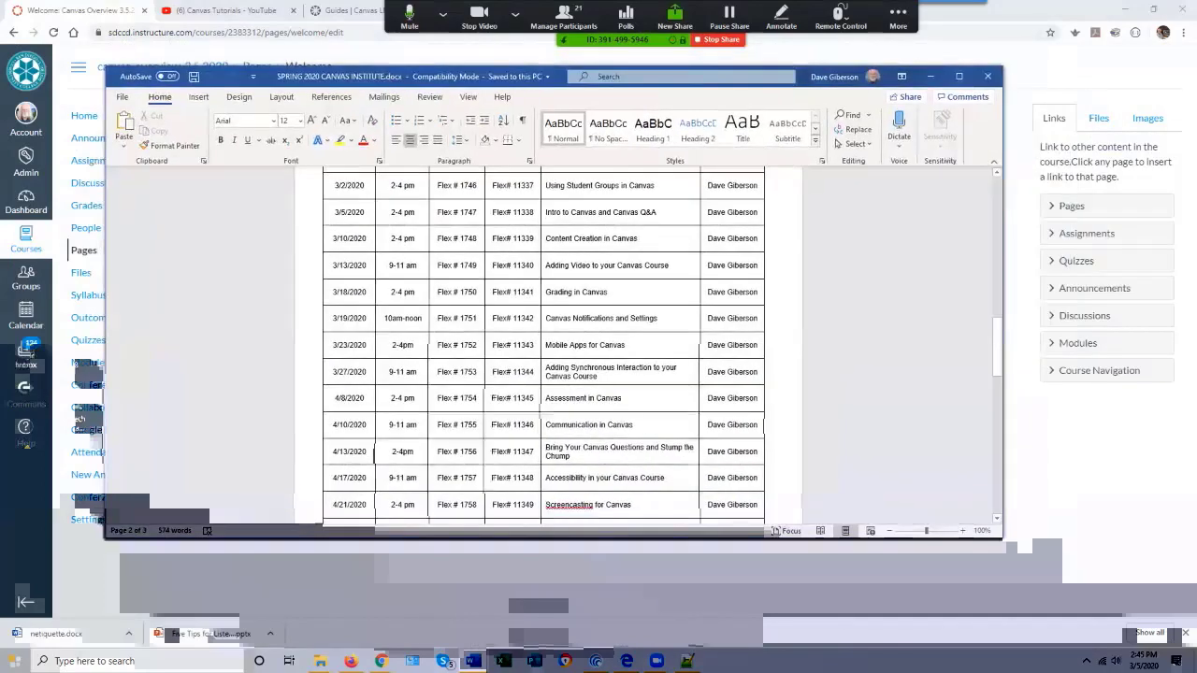
{"action": "scroll", "coordinate": [542, 346], "scroll_direction": "up", "scroll_amount": 1}
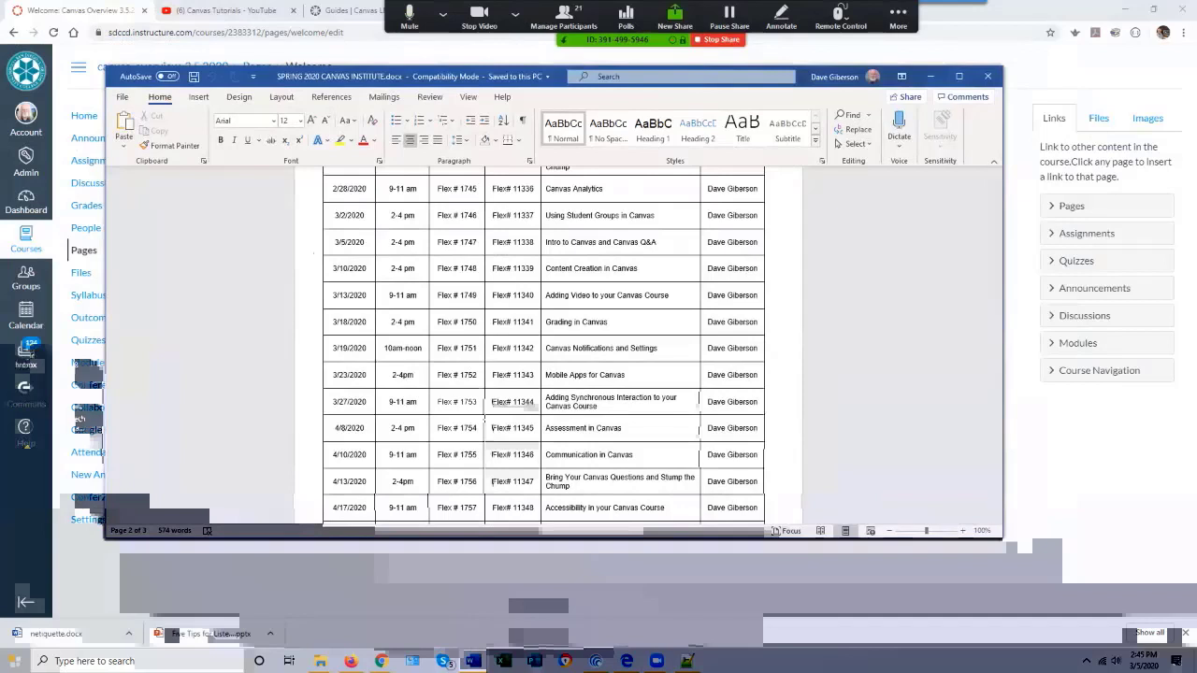
{"action": "left_click", "coordinate": [1143, 661]}
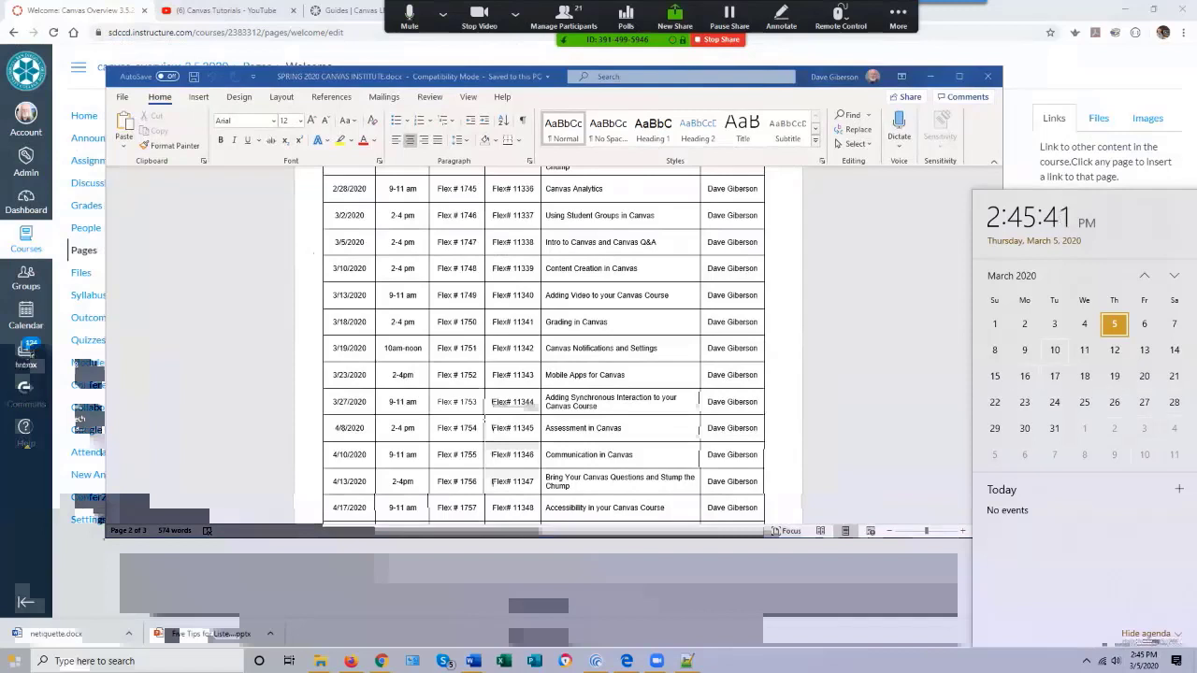
{"action": "key", "text": "Escape"}
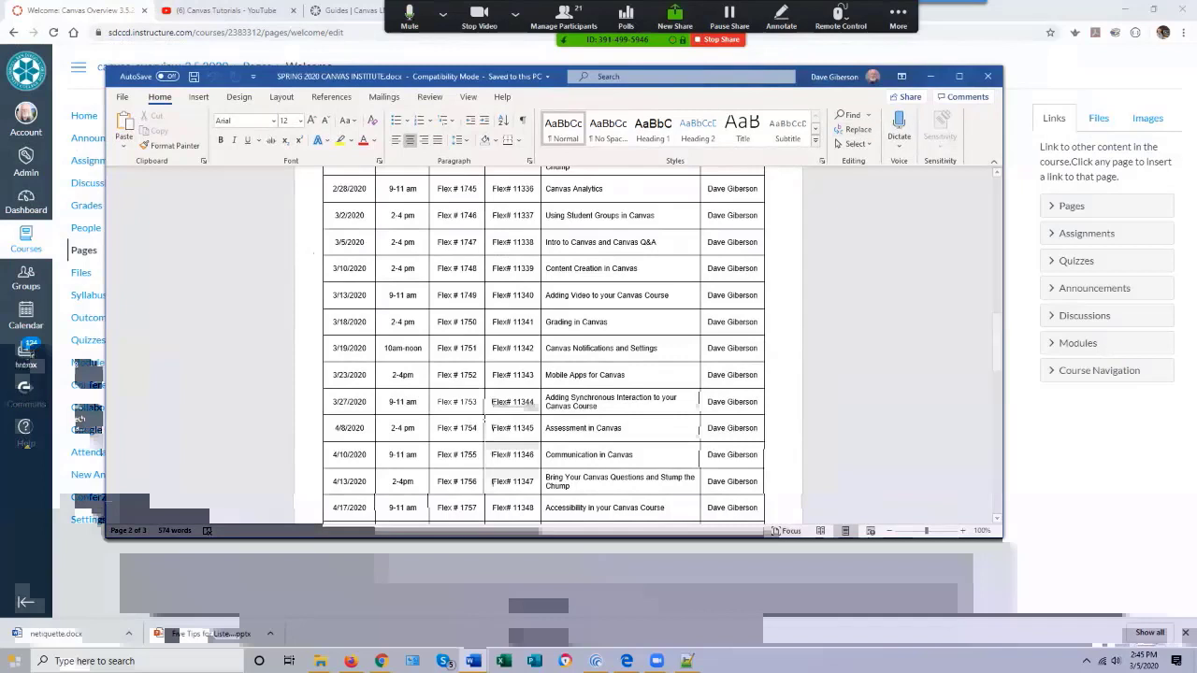
{"action": "left_click_drag", "start_coordinate": [823, 77], "coordinate": [1196, 79]}
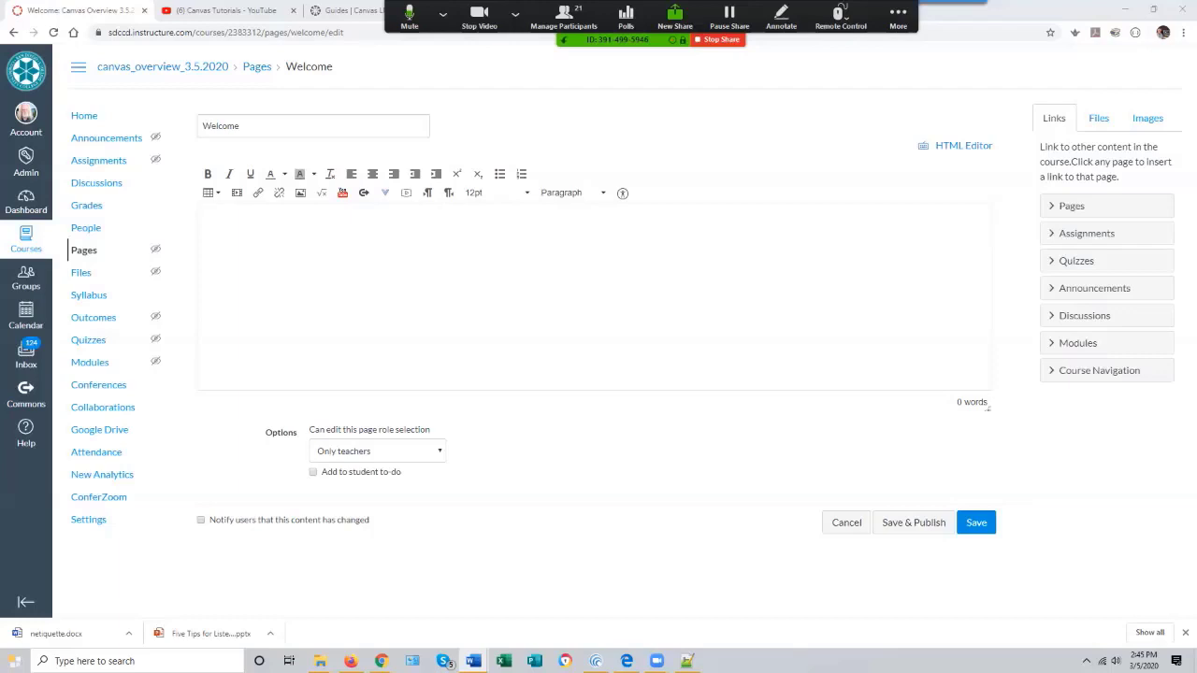
{"action": "mouse_move", "coordinate": [382, 662]}
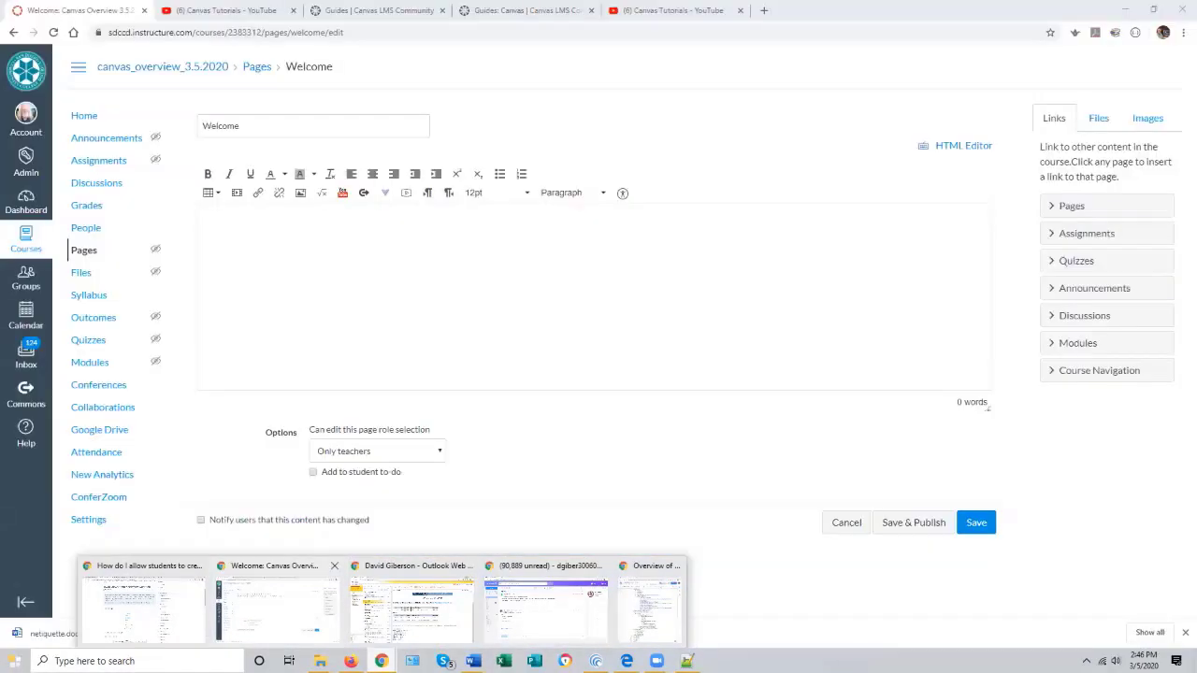
{"action": "left_click", "coordinate": [276, 606]}
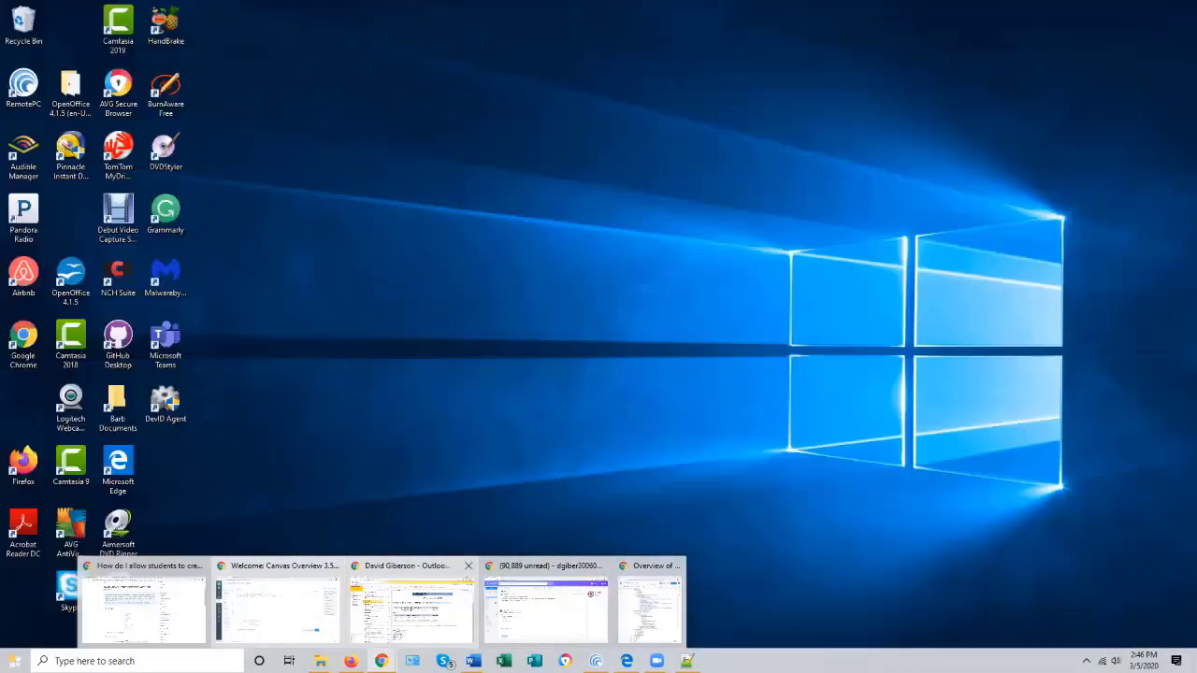
{"action": "left_click", "coordinate": [278, 608]}
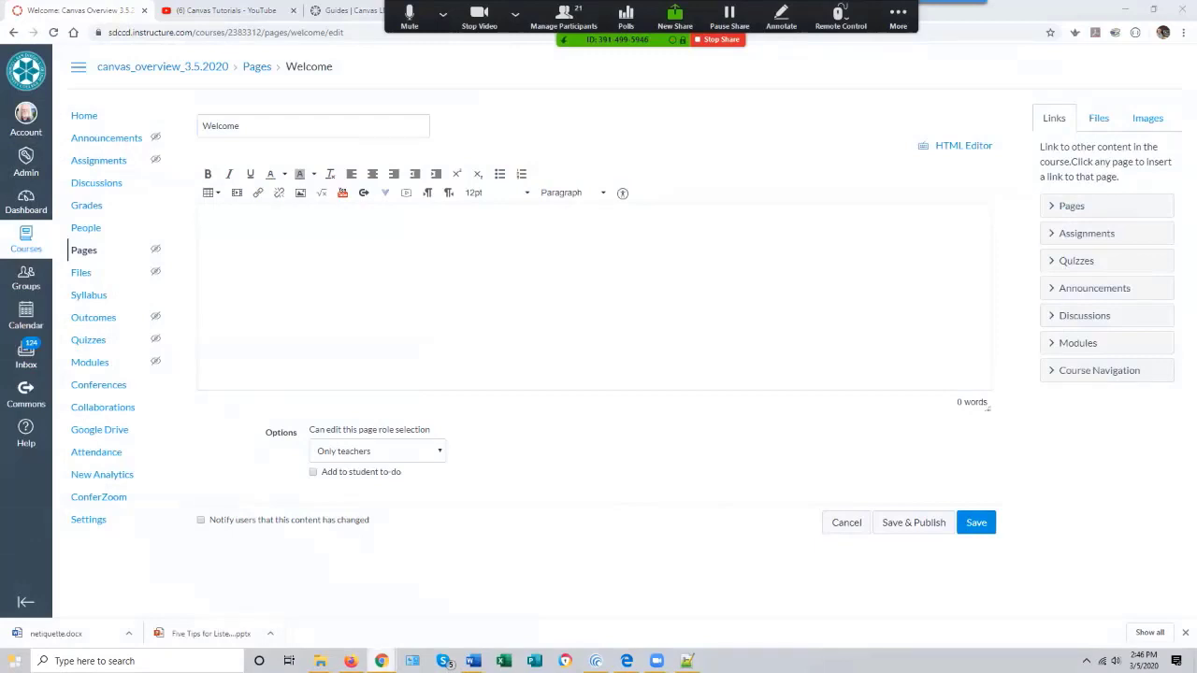
{"action": "right_click", "coordinate": [382, 662]}
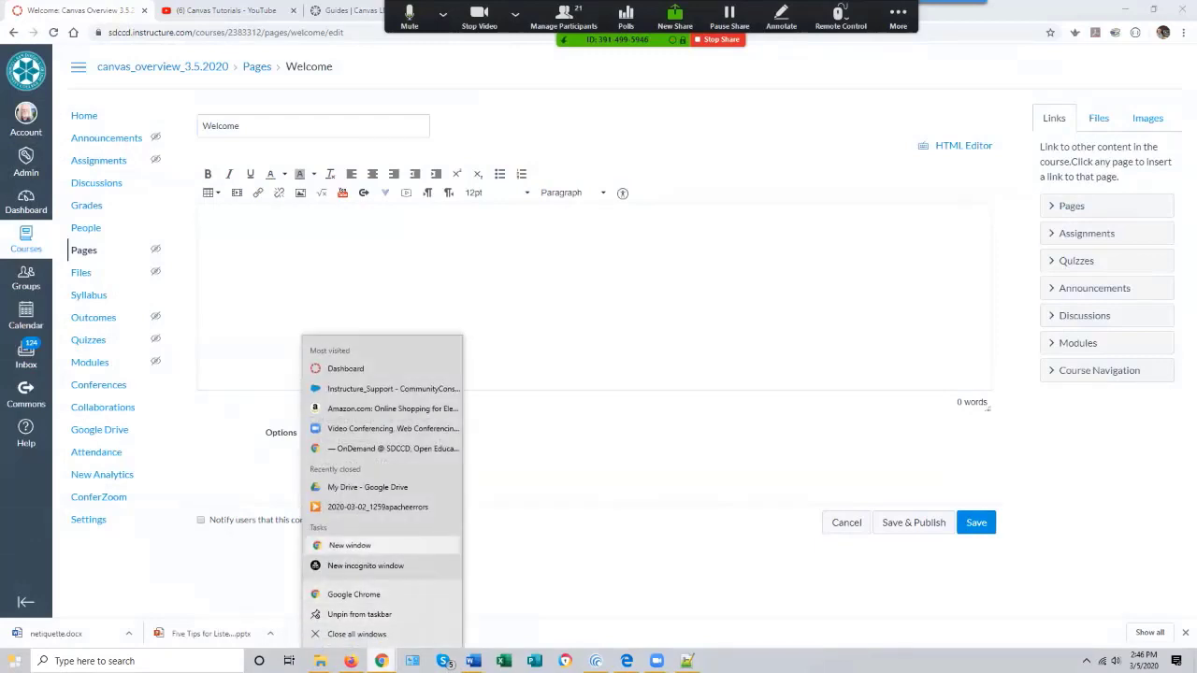
{"action": "left_click", "coordinate": [350, 545]}
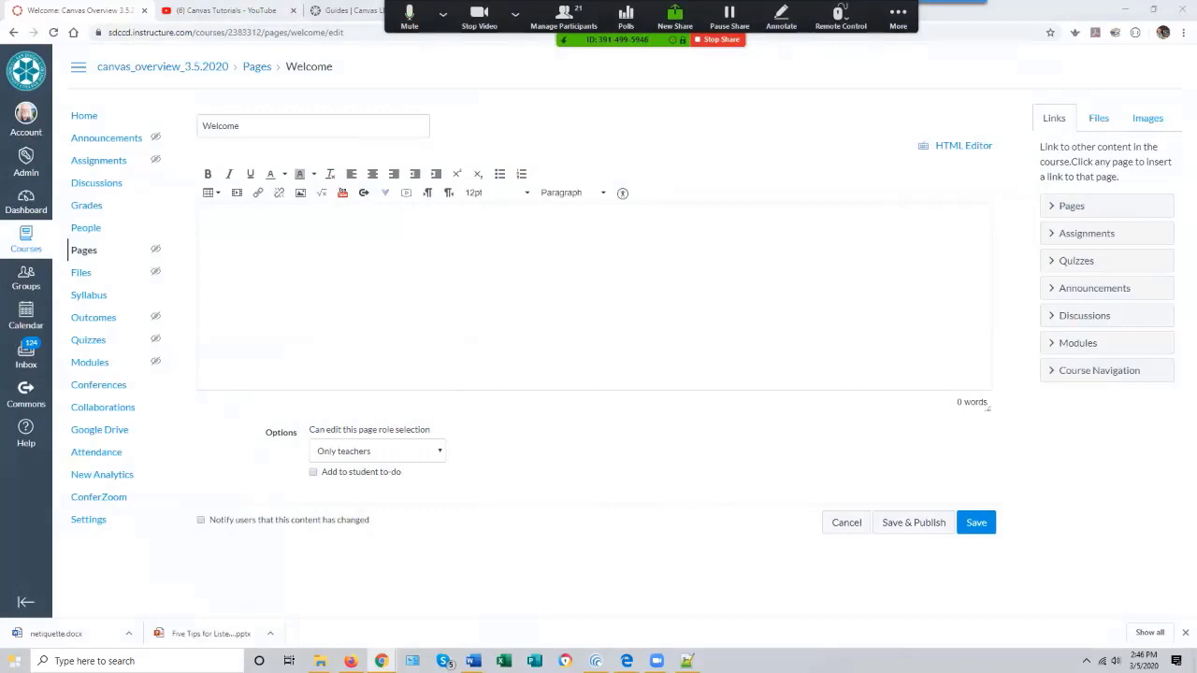
{"action": "left_click_drag", "start_coordinate": [582, 40], "coordinate": [582, 609]}
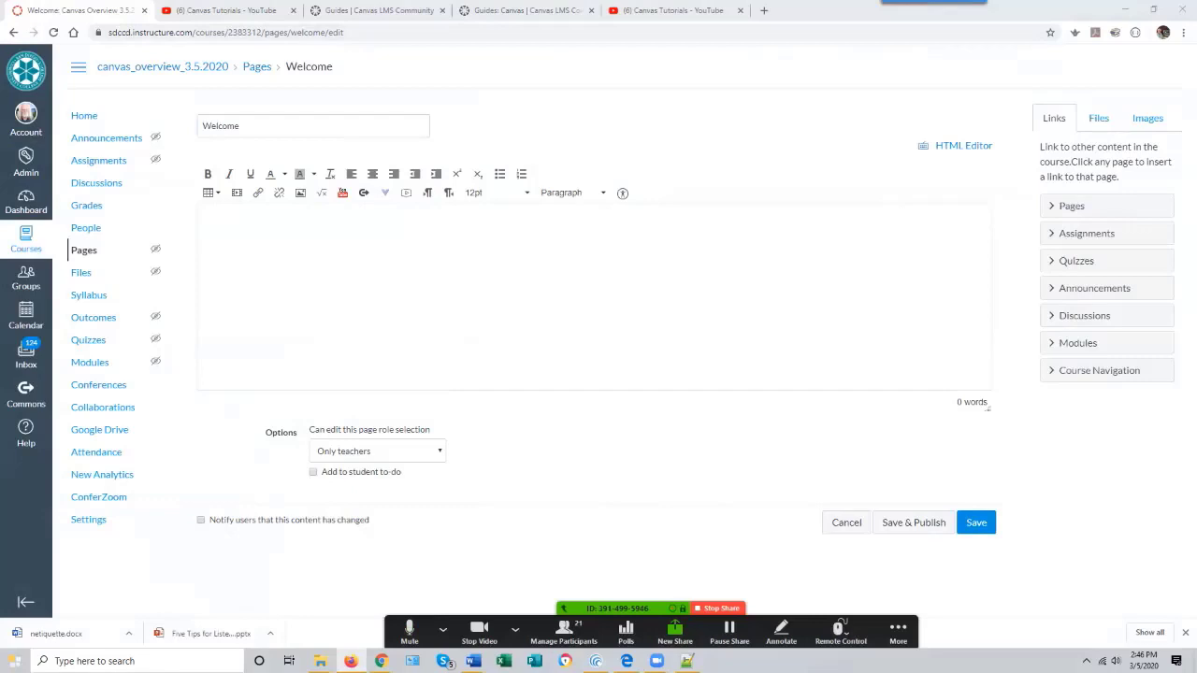
{"action": "key", "text": "super+d"}
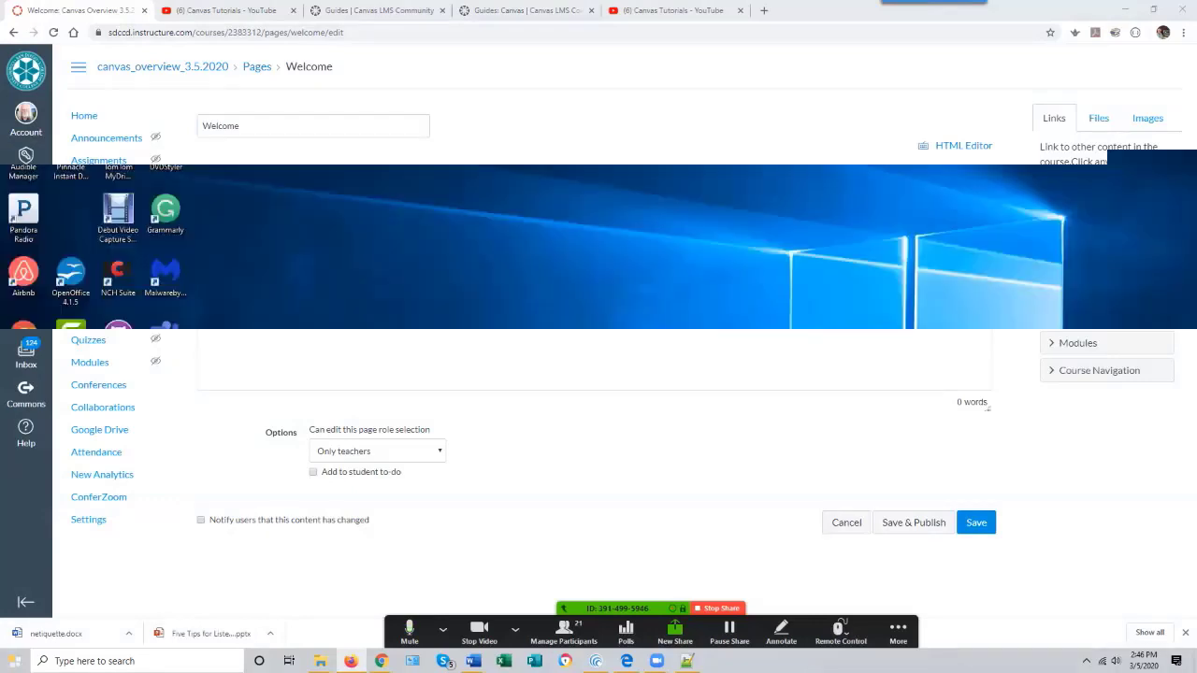
- Enter the heading text Welcome to Introduction to Screencasting in the Welcome page body
{"action": "left_click", "coordinate": [204, 224]}
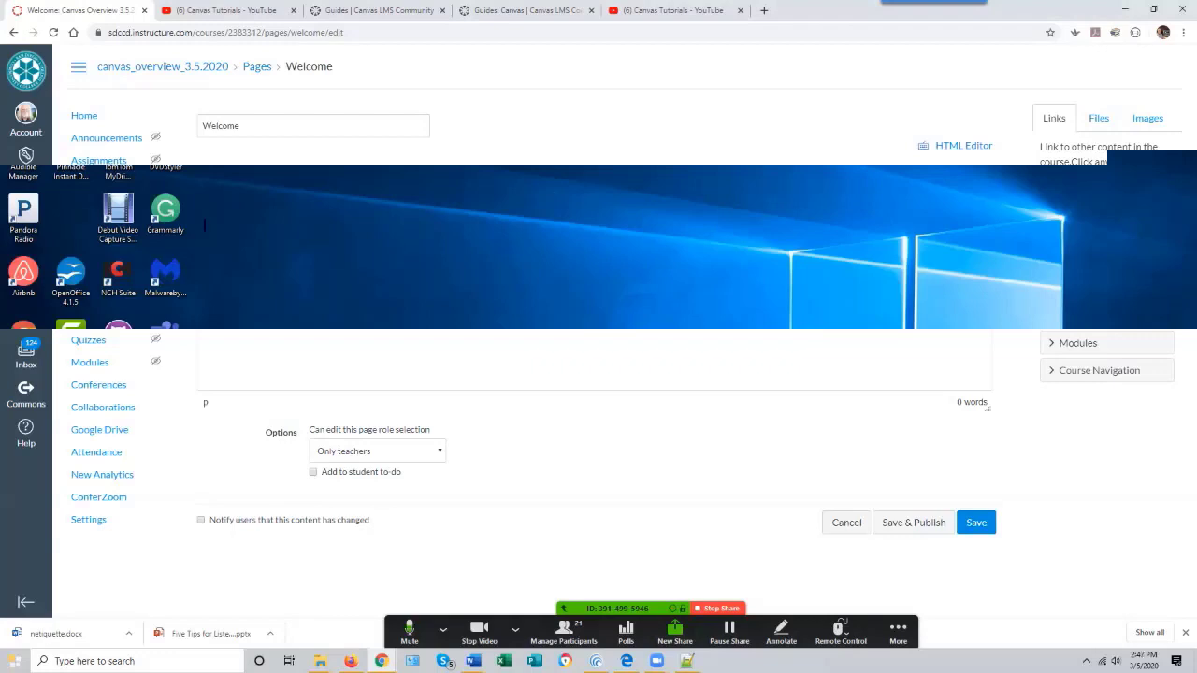
{"action": "type", "text": "Welcome to"}
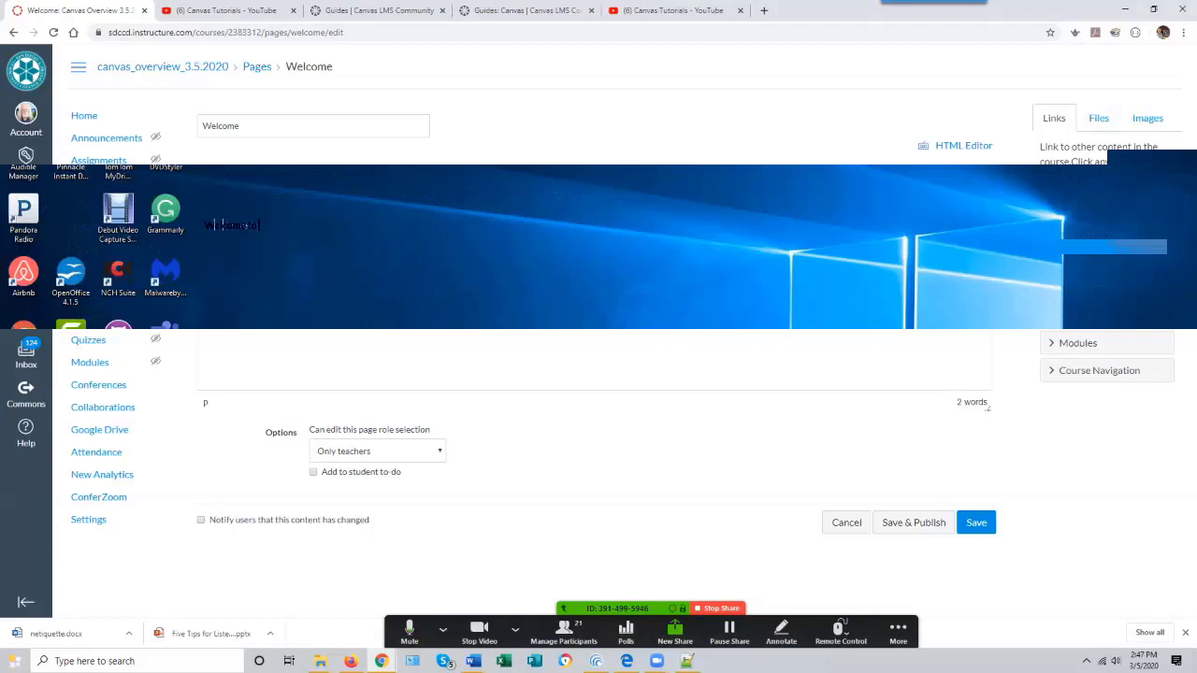
{"action": "type", "text": "my"}
{"action": "type", "text": "oduction"}
{"action": "key", "text": "BackSpace"}
{"action": "key", "text": "BackSpace"}
{"action": "key", "text": "BackSpace"}
{"action": "key", "text": "BackSpace"}
{"action": "key", "text": "BackSpace"}
{"action": "key", "text": "BackSpace"}
{"action": "type", "text": "uction to Sc"}
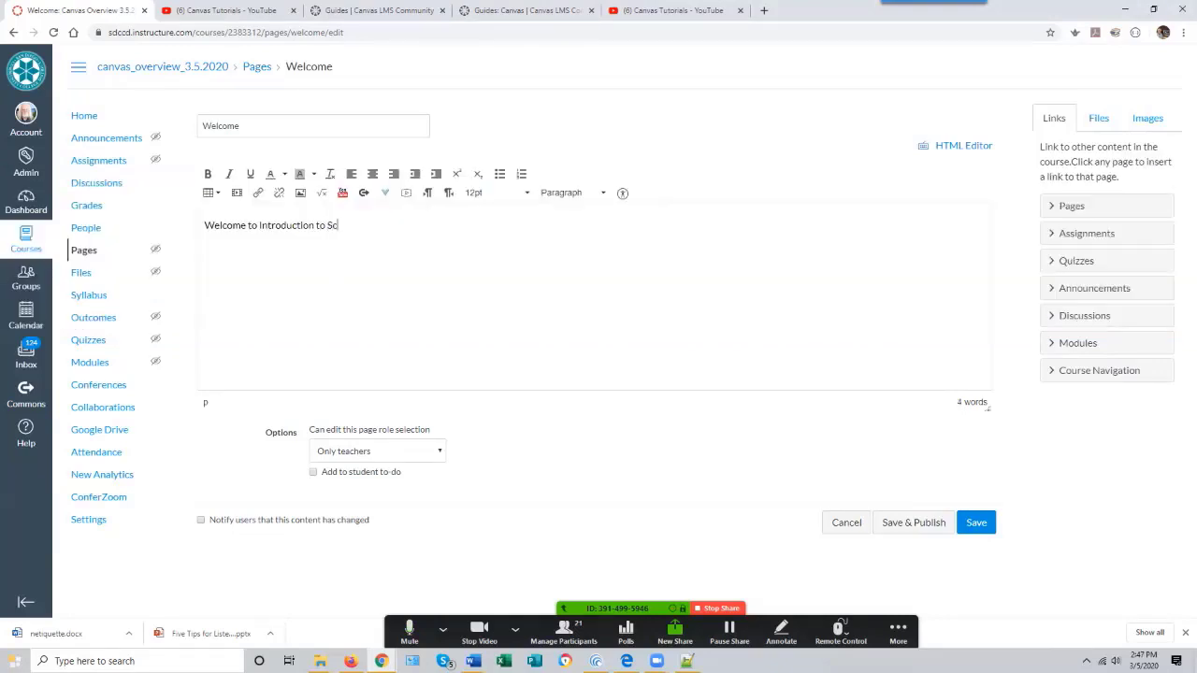
{"action": "type", "text": "reencasting"}
- Format the heading as bold, 24pt and centred
{"action": "left_click_drag", "start_coordinate": [390, 225], "coordinate": [204, 226]}
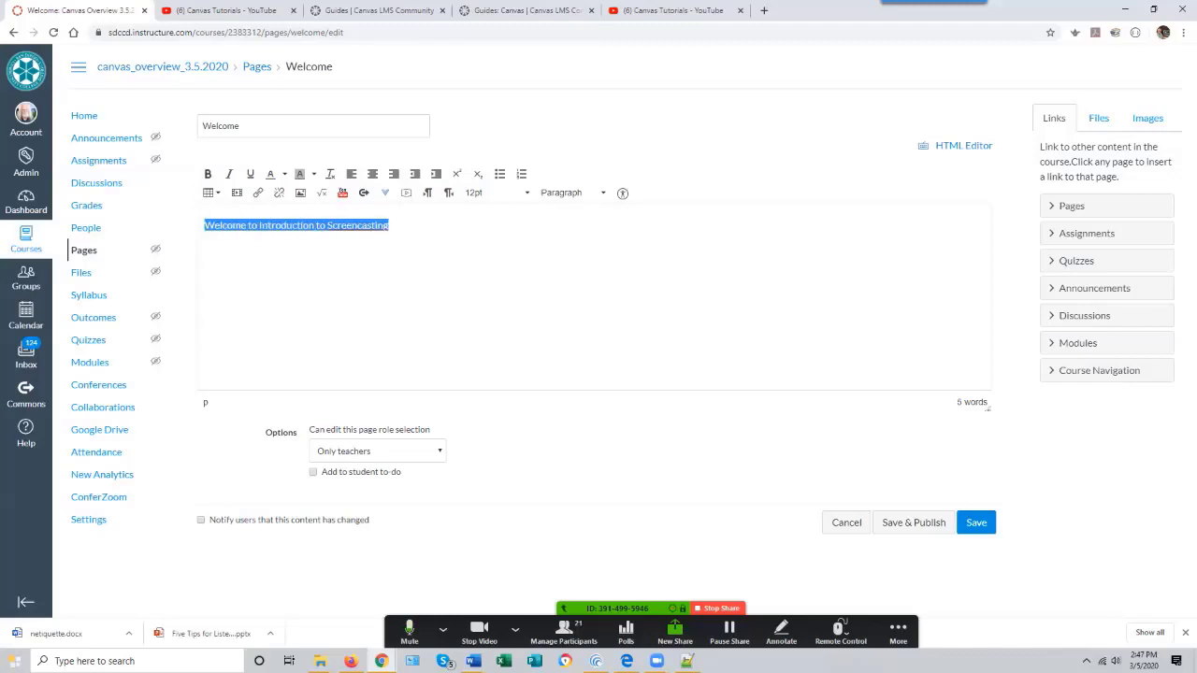
{"action": "left_click", "coordinate": [208, 174]}
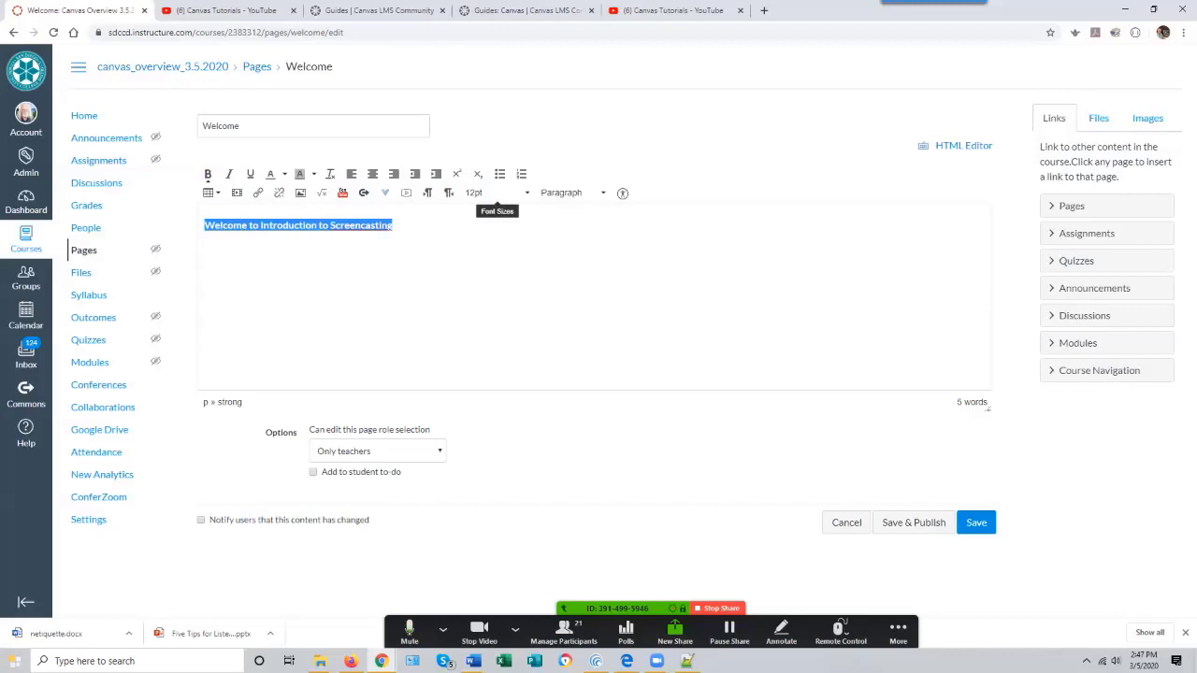
{"action": "left_click", "coordinate": [495, 193]}
{"action": "left_click", "coordinate": [482, 303]}
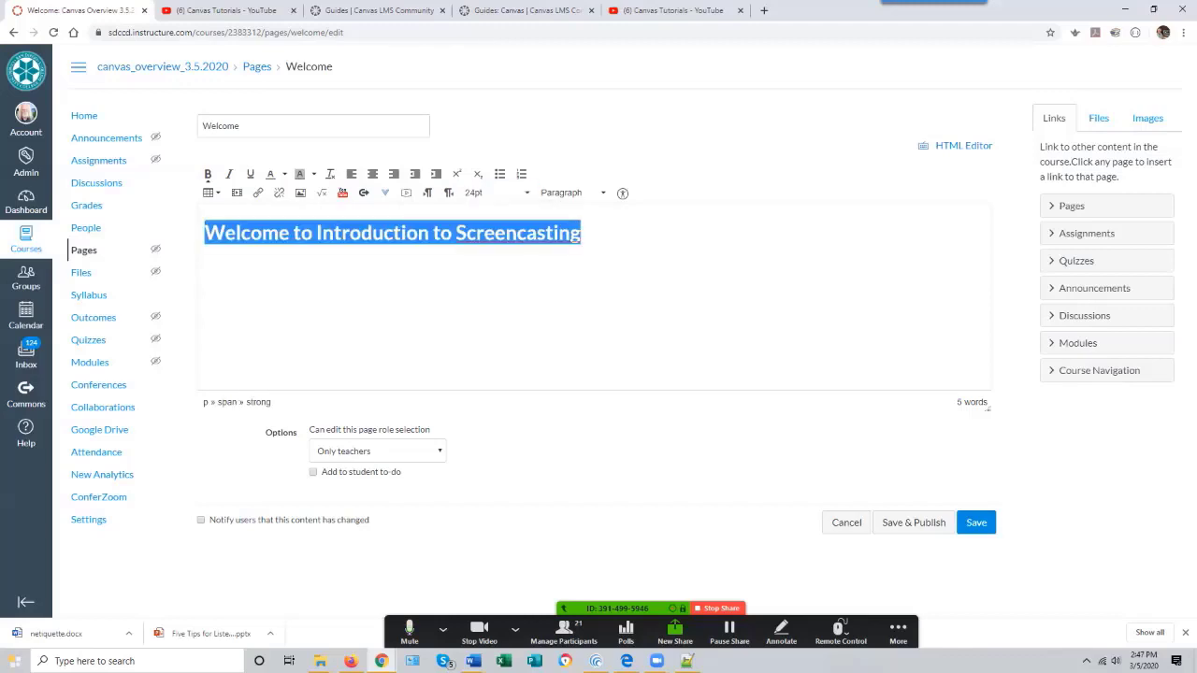
{"action": "left_click", "coordinate": [372, 174]}
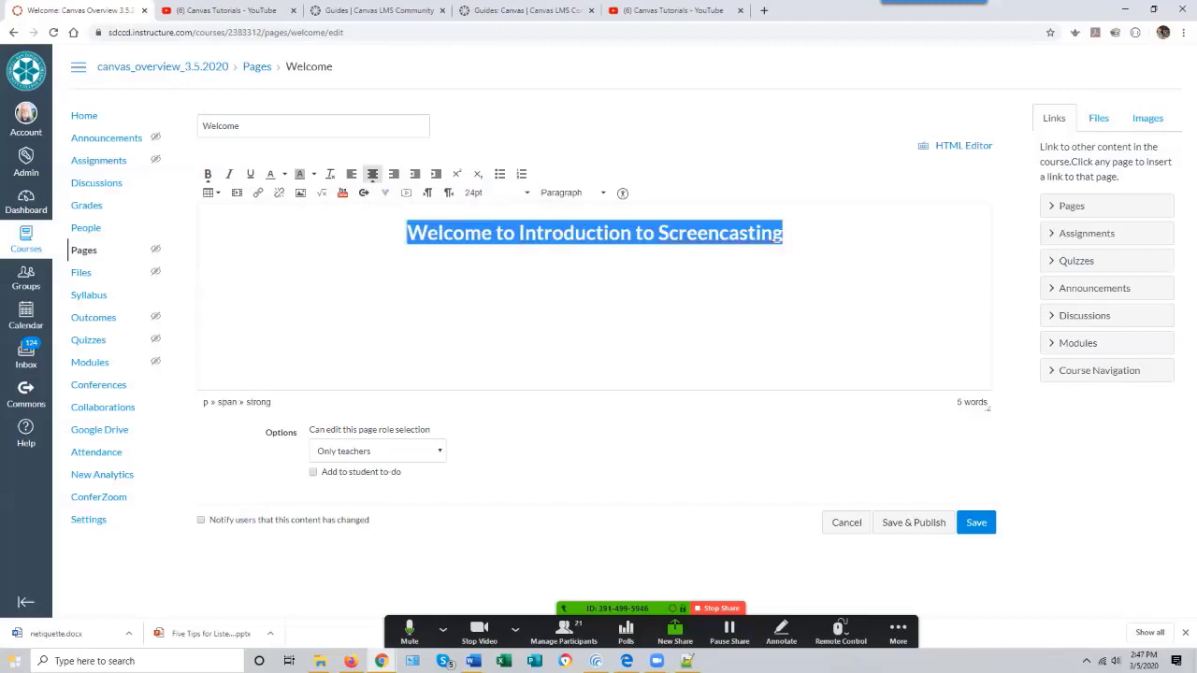
{"action": "left_click", "coordinate": [784, 233]}
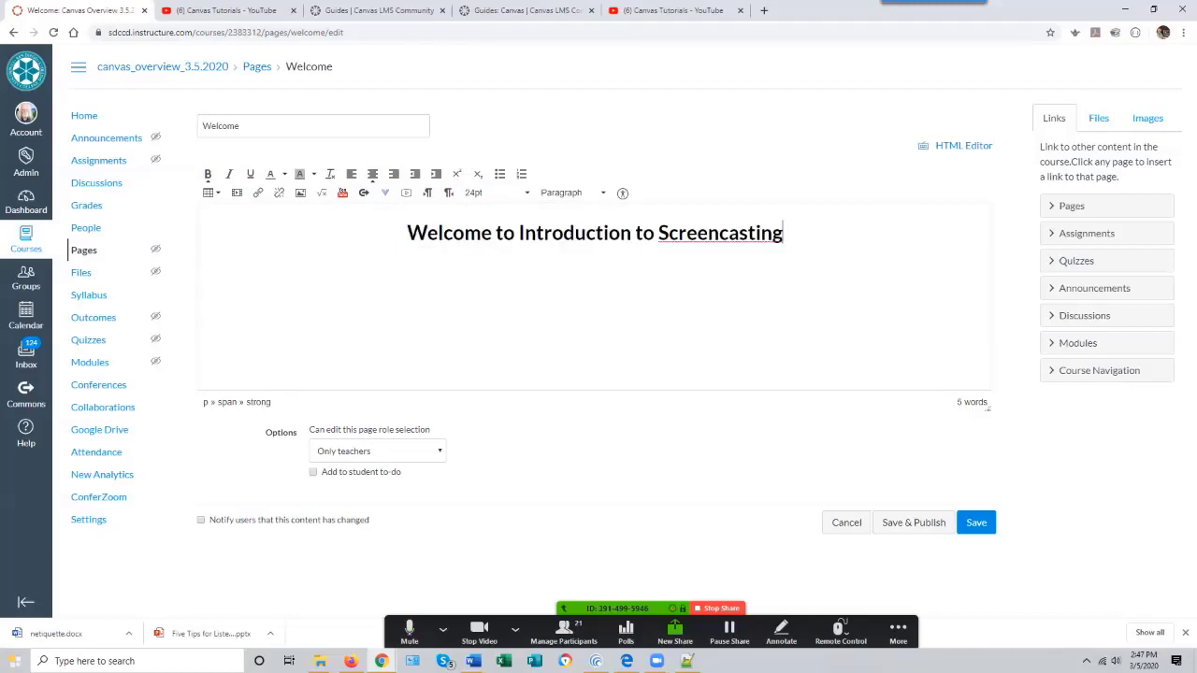
{"action": "key", "text": "Return"}
{"action": "key", "text": "alt+Tab"}
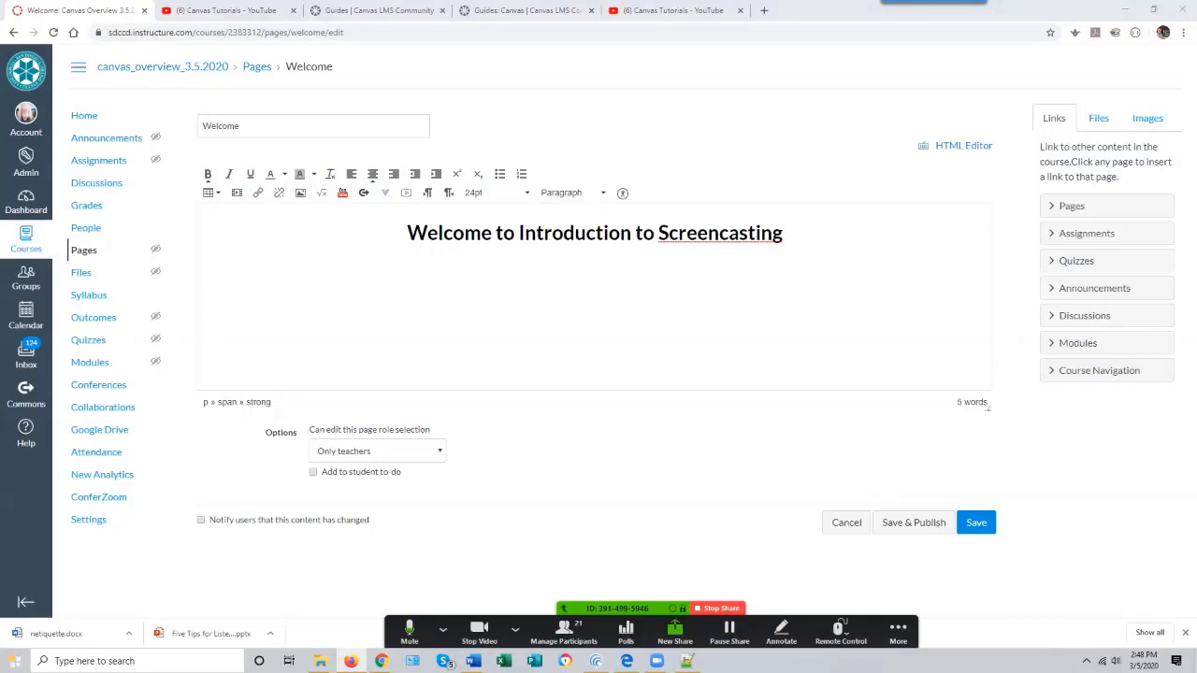
{"action": "left_click", "coordinate": [596, 270]}
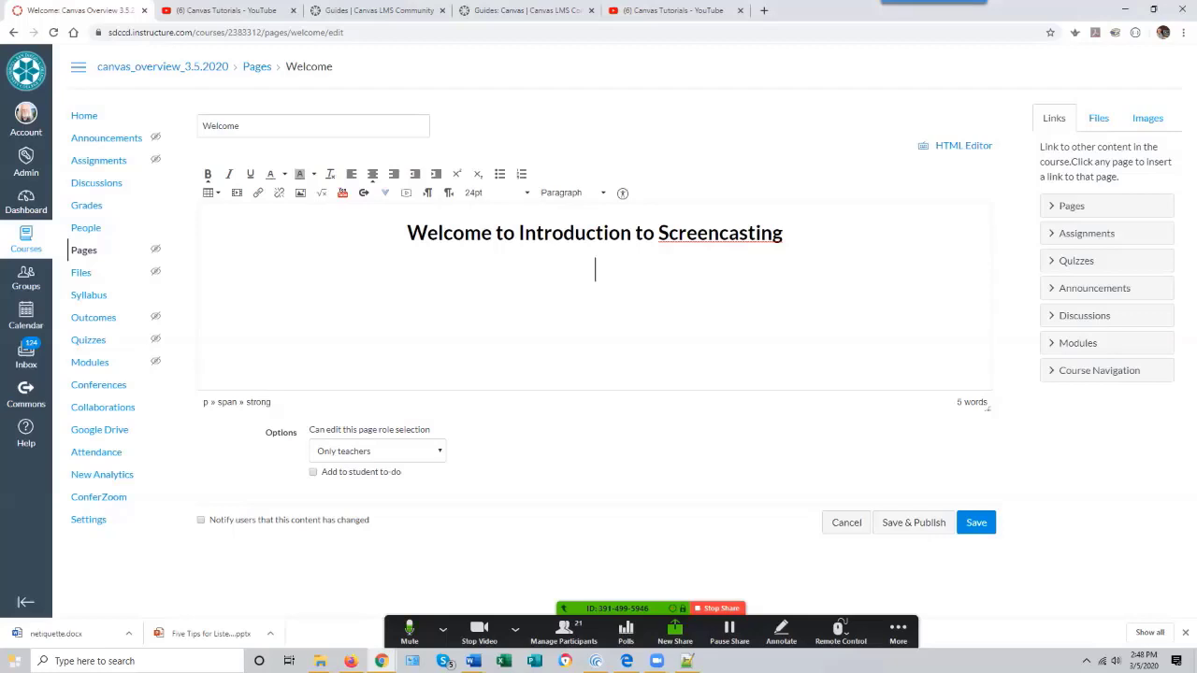
{"action": "type", "text": "https://youtu.be/rJbxe5HsP9U"}
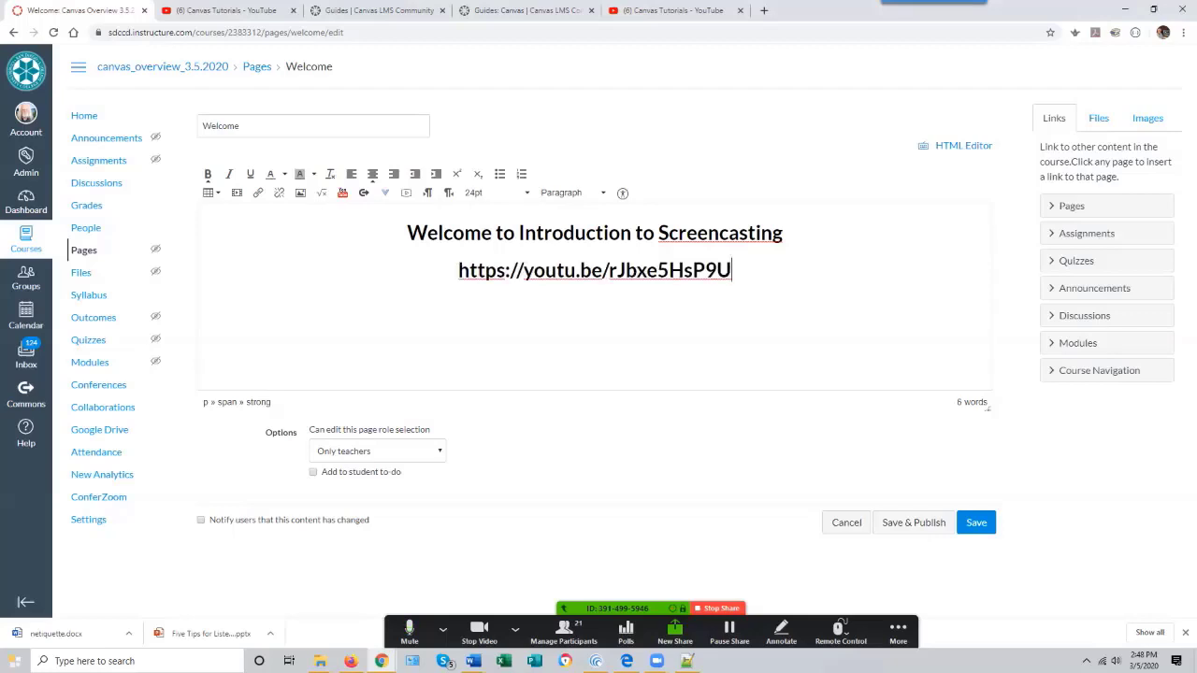
{"action": "key", "text": "Return"}
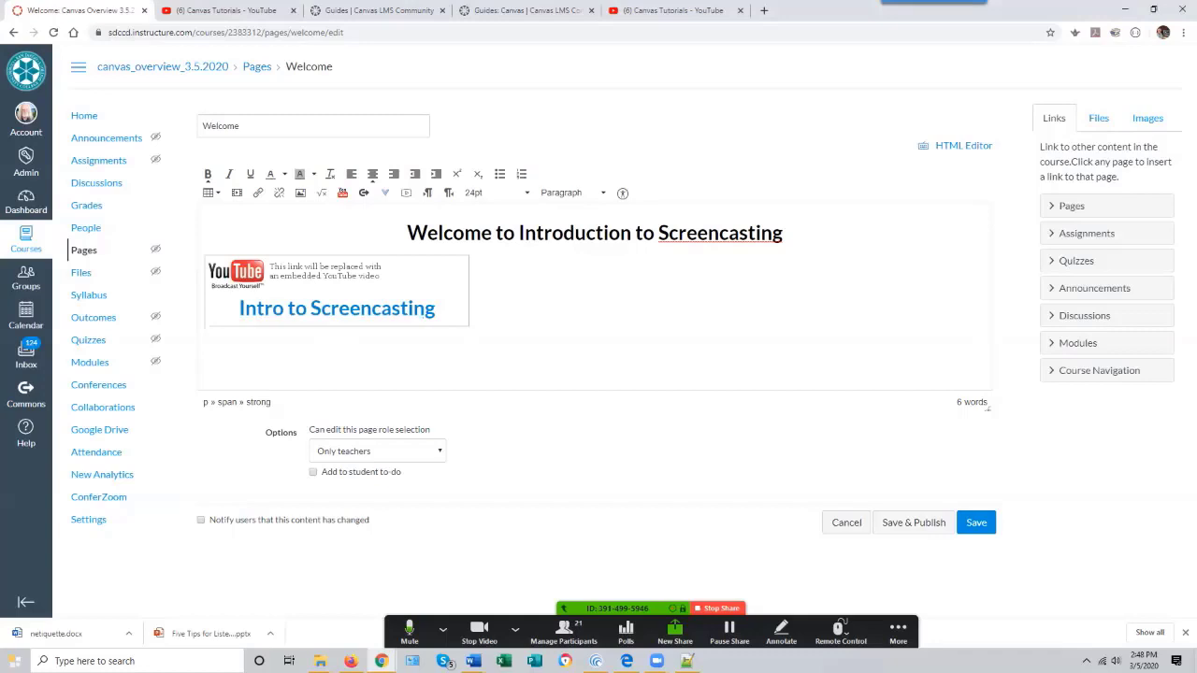
- Save the Welcome page and briefly play the embedded Intro to Screencasting video
{"action": "left_click", "coordinate": [976, 522]}
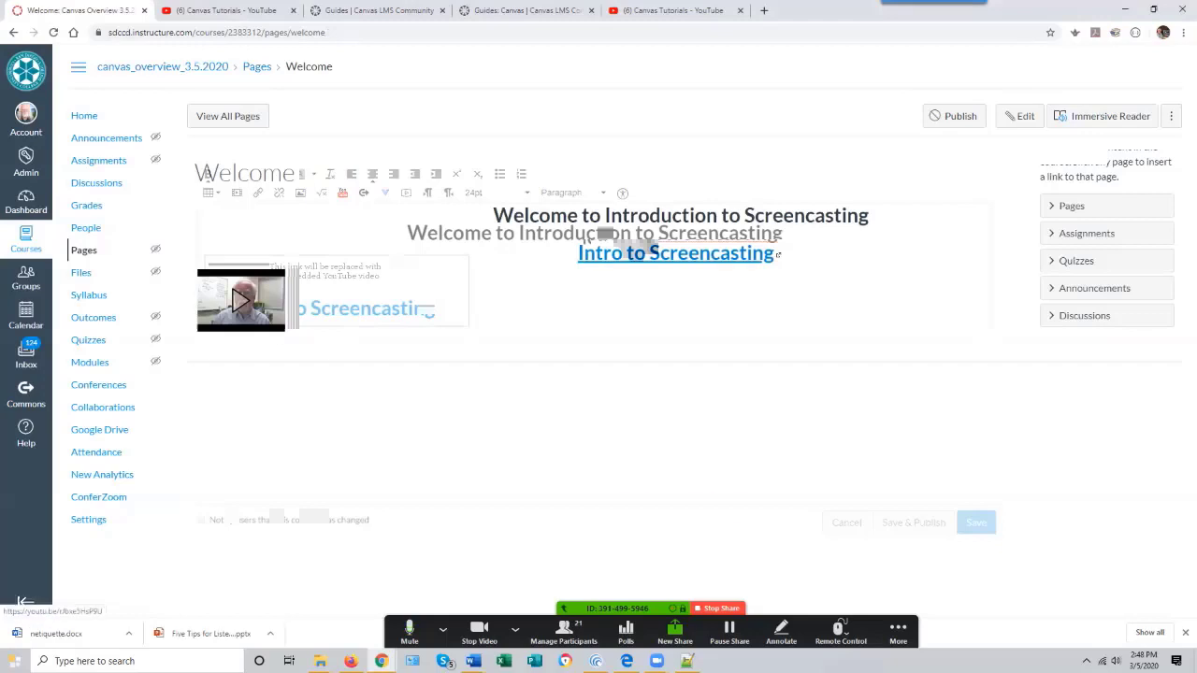
{"action": "left_click", "coordinate": [241, 300]}
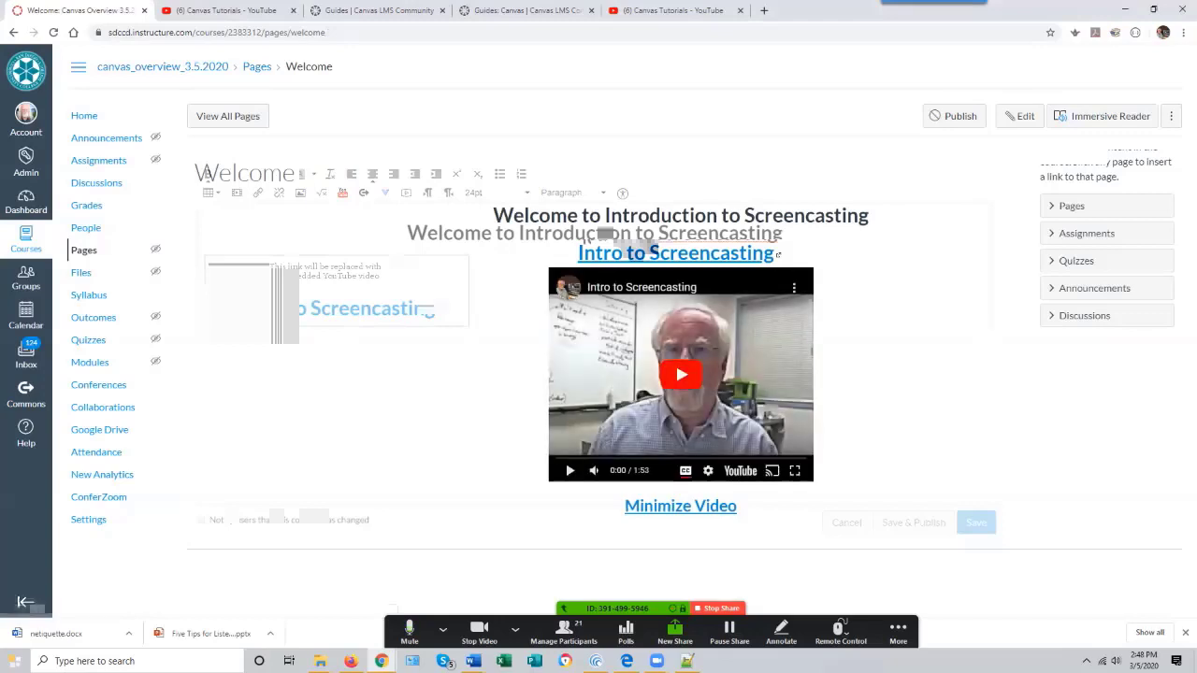
{"action": "left_click", "coordinate": [569, 470]}
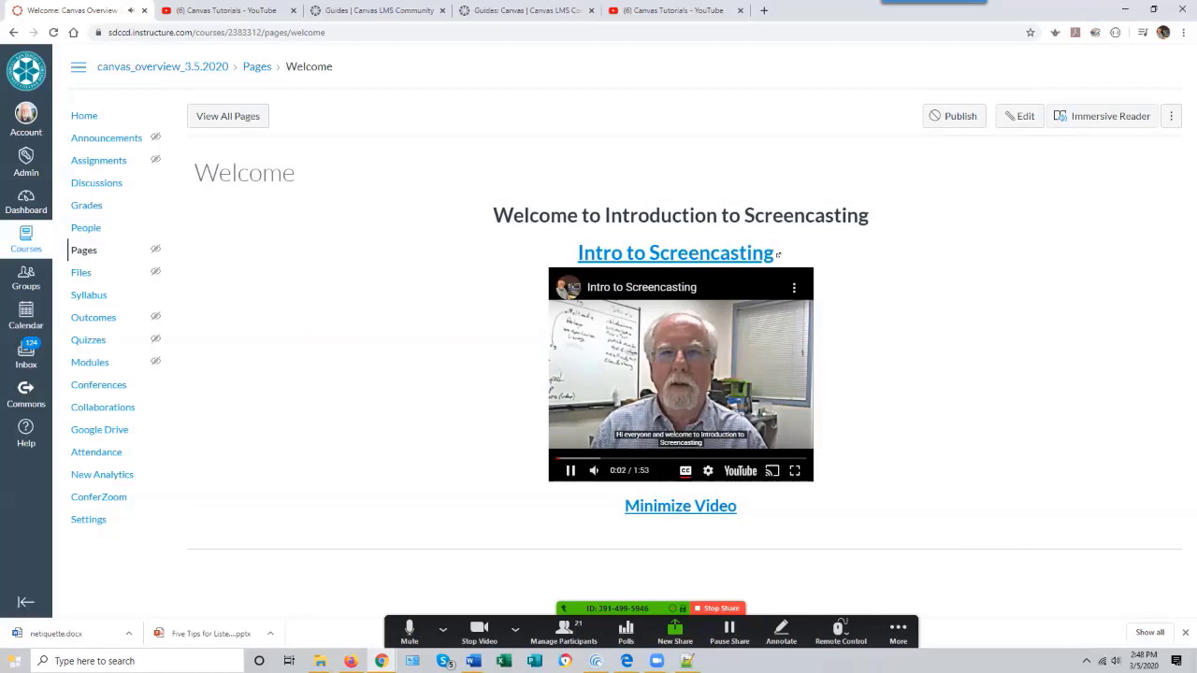
{"action": "left_click", "coordinate": [569, 470]}
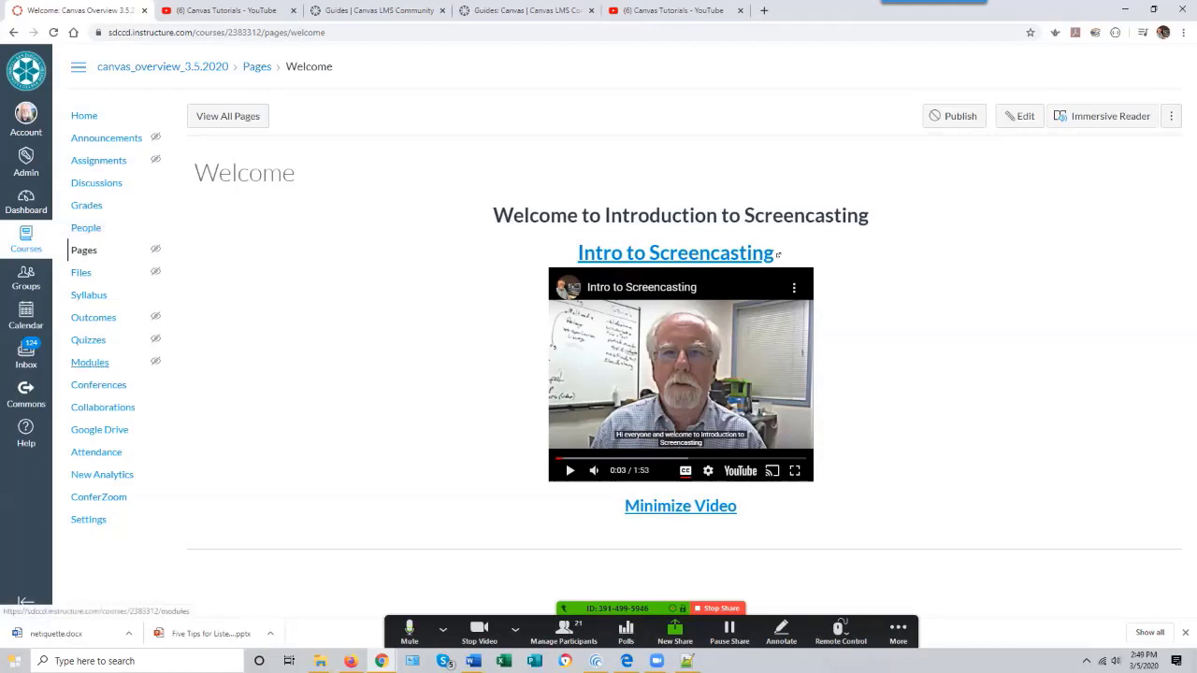
- Open the Welcome page from the Getting Started module and return to the Modules page
{"action": "left_click", "coordinate": [90, 362]}
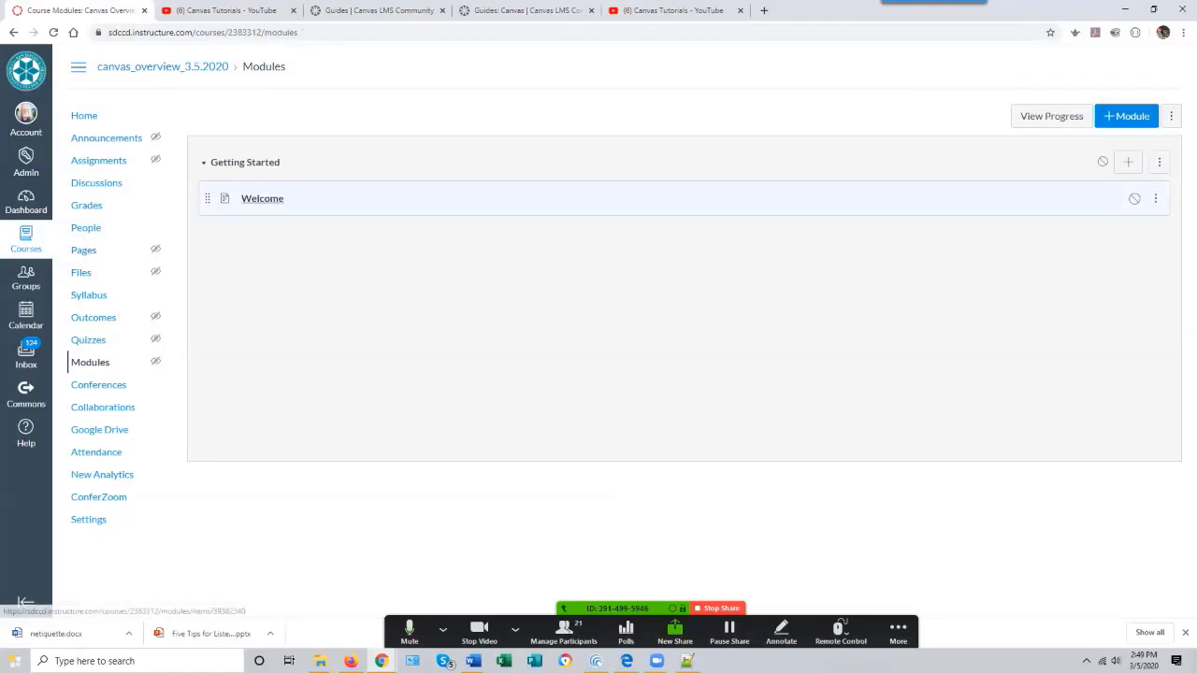
{"action": "left_click", "coordinate": [263, 198]}
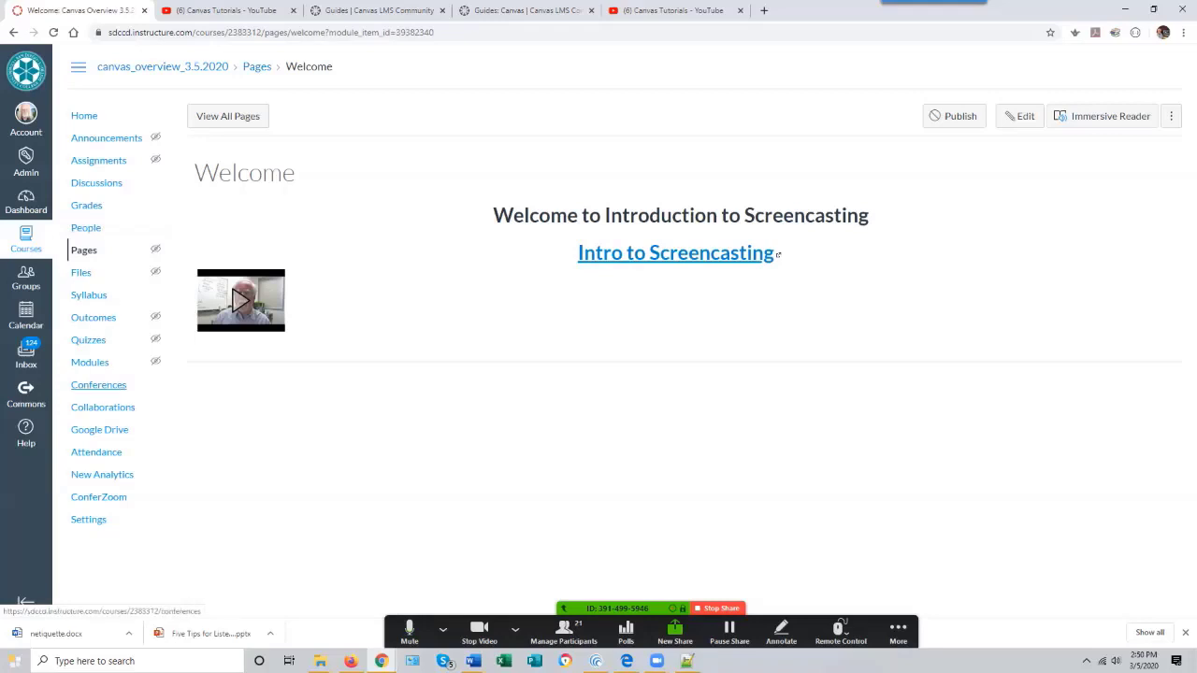
{"action": "left_click", "coordinate": [90, 362]}
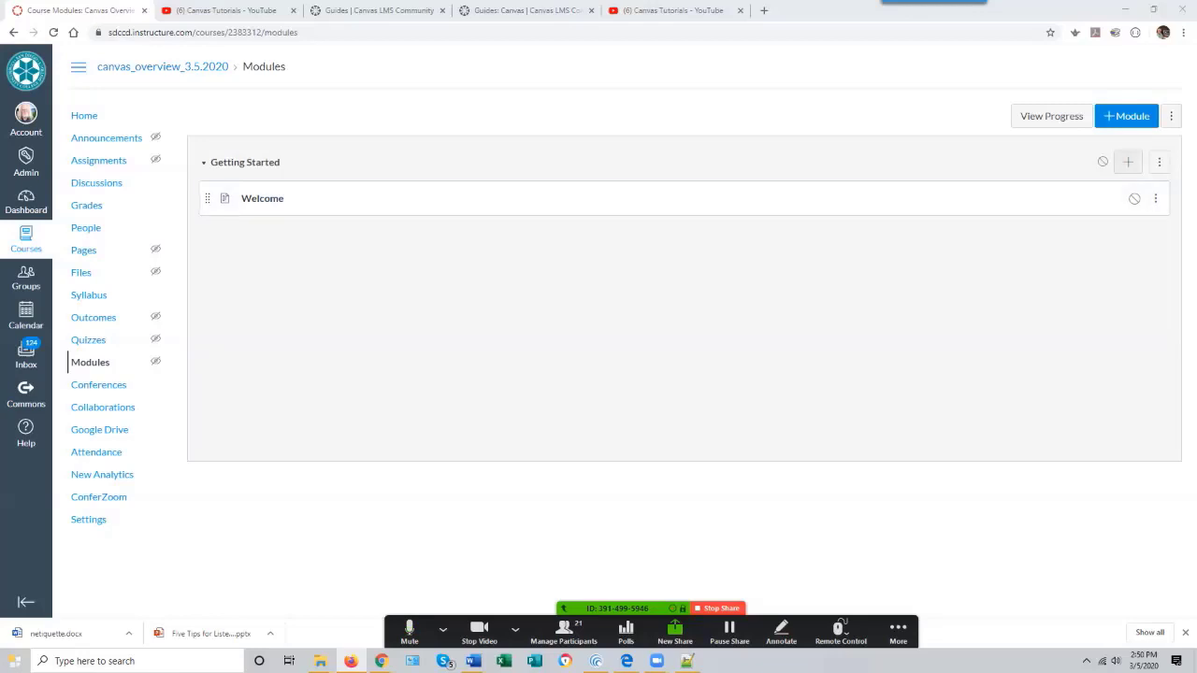
- Upload Introduction to Camtasia Syllabus.html.docx as a new file item in the Getting Started module
{"action": "left_click", "coordinate": [1128, 162]}
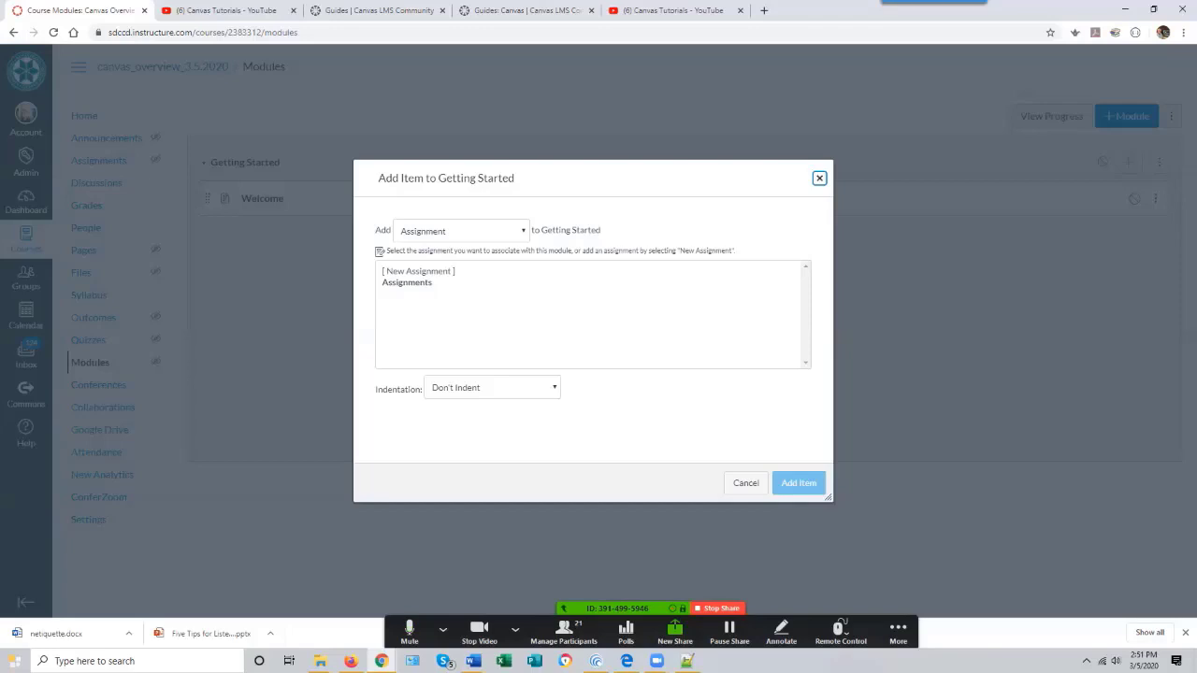
{"action": "left_click", "coordinate": [460, 232]}
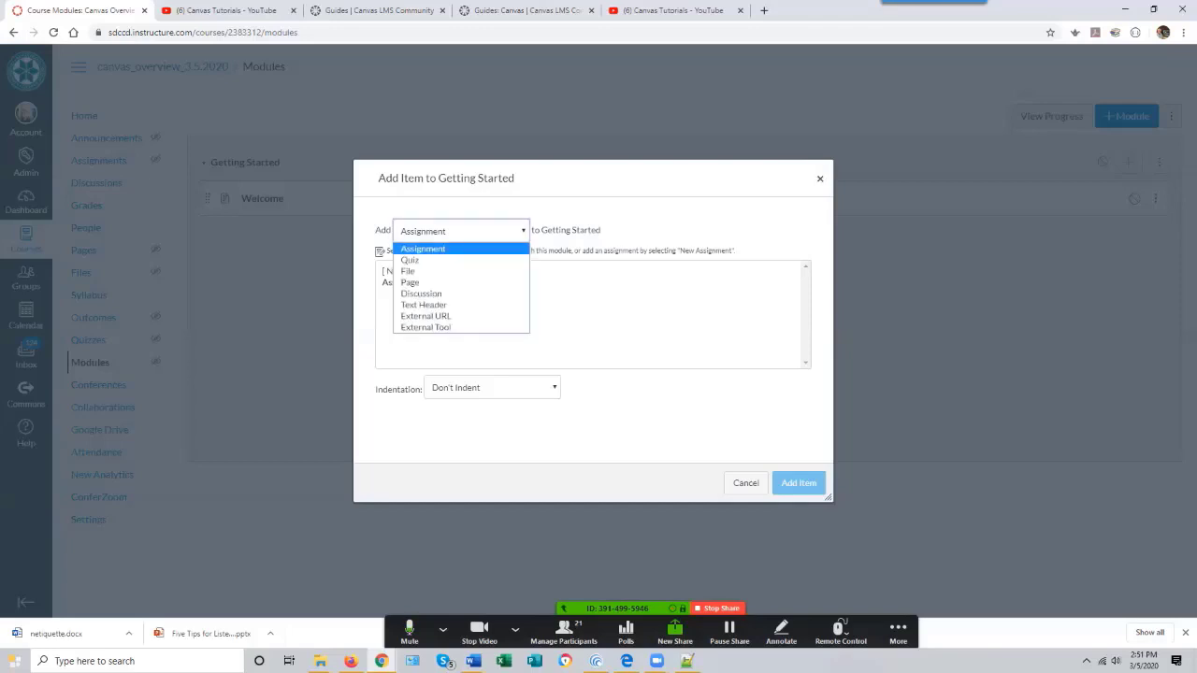
{"action": "key", "text": "Down"}
{"action": "key", "text": "Down"}
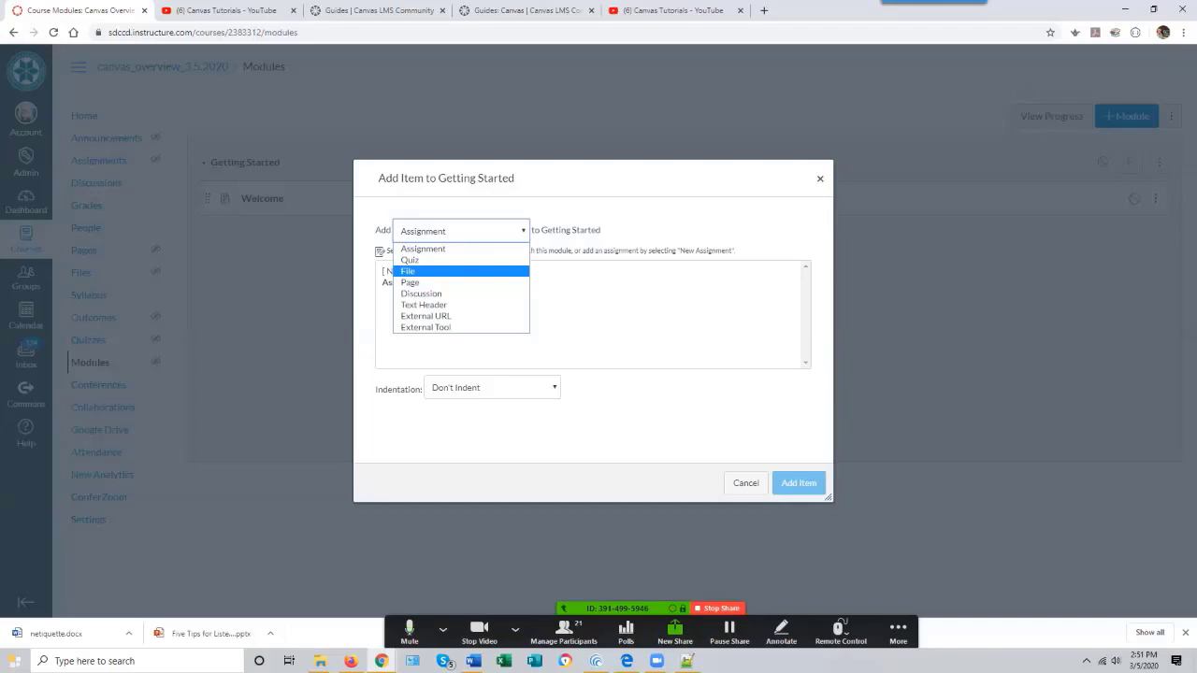
{"action": "key", "text": "Return"}
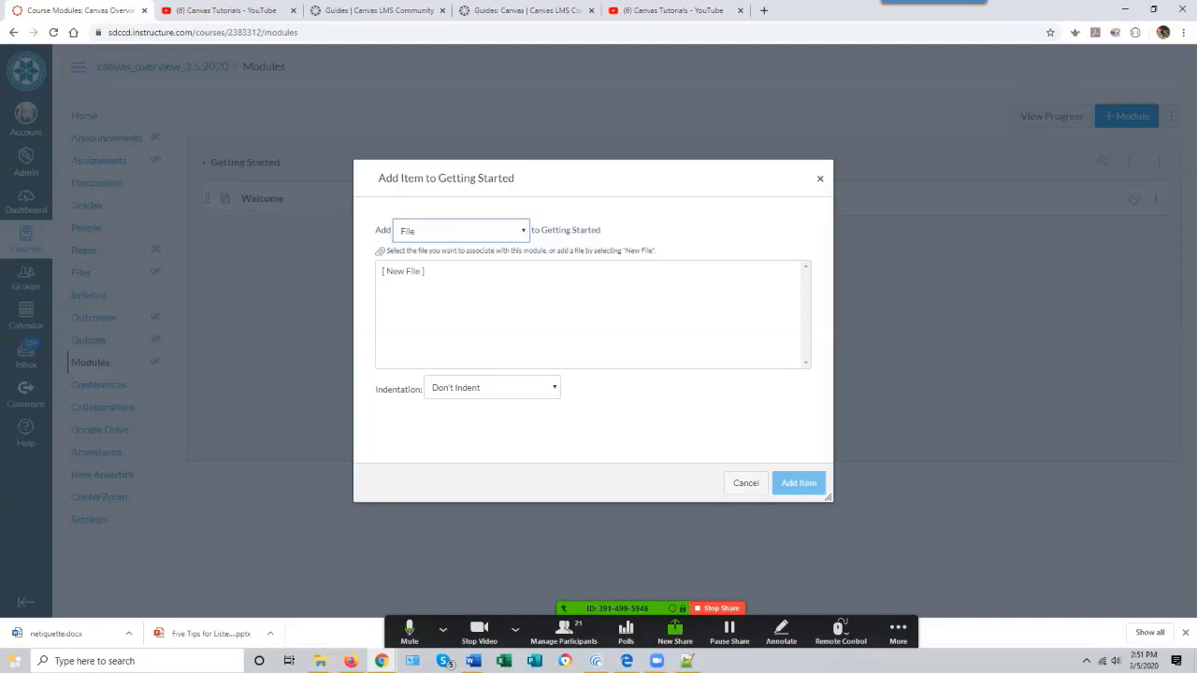
{"action": "left_click", "coordinate": [402, 272]}
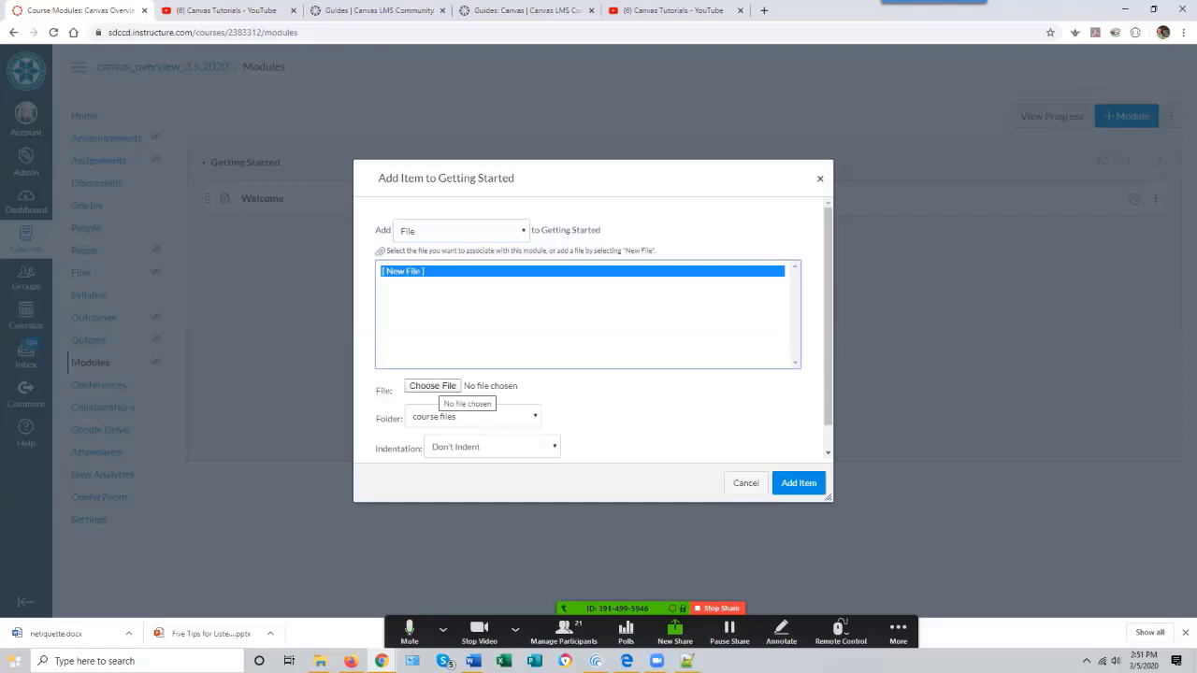
{"action": "left_click", "coordinate": [432, 385]}
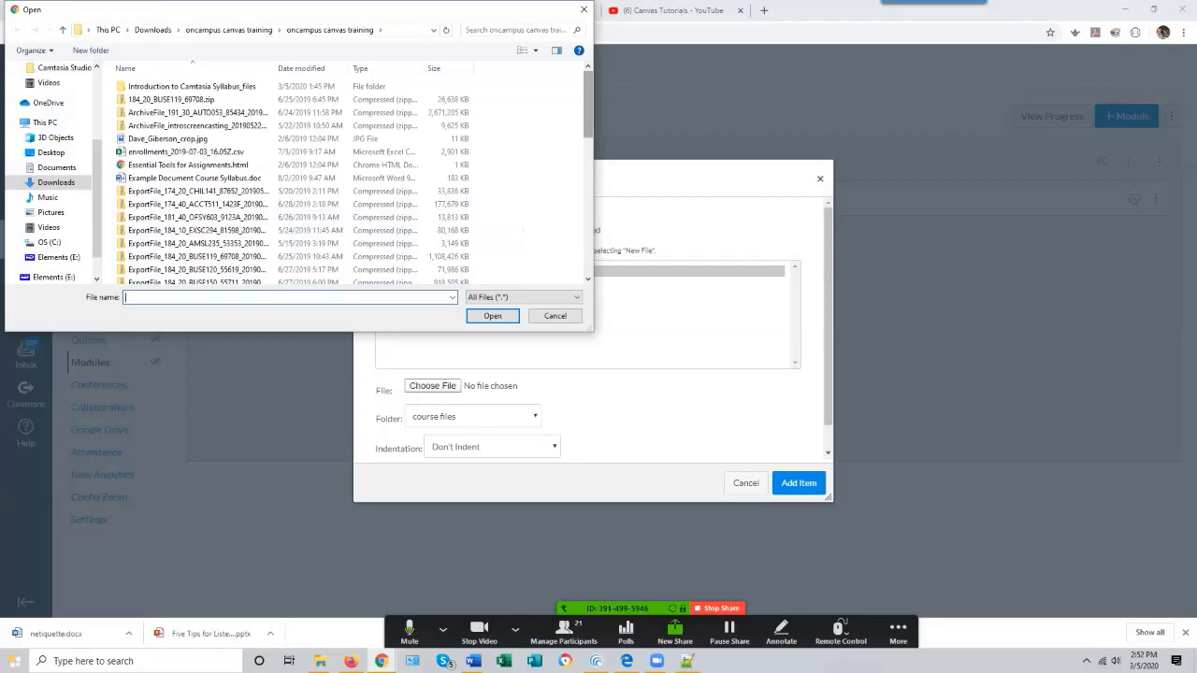
{"action": "scroll", "coordinate": [449, 104], "scroll_direction": "down", "scroll_amount": 10}
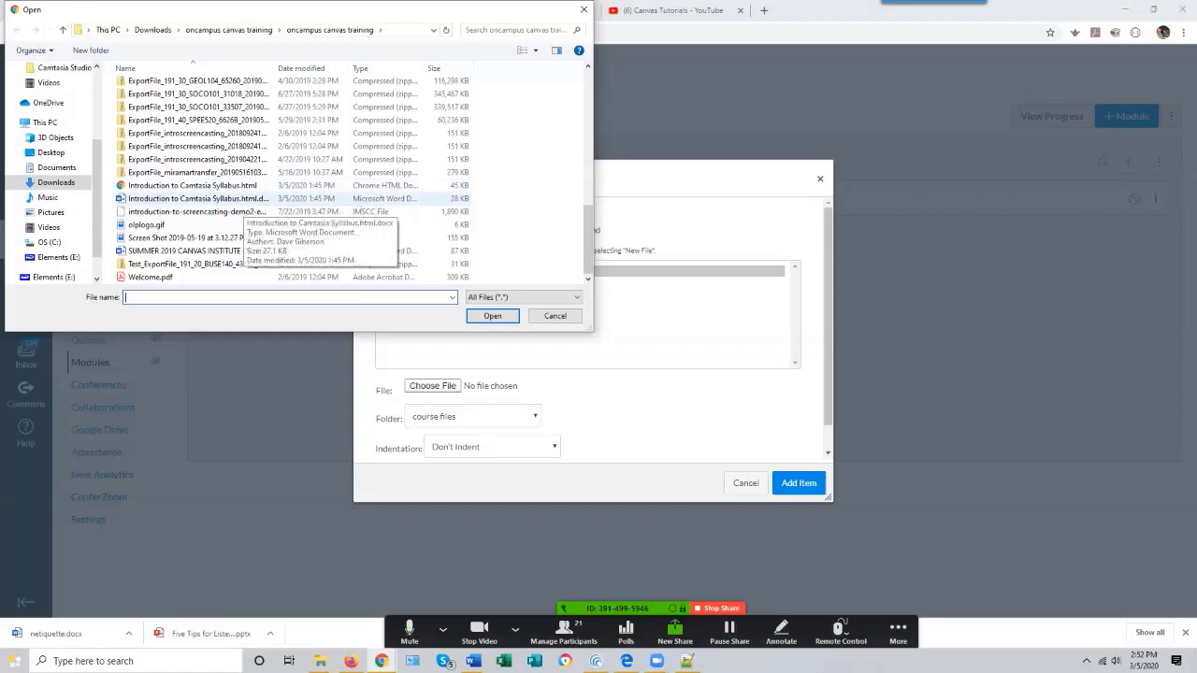
{"action": "left_click", "coordinate": [239, 199]}
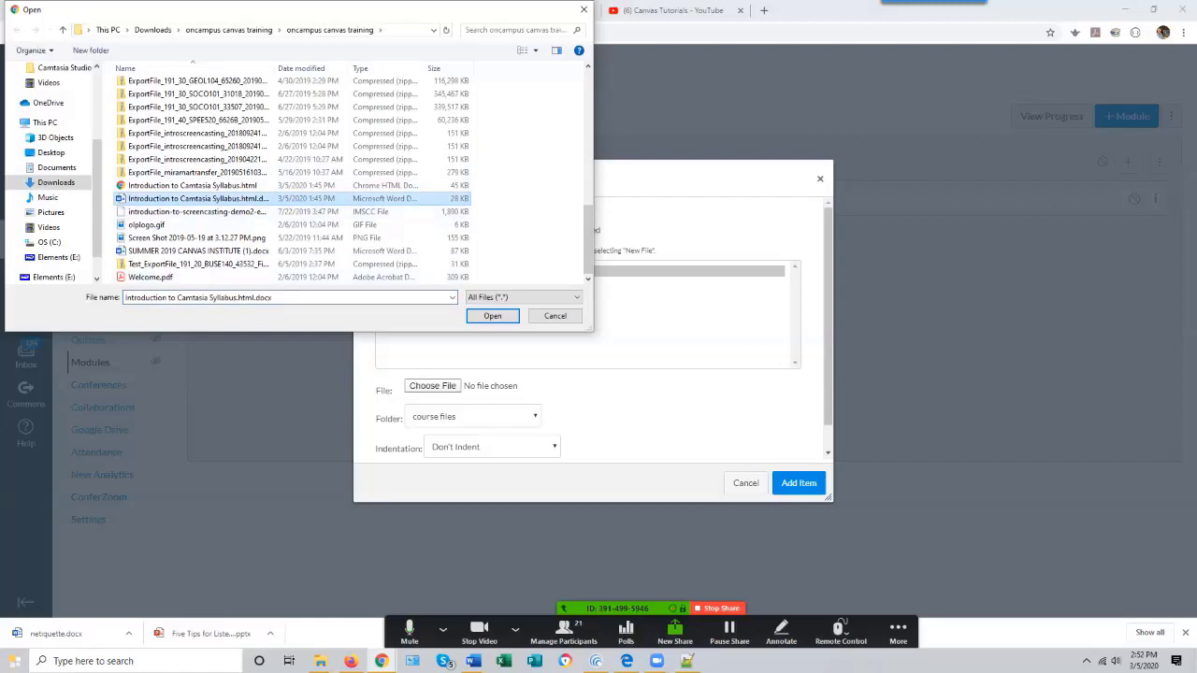
{"action": "left_click", "coordinate": [492, 315]}
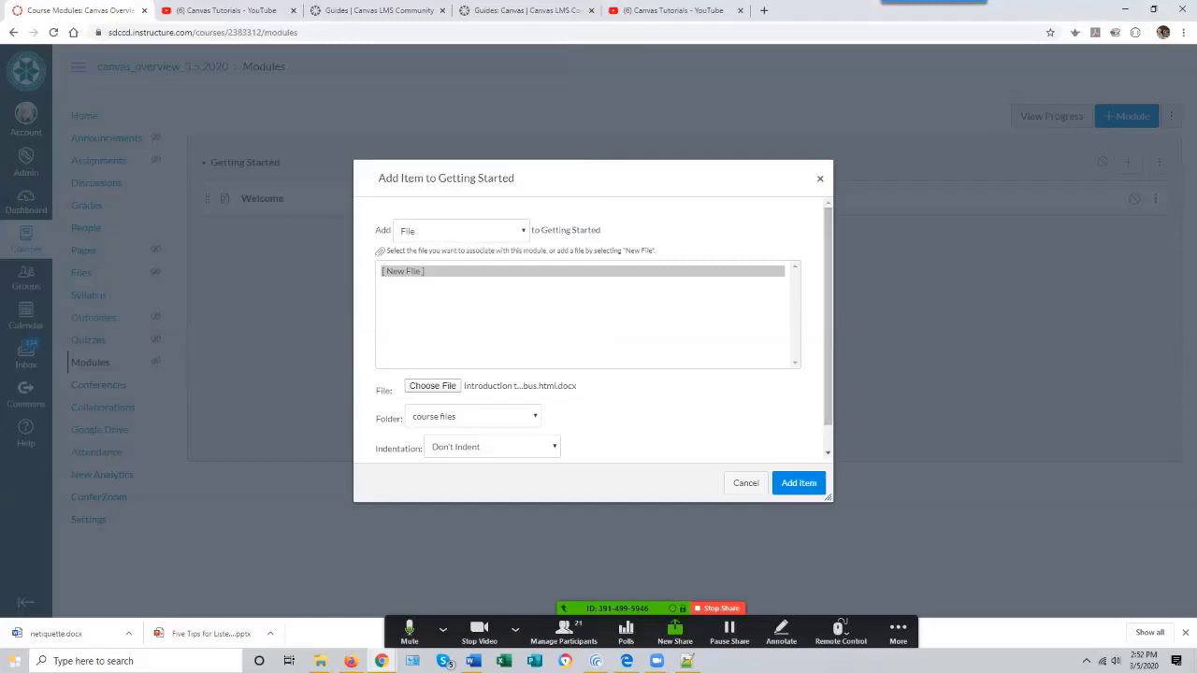
{"action": "left_click", "coordinate": [799, 483]}
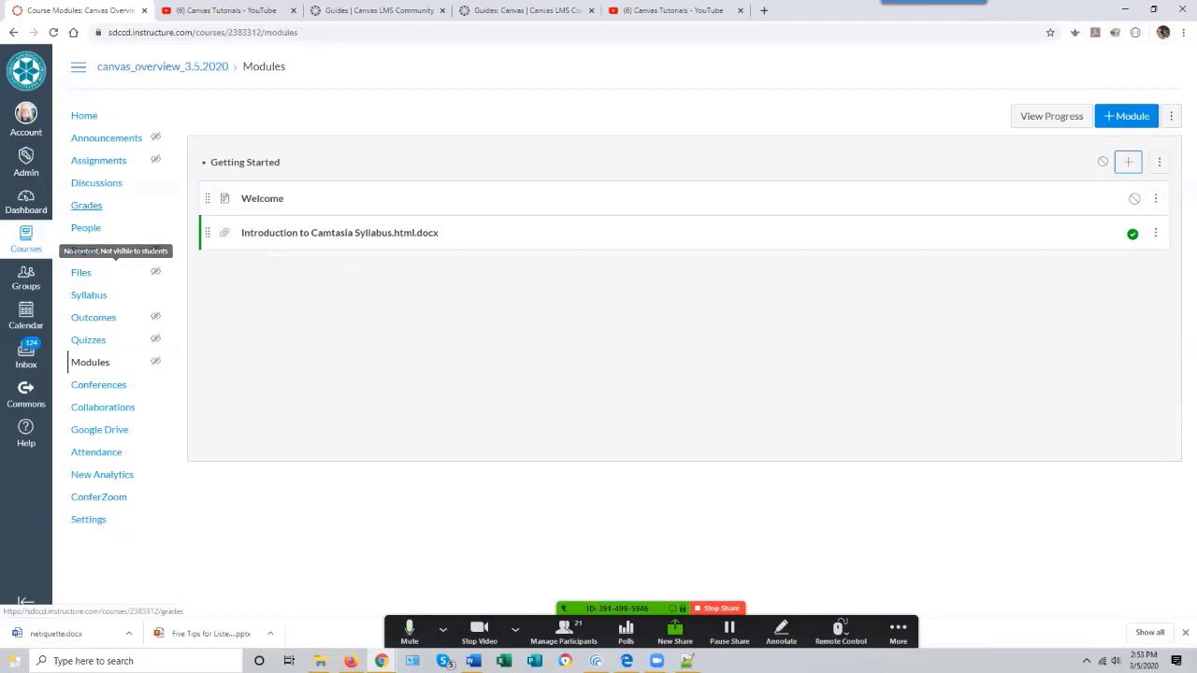
- Check the uploaded syllabus in course Files, then open it from the module and scroll through its preview
{"action": "left_click", "coordinate": [81, 273]}
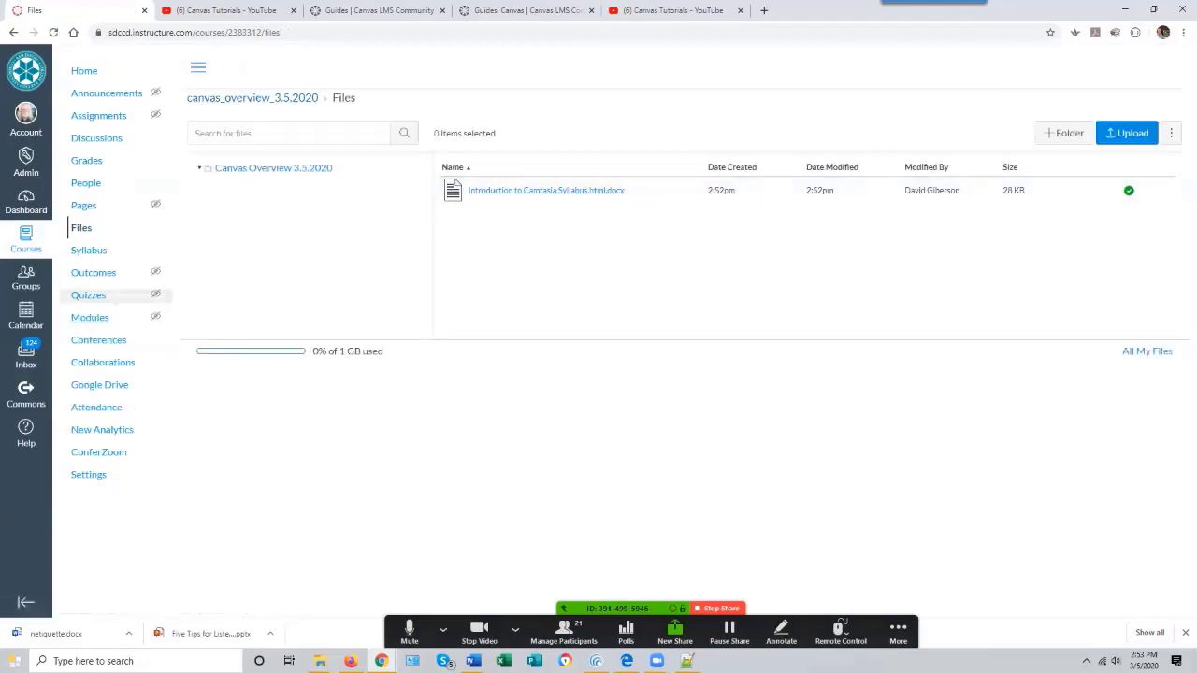
{"action": "left_click", "coordinate": [90, 317]}
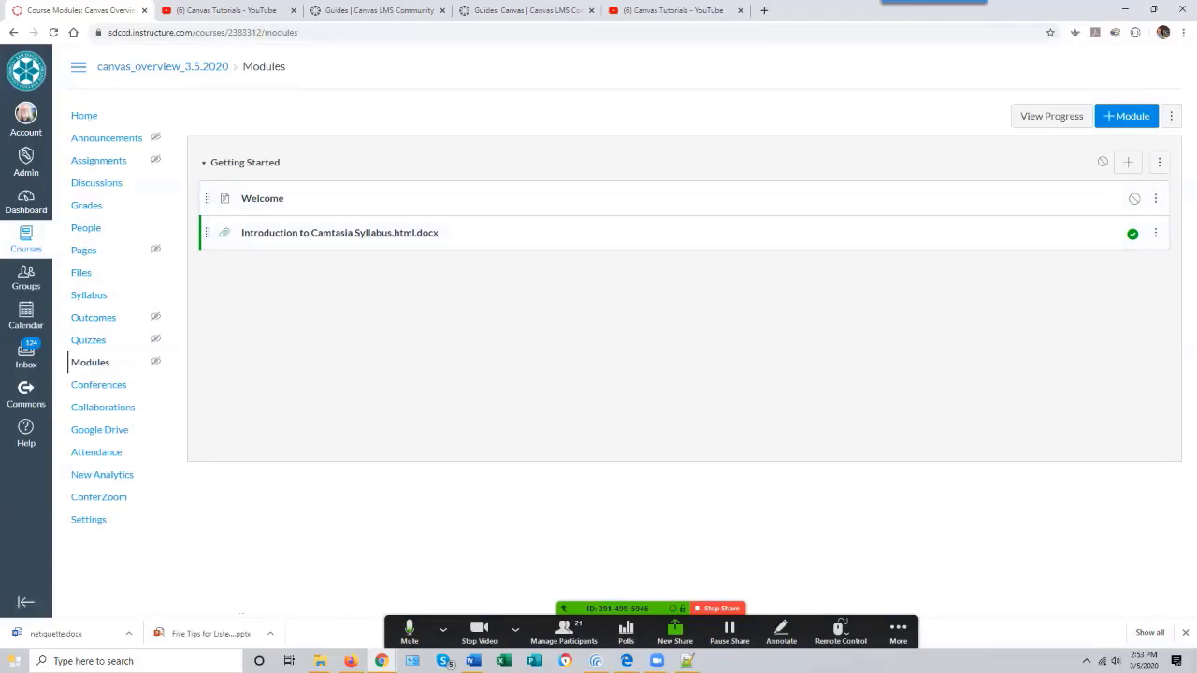
{"action": "left_click", "coordinate": [340, 233]}
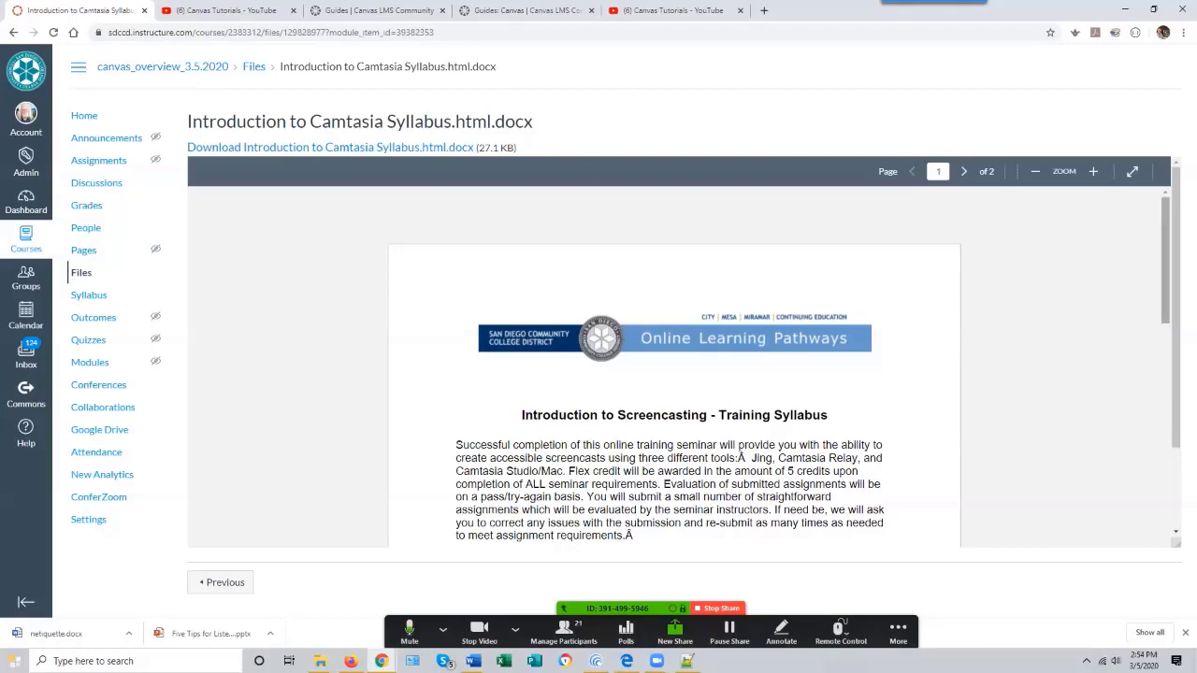
{"action": "mouse_move", "coordinate": [1166, 262]}
{"action": "left_mouse_down"}
{"action": "mouse_move", "coordinate": [1165, 533]}
{"action": "mouse_move", "coordinate": [1166, 256]}
{"action": "left_mouse_up"}
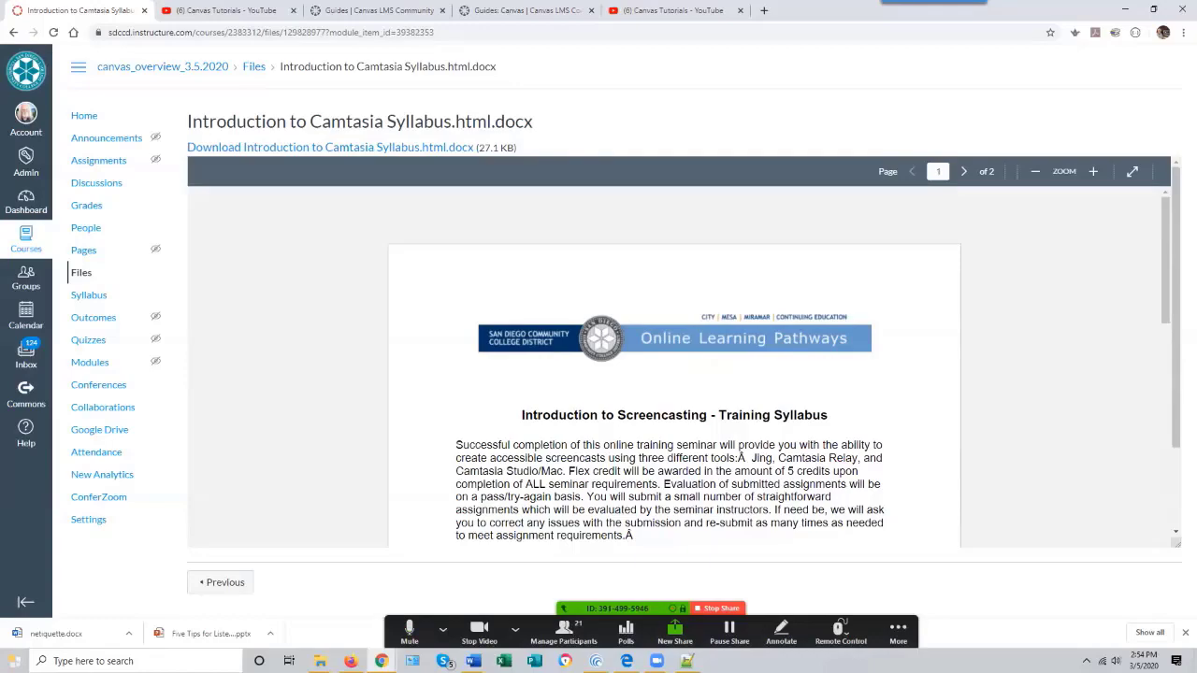
{"action": "scroll", "coordinate": [673, 364], "scroll_direction": "down", "scroll_amount": 5}
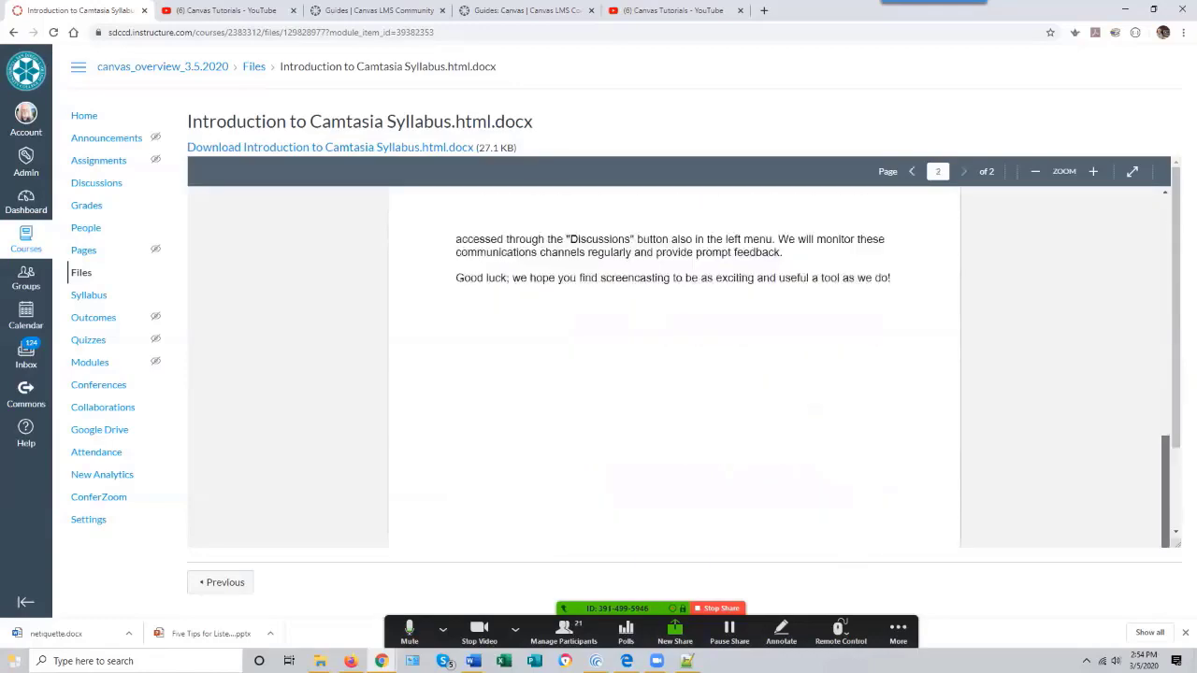
{"action": "scroll", "coordinate": [883, 385], "scroll_direction": "up", "scroll_amount": 5}
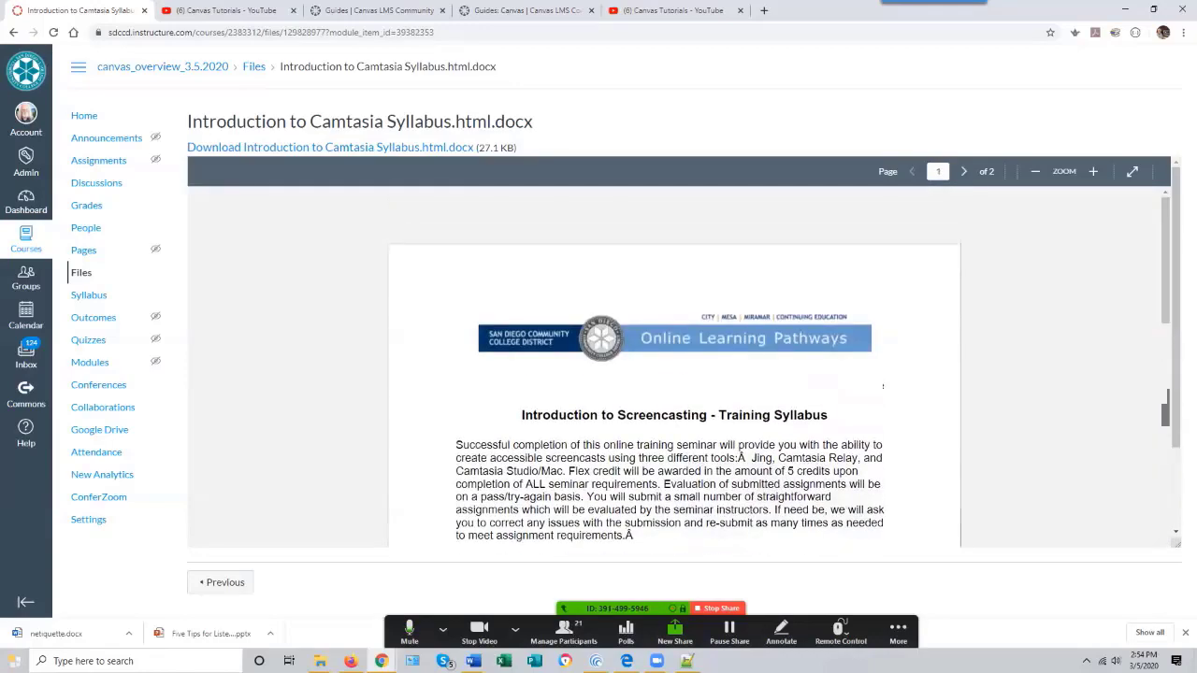
- Add a new page named Instructor Information to the Getting Started module
{"action": "scroll", "coordinate": [883, 385], "scroll_direction": "down", "scroll_amount": 3}
{"action": "scroll", "coordinate": [887, 385], "scroll_direction": "up", "scroll_amount": 3}
{"action": "left_click", "coordinate": [90, 362]}
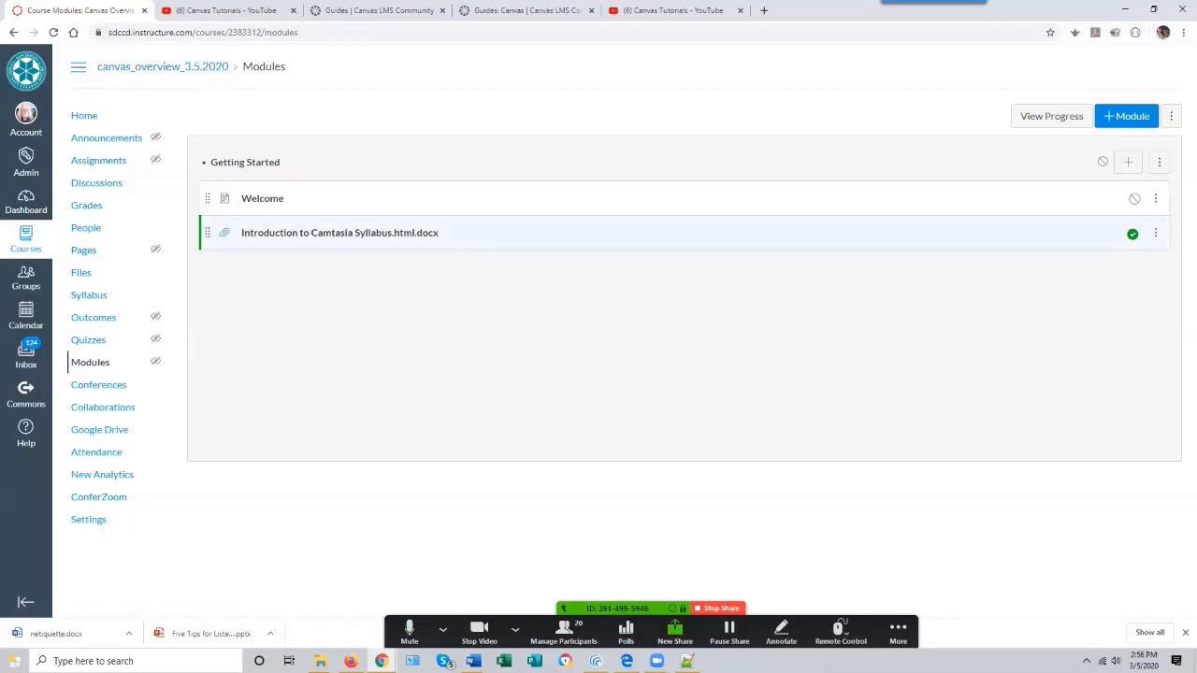
{"action": "left_click", "coordinate": [1128, 161]}
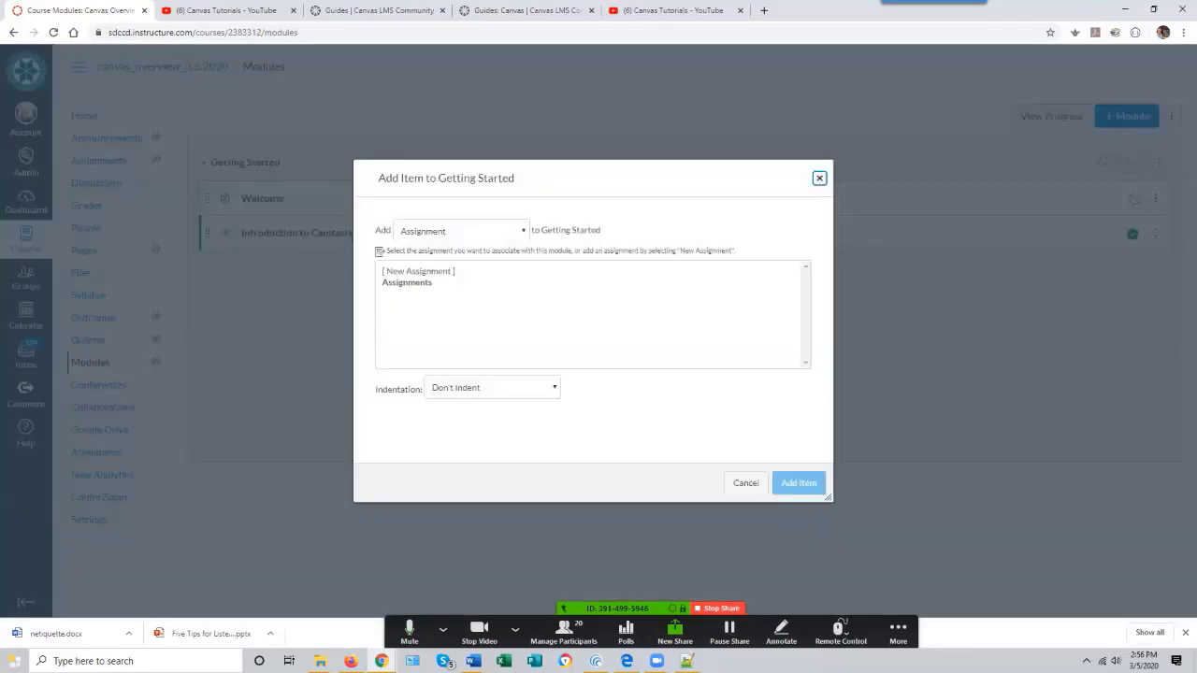
{"action": "left_click", "coordinate": [461, 231]}
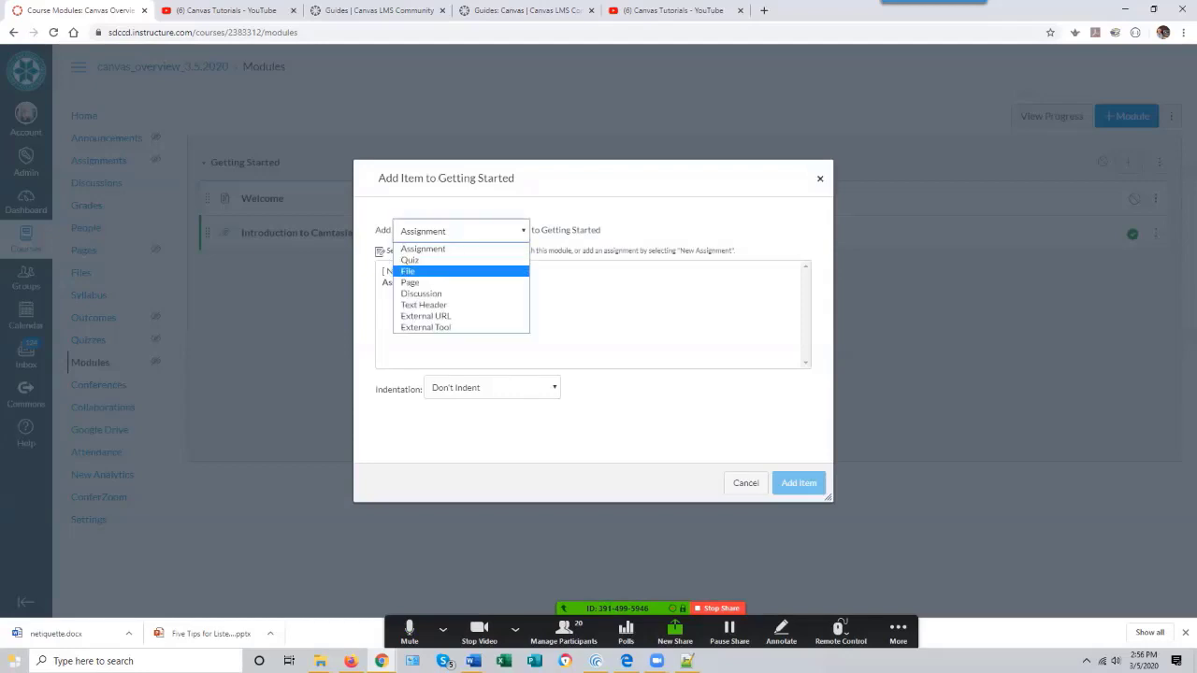
{"action": "left_click", "coordinate": [431, 283]}
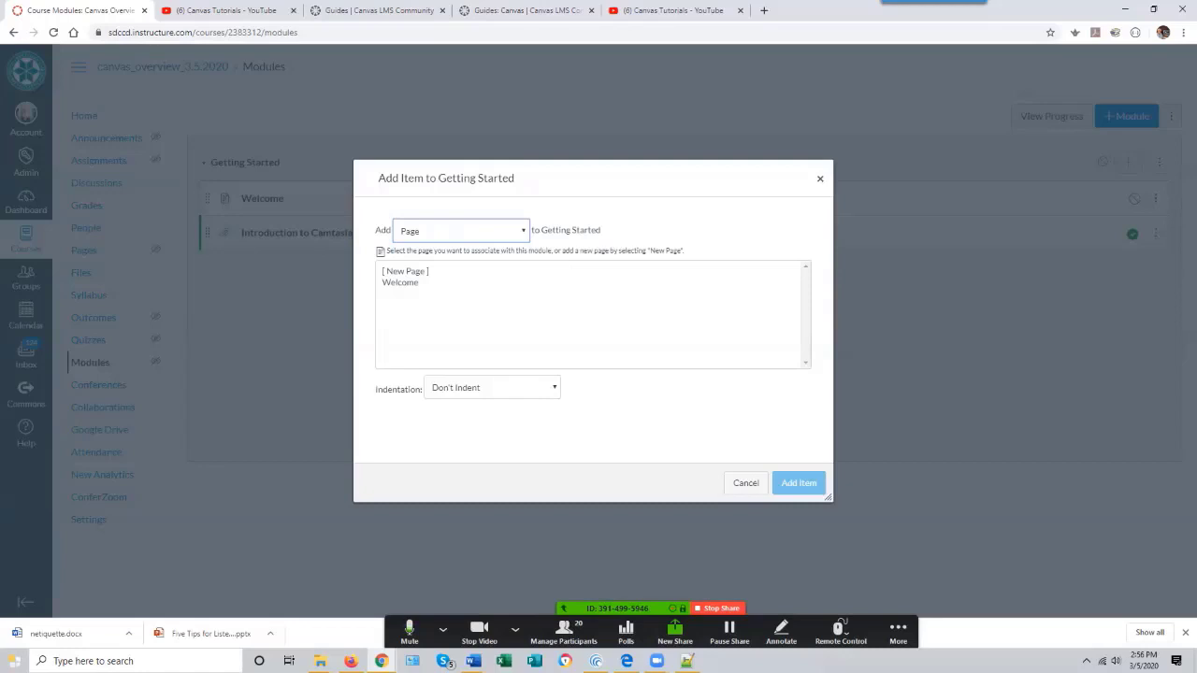
{"action": "left_click", "coordinate": [406, 272]}
{"action": "left_click", "coordinate": [491, 391]}
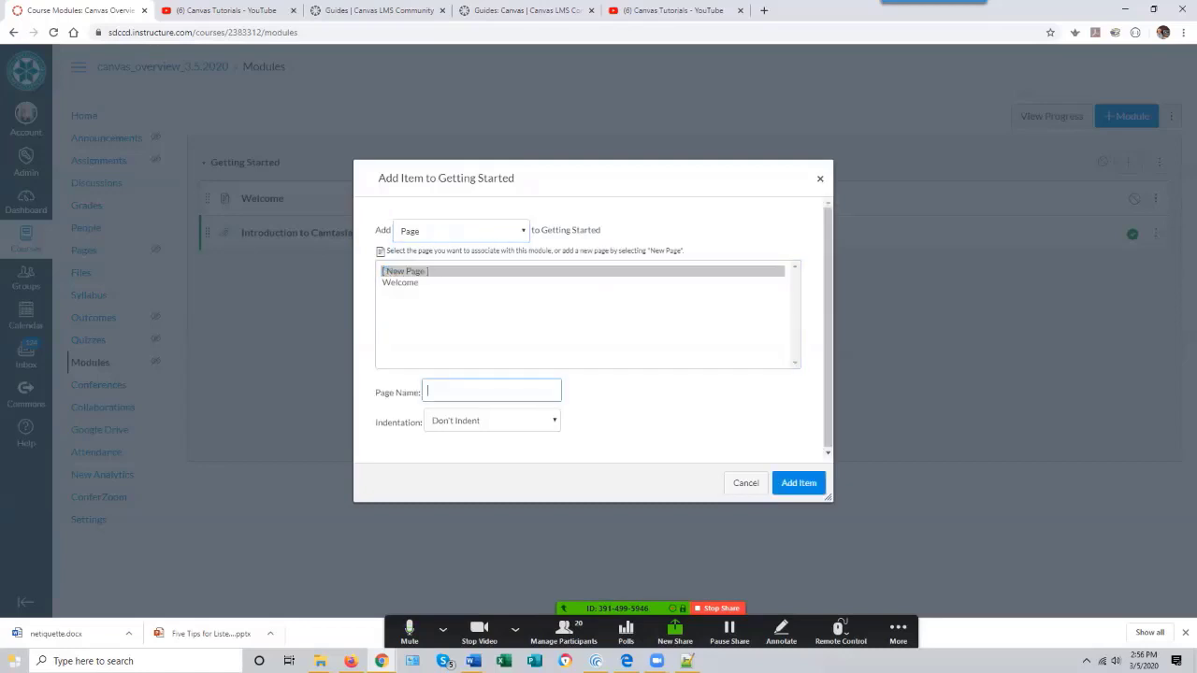
{"action": "type", "text": "Instructor Information"}
{"action": "key", "text": "Return"}
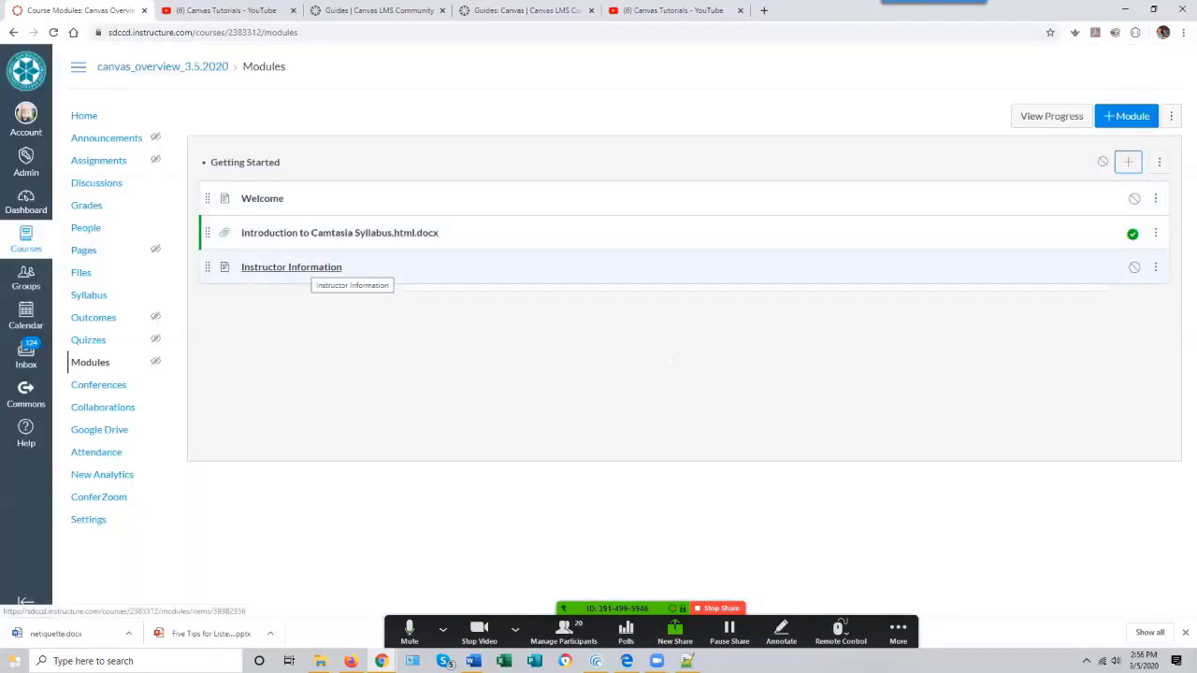
- Open the Instructor Information page for editing and upload the instructor's headshot JPG from Downloads as an embedded image
{"action": "left_click", "coordinate": [312, 269]}
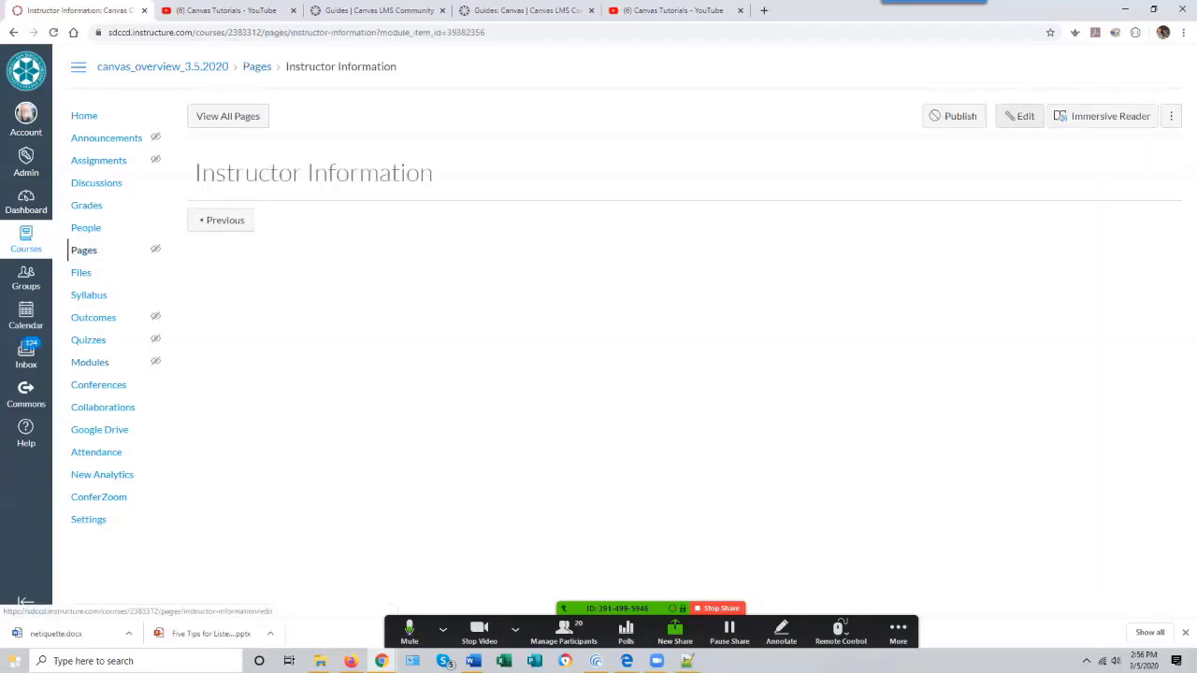
{"action": "left_click", "coordinate": [1020, 116]}
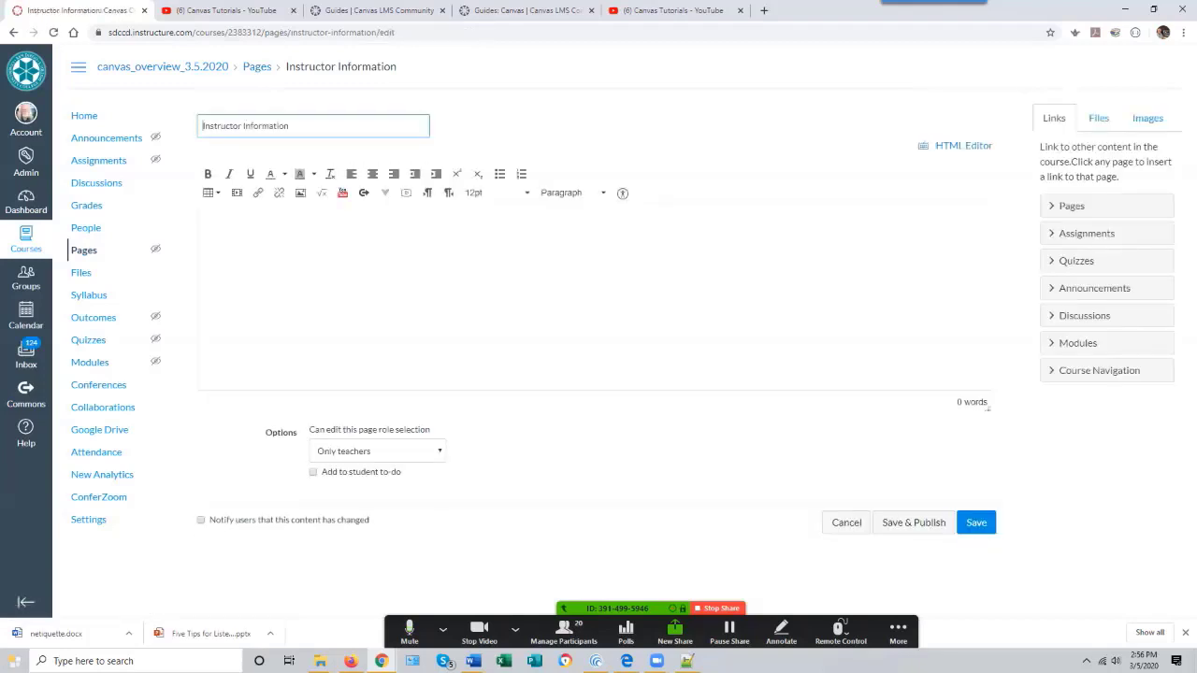
{"action": "left_click", "coordinate": [205, 224]}
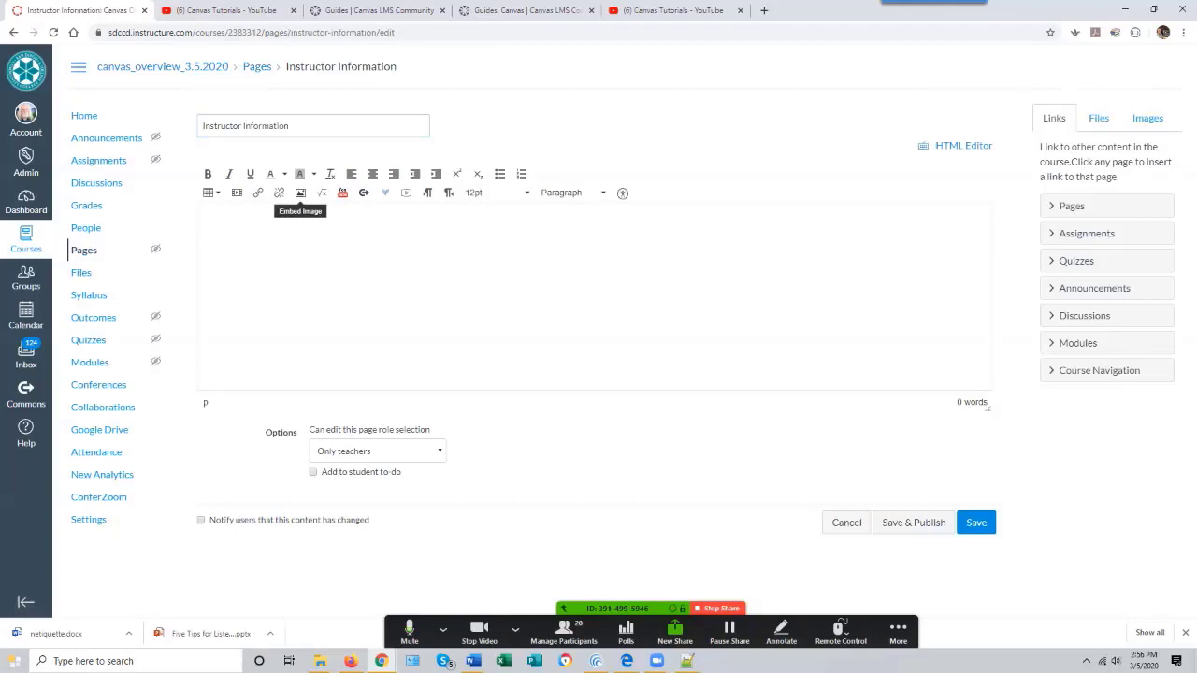
{"action": "left_click", "coordinate": [300, 192]}
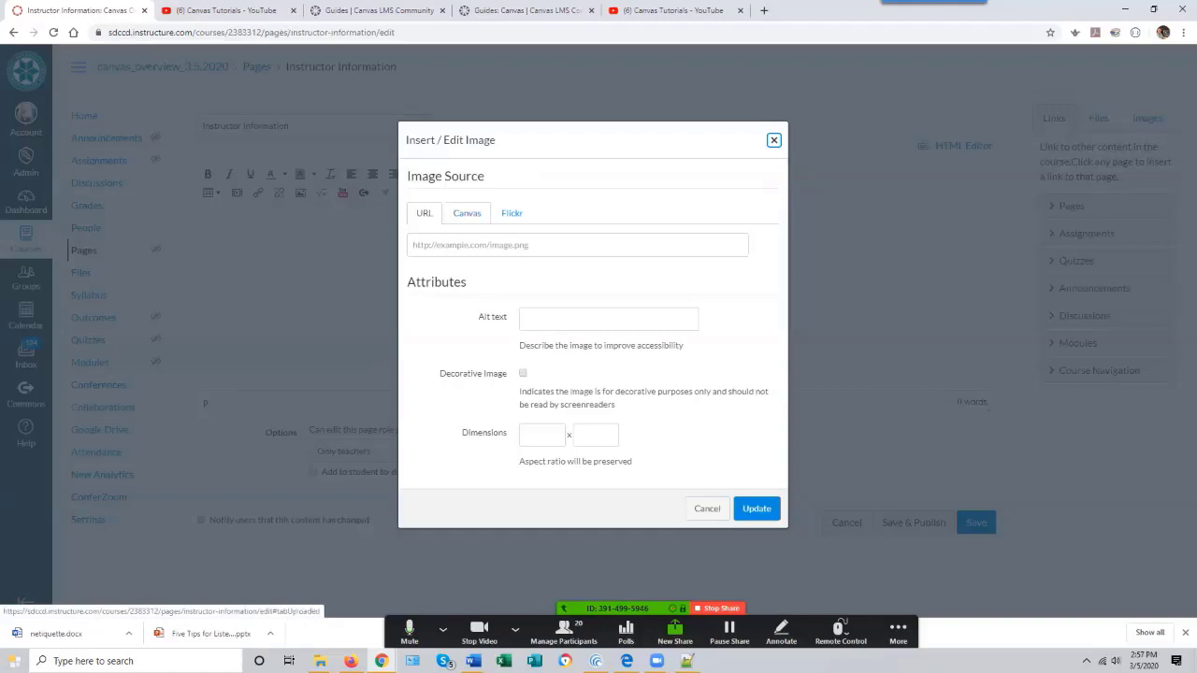
{"action": "left_click", "coordinate": [467, 214]}
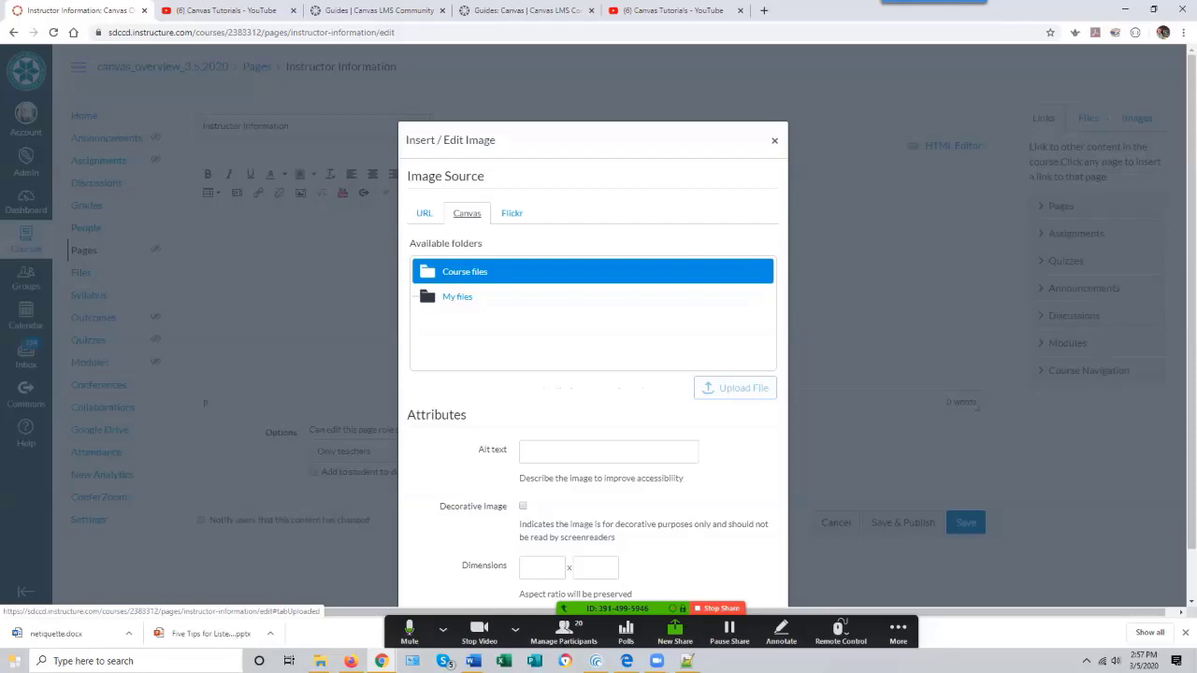
{"action": "left_click", "coordinate": [465, 272]}
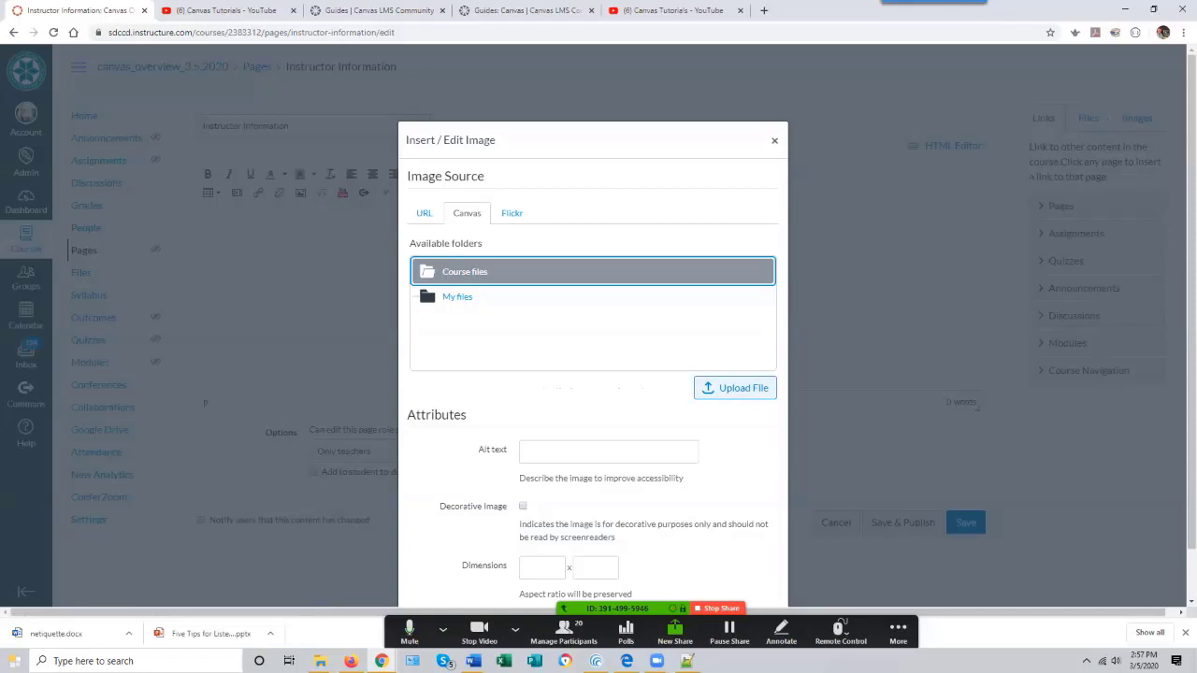
{"action": "left_click", "coordinate": [735, 389]}
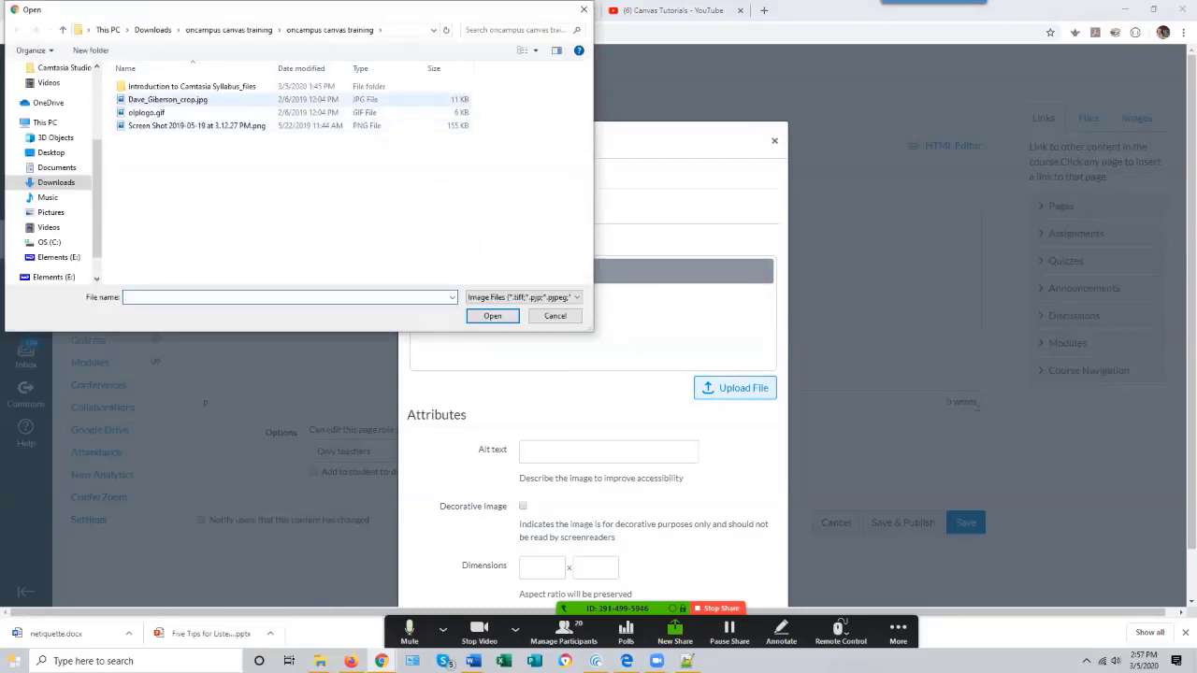
{"action": "left_click", "coordinate": [167, 99]}
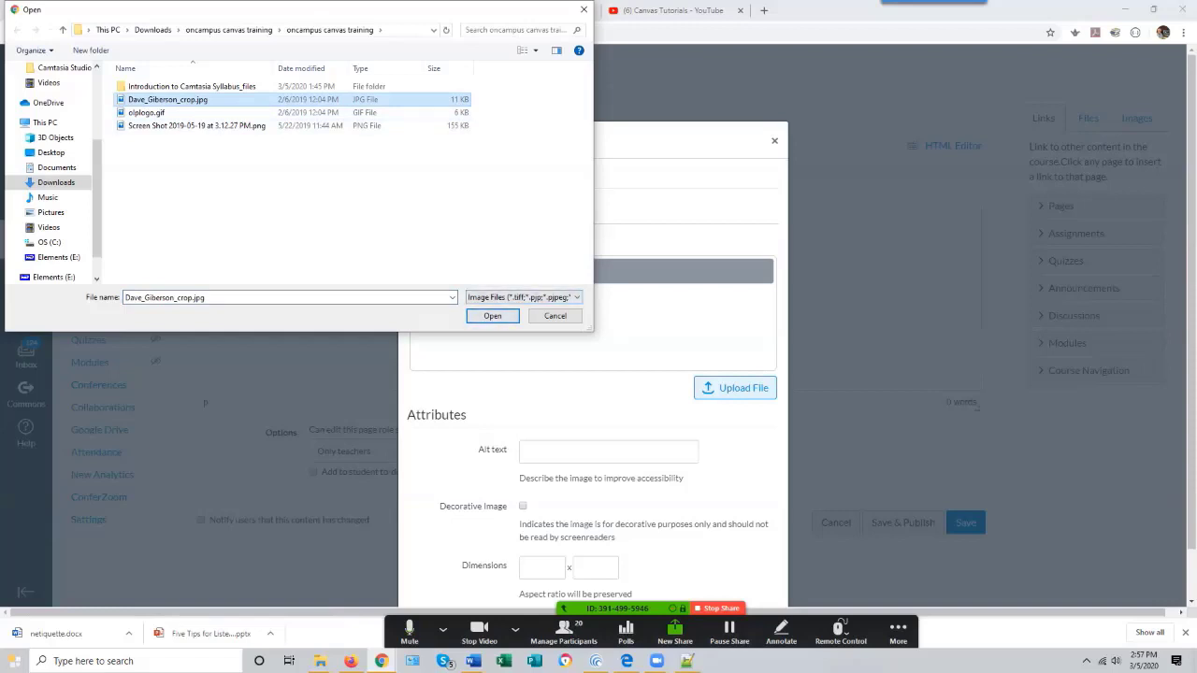
{"action": "key", "text": "Return"}
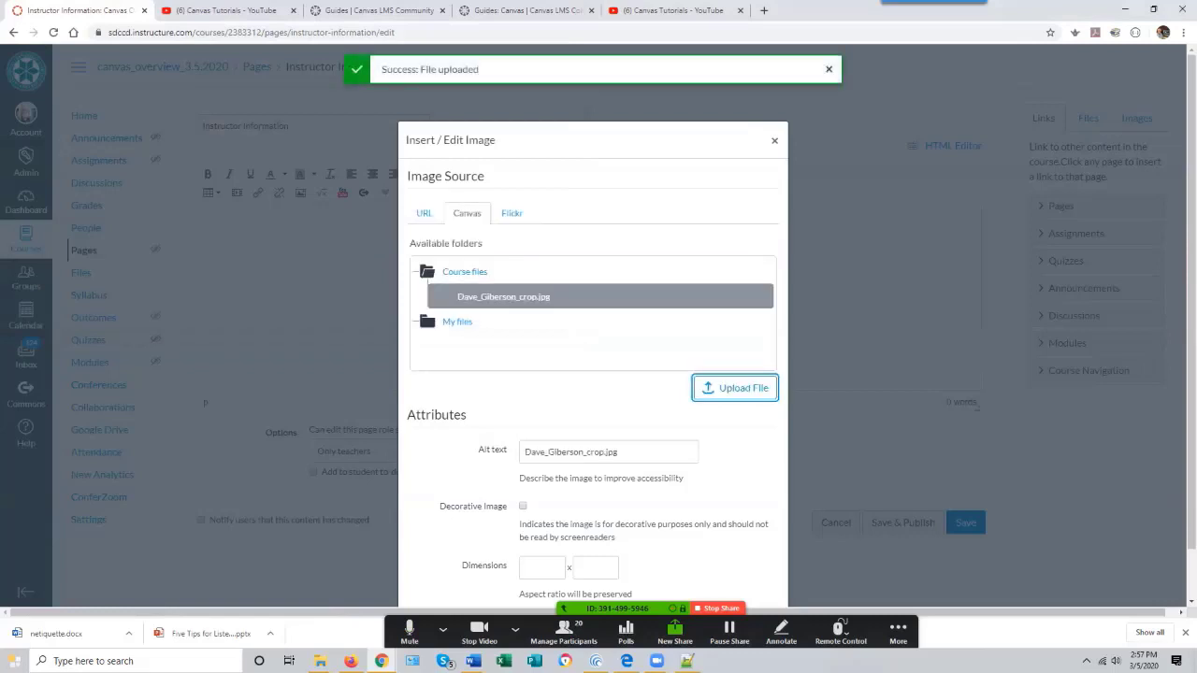
- Set the image's alt text to the instructor's name followed by Picture and insert the image
{"action": "scroll", "coordinate": [593, 363], "scroll_direction": "down", "scroll_amount": 1}
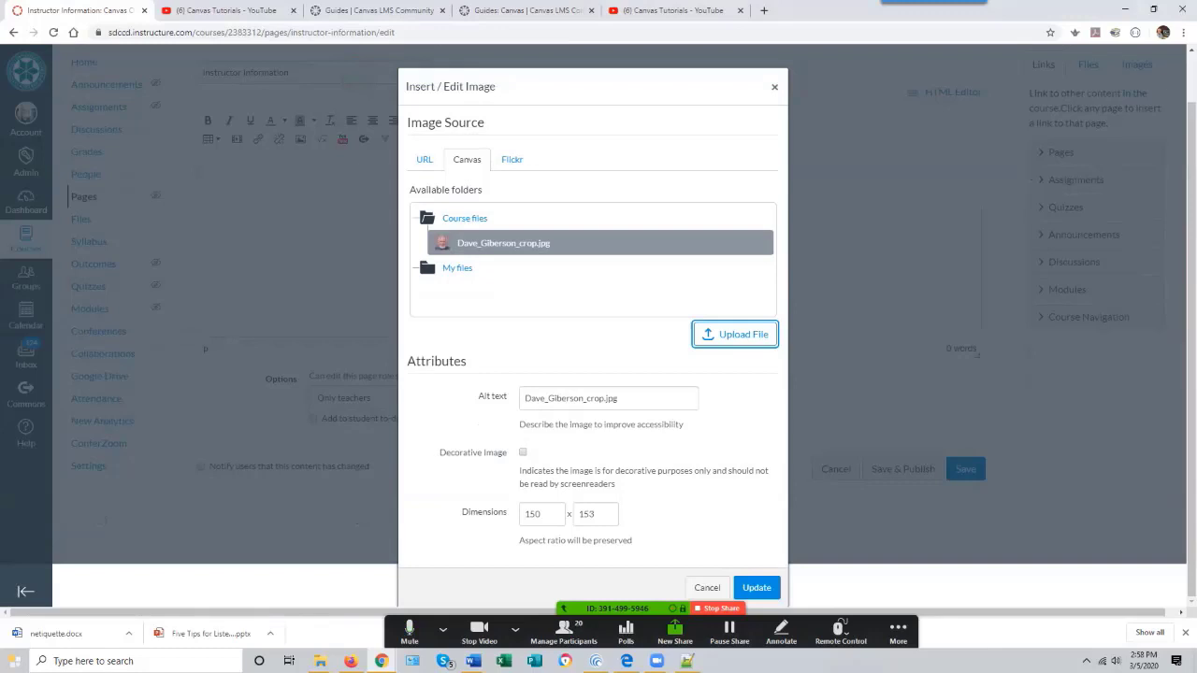
{"action": "left_click_drag", "start_coordinate": [523, 398], "coordinate": [617, 399]}
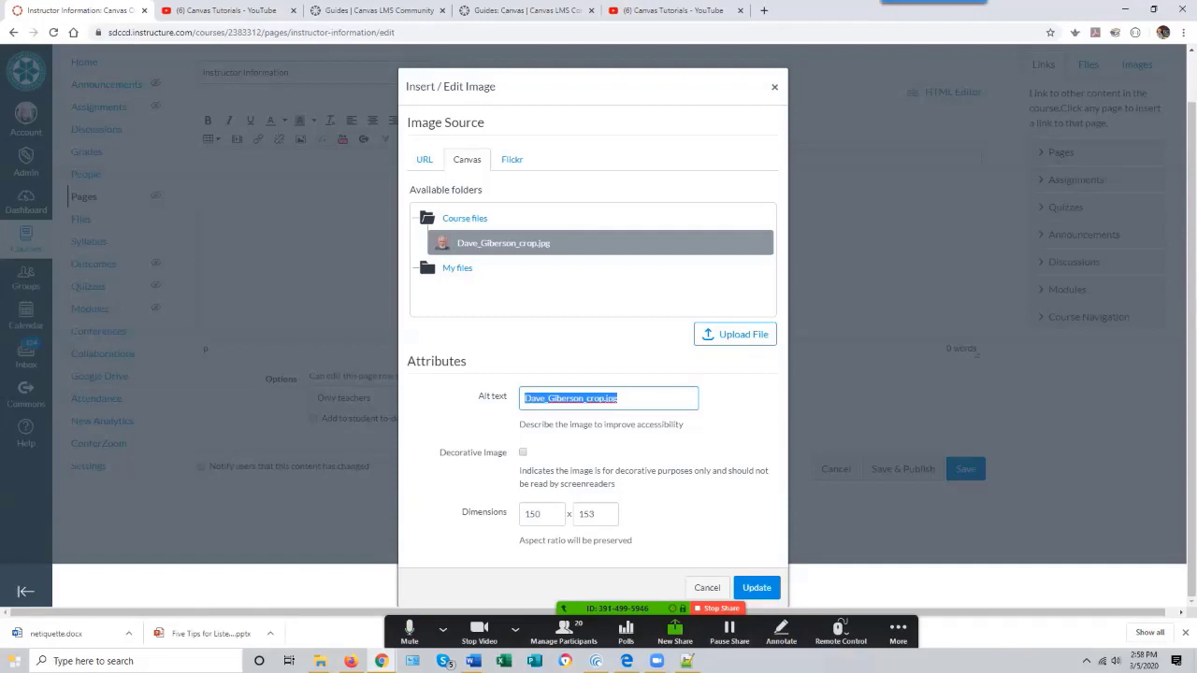
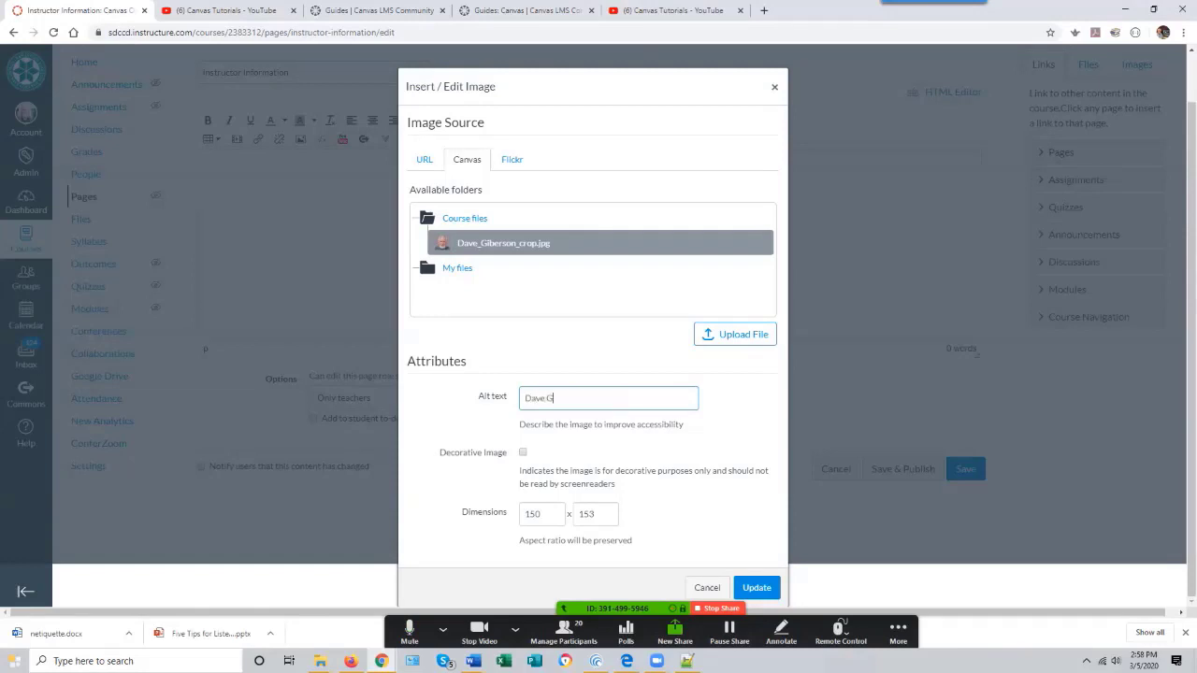
{"action": "key", "text": "Return"}
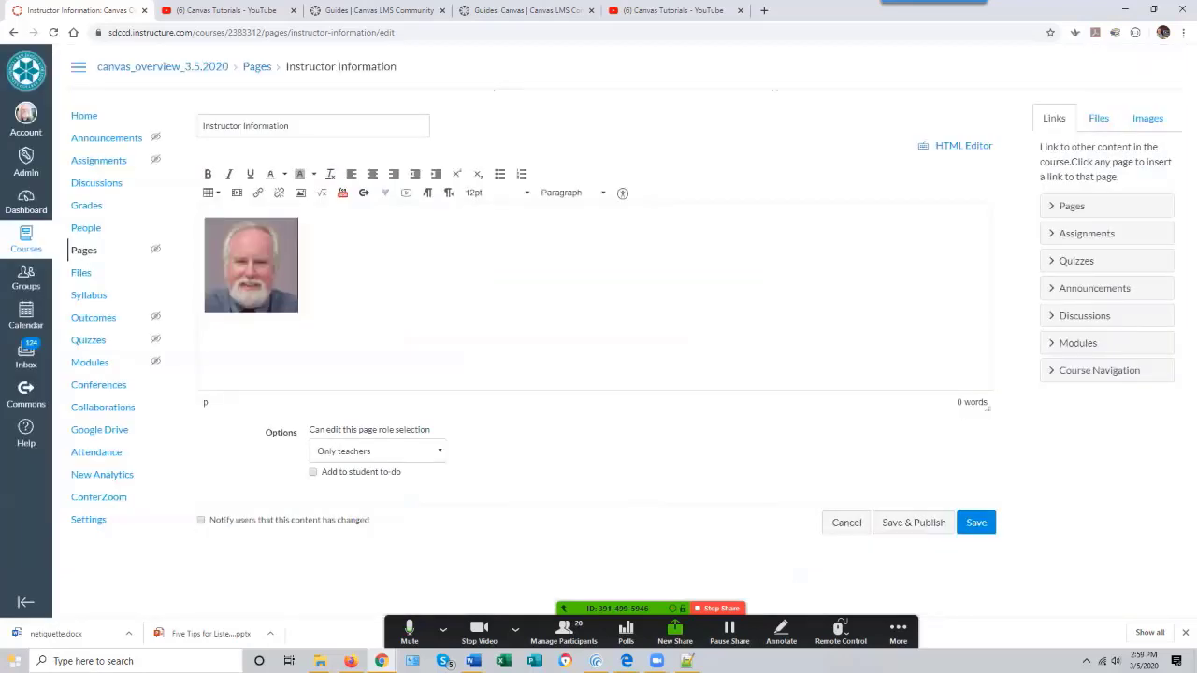
- Center the photo and paste the instructor's title, Online Learning Pathways and e-mail below it
{"action": "left_click", "coordinate": [250, 265]}
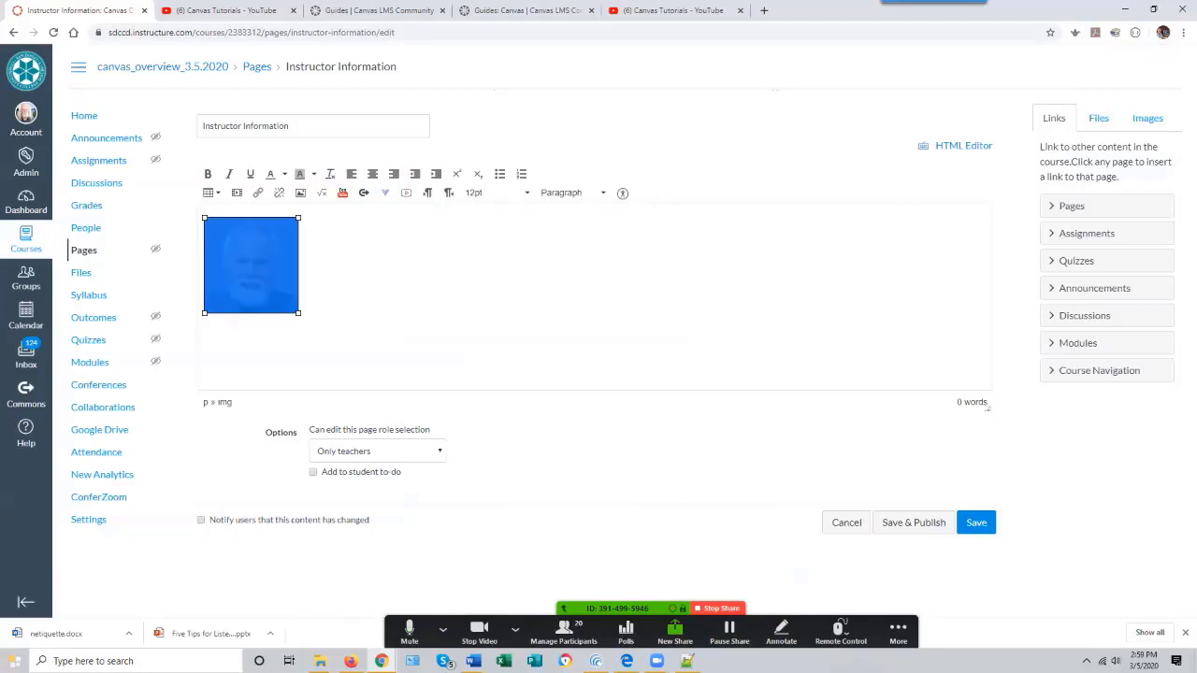
{"action": "left_click", "coordinate": [372, 174]}
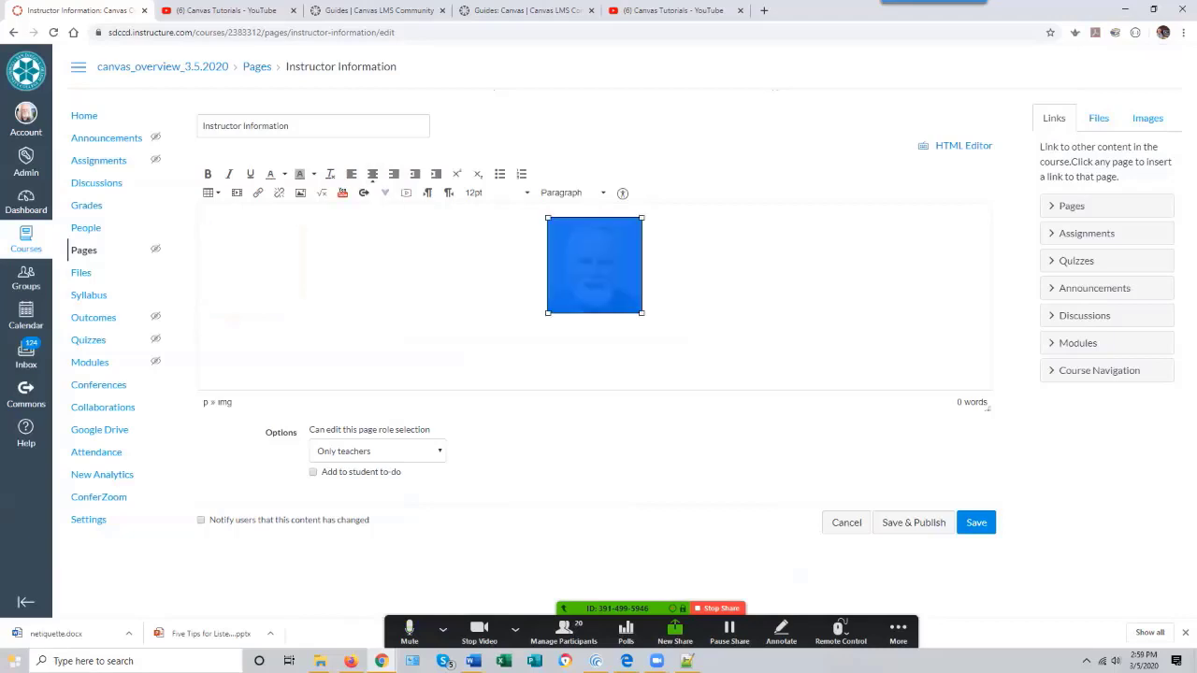
{"action": "left_click", "coordinate": [655, 281]}
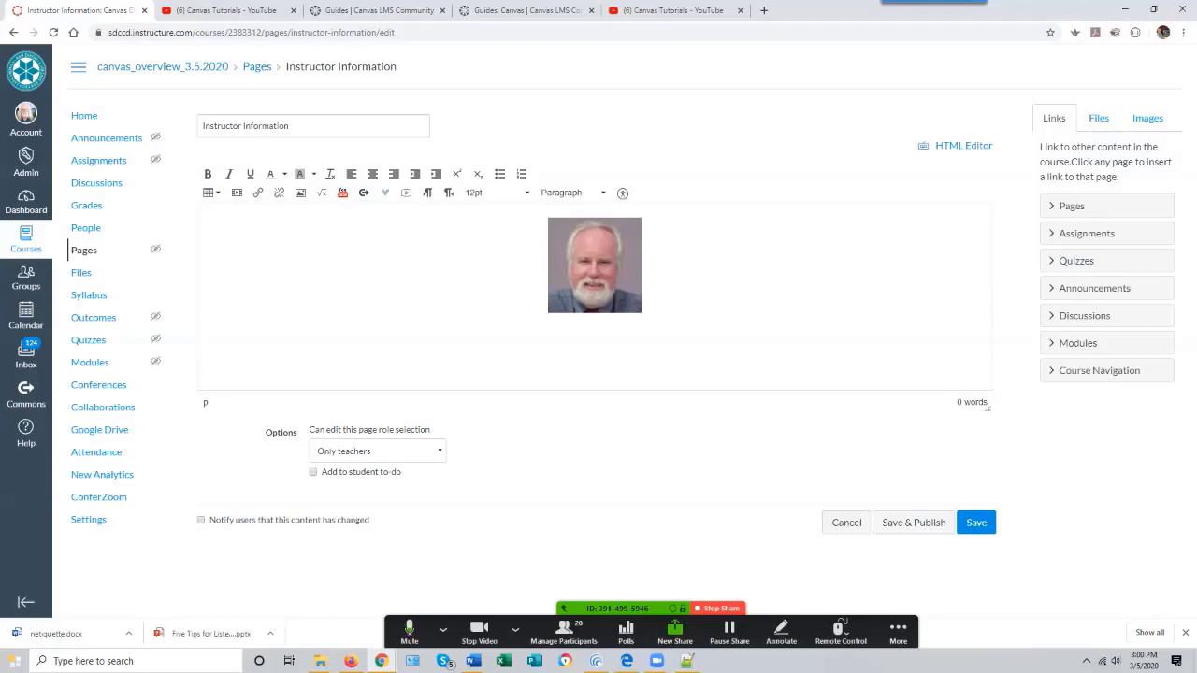
{"action": "key", "text": "ctrl+v"}
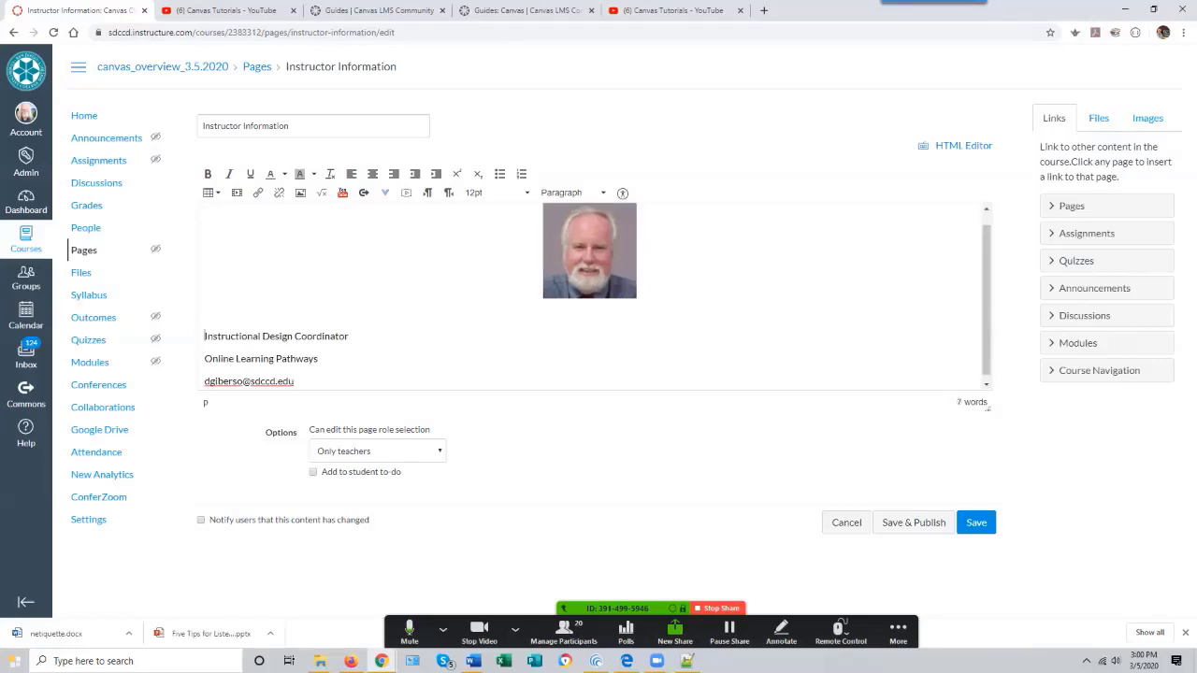
- Center the pasted contact lines and save the page
{"action": "left_click_drag", "start_coordinate": [204, 336], "coordinate": [294, 379]}
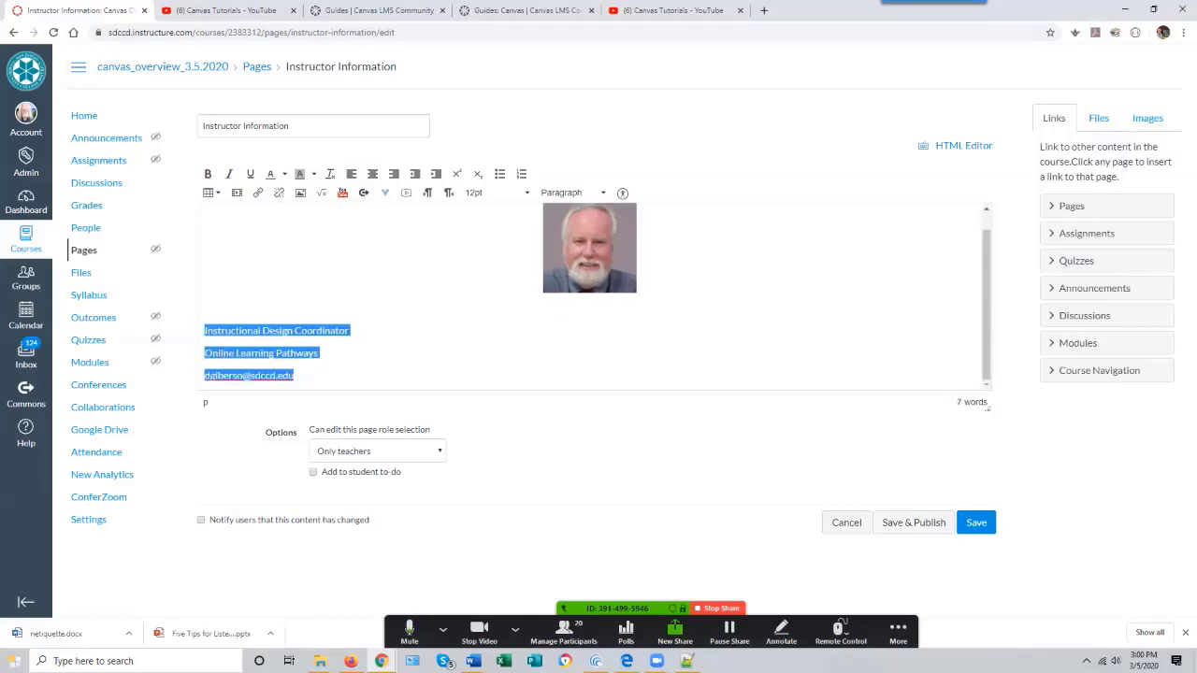
{"action": "left_click", "coordinate": [372, 174]}
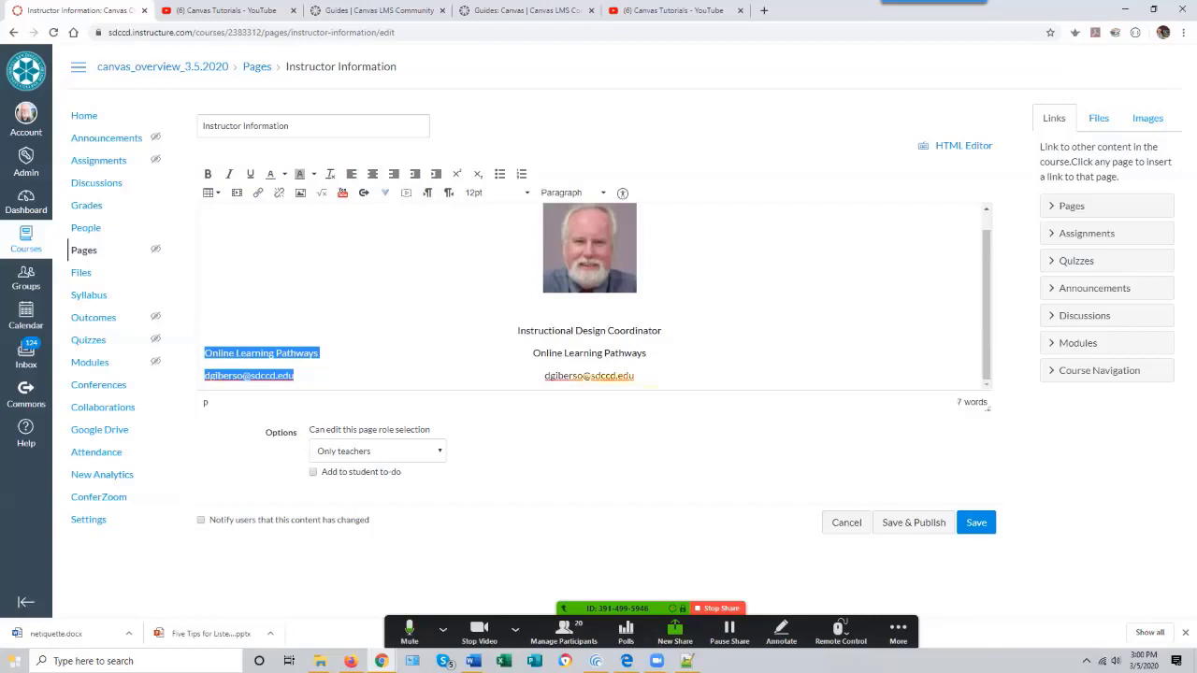
{"action": "left_click", "coordinate": [977, 523]}
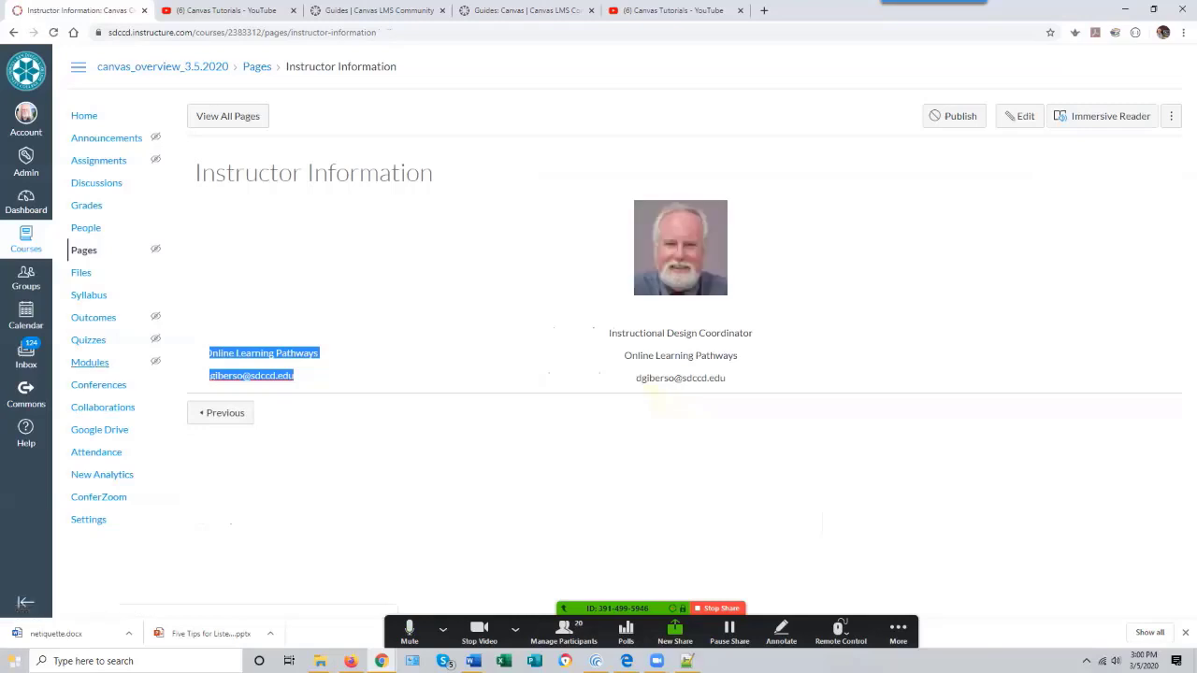
- Go to the course home page, publish the course and publish the Getting Started module
{"action": "left_click", "coordinate": [89, 362]}
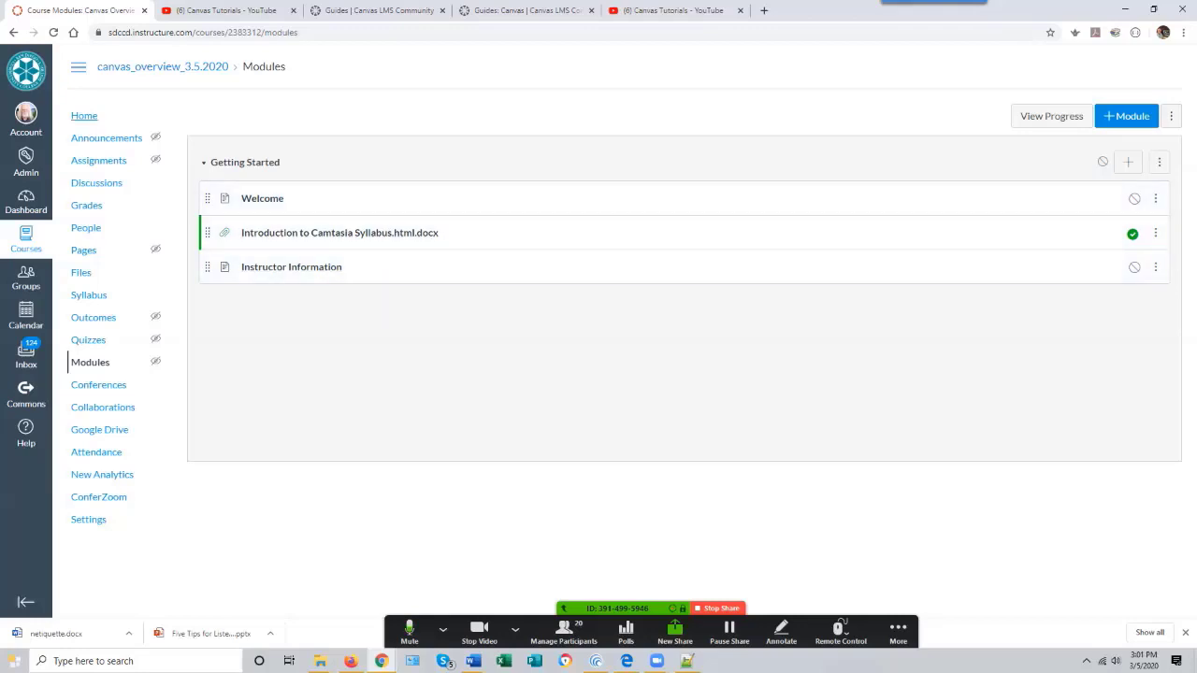
{"action": "left_click", "coordinate": [89, 117]}
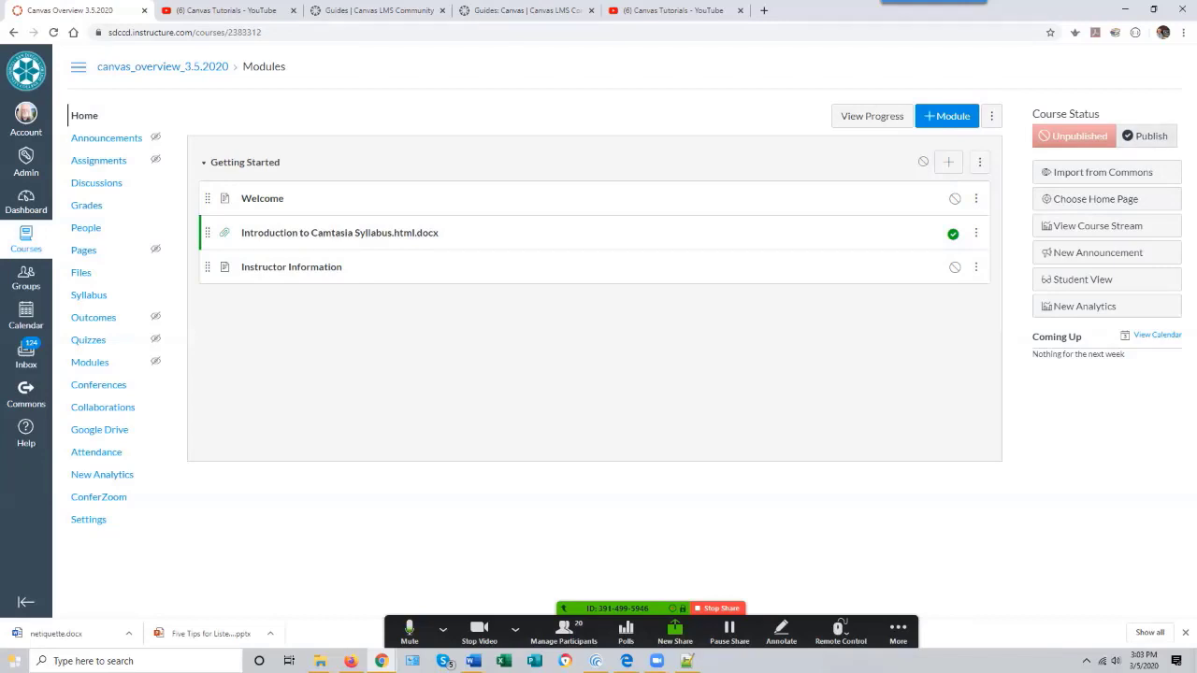
{"action": "left_click", "coordinate": [1146, 135]}
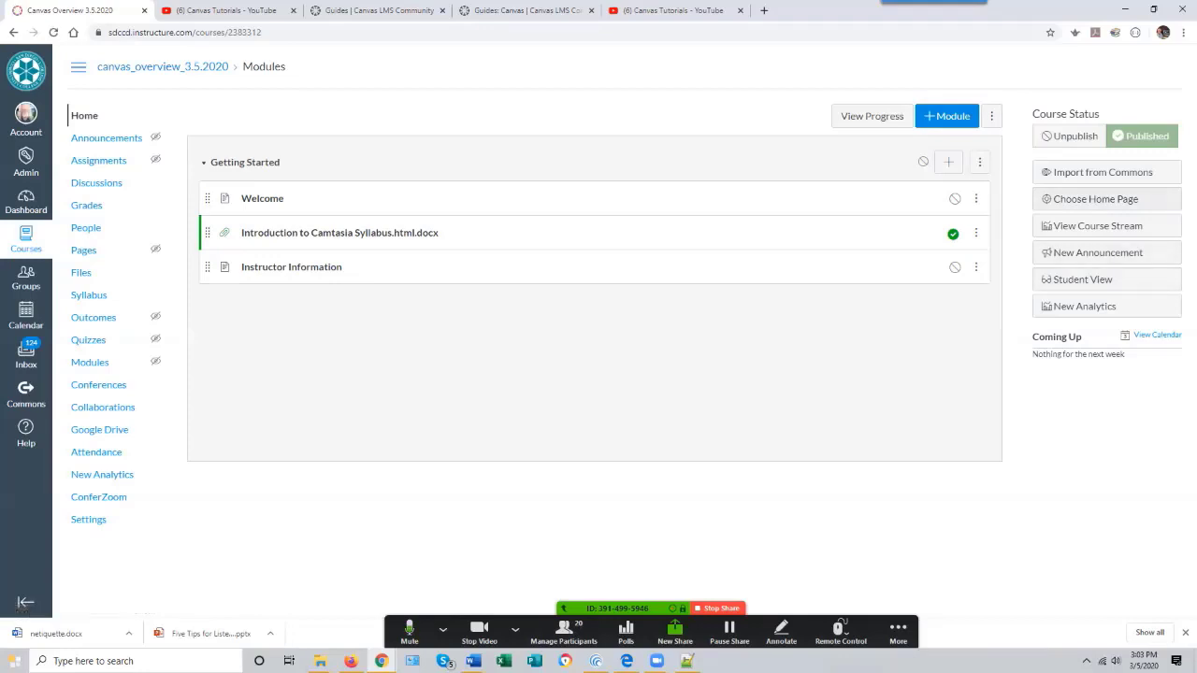
{"action": "left_click", "coordinate": [1072, 135]}
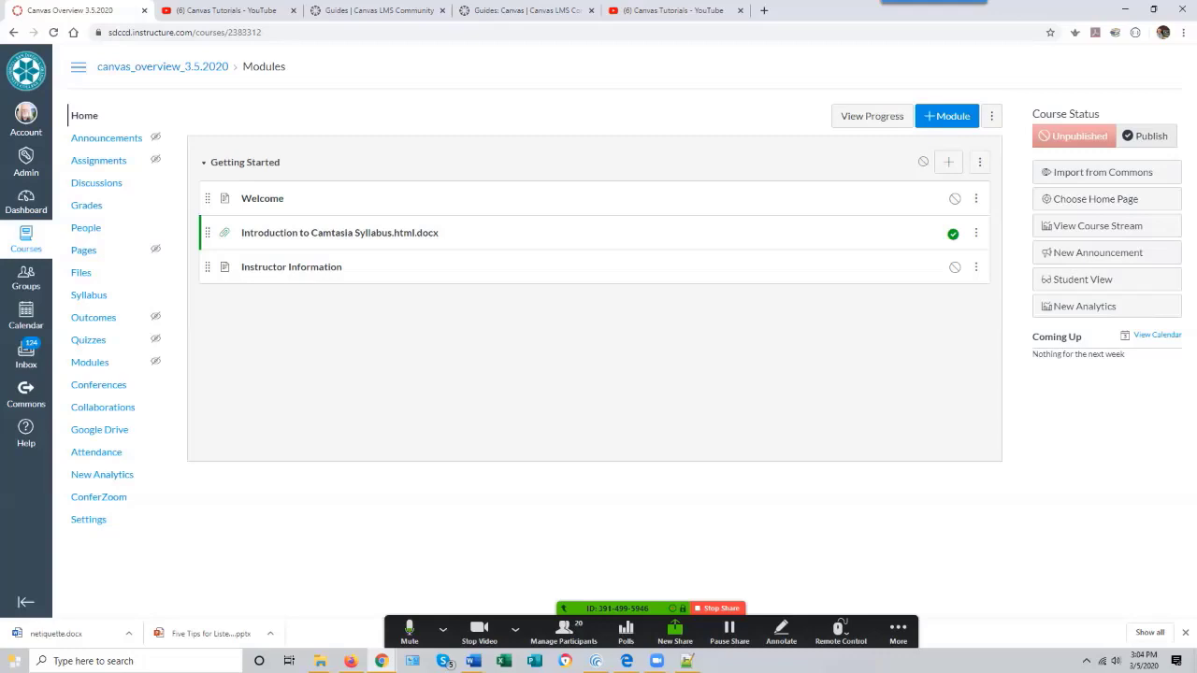
{"action": "left_click", "coordinate": [1146, 137]}
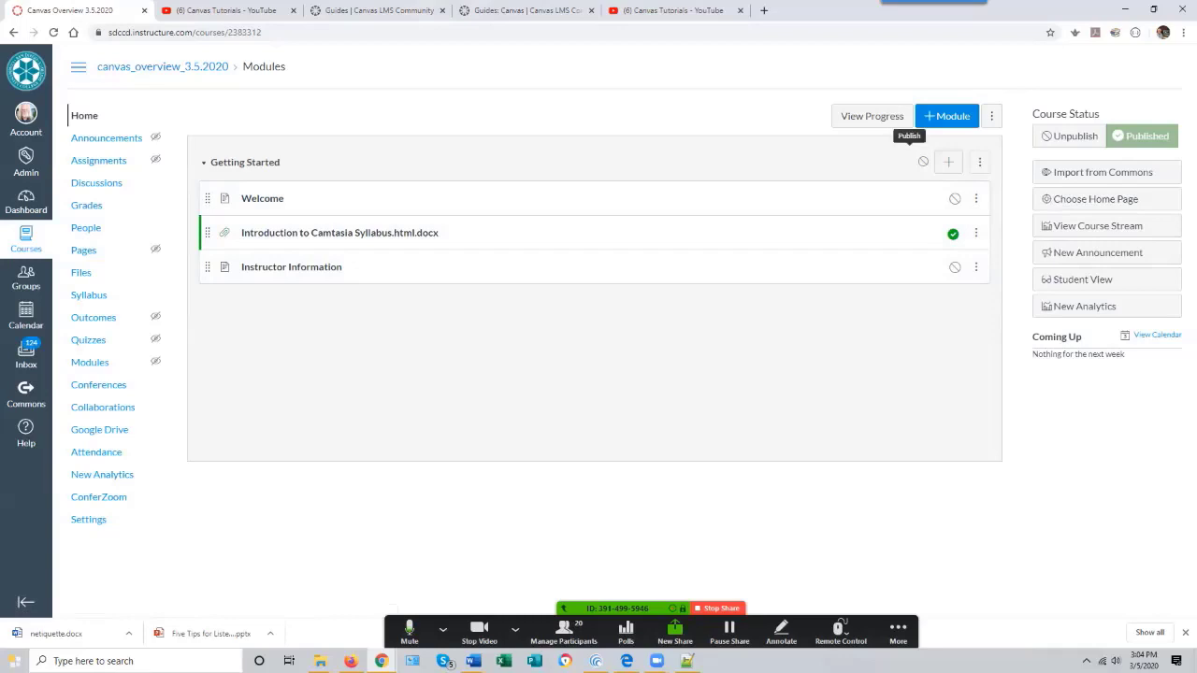
{"action": "left_click", "coordinate": [922, 162]}
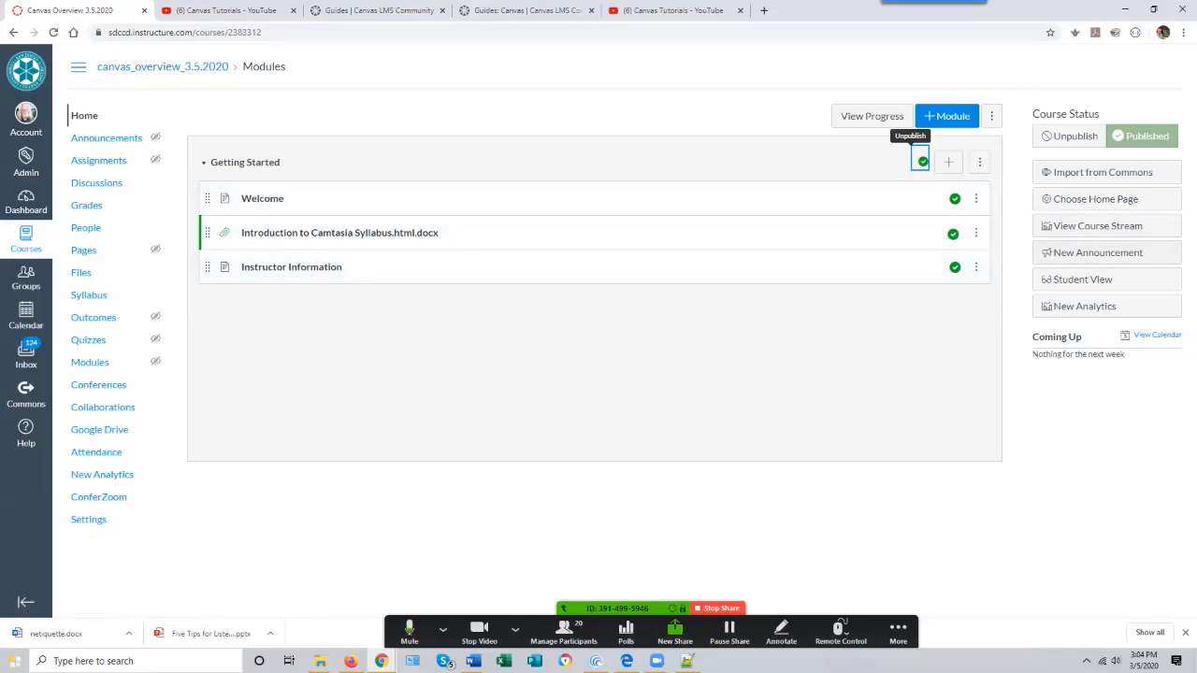
- Preview the course in Student View, then leave Student View
{"action": "left_click", "coordinate": [1084, 279]}
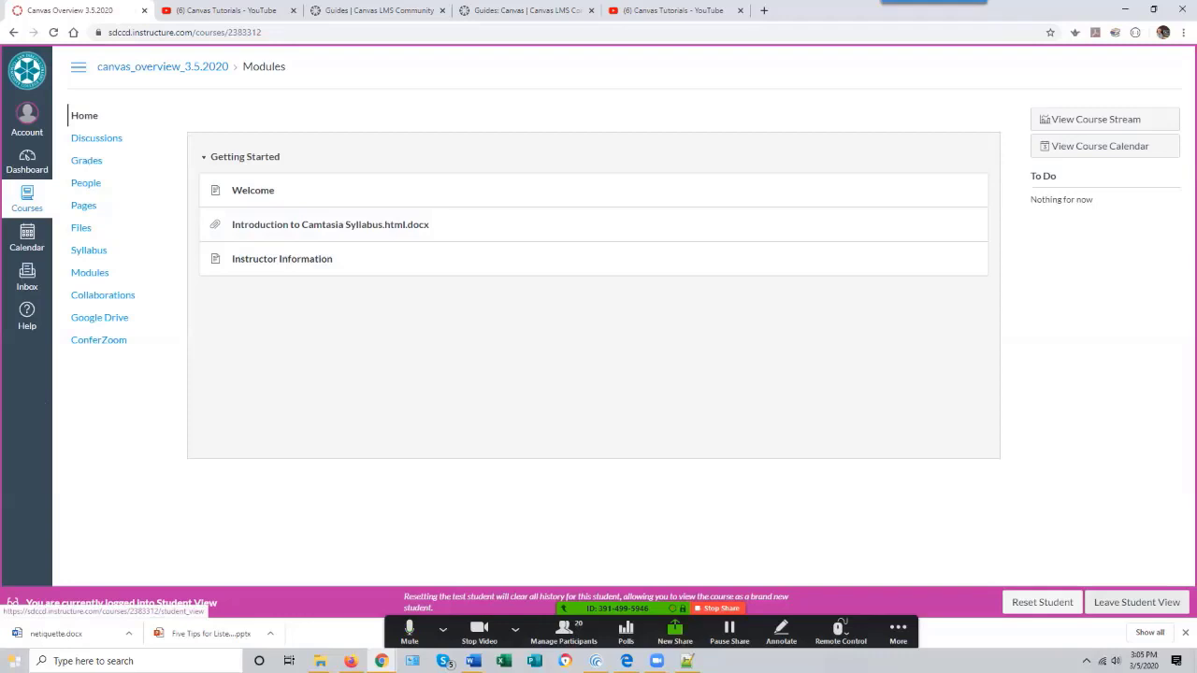
{"action": "left_click", "coordinate": [1136, 602]}
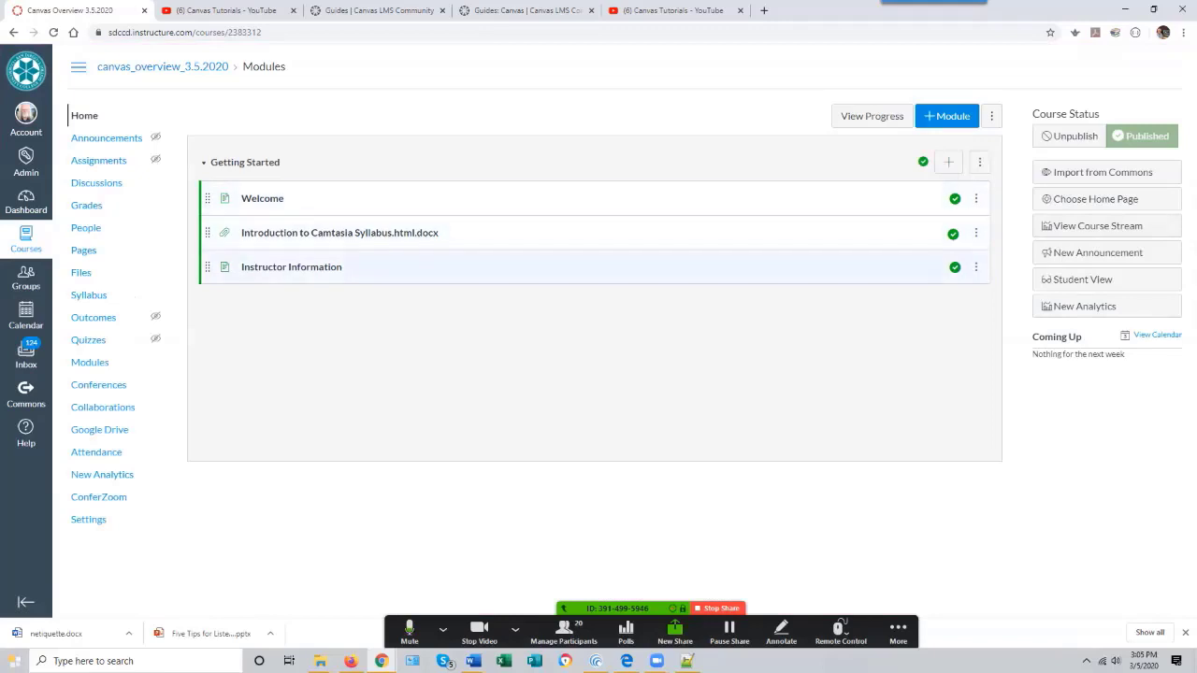
- Set the Camtasia syllabus file's permissions to Unpublish, then set them back to Publish
{"action": "left_click", "coordinate": [953, 234]}
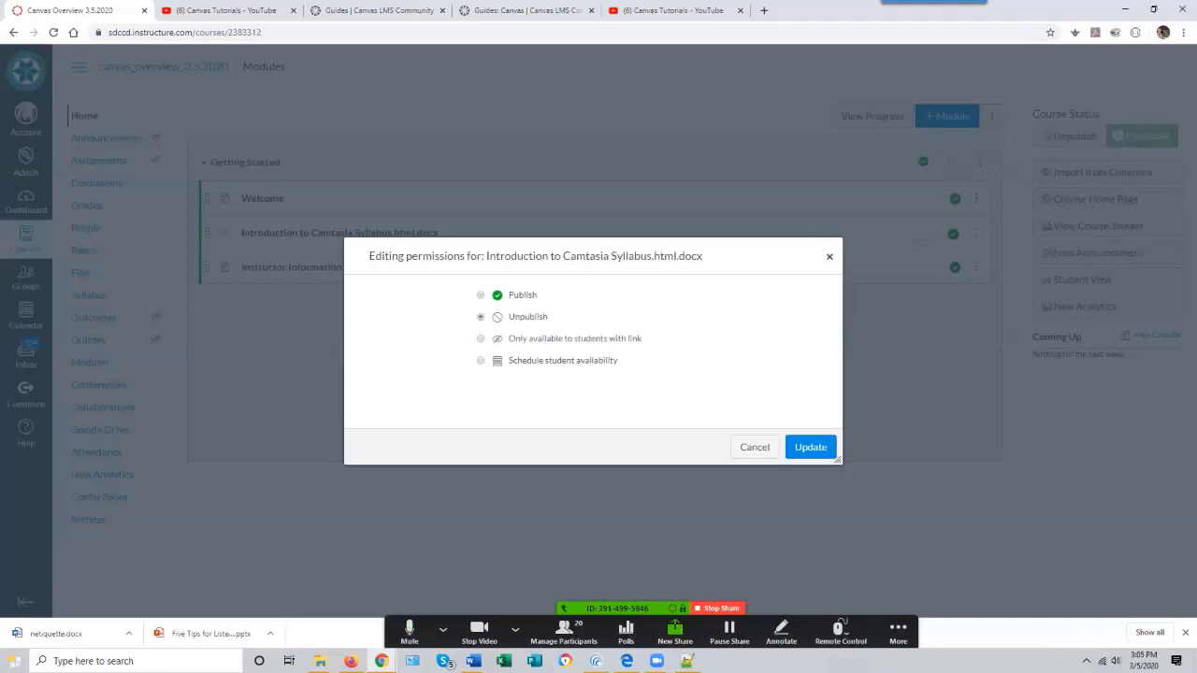
{"action": "left_click", "coordinate": [810, 447]}
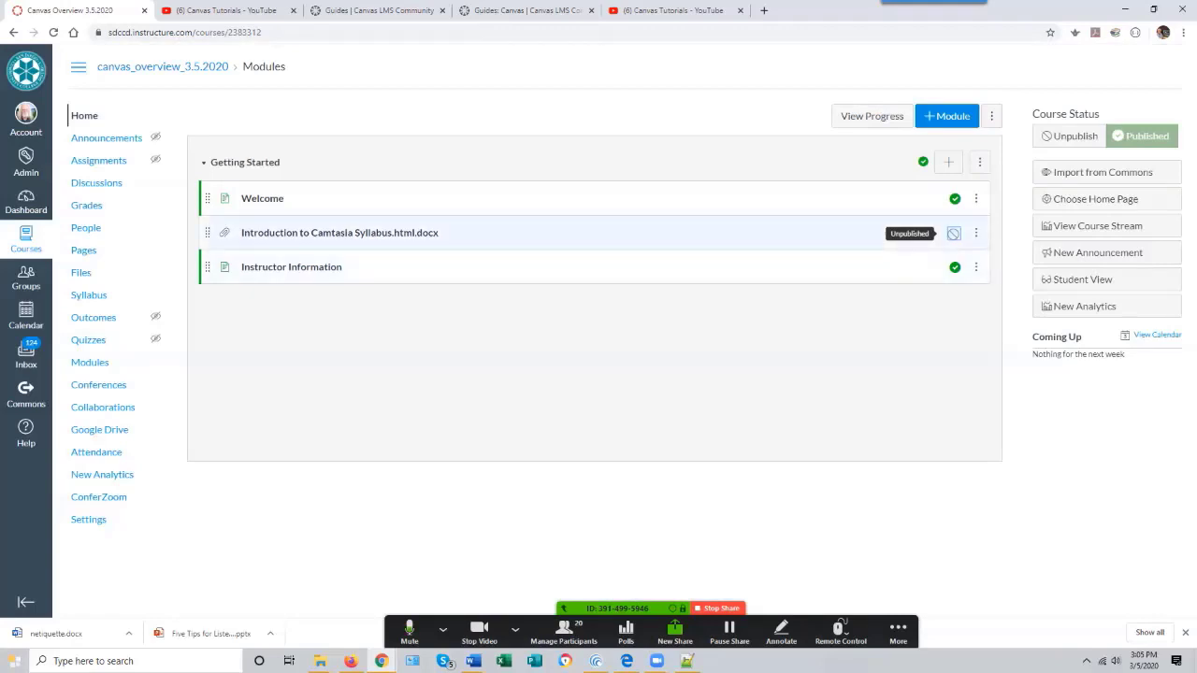
{"action": "left_click", "coordinate": [953, 233]}
{"action": "left_click", "coordinate": [481, 294]}
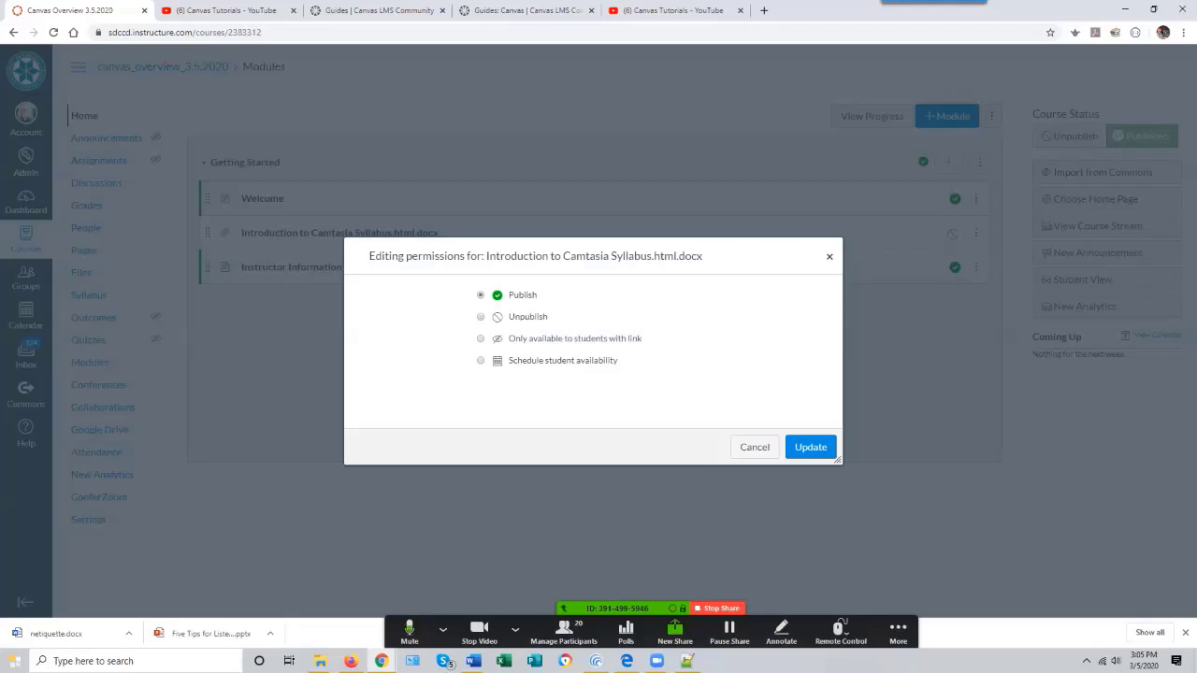
{"action": "left_click", "coordinate": [810, 447]}
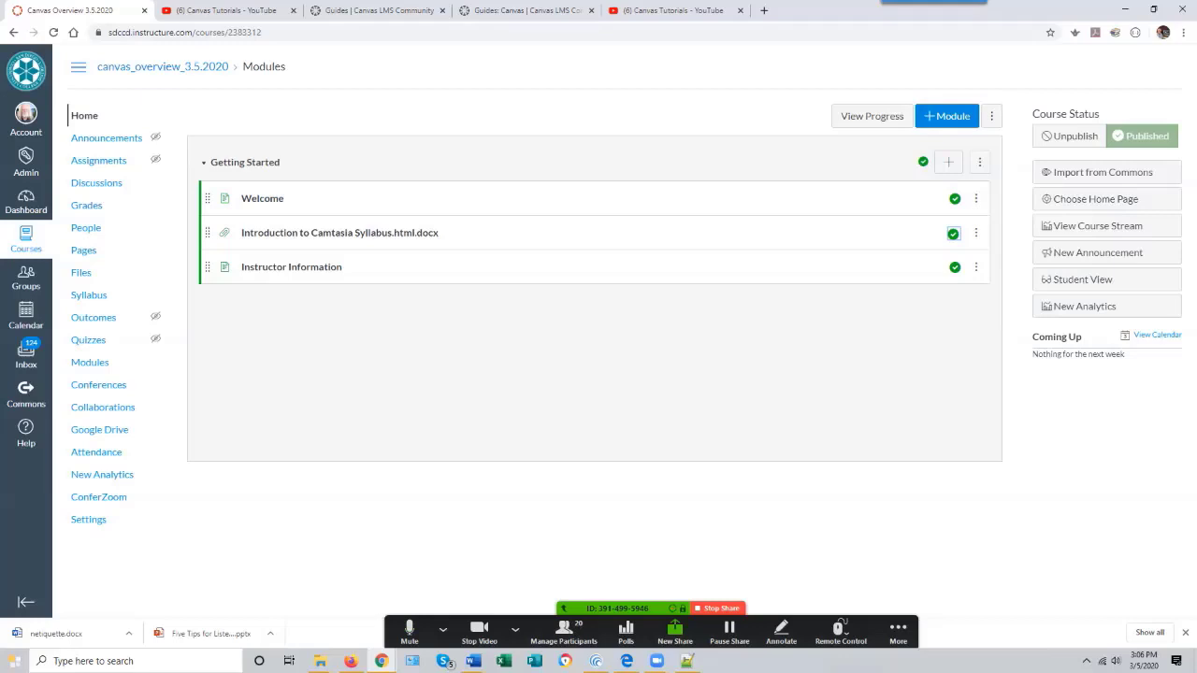
- Add a new module named "Module 1 - Why Screencasting?" below Getting Started
{"action": "left_click", "coordinate": [948, 116]}
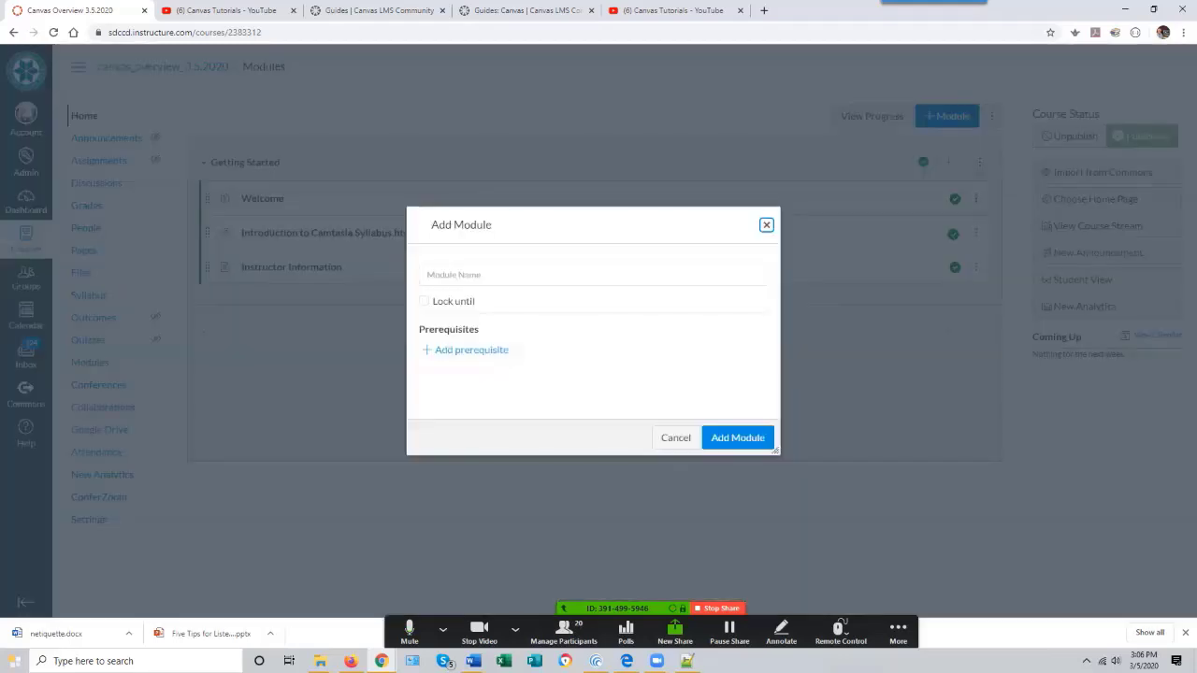
{"action": "left_click", "coordinate": [593, 274]}
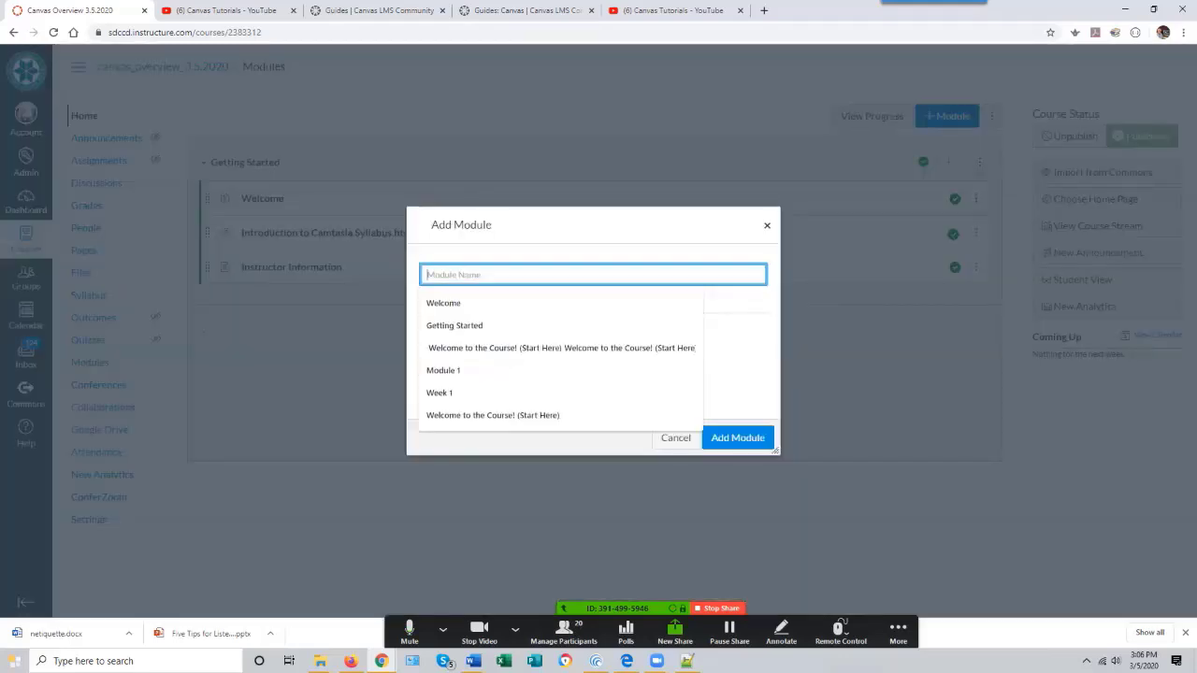
{"action": "type", "text": "M"}
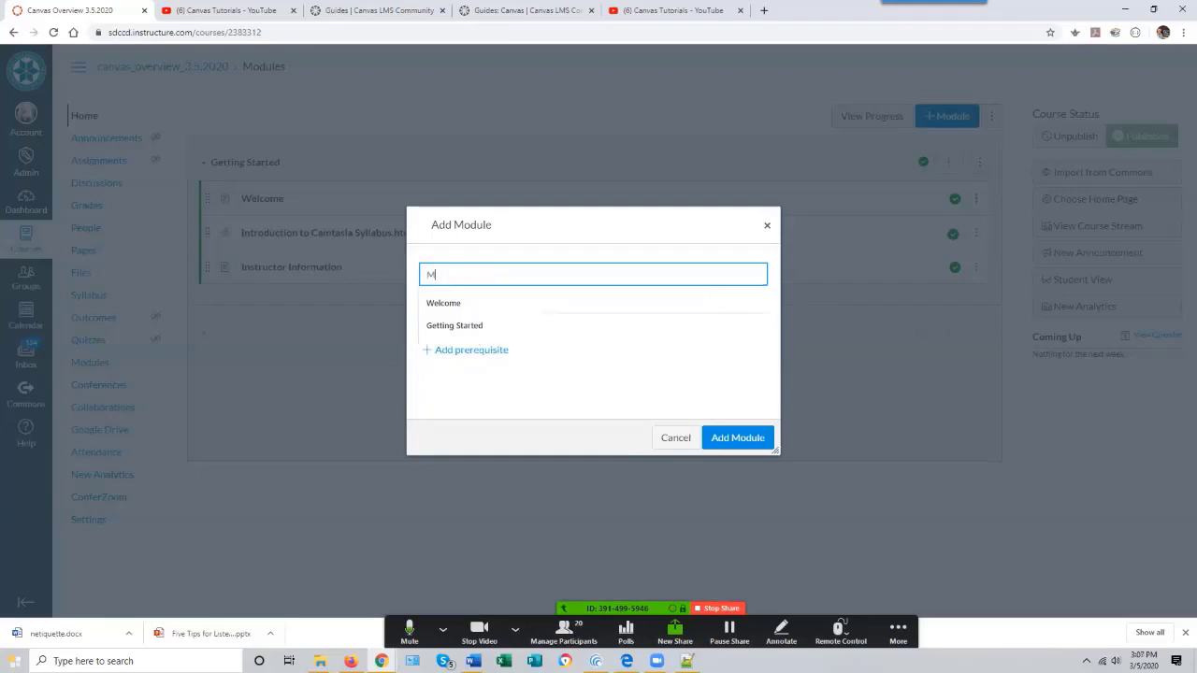
{"action": "type", "text": "odule 1 -"}
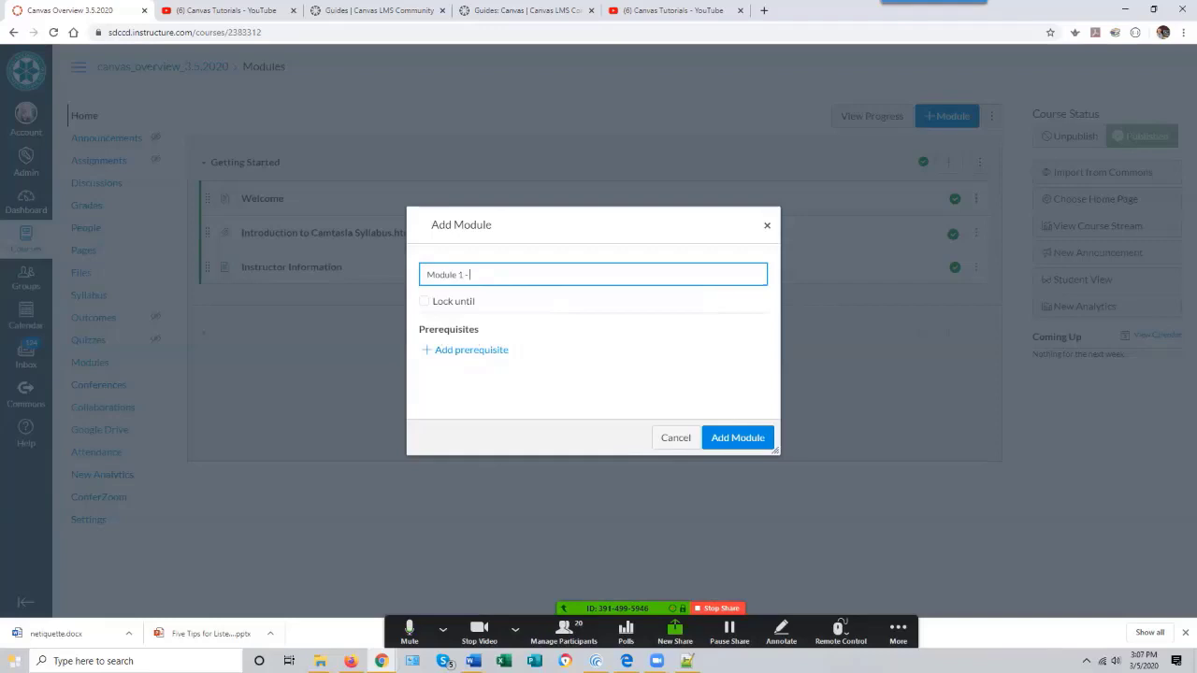
{"action": "key", "text": "alt+Tab"}
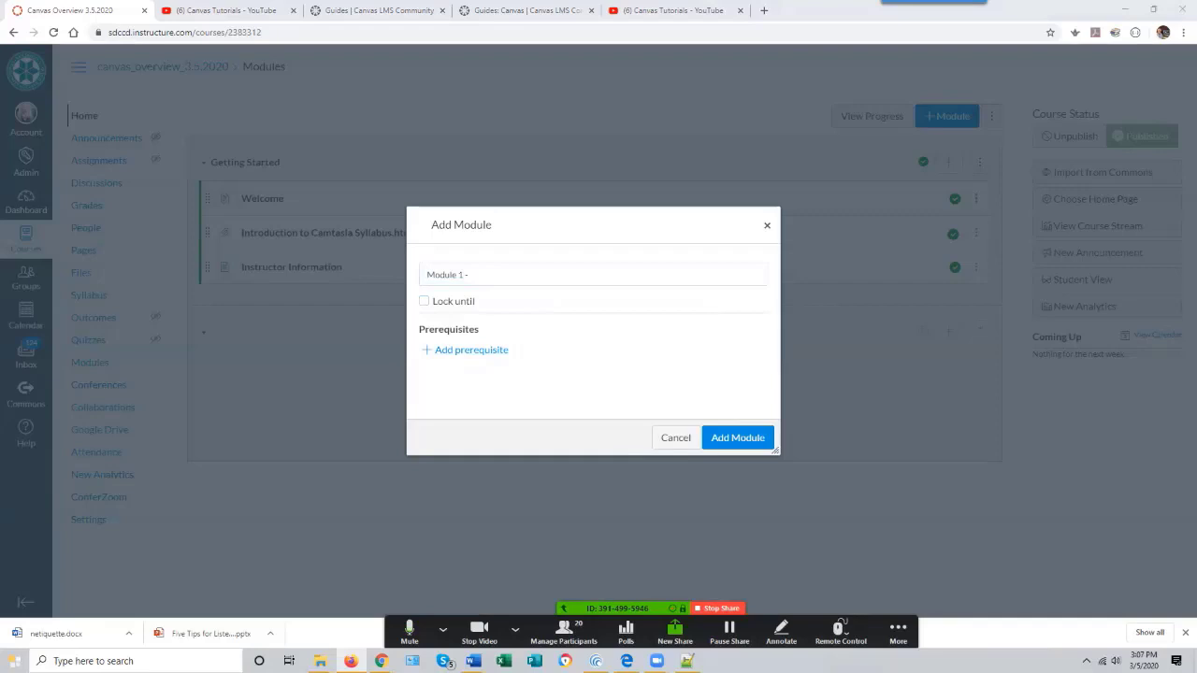
{"action": "key", "text": "alt+Tab"}
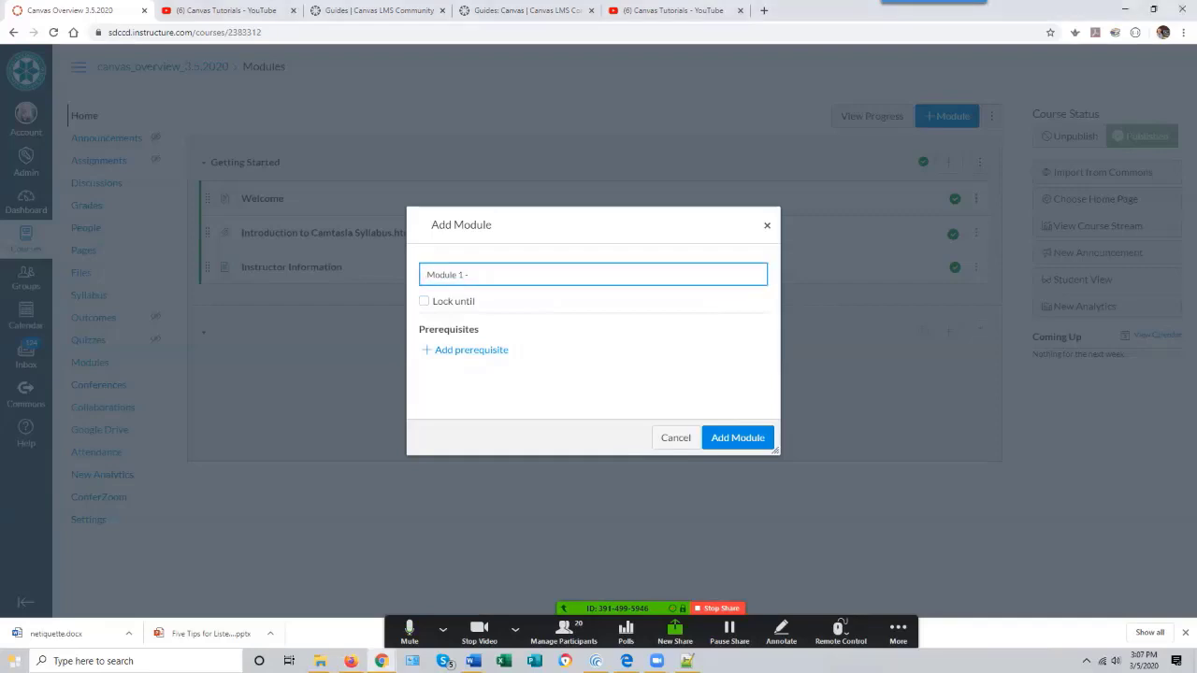
{"action": "type", "text": "Why Screencasting?"}
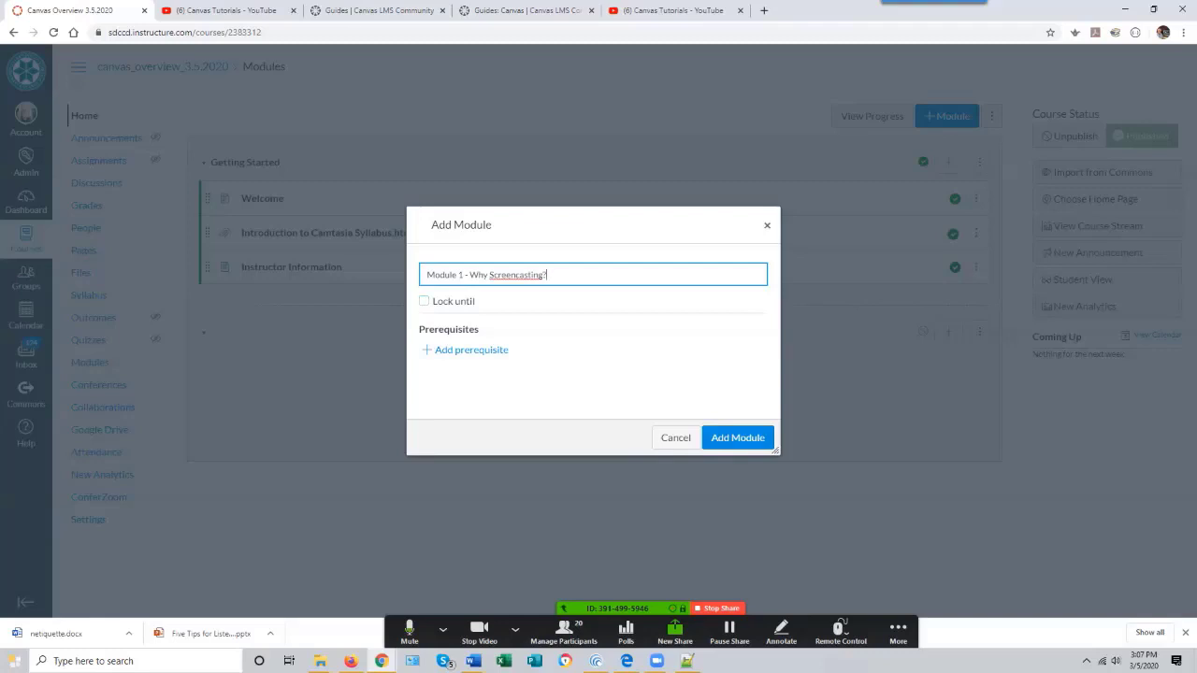
{"action": "key", "text": "Return"}
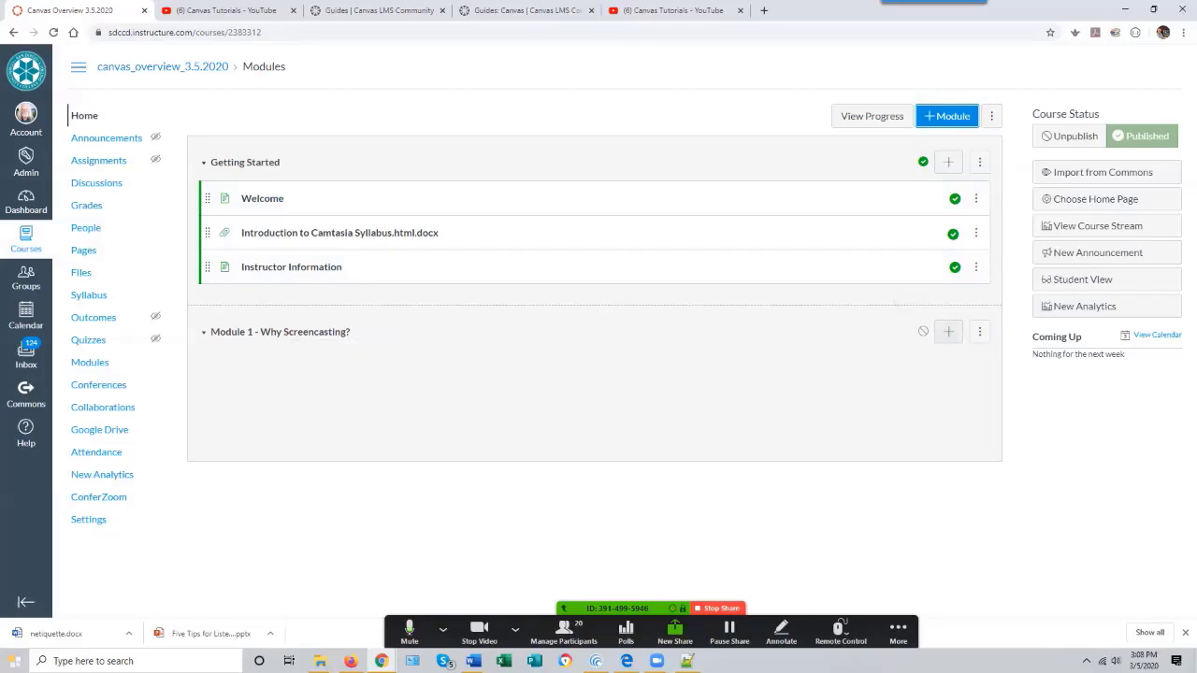
- Add a new page named "Why Screencasting?" to Module 1 - Why Screencasting?
{"action": "left_click", "coordinate": [948, 331]}
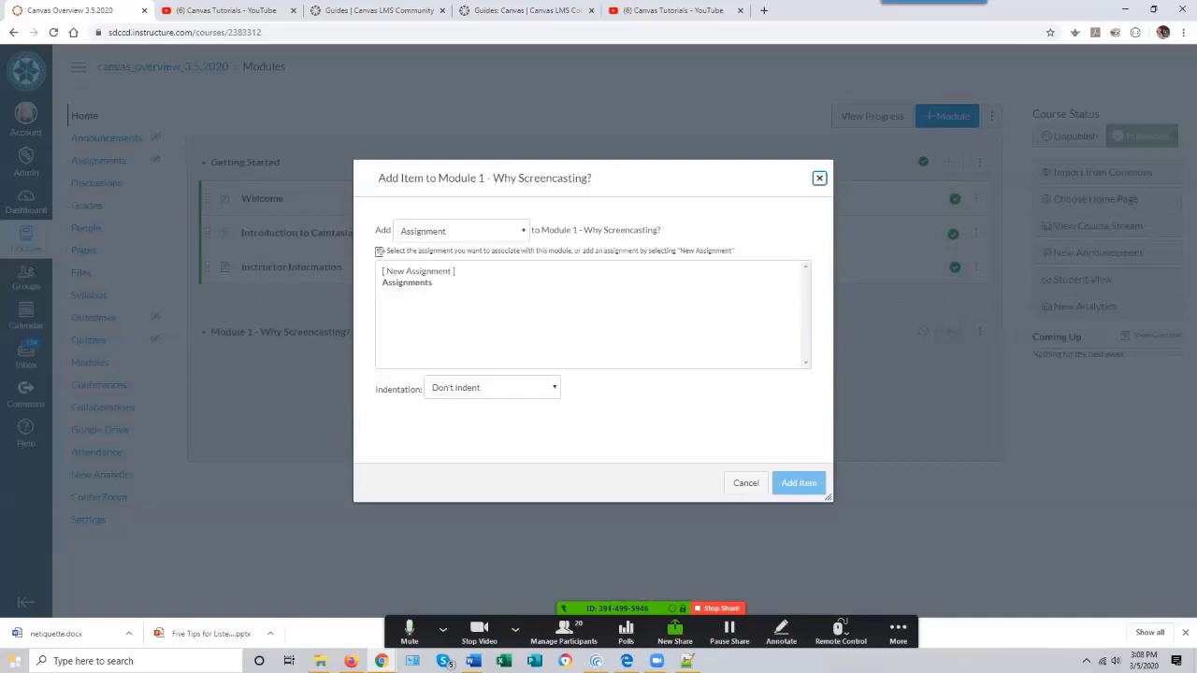
{"action": "left_click", "coordinate": [461, 231]}
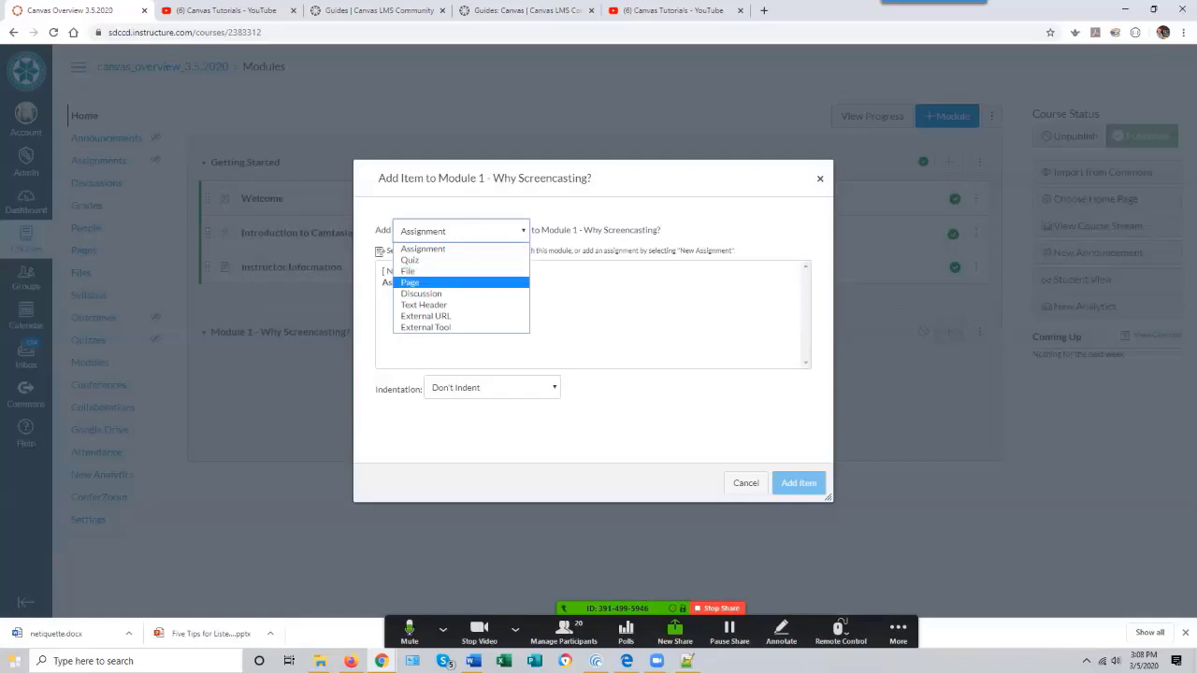
{"action": "key", "text": "Return"}
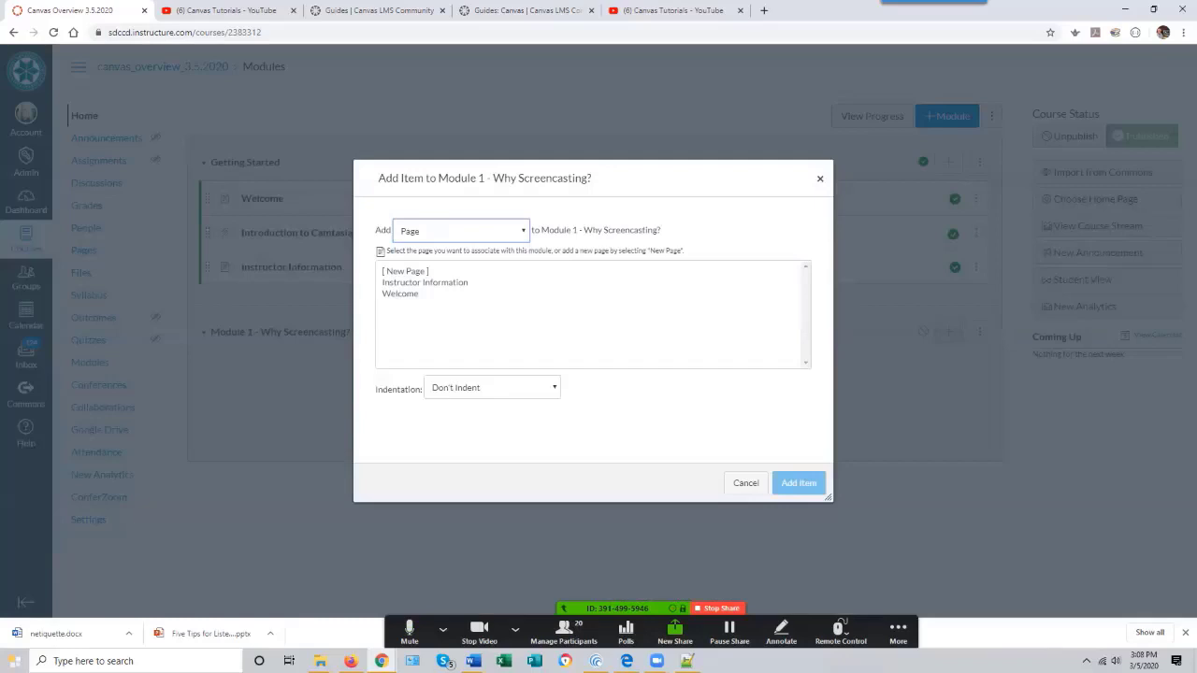
{"action": "left_click", "coordinate": [406, 271]}
{"action": "left_click", "coordinate": [493, 388]}
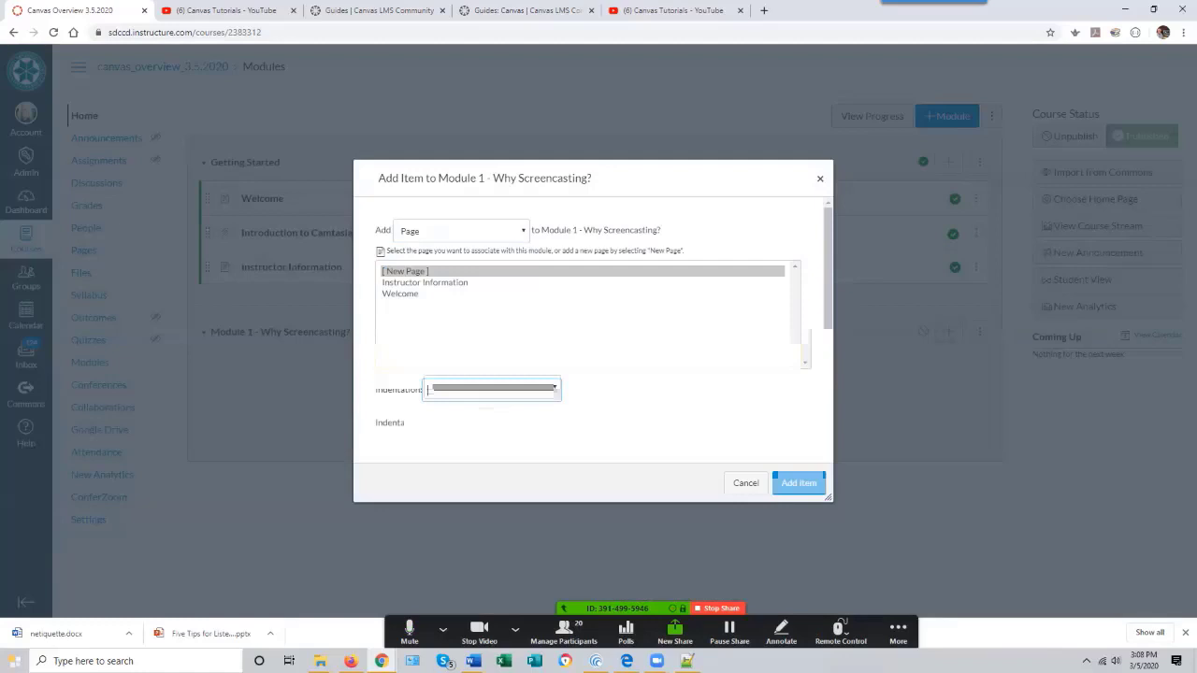
{"action": "type", "text": "Why Screen"}
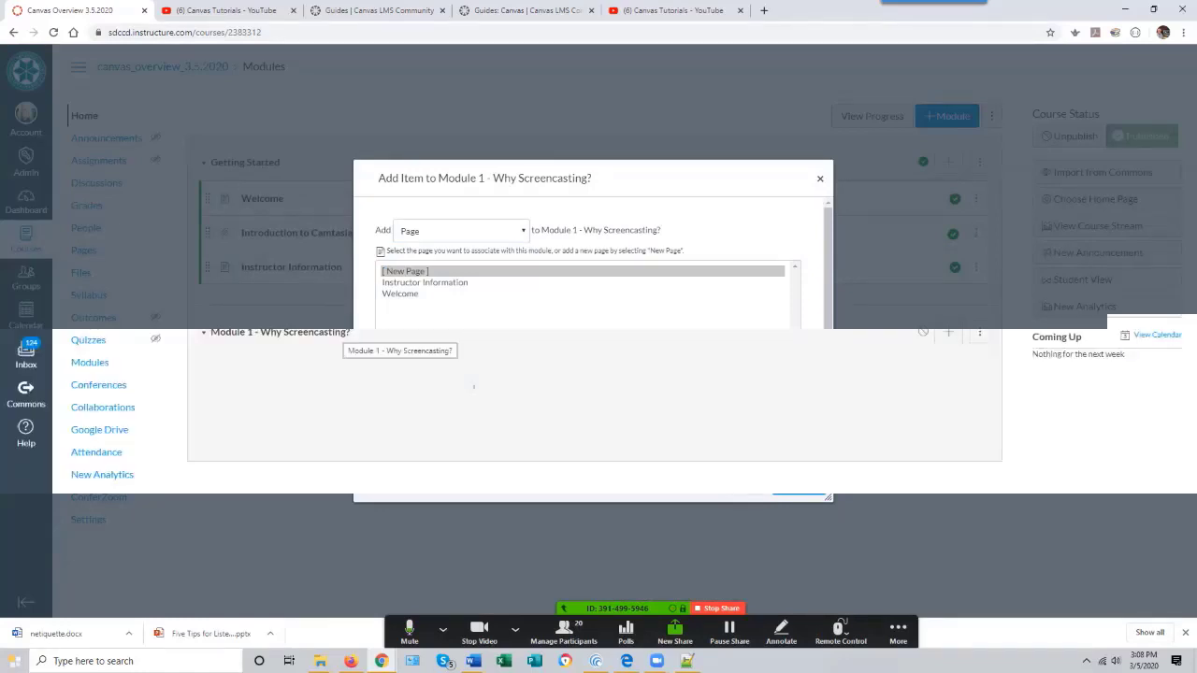
{"action": "type", "text": "casting?"}
{"action": "key", "text": "Return"}
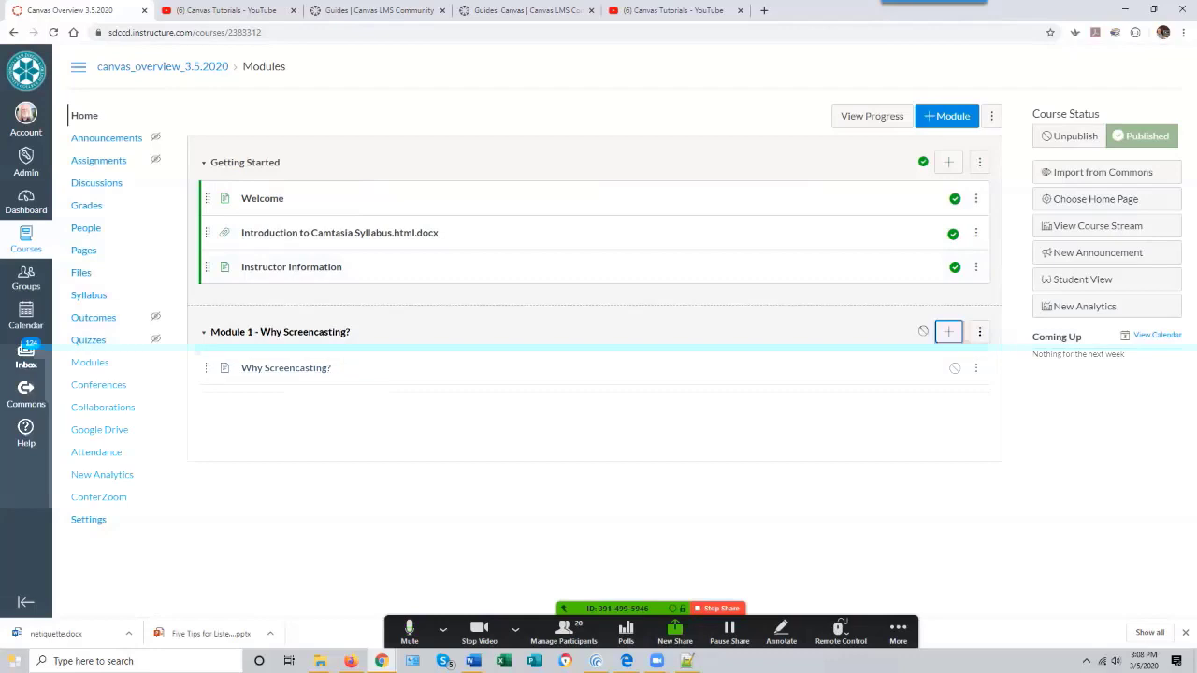
- Open the Why Screencasting? page for editing and upload screencasting.jpg from Pictures as an image for the page
{"action": "left_click", "coordinate": [286, 367]}
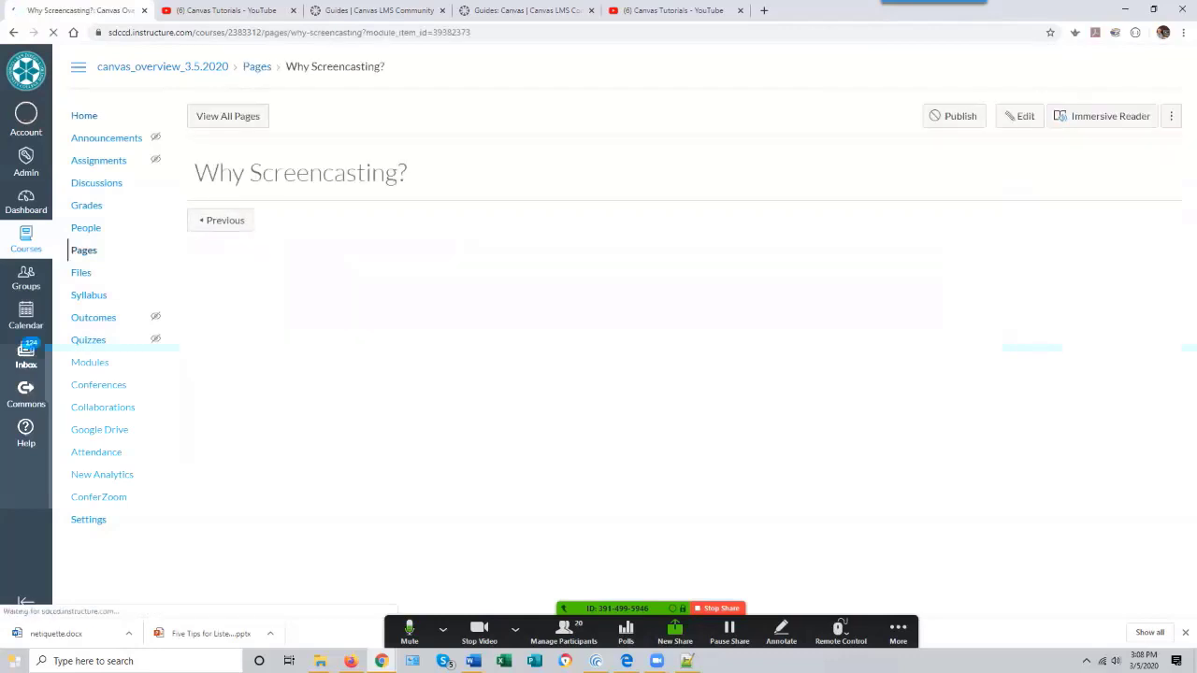
{"action": "left_click", "coordinate": [1020, 116]}
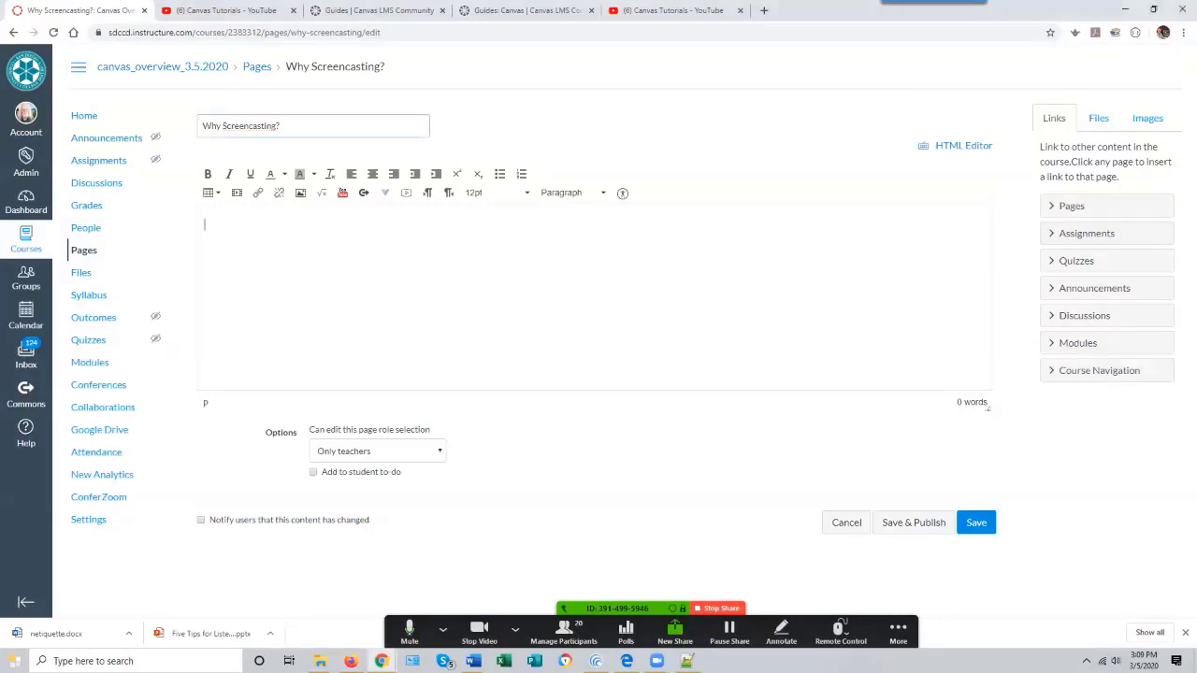
{"action": "left_click", "coordinate": [300, 193]}
{"action": "left_click", "coordinate": [467, 213]}
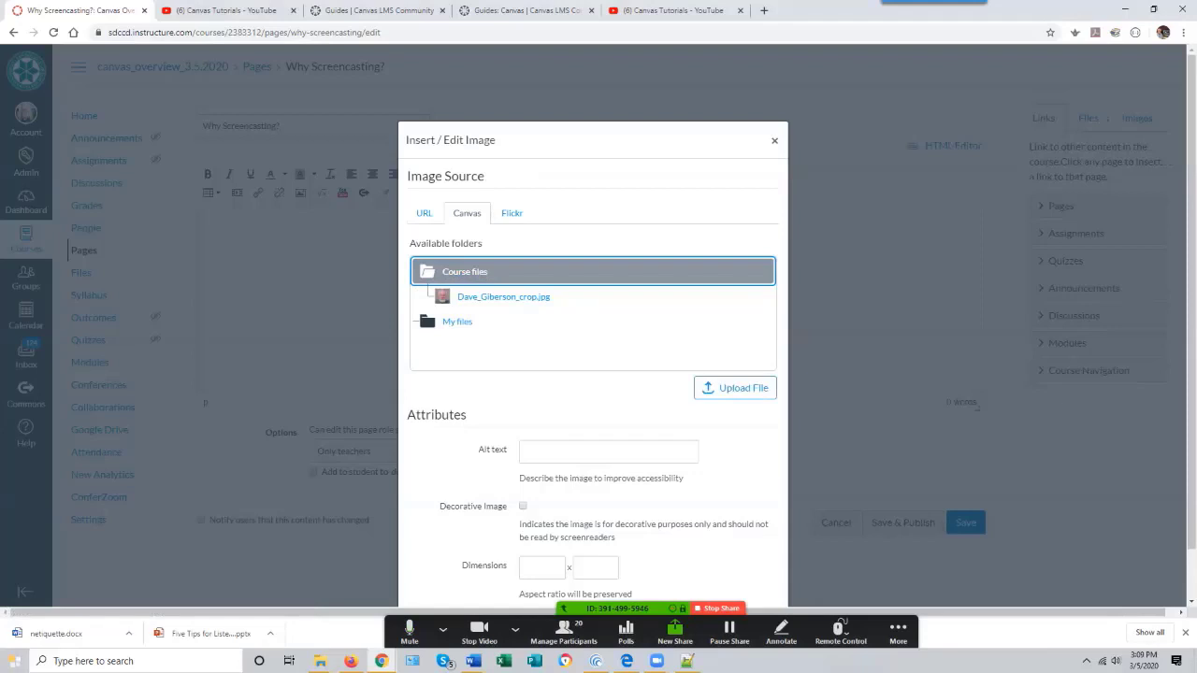
{"action": "left_click", "coordinate": [503, 297]}
{"action": "left_click", "coordinate": [735, 387]}
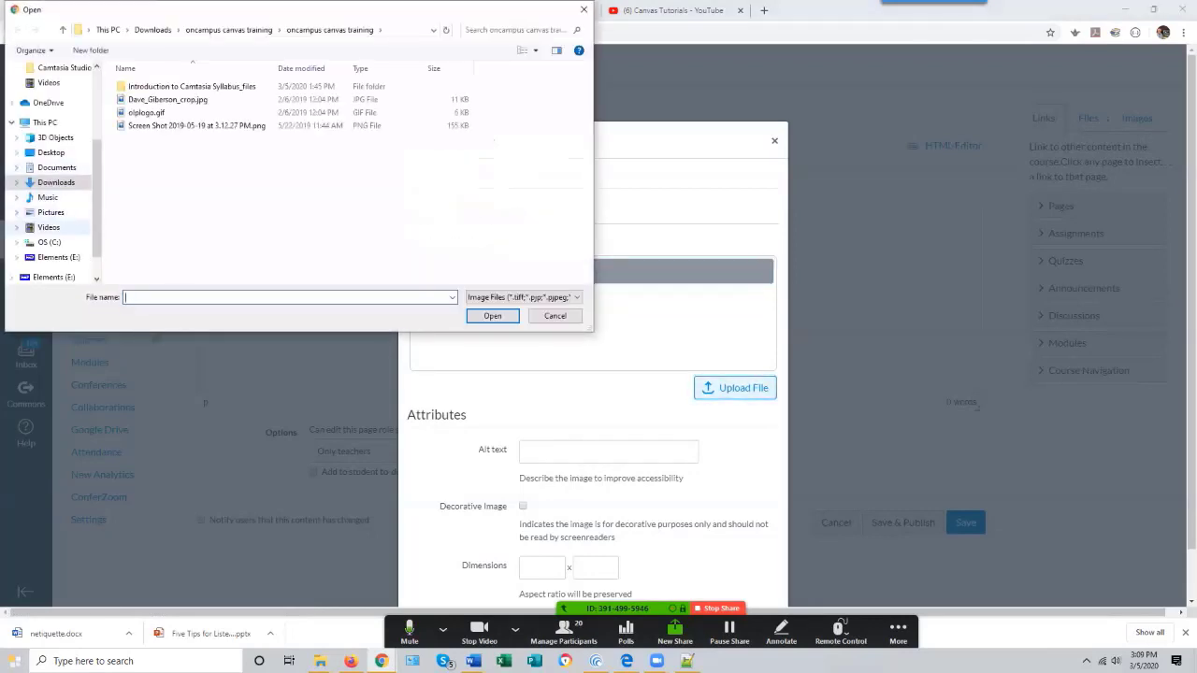
{"action": "left_click", "coordinate": [51, 212]}
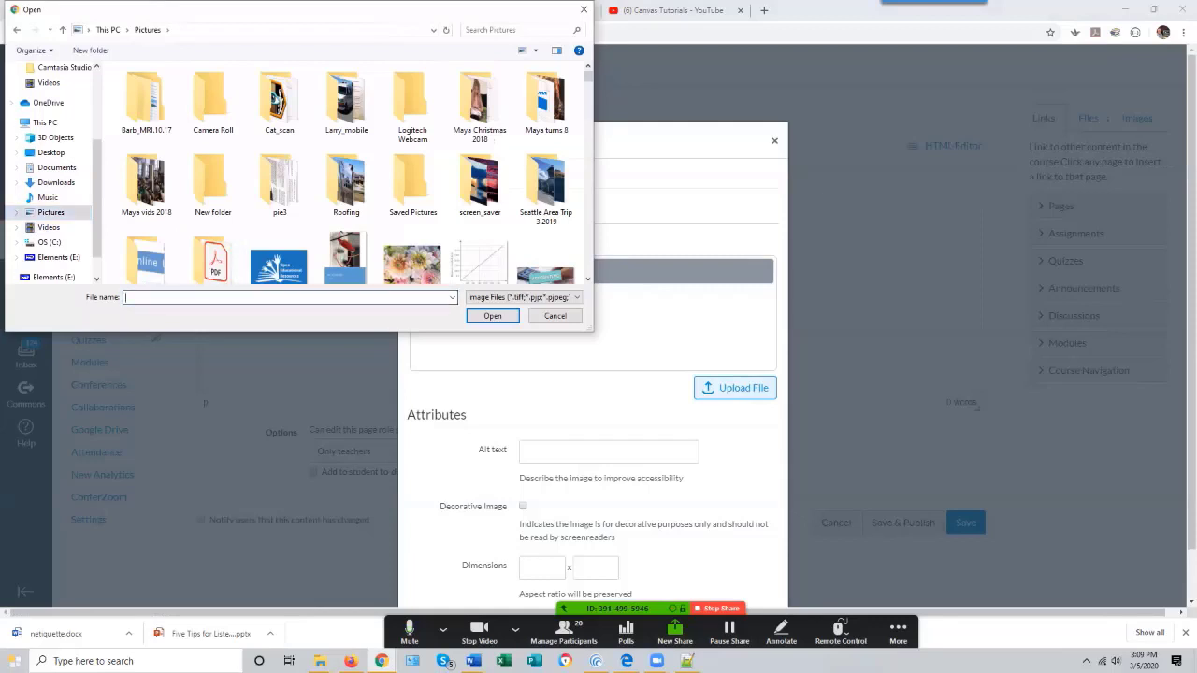
{"action": "type", "text": "screen"}
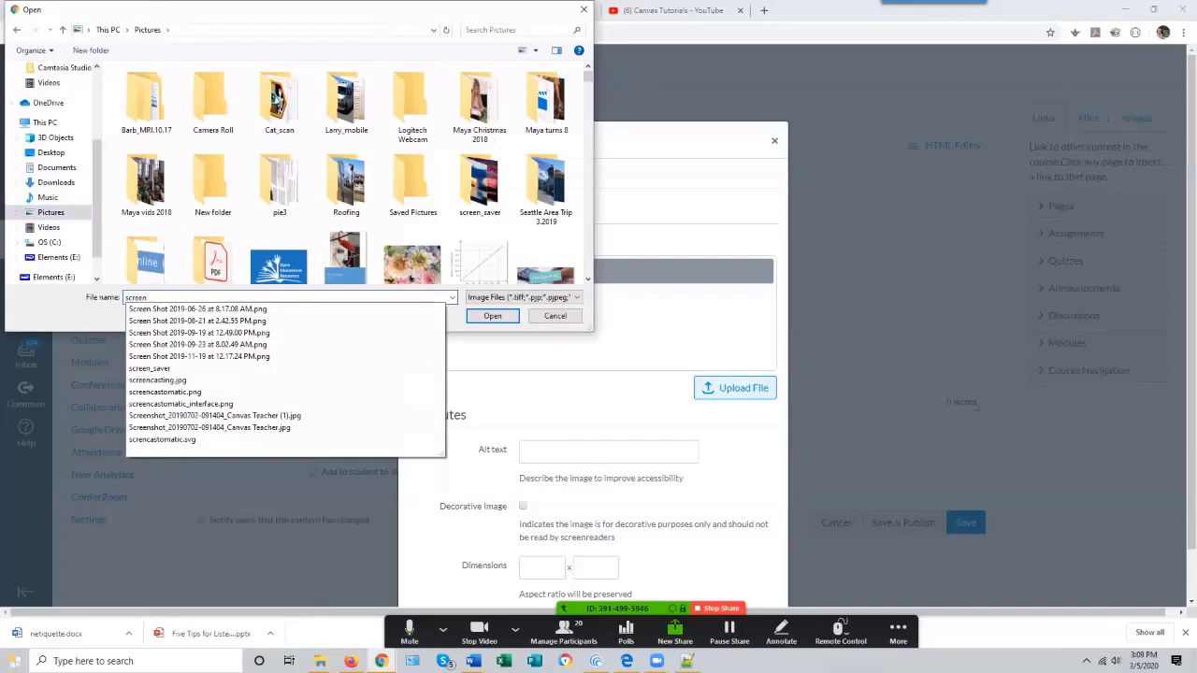
{"action": "type", "text": "casting"}
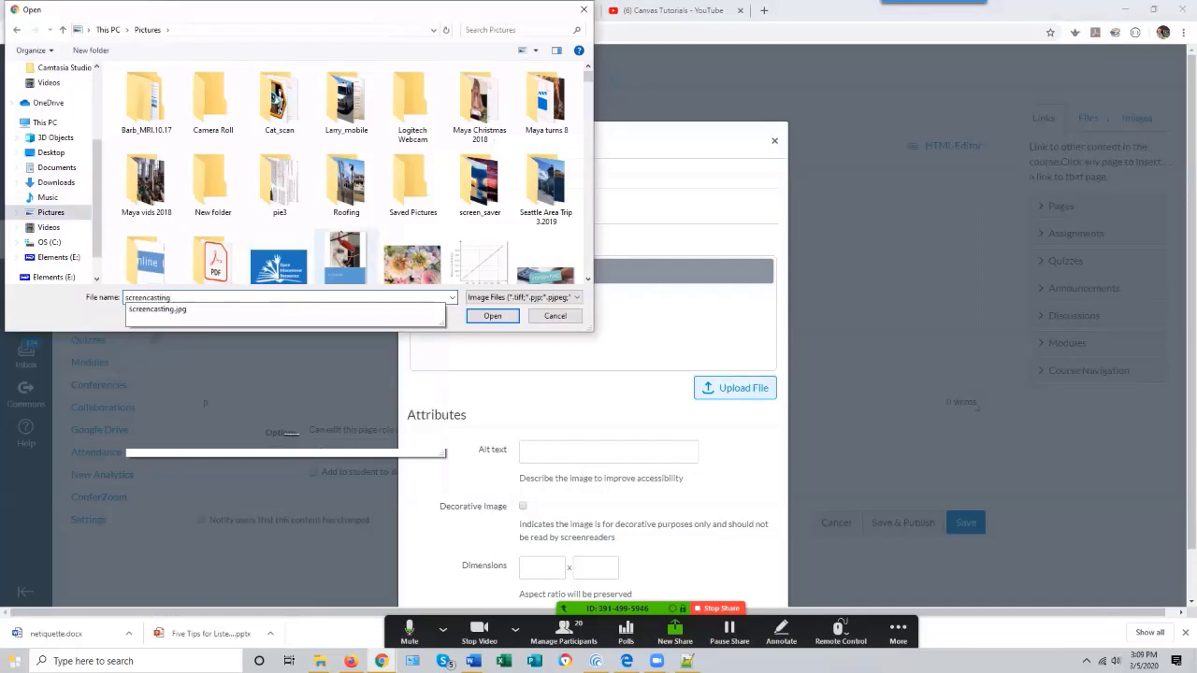
{"action": "scroll", "coordinate": [496, 245], "scroll_direction": "down", "scroll_amount": 1}
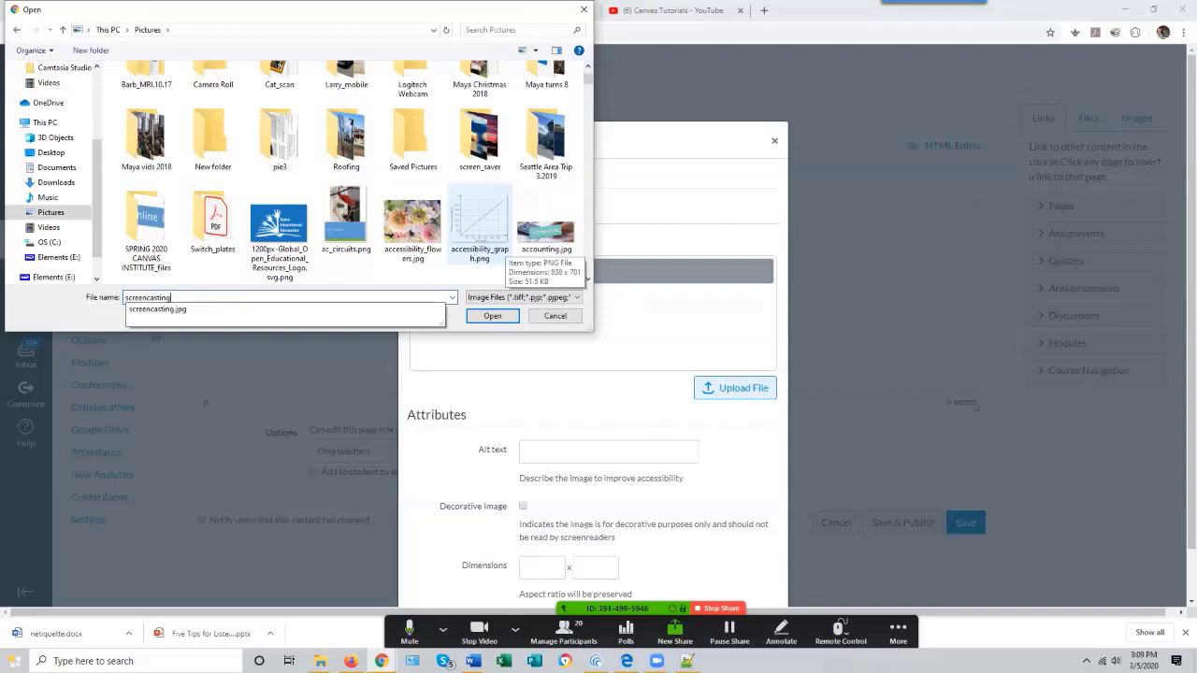
{"action": "scroll", "coordinate": [505, 258], "scroll_direction": "down", "scroll_amount": 5}
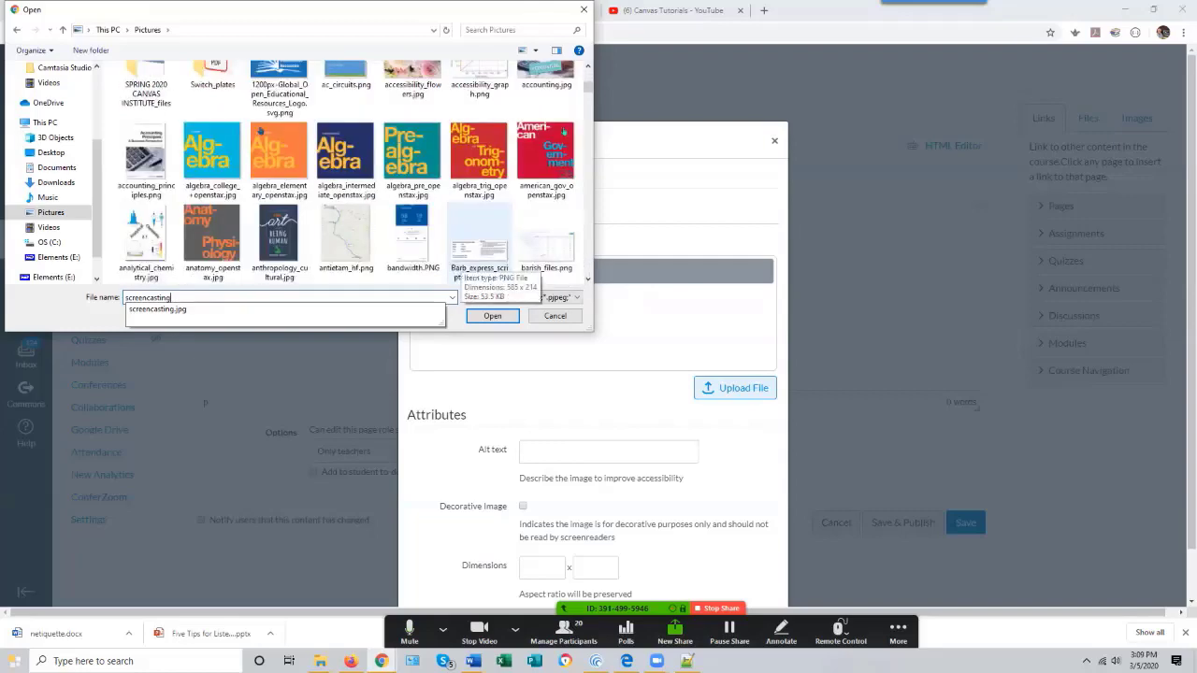
{"action": "key", "text": "Down"}
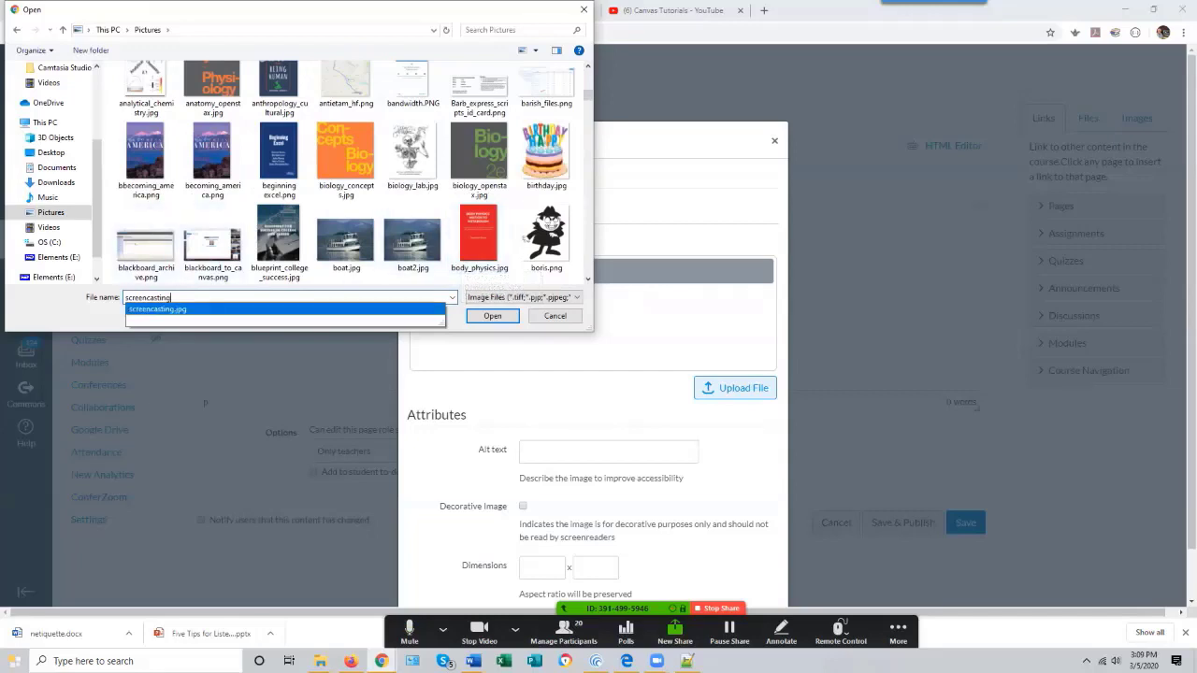
{"action": "key", "text": "Return"}
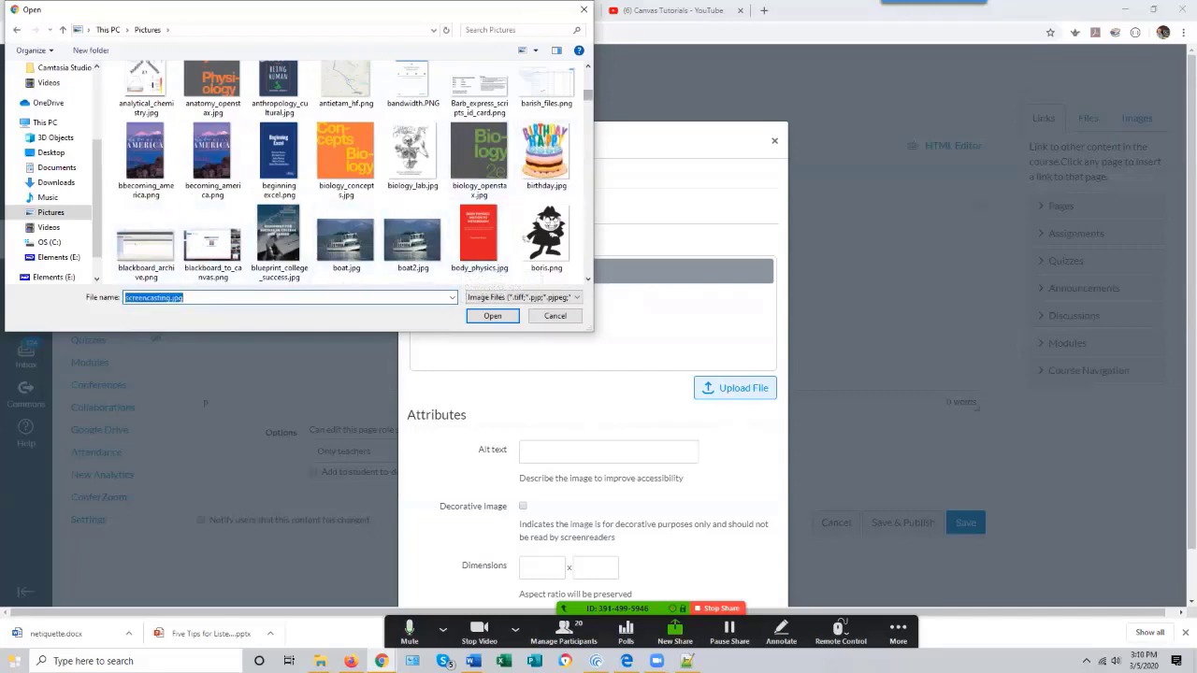
{"action": "scroll", "coordinate": [468, 84], "scroll_direction": "down", "scroll_amount": 3}
{"action": "scroll", "coordinate": [463, 82], "scroll_direction": "down", "scroll_amount": 10}
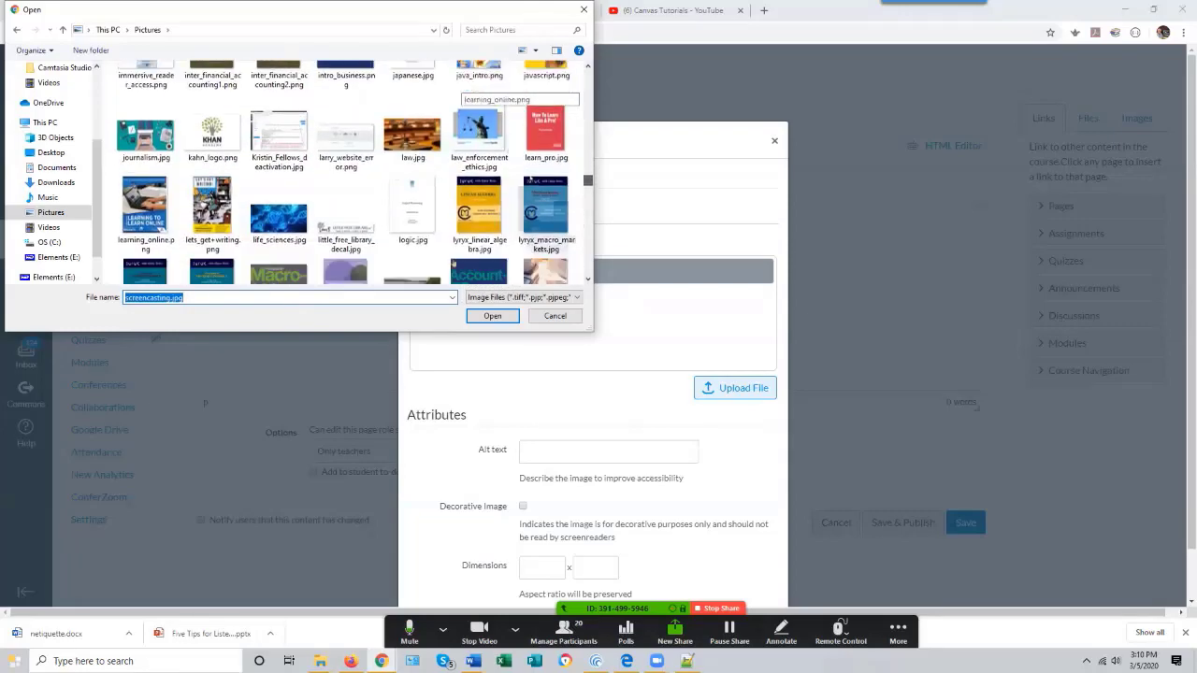
{"action": "scroll", "coordinate": [453, 204], "scroll_direction": "down", "scroll_amount": 5}
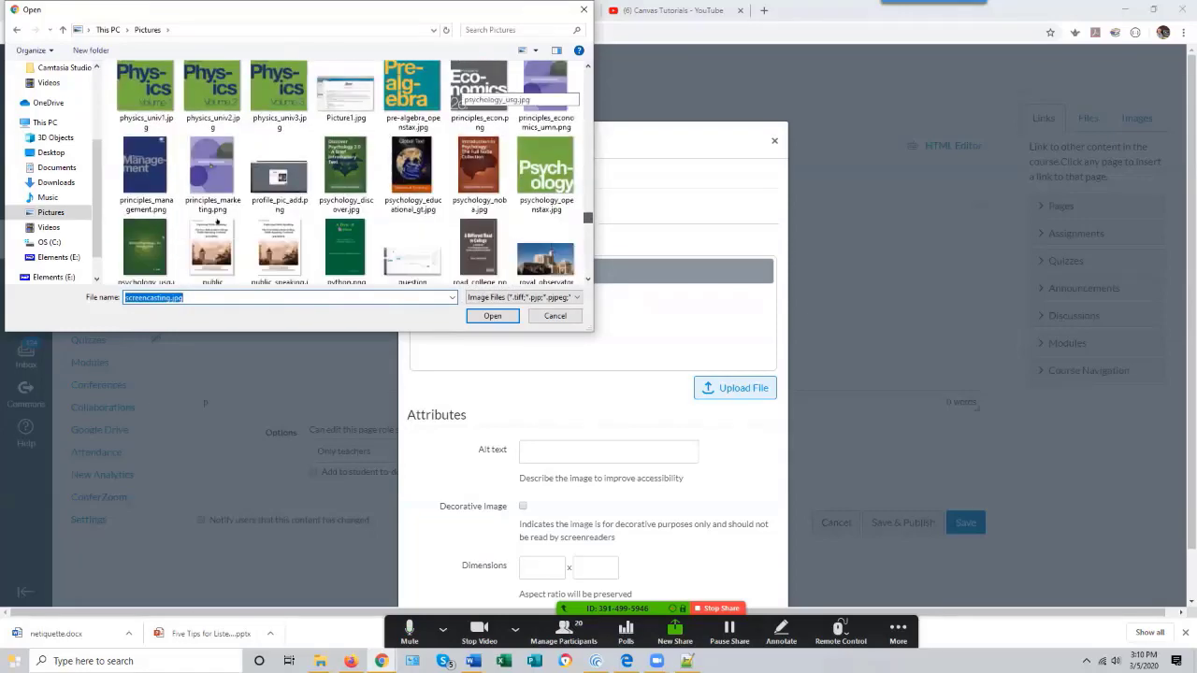
{"action": "scroll", "coordinate": [217, 221], "scroll_direction": "down", "scroll_amount": 5}
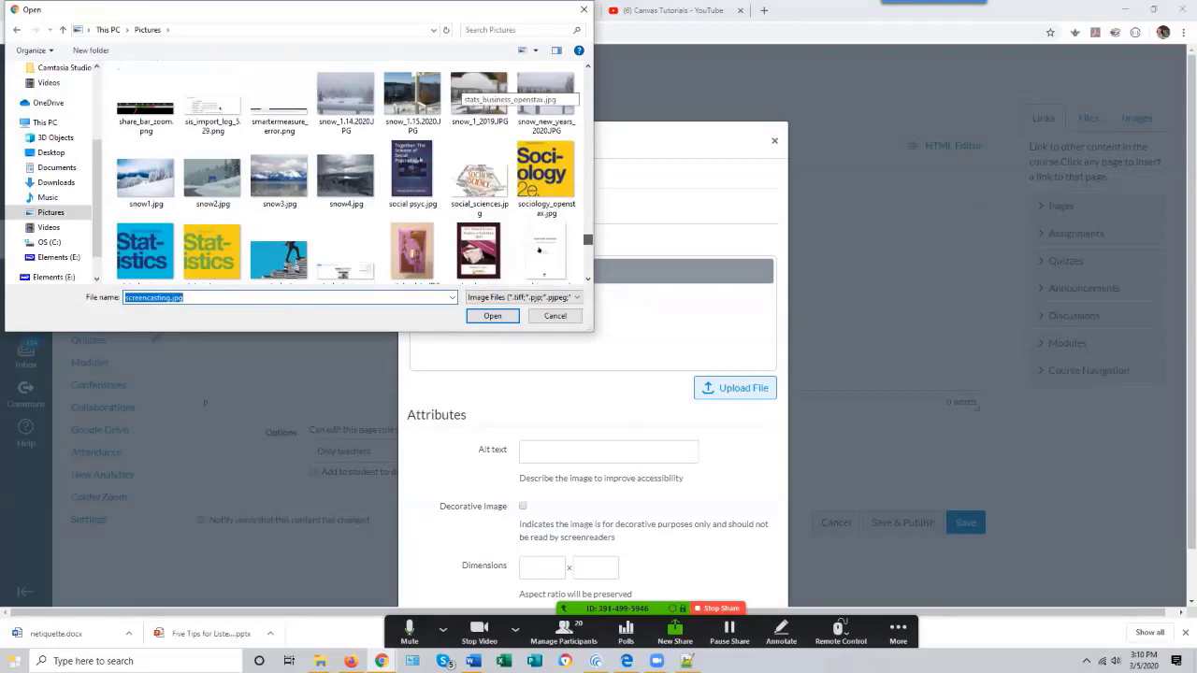
{"action": "scroll", "coordinate": [539, 249], "scroll_direction": "up", "scroll_amount": 3}
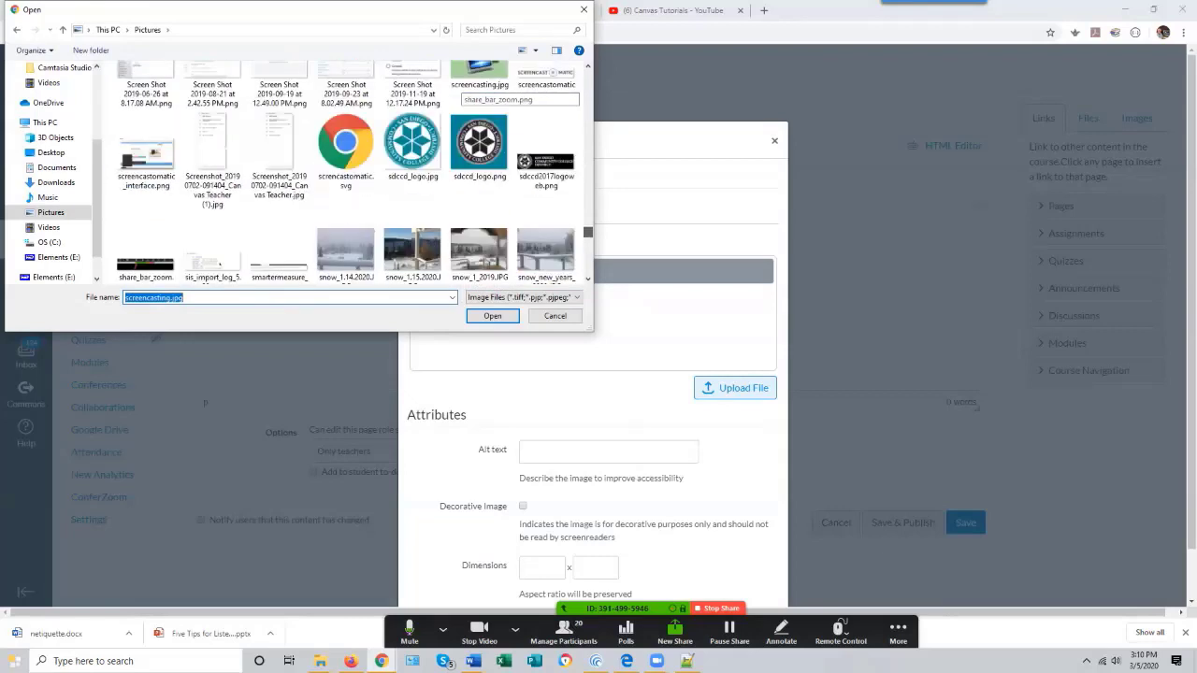
{"action": "scroll", "coordinate": [479, 168], "scroll_direction": "up", "scroll_amount": 2}
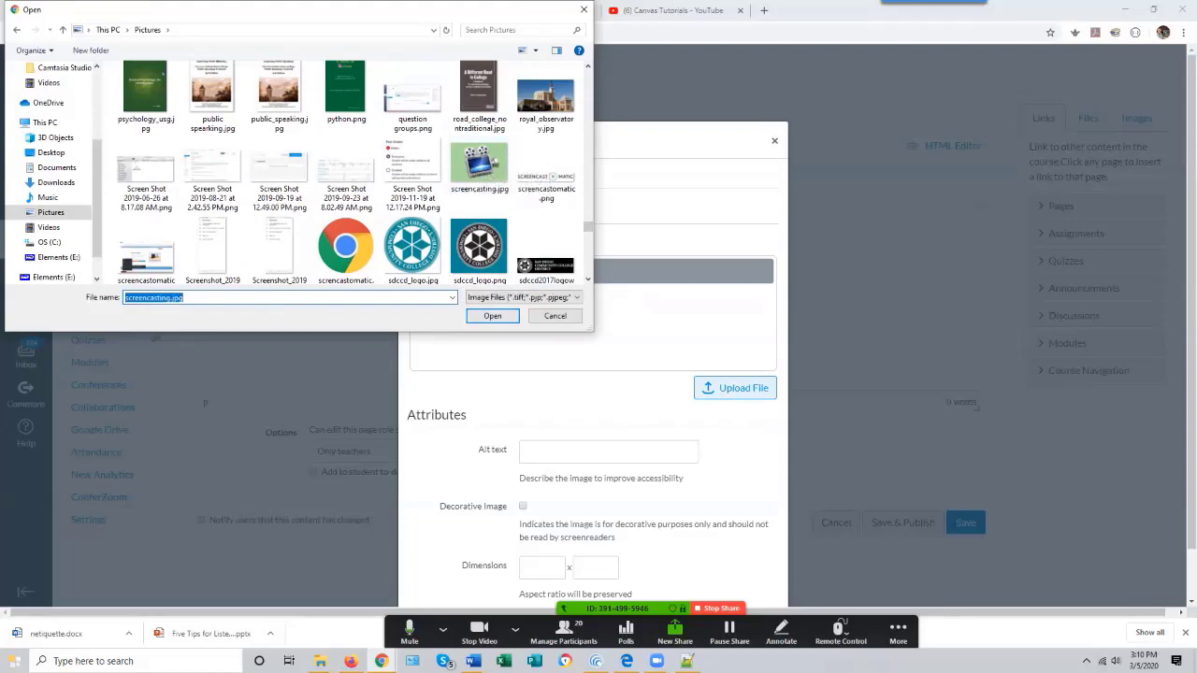
{"action": "left_click", "coordinate": [492, 316]}
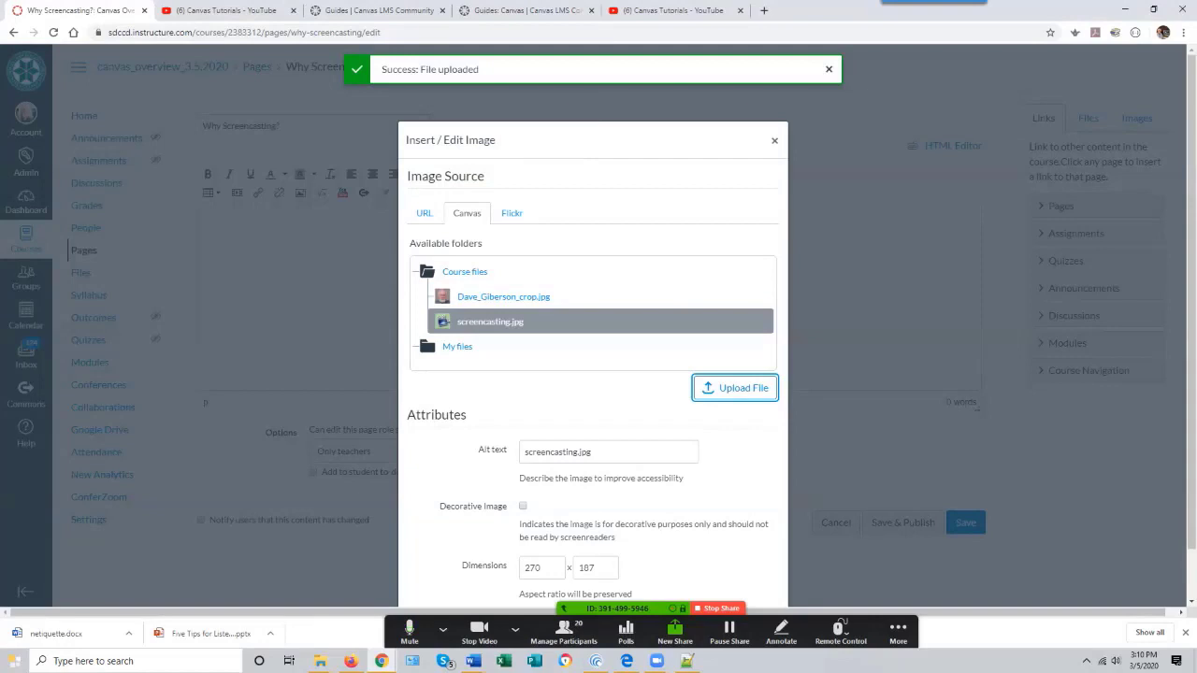
- Set the image's alt text to "Screencasting Icon" and insert it into the page
{"action": "key", "text": "Tab"}
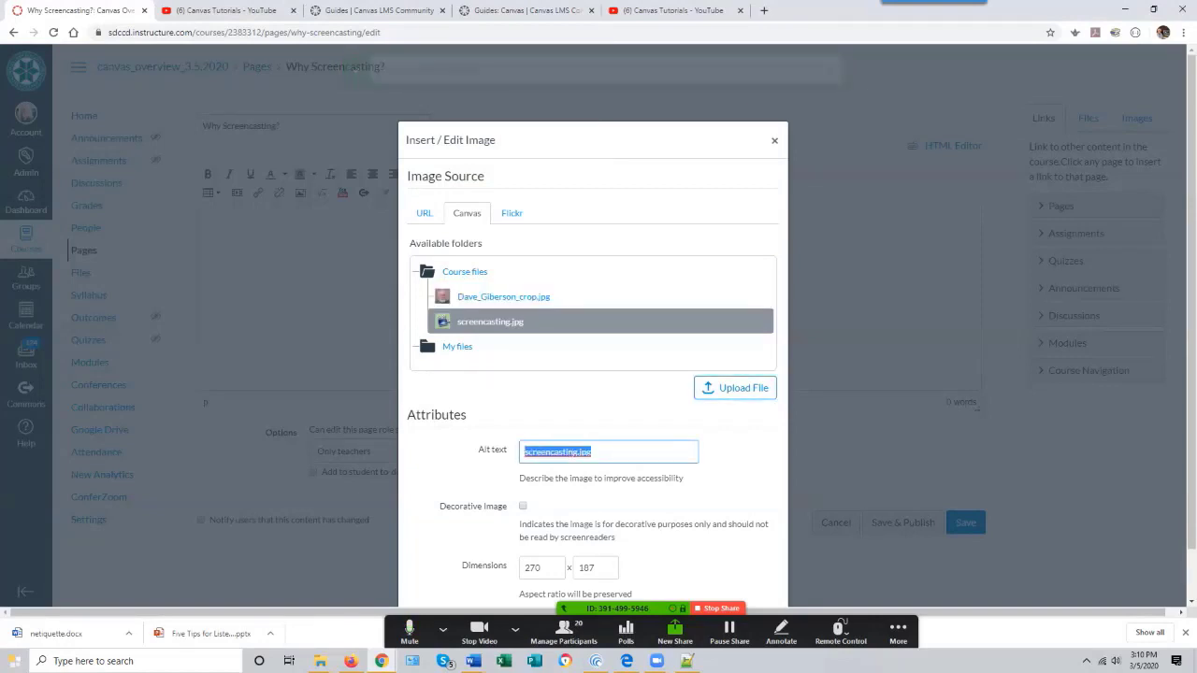
{"action": "type", "text": "Scree"}
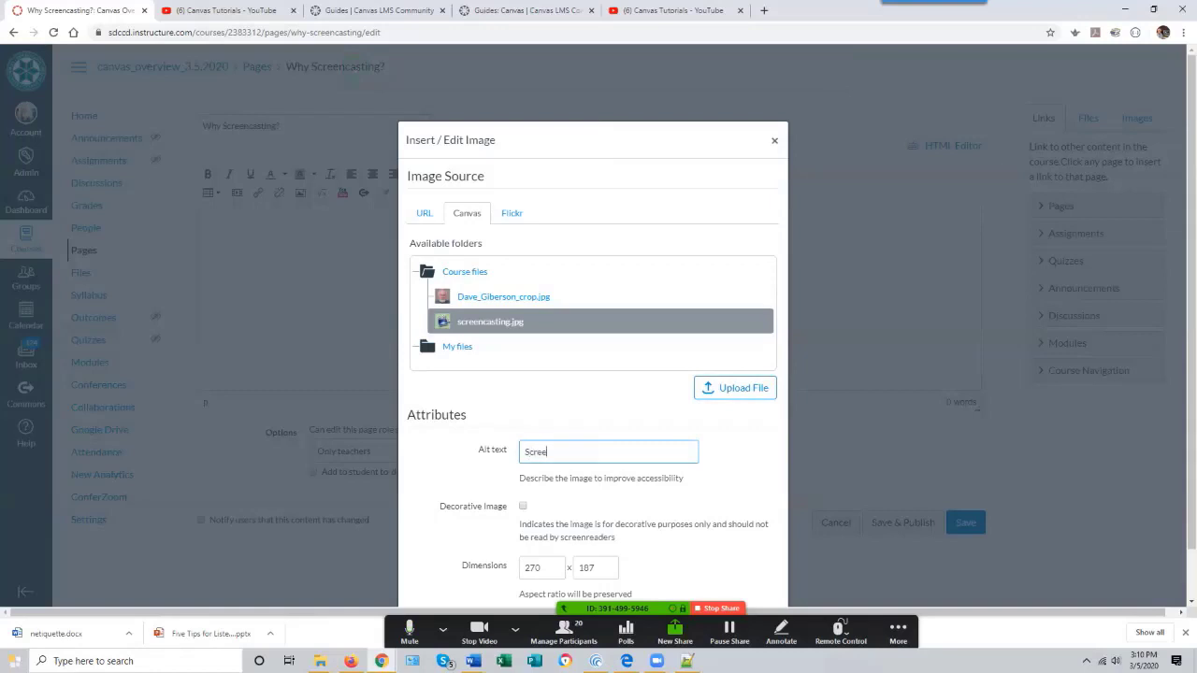
{"action": "type", "text": "ncasting Icon"}
{"action": "scroll", "coordinate": [599, 374], "scroll_direction": "down", "scroll_amount": 1}
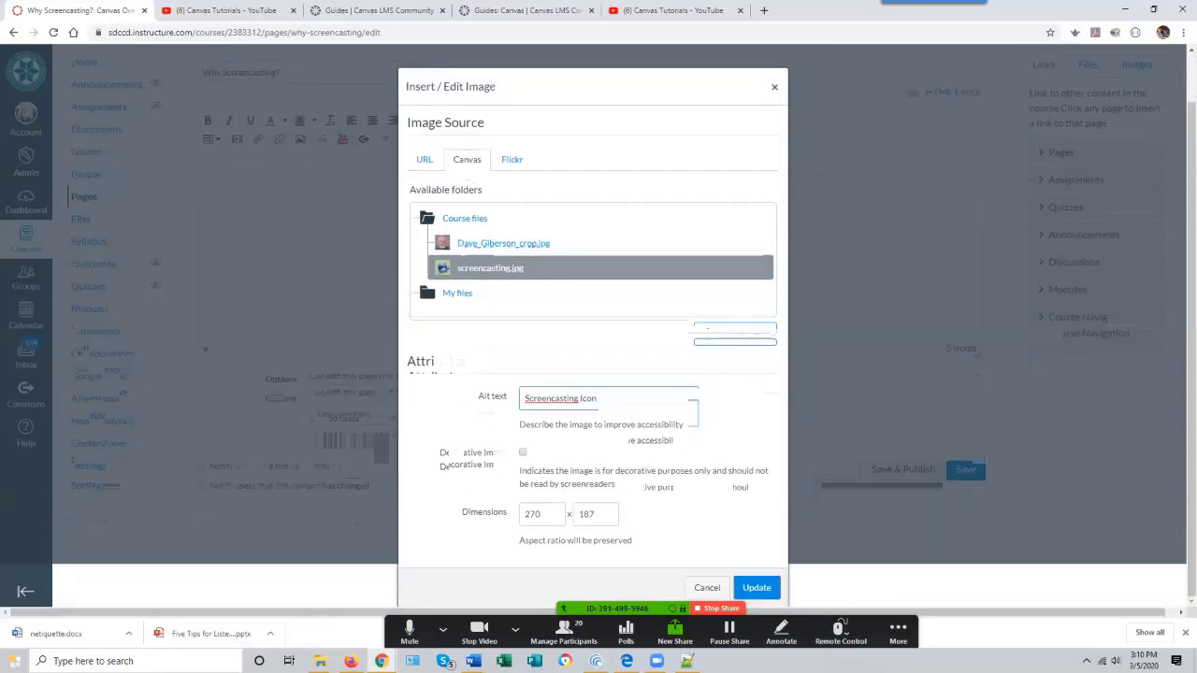
{"action": "left_click", "coordinate": [756, 588]}
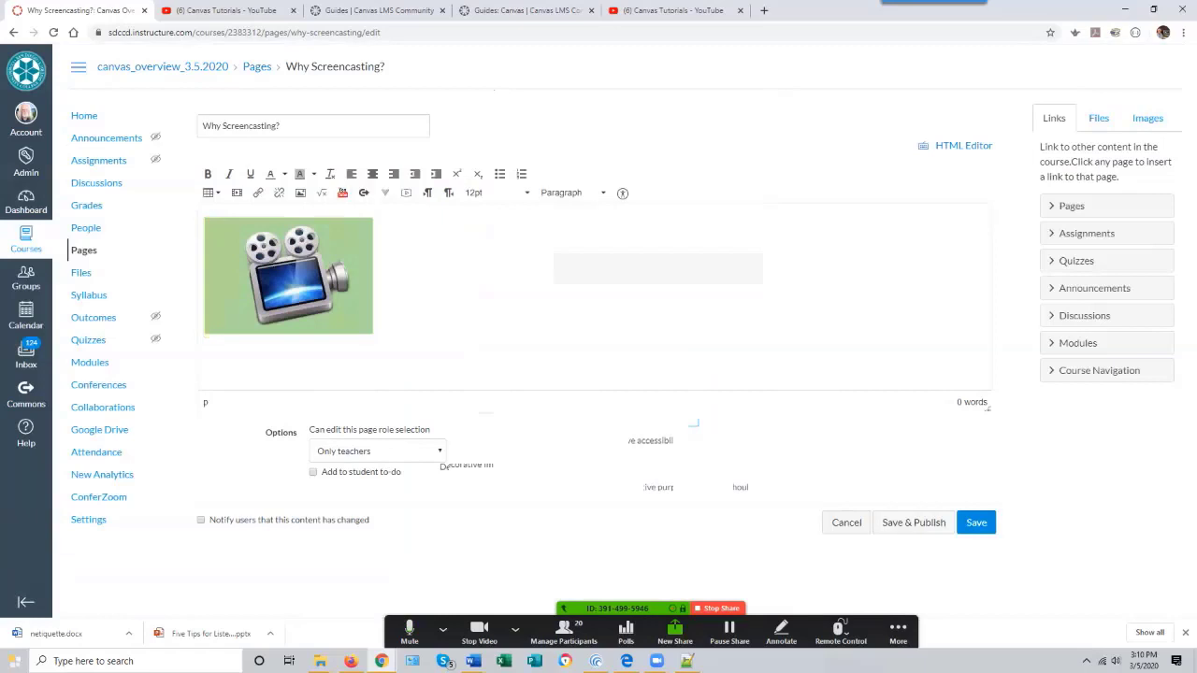
- Center-align the screencasting image on the page
{"action": "left_click", "coordinate": [372, 174]}
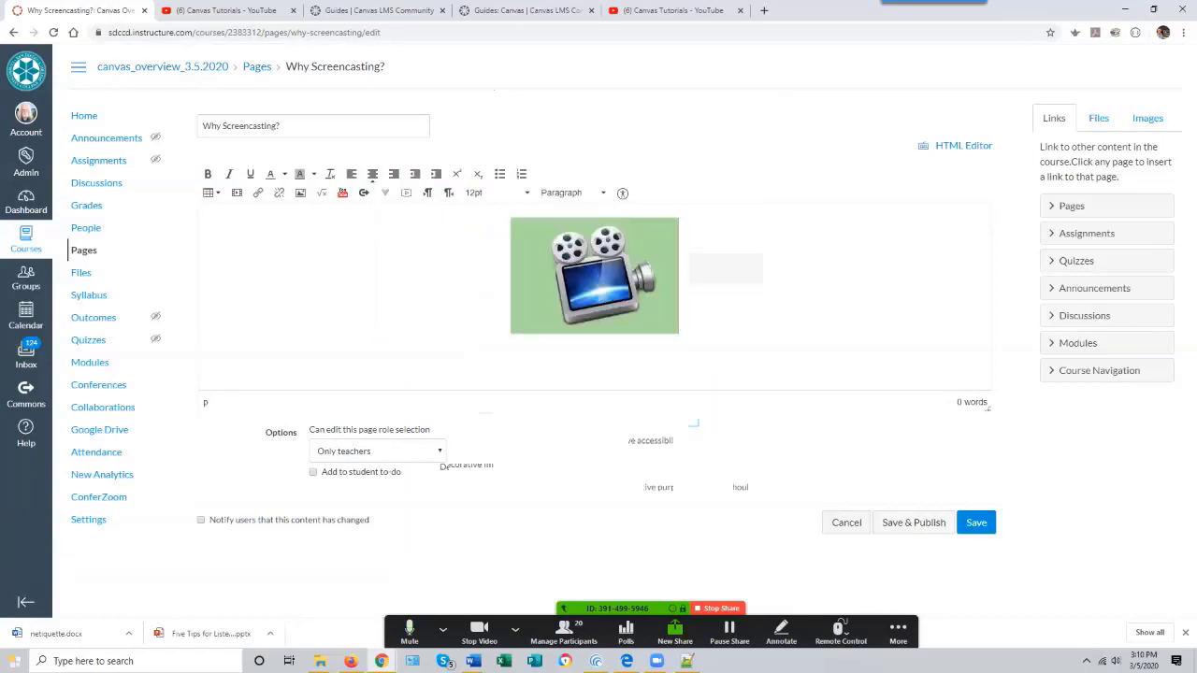
{"action": "left_click", "coordinate": [394, 174]}
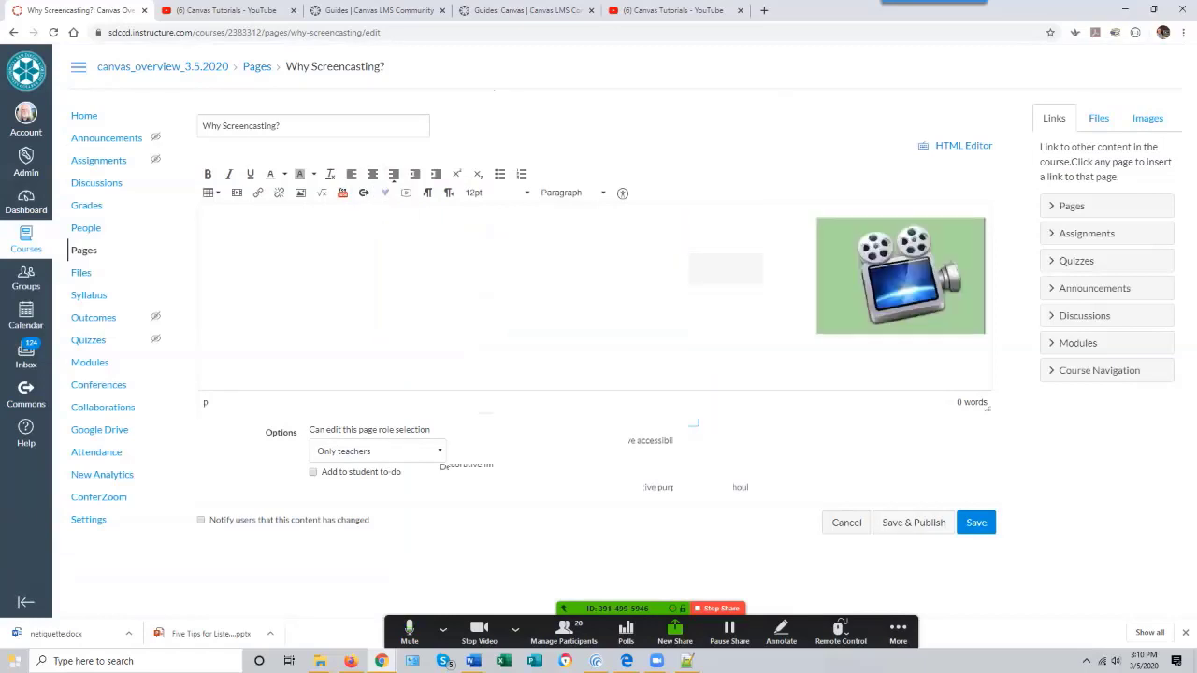
{"action": "left_click", "coordinate": [372, 174]}
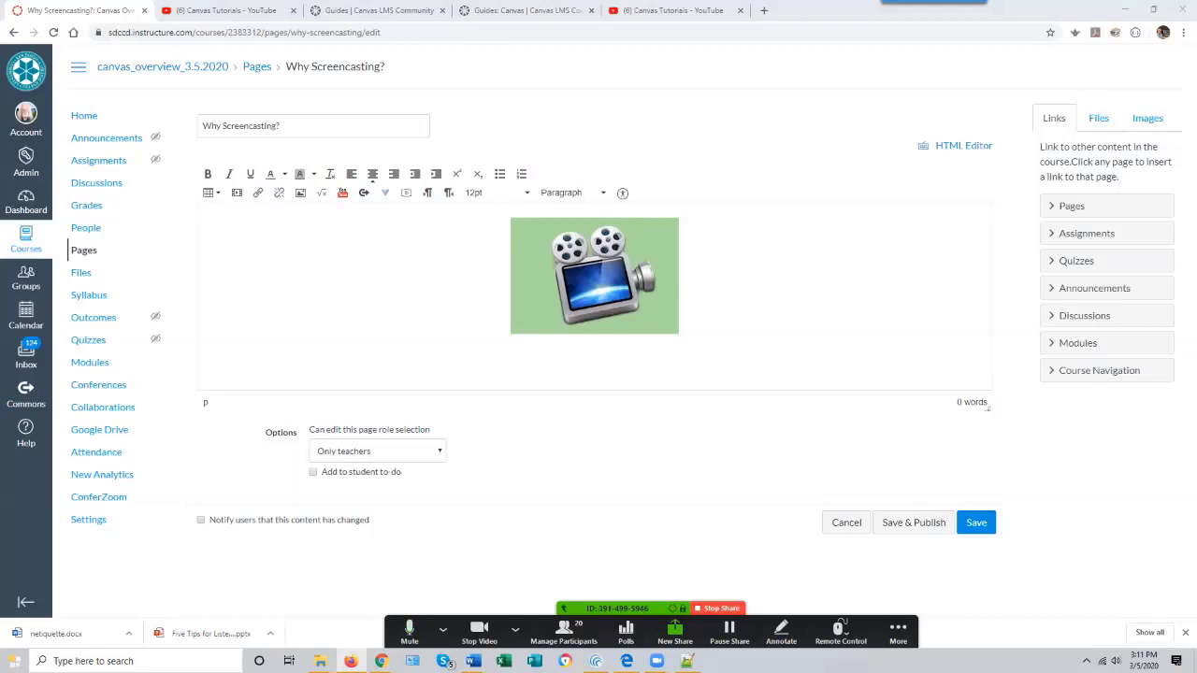
{"action": "left_click", "coordinate": [595, 348]}
{"action": "type", "text": "A"}
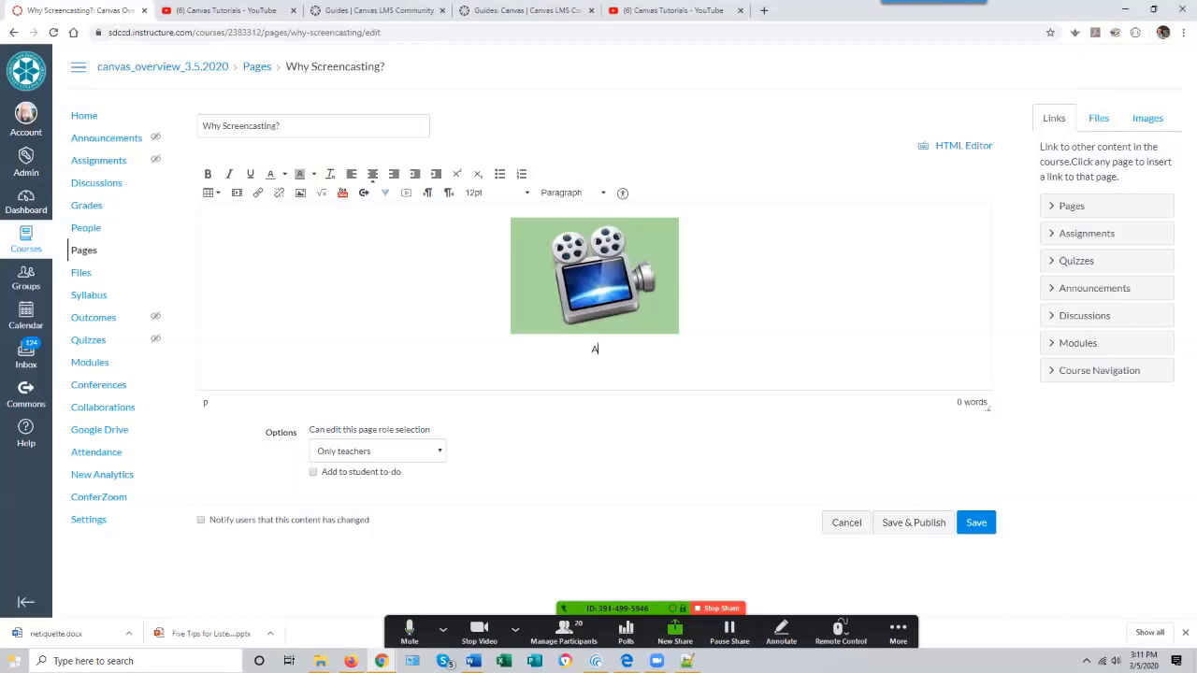
{"action": "type", "text": " MOntage"}
{"action": "key", "text": "BackSpace"}
{"action": "key", "text": "BackSpace"}
{"action": "key", "text": "BackSpace"}
{"action": "key", "text": "BackSpace"}
{"action": "key", "text": "BackSpace"}
{"action": "key", "text": "BackSpace"}
{"action": "key", "text": "BackSpace"}
{"action": "key", "text": "BackSpace"}
{"action": "key", "text": "BackSpace"}
{"action": "key", "text": "BackSpace"}
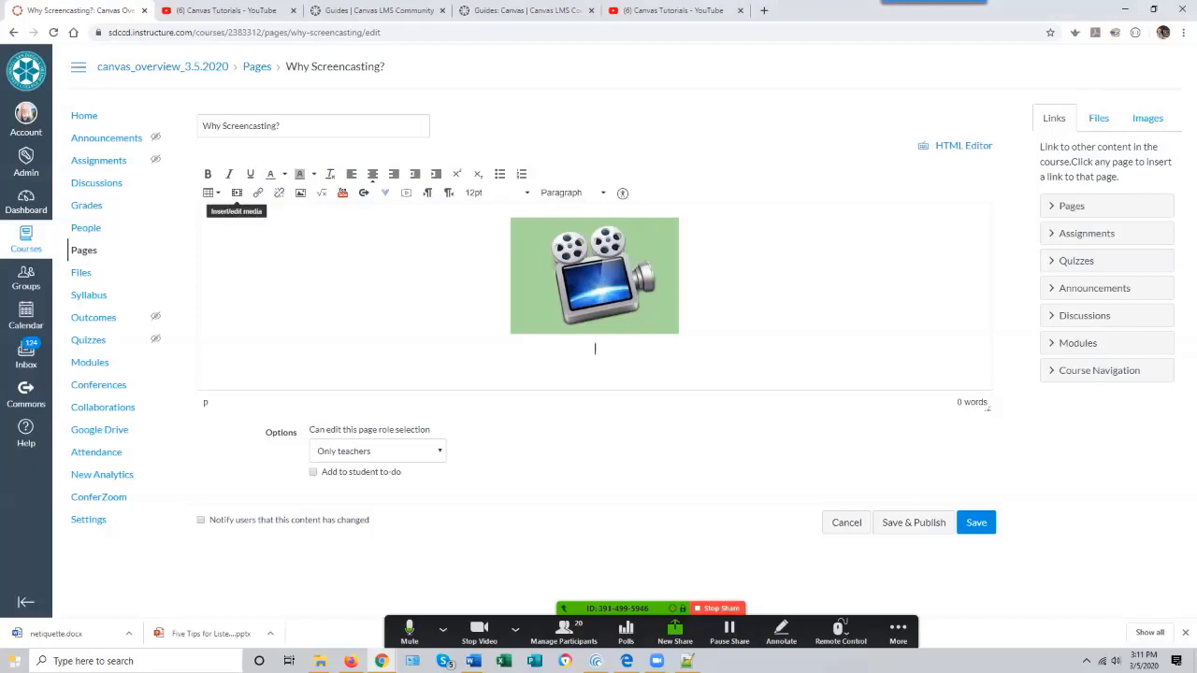
- Embed the YouTube screencasting tutorial video below the image by pasting its embed code into the page
{"action": "left_click", "coordinate": [236, 193]}
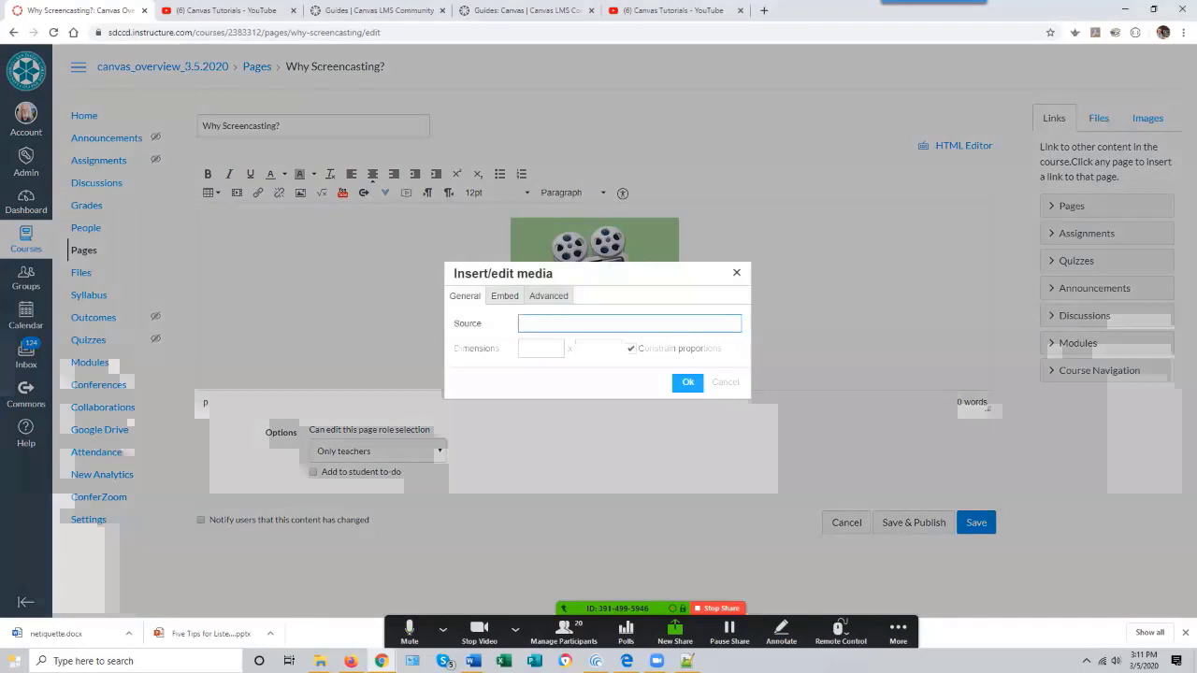
{"action": "left_click", "coordinate": [505, 295]}
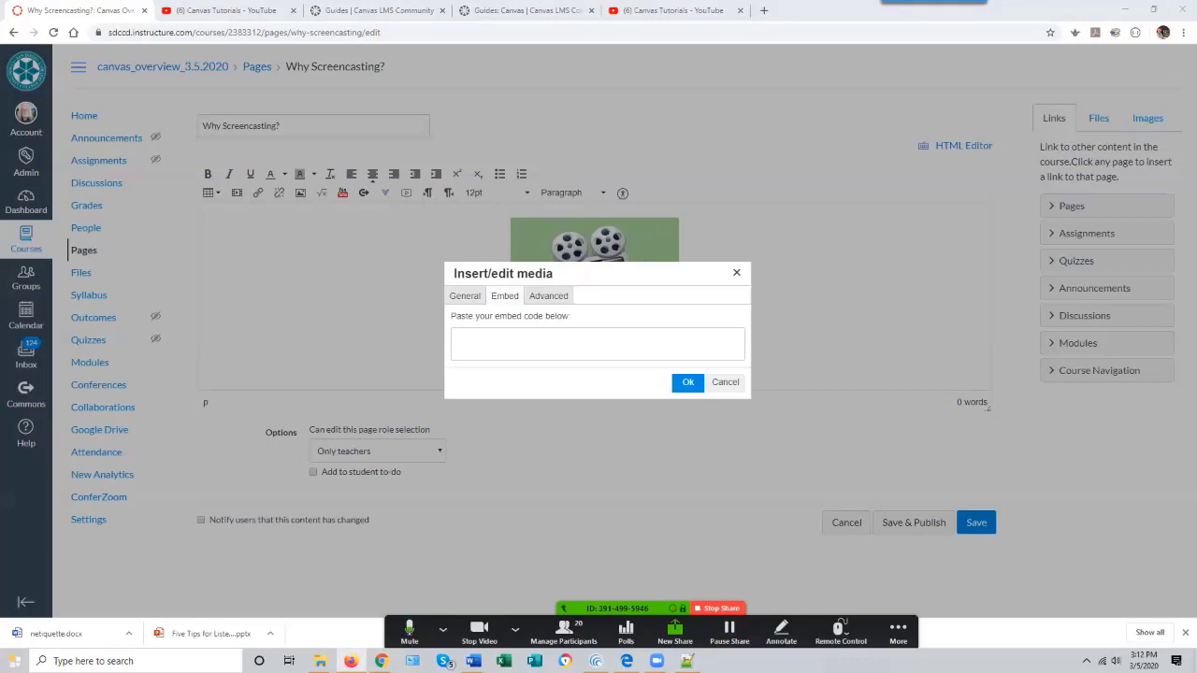
{"action": "left_click", "coordinate": [454, 338]}
{"action": "type", "text": "<iframe width=\"560\" height=\"315\" src=\"https://www.youtube.com/embed/60bpZG5oJwk\" frameborder=\"0\" allow=\"accelerometer; autoplay; encrypted-media; gyroscope; picture-in-picture\" allowfullscreen></iframe>"}
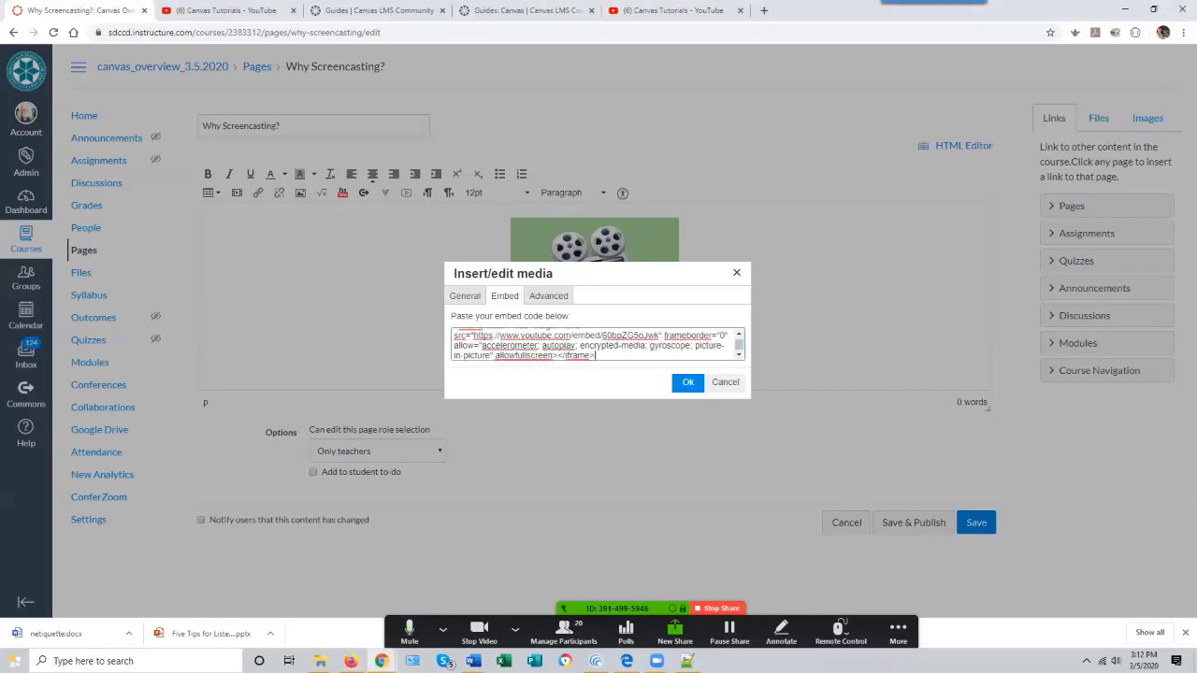
{"action": "left_click", "coordinate": [688, 383]}
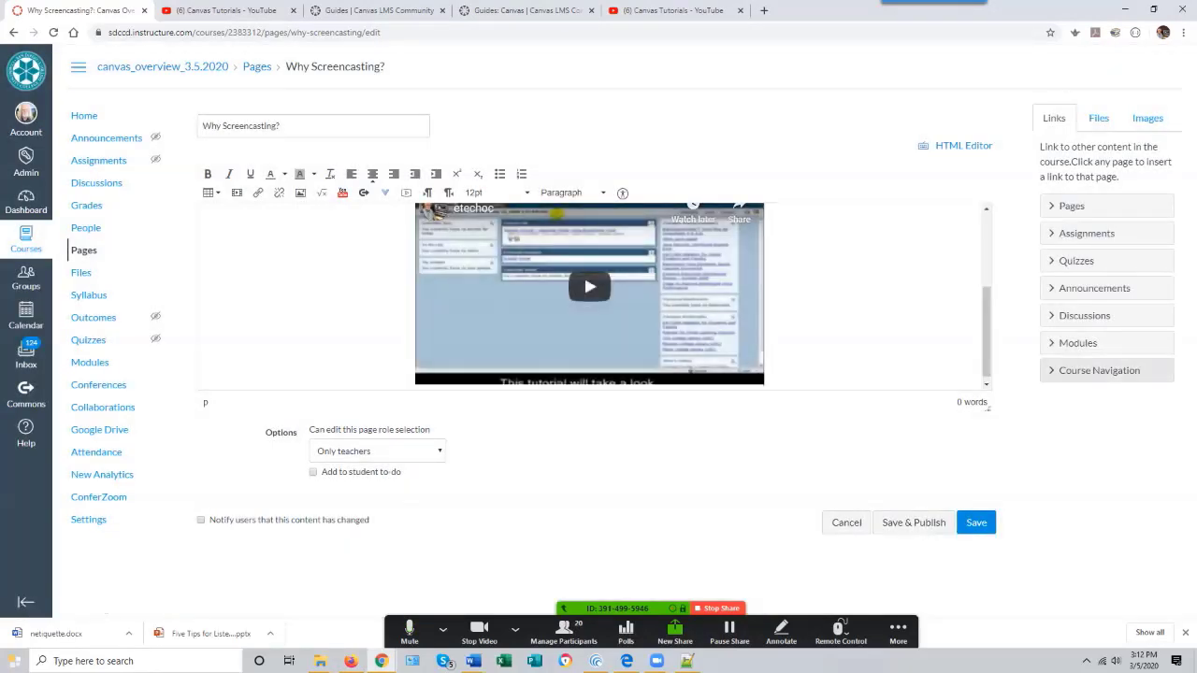
{"action": "scroll", "coordinate": [590, 296], "scroll_direction": "up", "scroll_amount": 3}
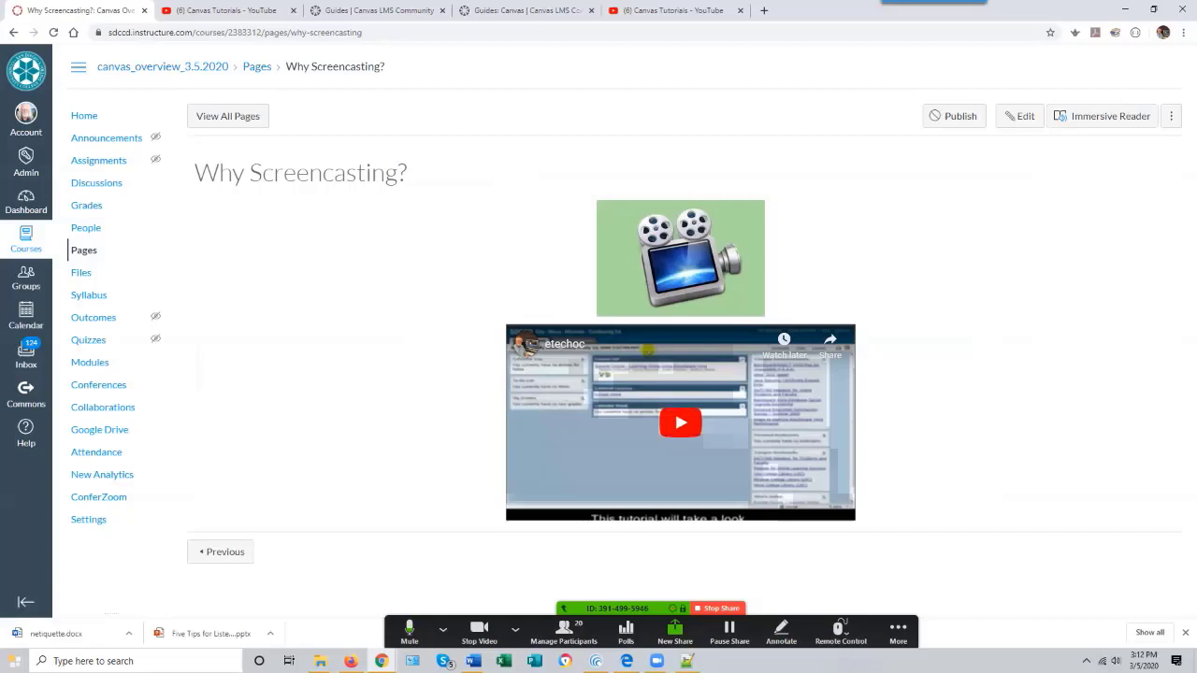
- Play the embedded video on the saved page to test it, toggling captions and pausing playback
{"action": "left_click", "coordinate": [680, 423]}
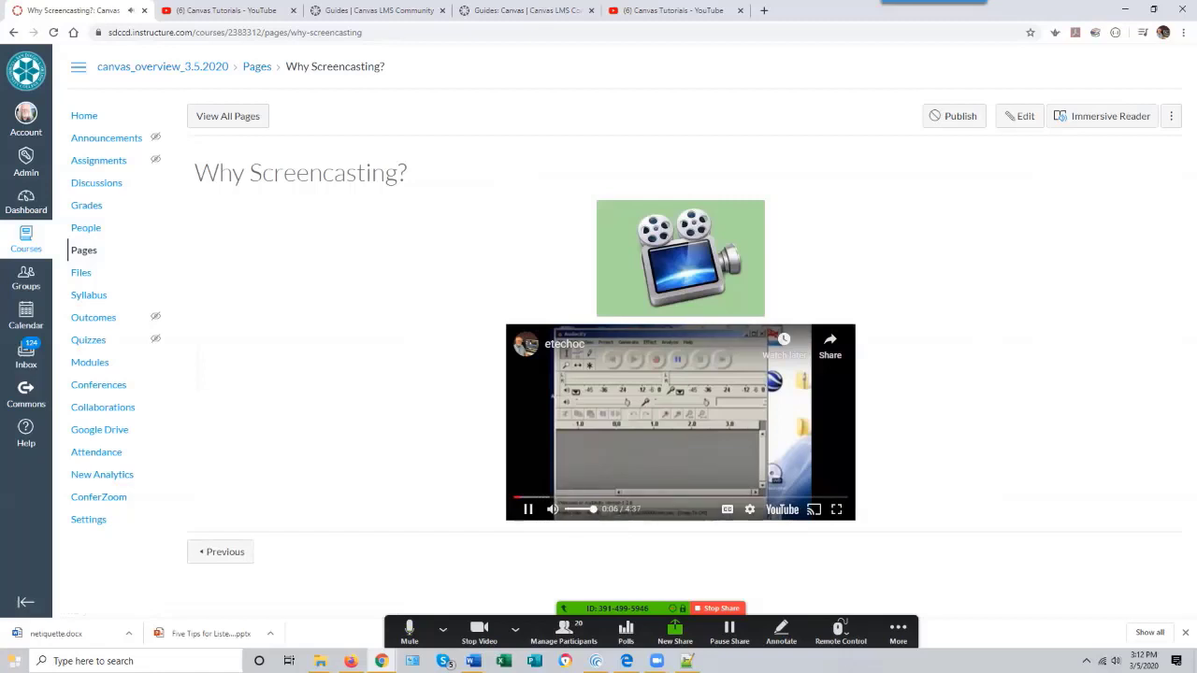
{"action": "left_click", "coordinate": [728, 509]}
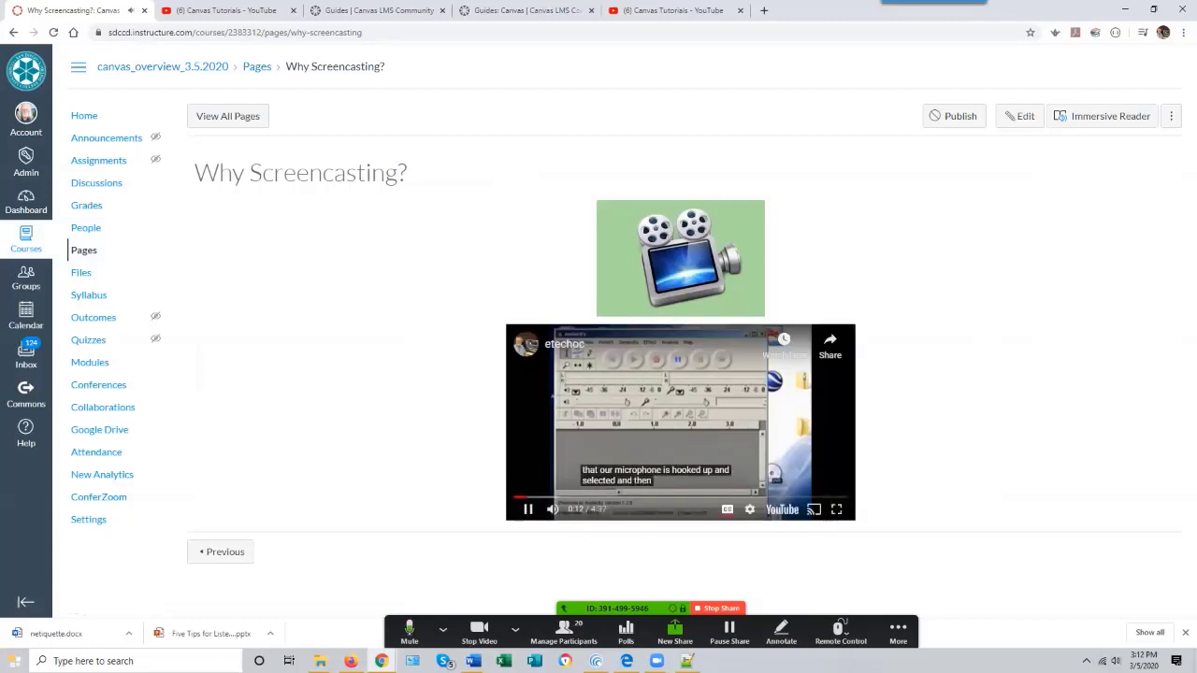
{"action": "key", "text": "space"}
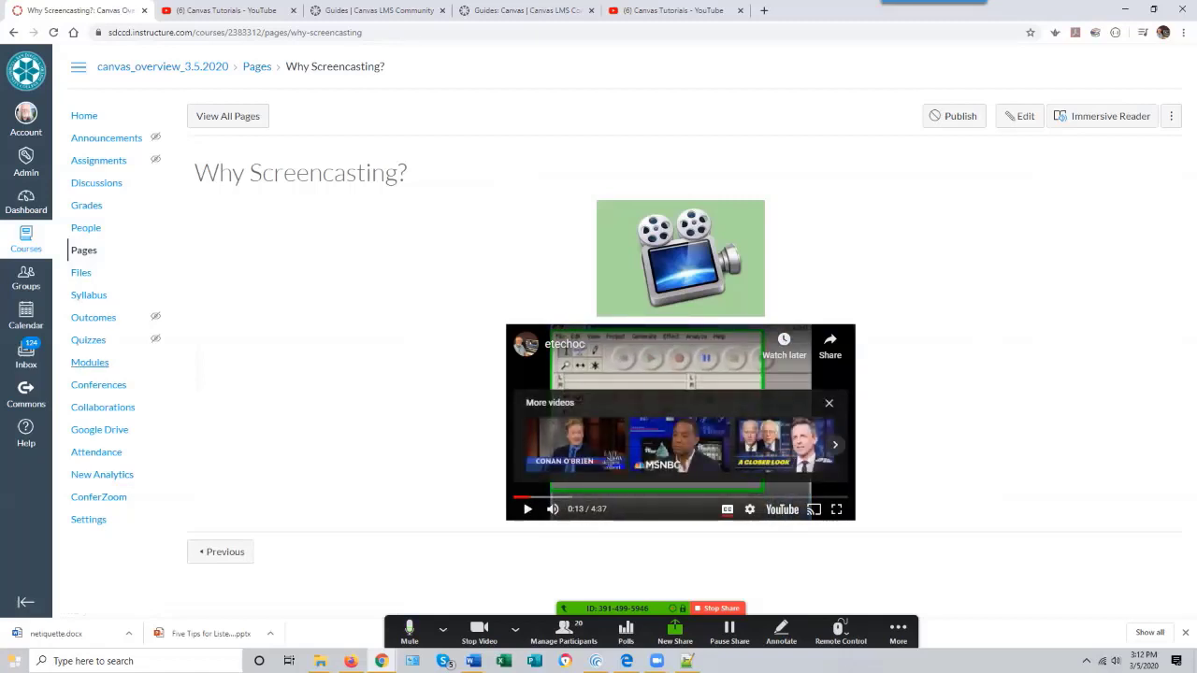
- Add a new page named "Reading Assignment" to Module 1 - Why Screencasting?
{"action": "left_click", "coordinate": [90, 362]}
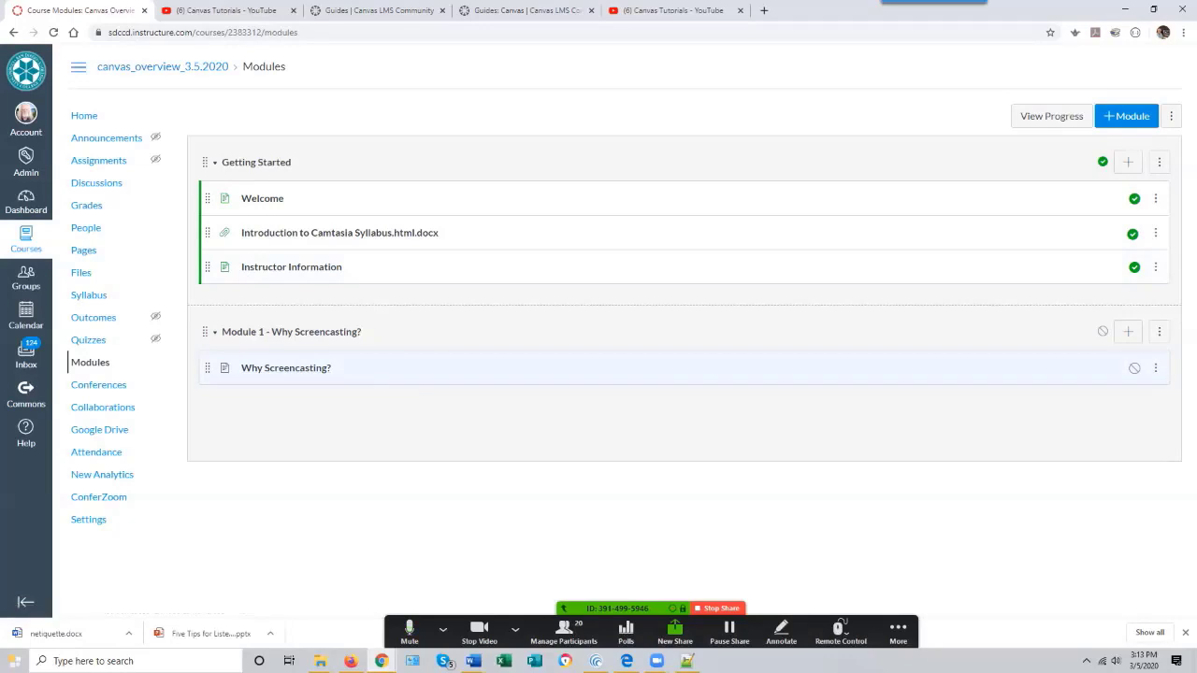
{"action": "left_click", "coordinate": [1128, 331]}
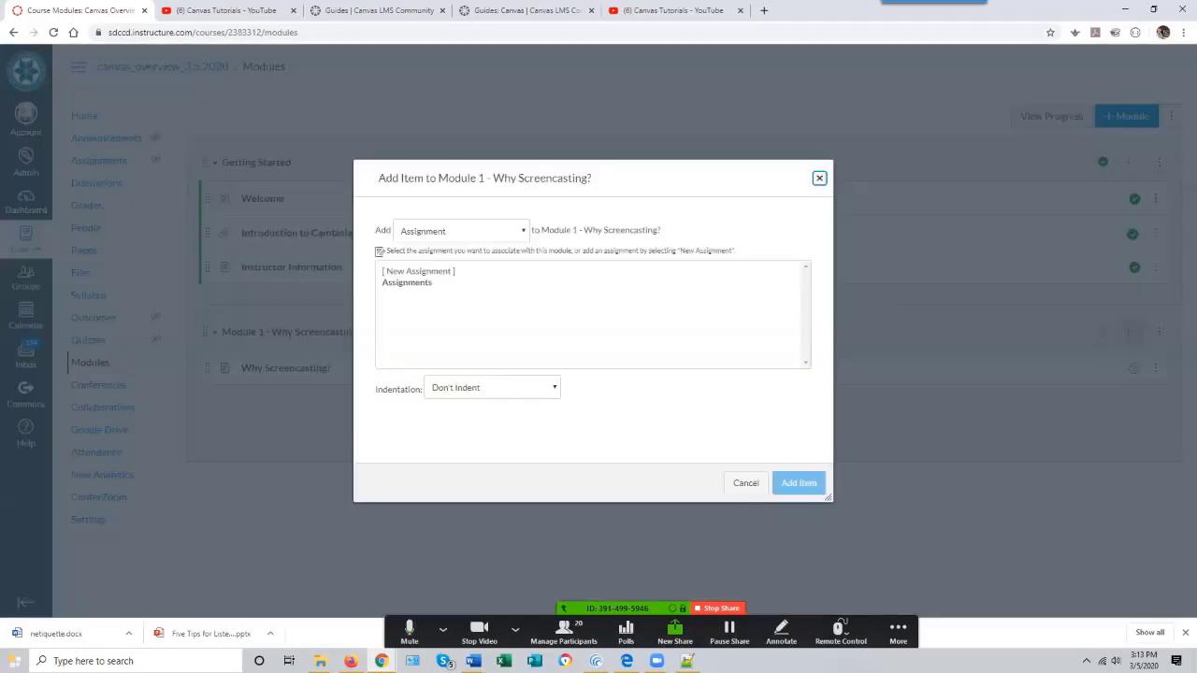
{"action": "key", "text": "Escape"}
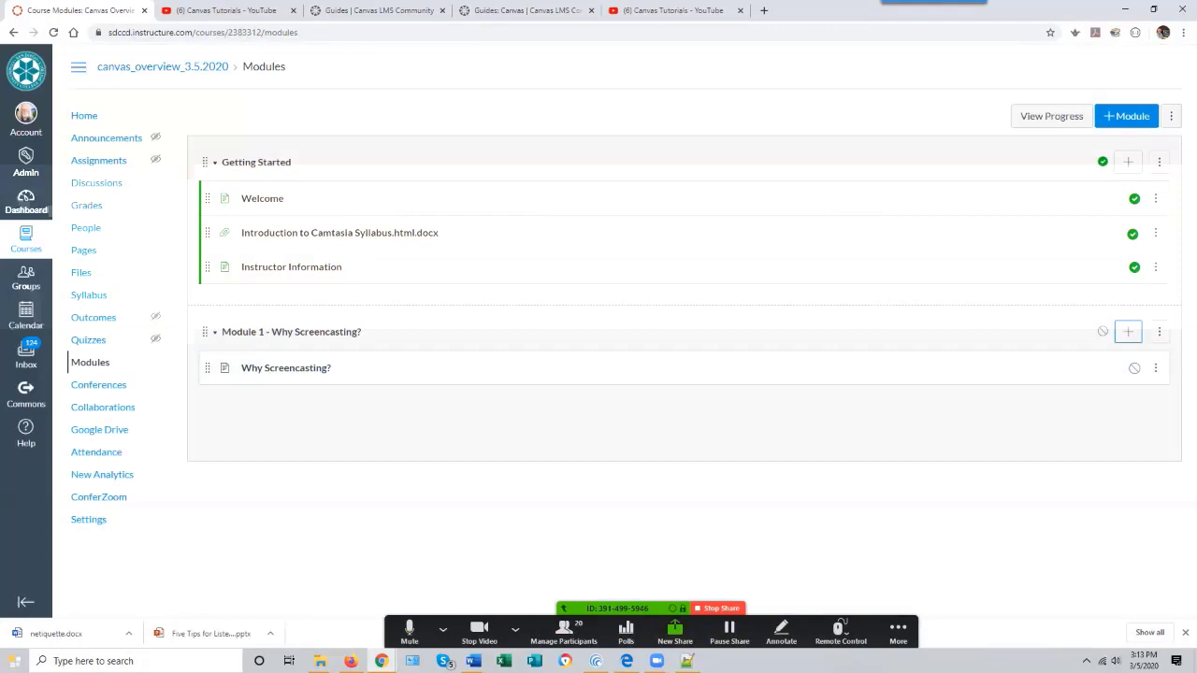
{"action": "left_click", "coordinate": [1128, 332]}
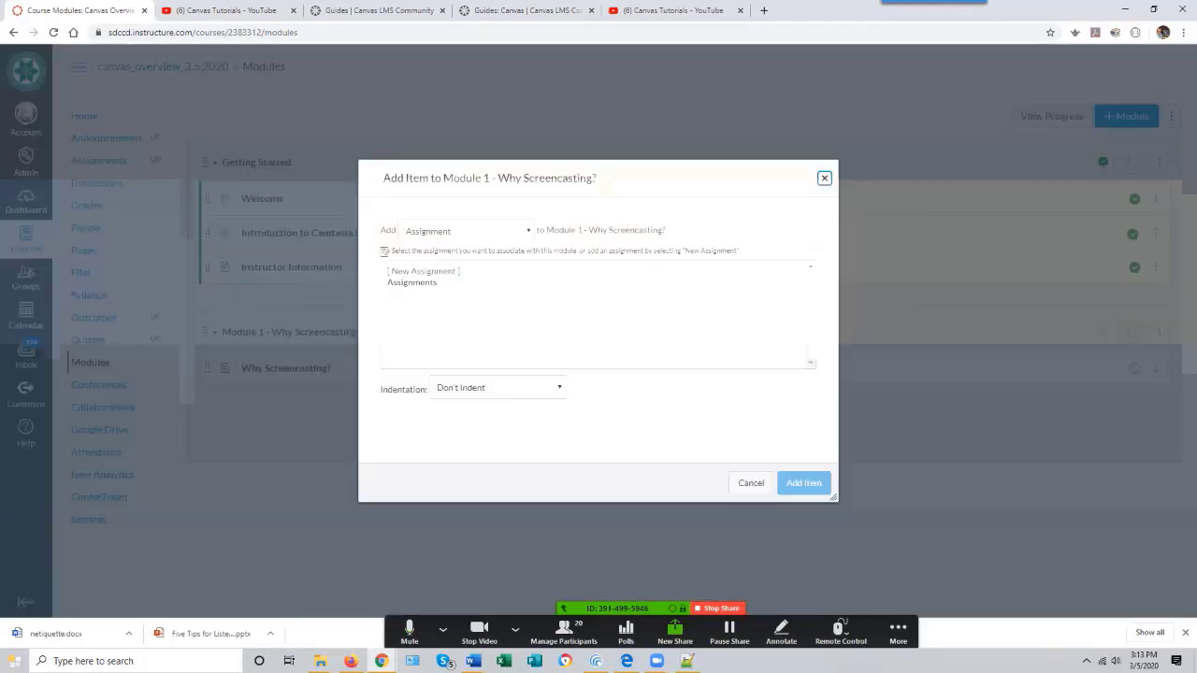
{"action": "left_click", "coordinate": [467, 231]}
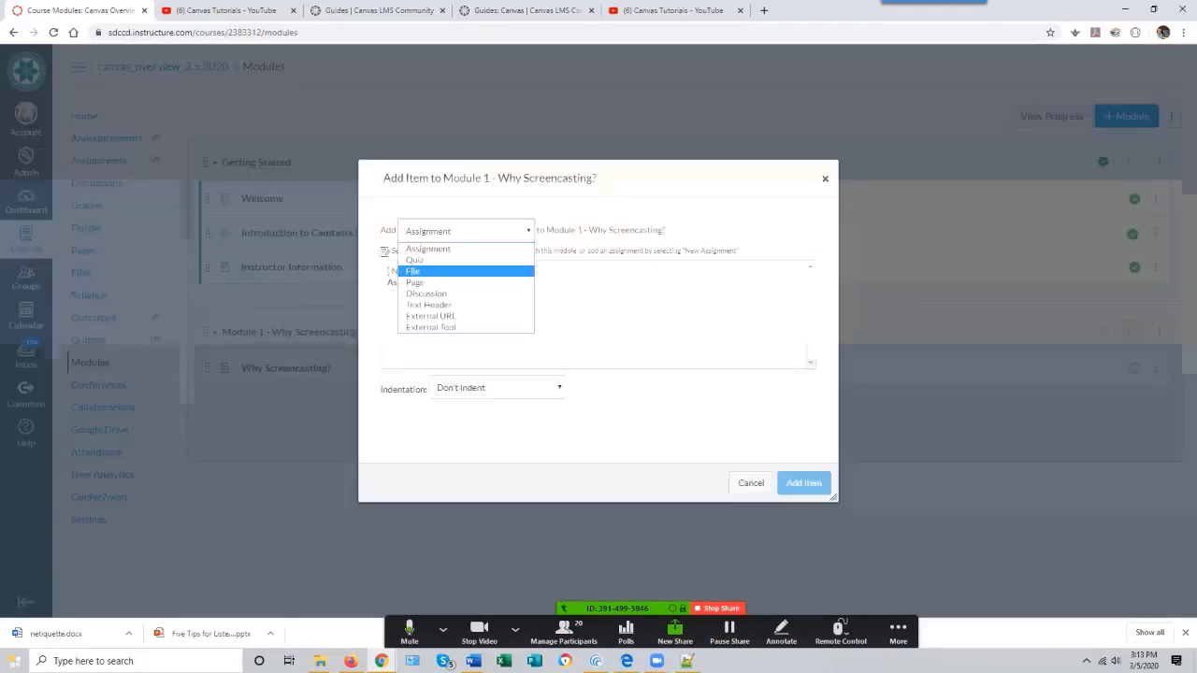
{"action": "left_click", "coordinate": [430, 283]}
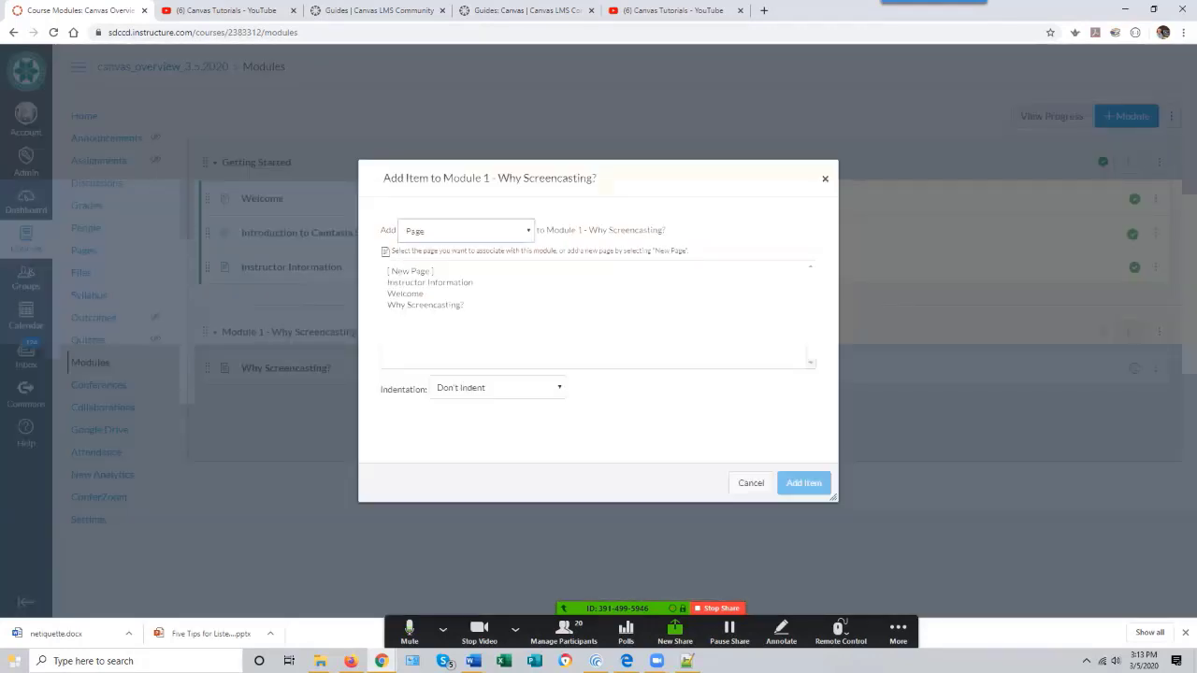
{"action": "left_click", "coordinate": [497, 391]}
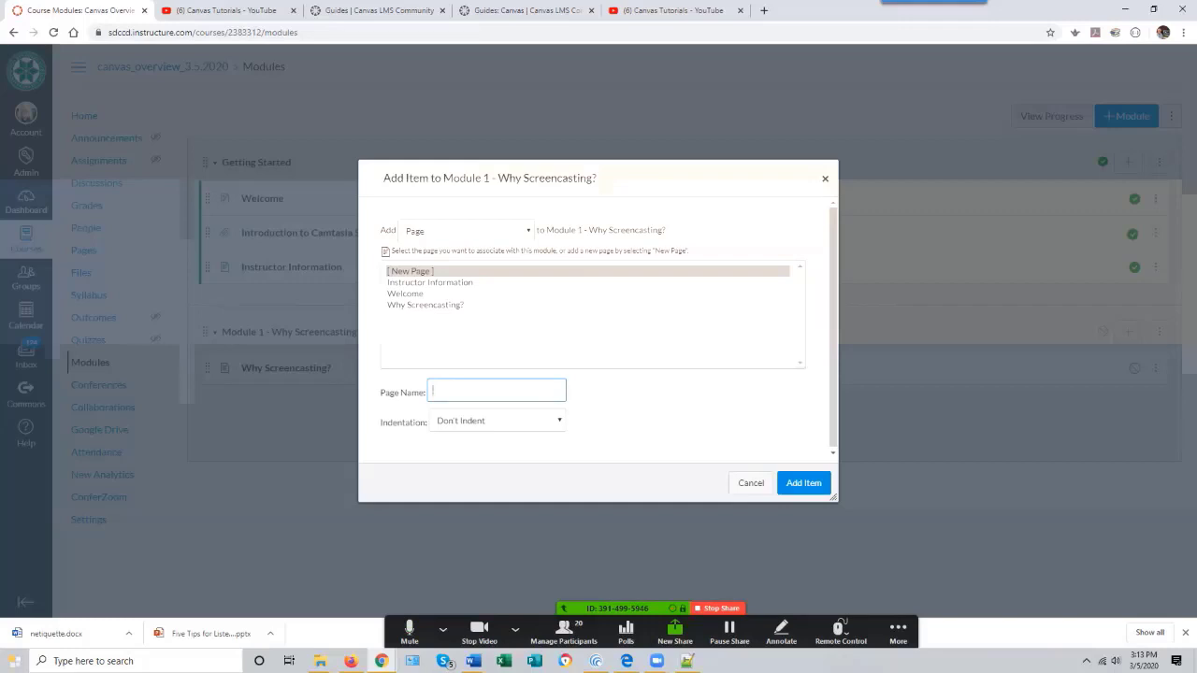
{"action": "type", "text": "Reading Assignment"}
{"action": "key", "text": "Return"}
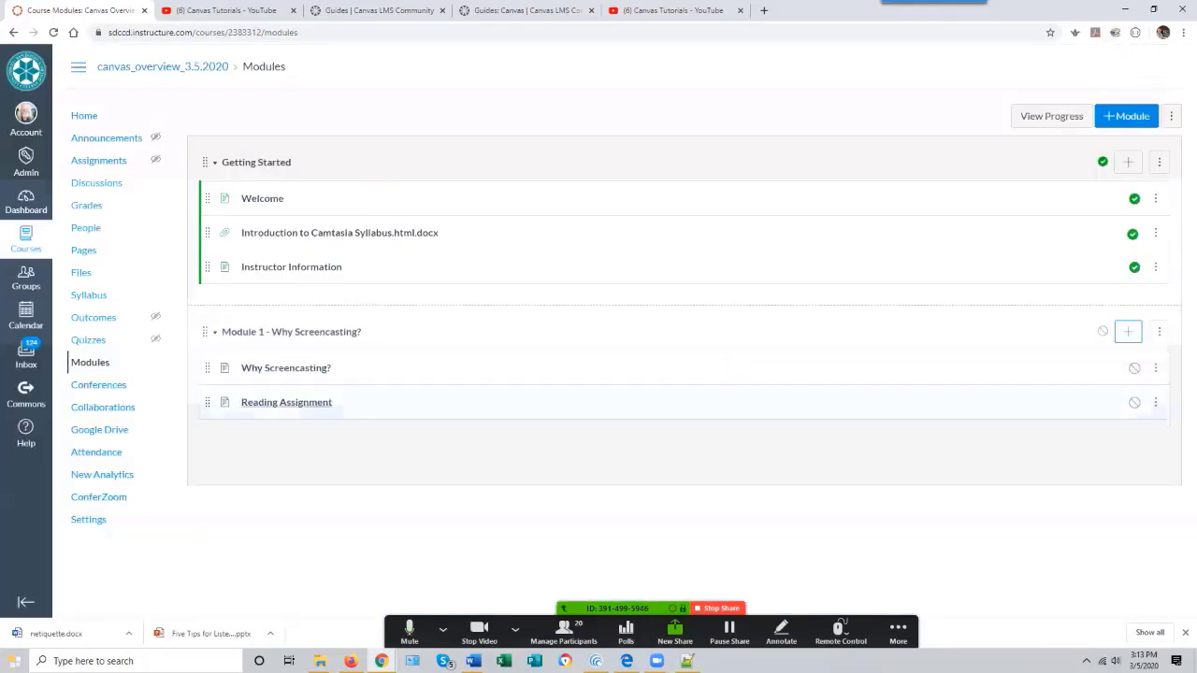
- Edit the Reading Assignment page to say "Read the first chapter in the textbook." and save it
{"action": "left_click", "coordinate": [286, 403]}
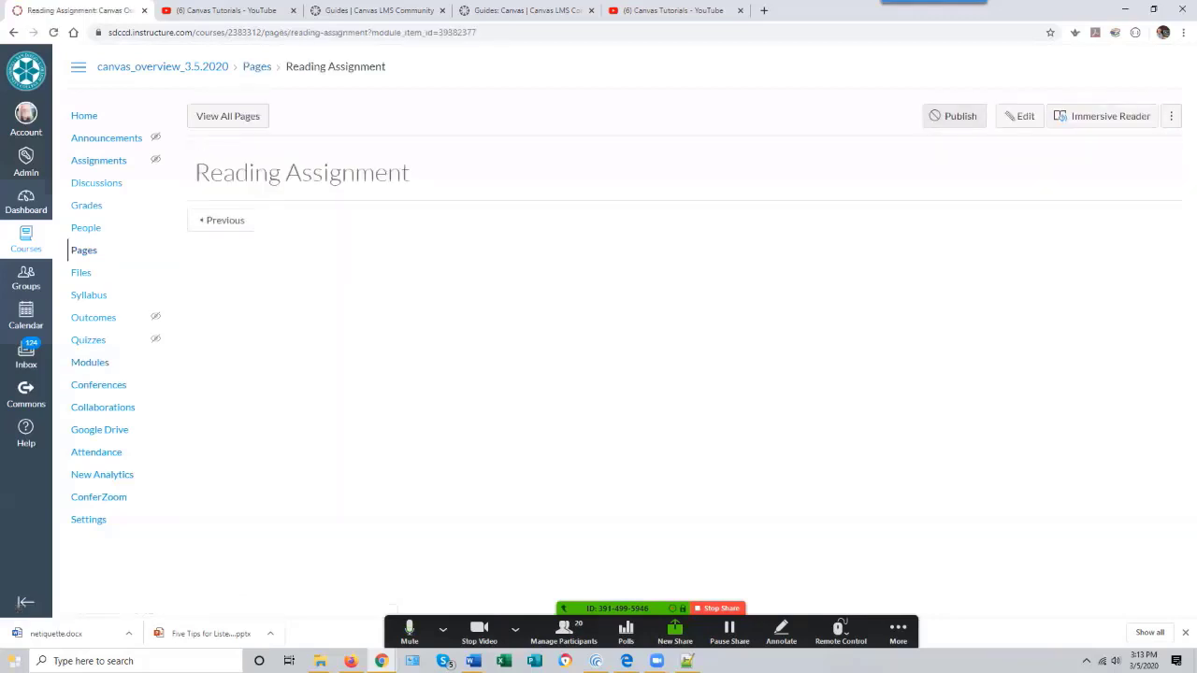
{"action": "left_click", "coordinate": [1020, 116]}
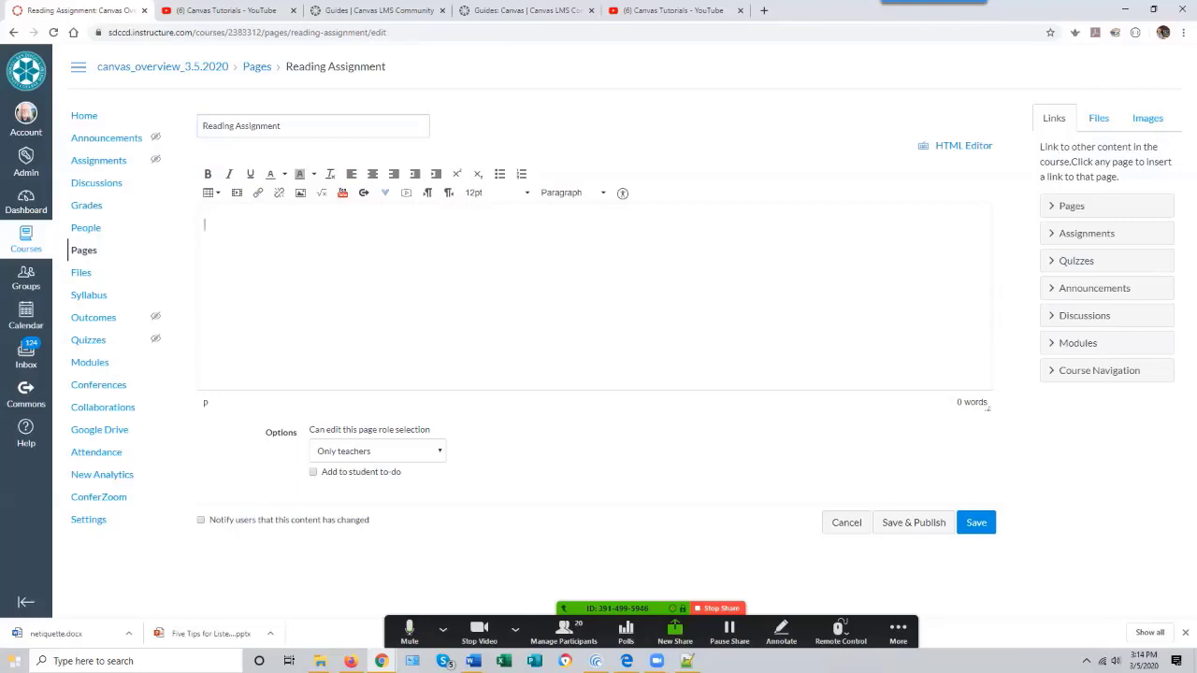
{"action": "type", "text": "R"}
{"action": "key", "text": "BackSpace"}
{"action": "type", "text": "Read he first chapter In the textb"}
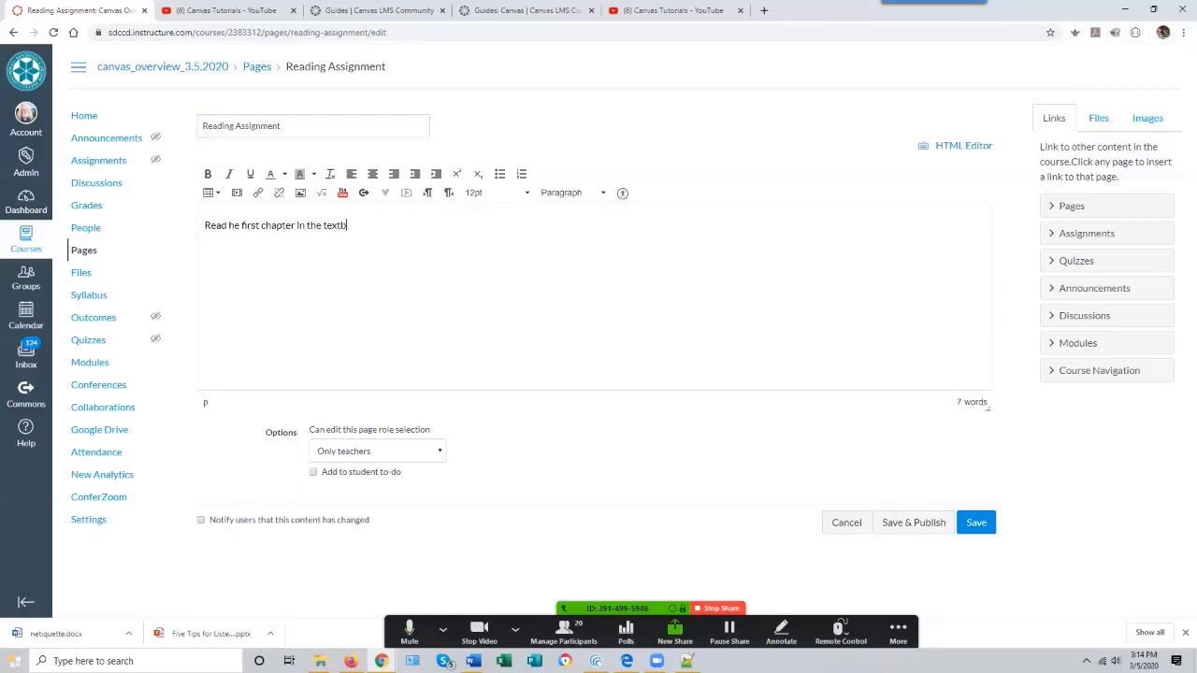
{"action": "type", "text": "ook."}
{"action": "type", "text": "t"}
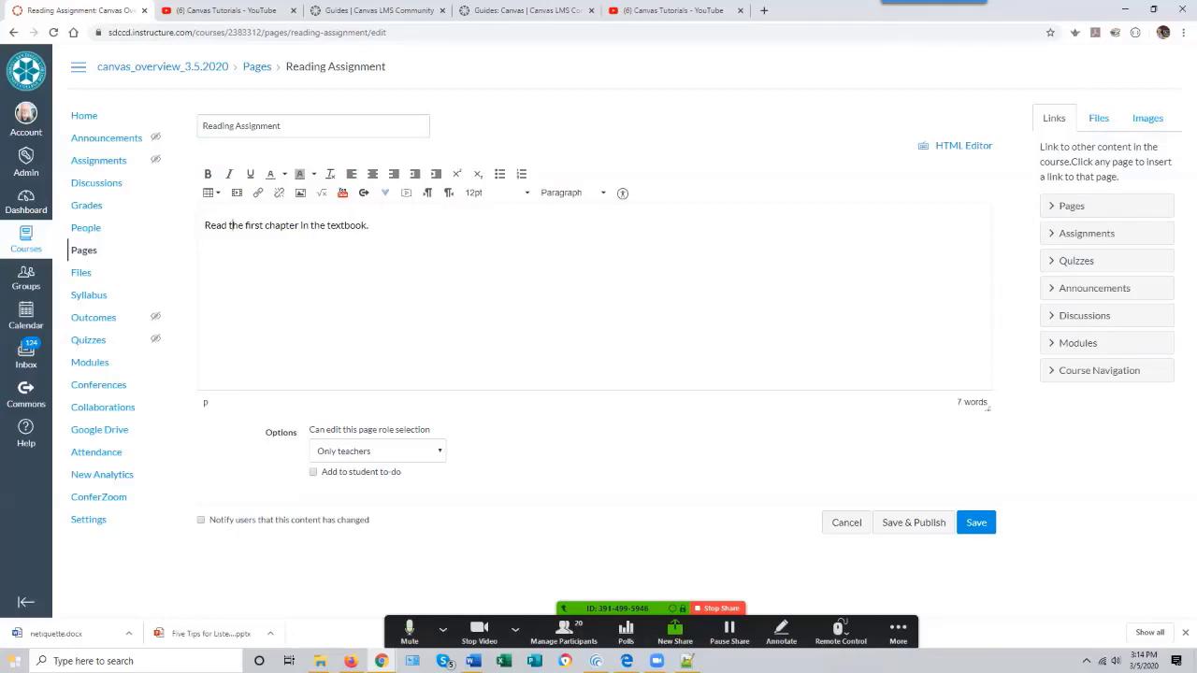
{"action": "left_click", "coordinate": [977, 523]}
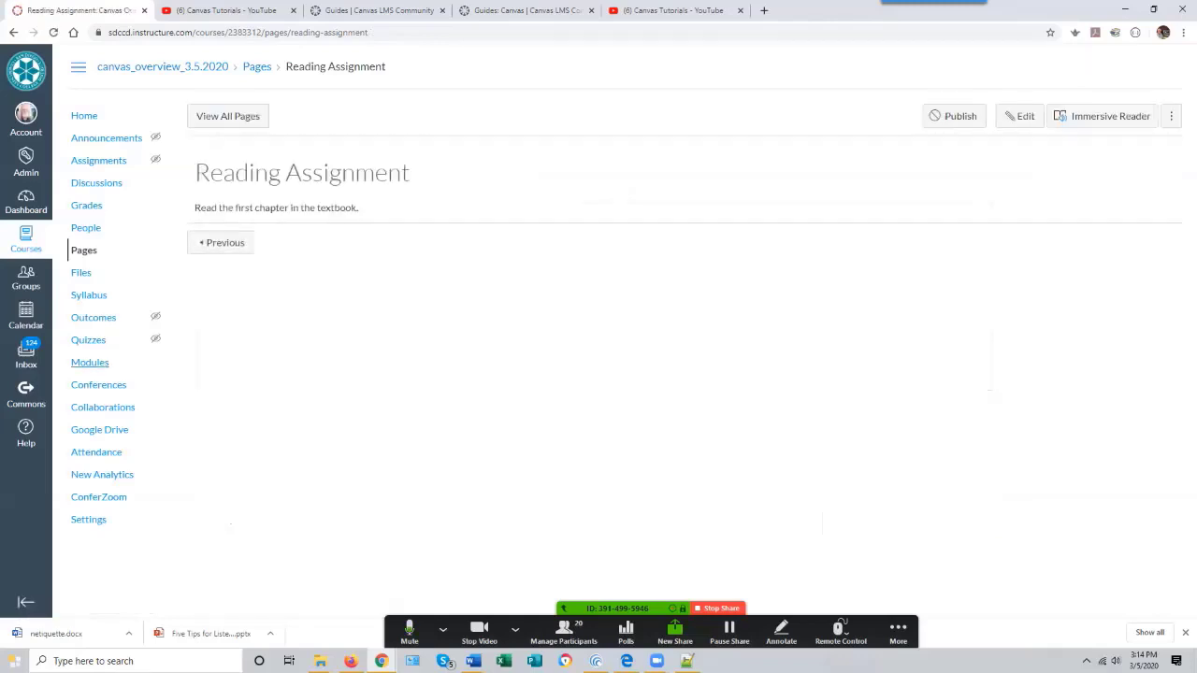
- Preview Module 1's pages in sequence, stepping from Why Screencasting? to the next page and back to Modules
{"action": "left_click", "coordinate": [94, 365]}
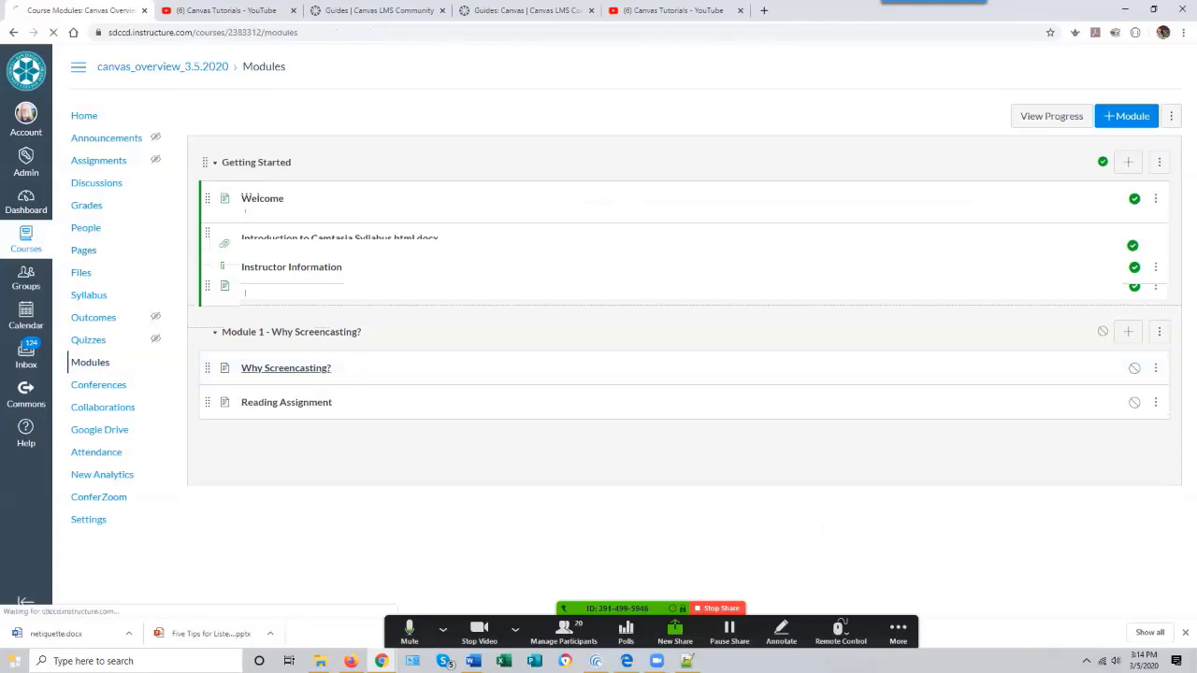
{"action": "left_click", "coordinate": [286, 369]}
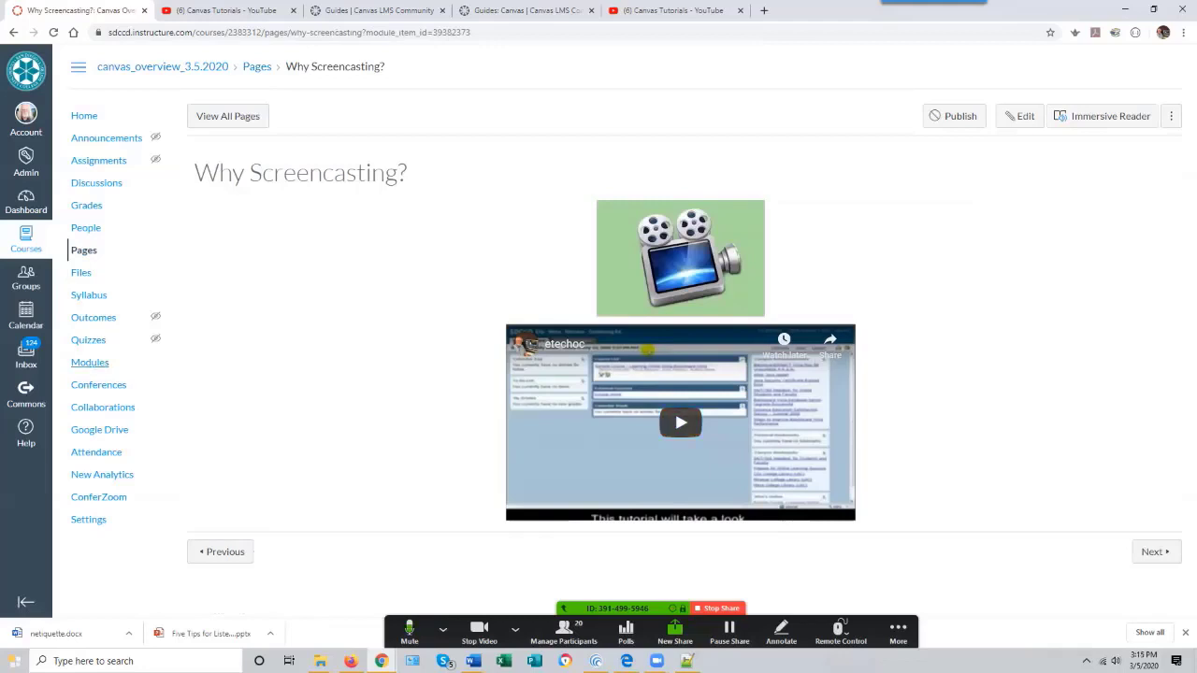
{"action": "left_click", "coordinate": [90, 362]}
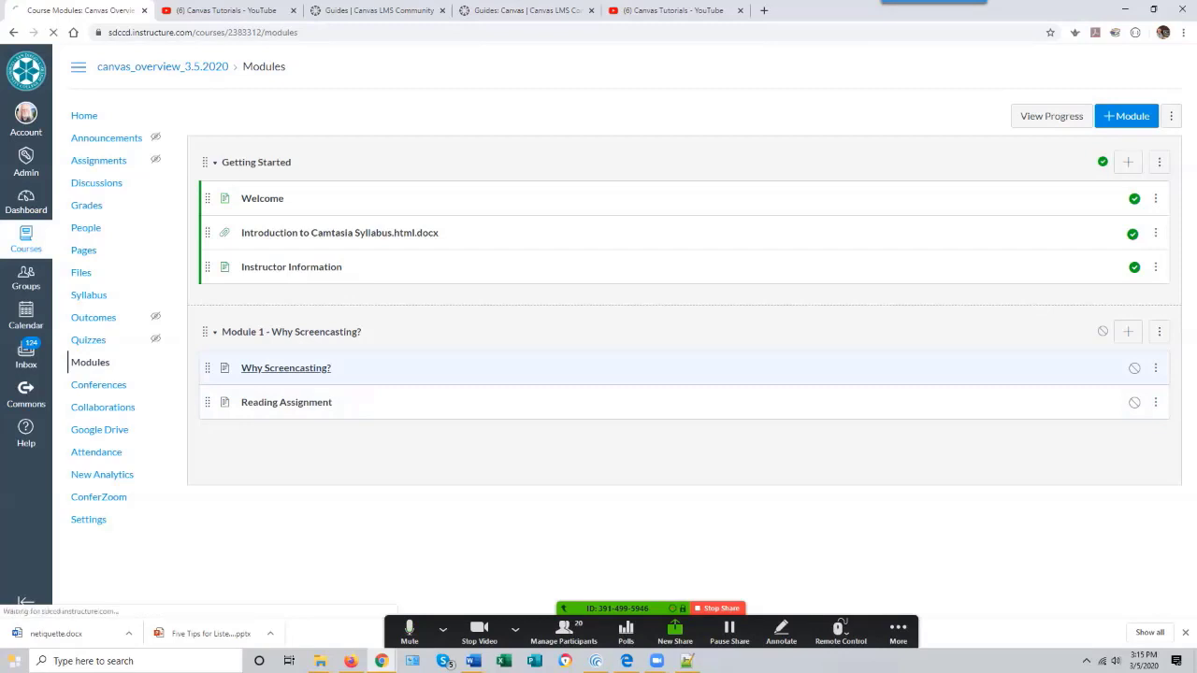
{"action": "left_click", "coordinate": [285, 367]}
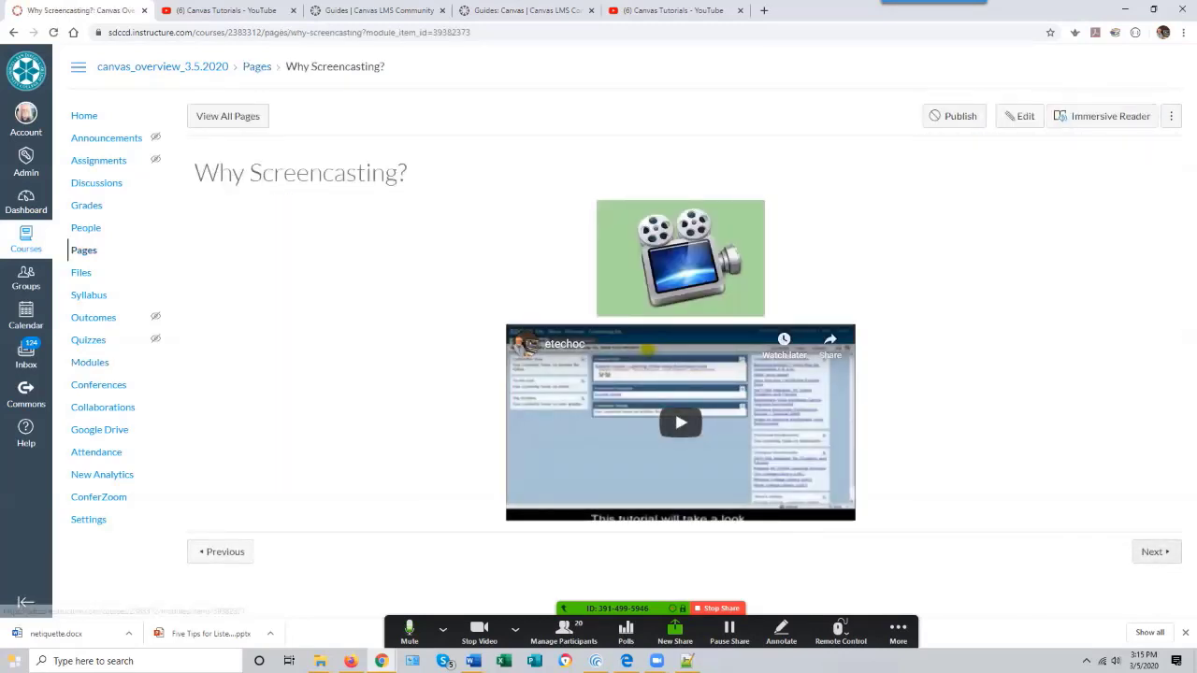
{"action": "left_click", "coordinate": [1153, 552]}
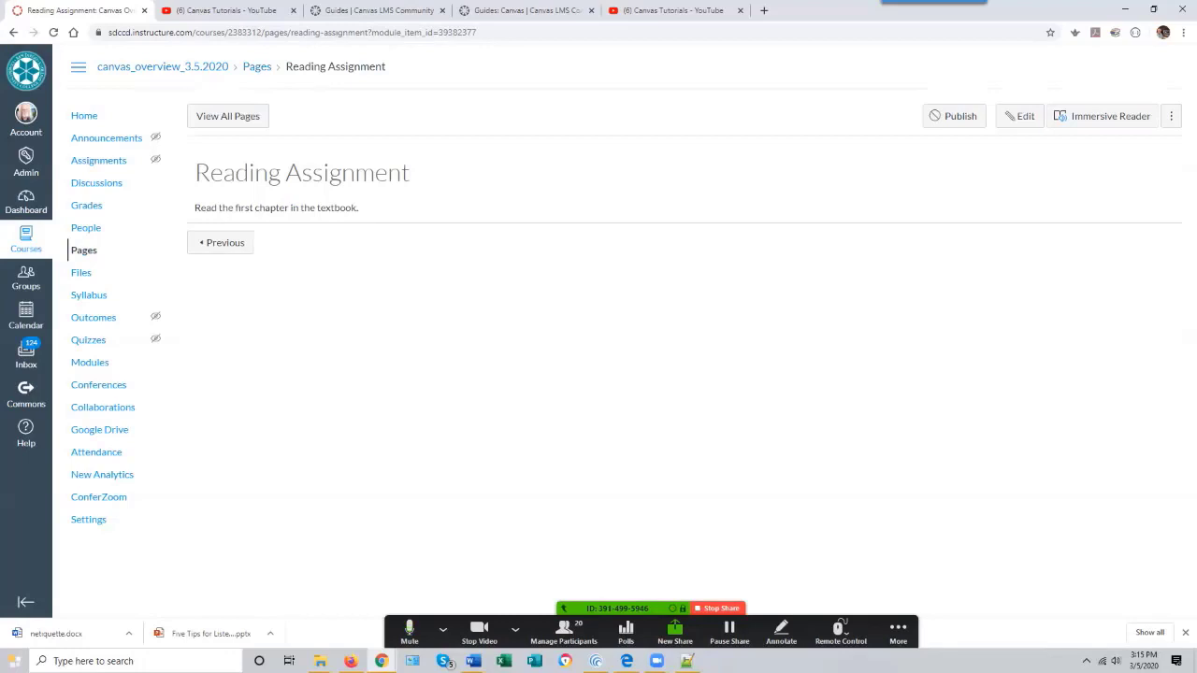
{"action": "left_click", "coordinate": [90, 362]}
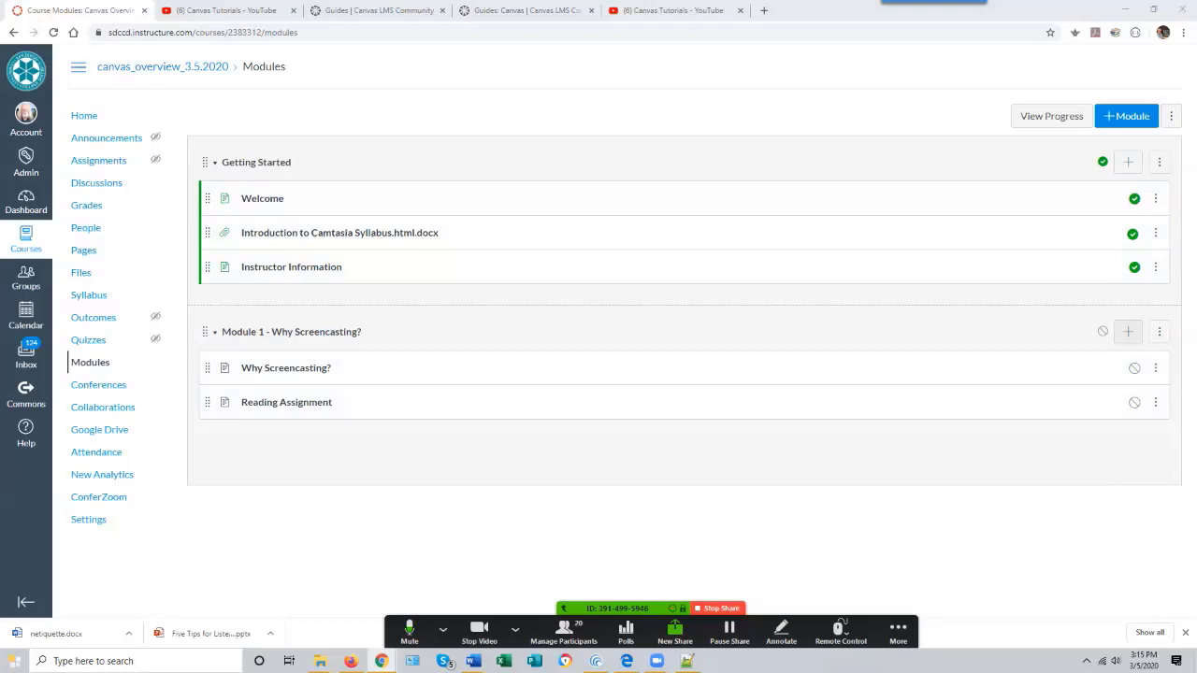
- Add a new page named "Why Should I care?" to Module 1 - Why Screencasting?
{"action": "left_click", "coordinate": [1128, 332]}
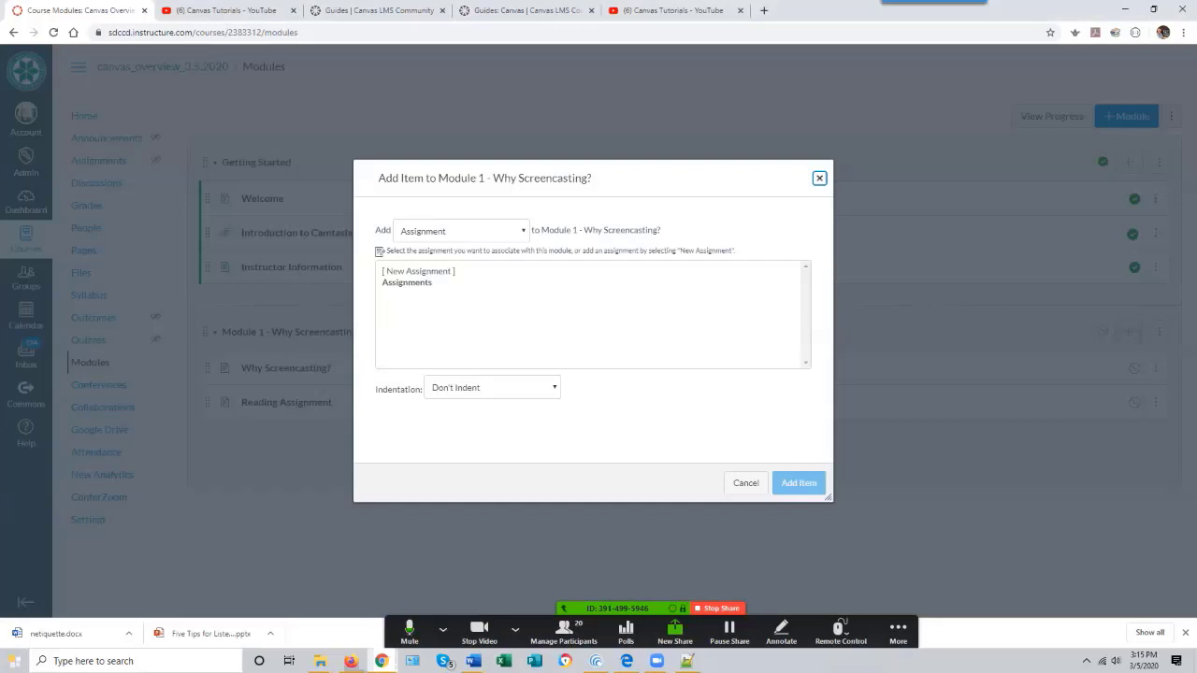
{"action": "left_click", "coordinate": [462, 231]}
{"action": "left_click", "coordinate": [443, 282]}
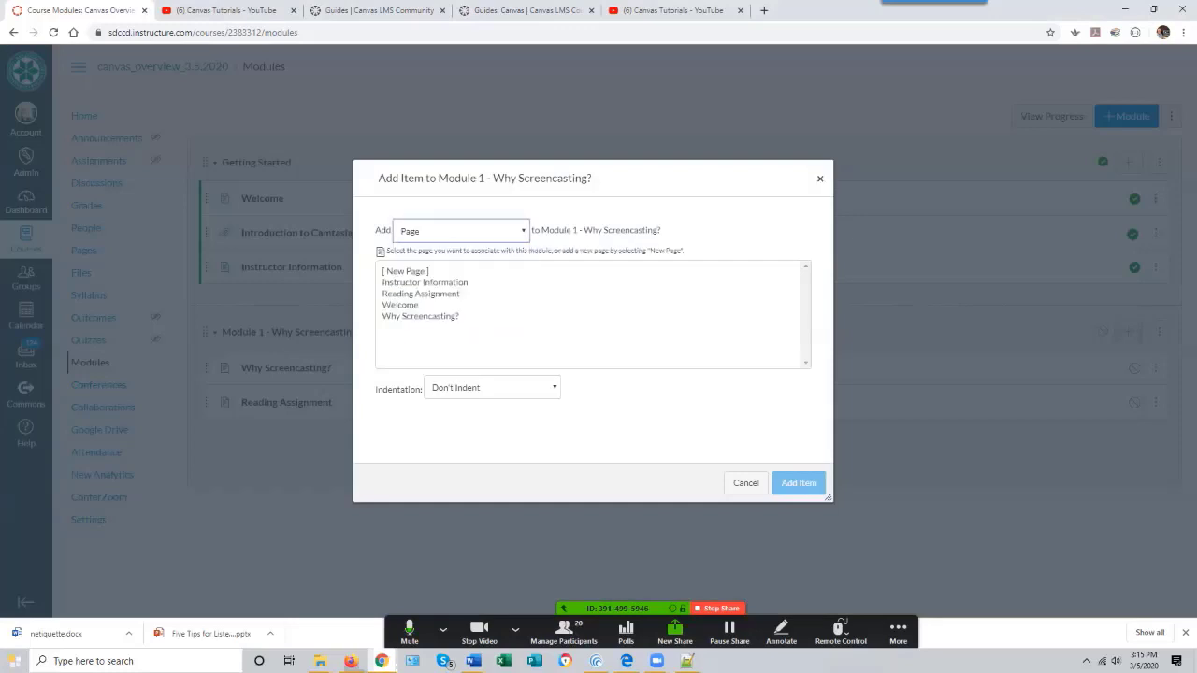
{"action": "left_click", "coordinate": [406, 271]}
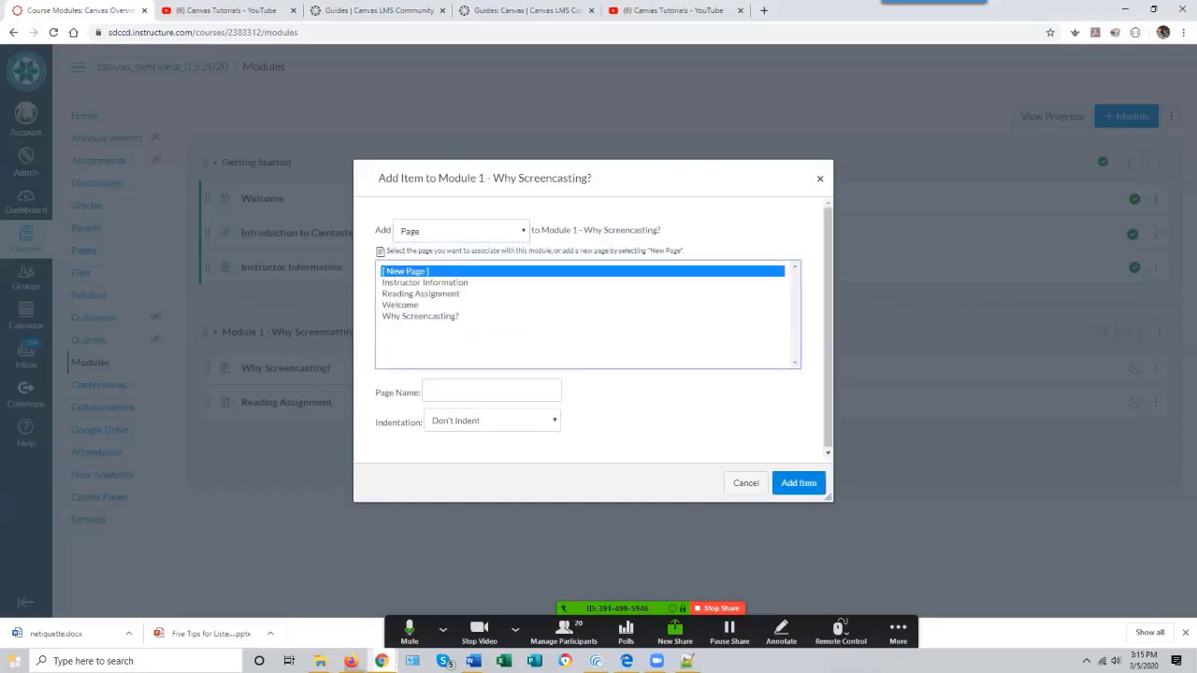
{"action": "left_click", "coordinate": [491, 391]}
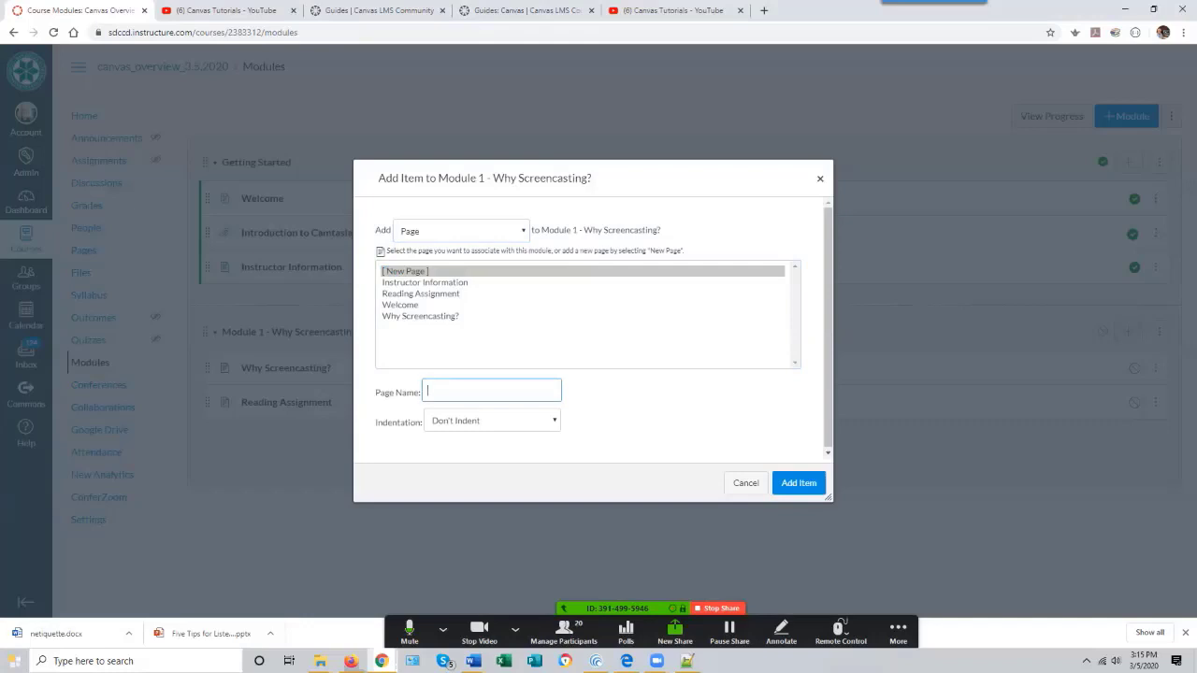
{"action": "type", "text": "WHy Should I care"}
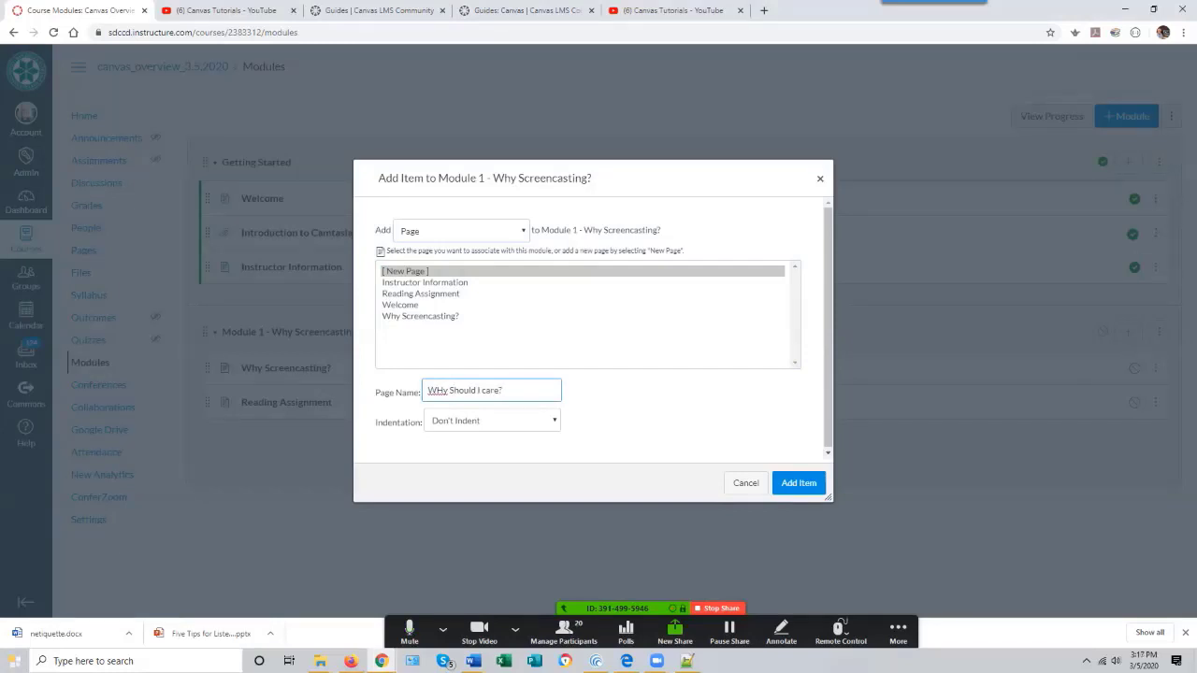
{"action": "key", "text": "BackSpace"}
{"action": "type", "text": "h"}
{"action": "left_click", "coordinate": [799, 484]}
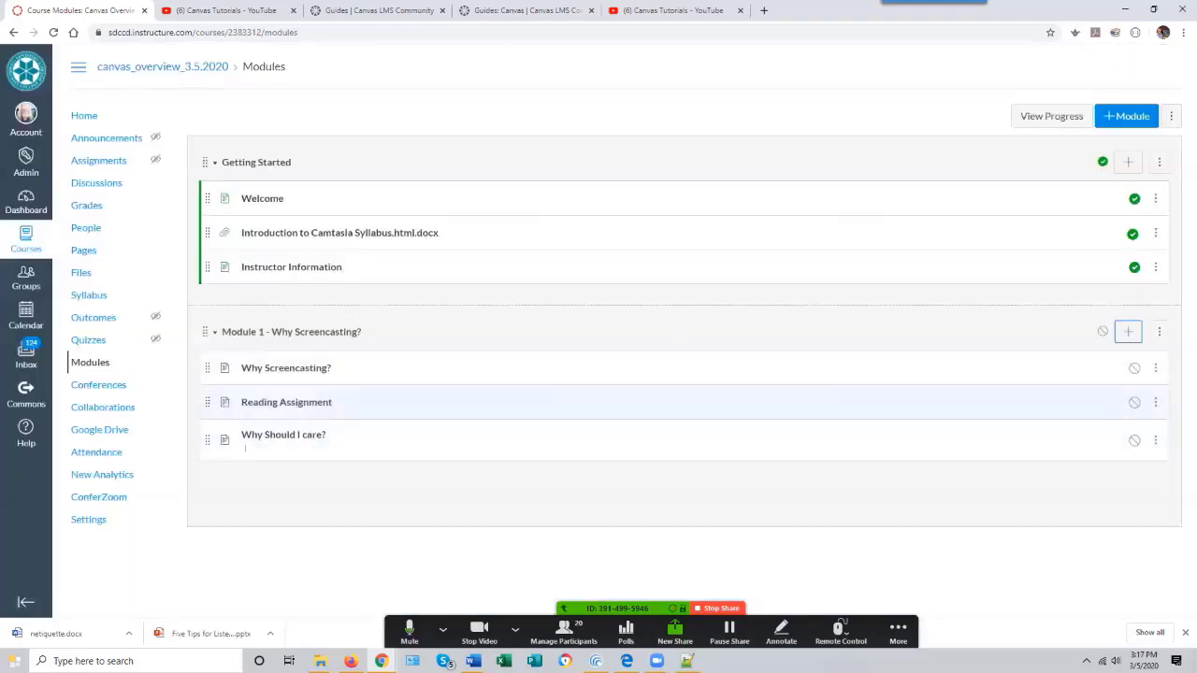
- Open the Why Should I care? page for editing and center the Online Learning Pathways banner image
{"action": "left_click", "coordinate": [283, 437]}
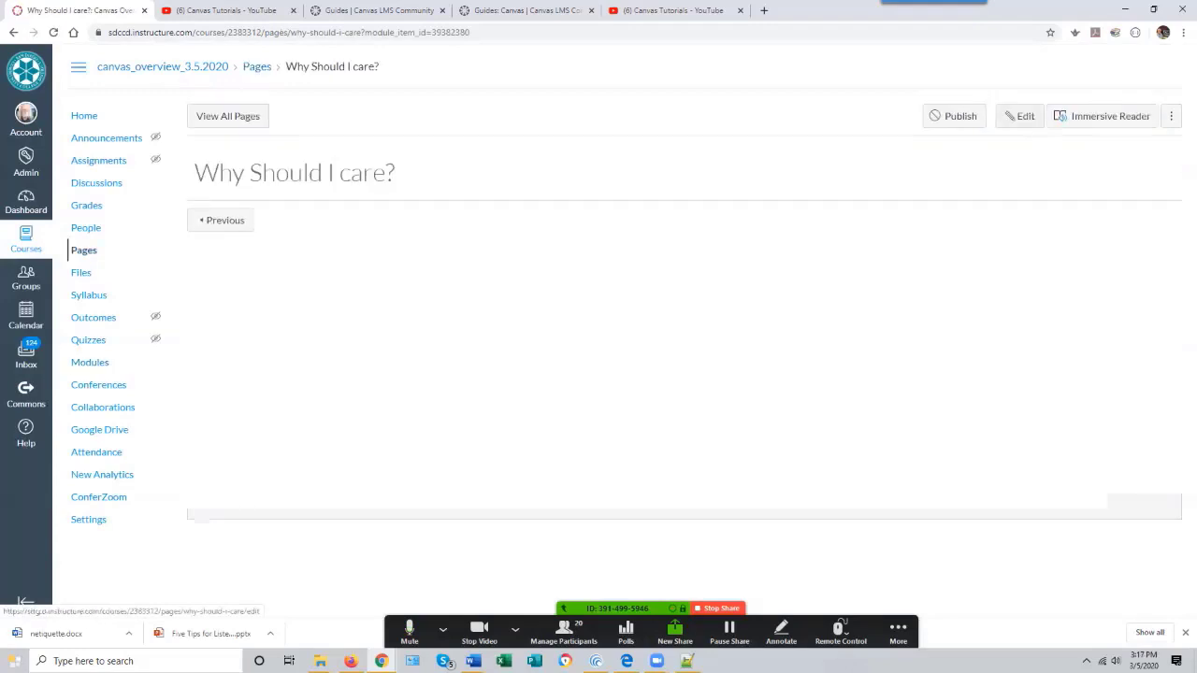
{"action": "left_click", "coordinate": [1020, 116]}
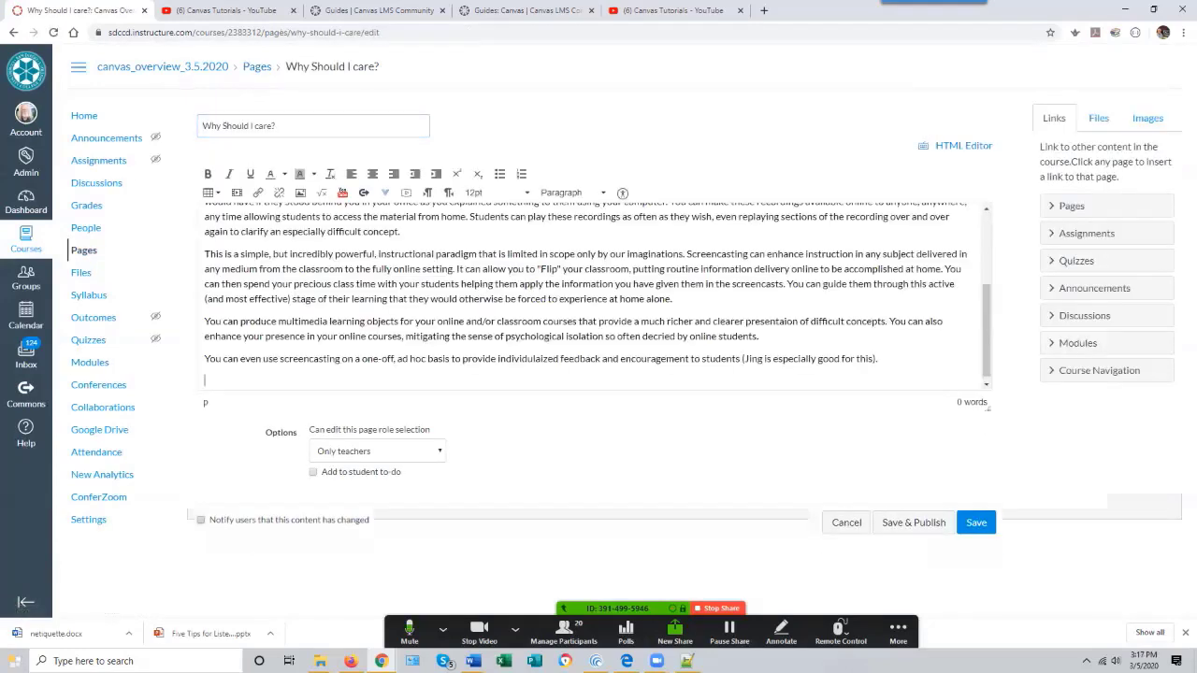
{"action": "left_click_drag", "start_coordinate": [986, 330], "coordinate": [987, 259]}
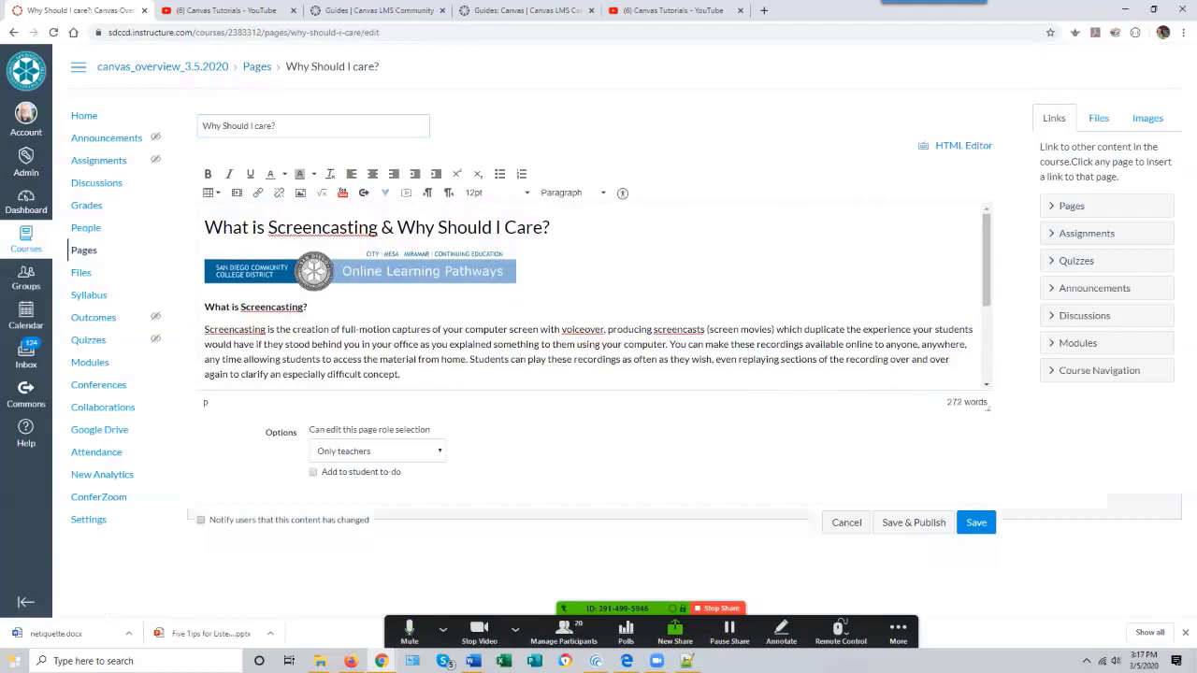
{"action": "left_click", "coordinate": [360, 271]}
{"action": "left_click", "coordinate": [372, 174]}
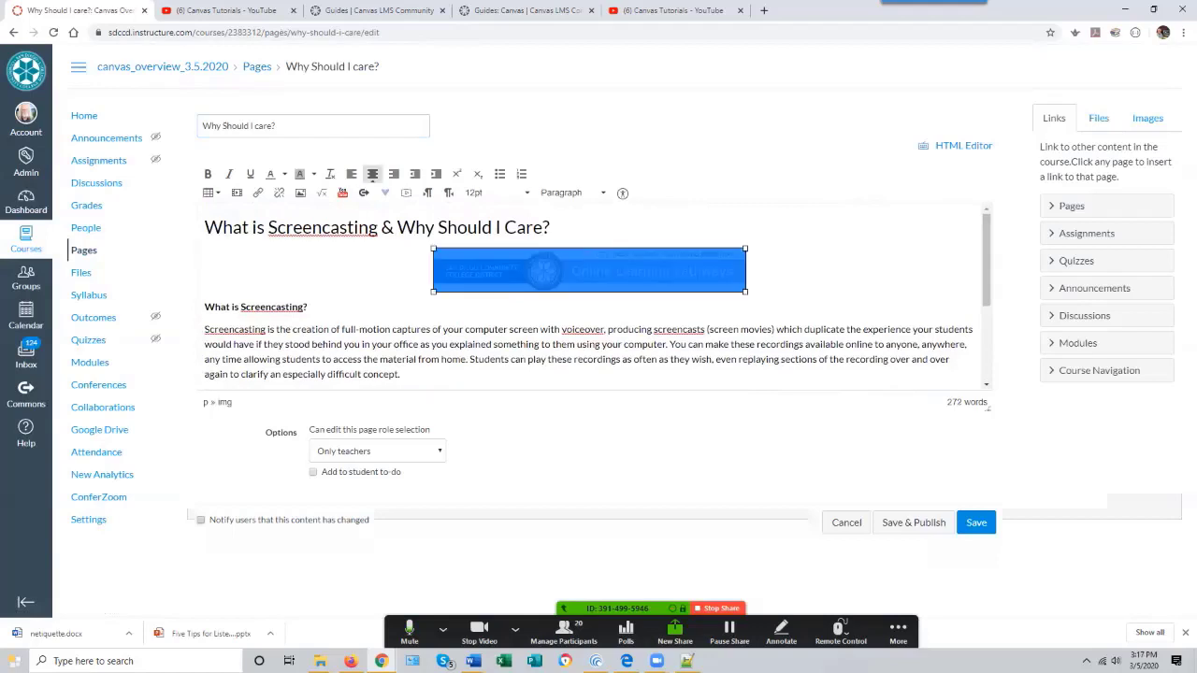
- Center the heading "What is Screencasting & Why Should I Care?" and save the page
{"action": "left_click", "coordinate": [205, 228]}
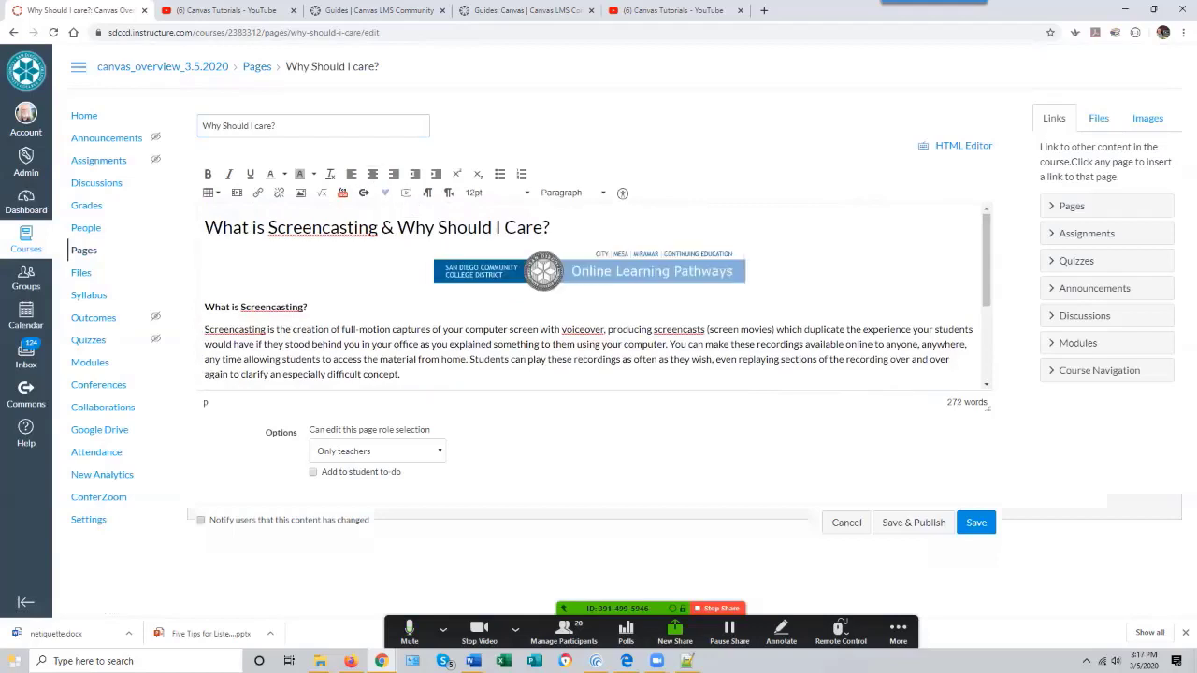
{"action": "left_click_drag", "start_coordinate": [205, 227], "coordinate": [550, 228]}
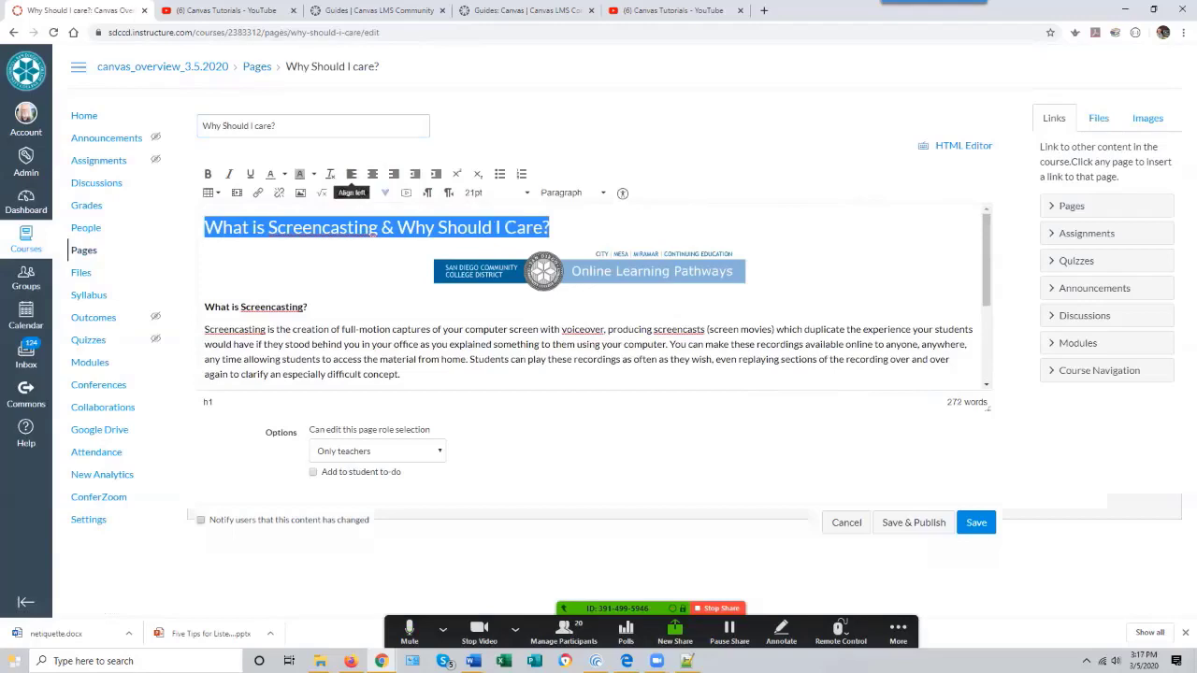
{"action": "left_click", "coordinate": [372, 174]}
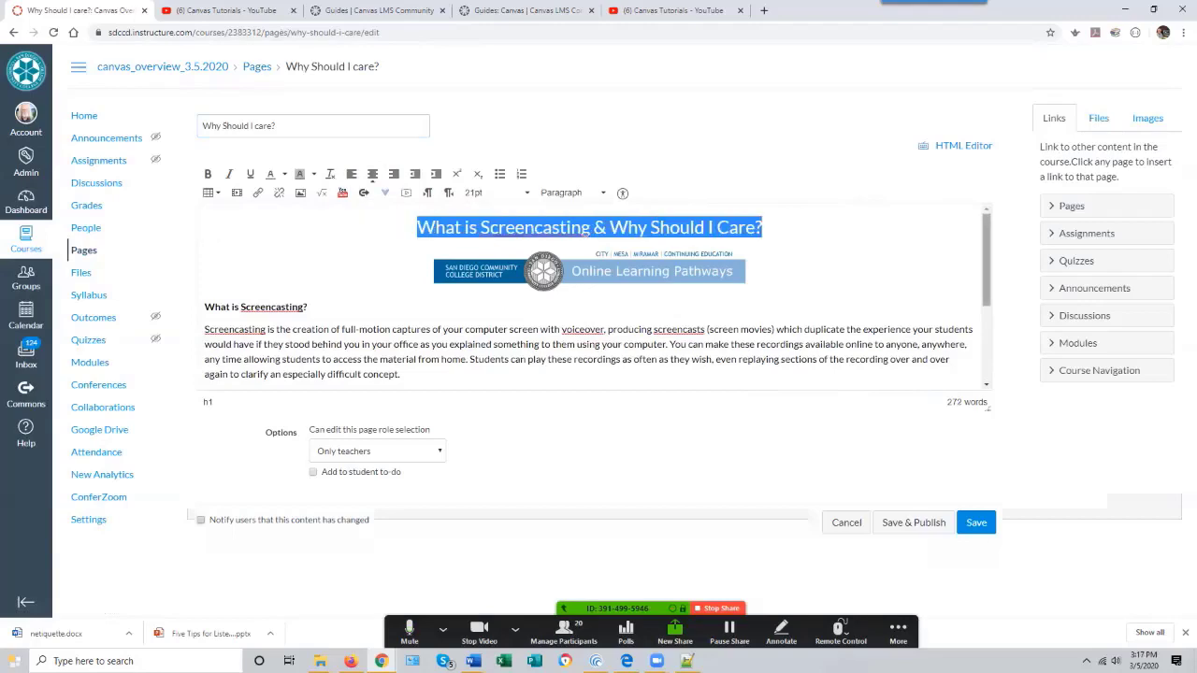
{"action": "scroll", "coordinate": [597, 295], "scroll_direction": "down", "scroll_amount": 3}
{"action": "scroll", "coordinate": [598, 296], "scroll_direction": "up", "scroll_amount": 5}
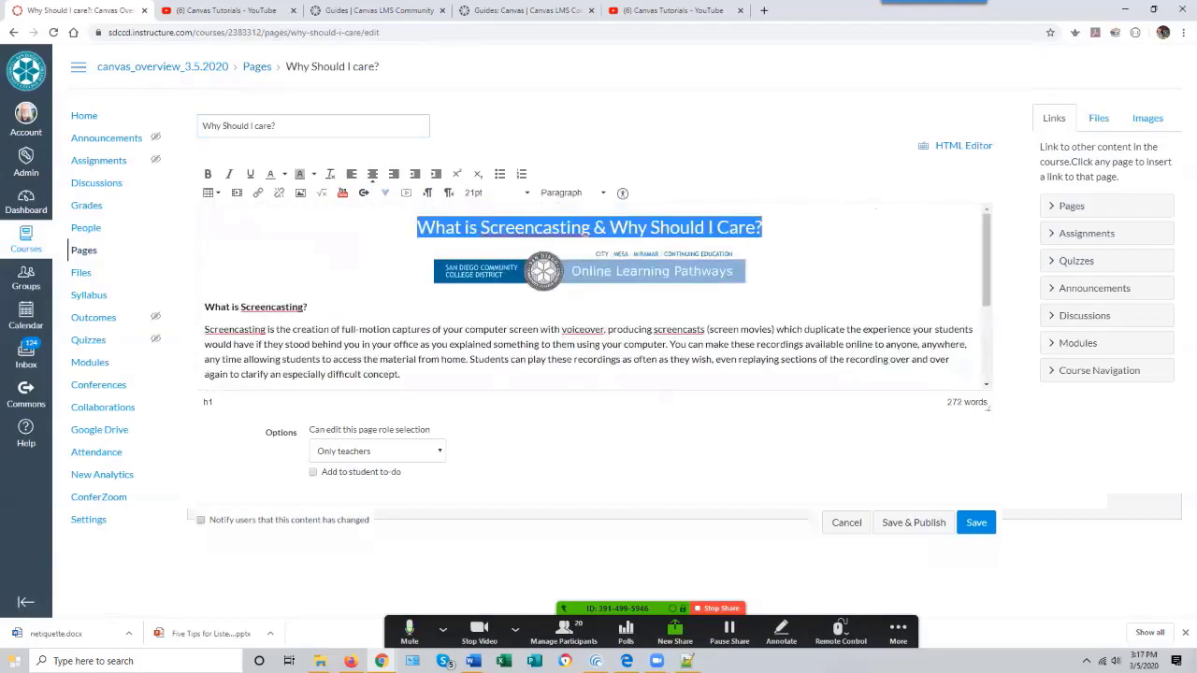
{"action": "left_click", "coordinate": [977, 523]}
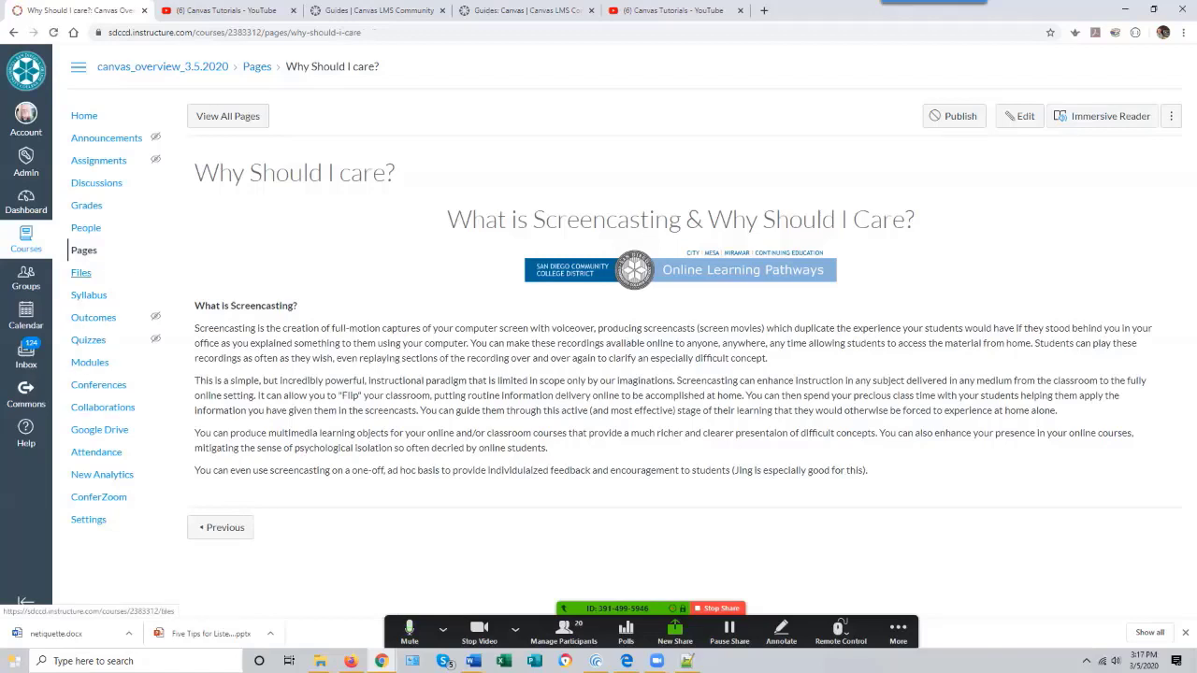
- Publish Module 1 - Why Screencasting? together with its pages from the Modules list
{"action": "left_click", "coordinate": [90, 362]}
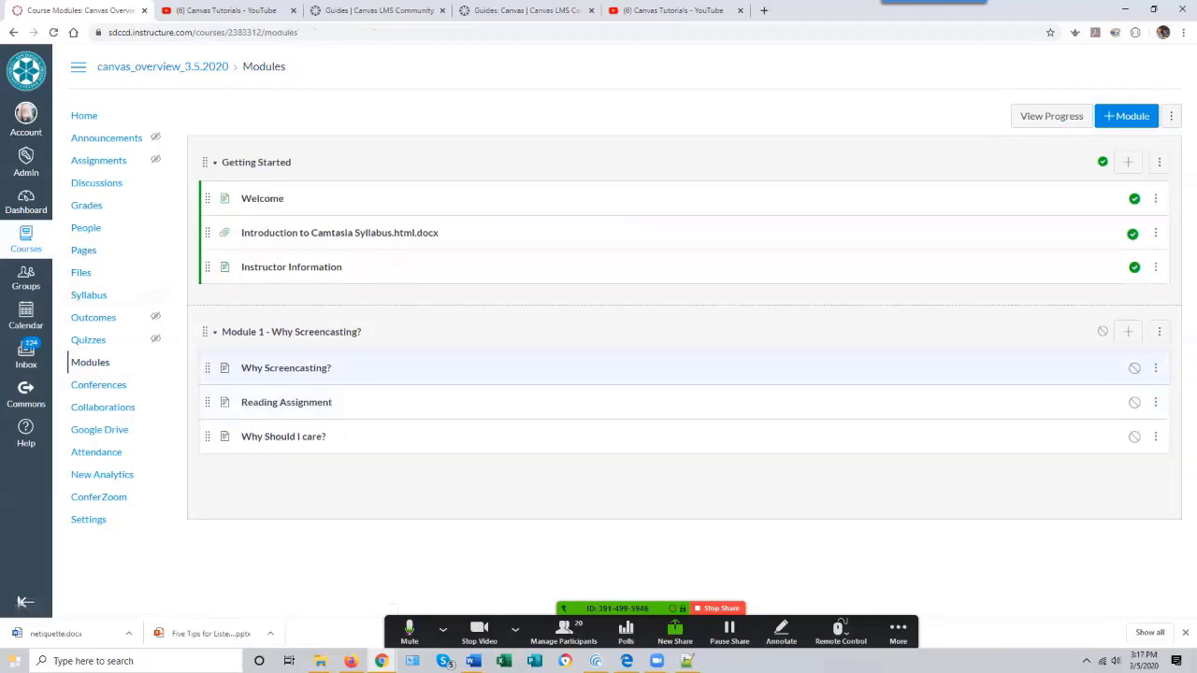
{"action": "left_click", "coordinate": [1103, 332]}
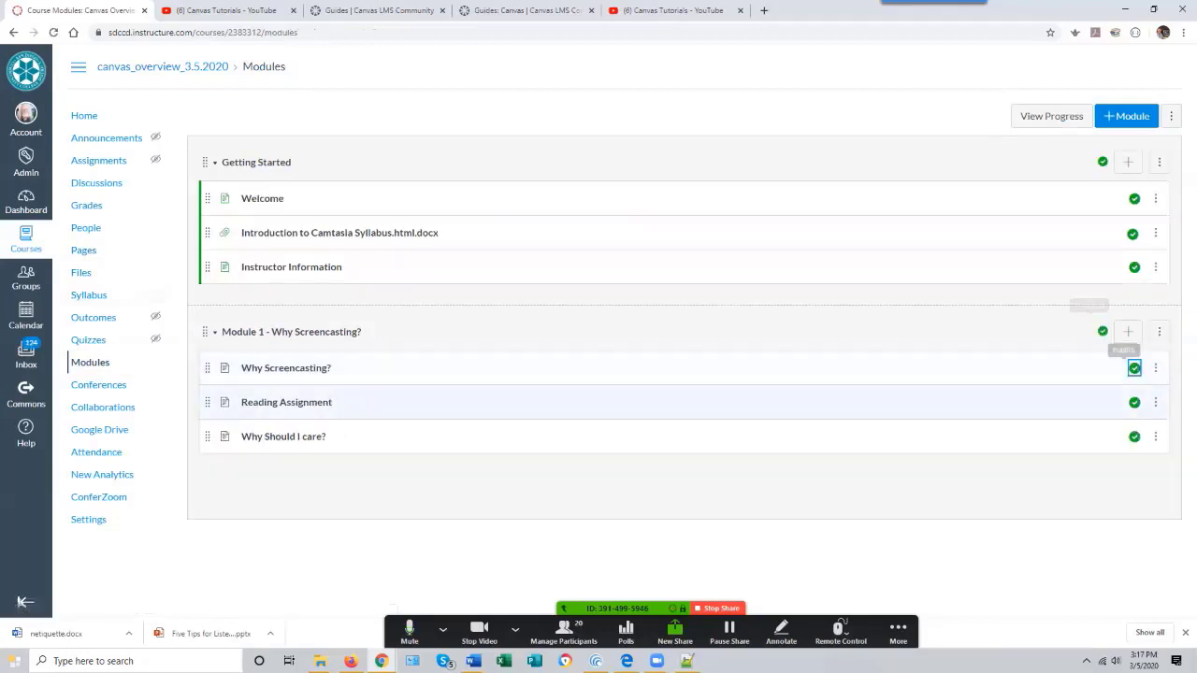
{"action": "left_click", "coordinate": [1134, 367]}
{"action": "left_click", "coordinate": [1134, 368]}
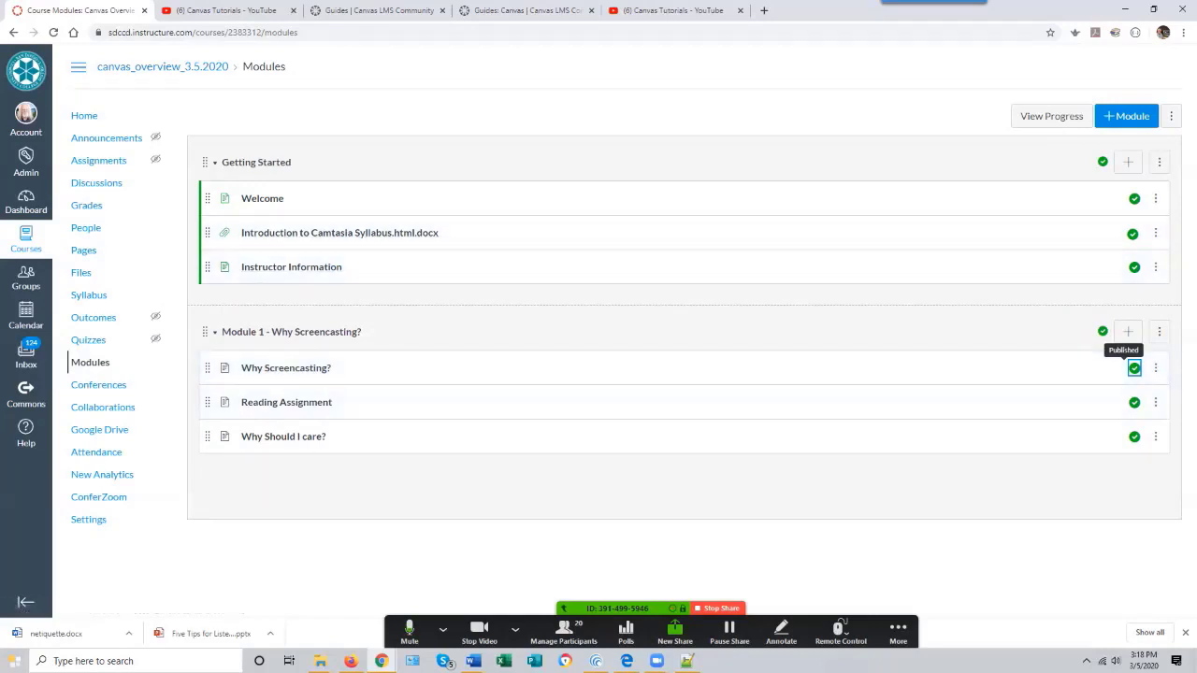
- Start adding an External URL item to Module 1 and paste the TechSmith blog what-is-screencasting link as the URL
{"action": "left_click", "coordinate": [1128, 331]}
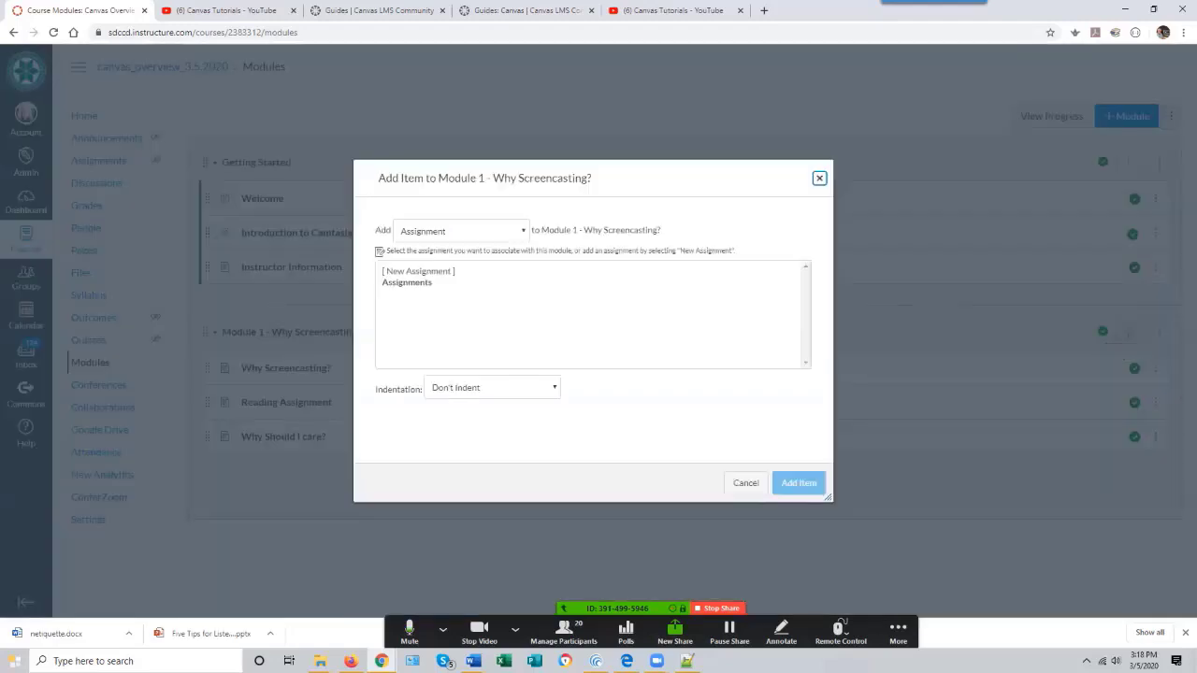
{"action": "left_click", "coordinate": [460, 231]}
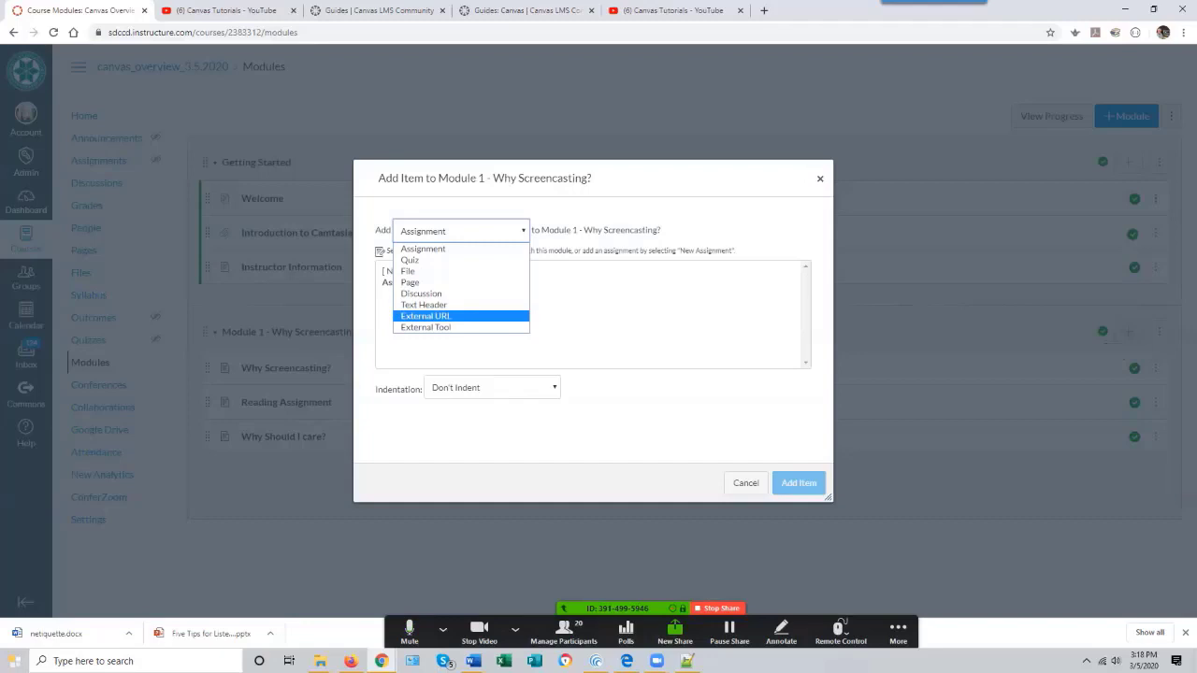
{"action": "key", "text": "Return"}
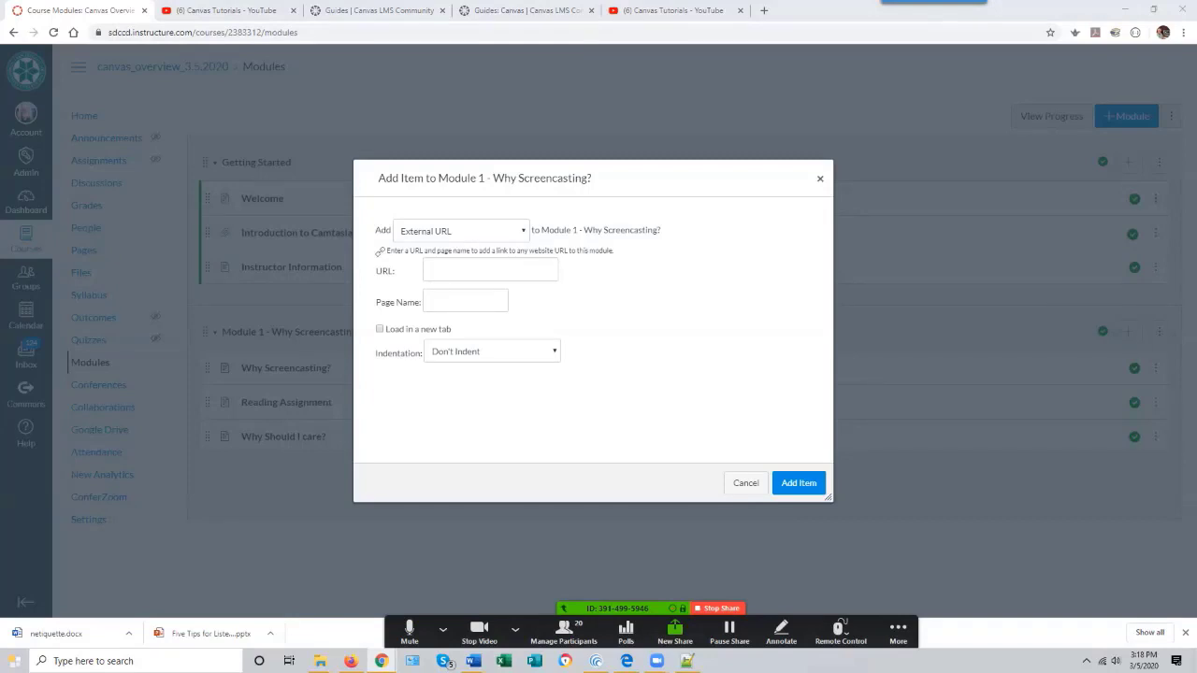
{"action": "left_click", "coordinate": [490, 270]}
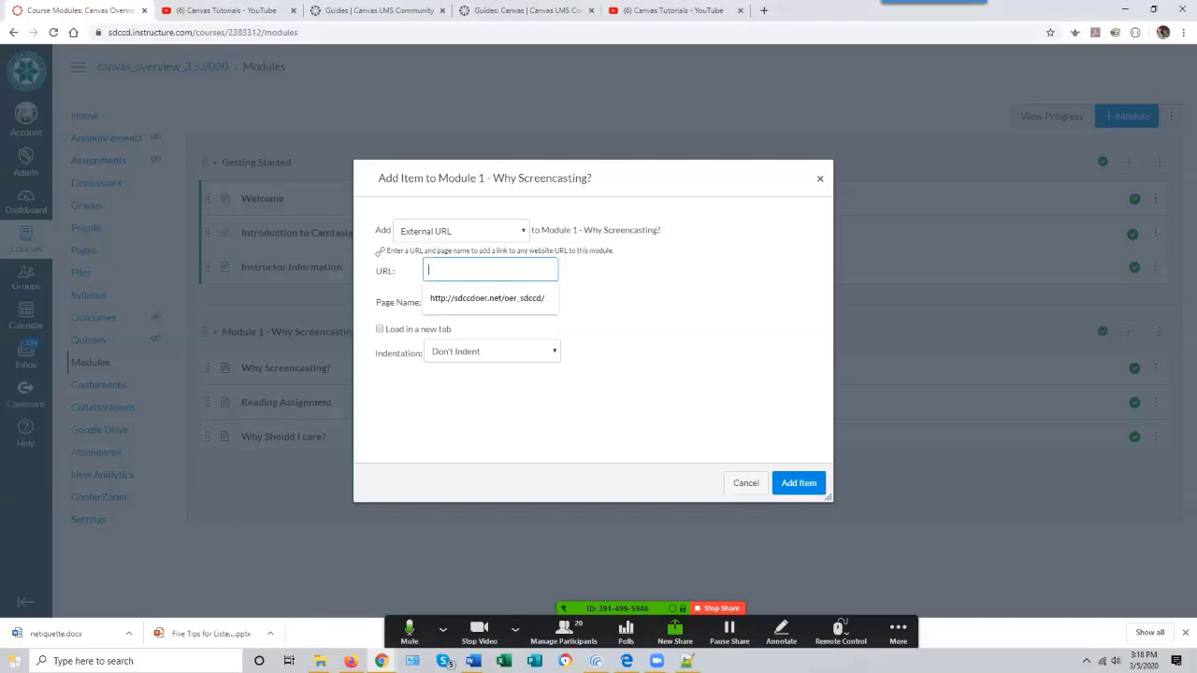
{"action": "key", "text": "ctrl+v"}
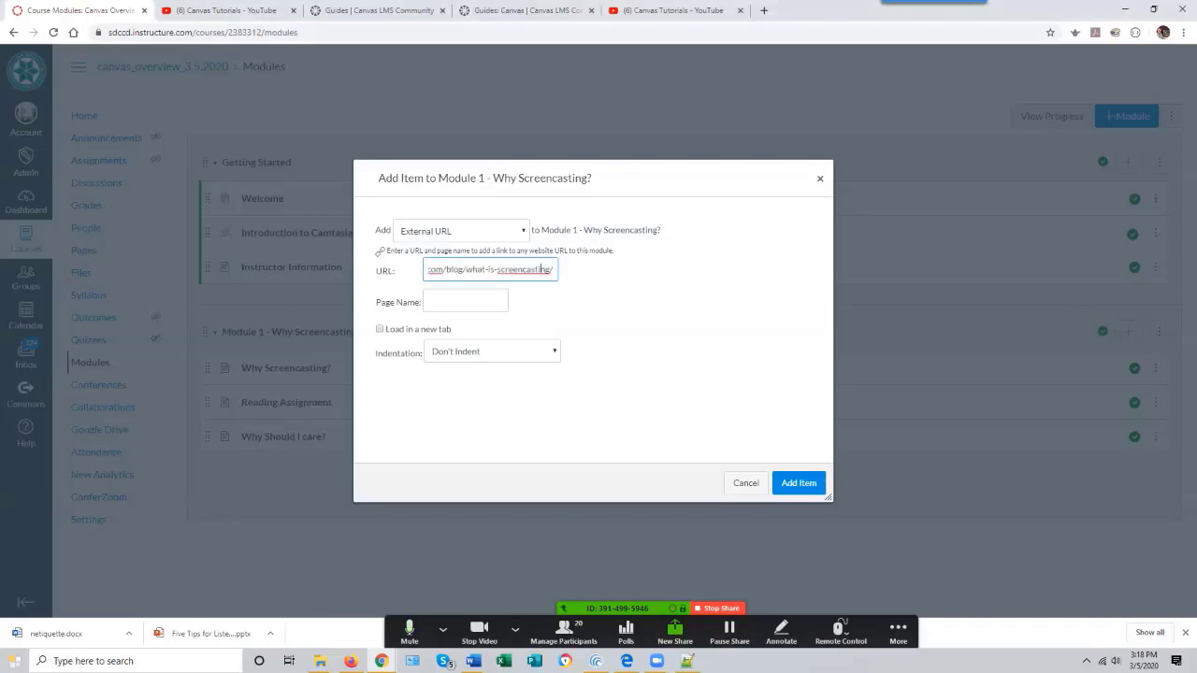
{"action": "key", "text": "Left"}
{"action": "key", "text": "Left"}
{"action": "key", "text": "Left"}
{"action": "key", "text": "Left"}
{"action": "key", "text": "Left"}
{"action": "key", "text": "Left"}
{"action": "key", "text": "Left"}
{"action": "key", "text": "Left"}
{"action": "key", "text": "Left"}
{"action": "key", "text": "Left"}
{"action": "key", "text": "Left"}
{"action": "key", "text": "Left"}
{"action": "key", "text": "Left"}
{"action": "key", "text": "Left"}
{"action": "key", "text": "Left"}
{"action": "key", "text": "Left"}
{"action": "key", "text": "Left"}
{"action": "key", "text": "Left"}
{"action": "key", "text": "Left"}
{"action": "key", "text": "Left"}
- Name the link "The Ultimate Guide to Screencasting" and add it to the module
{"action": "left_click", "coordinate": [466, 301]}
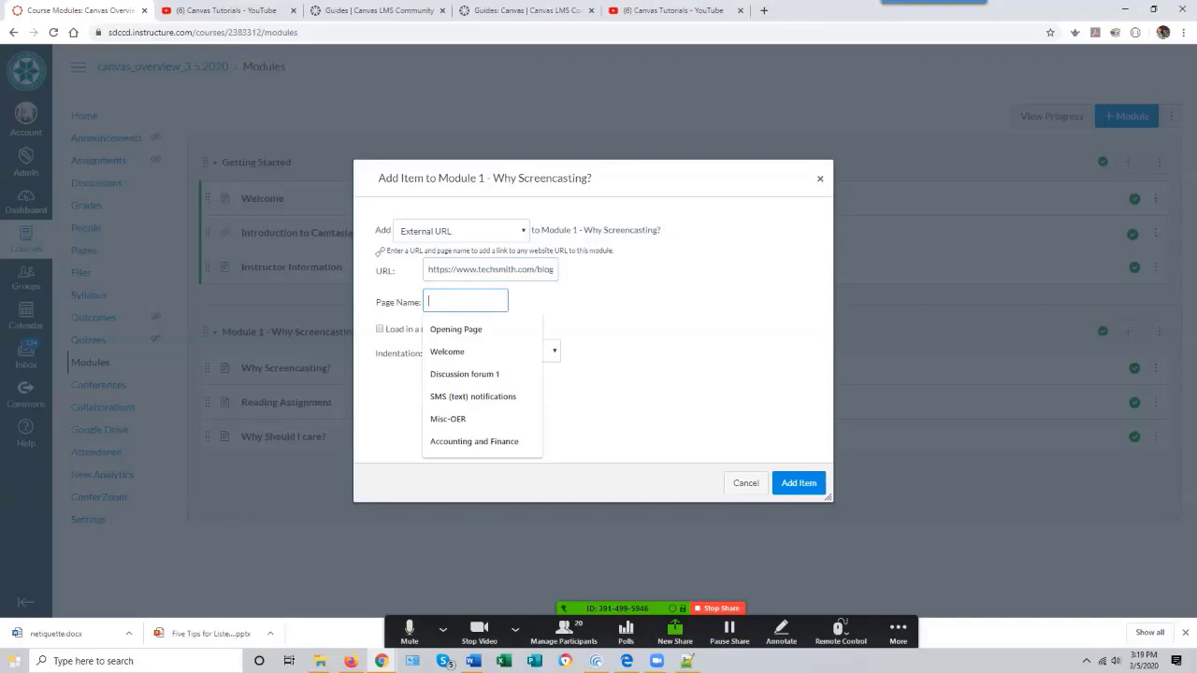
{"action": "type", "text": "The Ul"}
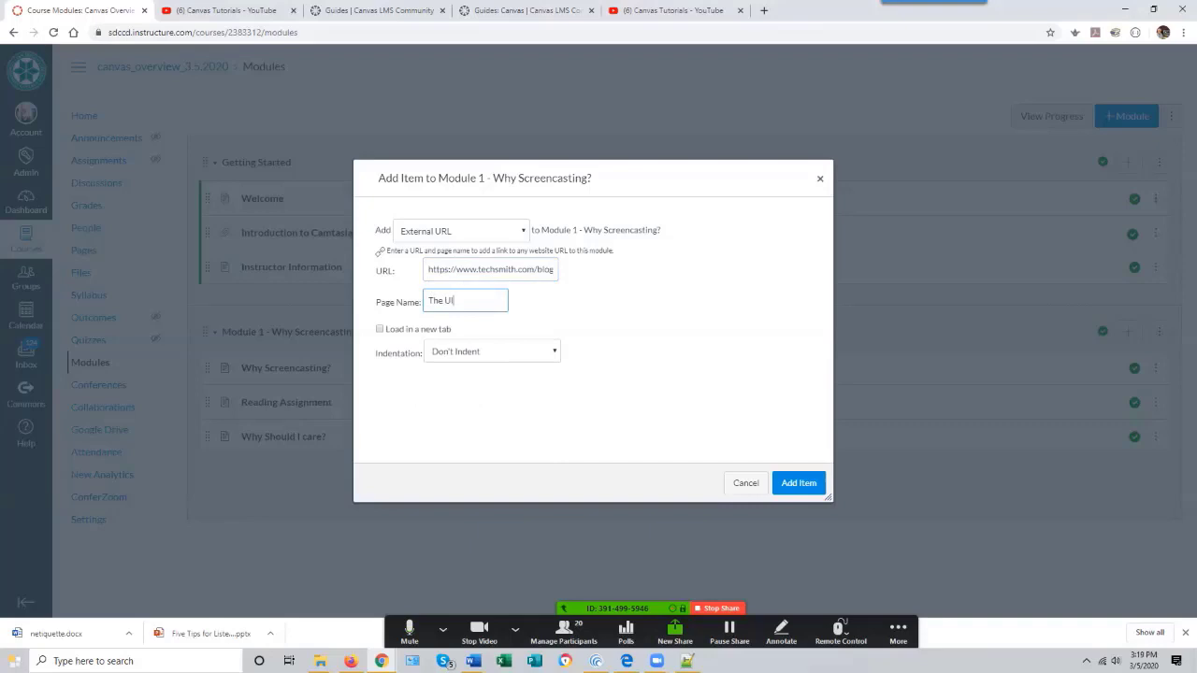
{"action": "type", "text": "timate G"}
{"action": "type", "text": "uide to Scre"}
{"action": "type", "text": "encasting"}
{"action": "key", "text": "Return"}
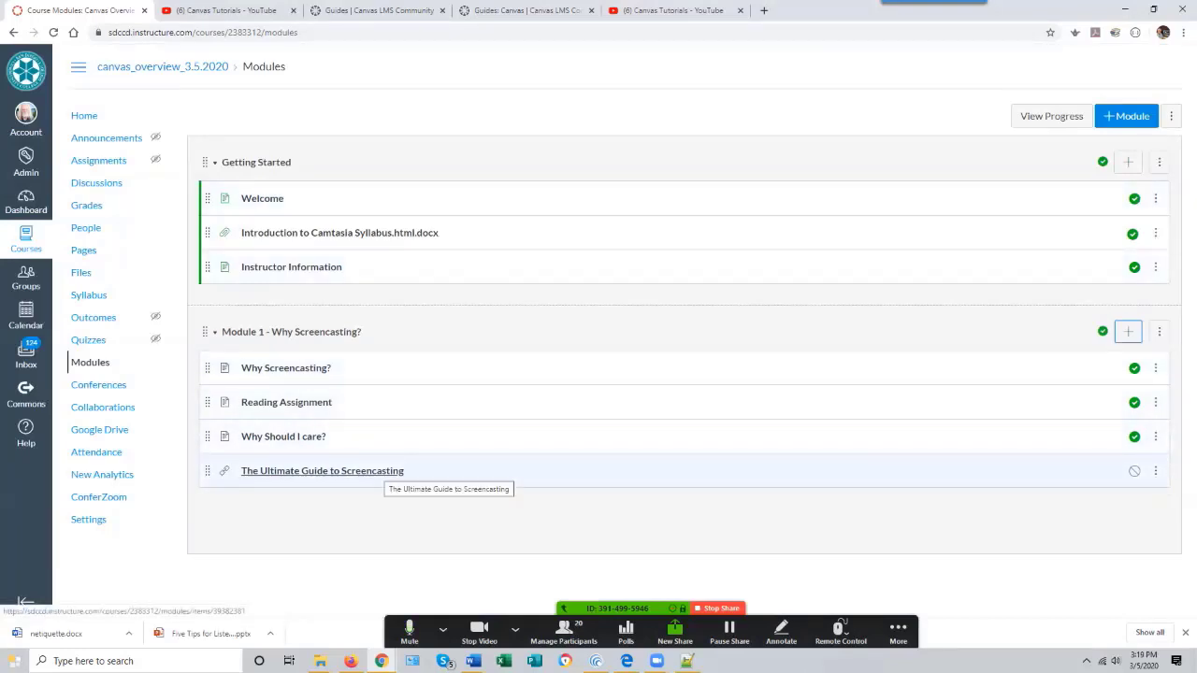
- Preview the Ultimate Guide to Screencasting link, step back to the previous page, and return to Modules
{"action": "left_click", "coordinate": [374, 472]}
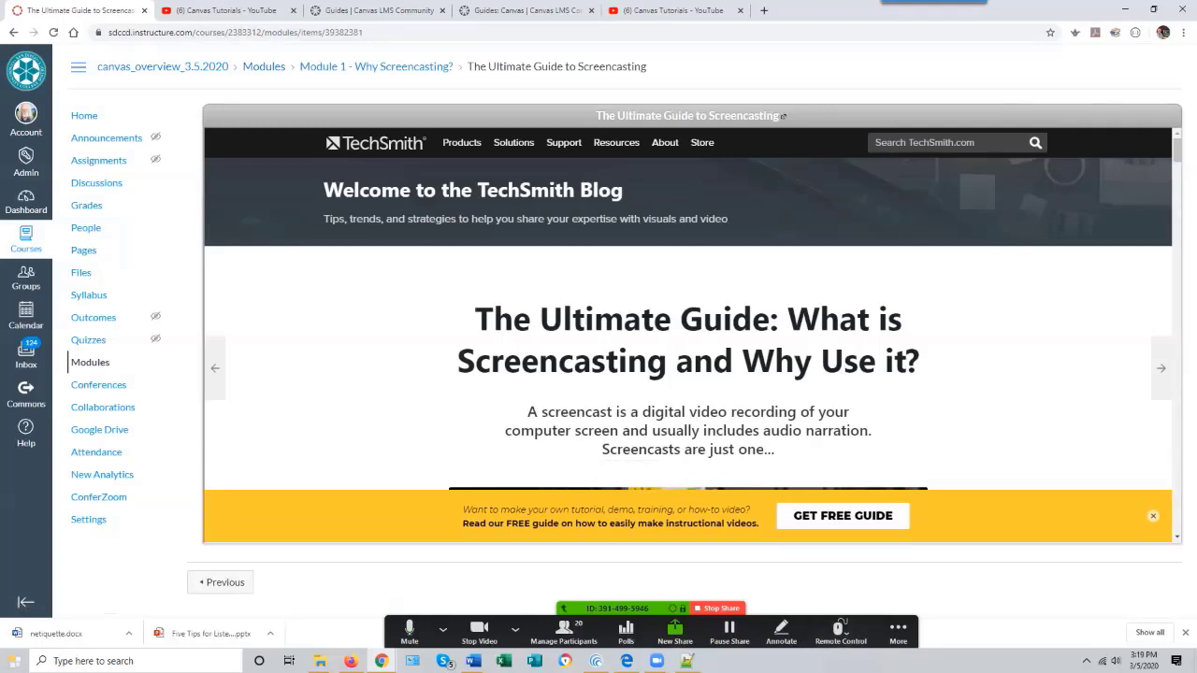
{"action": "left_click", "coordinate": [221, 582]}
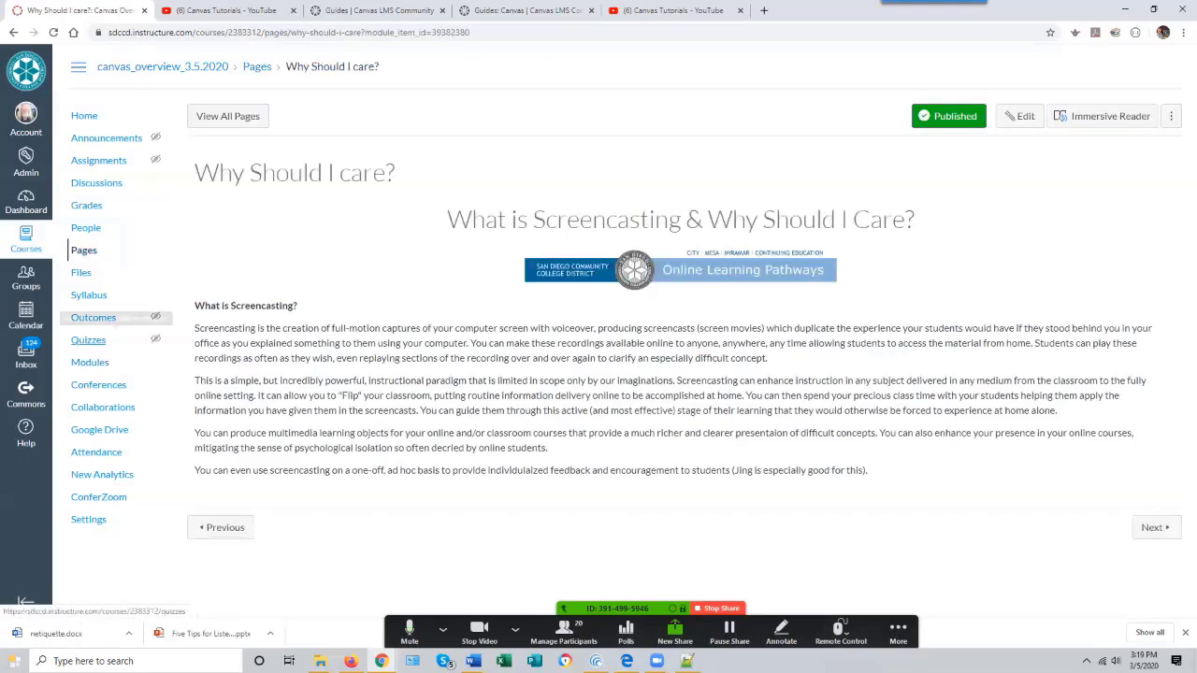
{"action": "left_click", "coordinate": [90, 362]}
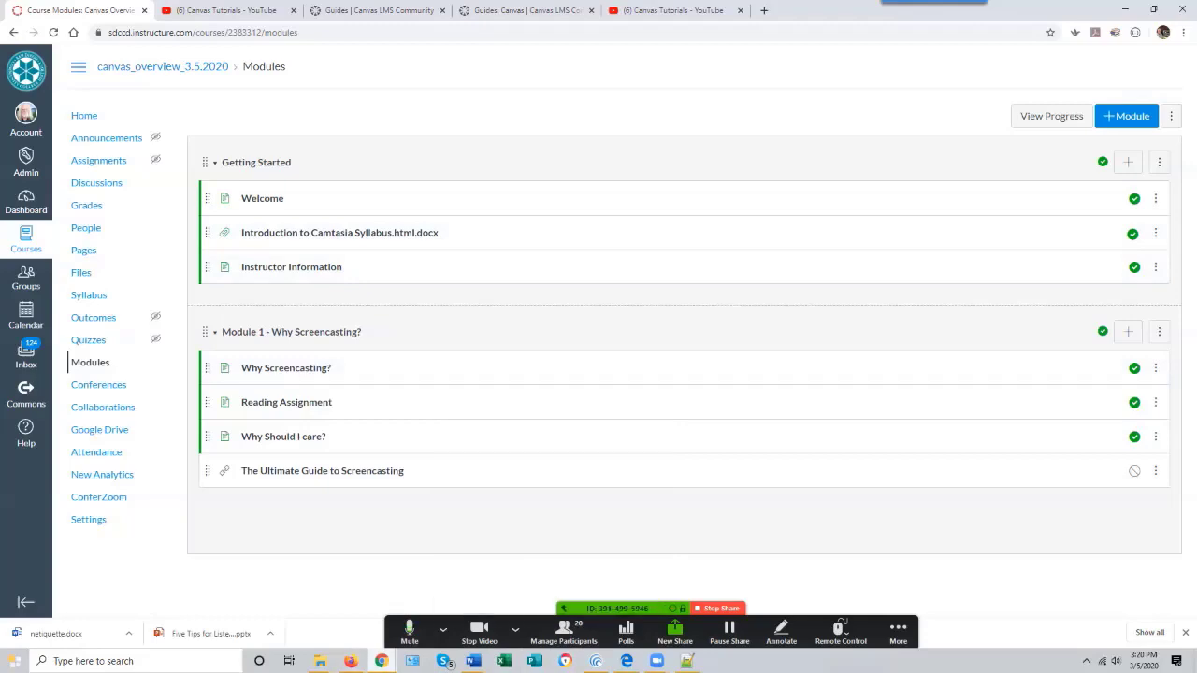
{"action": "mouse_move", "coordinate": [382, 662]}
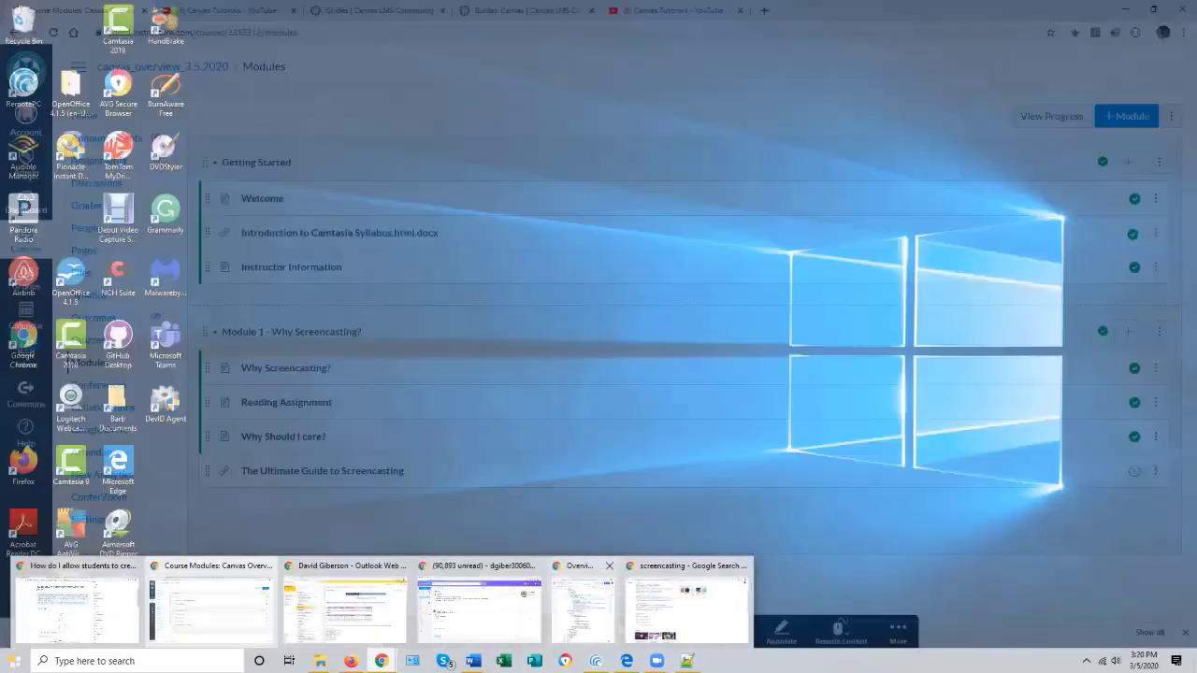
{"action": "left_click", "coordinate": [584, 610]}
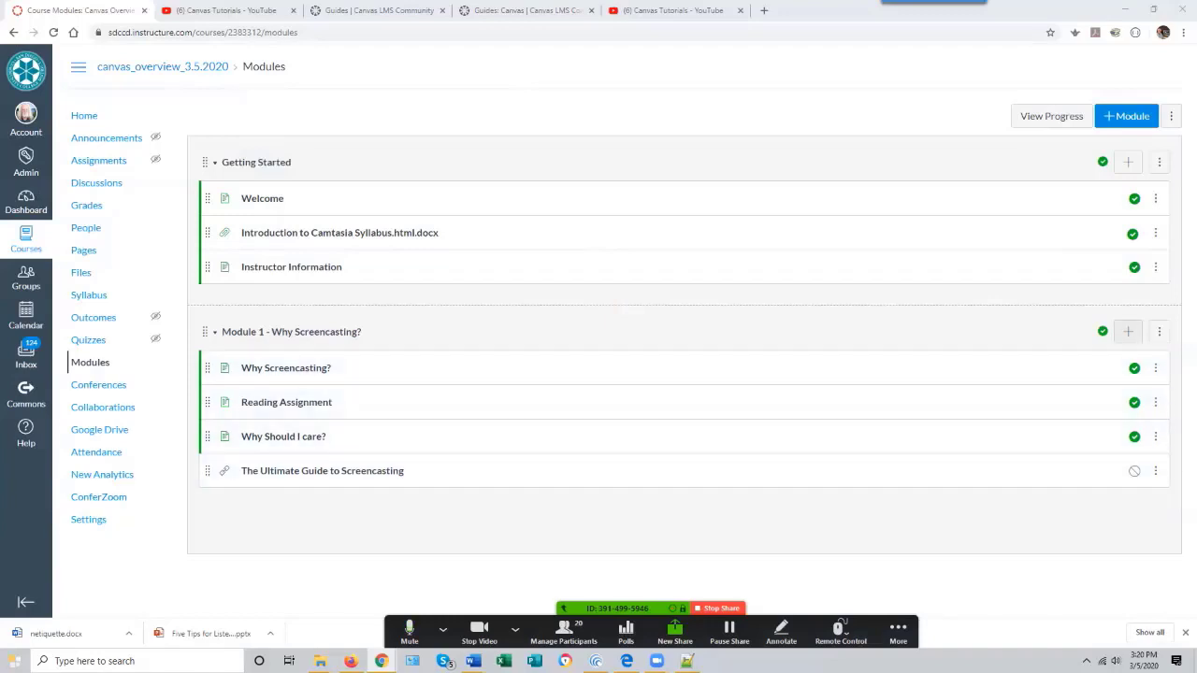
- Add a new assignment named "Define Screencasting" to Module 1 - Why Screencasting?
{"action": "left_click", "coordinate": [1128, 332]}
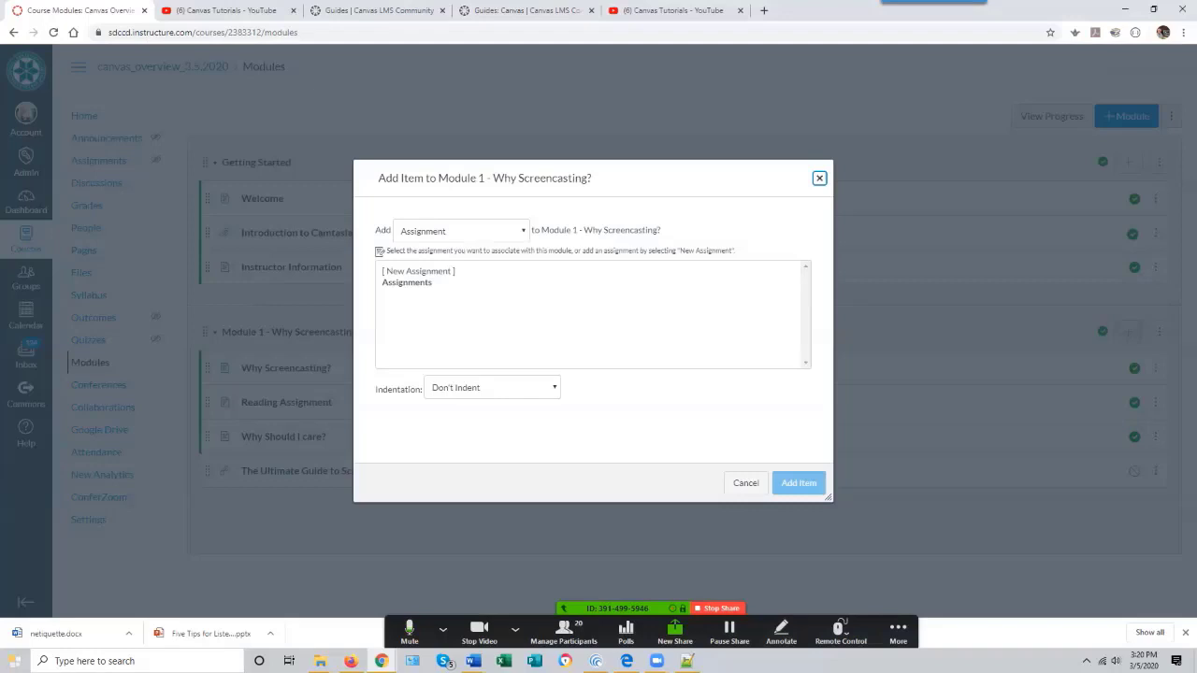
{"action": "left_click", "coordinate": [461, 231]}
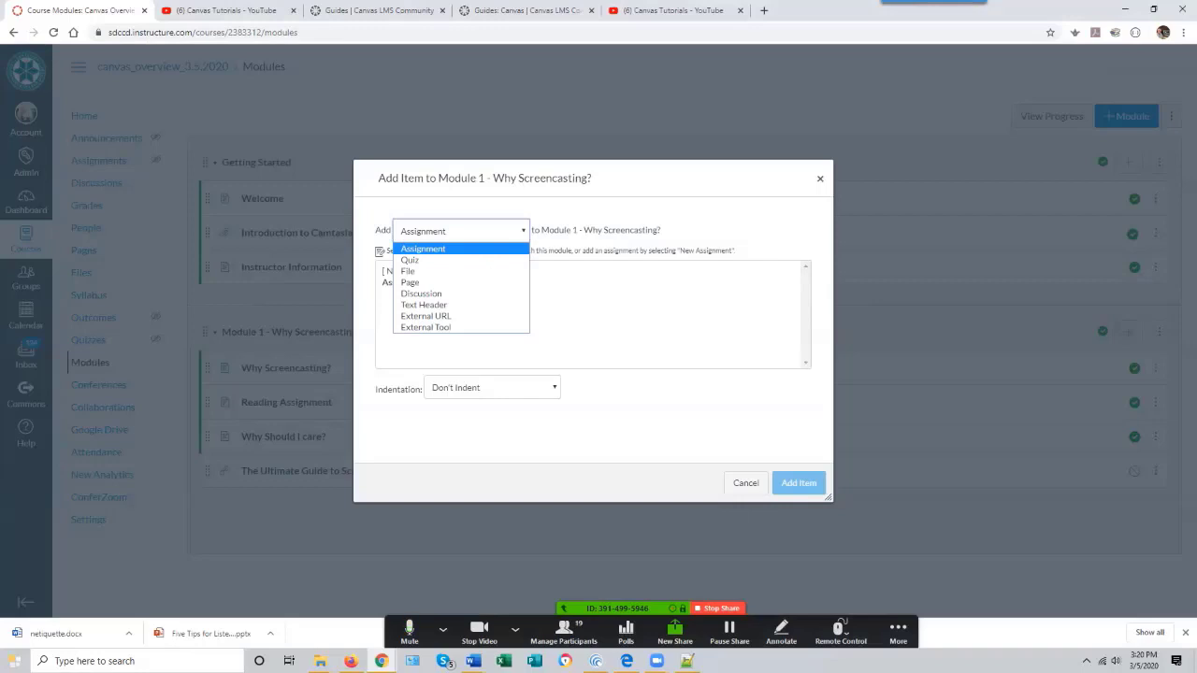
{"action": "mouse_move", "coordinate": [382, 661]}
{"action": "left_click", "coordinate": [424, 249]}
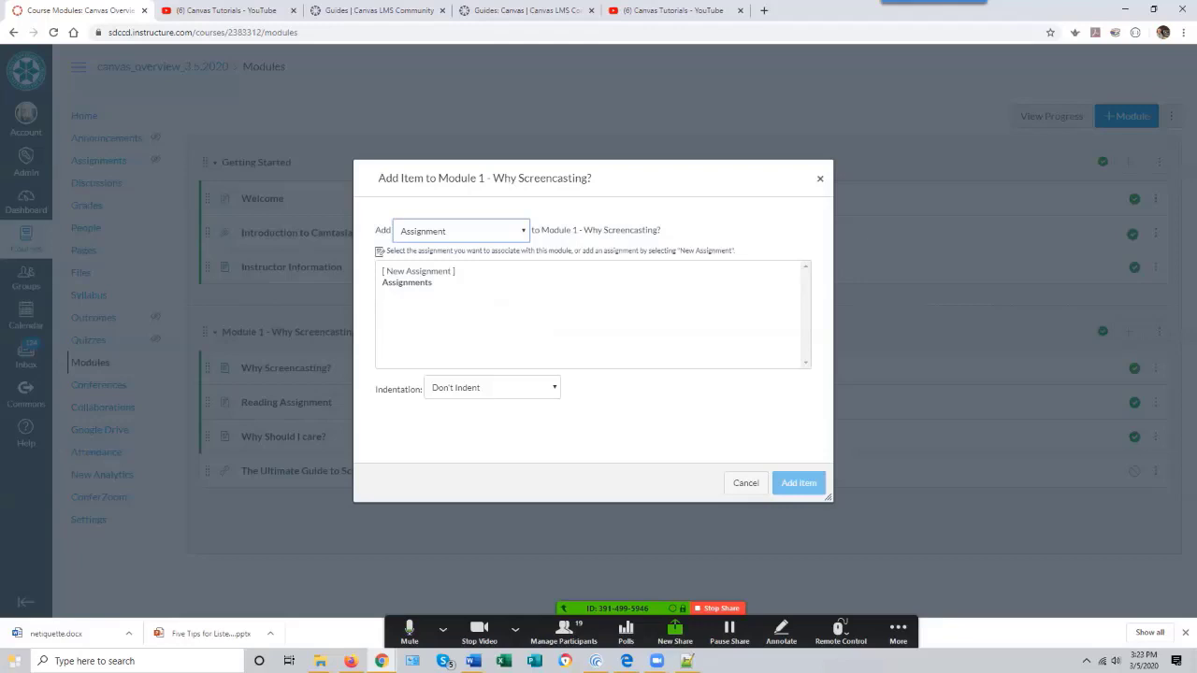
{"action": "left_click", "coordinate": [419, 271]}
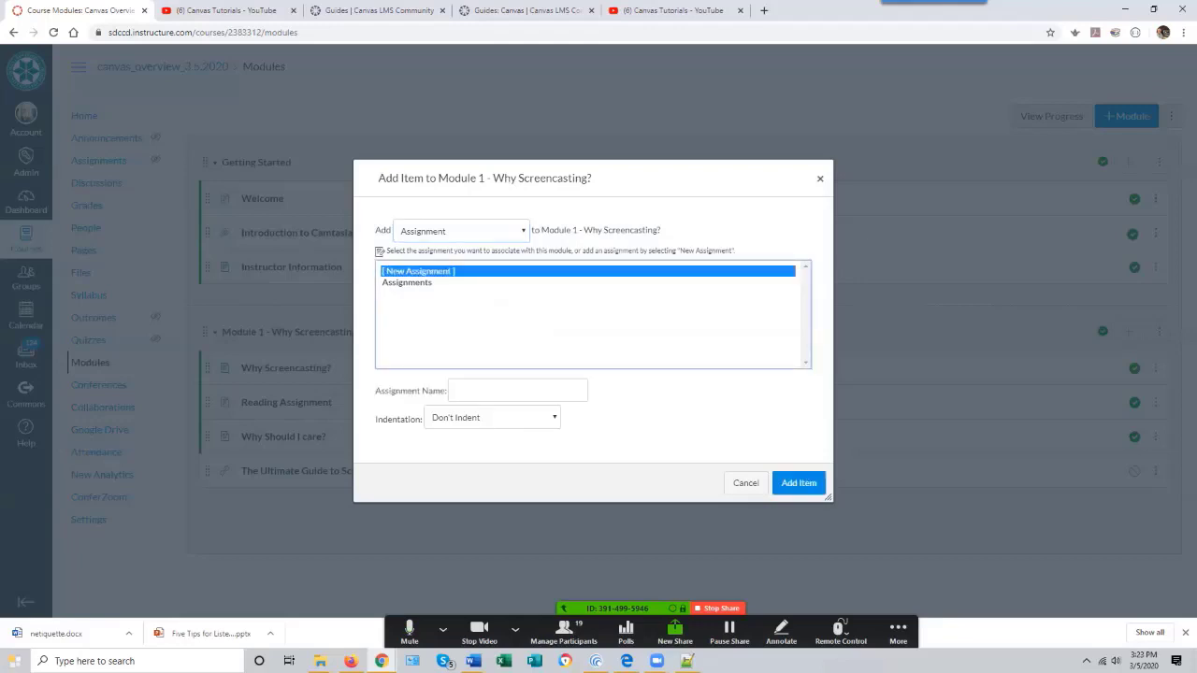
{"action": "left_click", "coordinate": [517, 391]}
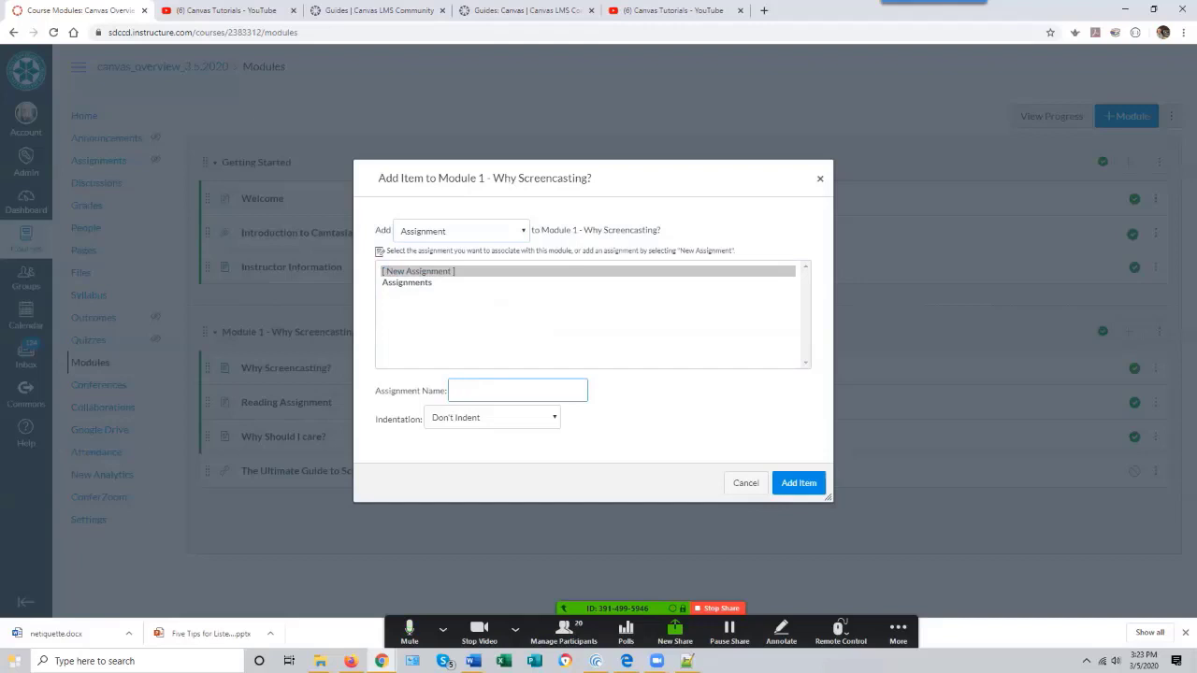
{"action": "key", "text": "alt+Tab"}
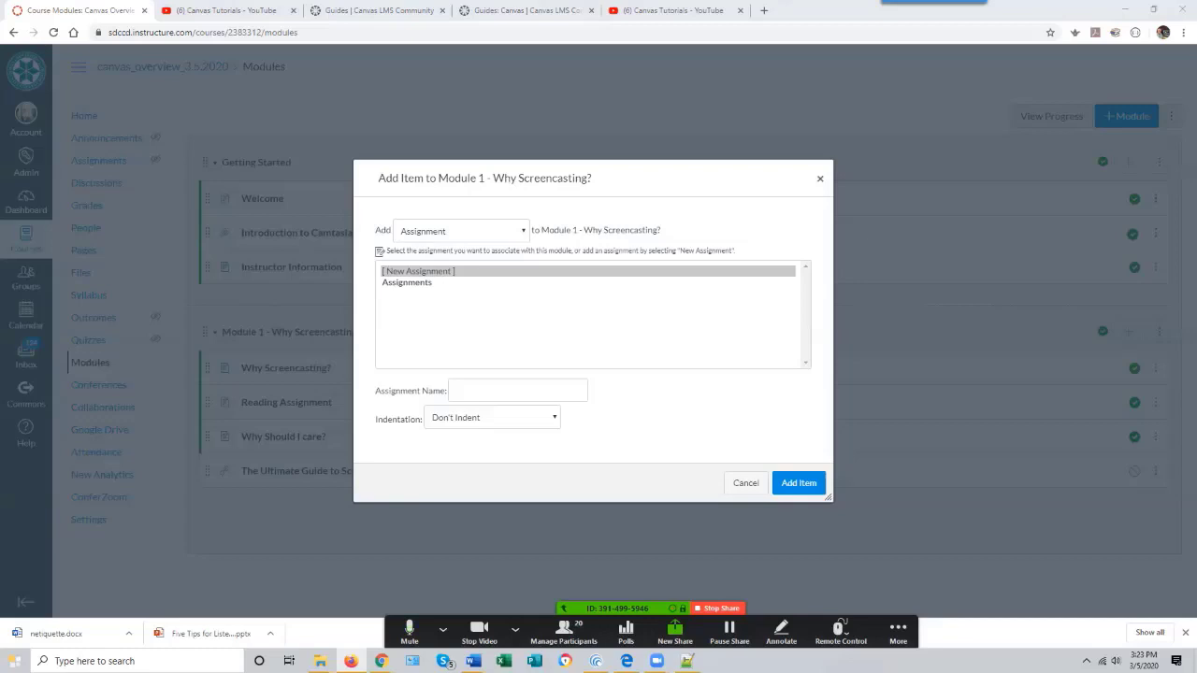
{"action": "left_click", "coordinate": [517, 391]}
{"action": "type", "text": "Def"}
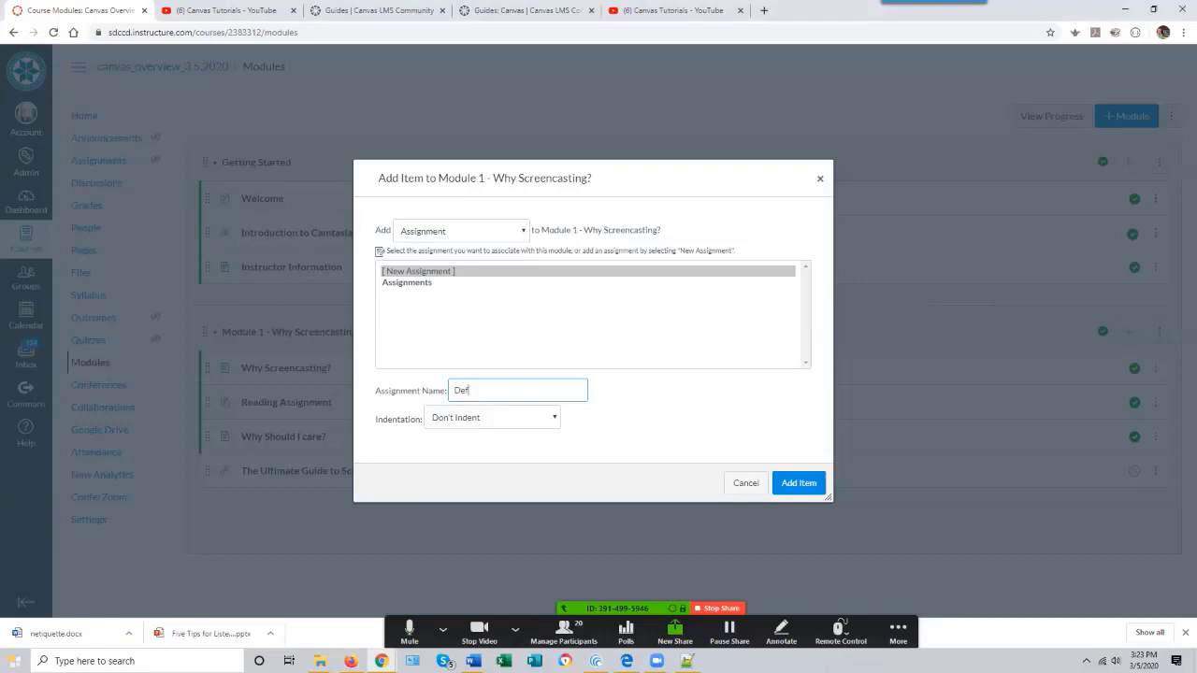
{"action": "type", "text": "ine Screencasting"}
{"action": "key", "text": "Return"}
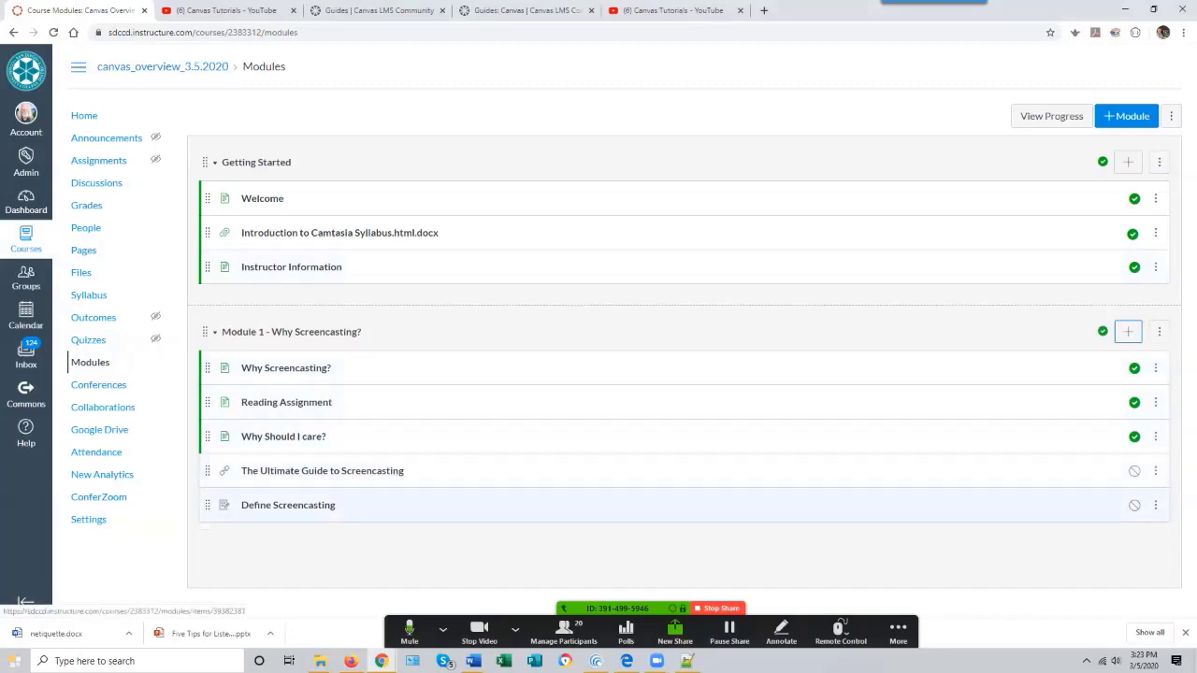
- Open the Define Screencasting assignment for editing and paste the description asking students to define screencasting, list applications and hardware/software requirements
{"action": "left_click", "coordinate": [293, 506]}
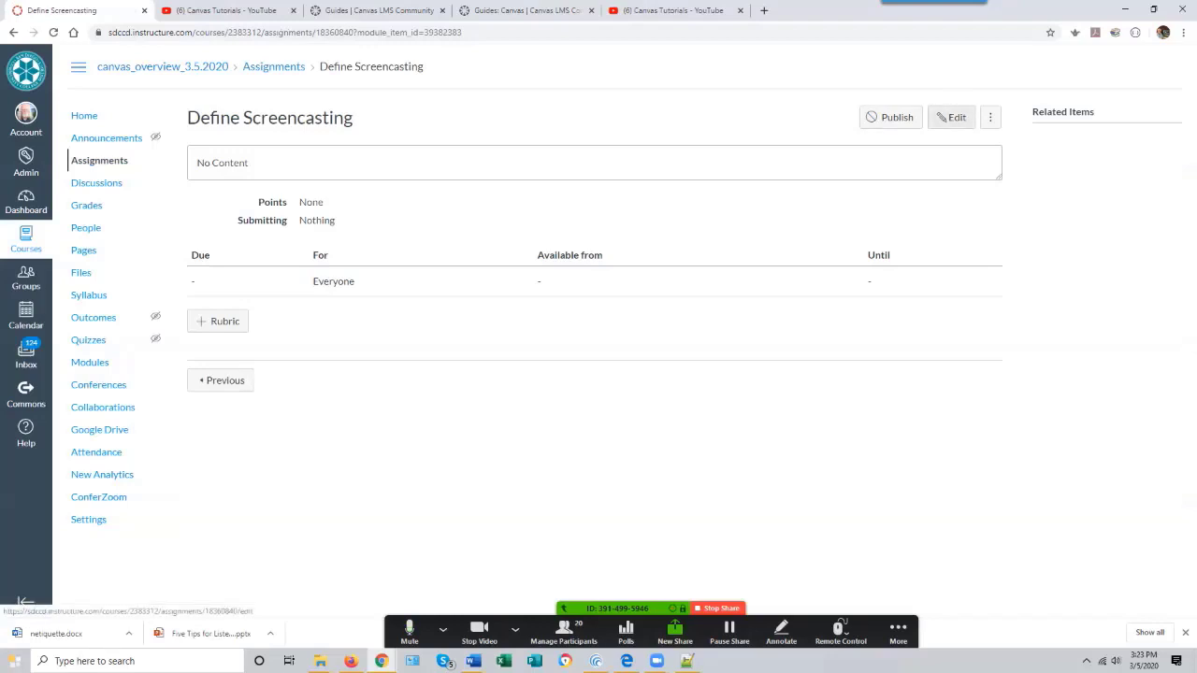
{"action": "left_click", "coordinate": [953, 117]}
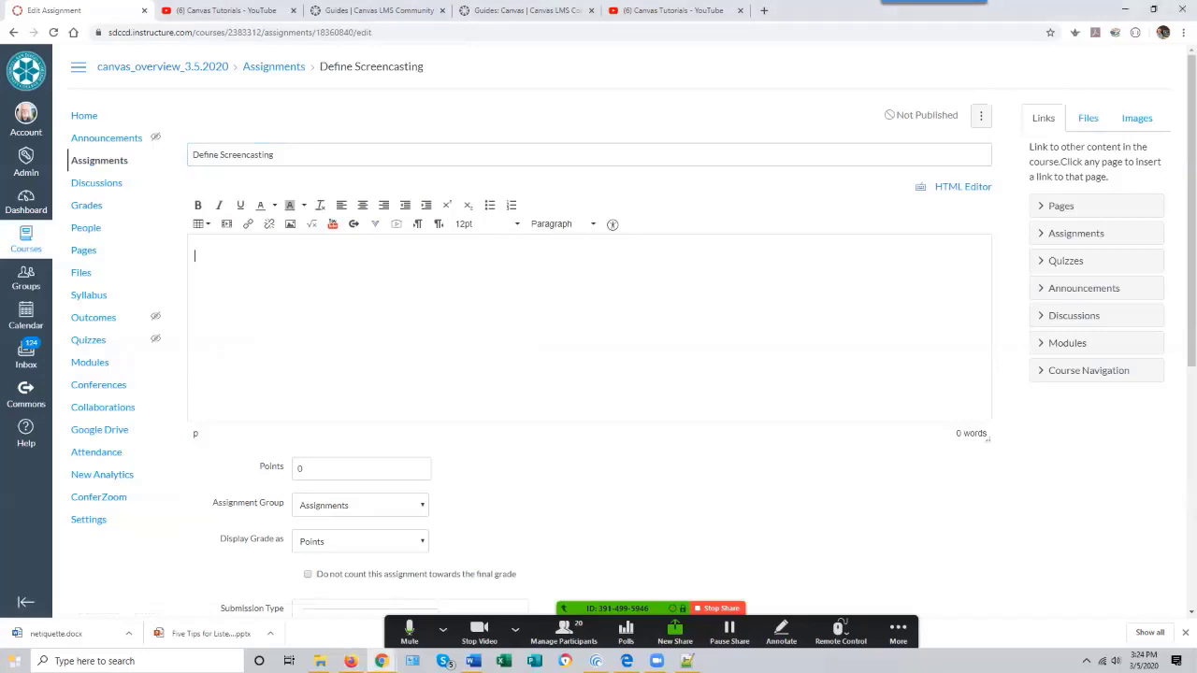
{"action": "type", "text": "In your own words, define the term screencasting, list some applications for it, and list hardware and software requirements required."}
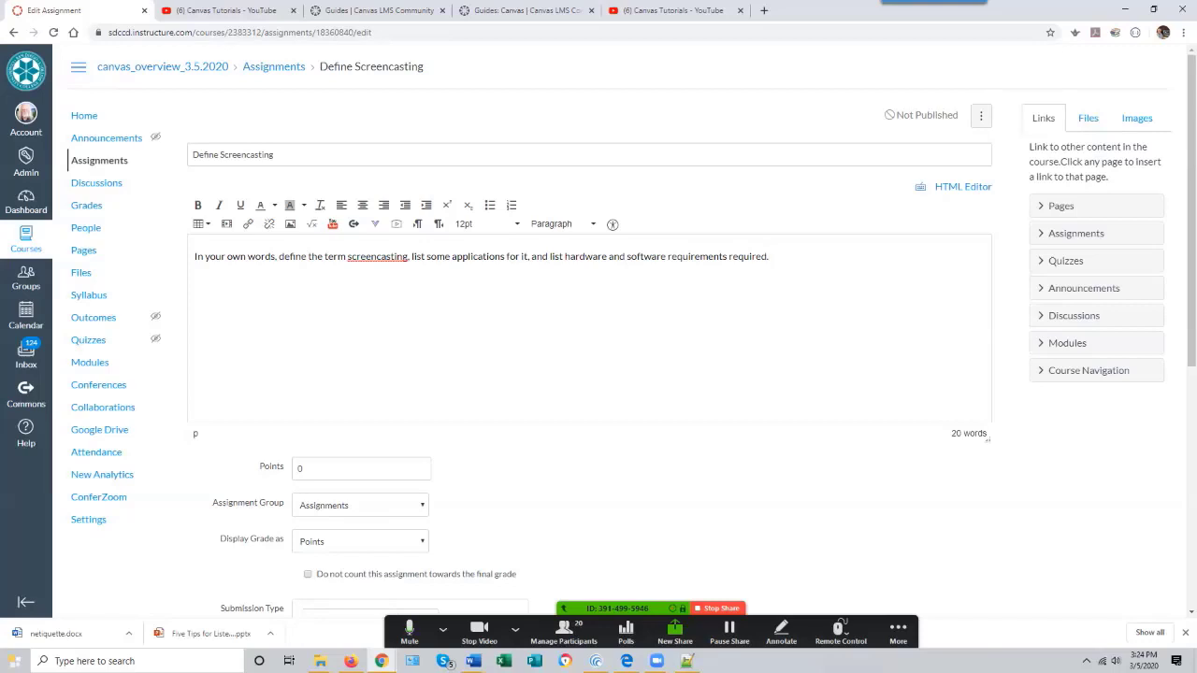
- Set the assignment's points to 10
{"action": "scroll", "coordinate": [599, 374], "scroll_direction": "down", "scroll_amount": 2}
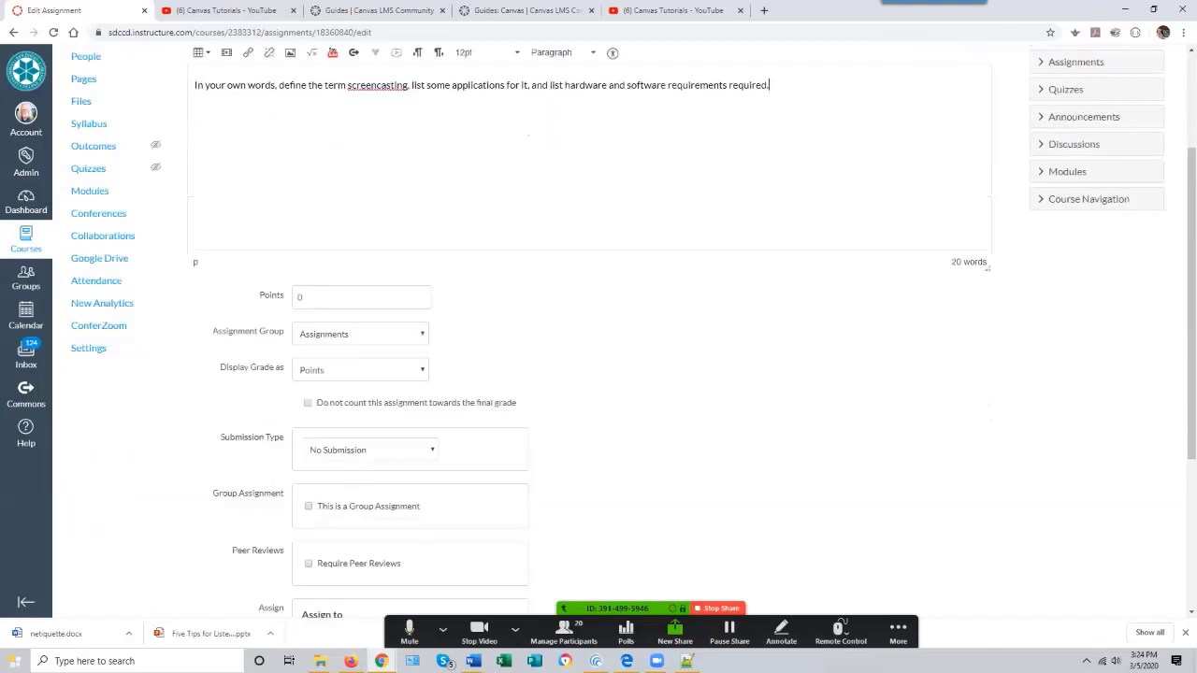
{"action": "scroll", "coordinate": [599, 374], "scroll_direction": "up", "scroll_amount": 2}
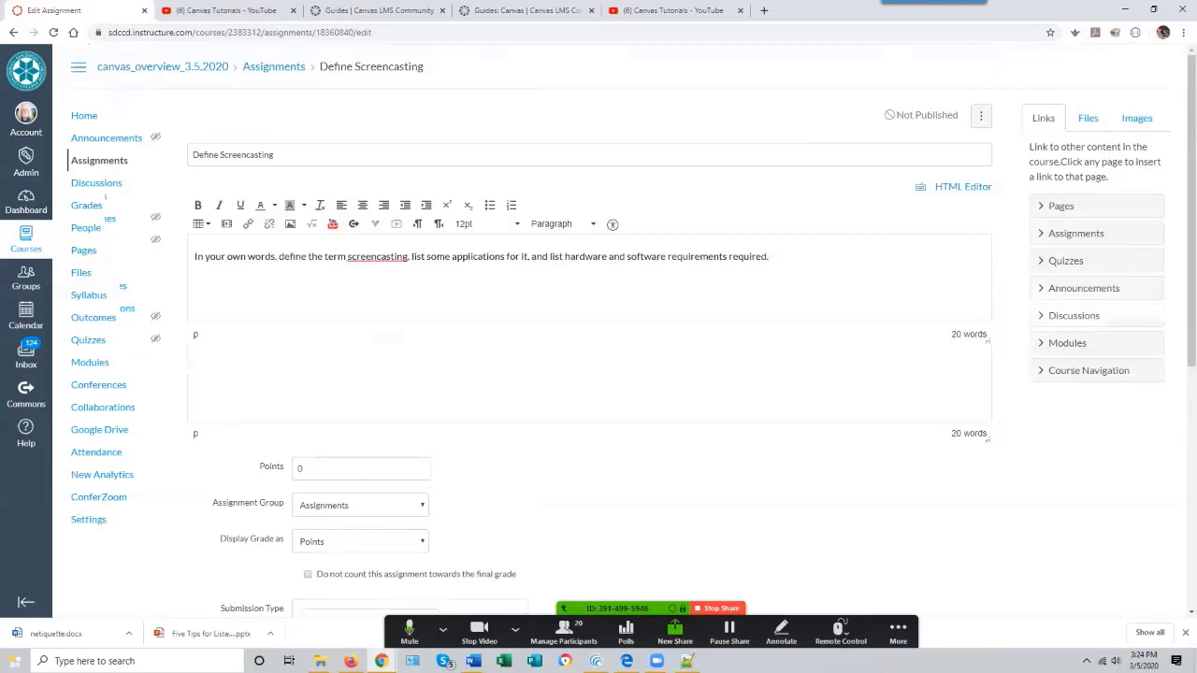
{"action": "scroll", "coordinate": [599, 375], "scroll_direction": "down", "scroll_amount": 3}
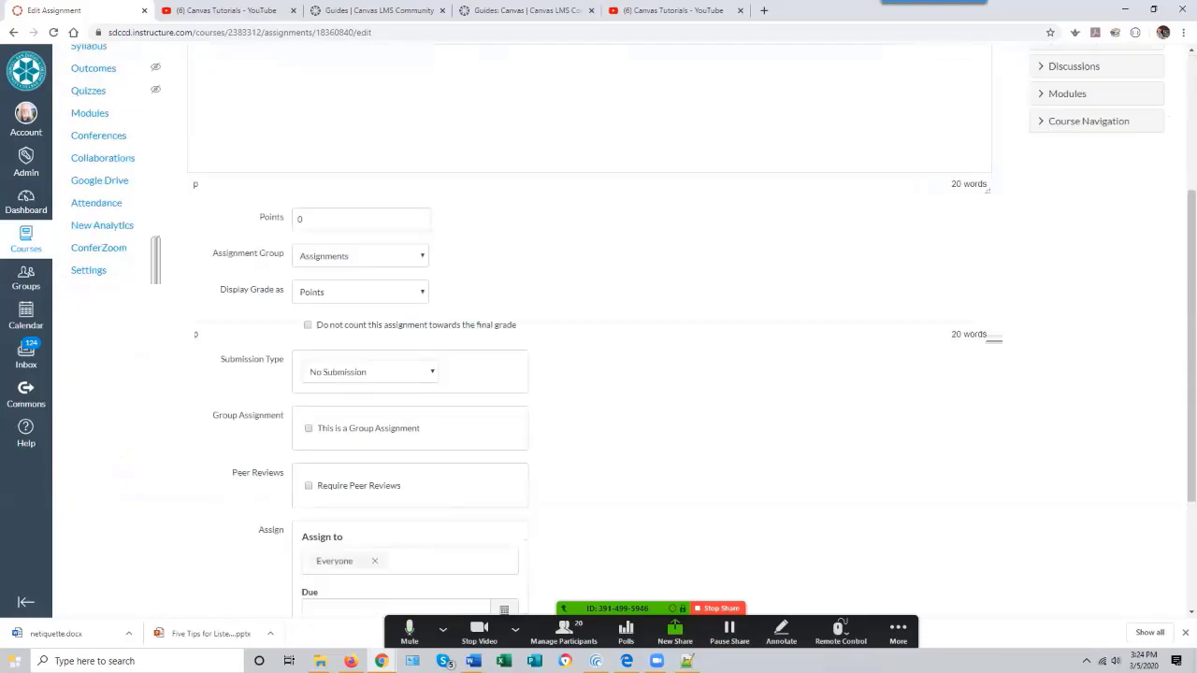
{"action": "double_click", "coordinate": [300, 218]}
{"action": "type", "text": "10"}
- Set the submission type to Online
{"action": "left_click", "coordinate": [371, 371]}
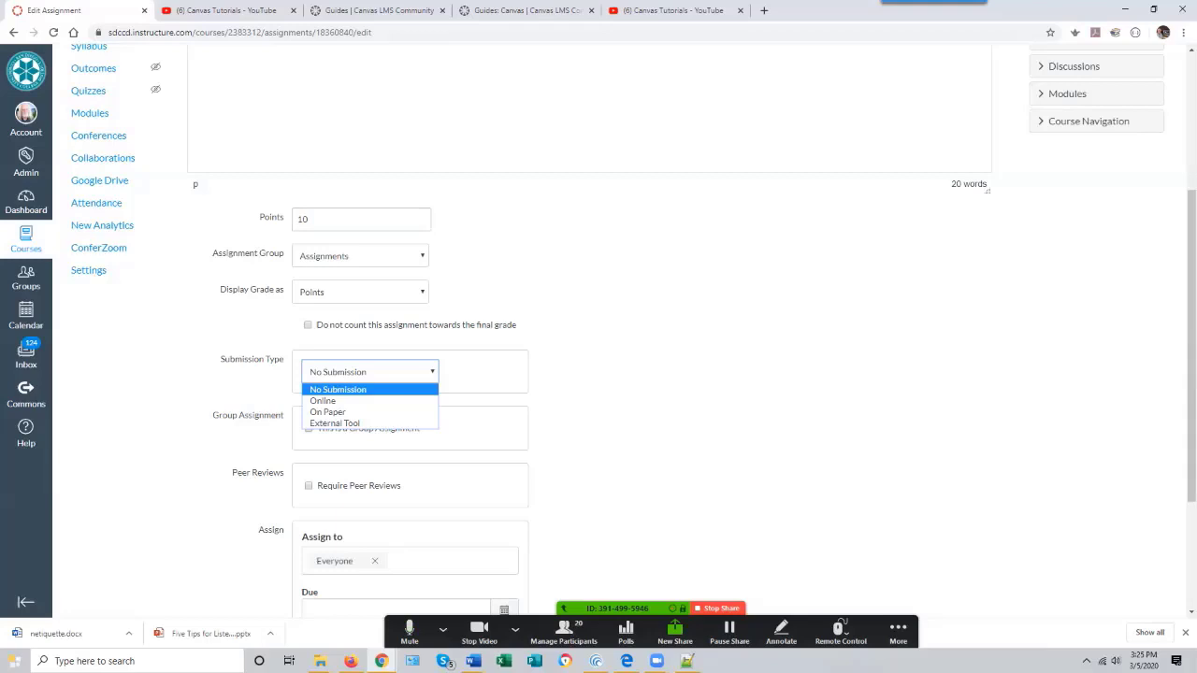
{"action": "key", "text": "Down"}
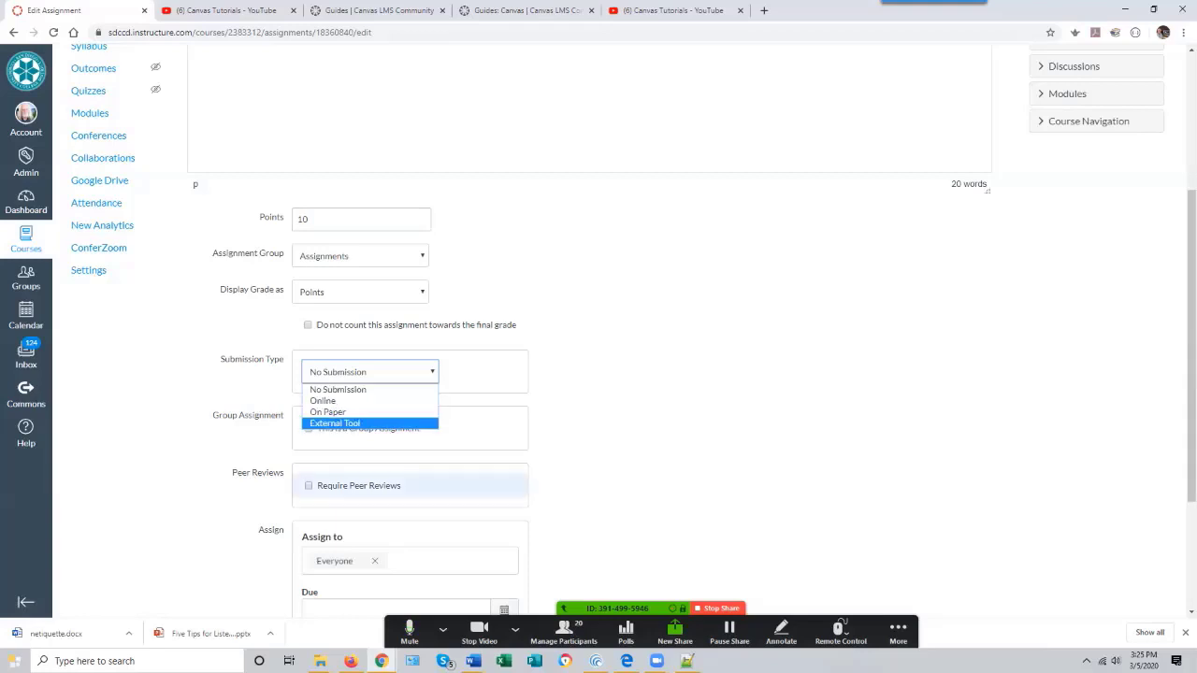
{"action": "left_click", "coordinate": [323, 401]}
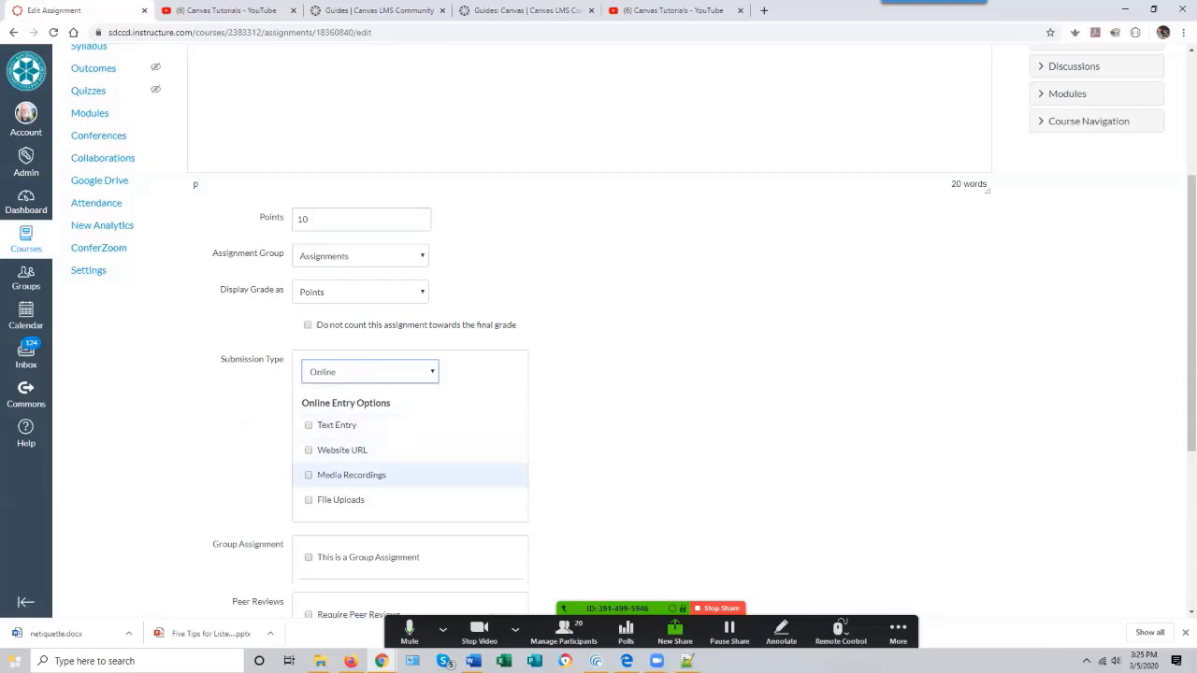
{"action": "left_click", "coordinate": [369, 371]}
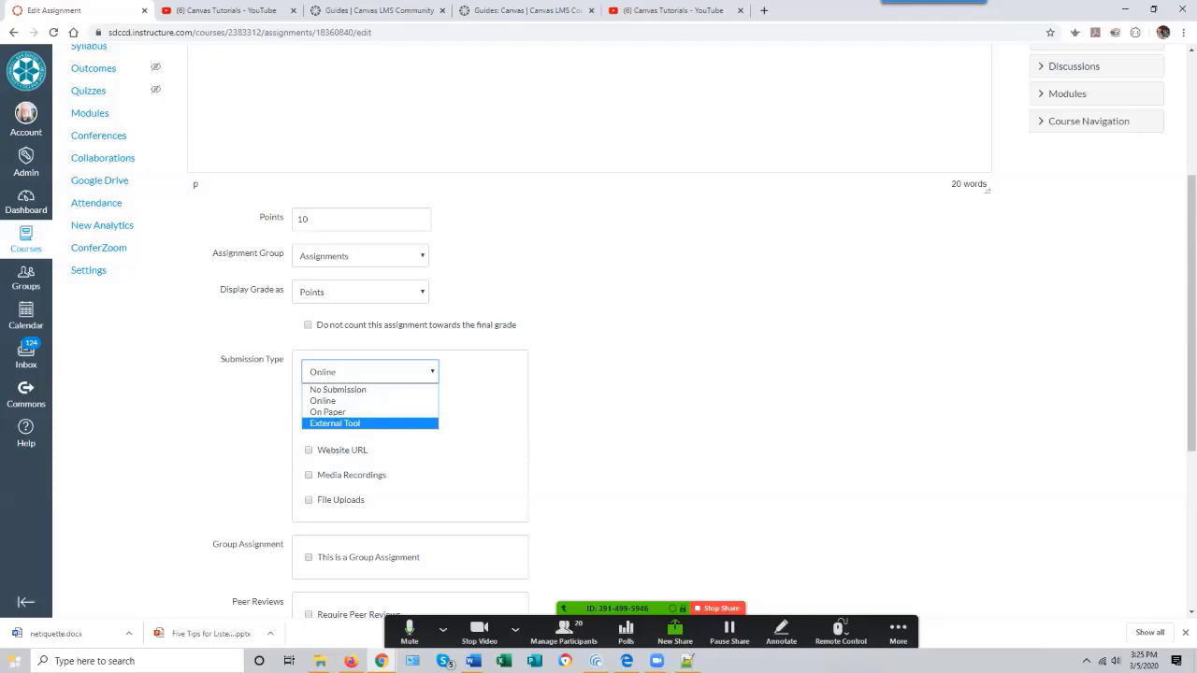
{"action": "left_click", "coordinate": [323, 401]}
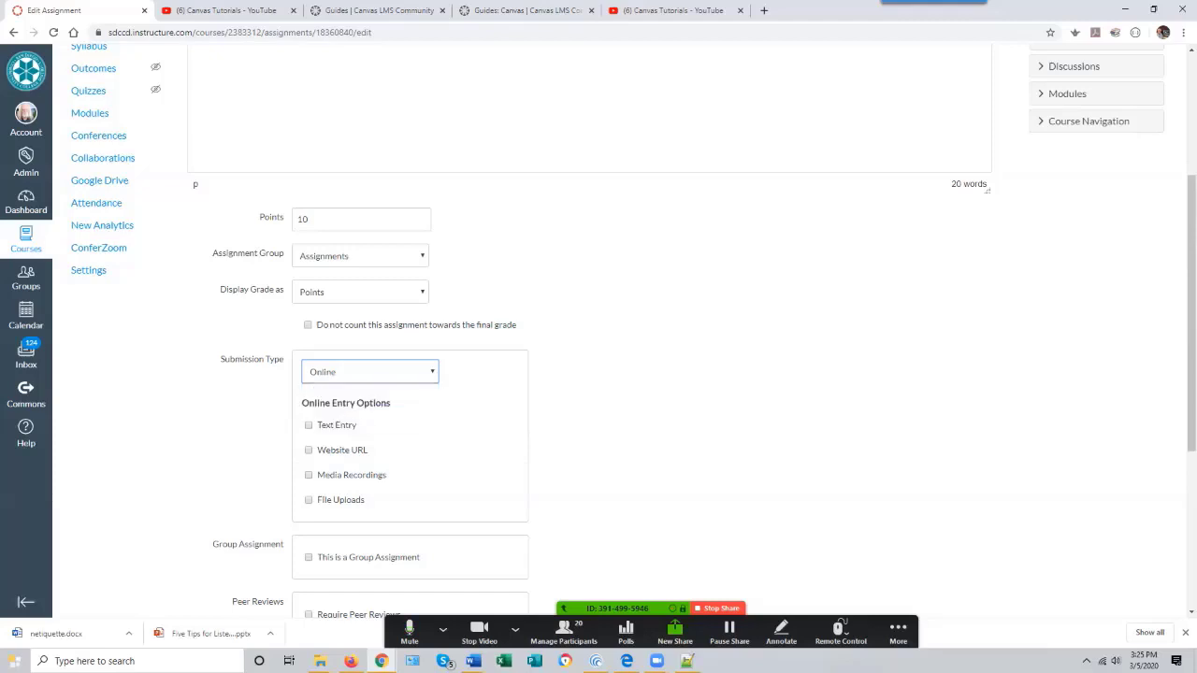
- Enable File Uploads as the online entry option
{"action": "scroll", "coordinate": [411, 365], "scroll_direction": "down", "scroll_amount": 2}
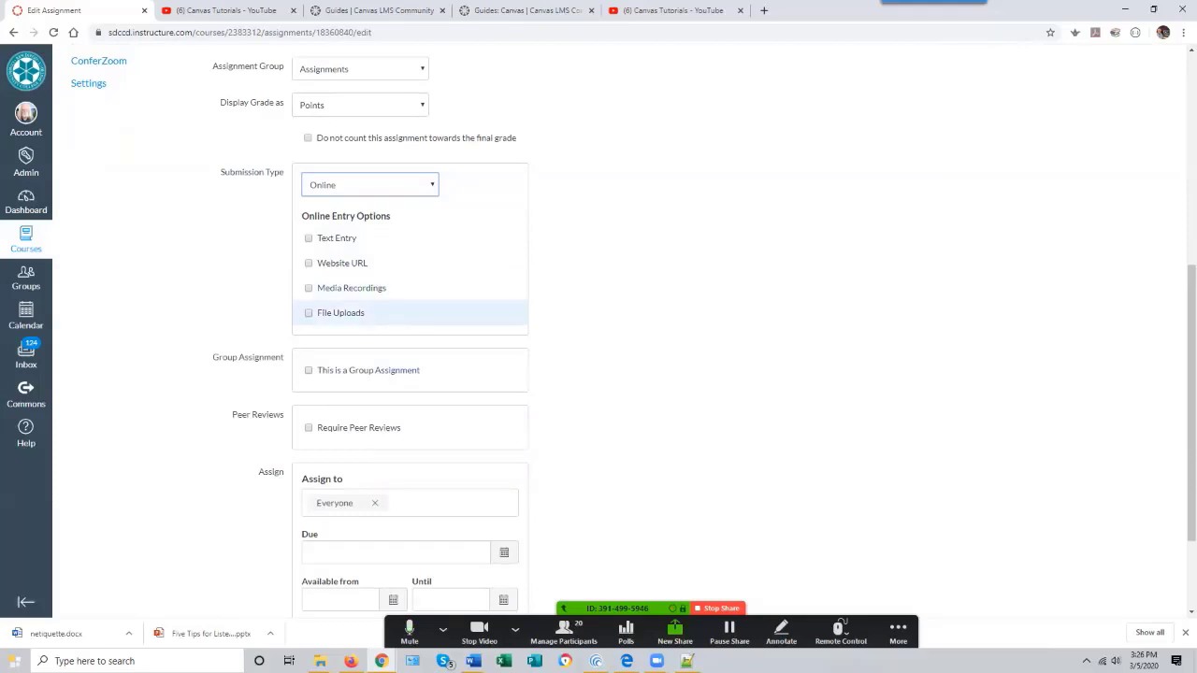
{"action": "left_click", "coordinate": [309, 312]}
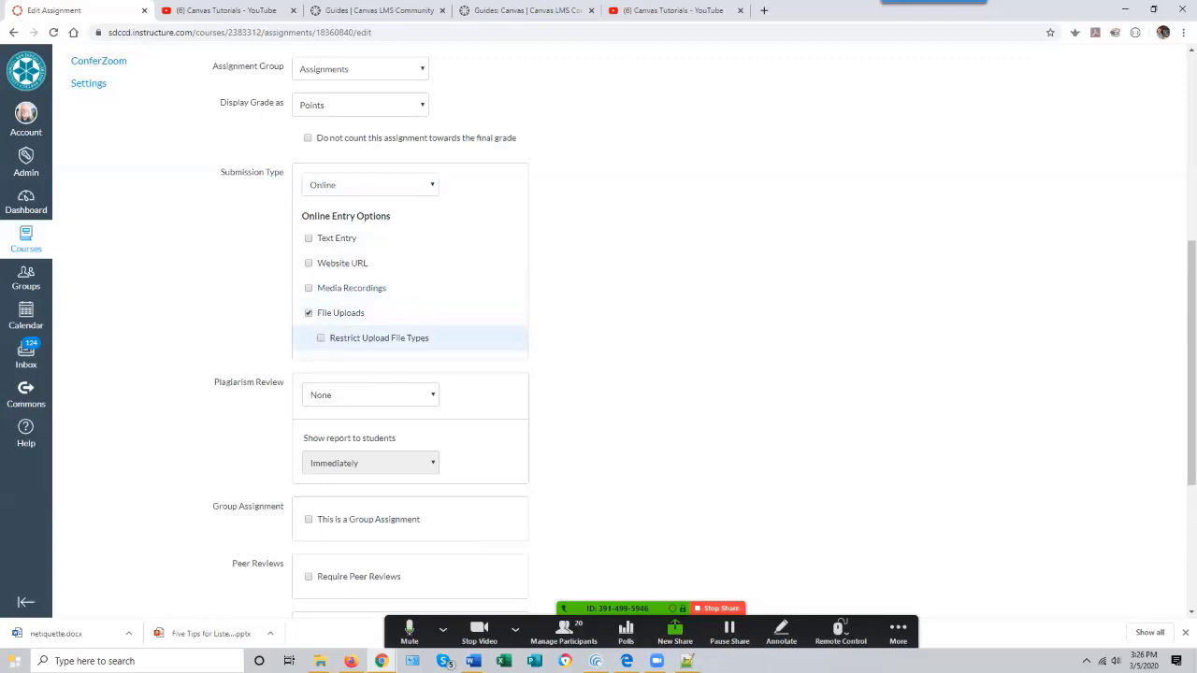
{"action": "left_click", "coordinate": [321, 338]}
{"action": "left_click", "coordinate": [392, 362]}
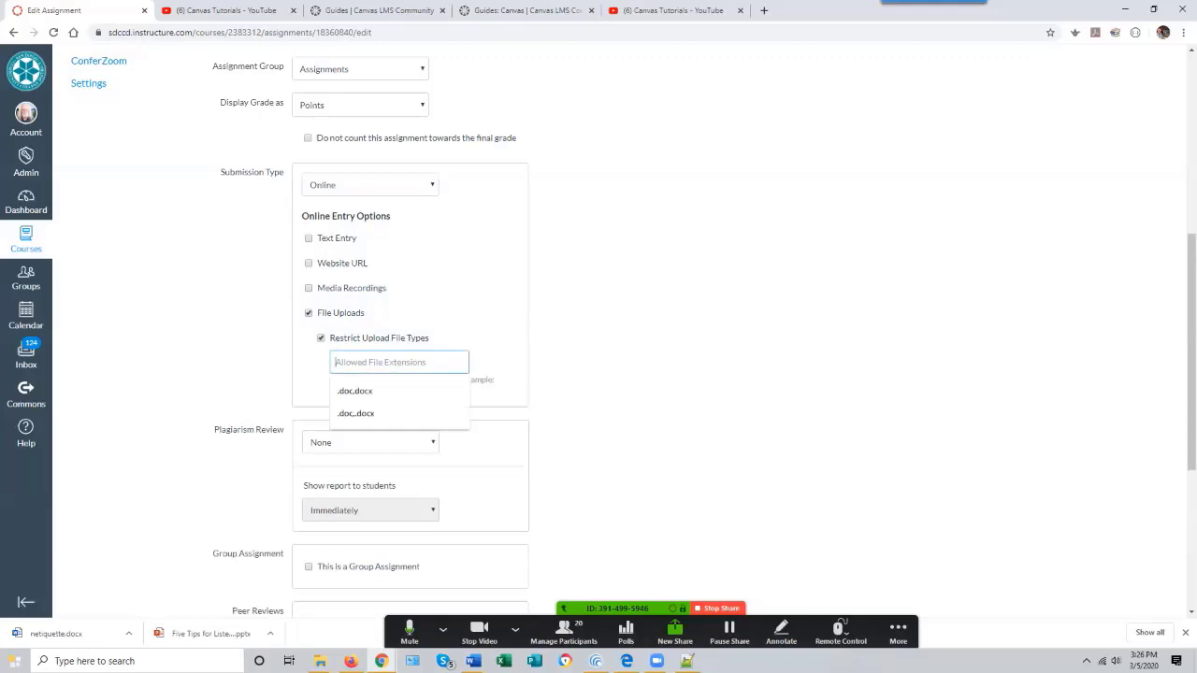
{"action": "key", "text": "Down"}
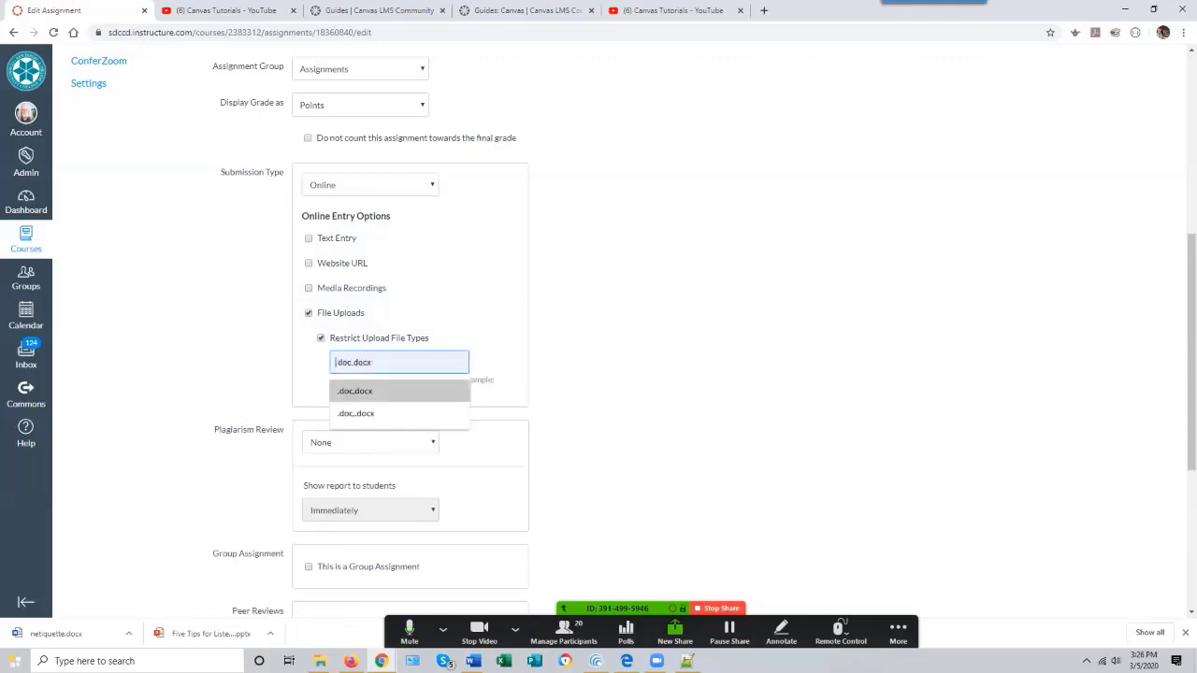
{"action": "key", "text": "Return"}
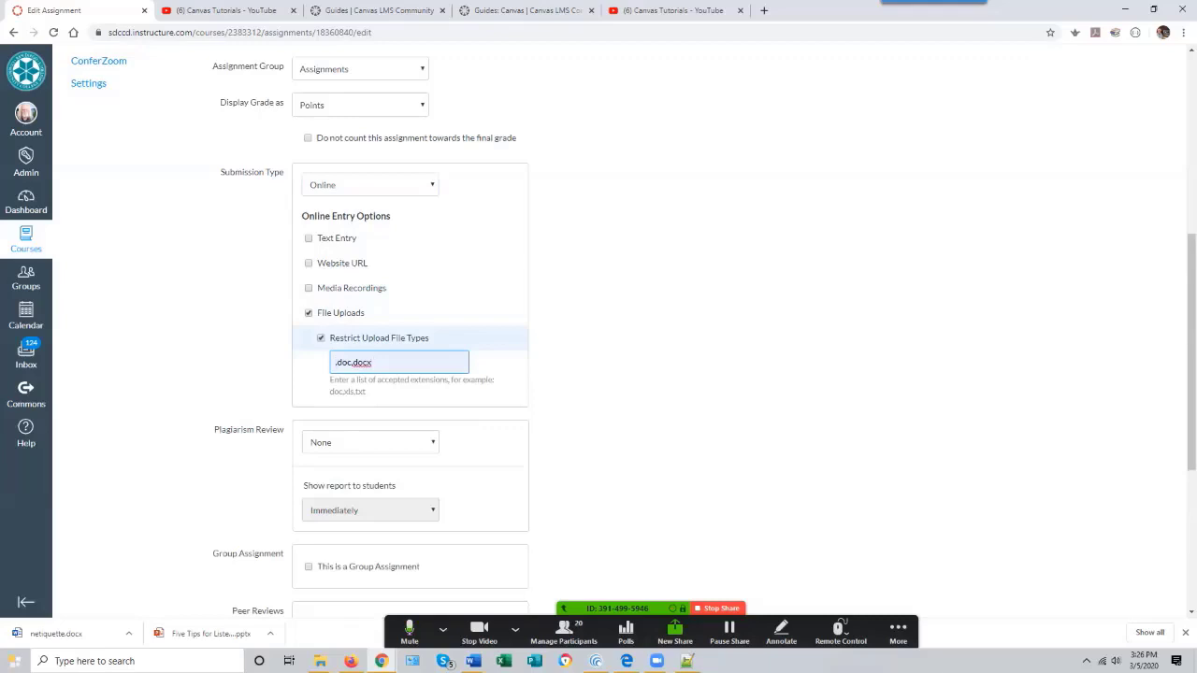
{"action": "left_click", "coordinate": [321, 339]}
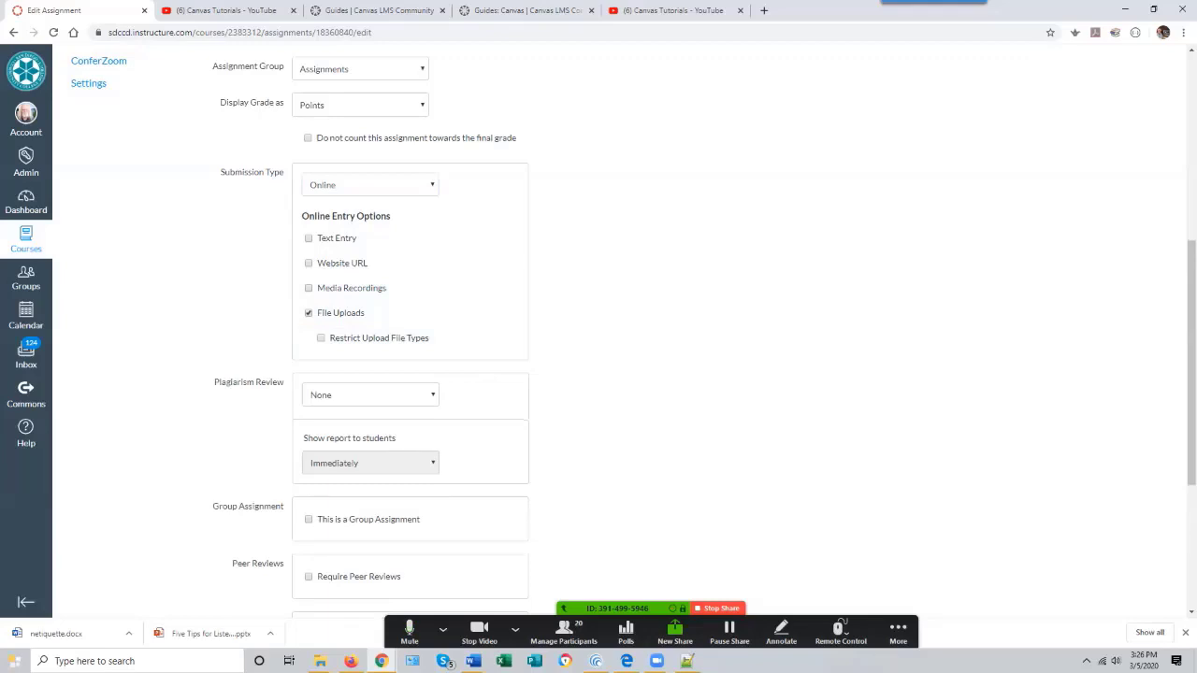
- Examine the plagiarism review options for the assignment
{"action": "scroll", "coordinate": [411, 280], "scroll_direction": "down", "scroll_amount": 2}
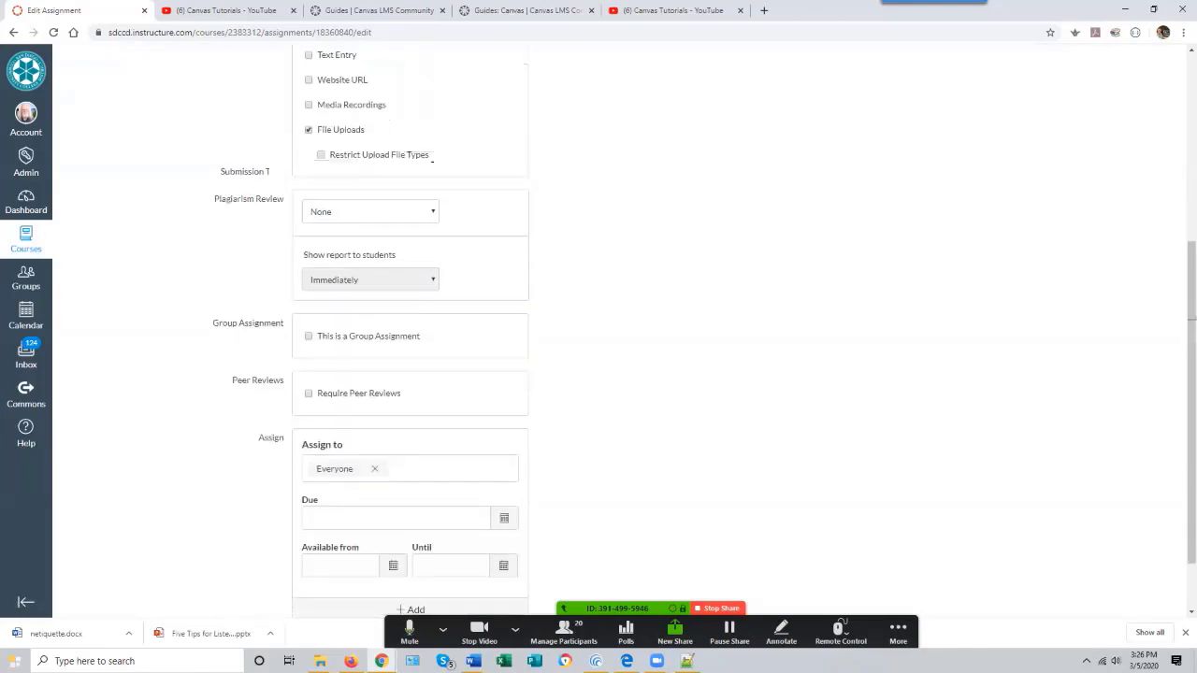
{"action": "scroll", "coordinate": [411, 327], "scroll_direction": "up", "scroll_amount": 2}
{"action": "scroll", "coordinate": [412, 327], "scroll_direction": "down", "scroll_amount": 3}
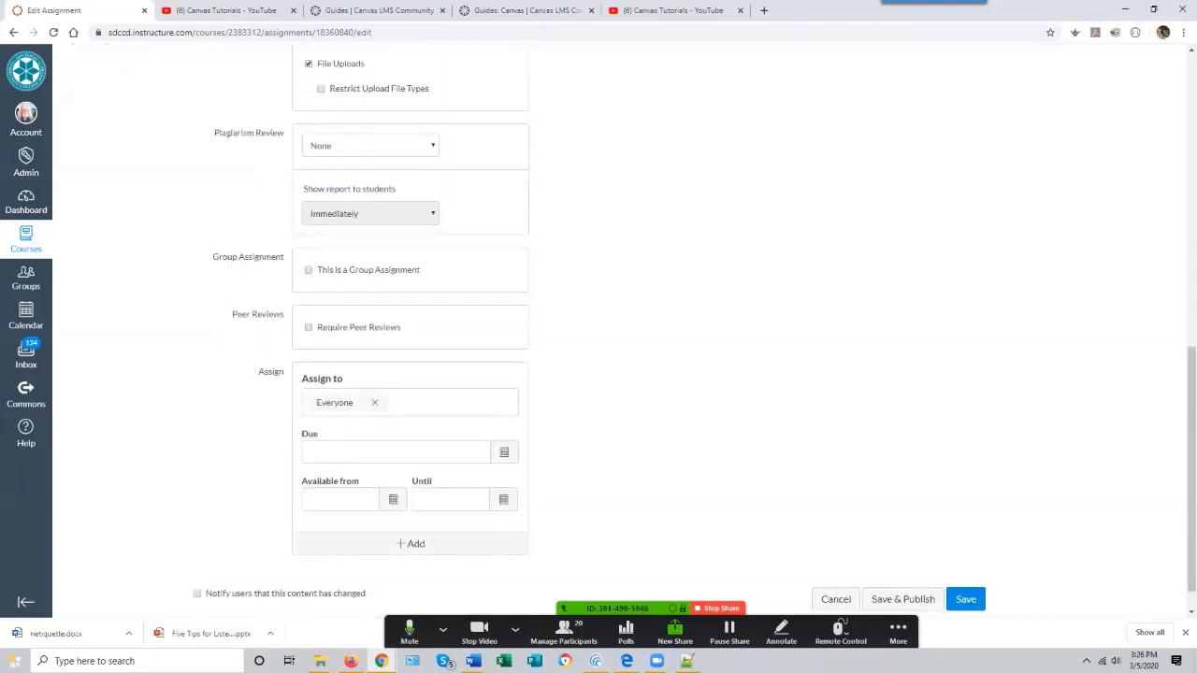
{"action": "left_click", "coordinate": [371, 146]}
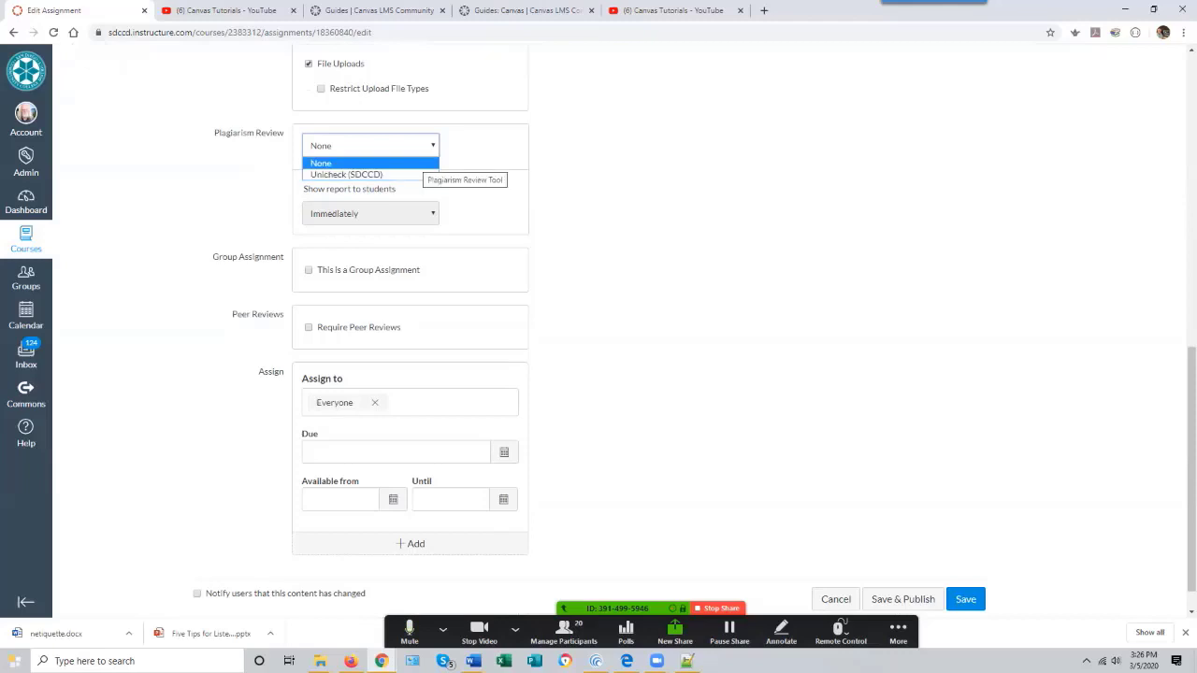
{"action": "left_click", "coordinate": [421, 162]}
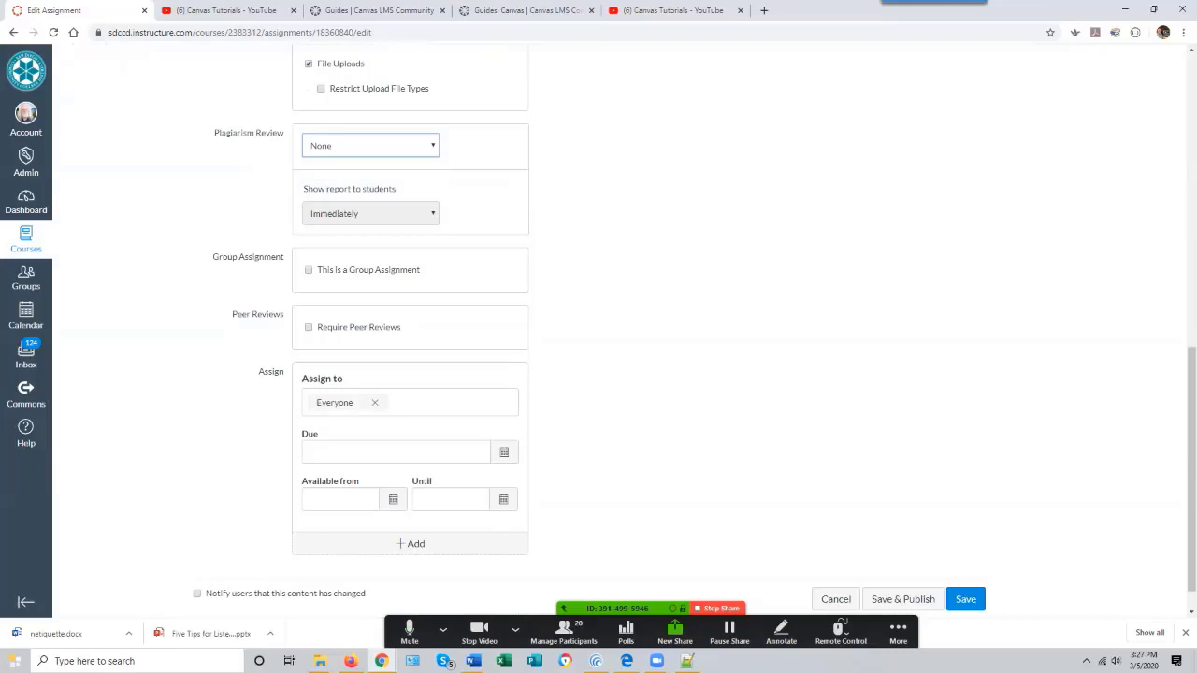
- Set the assignment's due date to March 25, 2020 at 11:59pm using the calendar picker
{"action": "scroll", "coordinate": [599, 331], "scroll_direction": "down", "scroll_amount": 1}
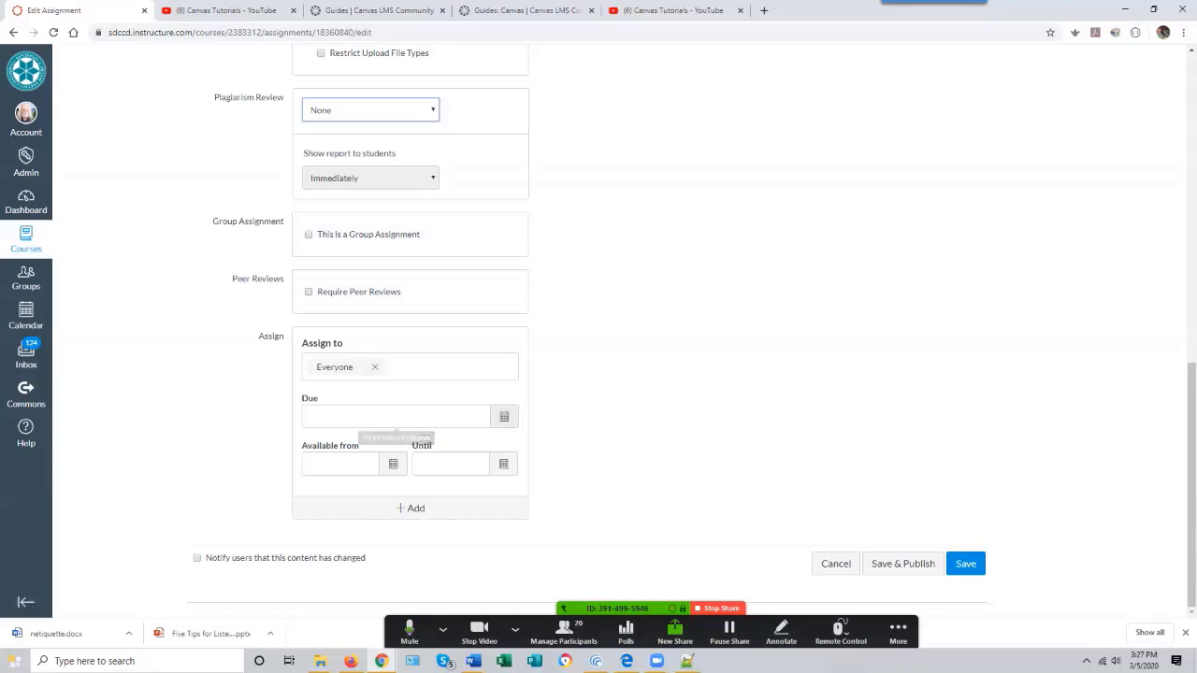
{"action": "left_click", "coordinate": [504, 417]}
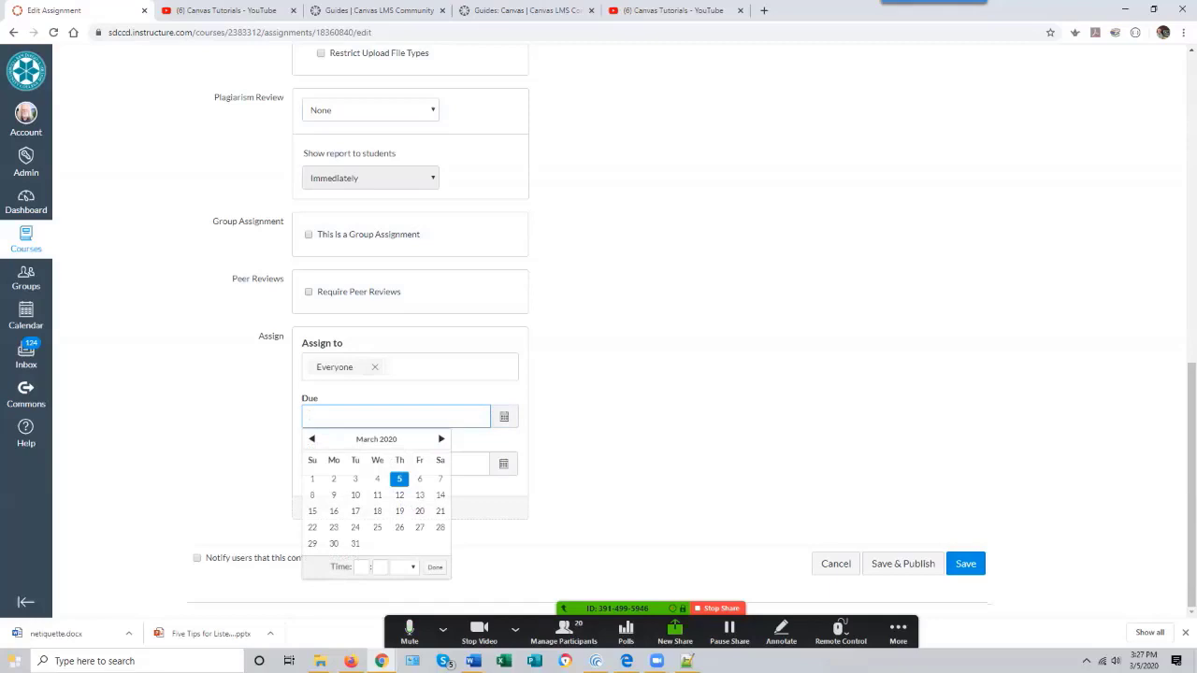
{"action": "left_click", "coordinate": [377, 527]}
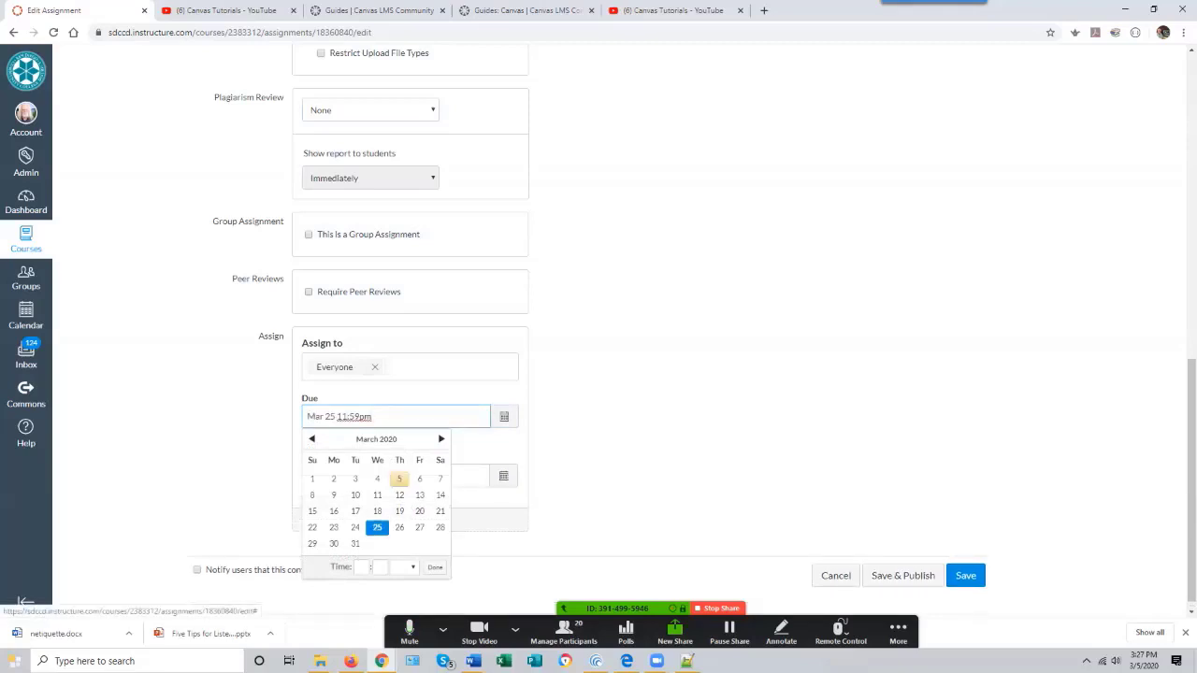
{"action": "left_click", "coordinate": [435, 568]}
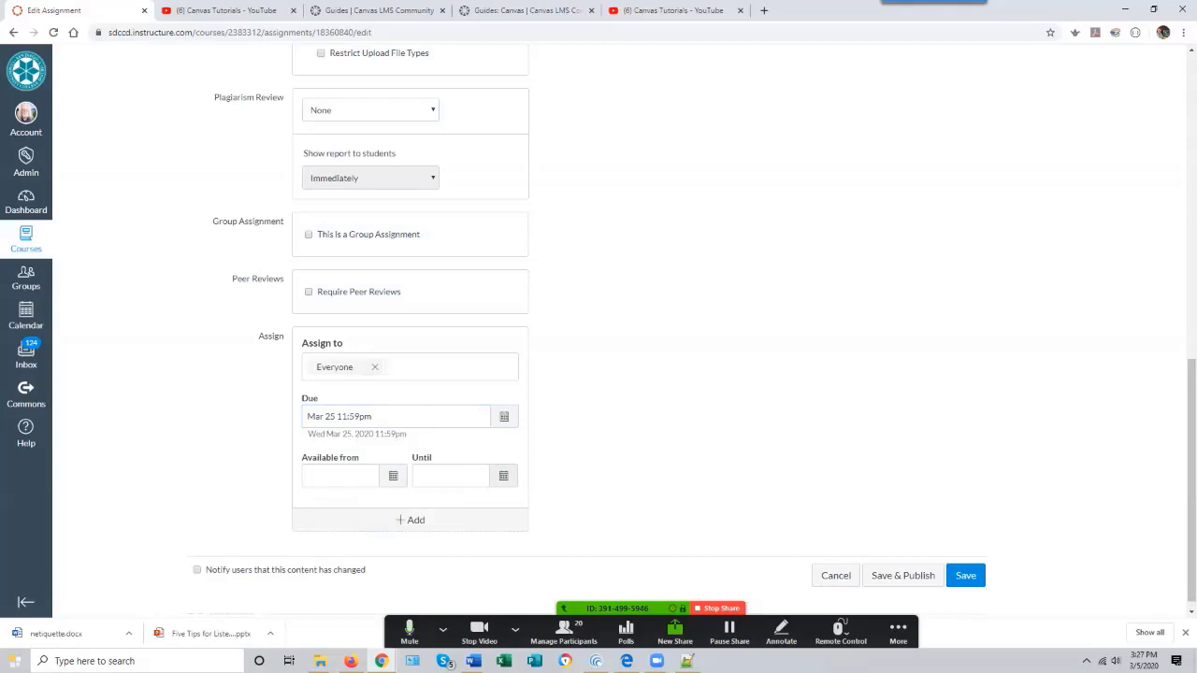
- Set the Until availability date to March 25, 2020 at 11:59pm
{"action": "left_click", "coordinate": [503, 477]}
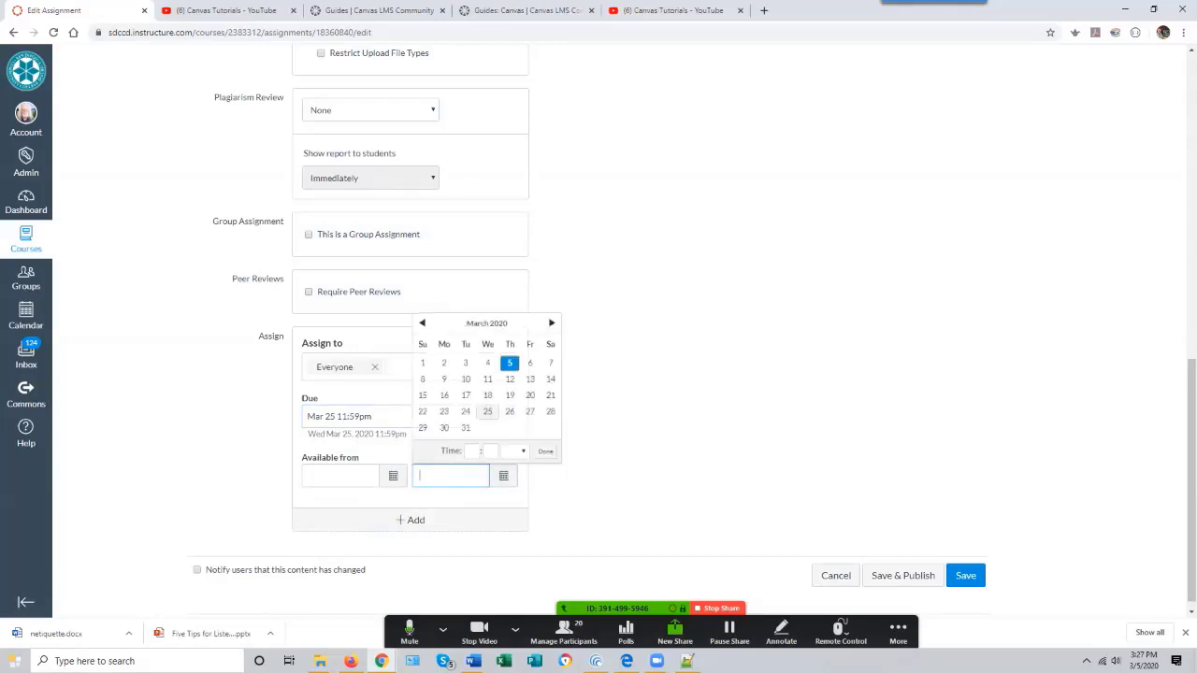
{"action": "left_click", "coordinate": [487, 412]}
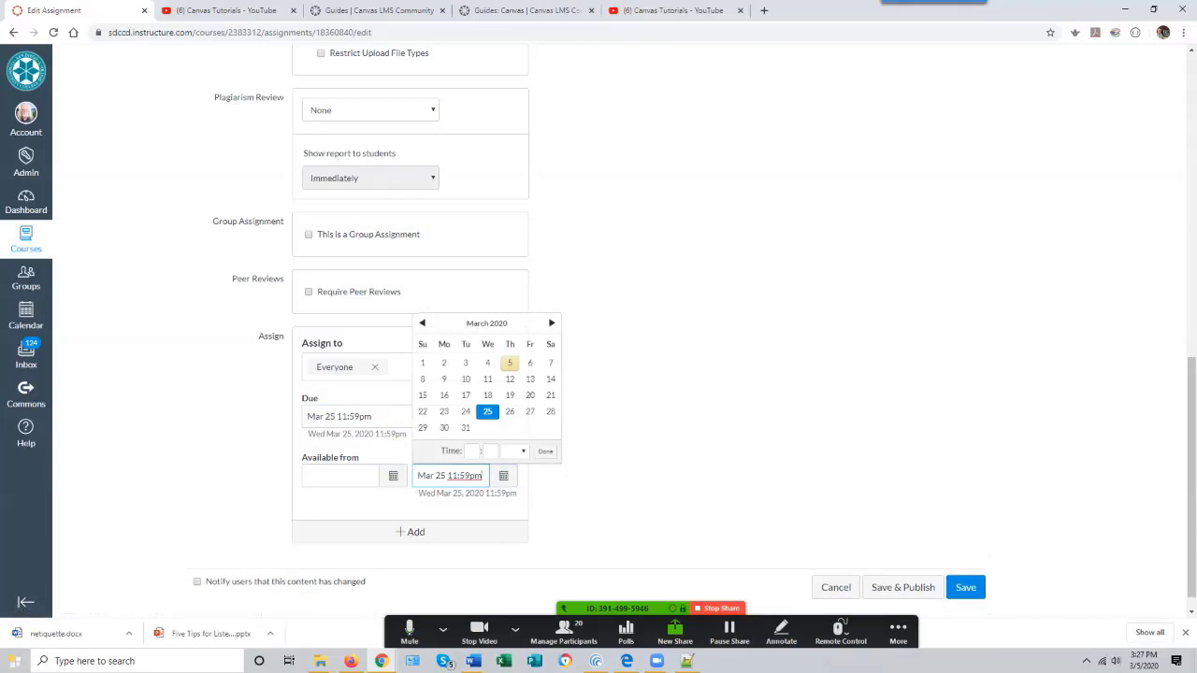
{"action": "left_click", "coordinate": [546, 451]}
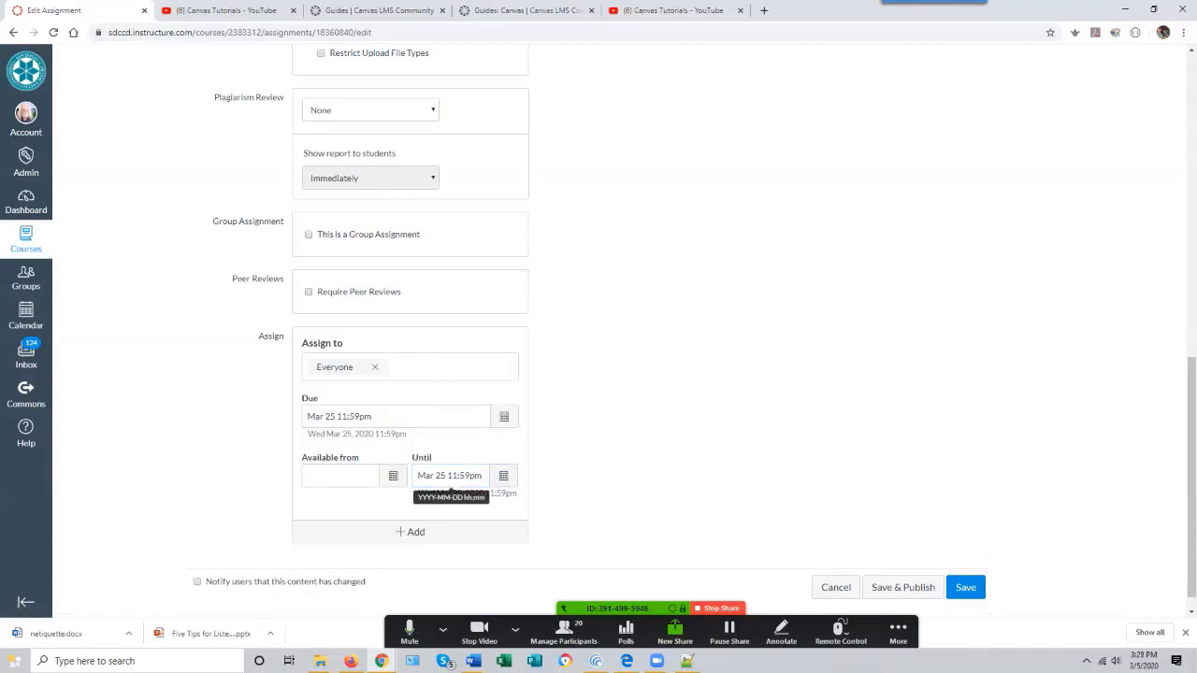
- Review the assignment's settings from description down to the assign dates
{"action": "scroll", "coordinate": [450, 490], "scroll_direction": "up", "scroll_amount": 5}
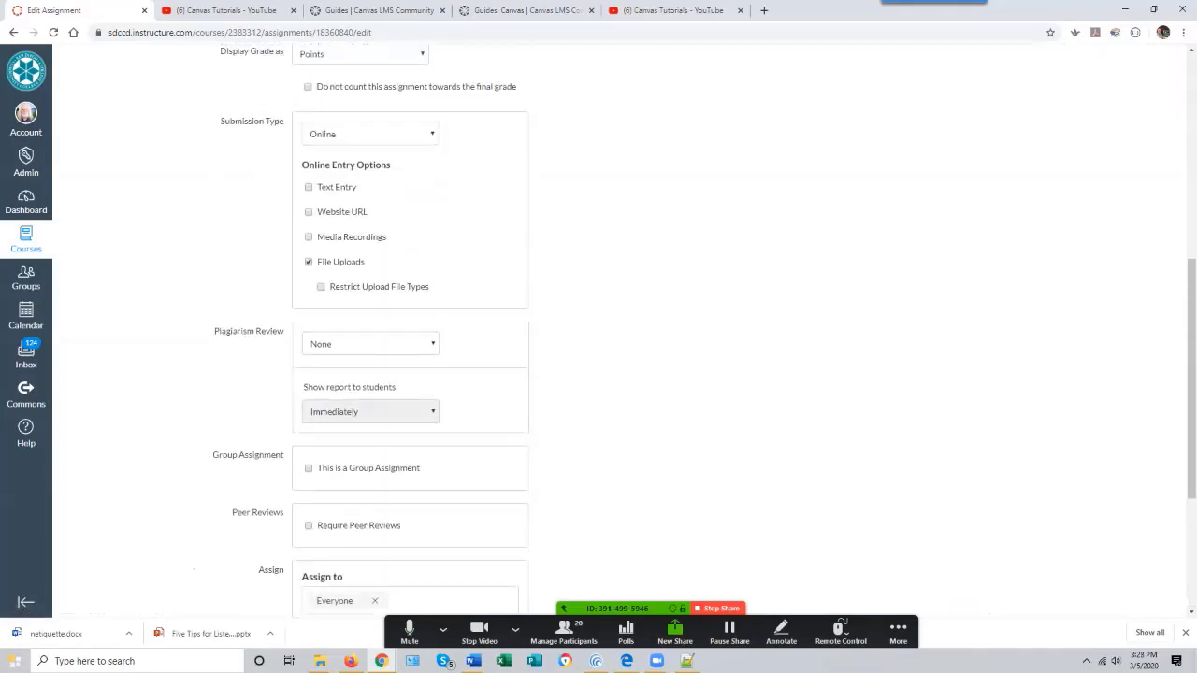
{"action": "scroll", "coordinate": [451, 490], "scroll_direction": "down", "scroll_amount": 2}
{"action": "scroll", "coordinate": [451, 491], "scroll_direction": "down", "scroll_amount": 2}
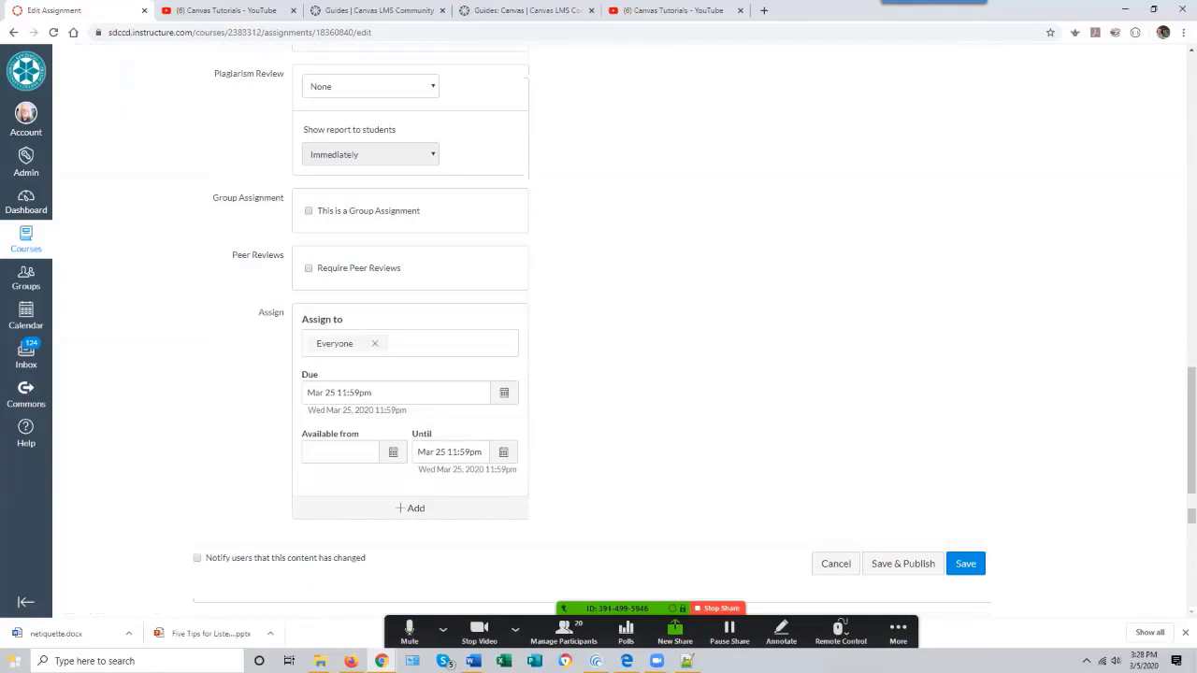
{"action": "scroll", "coordinate": [262, 517], "scroll_direction": "up", "scroll_amount": 15}
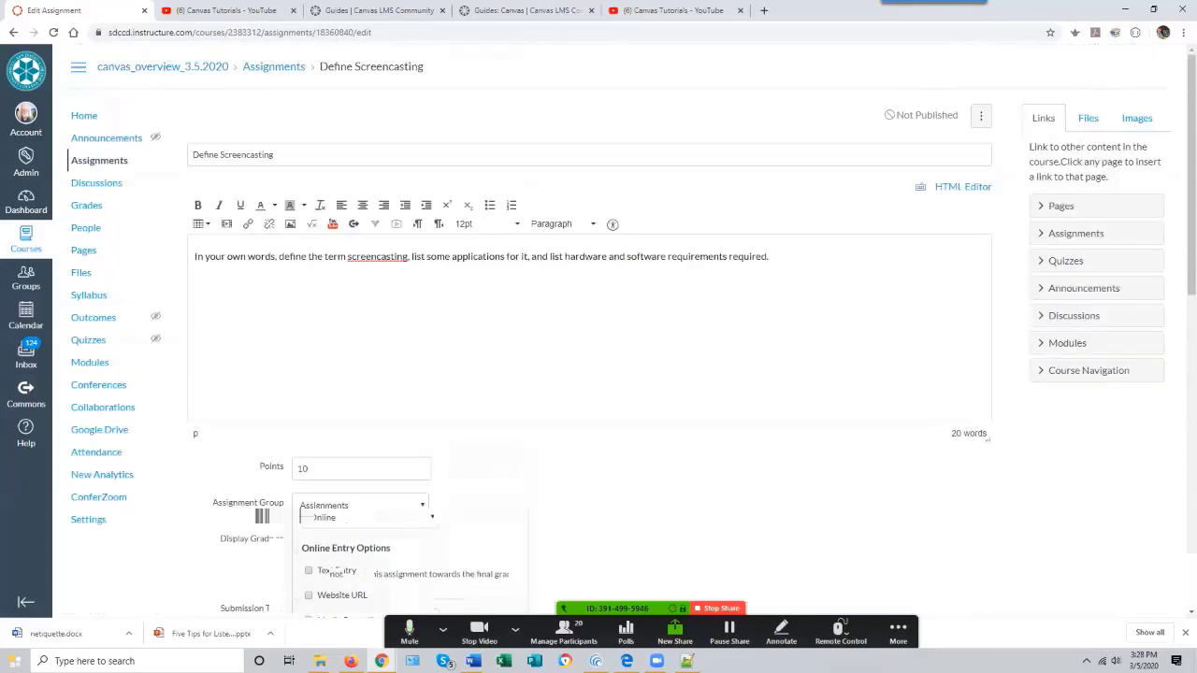
{"action": "scroll", "coordinate": [262, 517], "scroll_direction": "down", "scroll_amount": 4}
{"action": "scroll", "coordinate": [262, 516], "scroll_direction": "up", "scroll_amount": 2}
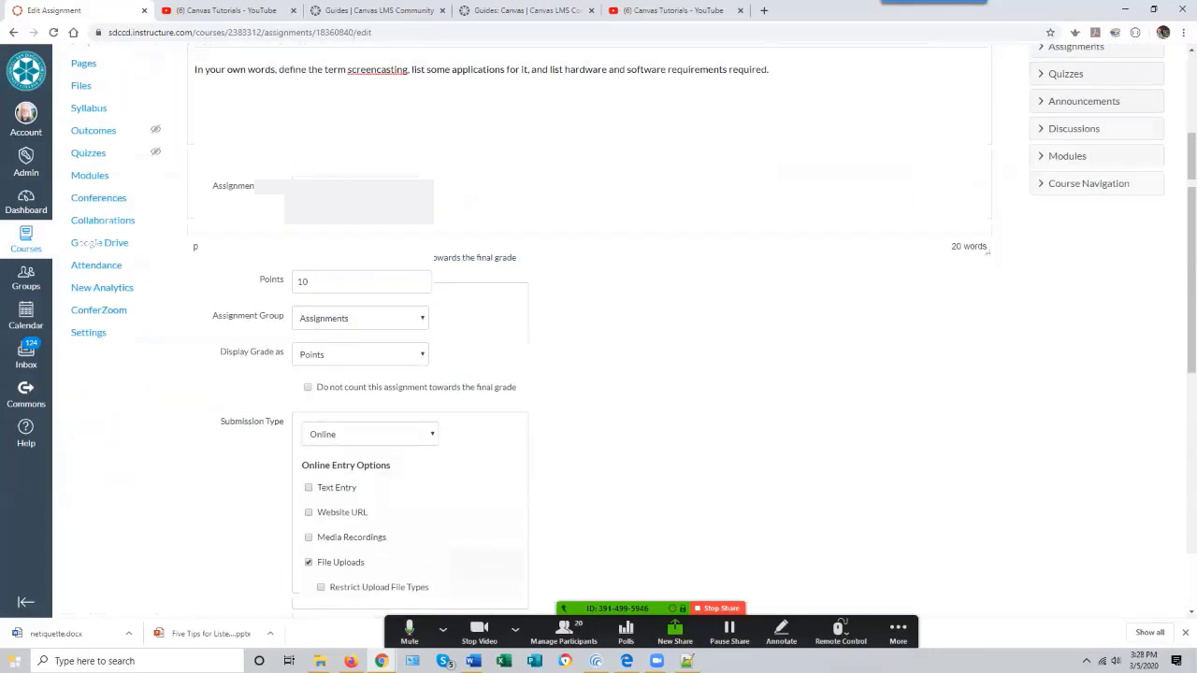
{"action": "scroll", "coordinate": [589, 327], "scroll_direction": "down", "scroll_amount": 2}
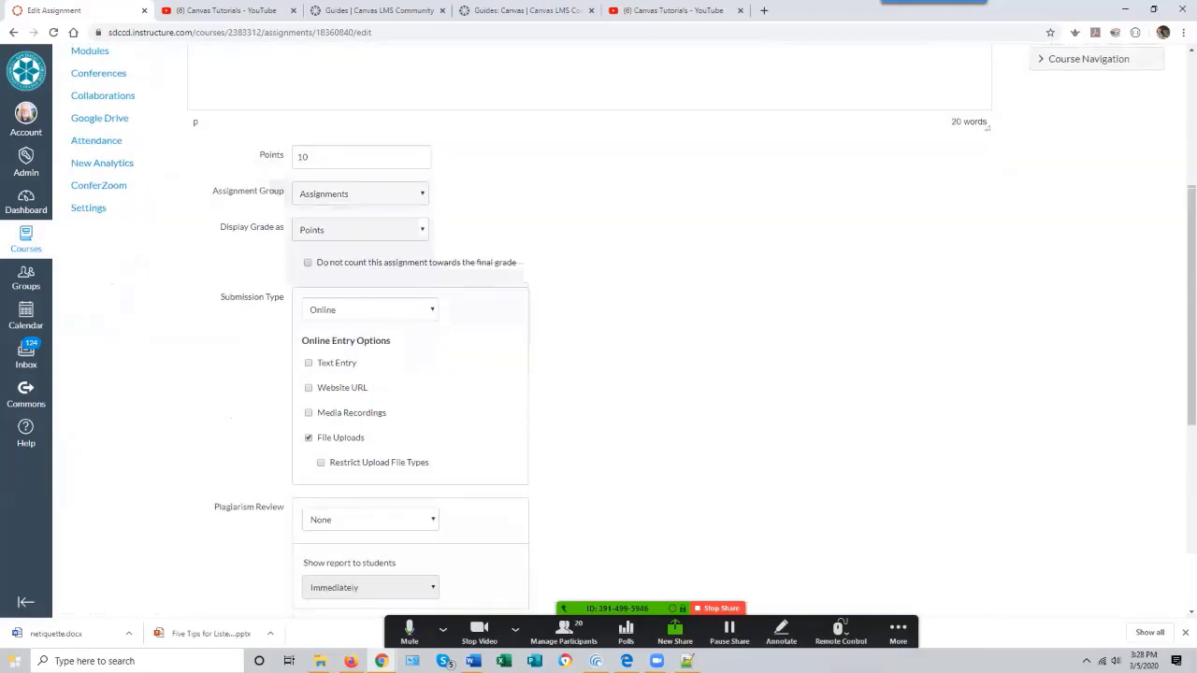
{"action": "scroll", "coordinate": [590, 328], "scroll_direction": "down", "scroll_amount": 5}
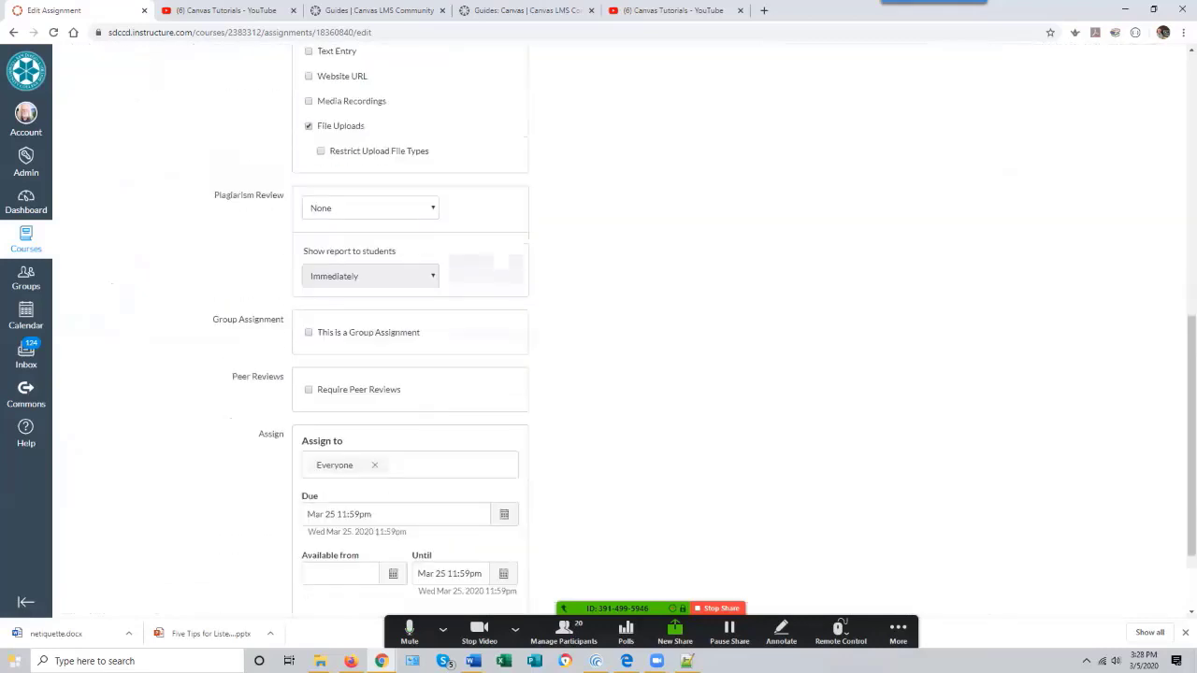
{"action": "scroll", "coordinate": [590, 328], "scroll_direction": "down", "scroll_amount": 2}
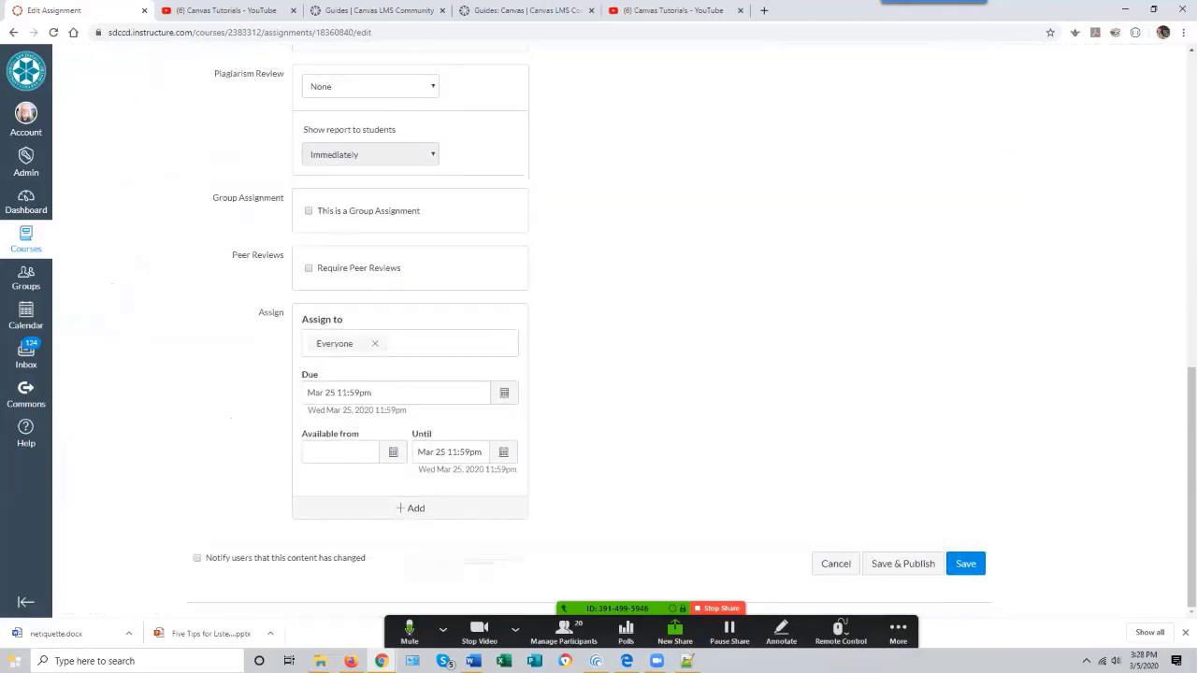
- Save the assignment, then publish The Ultimate Guide to Screencasting link and the Define Screencasting assignment in Module 1
{"action": "left_click", "coordinate": [965, 563]}
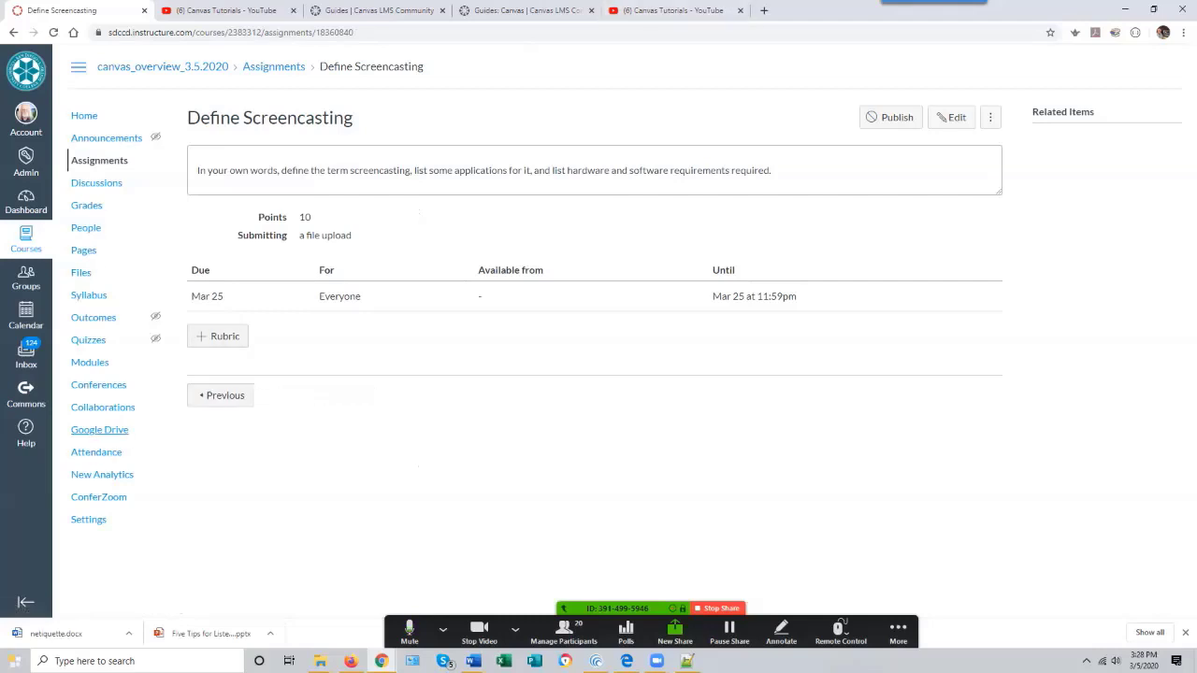
{"action": "left_click", "coordinate": [90, 363]}
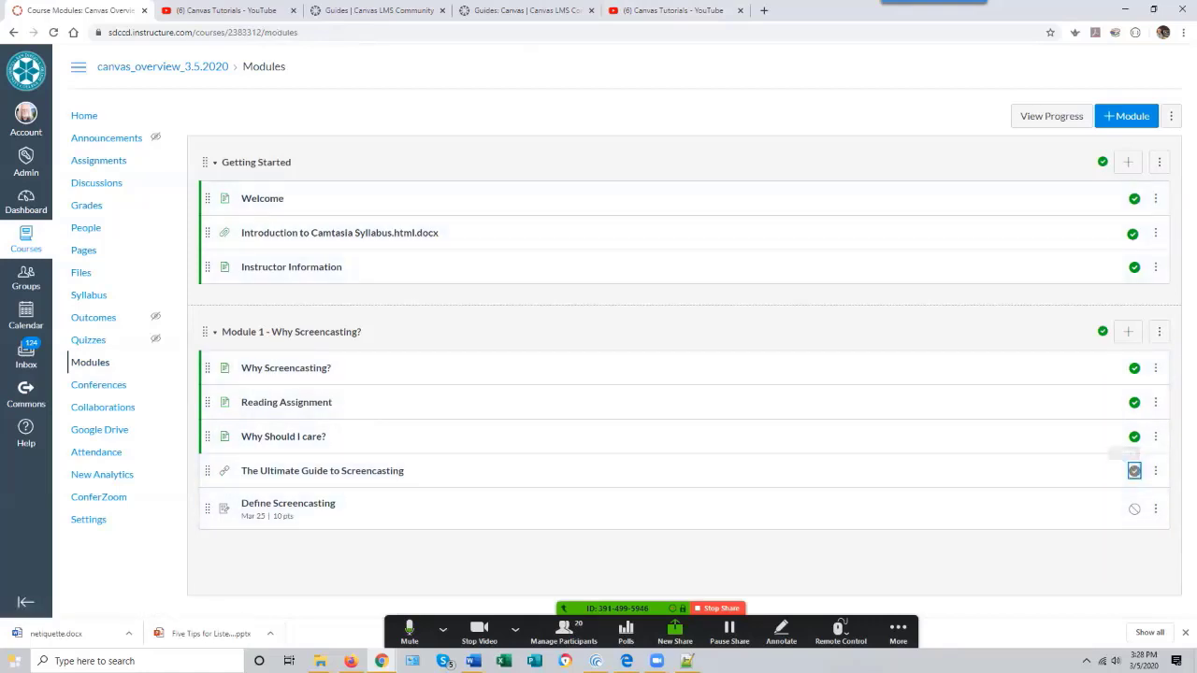
{"action": "left_click", "coordinate": [1134, 471]}
{"action": "left_click", "coordinate": [1134, 509]}
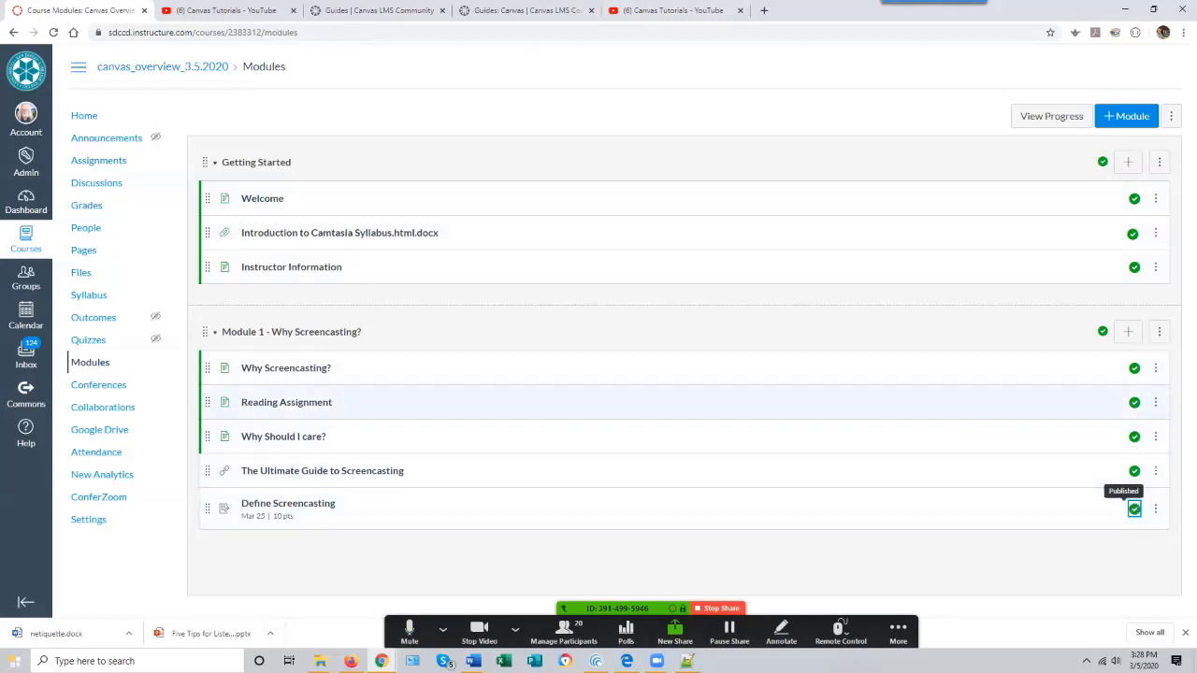
- Switch the course to Student View from the home page and open the Define Screencasting assignment
{"action": "left_click", "coordinate": [84, 115]}
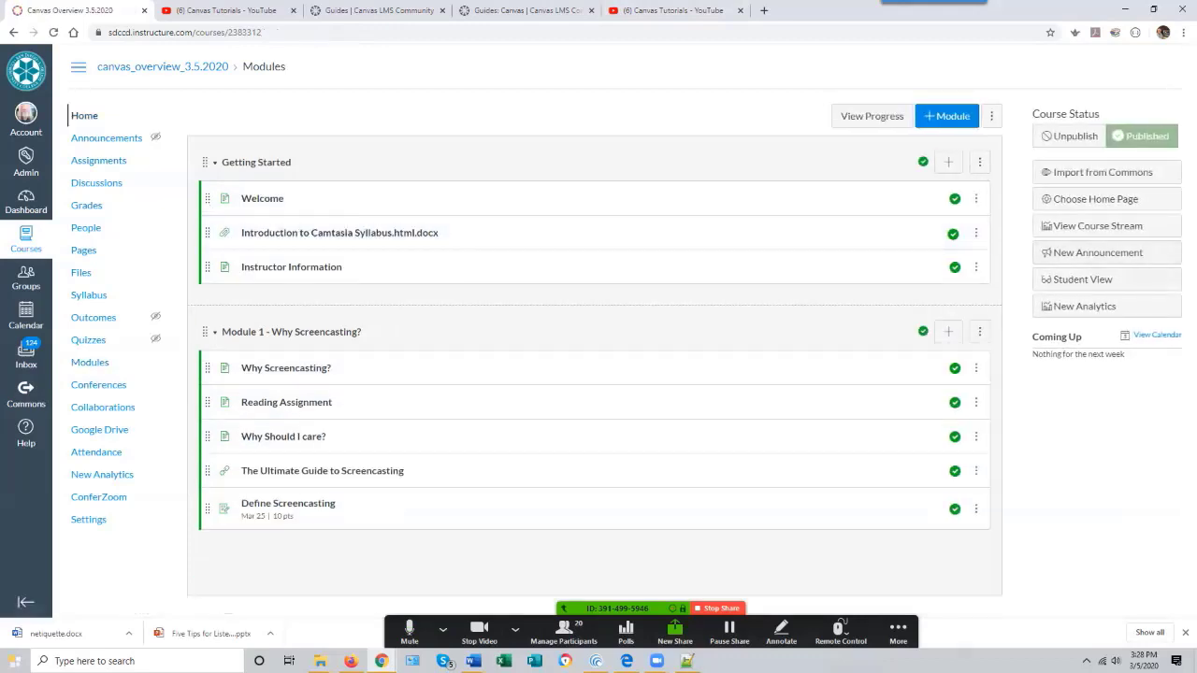
{"action": "left_click", "coordinate": [1103, 280]}
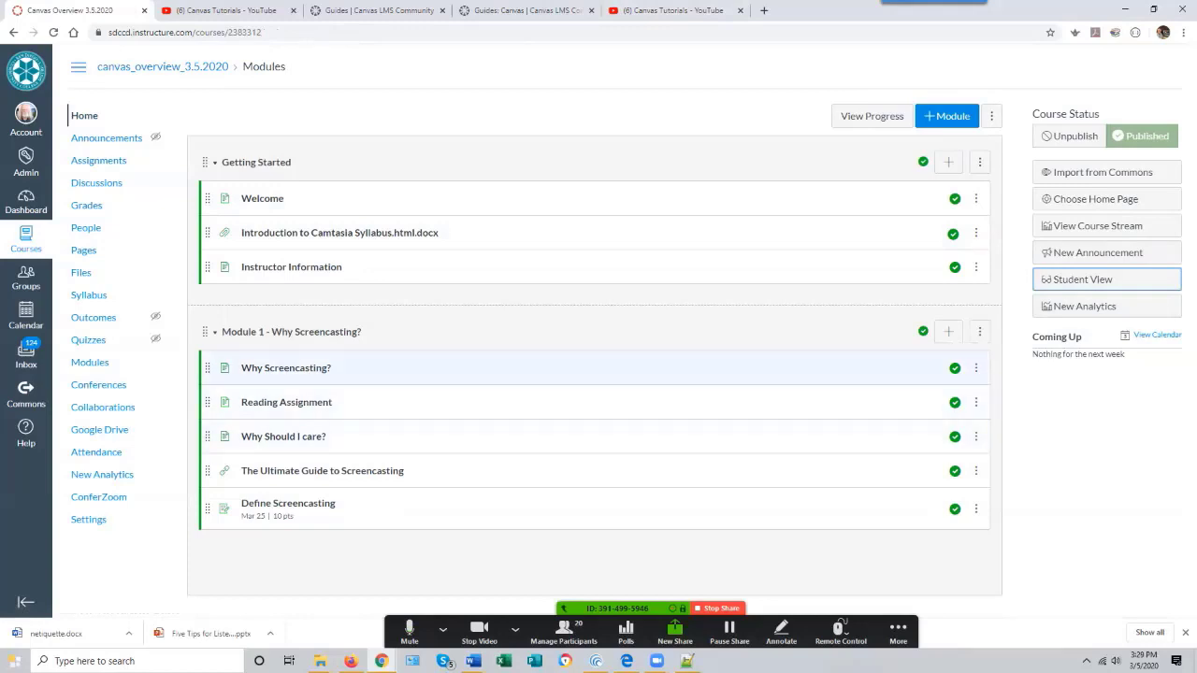
{"action": "left_click", "coordinate": [1106, 279]}
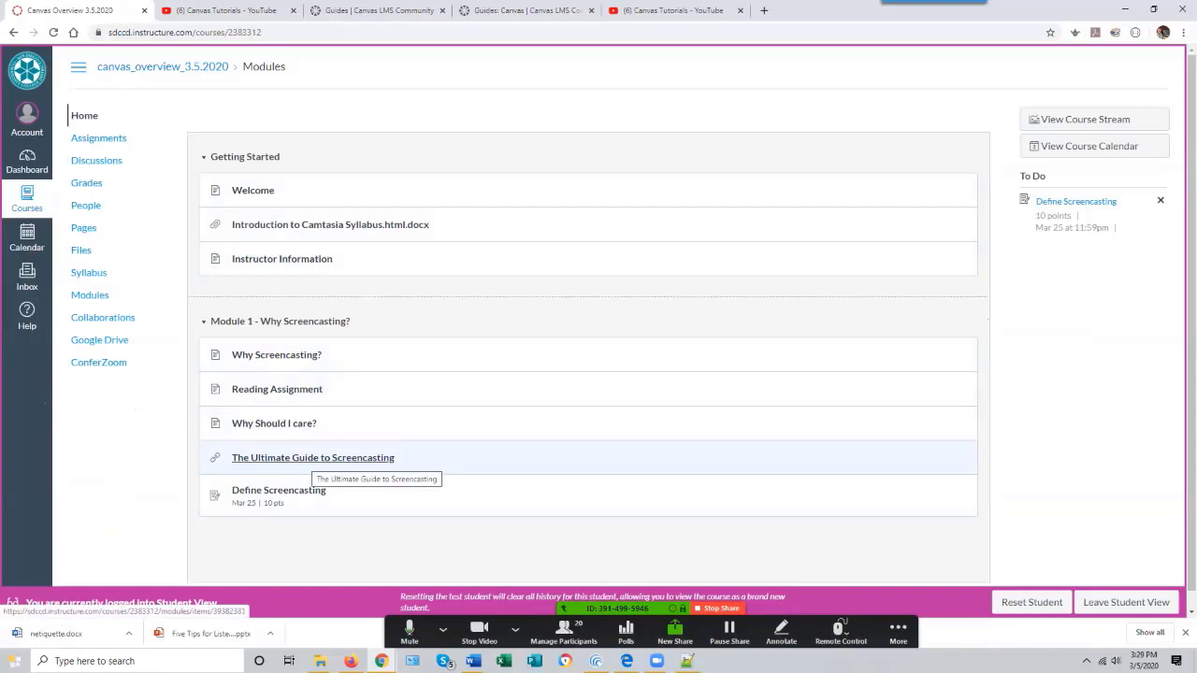
{"action": "left_click", "coordinate": [279, 491]}
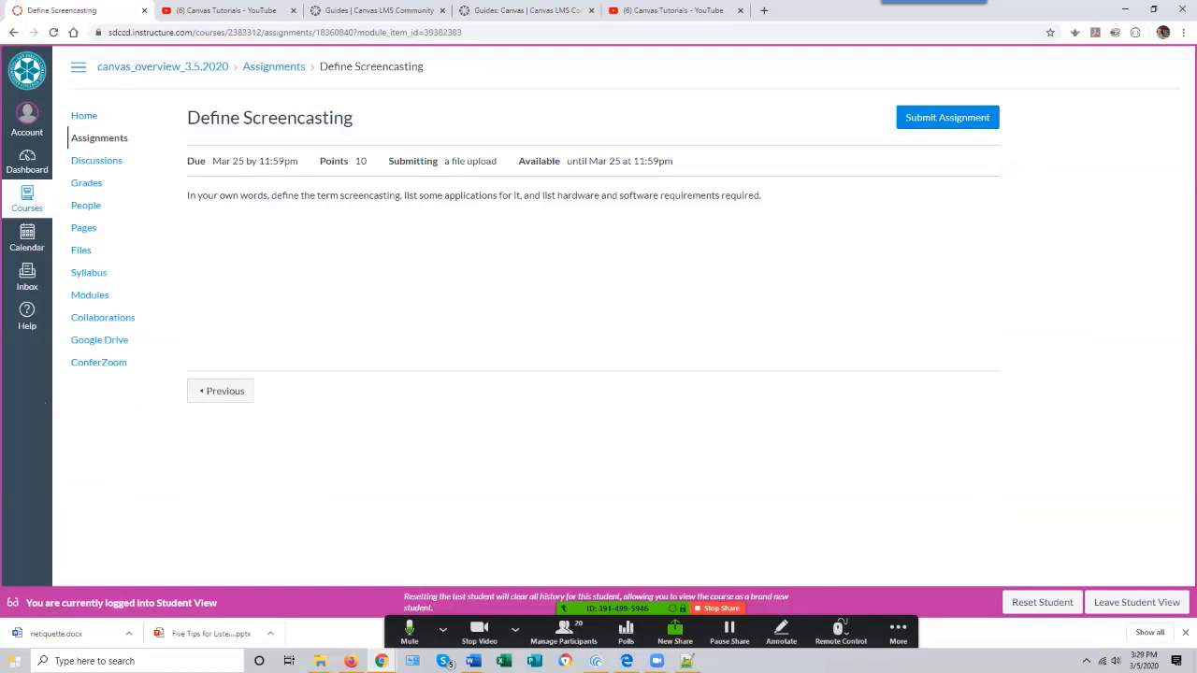
- Submit the assignment as the test student by uploading Assessments in Canvas Syllabus.docx from Documents
{"action": "left_click", "coordinate": [948, 118]}
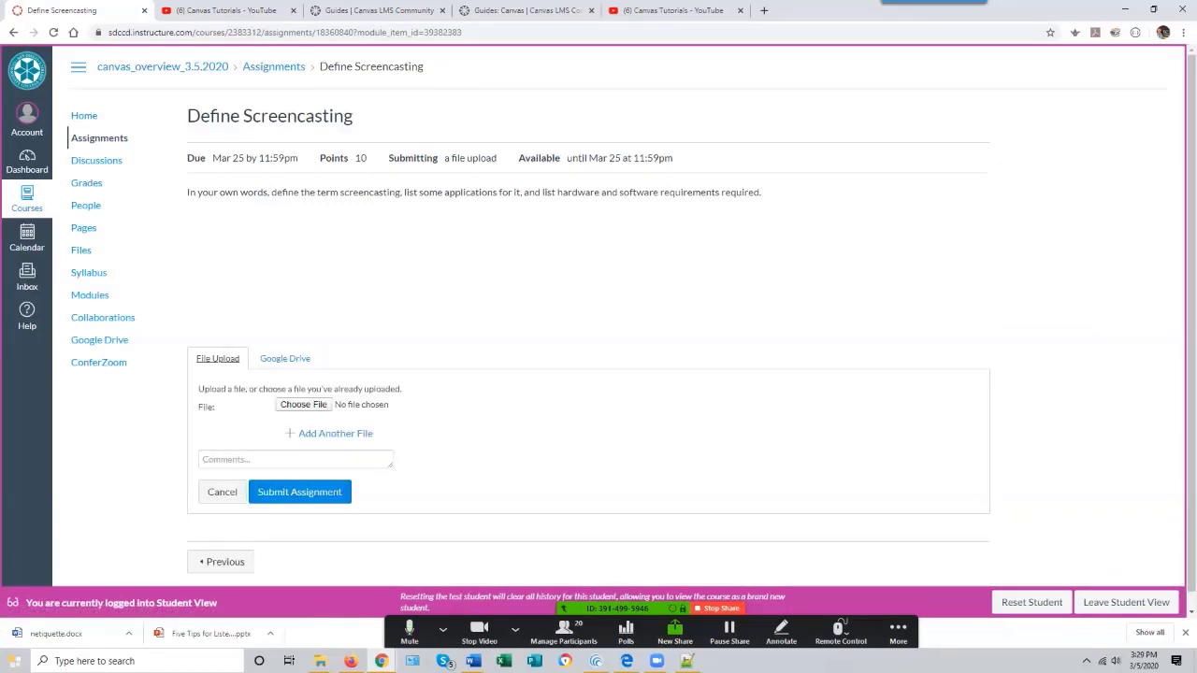
{"action": "scroll", "coordinate": [587, 318], "scroll_direction": "down", "scroll_amount": 1}
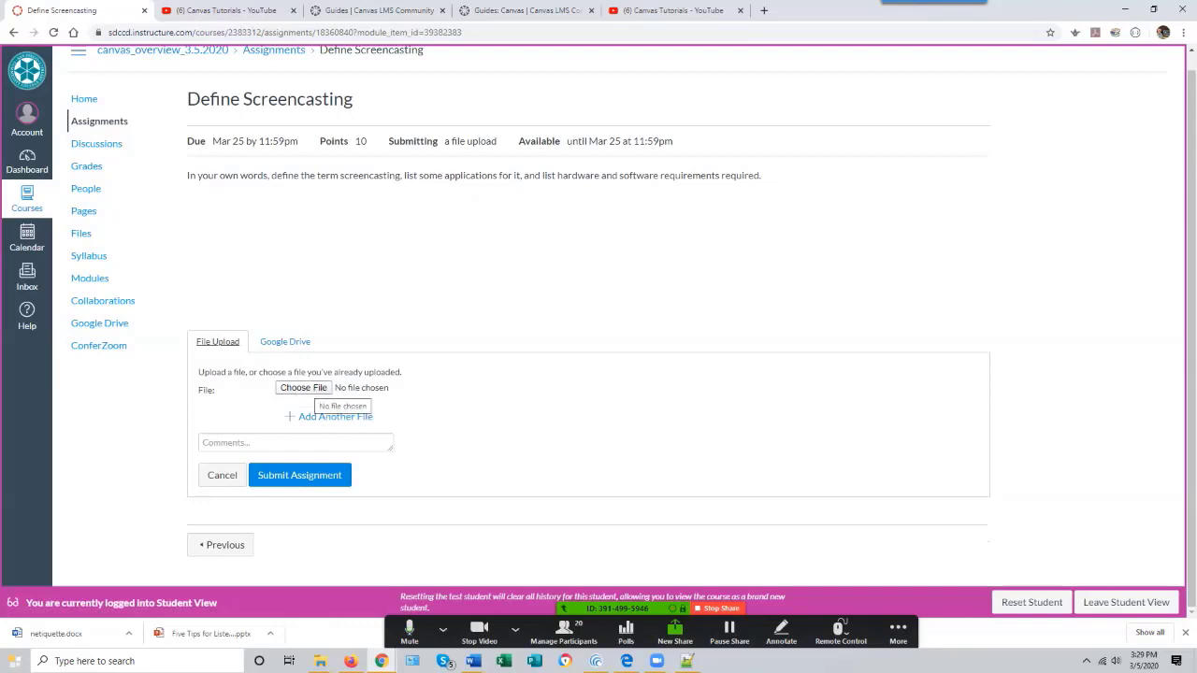
{"action": "left_click", "coordinate": [303, 387]}
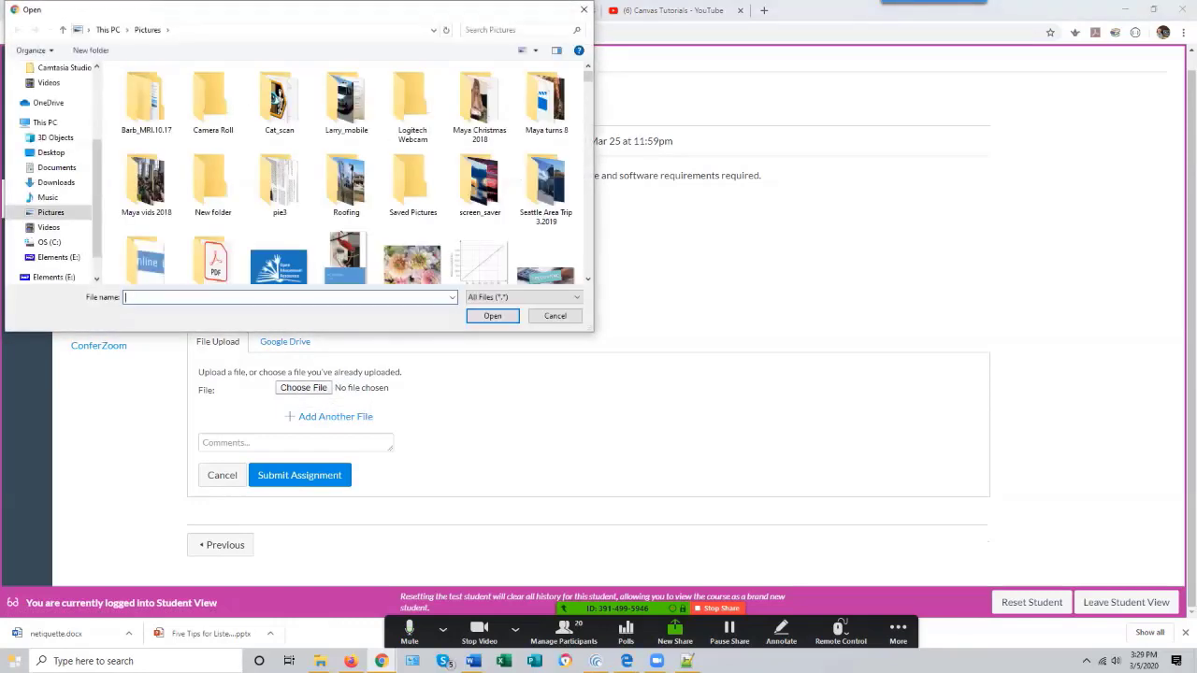
{"action": "left_click", "coordinate": [58, 168]}
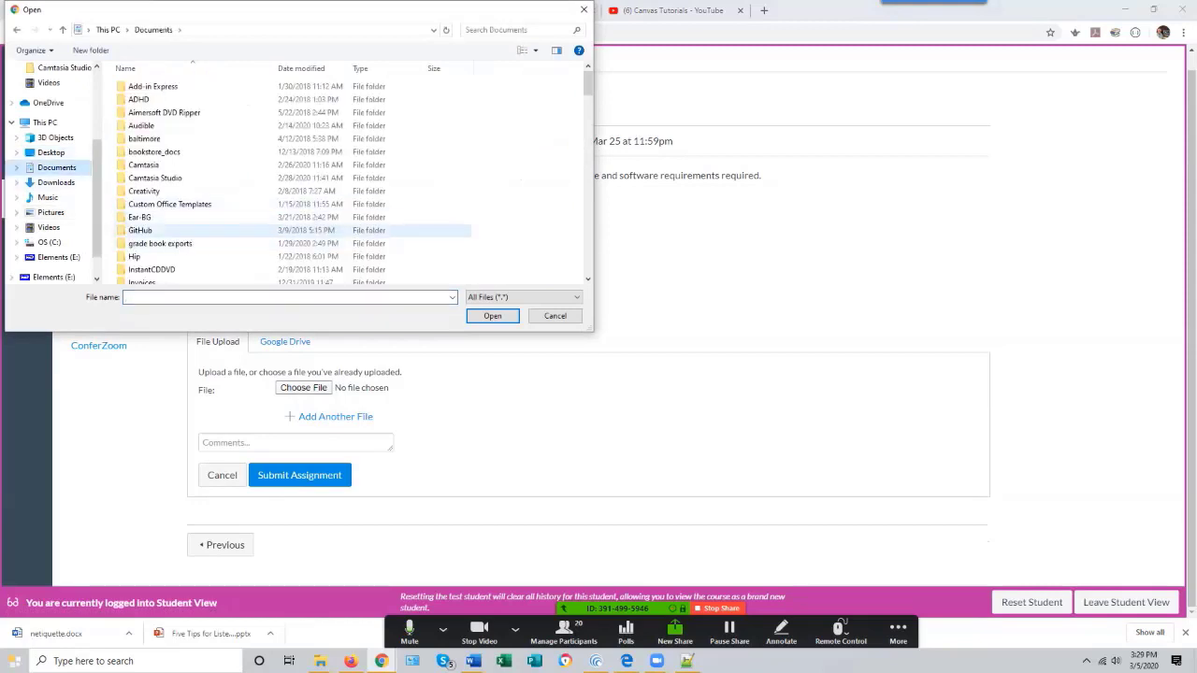
{"action": "scroll", "coordinate": [299, 215], "scroll_direction": "down", "scroll_amount": 2}
{"action": "scroll", "coordinate": [300, 199], "scroll_direction": "down", "scroll_amount": 5}
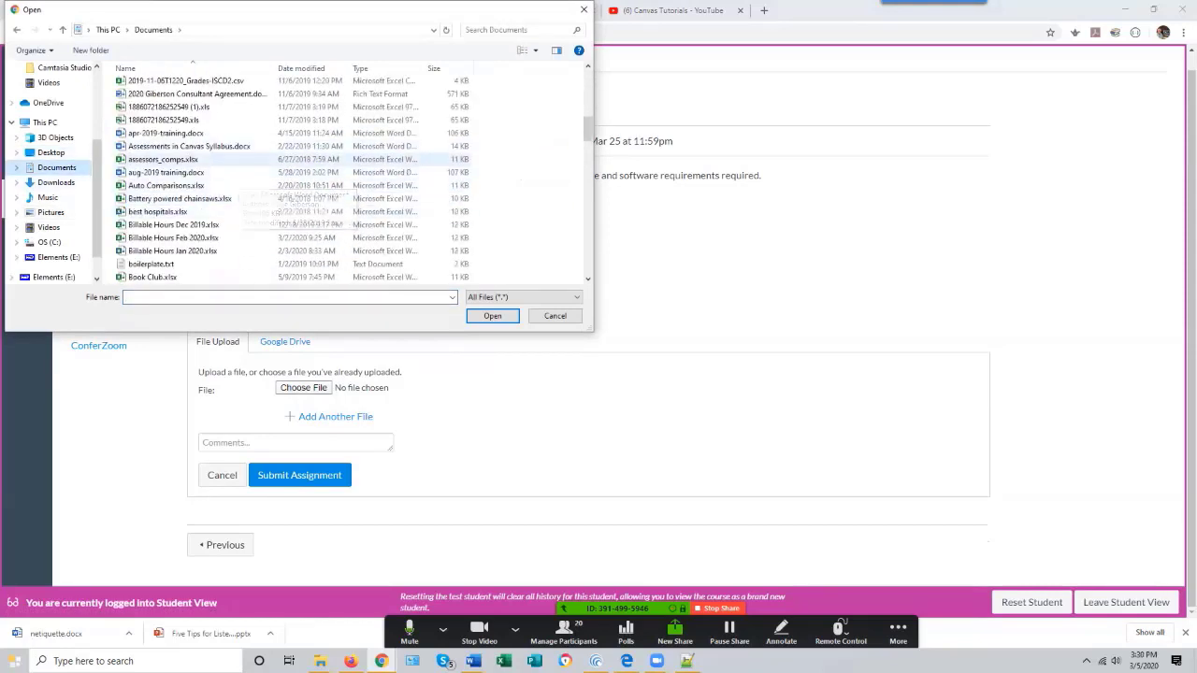
{"action": "left_click", "coordinate": [225, 147]}
{"action": "left_click", "coordinate": [492, 316]}
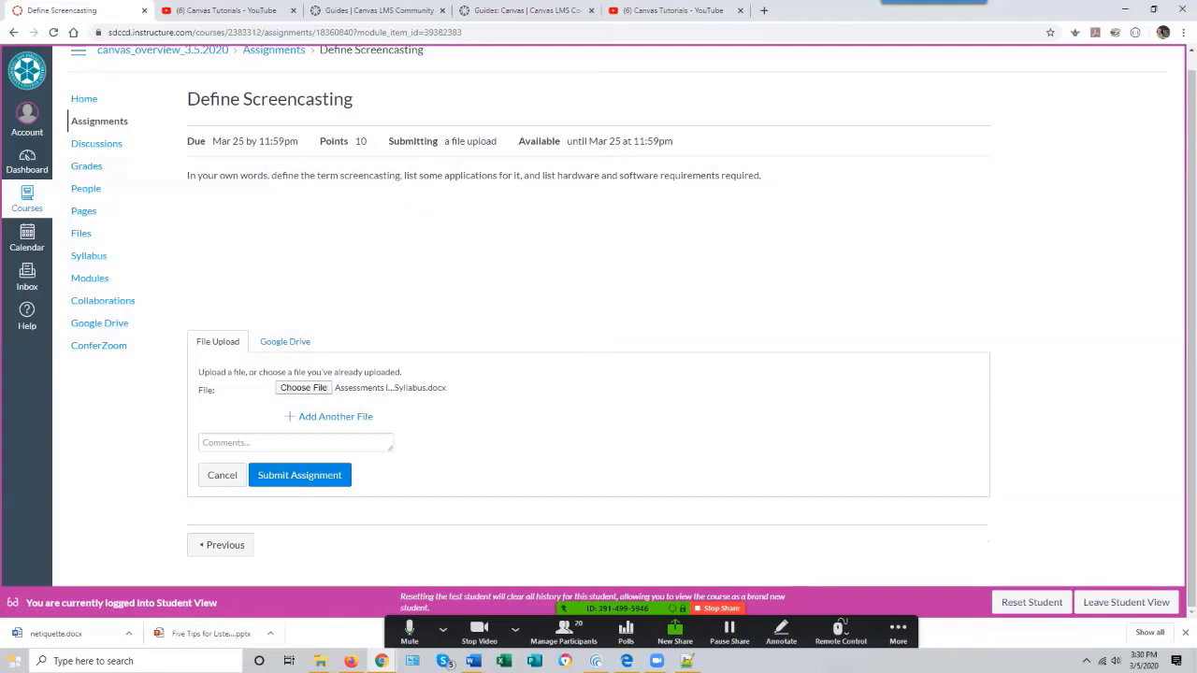
{"action": "left_click", "coordinate": [299, 475]}
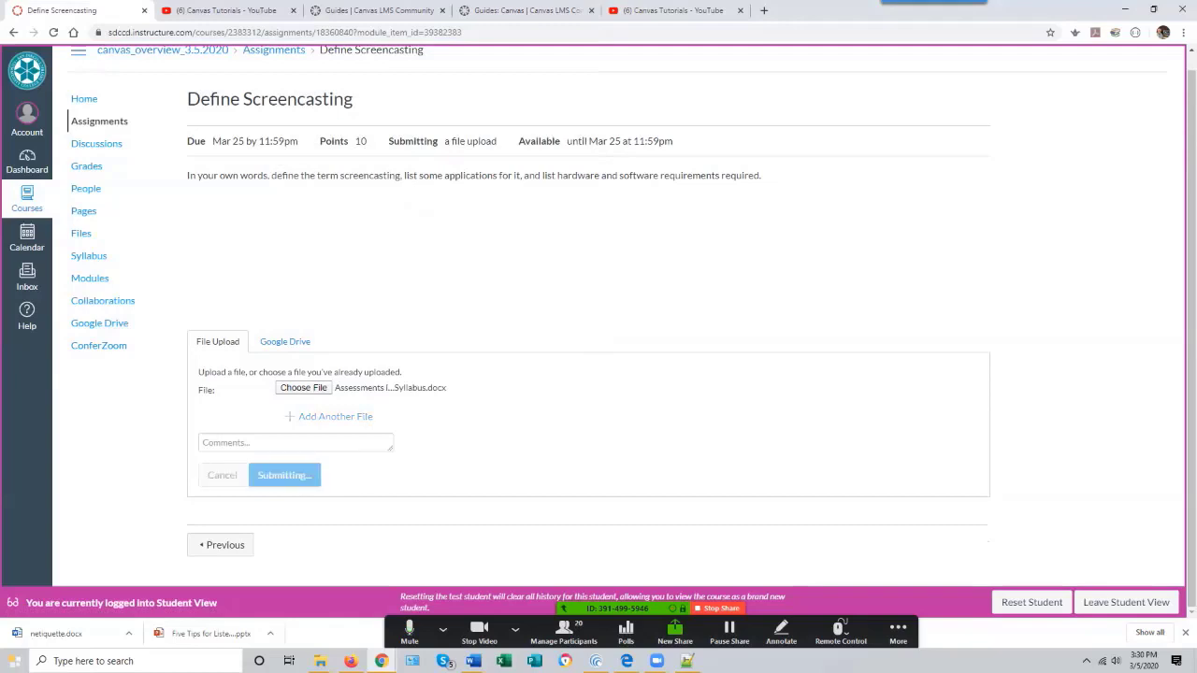
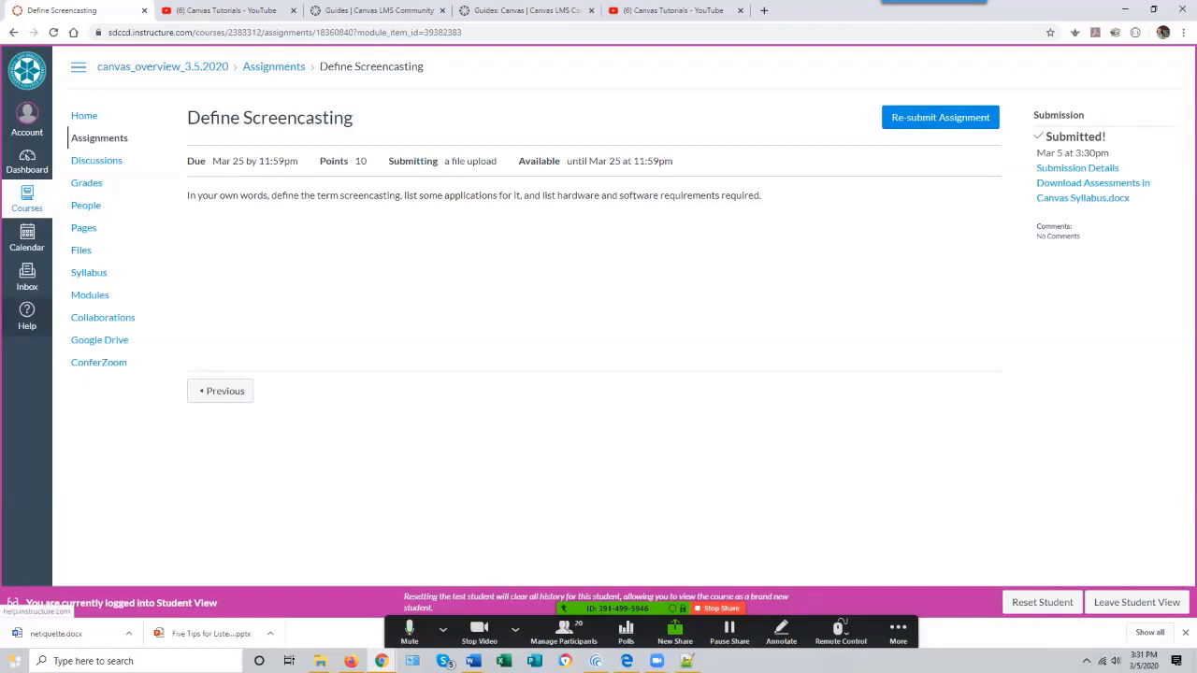
- Check the Help menu options in Student View, then leave Student View
{"action": "left_click", "coordinate": [28, 316]}
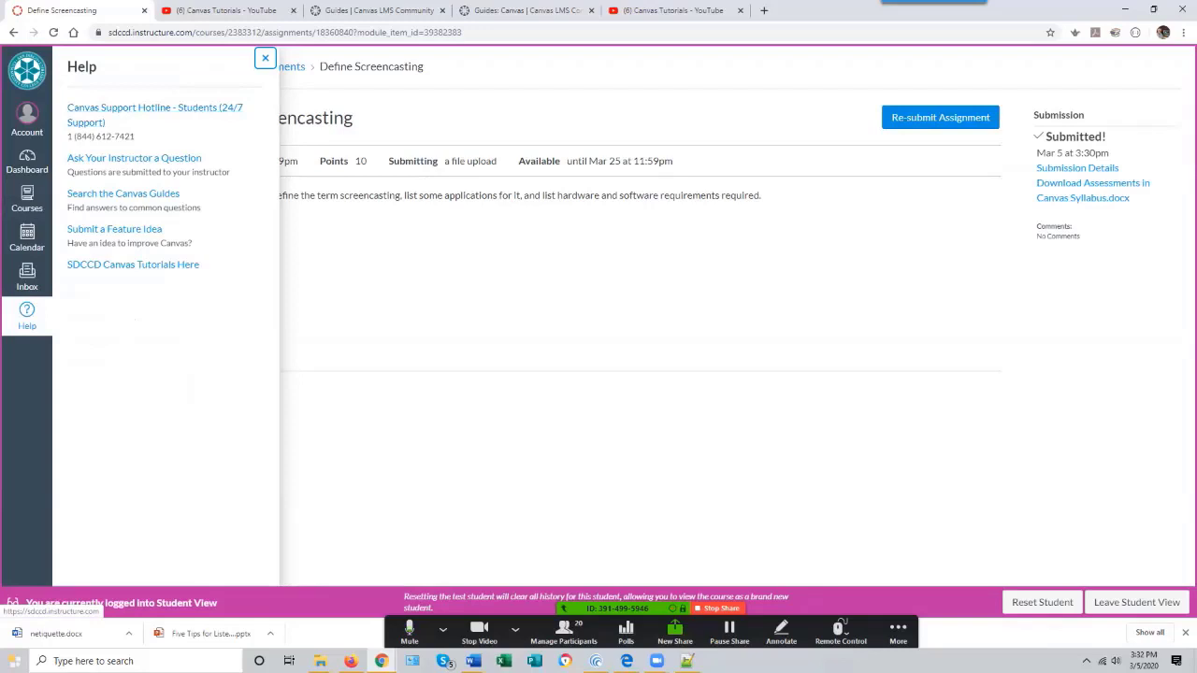
{"action": "key", "text": "Escape"}
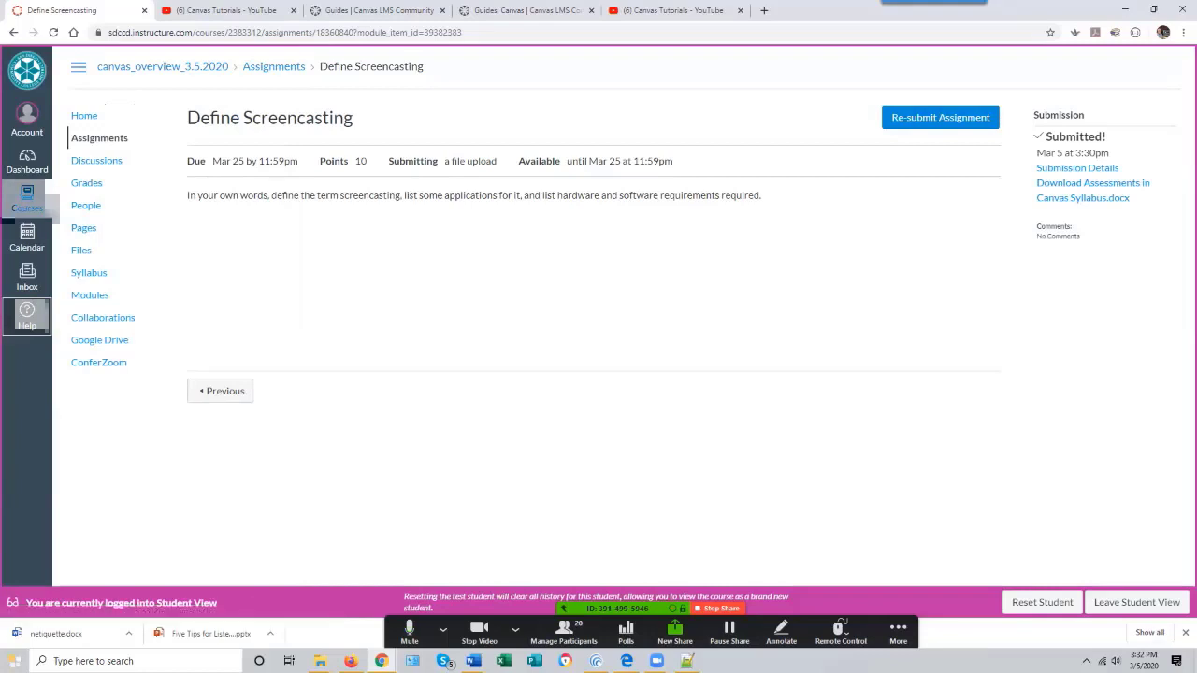
{"action": "left_click", "coordinate": [1136, 603]}
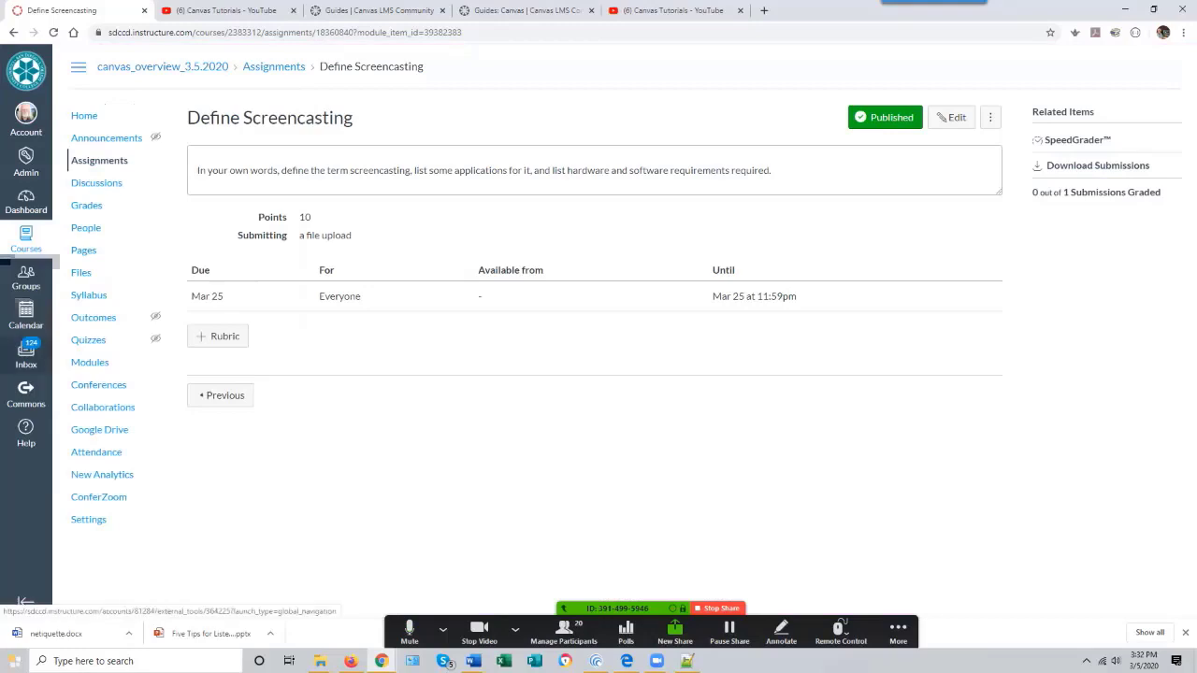
- Add a new quiz named Why Screencasting Quiz to Module 1 - Why Screencasting? on the Modules page
{"action": "left_click", "coordinate": [90, 362]}
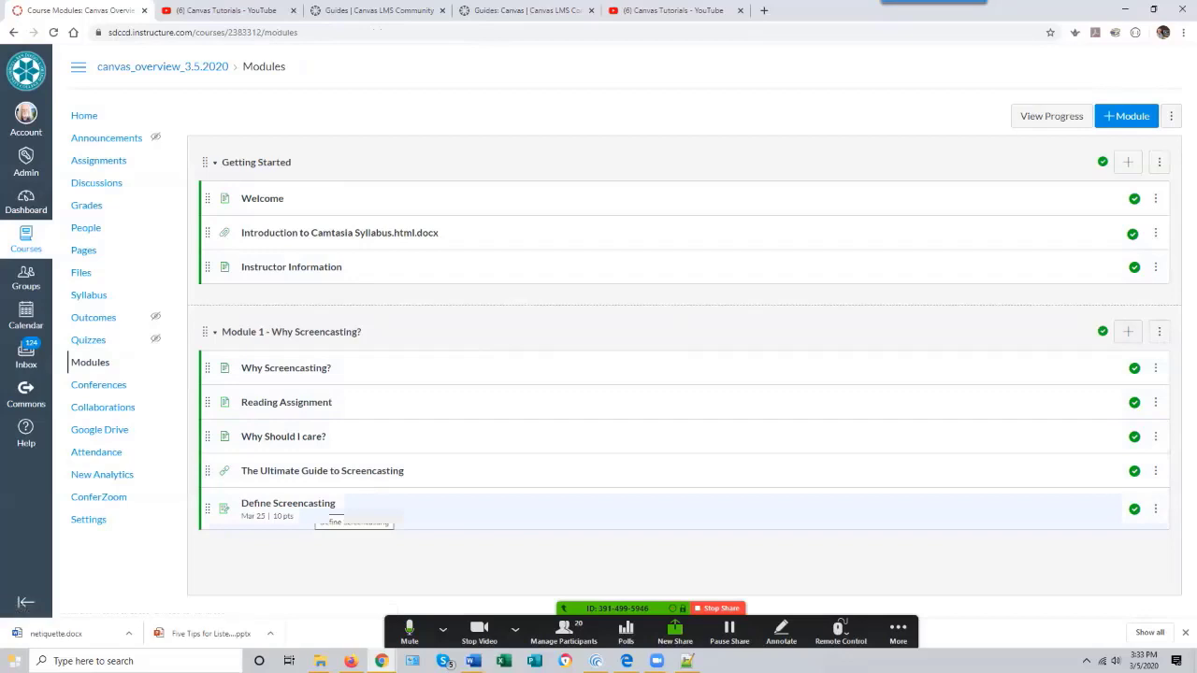
{"action": "left_click", "coordinate": [1128, 331]}
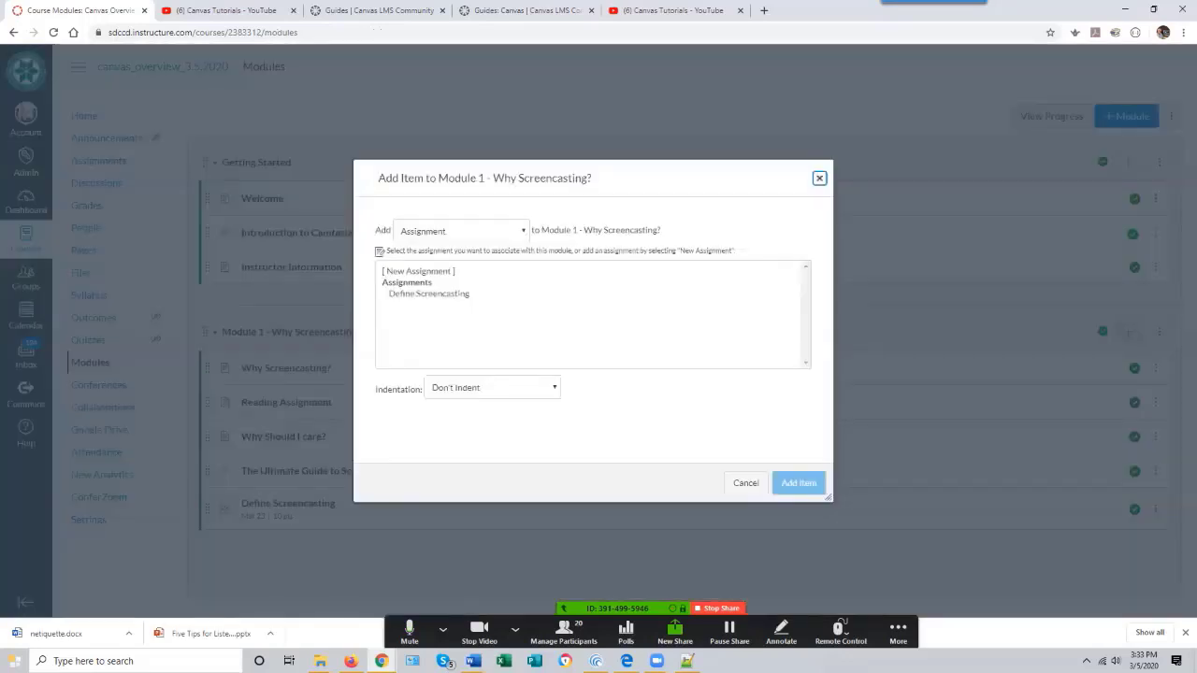
{"action": "left_click", "coordinate": [461, 231]}
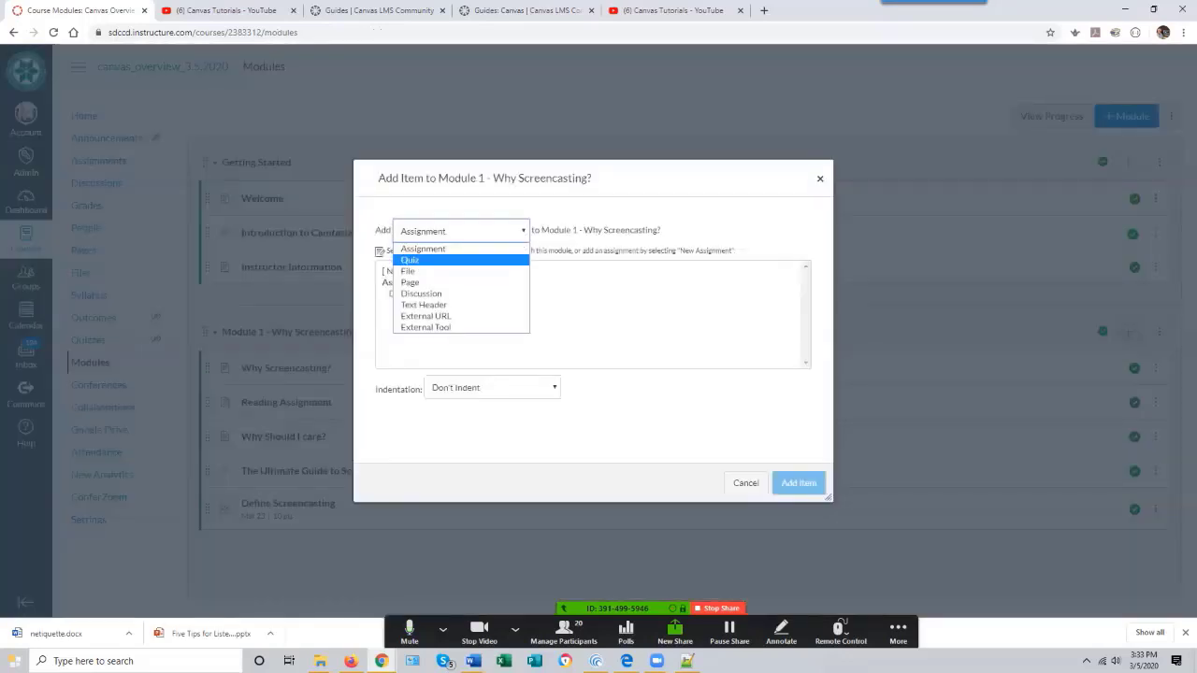
{"action": "left_click", "coordinate": [449, 261]}
{"action": "left_click", "coordinate": [406, 271]}
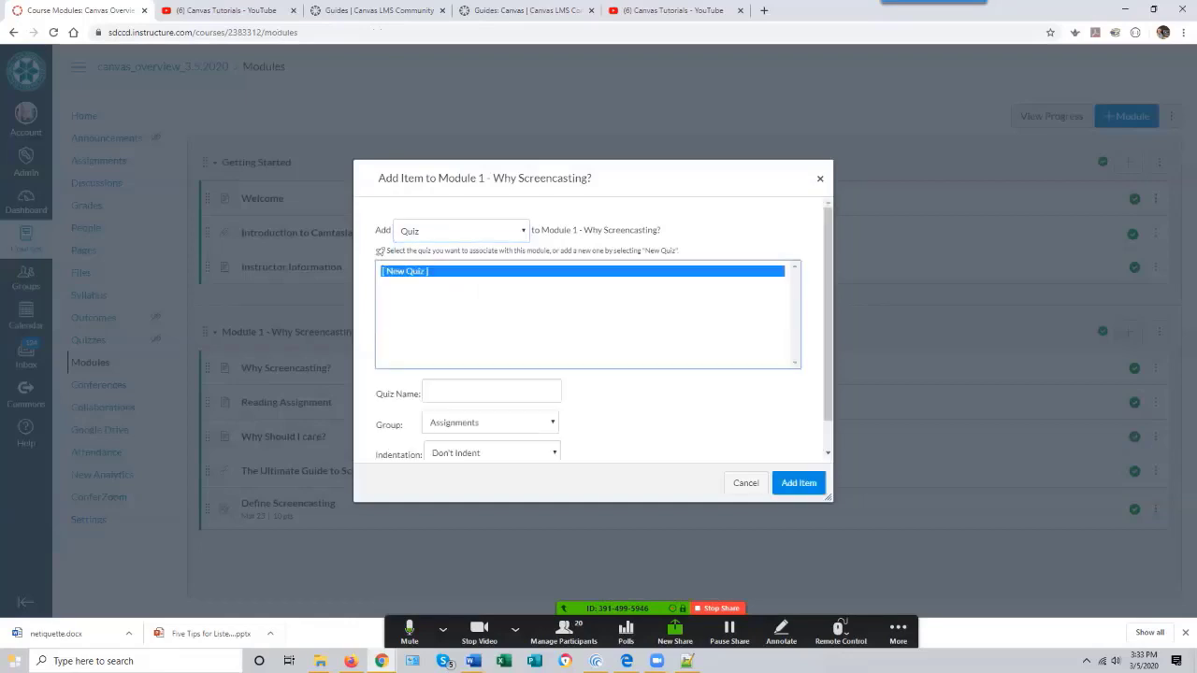
{"action": "key", "text": "Tab"}
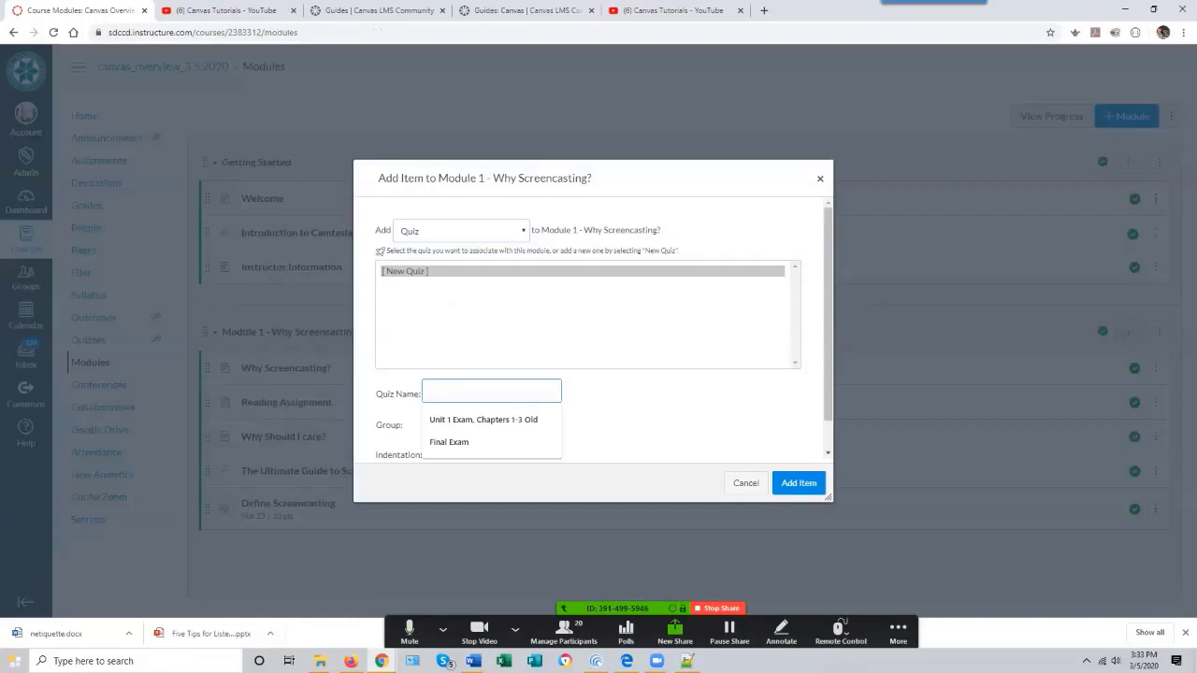
{"action": "key", "text": "alt+Tab"}
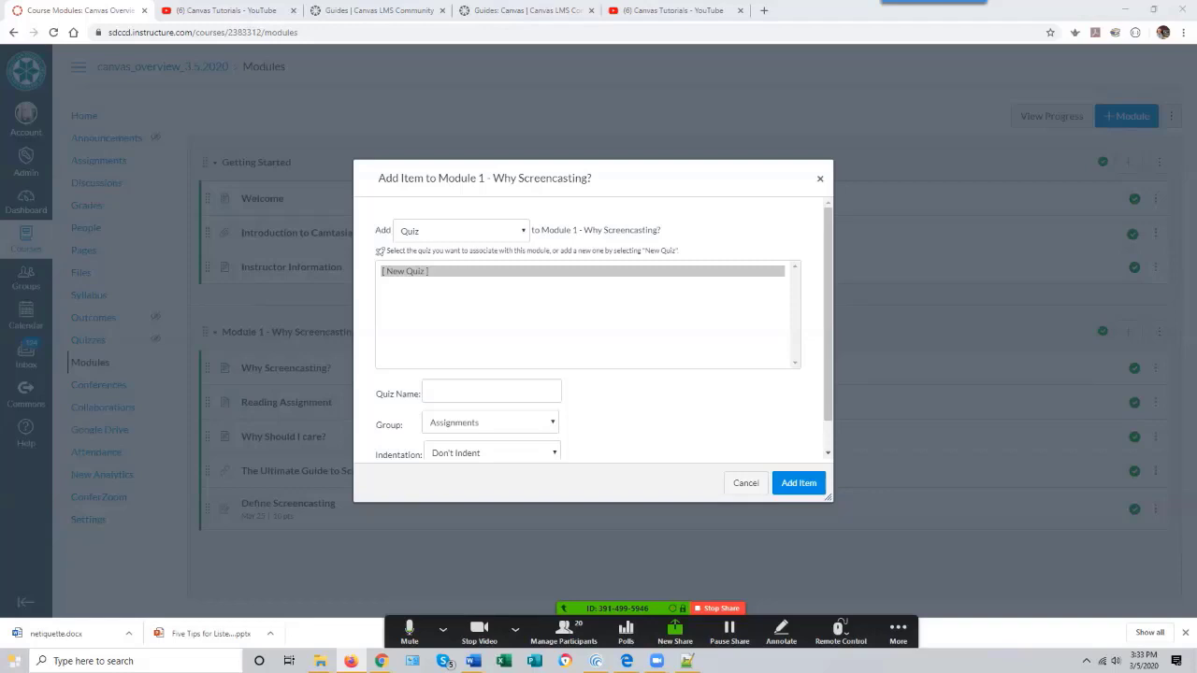
{"action": "left_click", "coordinate": [491, 391]}
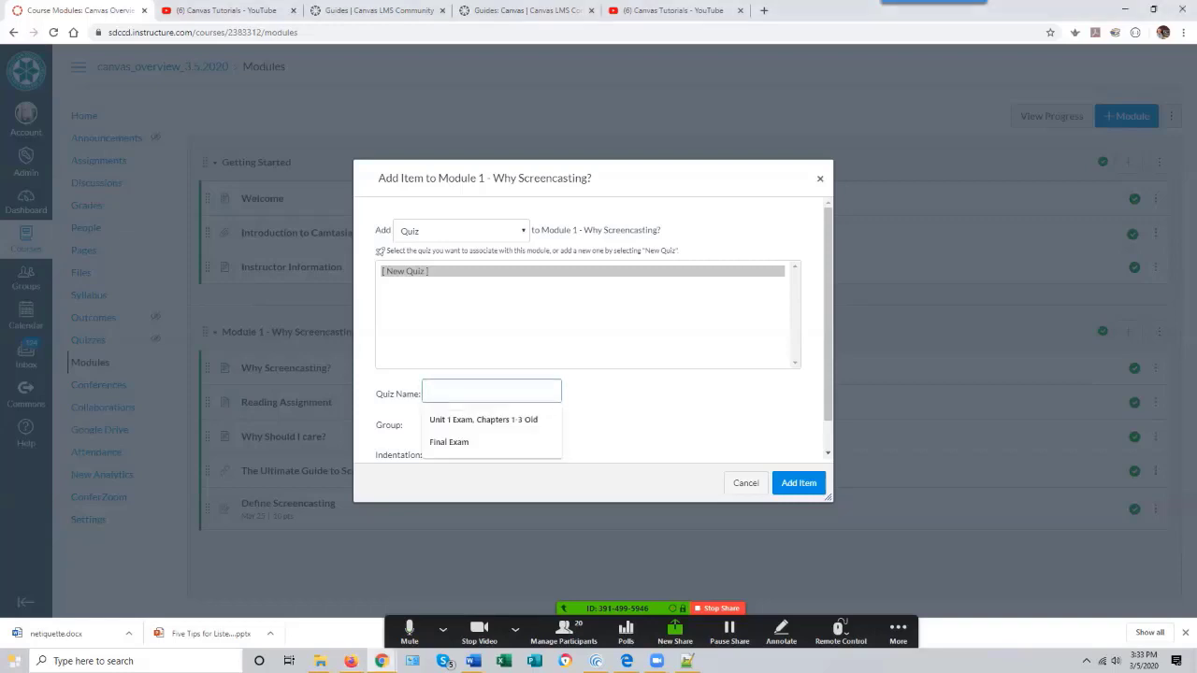
{"action": "type", "text": "Why S"}
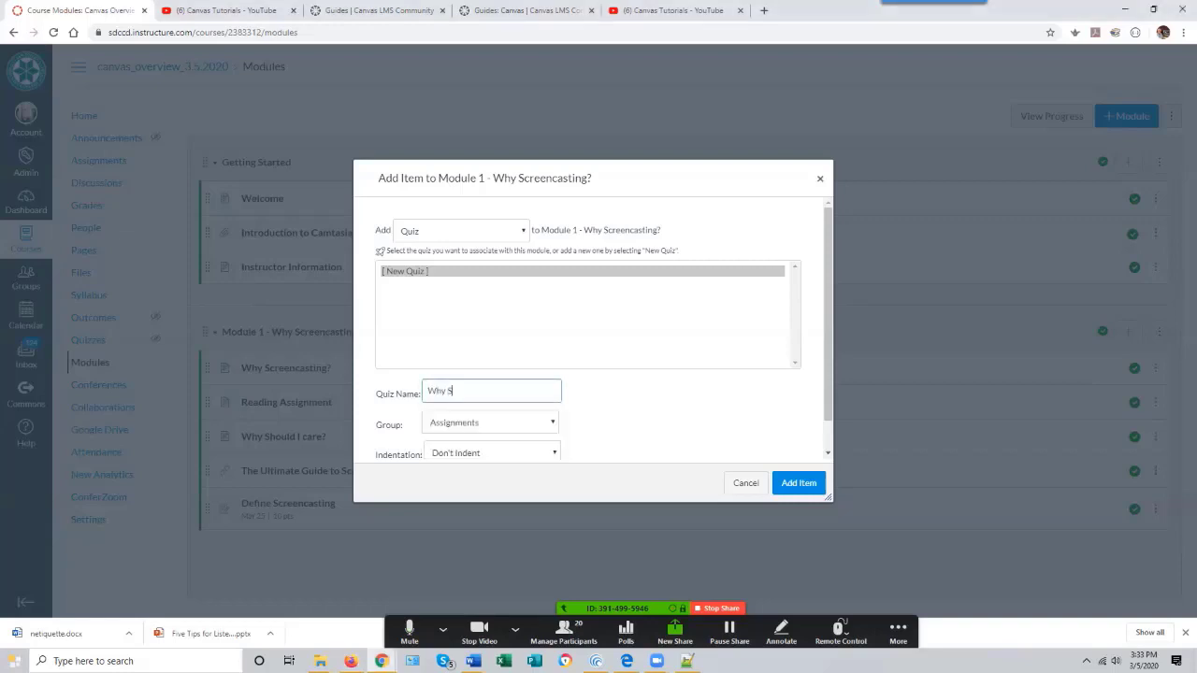
{"action": "type", "text": "creencasting Quiz"}
{"action": "key", "text": "Return"}
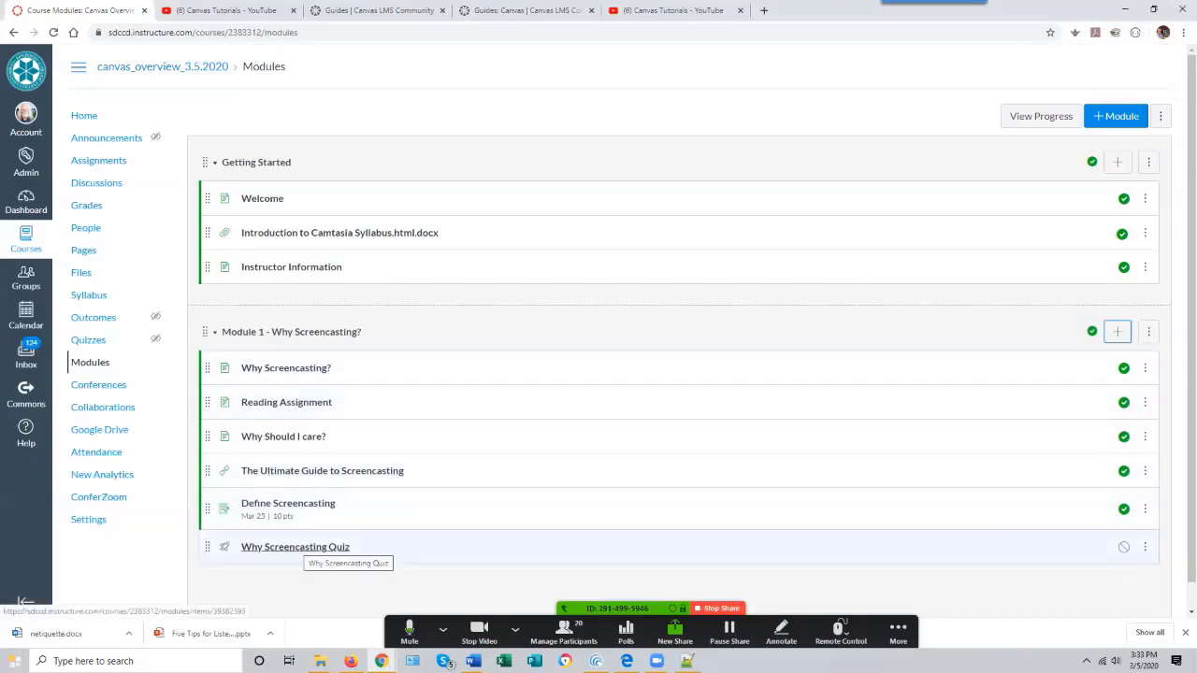
- Open Why Screencasting Quiz for editing, review the quiz types, and set a 10-minute time limit
{"action": "left_click", "coordinate": [296, 547]}
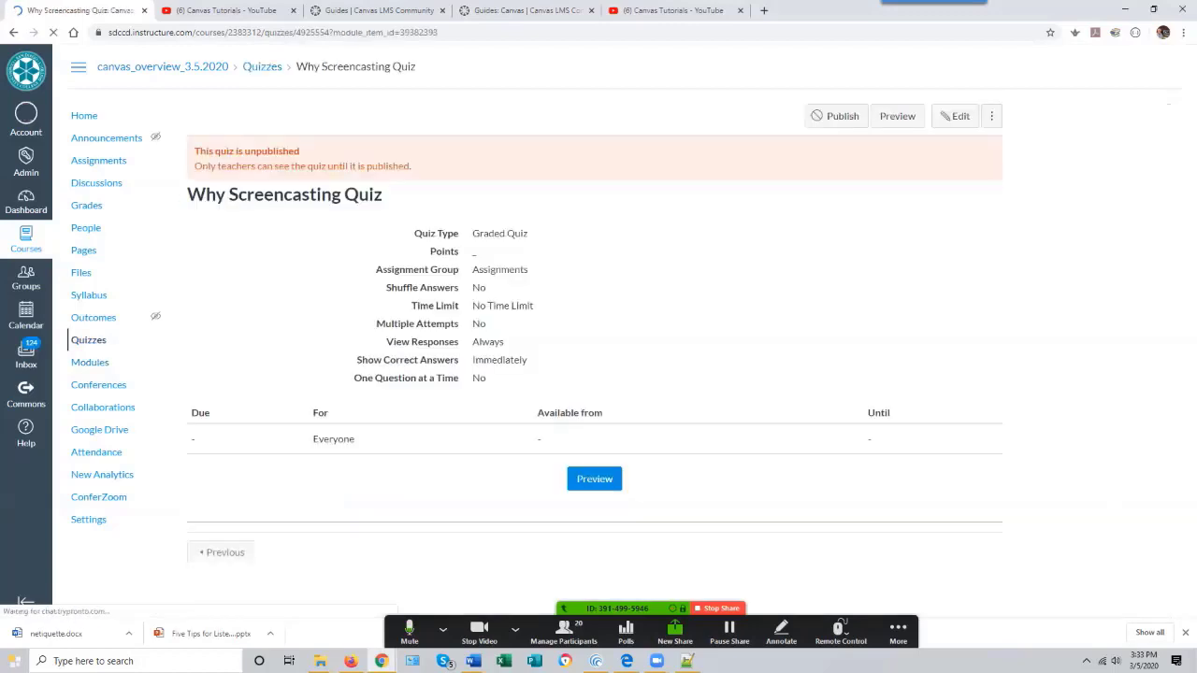
{"action": "left_click", "coordinate": [956, 116]}
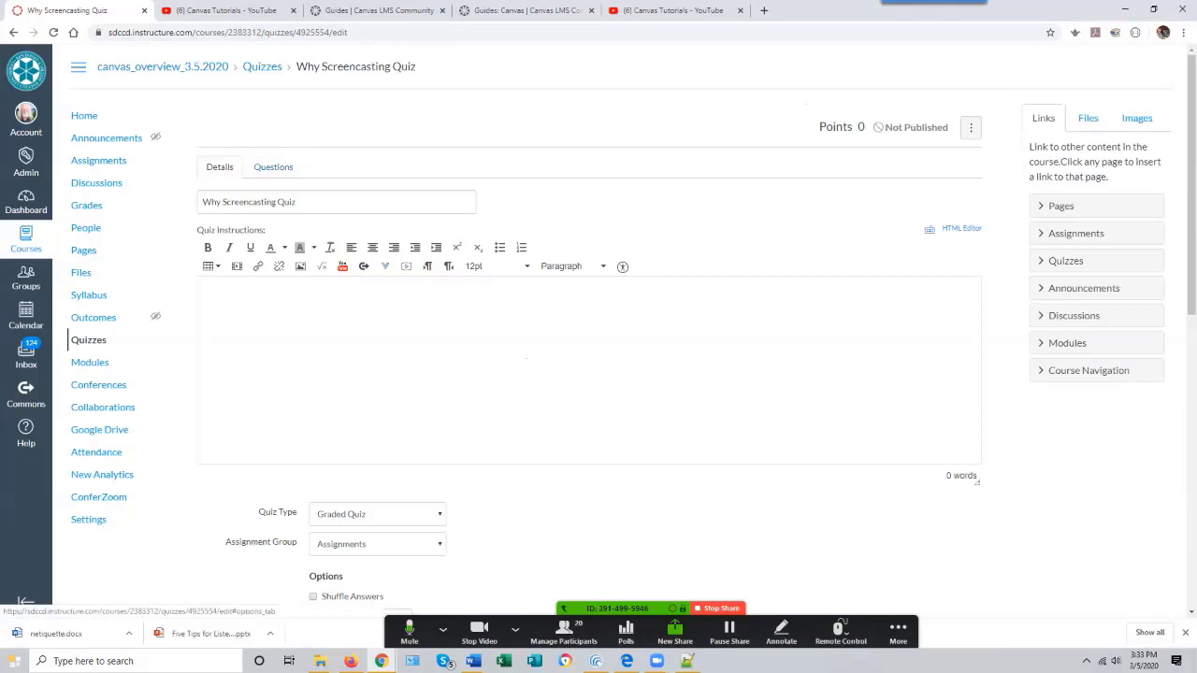
{"action": "scroll", "coordinate": [598, 374], "scroll_direction": "down", "scroll_amount": 2}
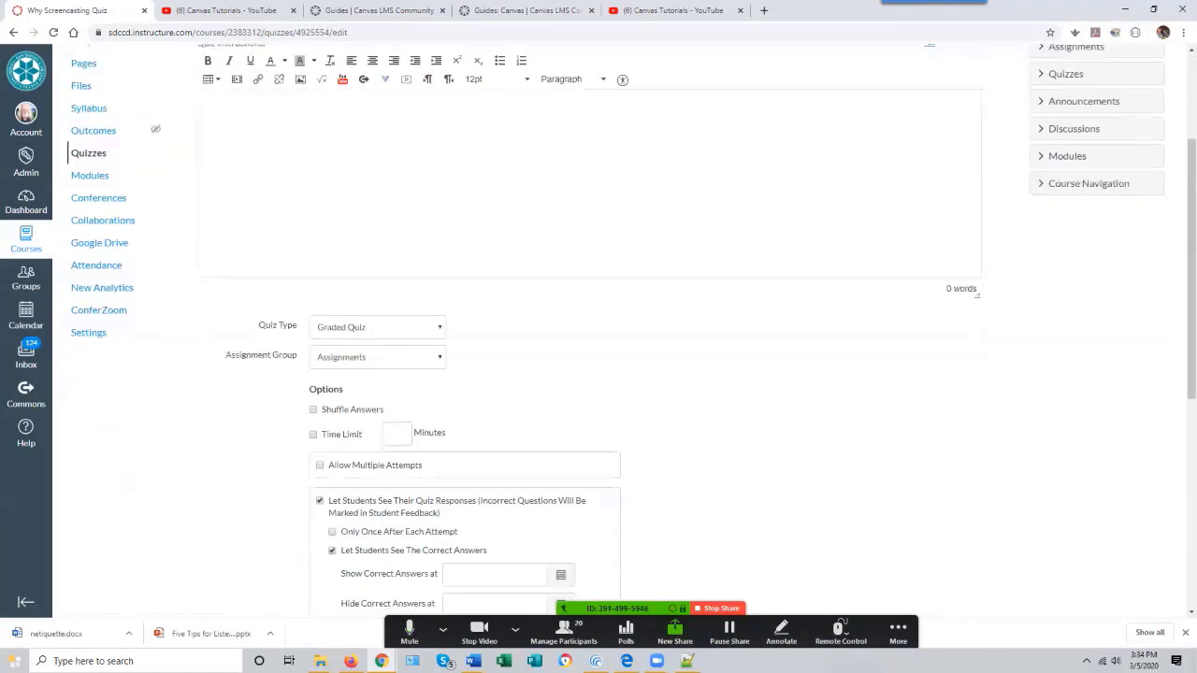
{"action": "scroll", "coordinate": [599, 374], "scroll_direction": "down", "scroll_amount": 1}
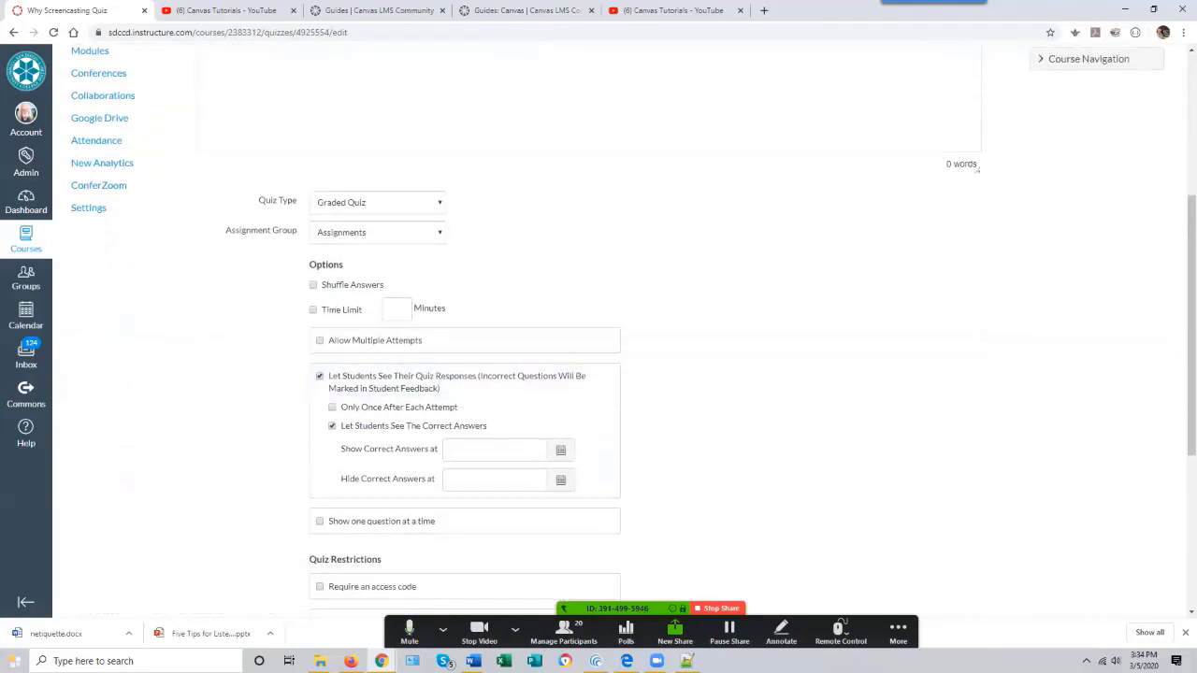
{"action": "left_click", "coordinate": [378, 203]}
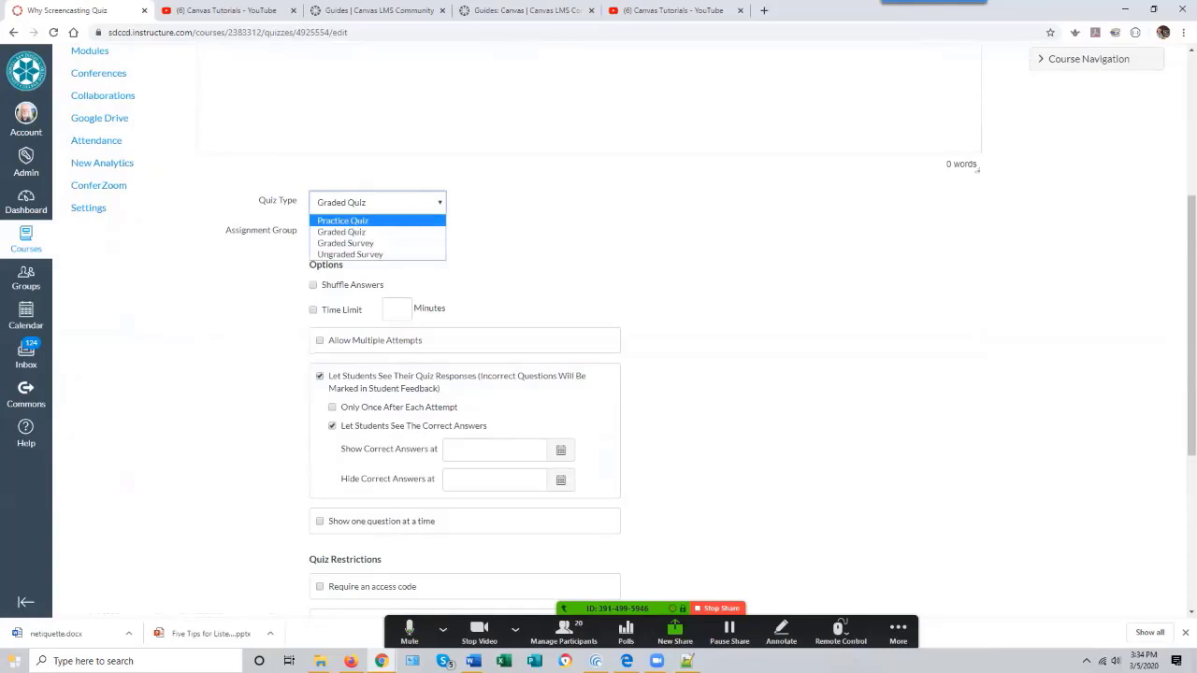
{"action": "key", "text": "Escape"}
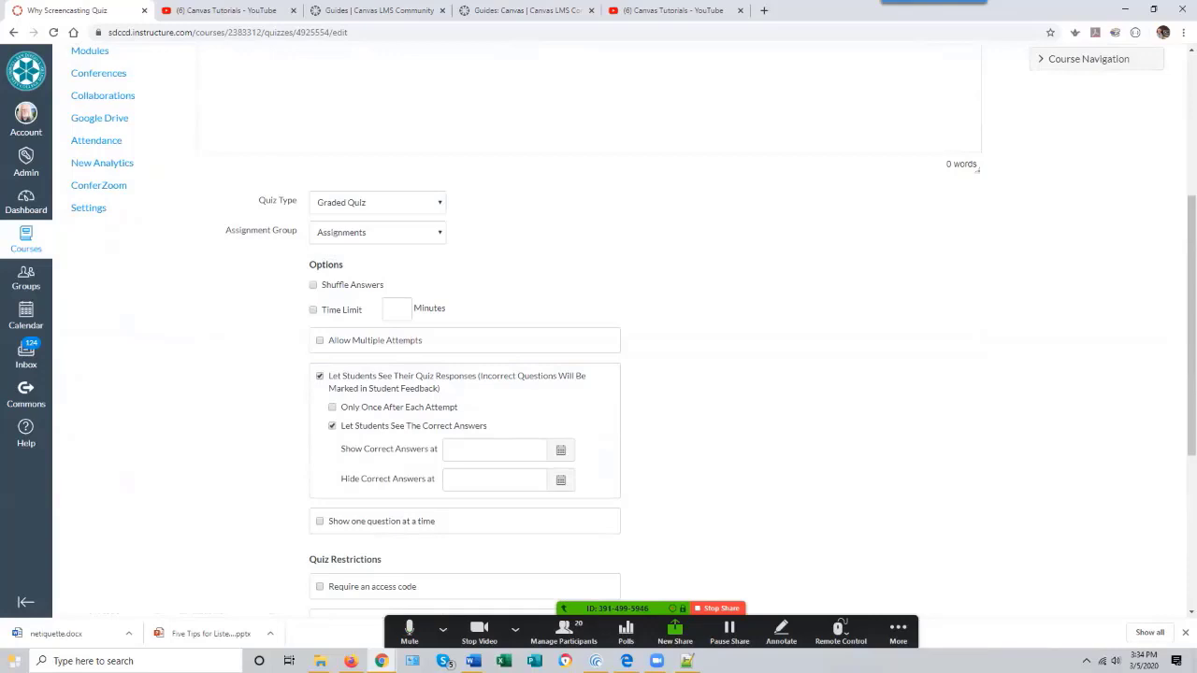
{"action": "left_click", "coordinate": [314, 310]}
{"action": "type", "text": "10"}
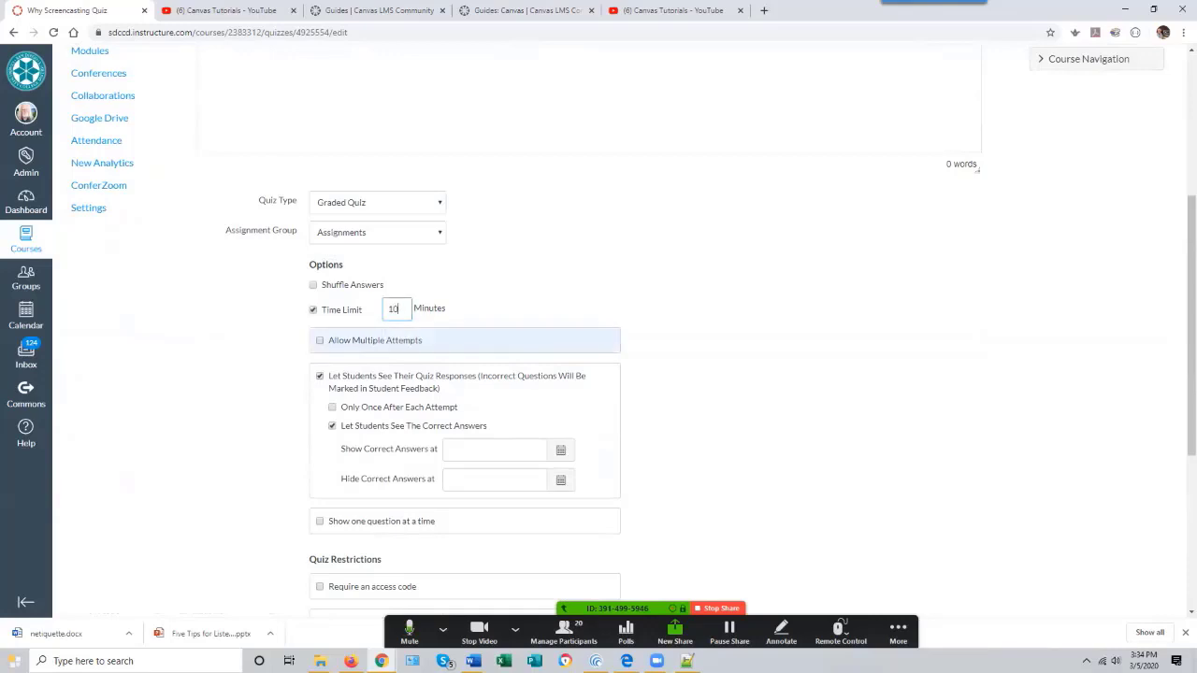
- Allow multiple attempts, keeping the highest score, and limit allowed attempts to 2
{"action": "left_click", "coordinate": [320, 341]}
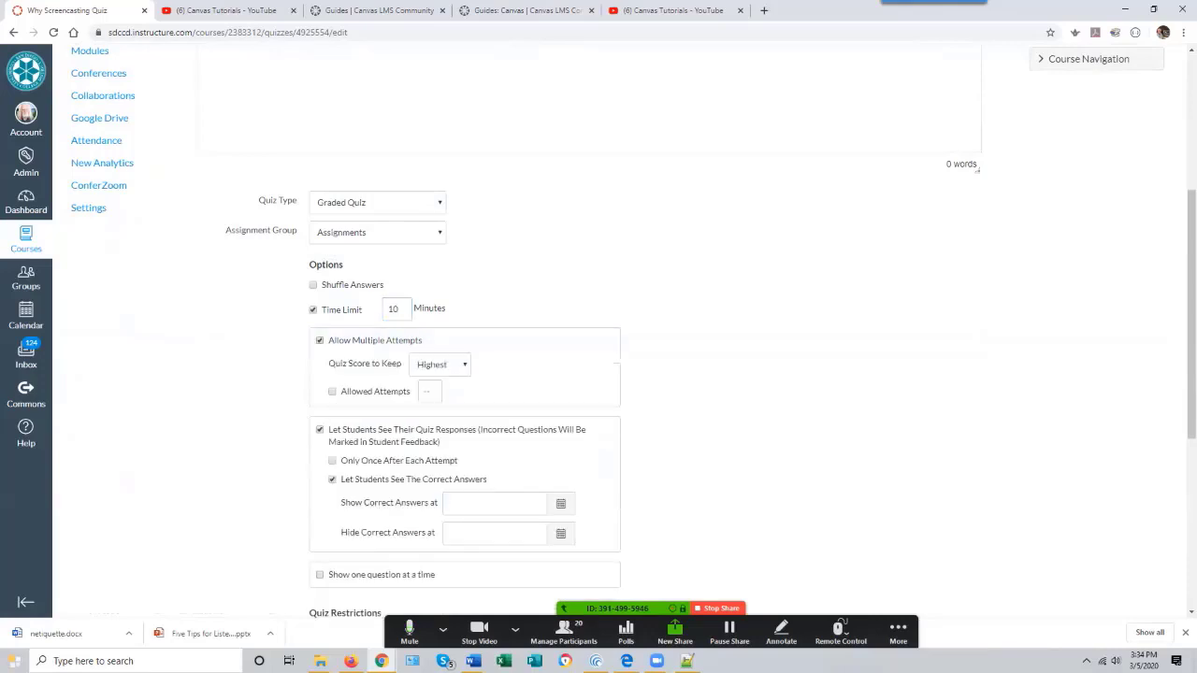
{"action": "left_click", "coordinate": [440, 364]}
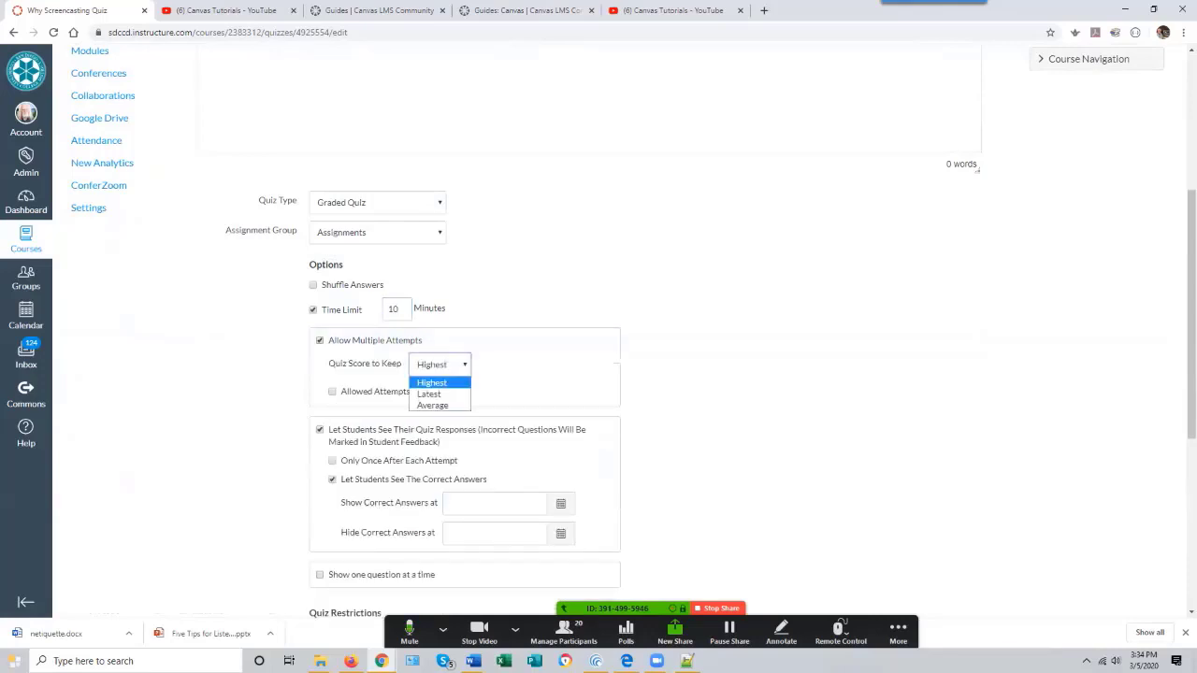
{"action": "left_click", "coordinate": [433, 382]}
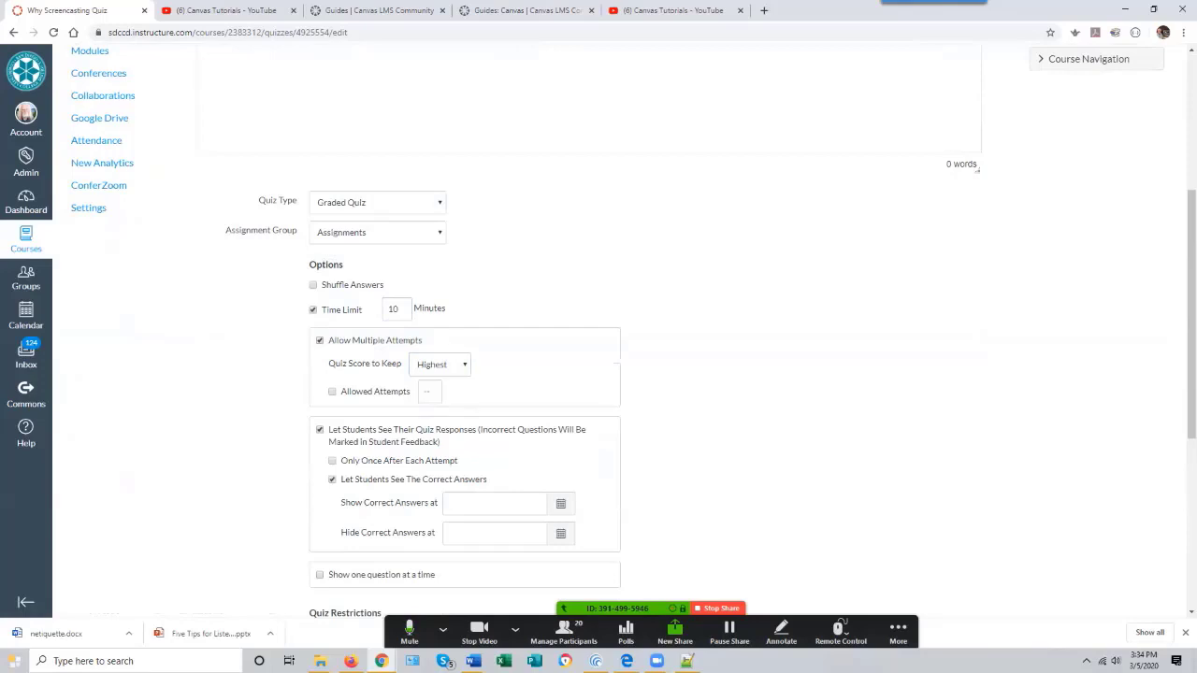
{"action": "left_click", "coordinate": [332, 391]}
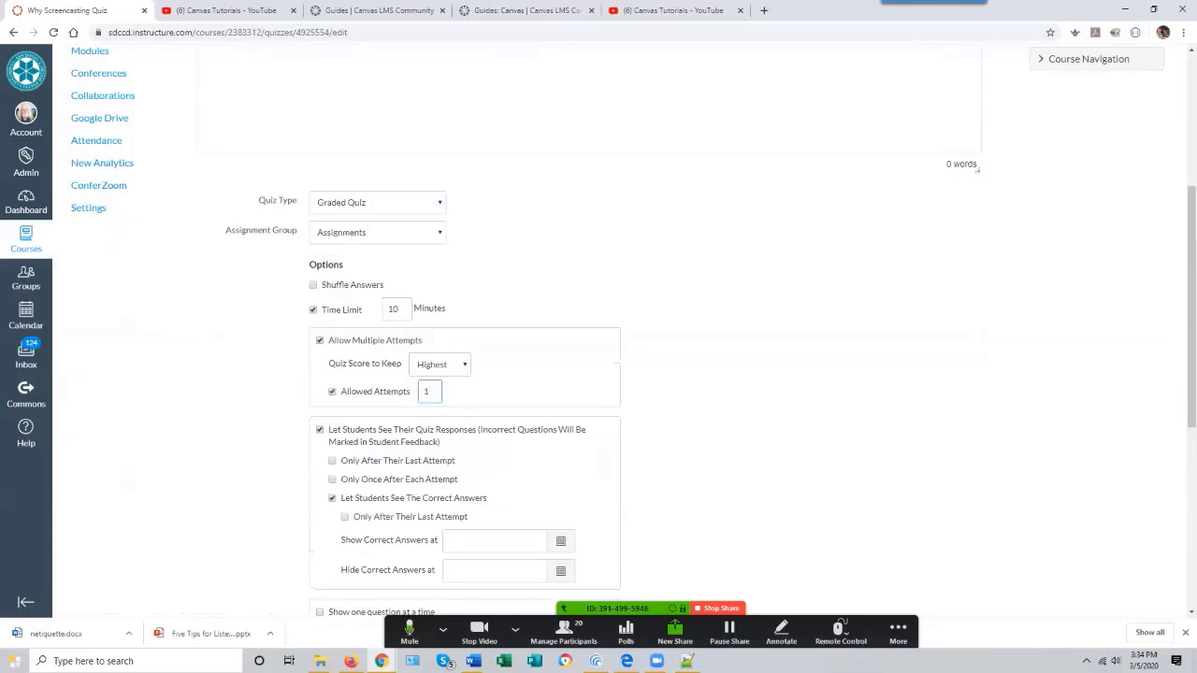
{"action": "key", "text": "BackSpace"}
{"action": "type", "text": "2"}
- Set the quiz due date to Mar 26 at 11:59pm
{"action": "scroll", "coordinate": [599, 374], "scroll_direction": "down", "scroll_amount": 2}
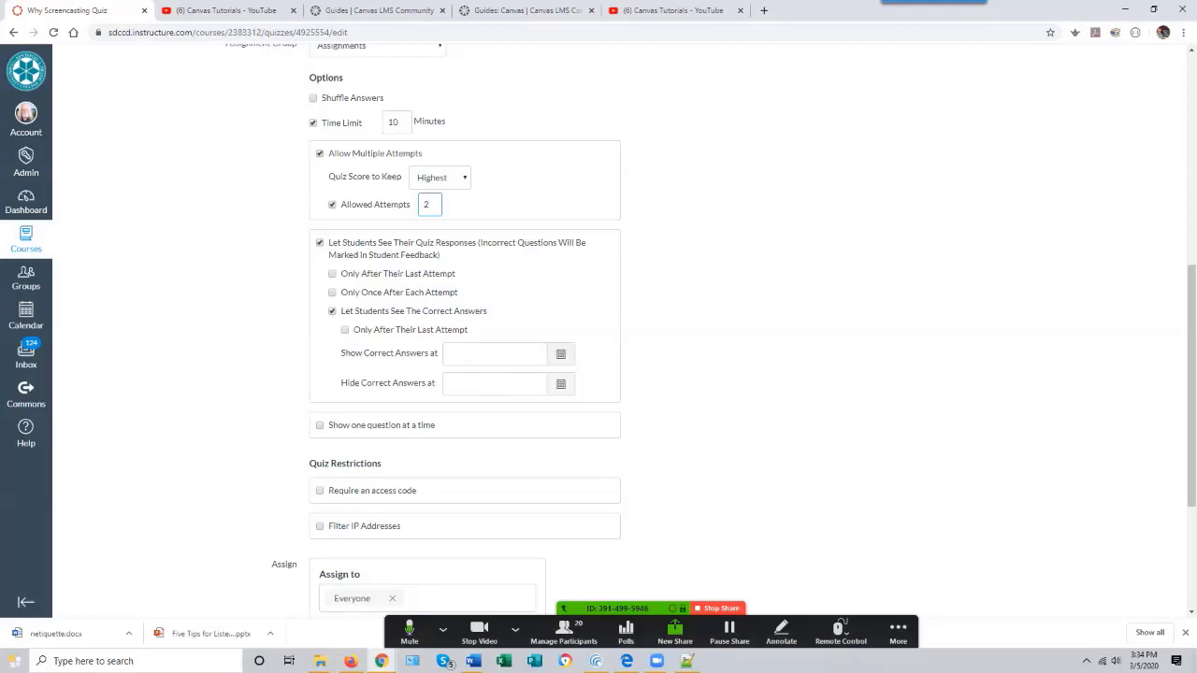
{"action": "scroll", "coordinate": [734, 328], "scroll_direction": "down", "scroll_amount": 1}
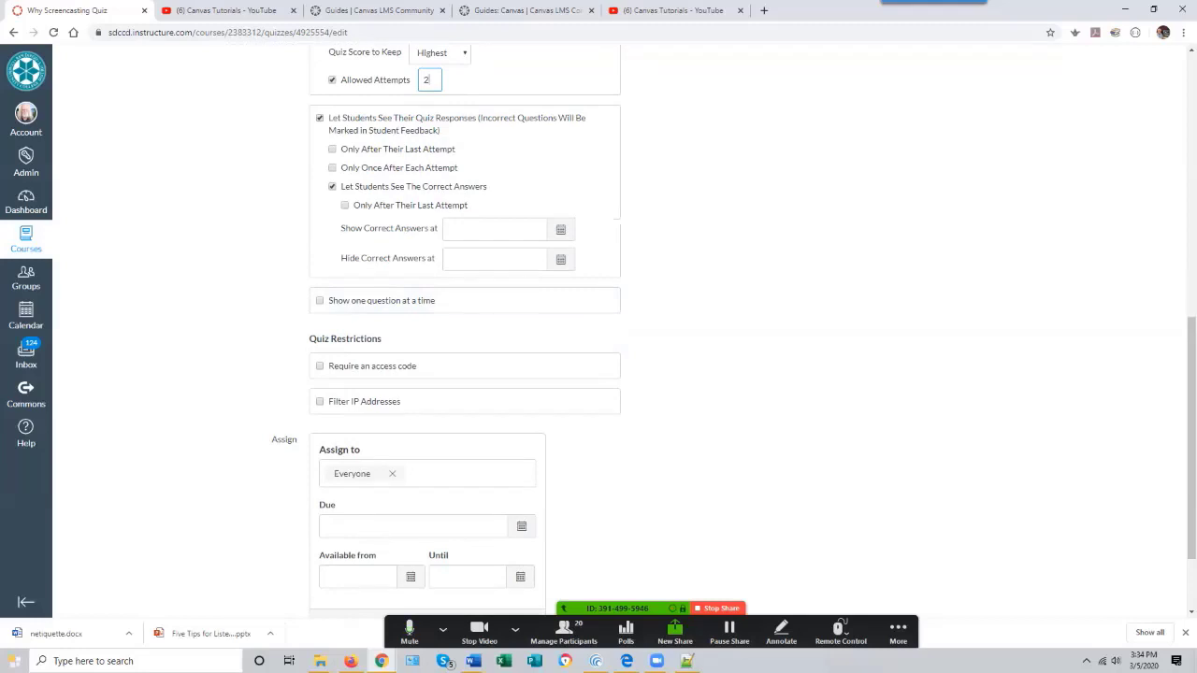
{"action": "scroll", "coordinate": [599, 327], "scroll_direction": "down", "scroll_amount": 2}
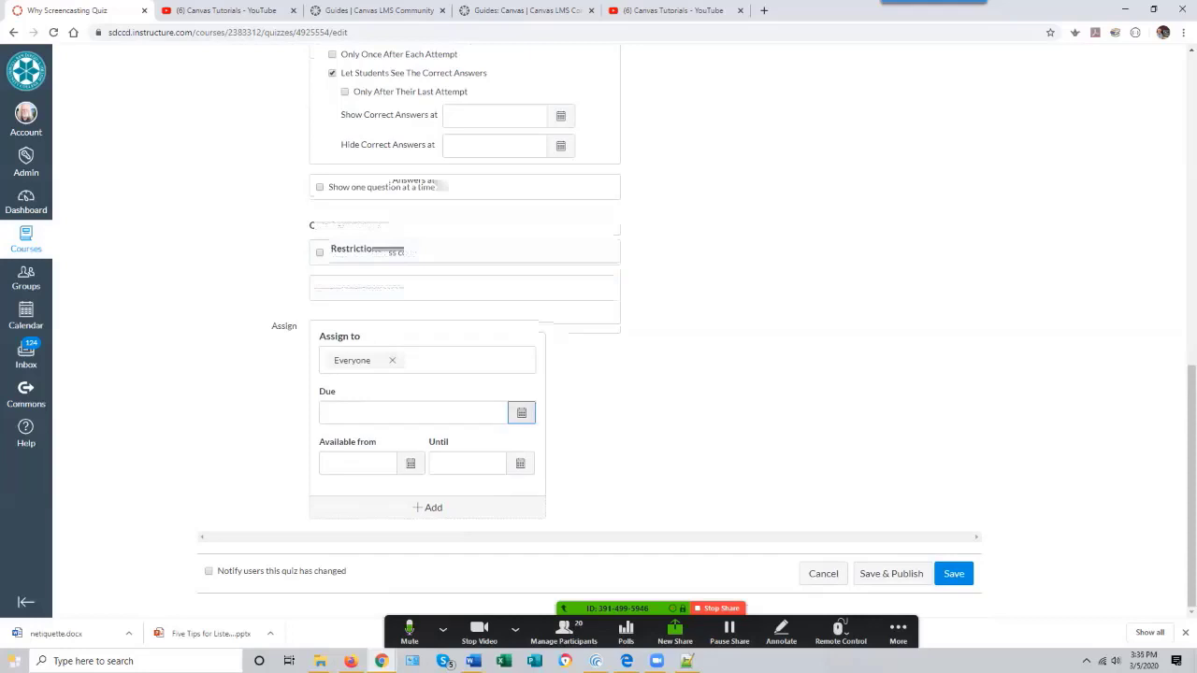
{"action": "left_click", "coordinate": [521, 413]}
{"action": "left_click", "coordinate": [417, 524]}
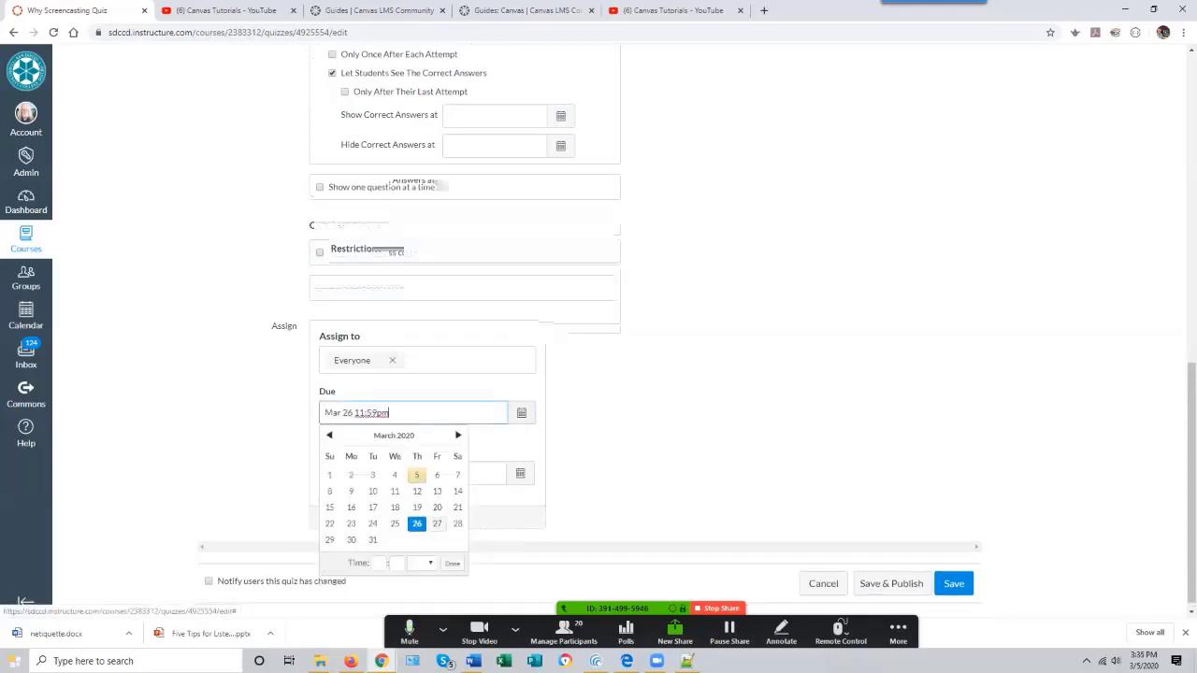
{"action": "left_click", "coordinate": [453, 563]}
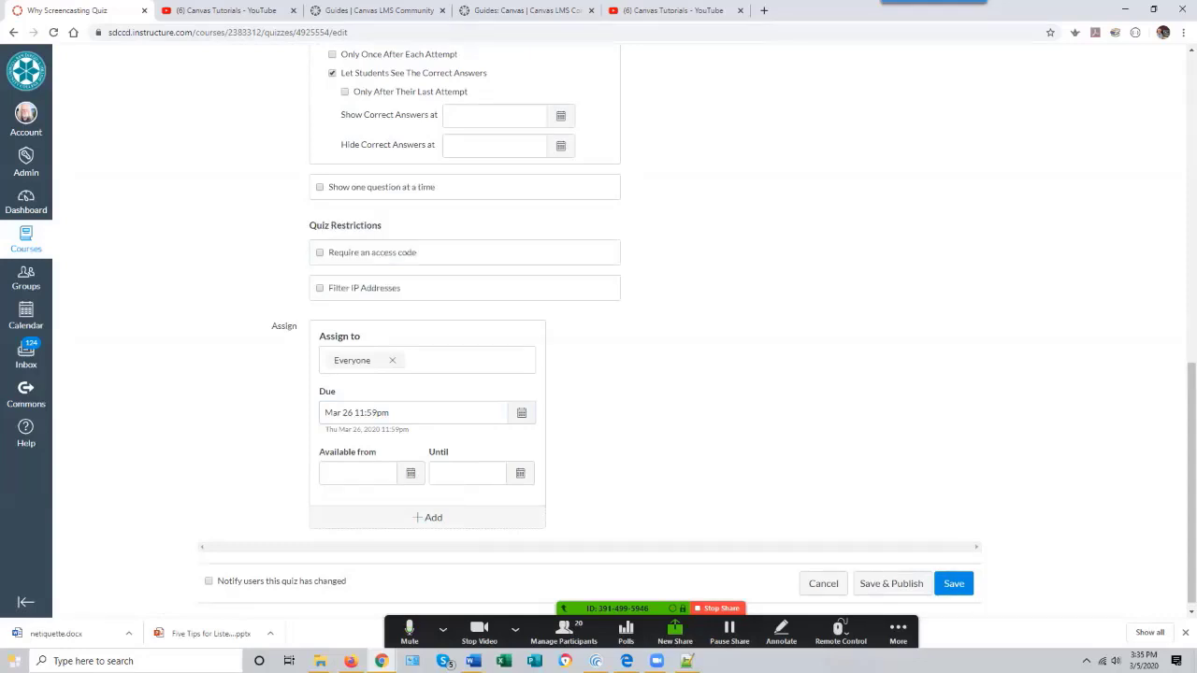
- Switch to the quiz's Questions section and add a new question
{"action": "scroll", "coordinate": [599, 337], "scroll_direction": "up", "scroll_amount": 15}
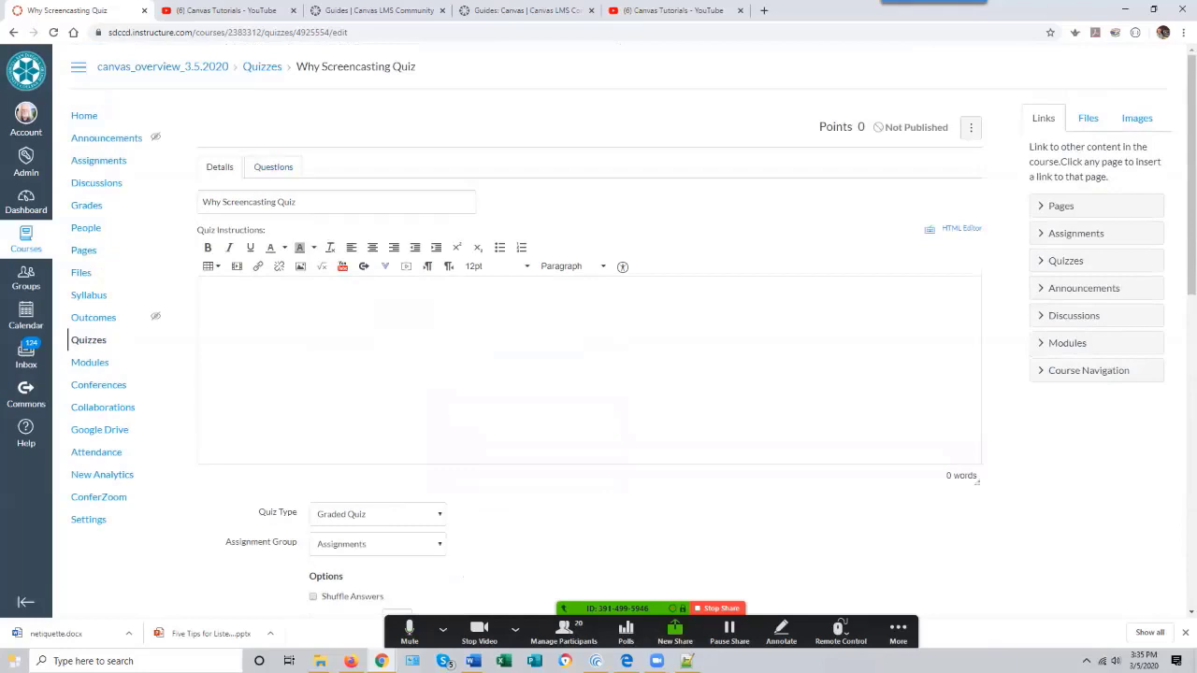
{"action": "left_click", "coordinate": [273, 167]}
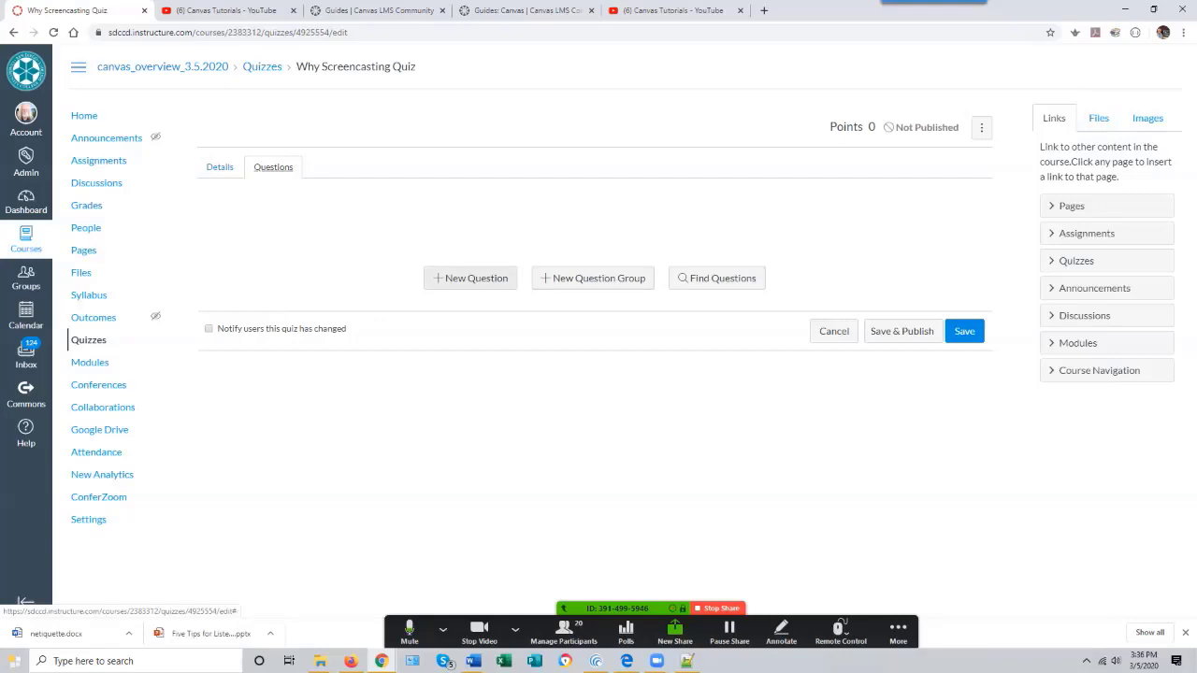
{"action": "left_click", "coordinate": [470, 278]}
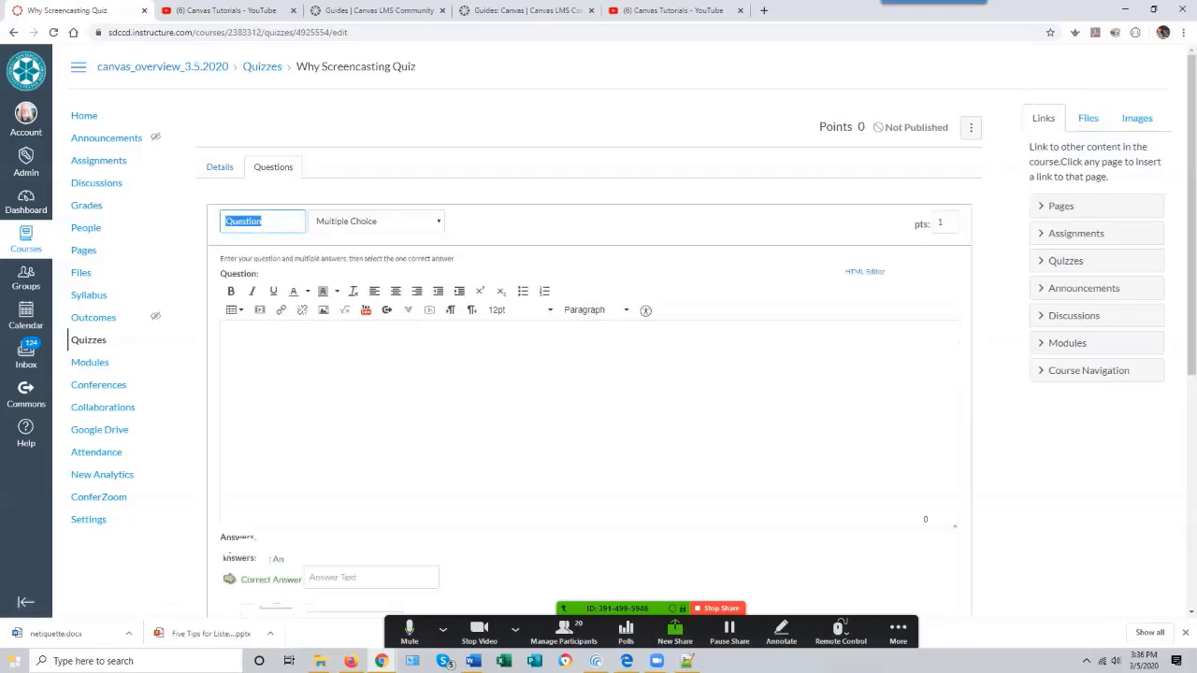
- Browse the available question types and keep Multiple Choice
{"action": "left_click", "coordinate": [377, 222]}
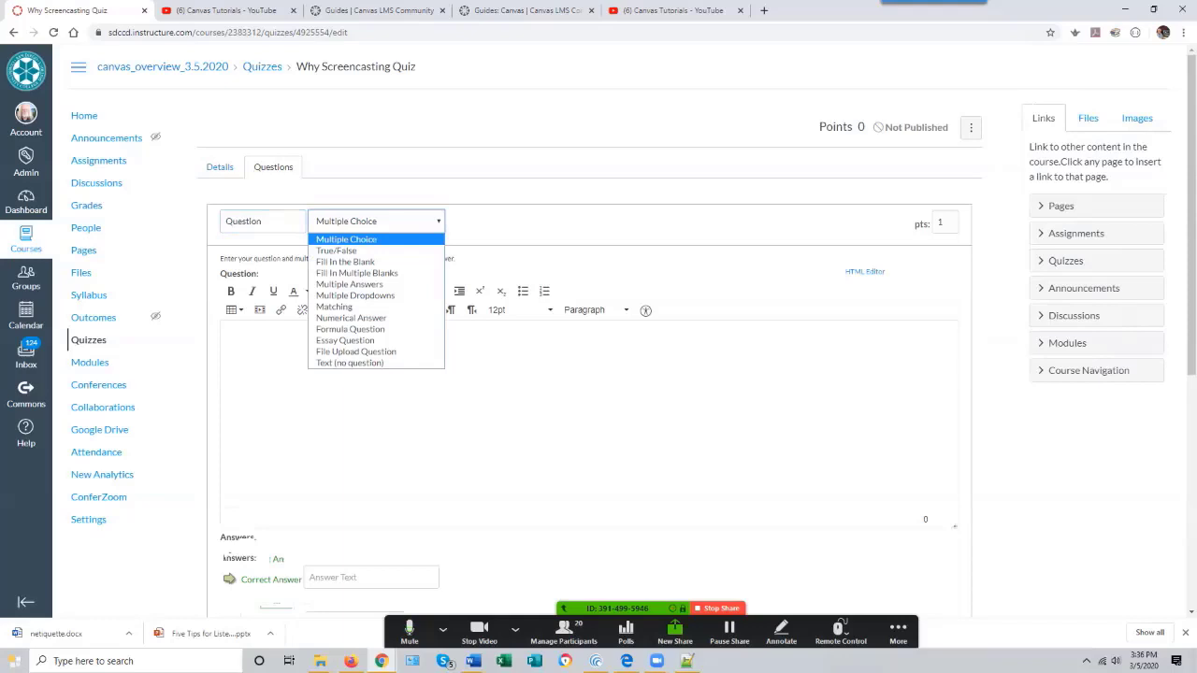
{"action": "key", "text": "Down"}
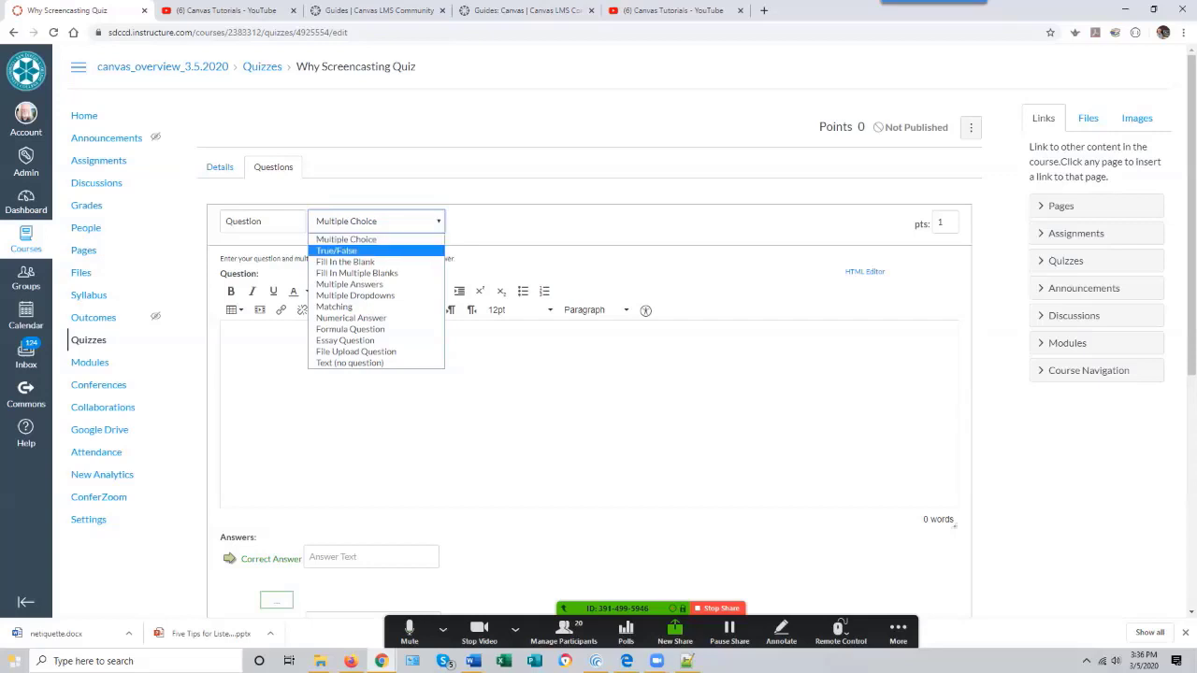
{"action": "key", "text": "Down"}
{"action": "key", "text": "Down"}
{"action": "key", "text": "Down"}
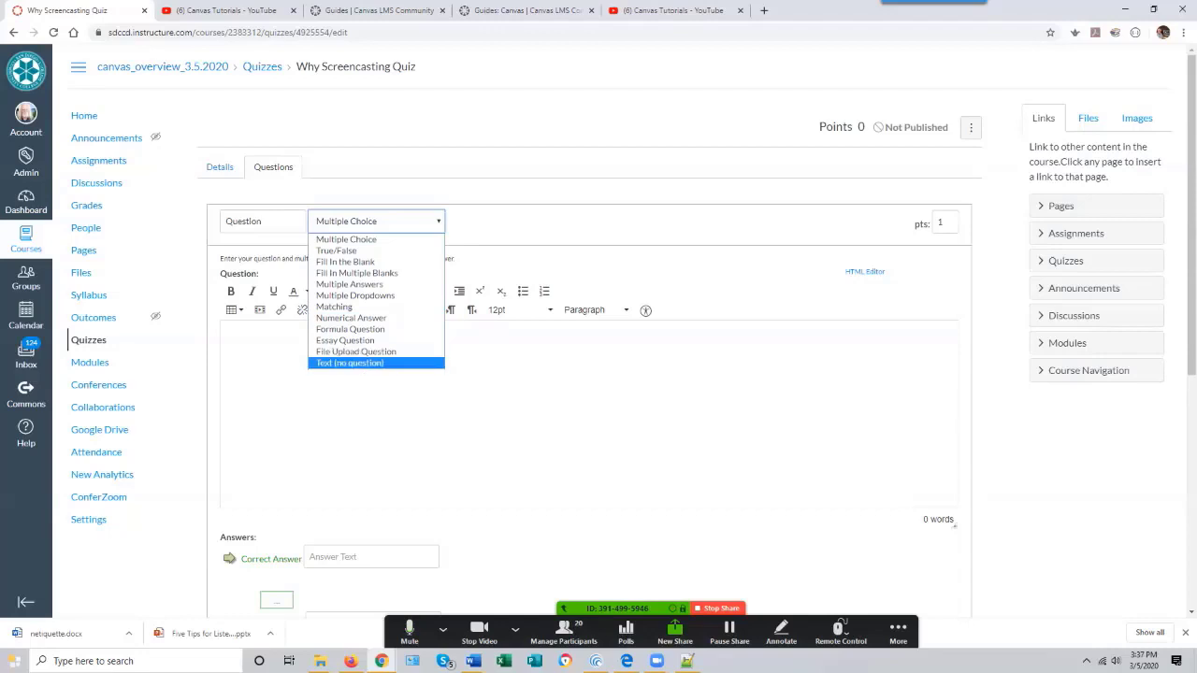
{"action": "left_click", "coordinate": [347, 240]}
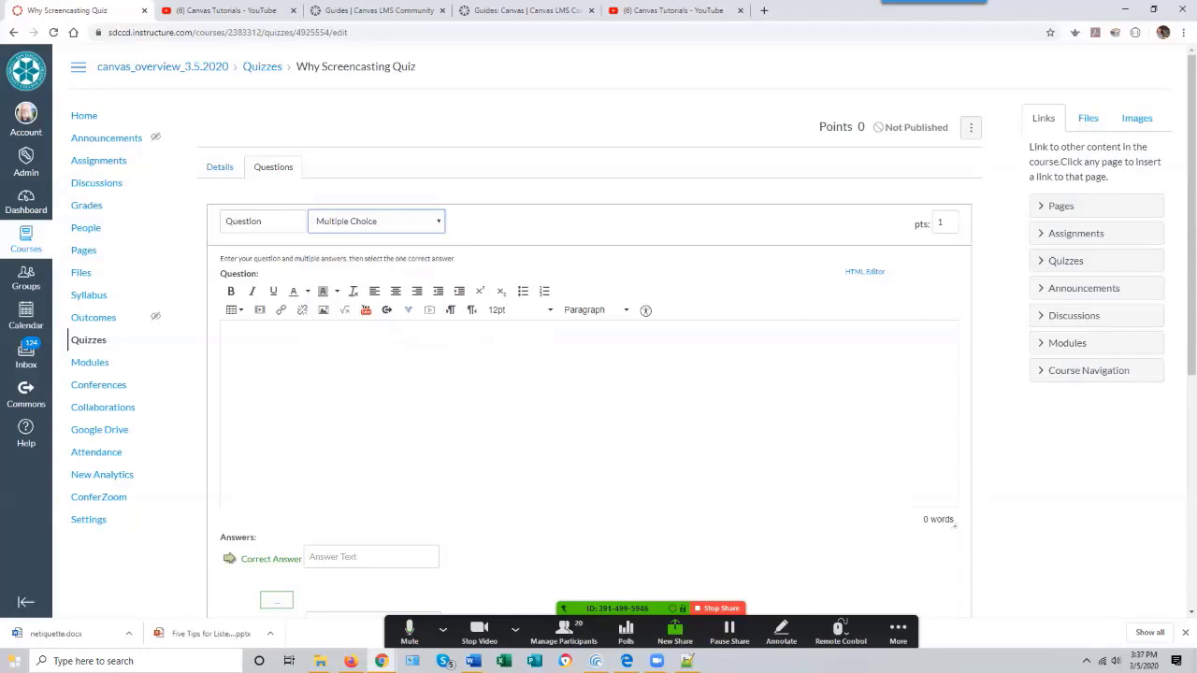
- Enter the multiple-choice question text 'Which of the following is a screencasting tool?'
{"action": "left_click", "coordinate": [228, 342]}
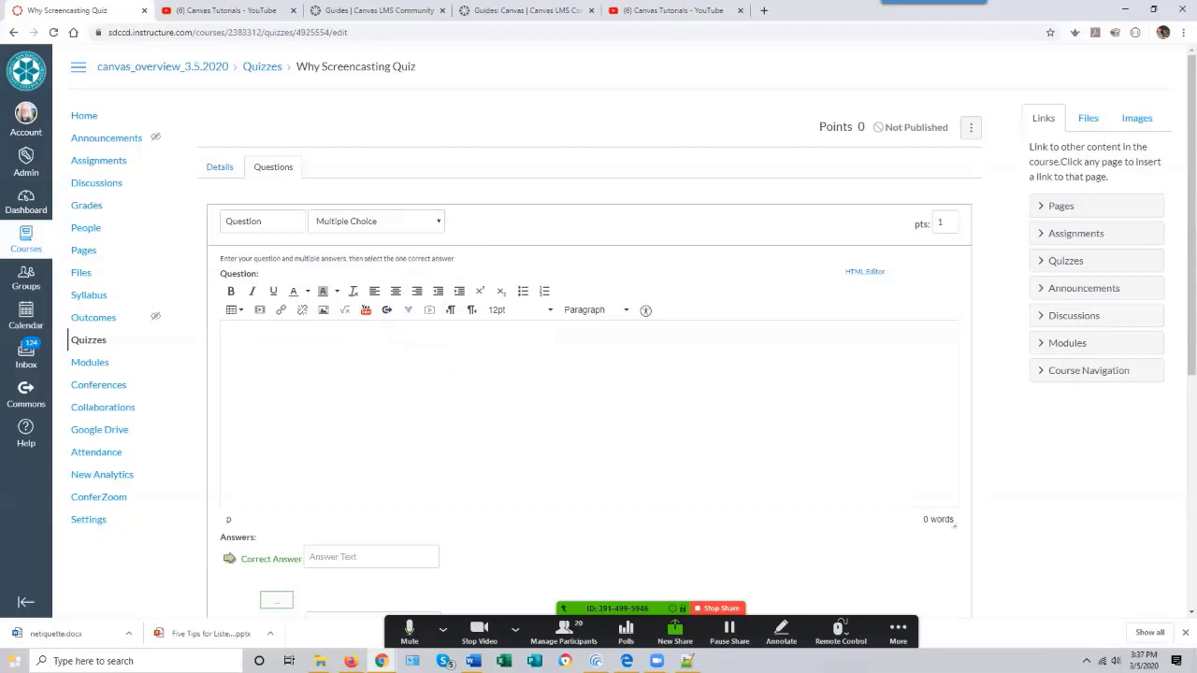
{"action": "left_click", "coordinate": [351, 661]}
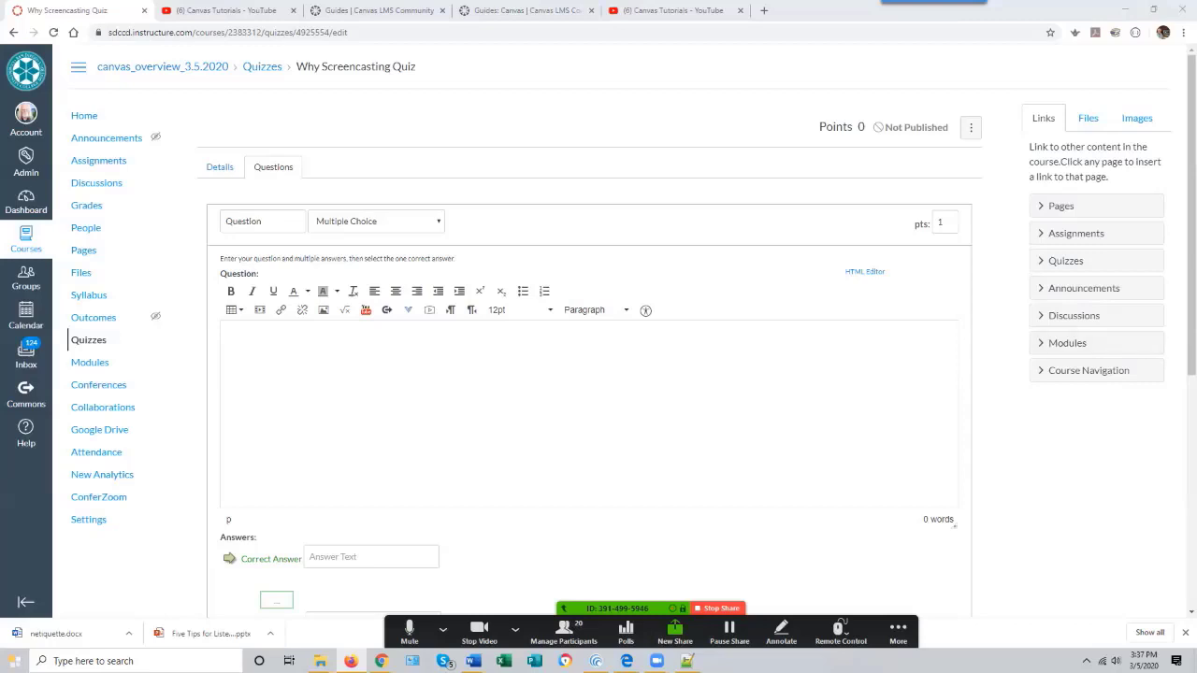
{"action": "left_click", "coordinate": [227, 342]}
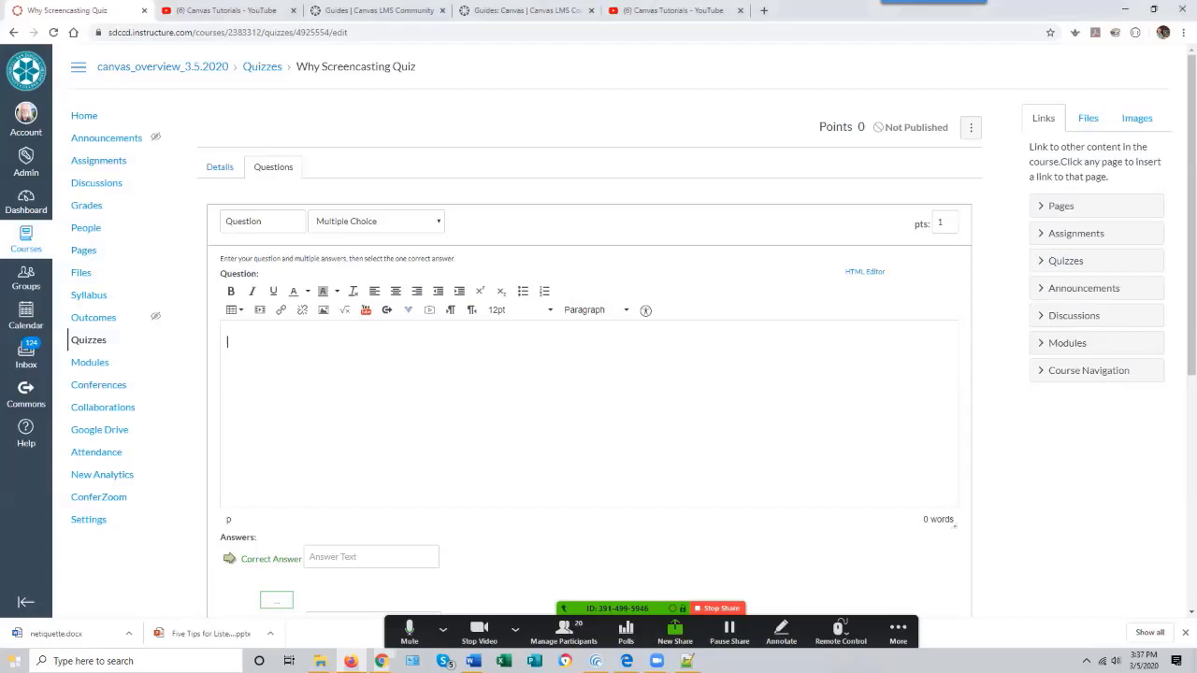
{"action": "type", "text": "Which of the following is a scree"}
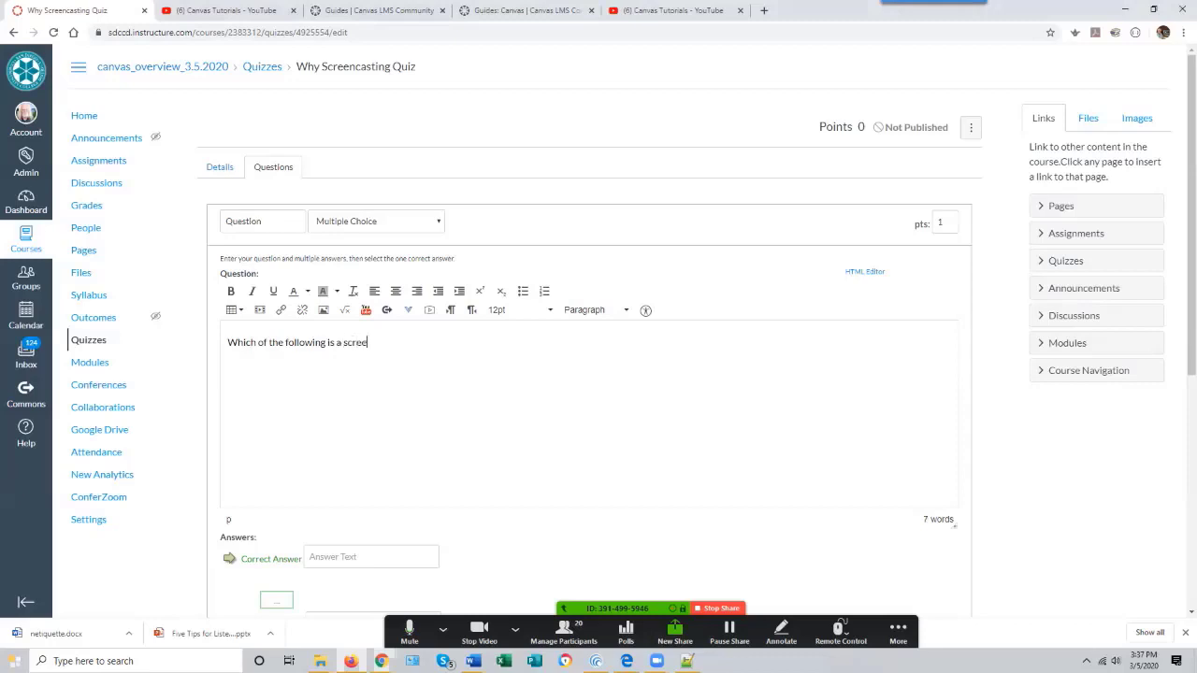
{"action": "type", "text": "ncasting tool?"}
- Enter Camtasia as the correct answer
{"action": "scroll", "coordinate": [598, 374], "scroll_direction": "down", "scroll_amount": 3}
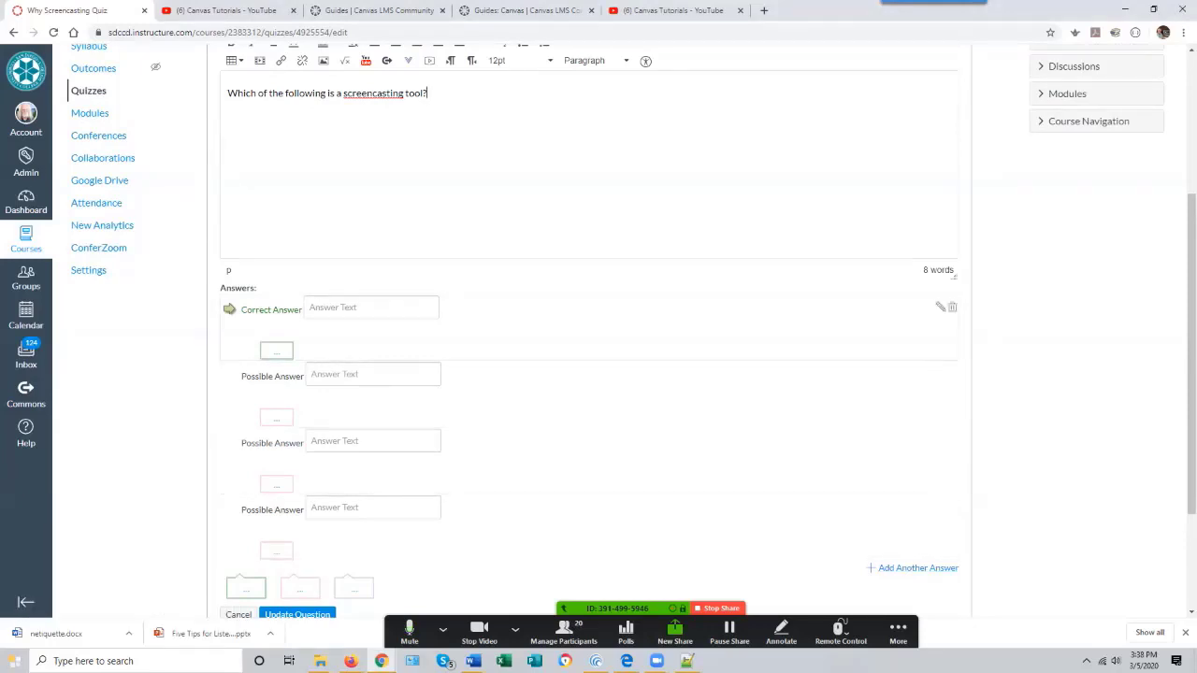
{"action": "left_click", "coordinate": [372, 307]}
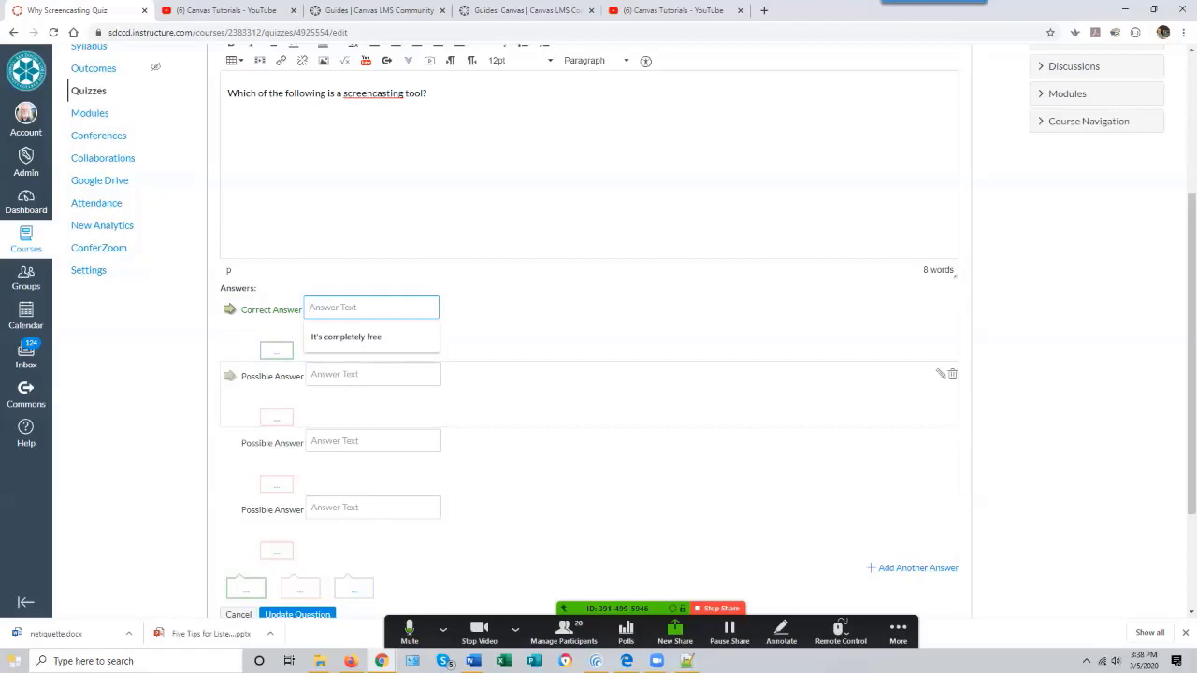
{"action": "type", "text": "Camtasia"}
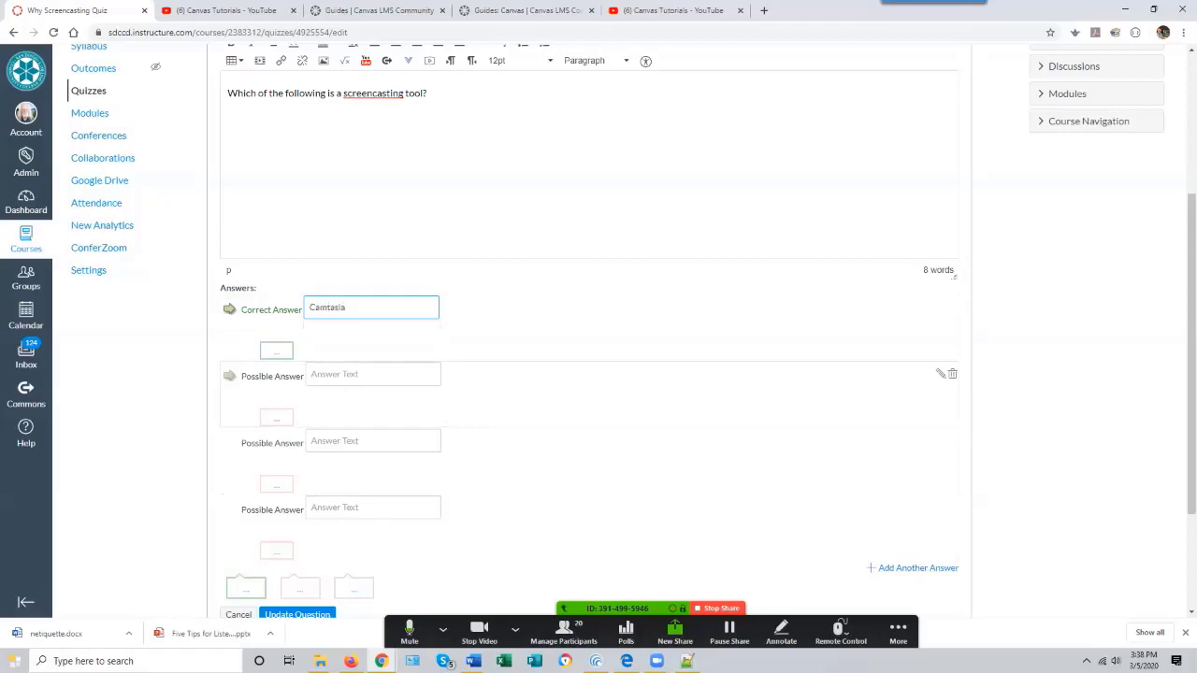
- Add MS Word and Zoom as possible answers and save the question
{"action": "left_click", "coordinate": [374, 375]}
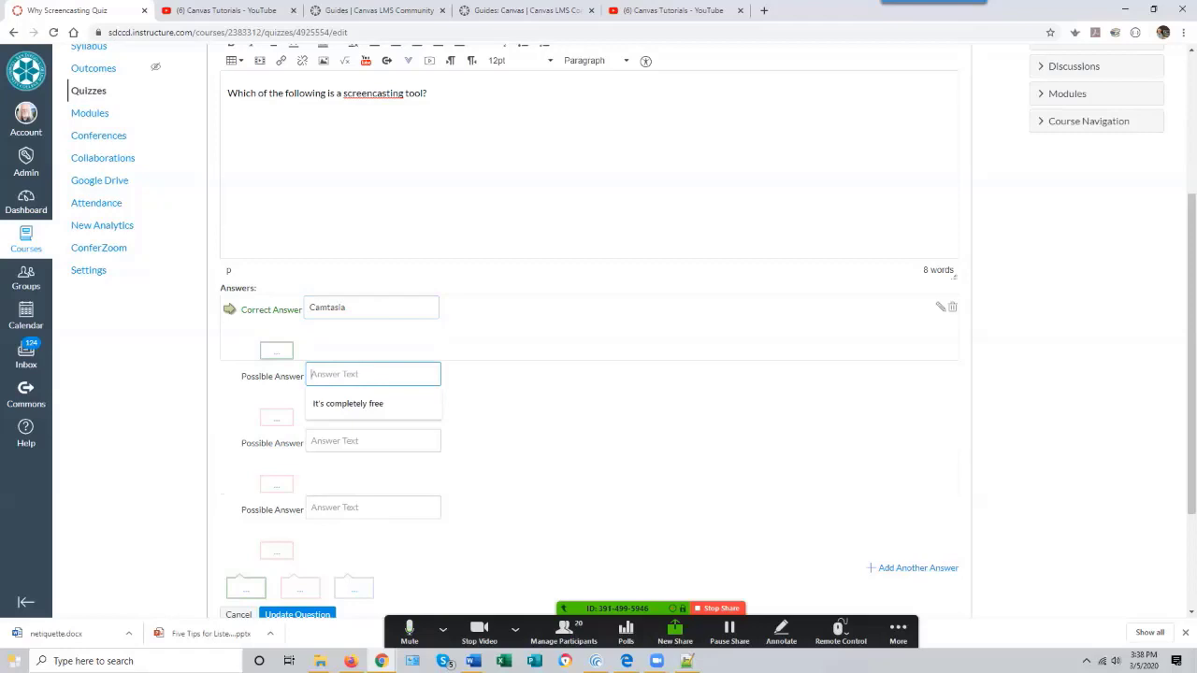
{"action": "type", "text": "MS"}
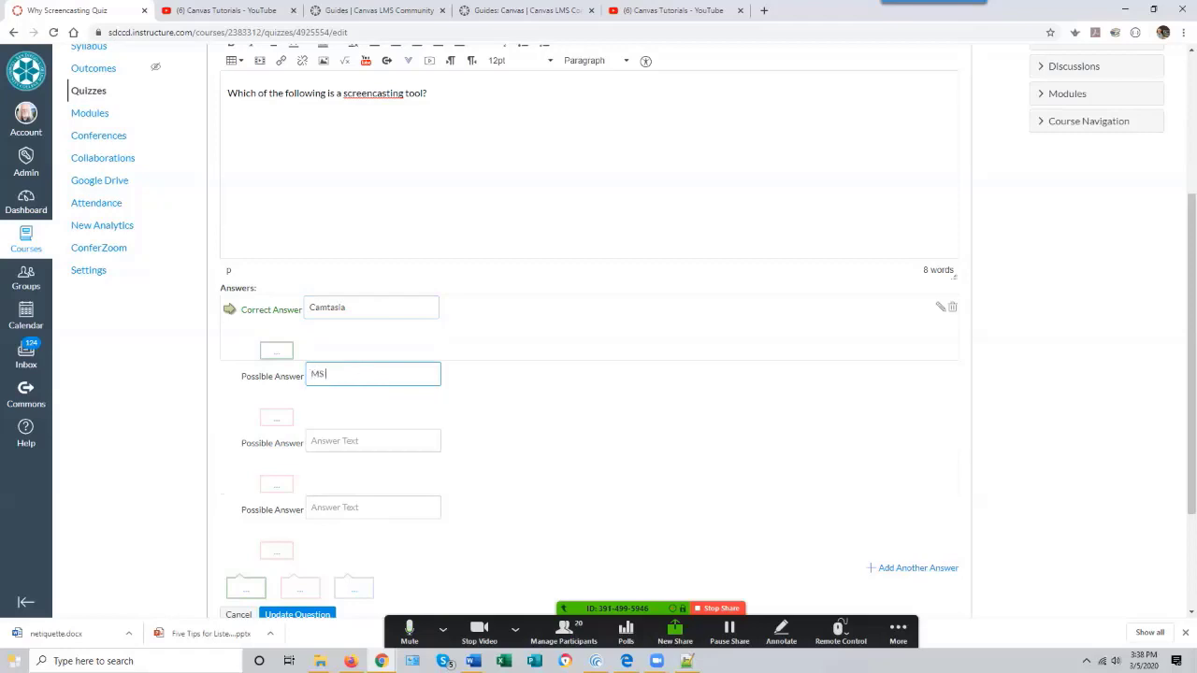
{"action": "type", "text": " Word"}
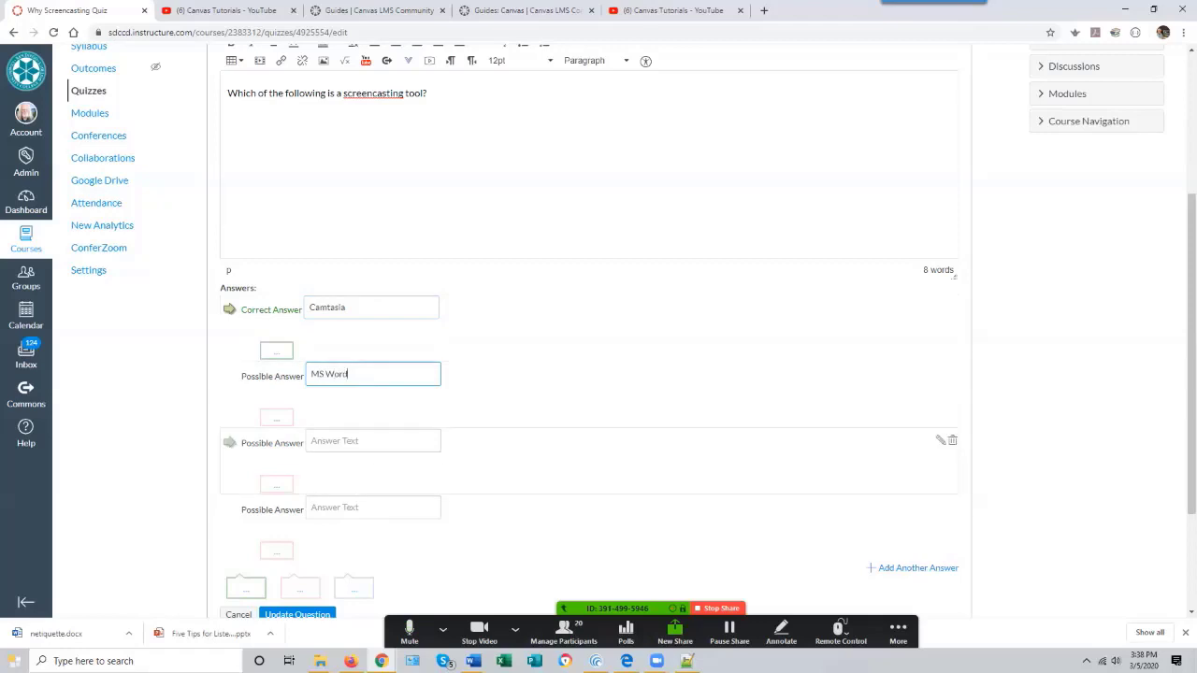
{"action": "left_click", "coordinate": [373, 441]}
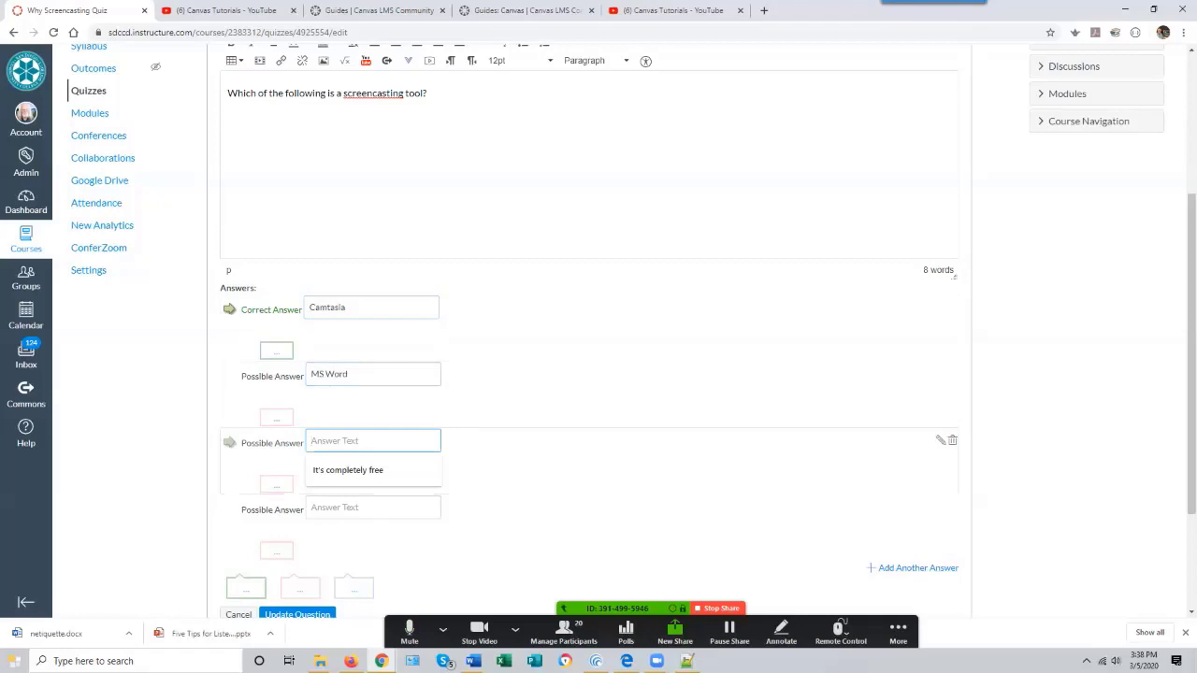
{"action": "type", "text": "Zoom"}
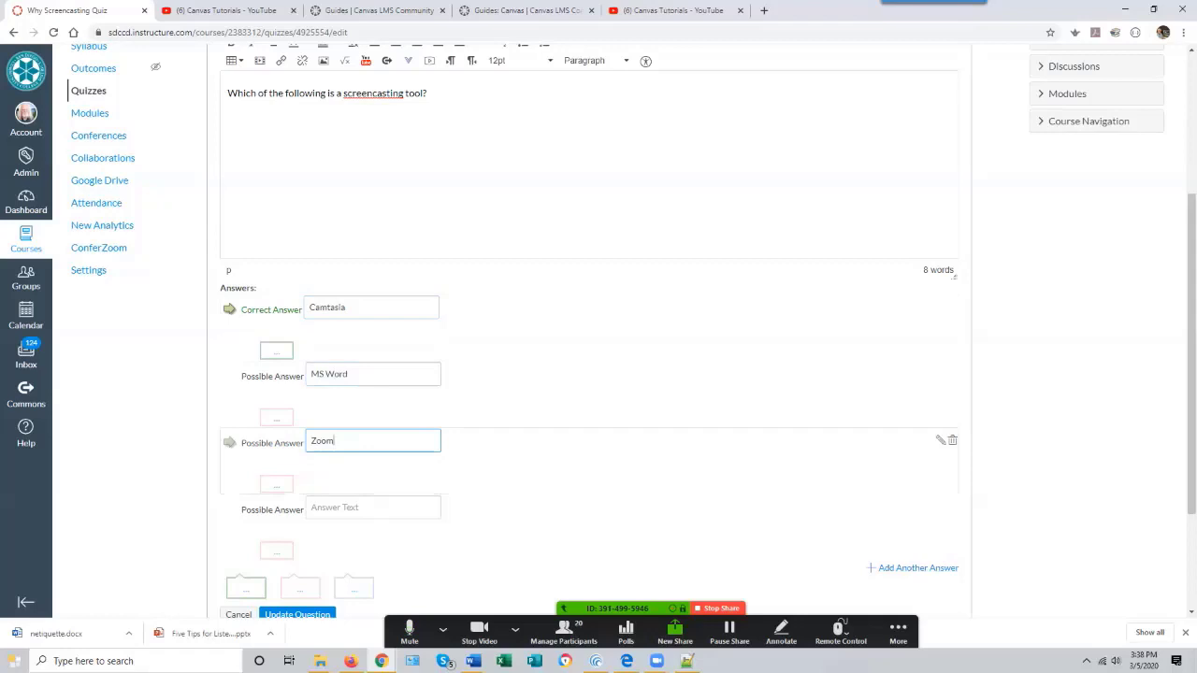
{"action": "key", "text": "Return"}
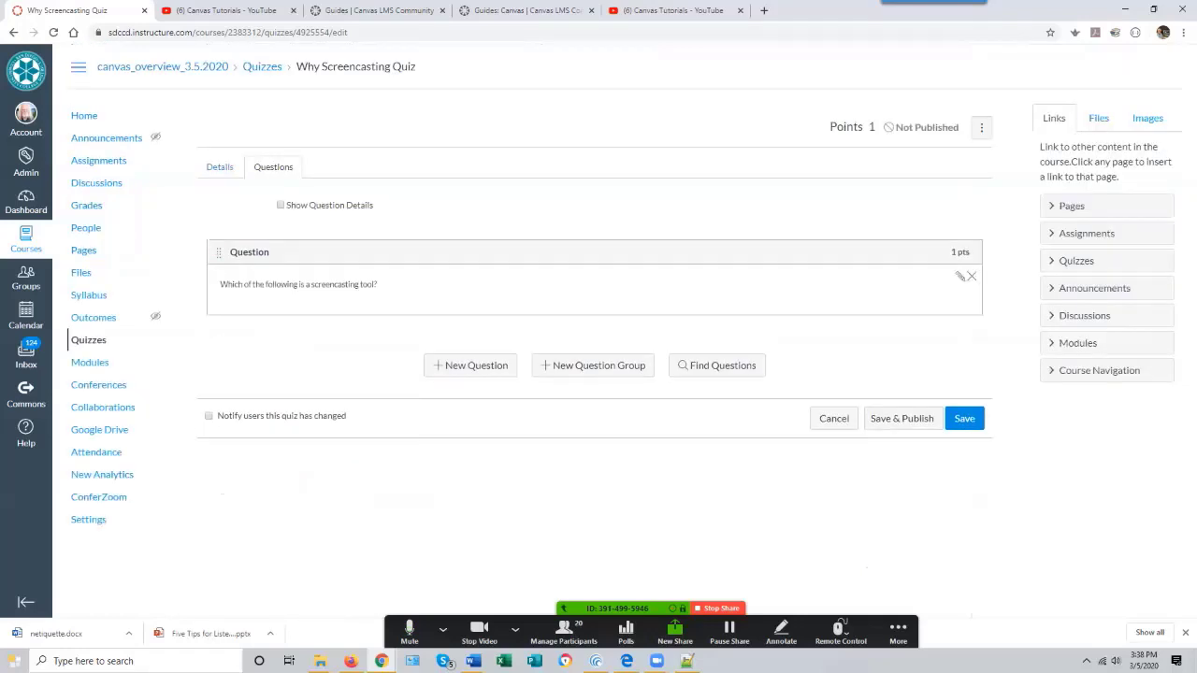
- Reopen the question and add 'More than one of the above' as the fourth possible answer
{"action": "left_click", "coordinate": [959, 276]}
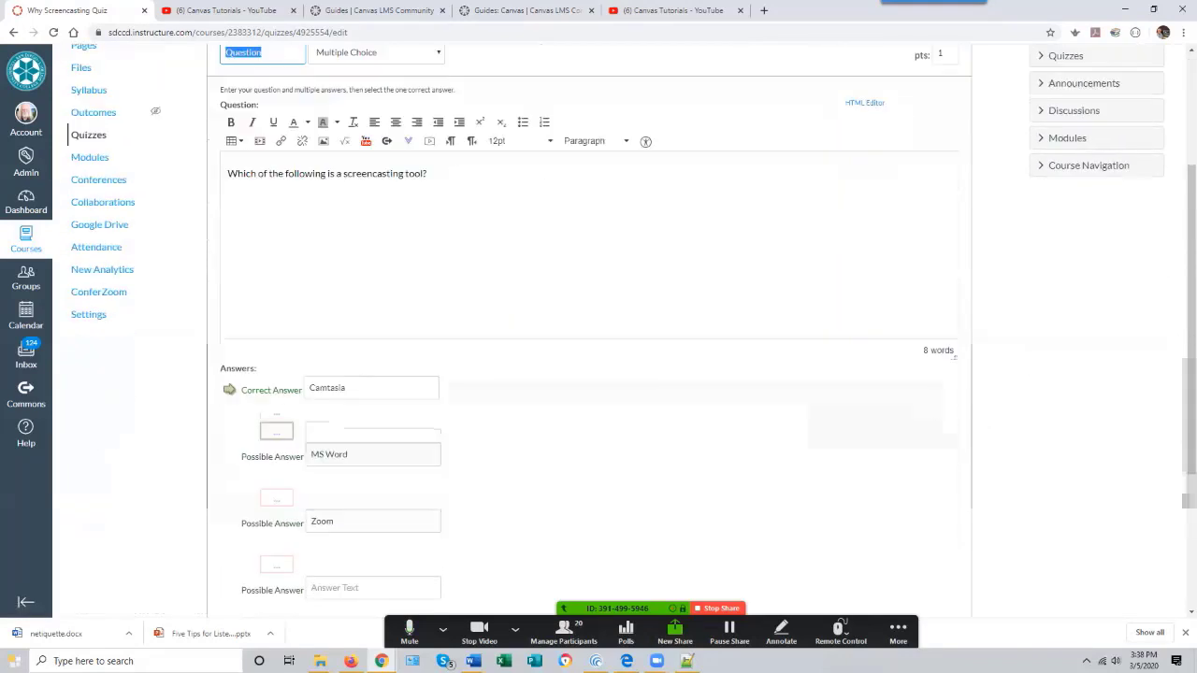
{"action": "scroll", "coordinate": [589, 374], "scroll_direction": "down", "scroll_amount": 2}
{"action": "left_click", "coordinate": [374, 419]}
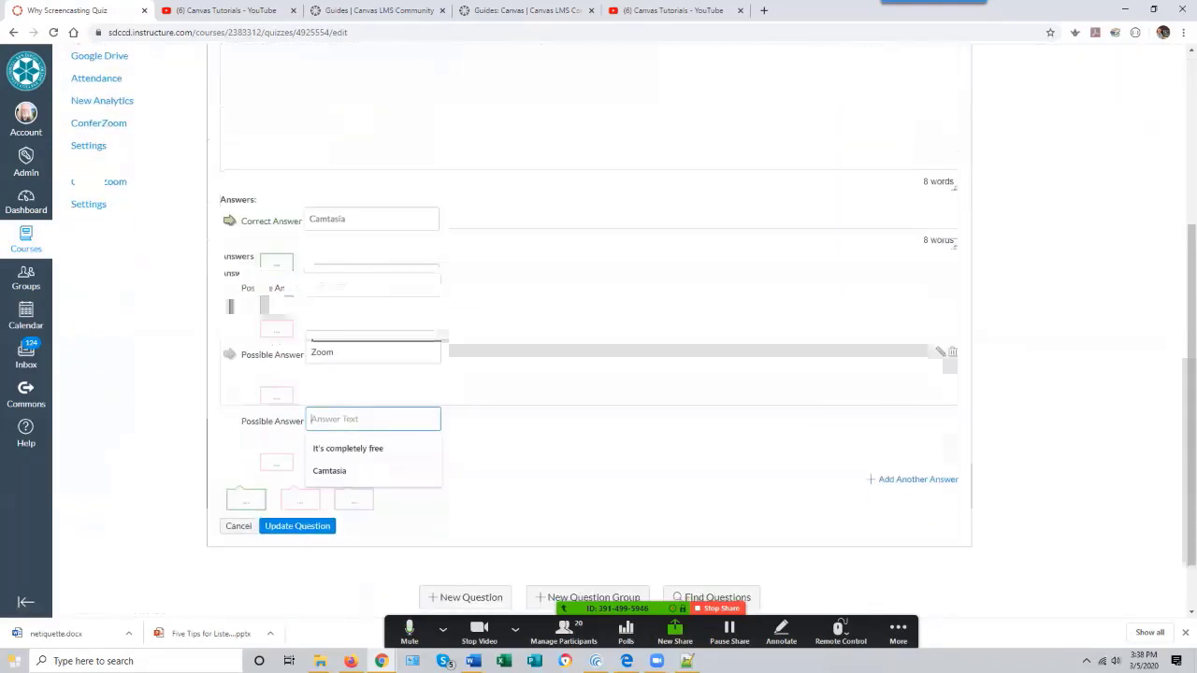
{"action": "type", "text": "M"}
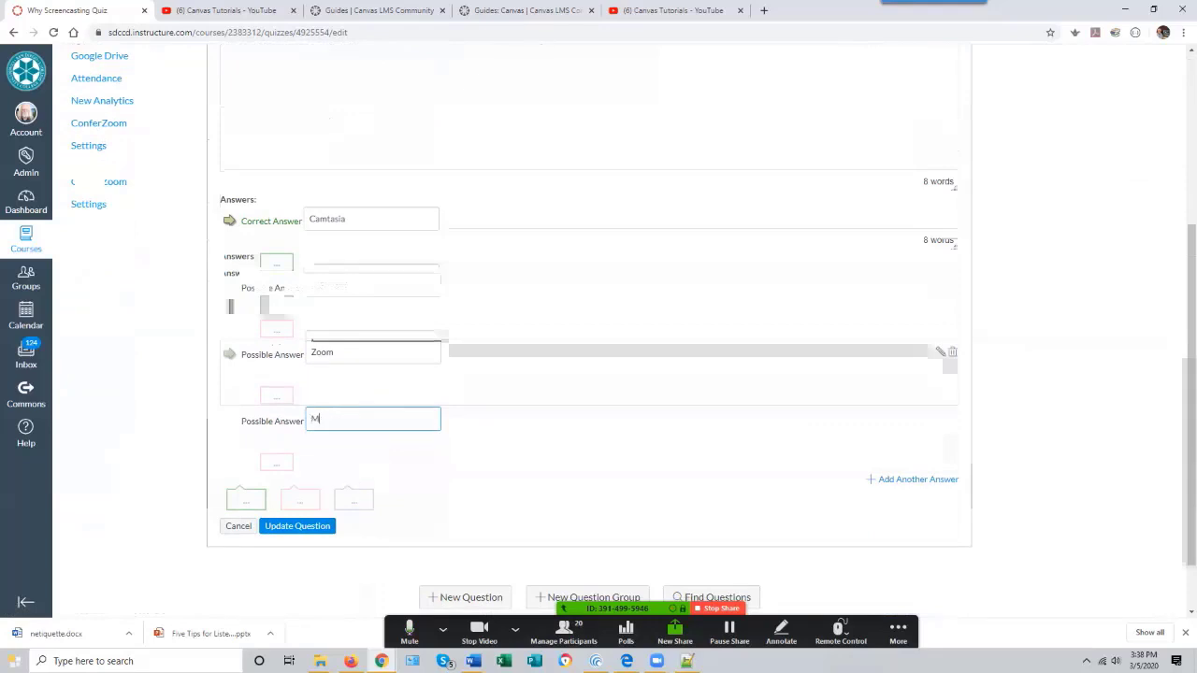
{"action": "type", "text": "ore than one of the above"}
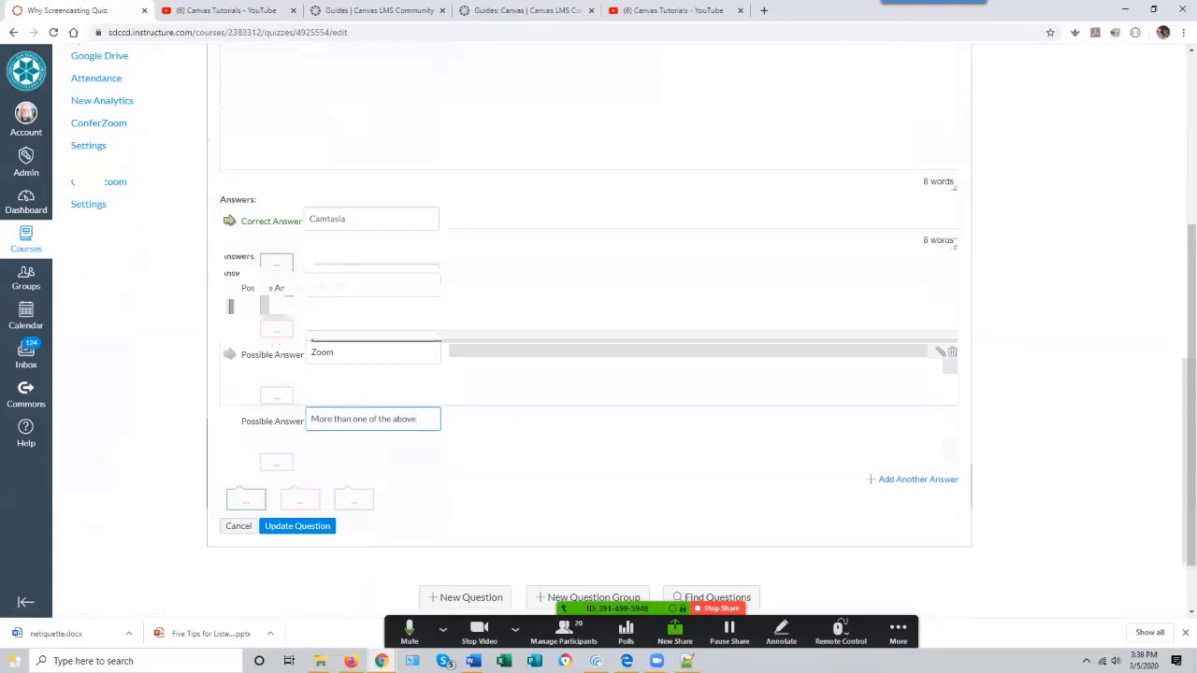
{"action": "key", "text": "Return"}
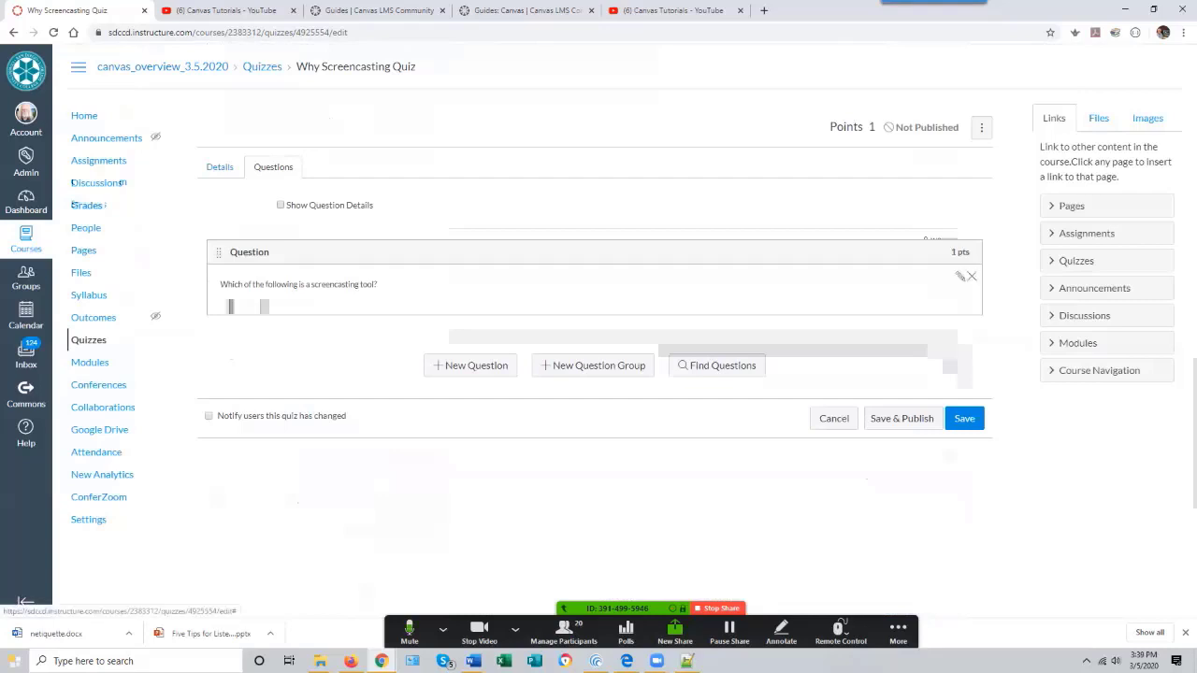
- Reopen the question and set its points to 2
{"action": "left_click", "coordinate": [960, 277]}
{"action": "key", "text": "Tab"}
{"action": "key", "text": "Tab"}
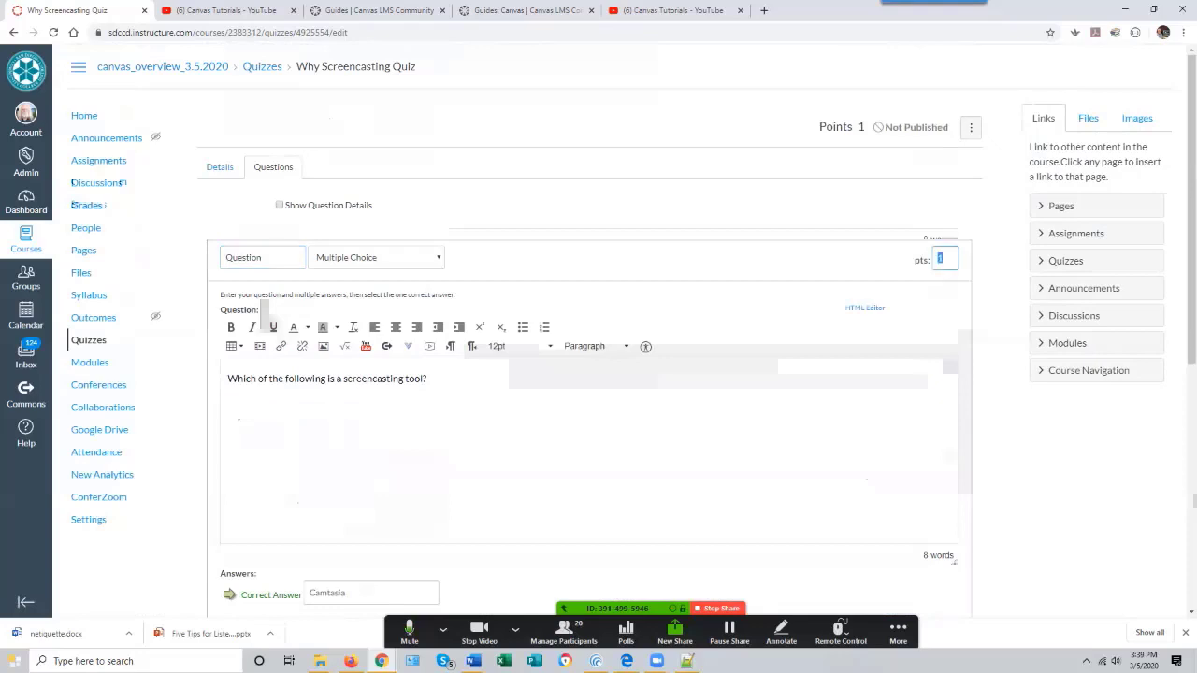
{"action": "type", "text": "2"}
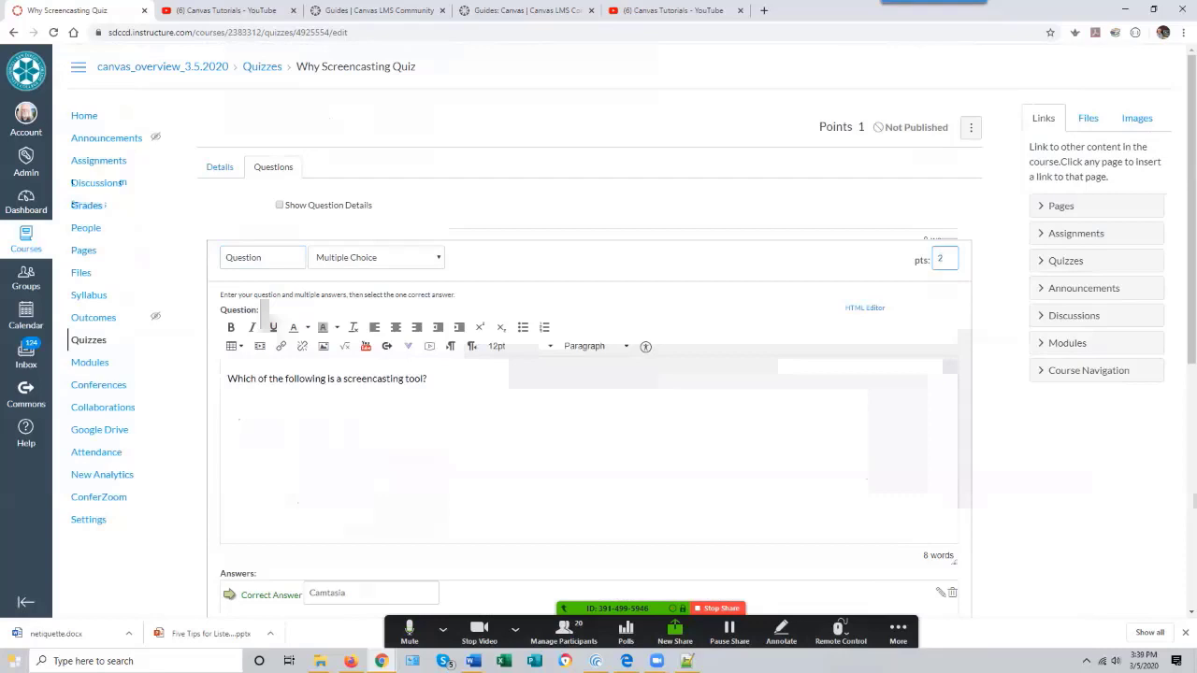
{"action": "scroll", "coordinate": [599, 327], "scroll_direction": "down", "scroll_amount": 5}
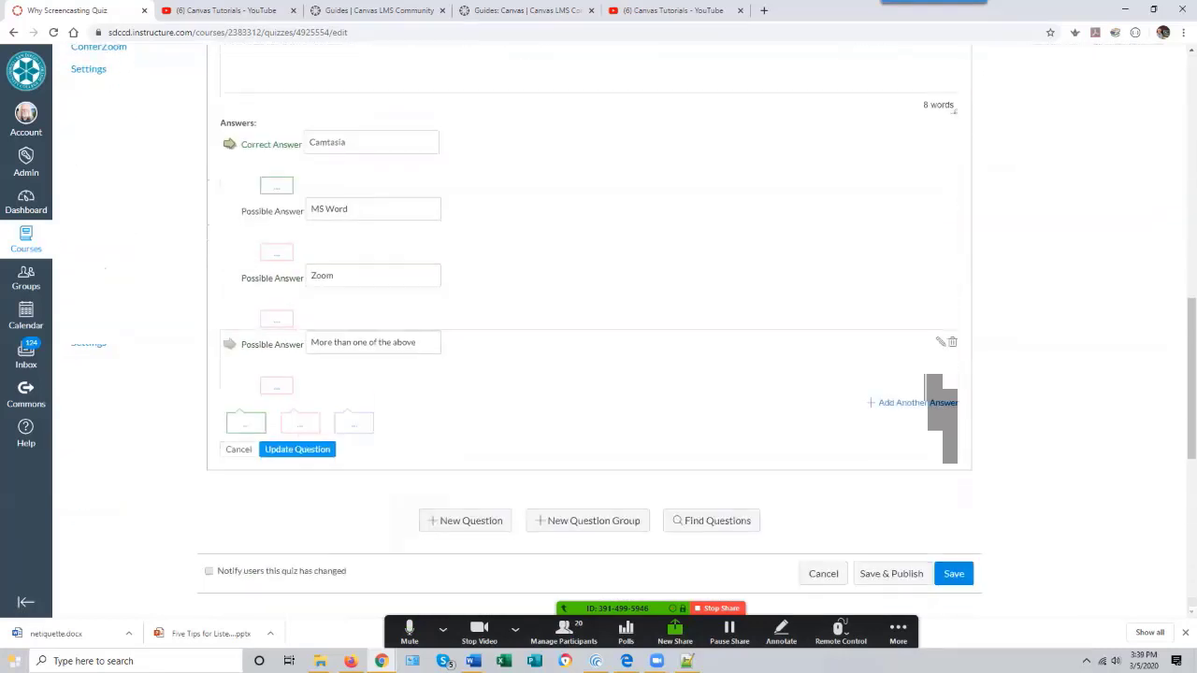
{"action": "key", "text": "Return"}
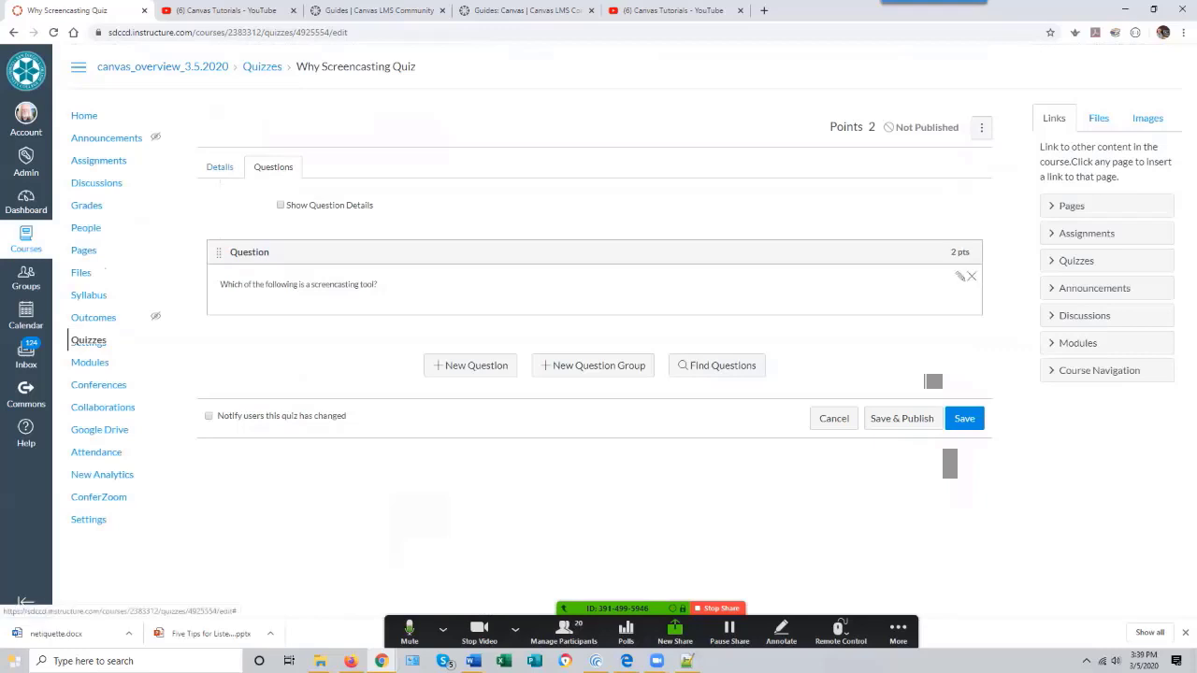
- Mark 'More than one of the above' as the correct answer and update the question
{"action": "left_click", "coordinate": [959, 276]}
{"action": "scroll", "coordinate": [599, 337], "scroll_direction": "down", "scroll_amount": 5}
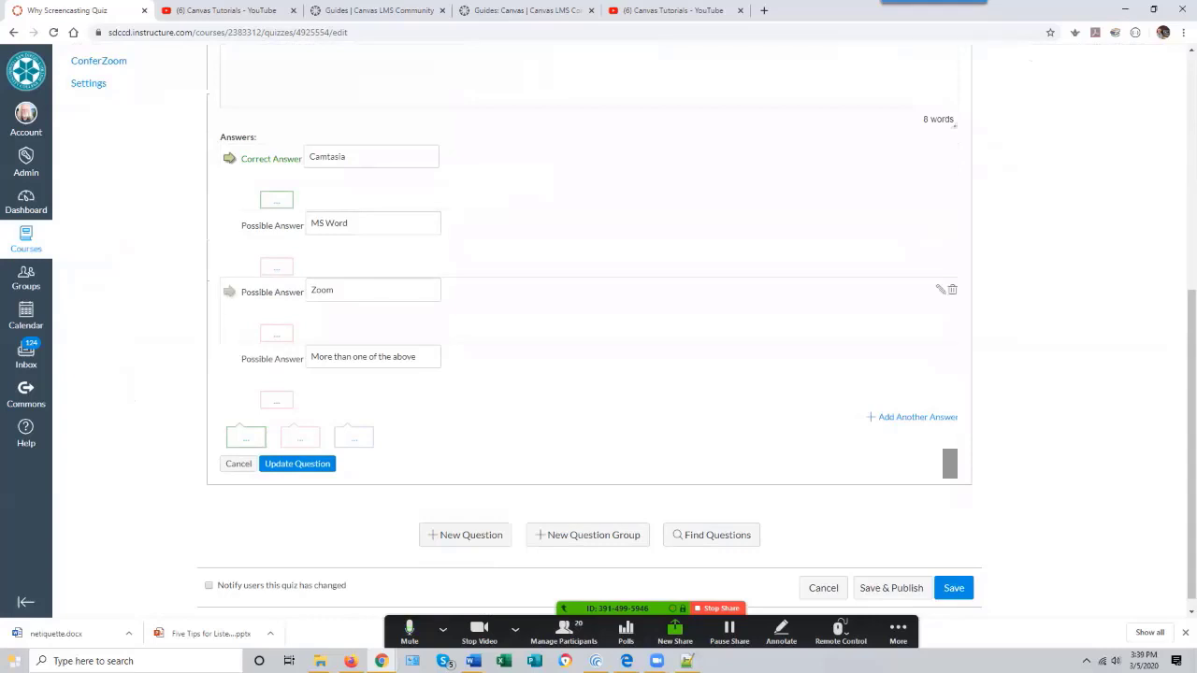
{"action": "left_click", "coordinate": [229, 359]}
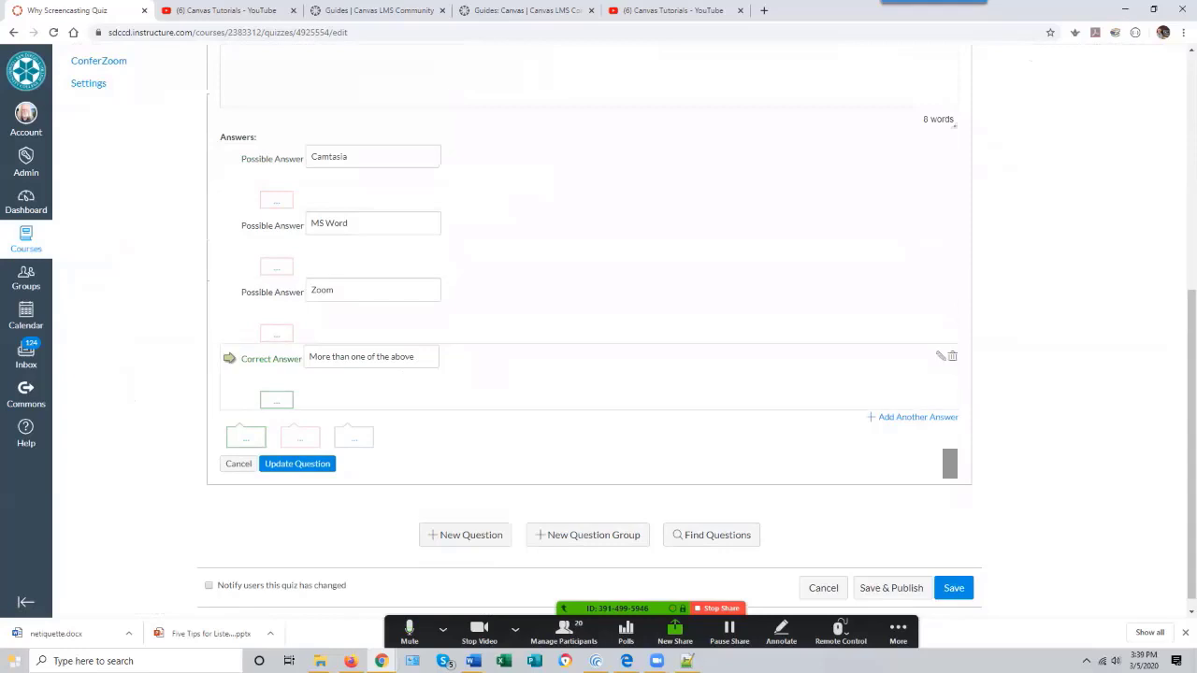
{"action": "left_click", "coordinate": [298, 464]}
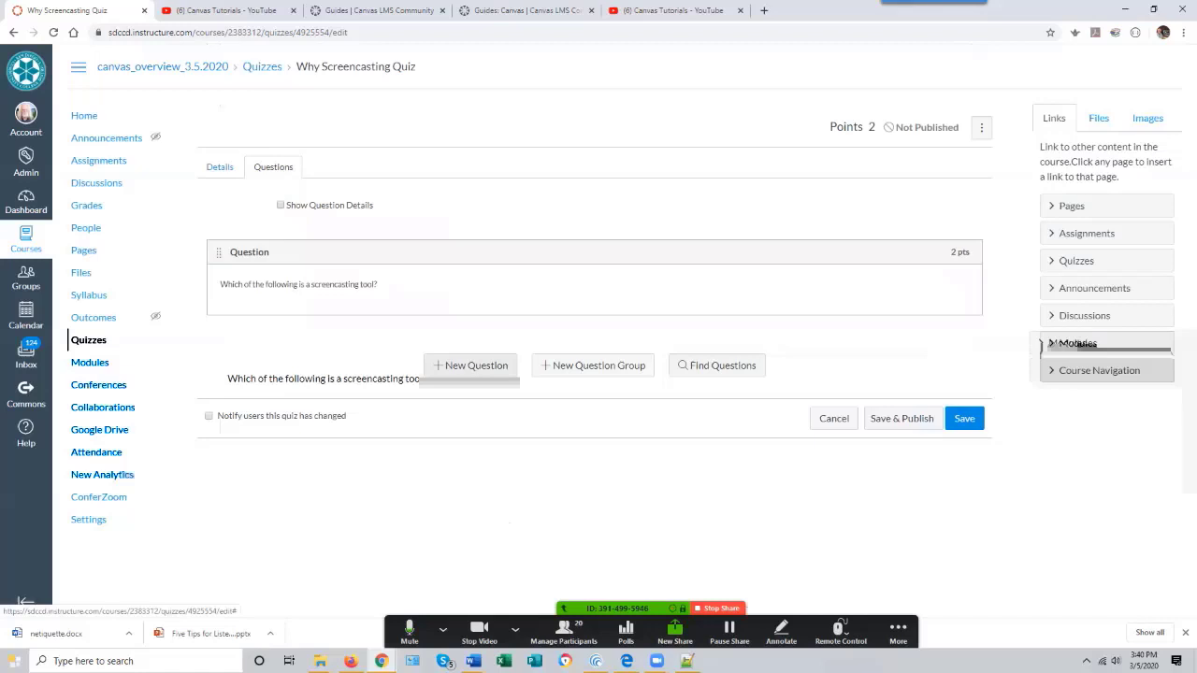
- Add a new question and change its type to Essay Question
{"action": "left_click", "coordinate": [472, 366]}
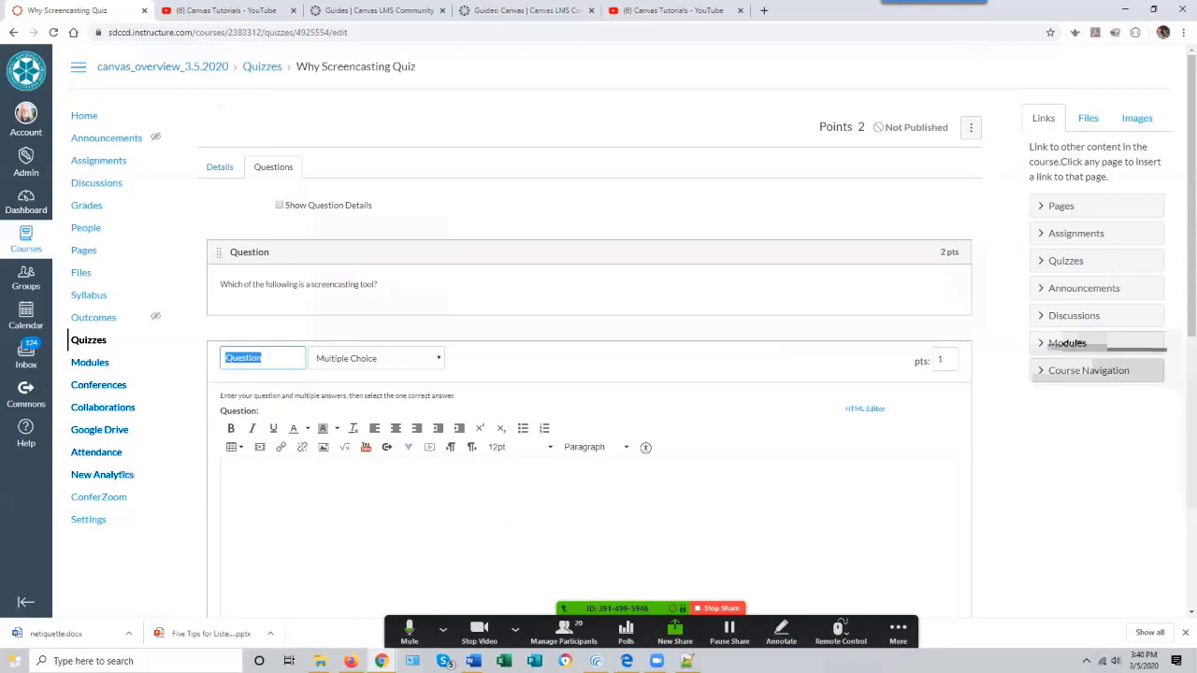
{"action": "scroll", "coordinate": [1114, 372], "scroll_direction": "down", "scroll_amount": 2}
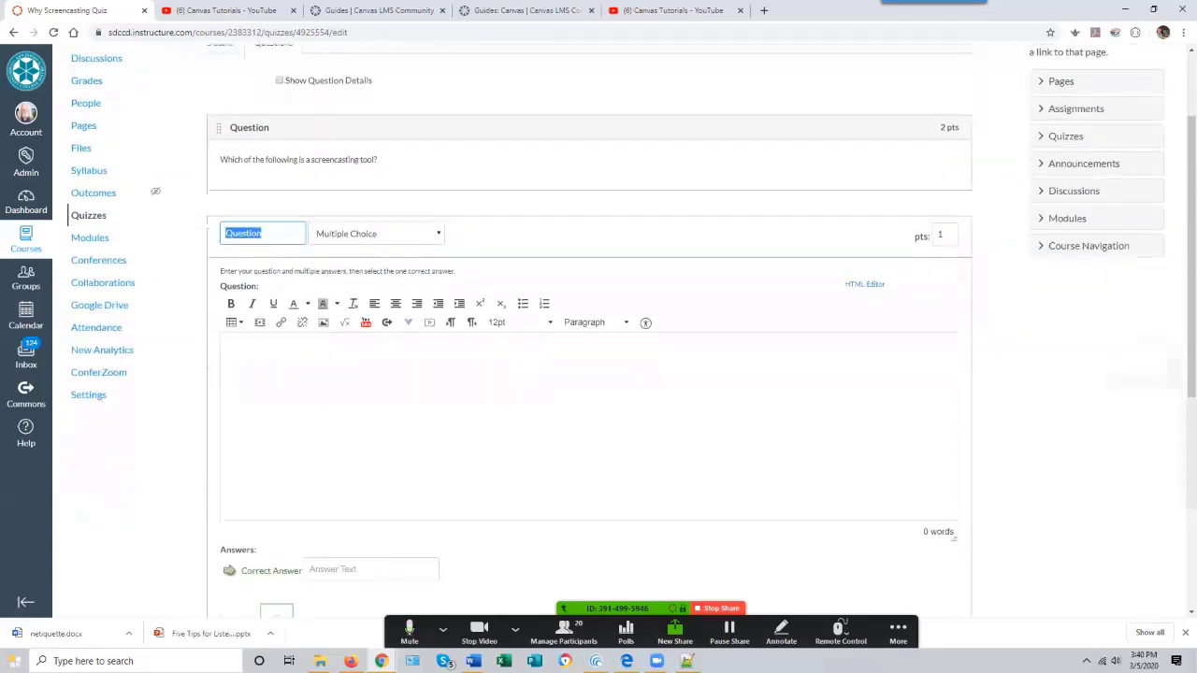
{"action": "scroll", "coordinate": [590, 374], "scroll_direction": "up", "scroll_amount": 2}
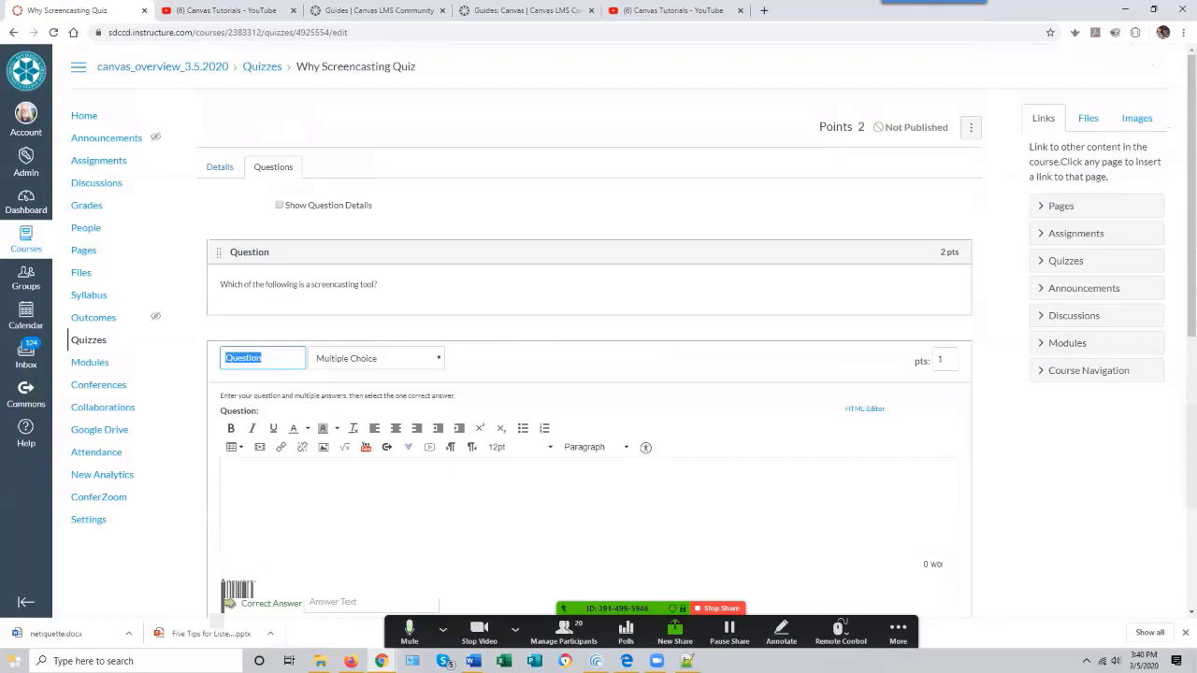
{"action": "left_click", "coordinate": [377, 358]}
{"action": "left_click", "coordinate": [348, 478]}
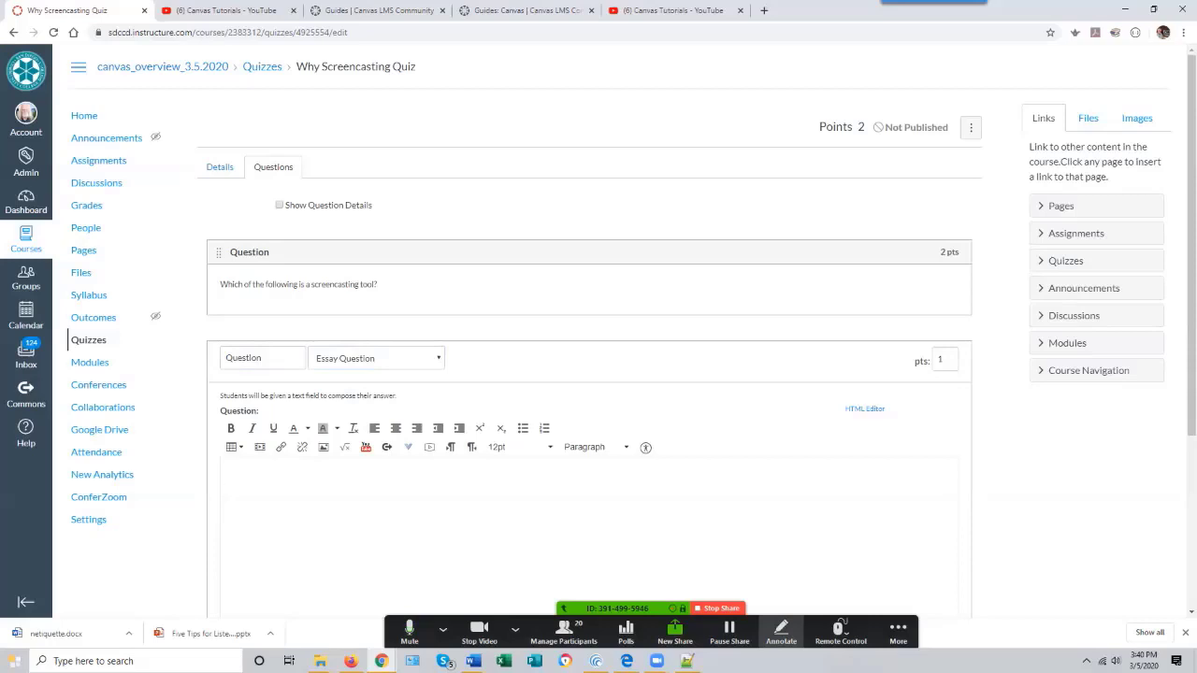
- Enter the essay prompt 'How might one use screencasting in online education?' and update the question
{"action": "type", "text": "W"}
{"action": "key", "text": "BackSpace"}
{"action": "type", "text": "How might one use screen"}
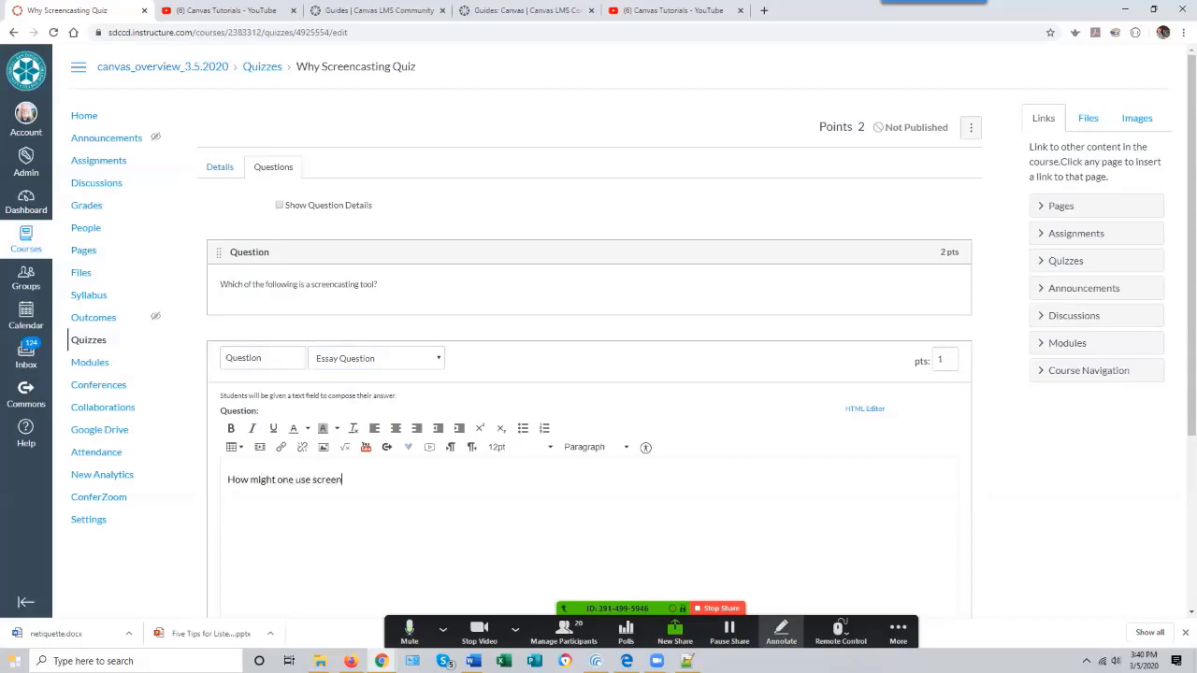
{"action": "type", "text": "casting n online edu"}
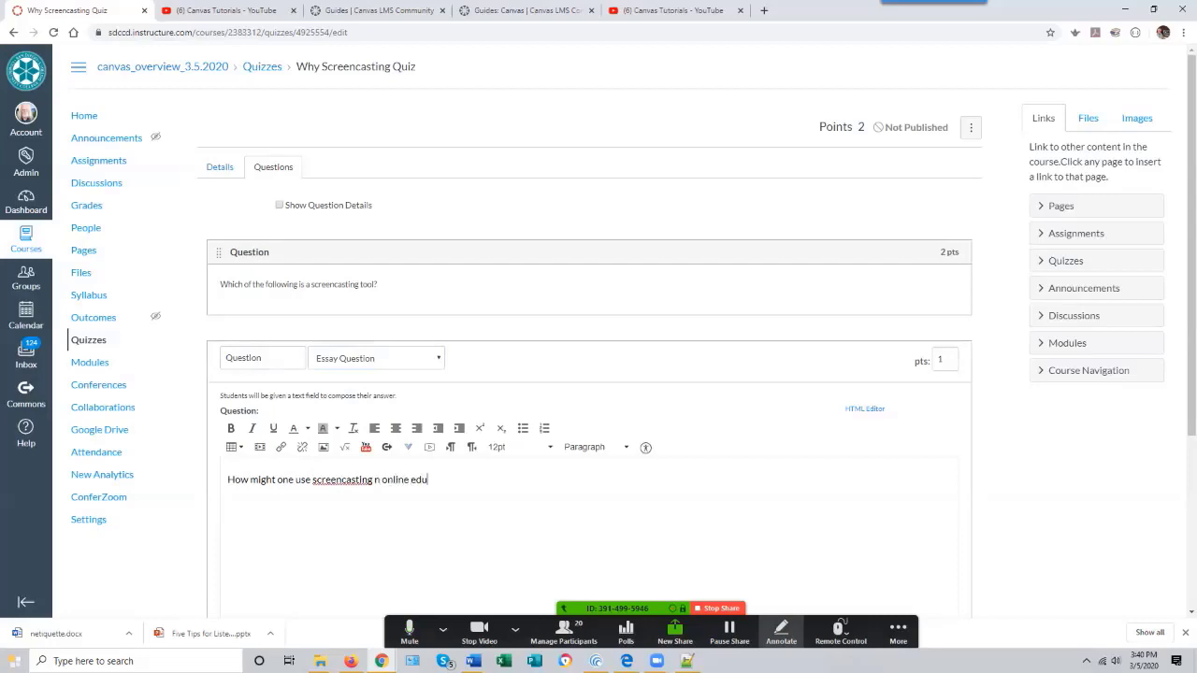
{"action": "type", "text": "cation?"}
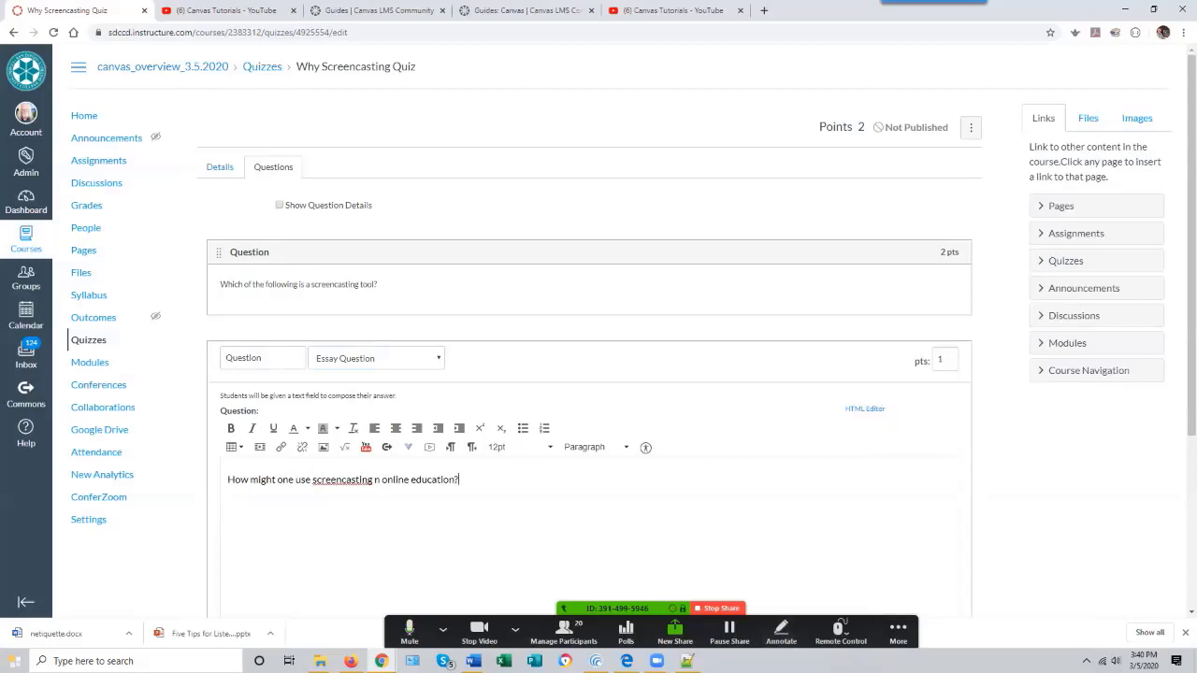
{"action": "left_click", "coordinate": [374, 480]}
{"action": "type", "text": "i"}
{"action": "scroll", "coordinate": [589, 374], "scroll_direction": "down", "scroll_amount": 2}
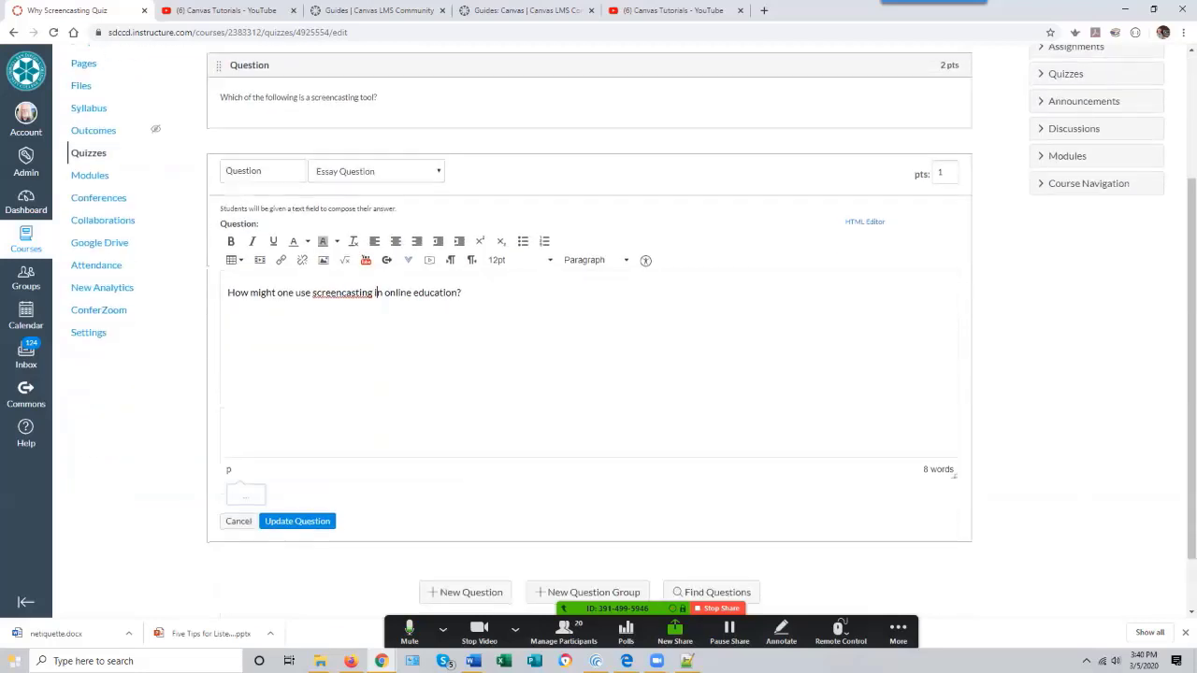
{"action": "scroll", "coordinate": [599, 374], "scroll_direction": "down", "scroll_amount": 2}
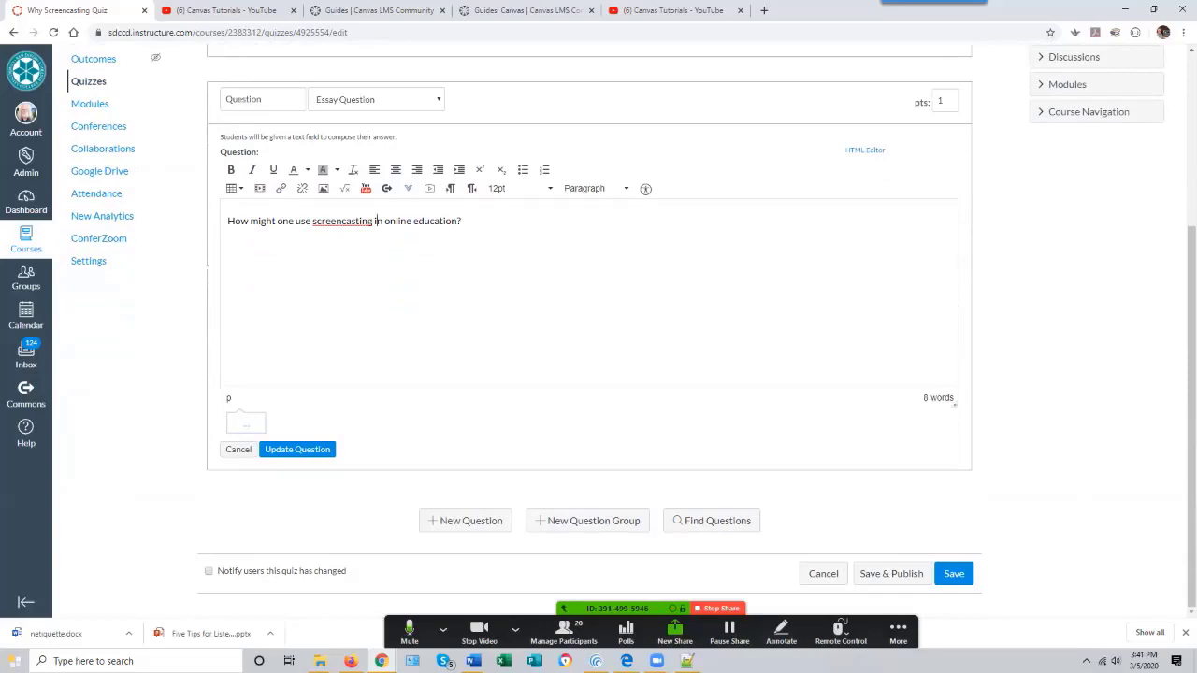
{"action": "left_click", "coordinate": [297, 450]}
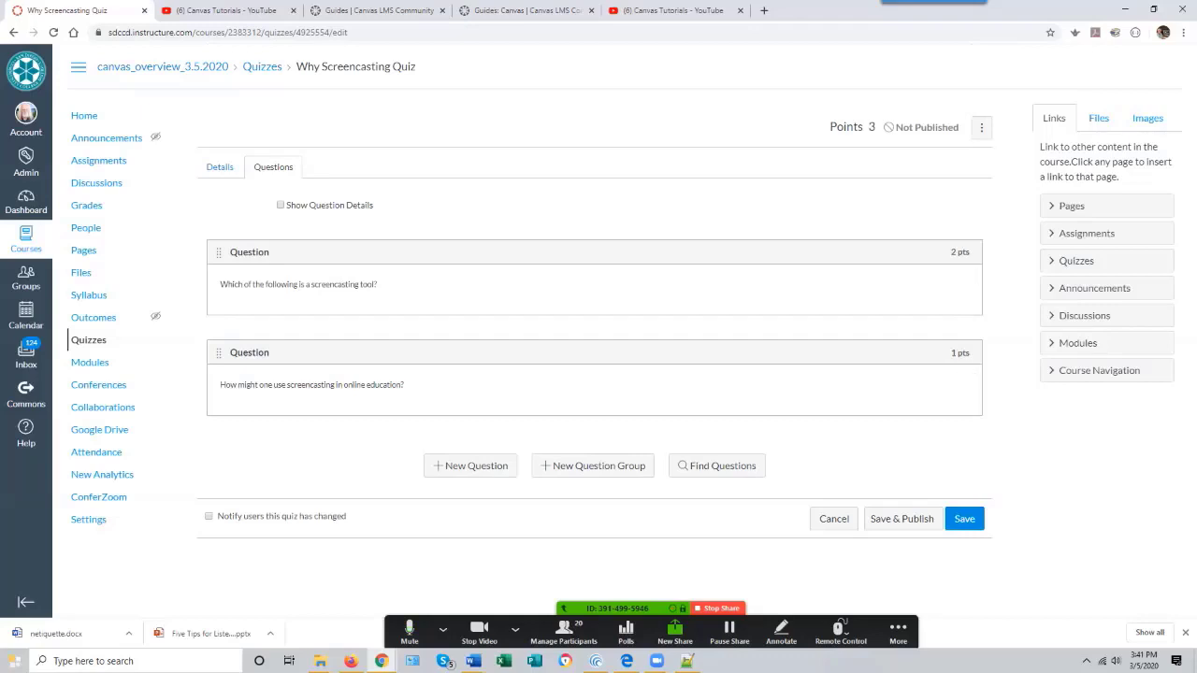
{"action": "left_click", "coordinate": [476, 466]}
{"action": "scroll", "coordinate": [945, 374], "scroll_direction": "down", "scroll_amount": 2}
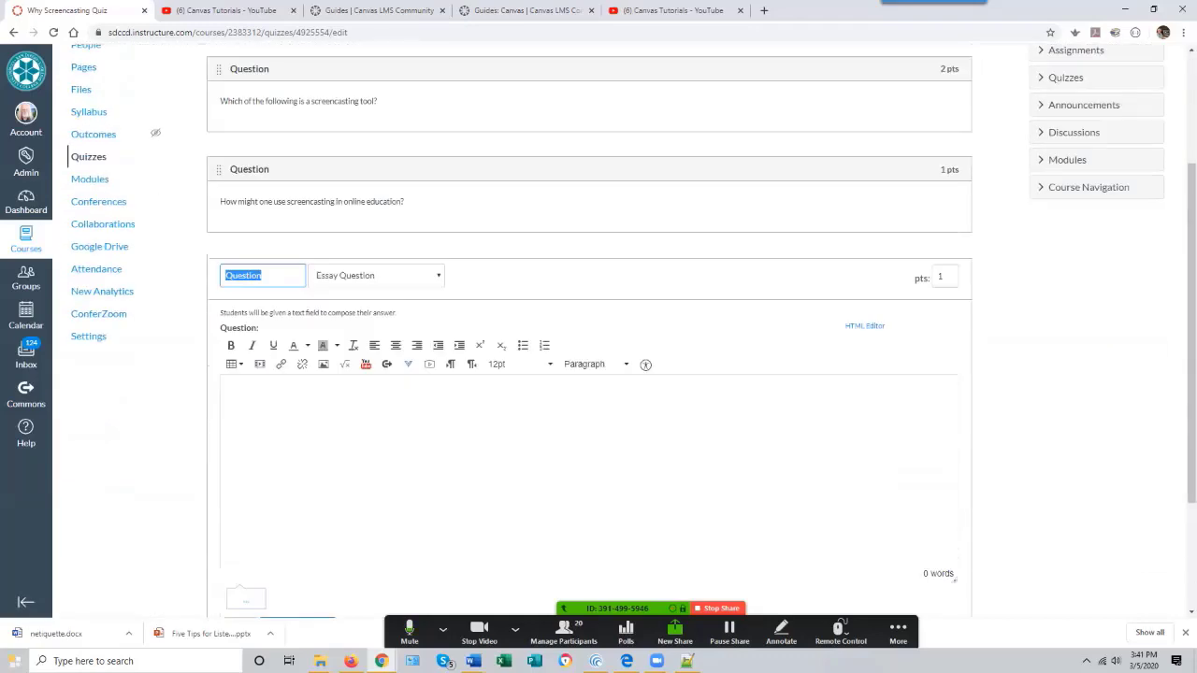
{"action": "left_click", "coordinate": [227, 392]}
{"action": "scroll", "coordinate": [590, 374], "scroll_direction": "down", "scroll_amount": 2}
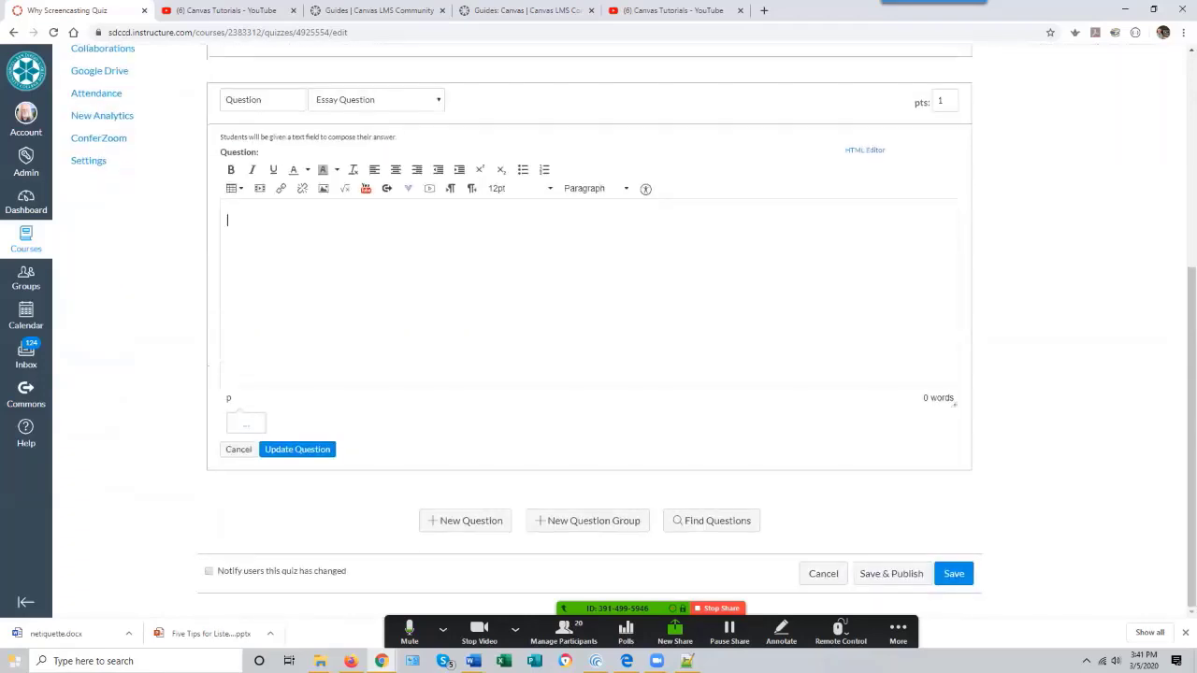
{"action": "scroll", "coordinate": [590, 374], "scroll_direction": "up", "scroll_amount": 2}
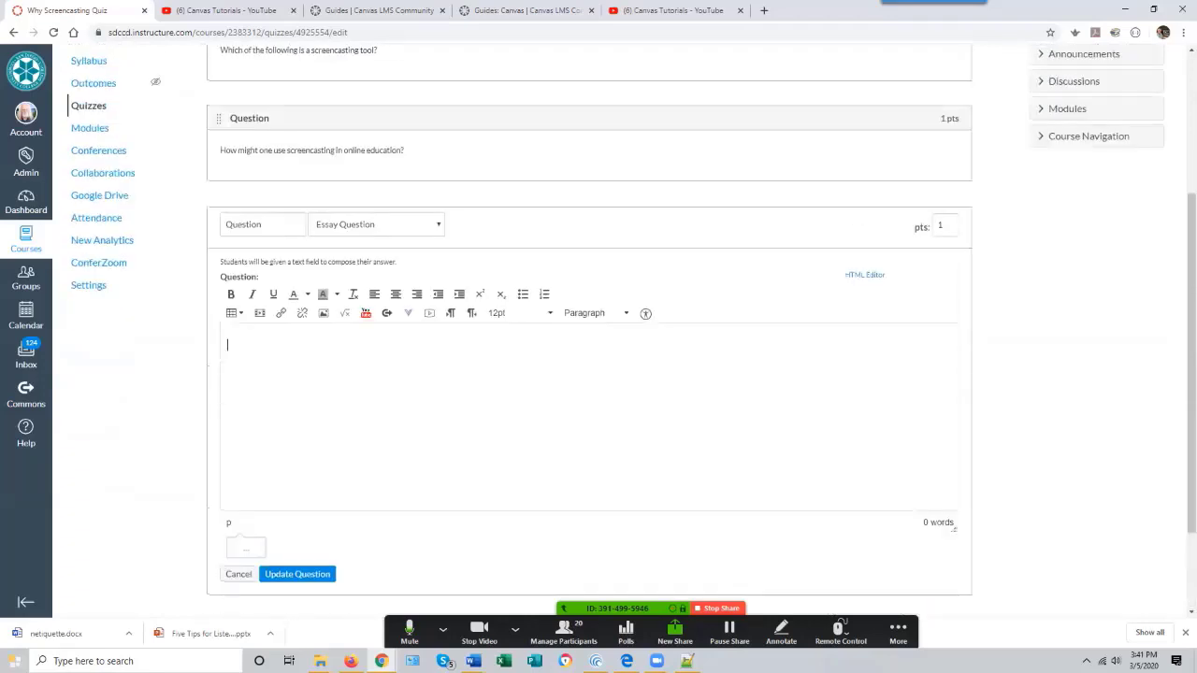
{"action": "left_click", "coordinate": [374, 225]}
{"action": "left_click", "coordinate": [346, 242]}
{"action": "scroll", "coordinate": [590, 374], "scroll_direction": "down", "scroll_amount": 1}
{"action": "left_click", "coordinate": [370, 298]}
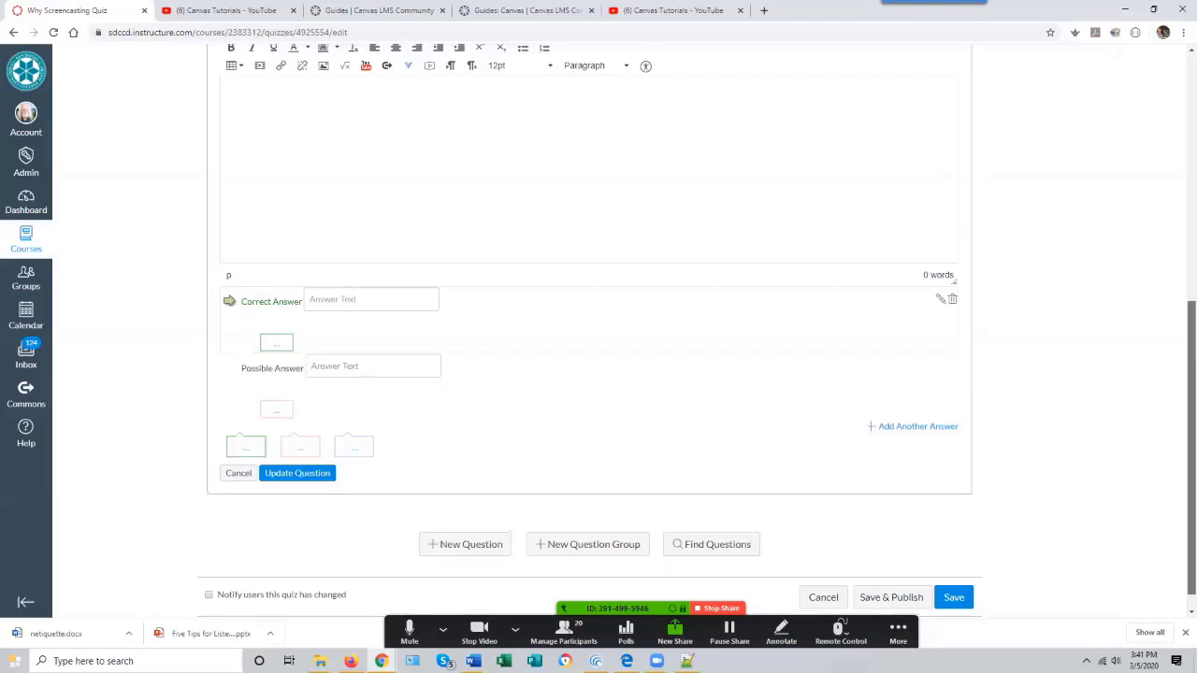
{"action": "scroll", "coordinate": [599, 327], "scroll_direction": "up", "scroll_amount": 2}
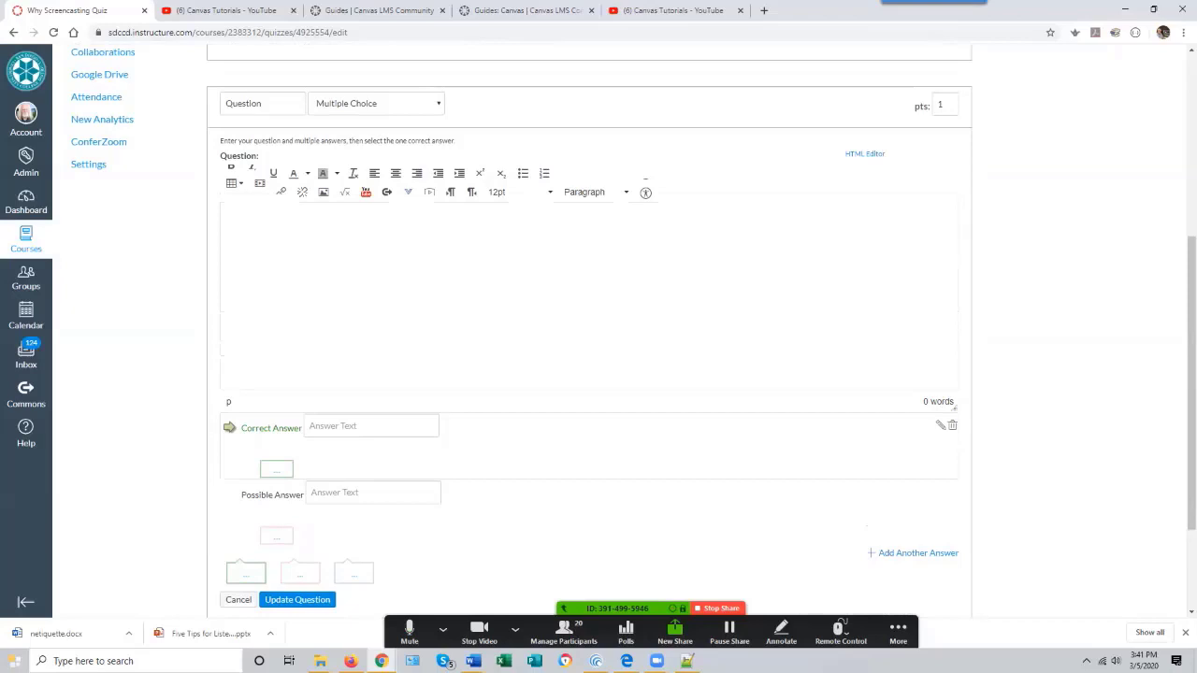
{"action": "scroll", "coordinate": [598, 374], "scroll_direction": "down", "scroll_amount": 2}
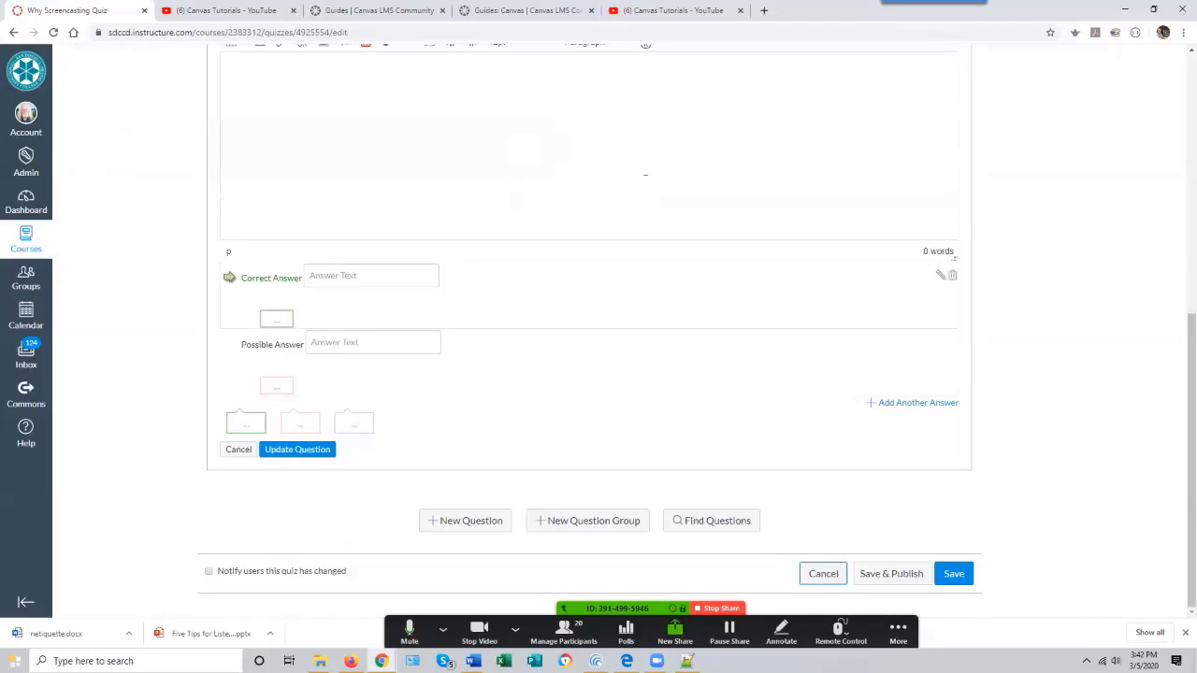
{"action": "left_click", "coordinate": [238, 449]}
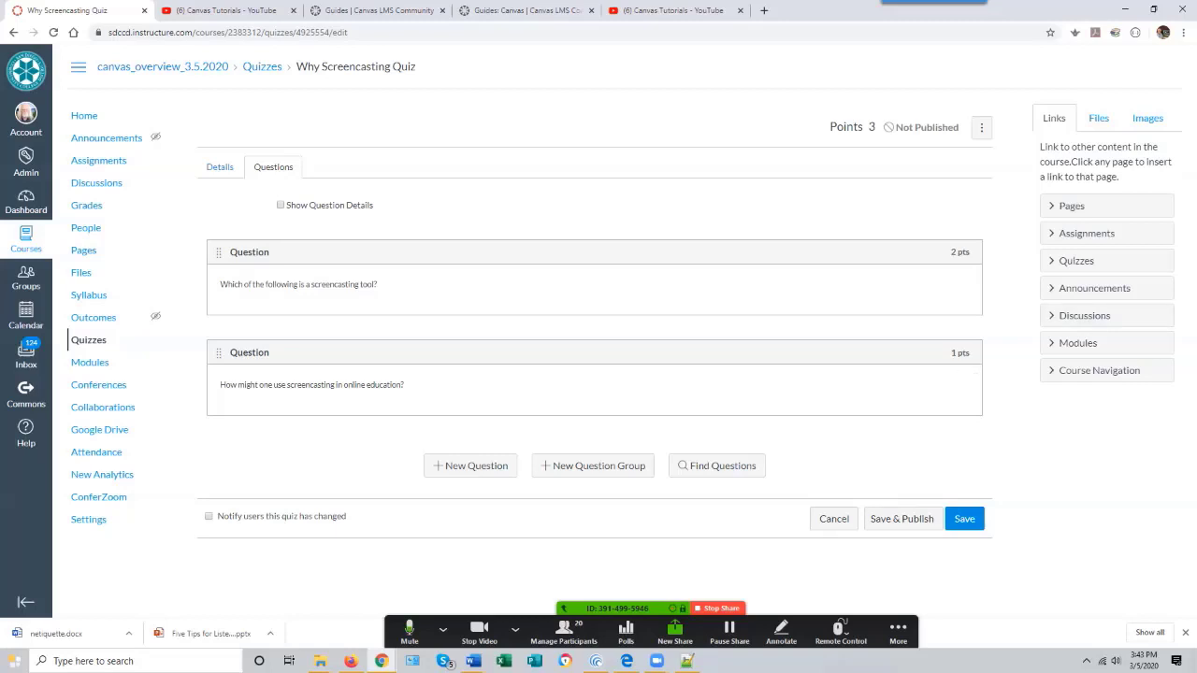
- Save the quiz and publish the Why Screencasting Quiz from the Modules page
{"action": "left_click", "coordinate": [965, 519]}
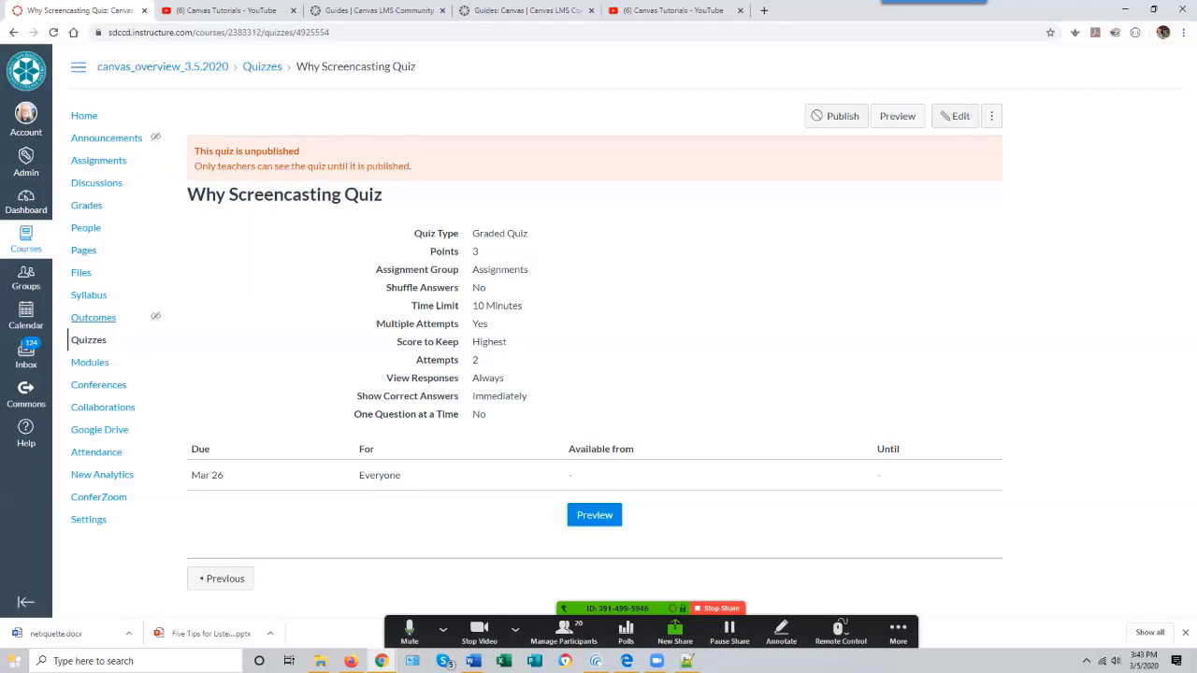
{"action": "left_click", "coordinate": [89, 362]}
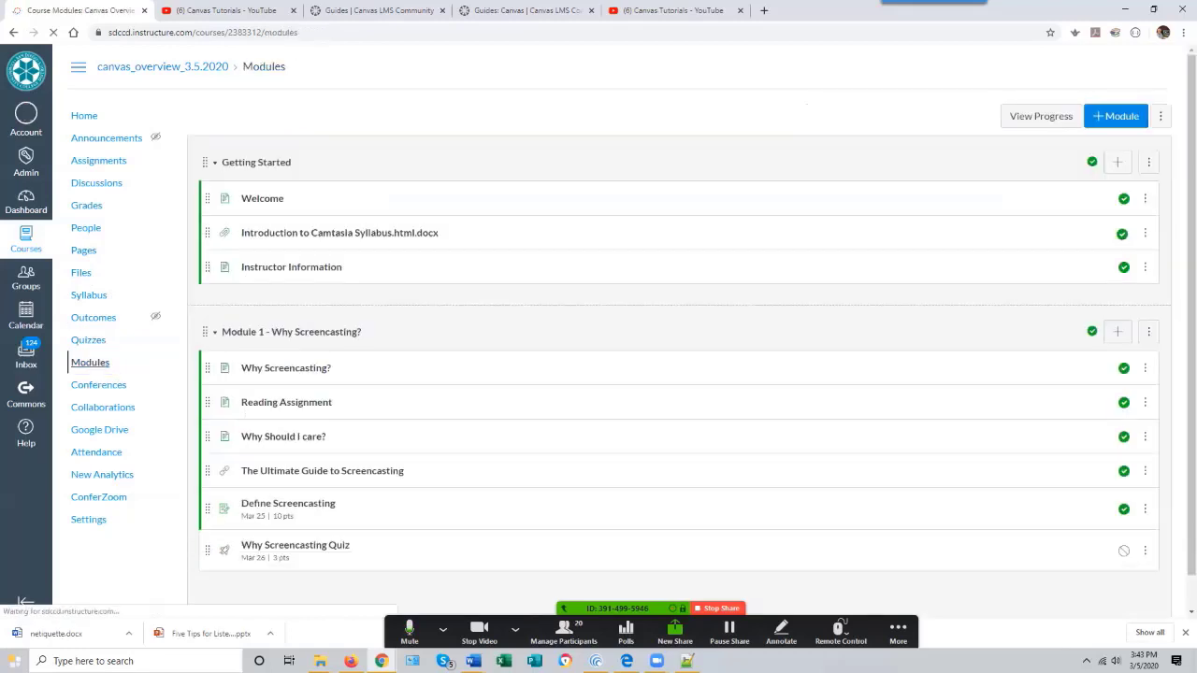
{"action": "scroll", "coordinate": [280, 360], "scroll_direction": "down", "scroll_amount": 1}
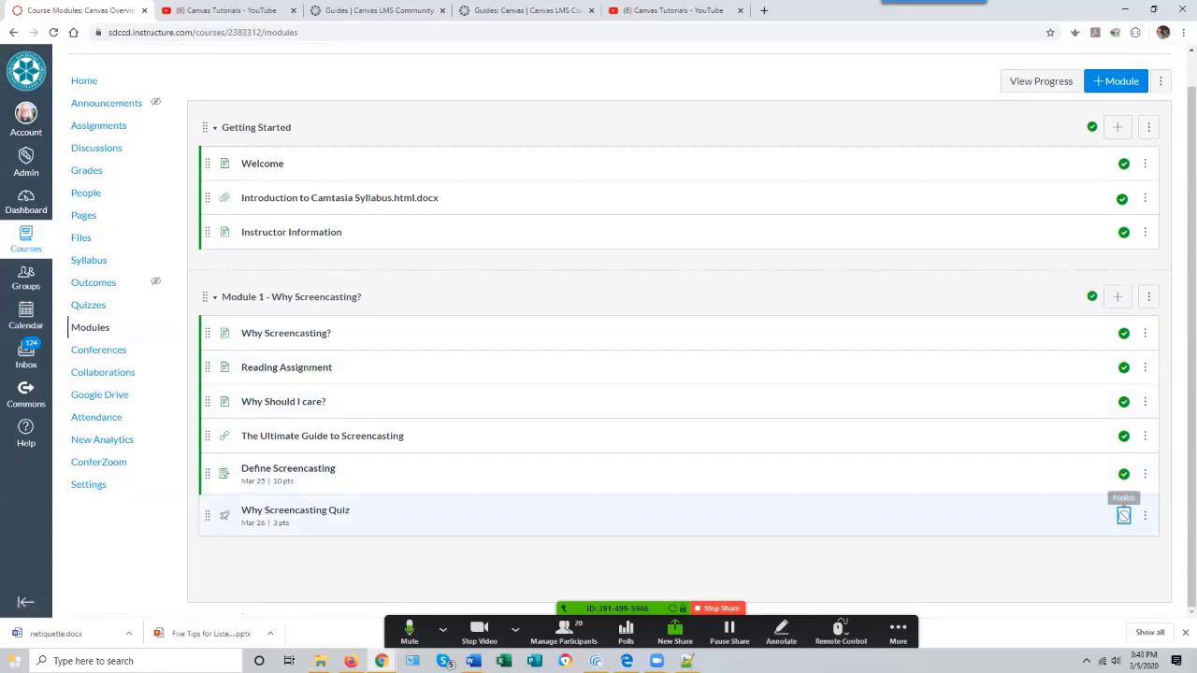
{"action": "left_click", "coordinate": [1123, 515]}
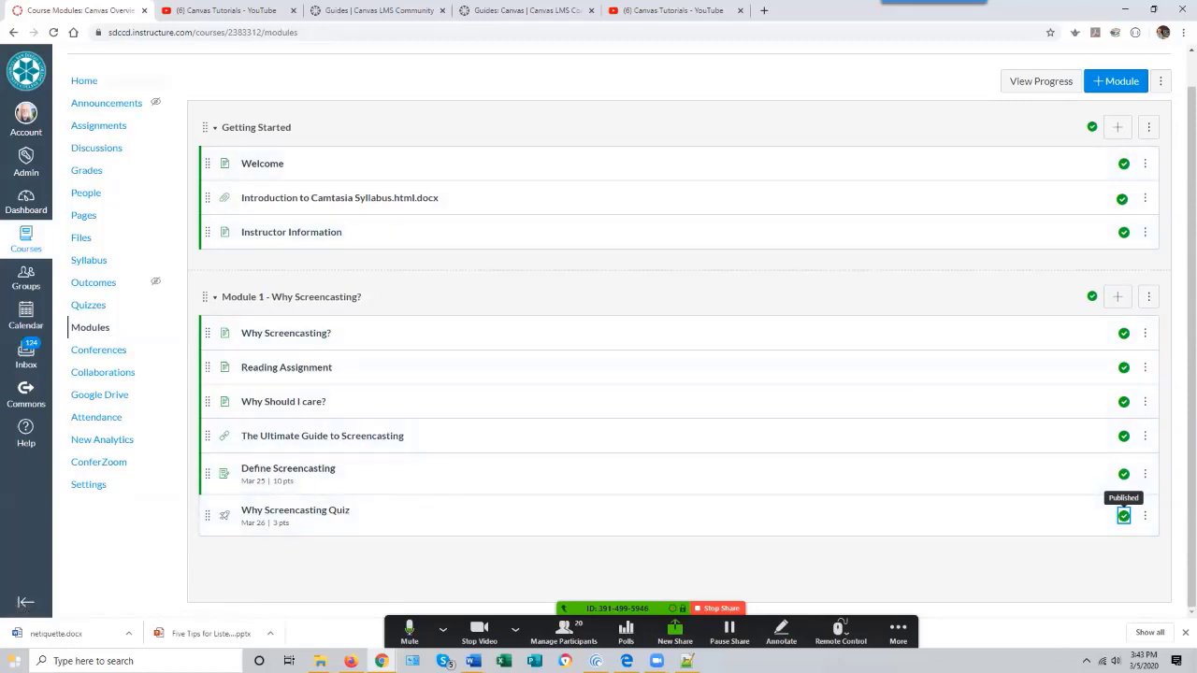
- Switch to Student View, open the Why Screencasting Quiz from the home page and start it
{"action": "left_click", "coordinate": [84, 81]}
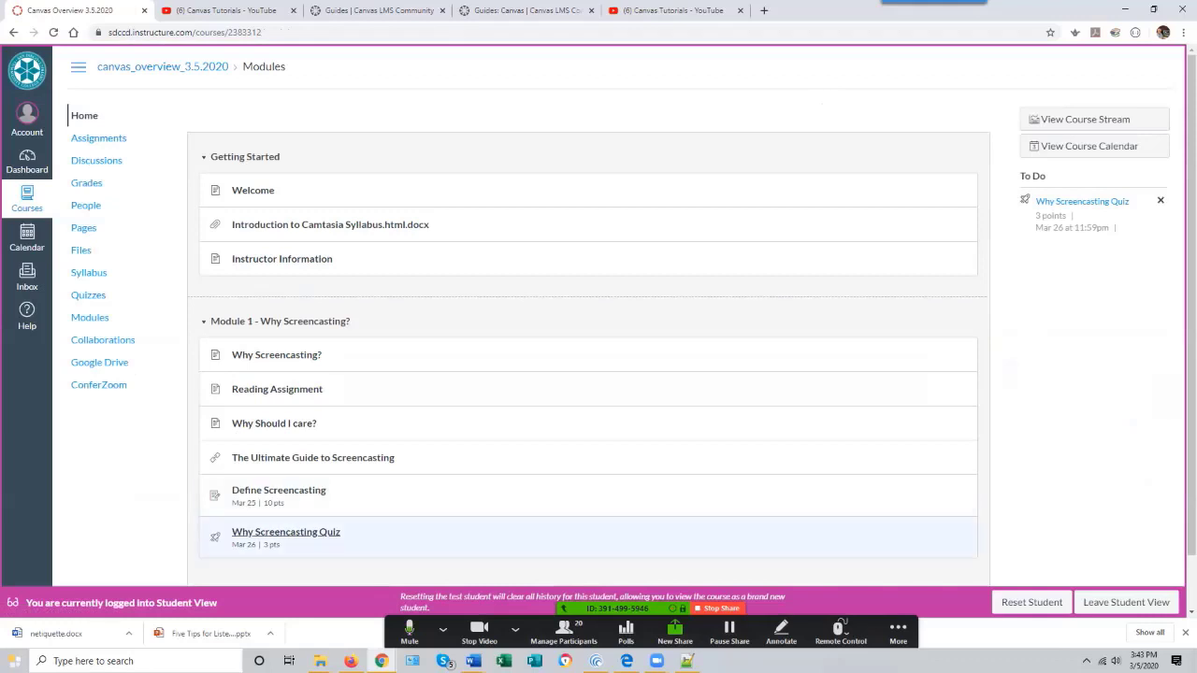
{"action": "left_click", "coordinate": [285, 533]}
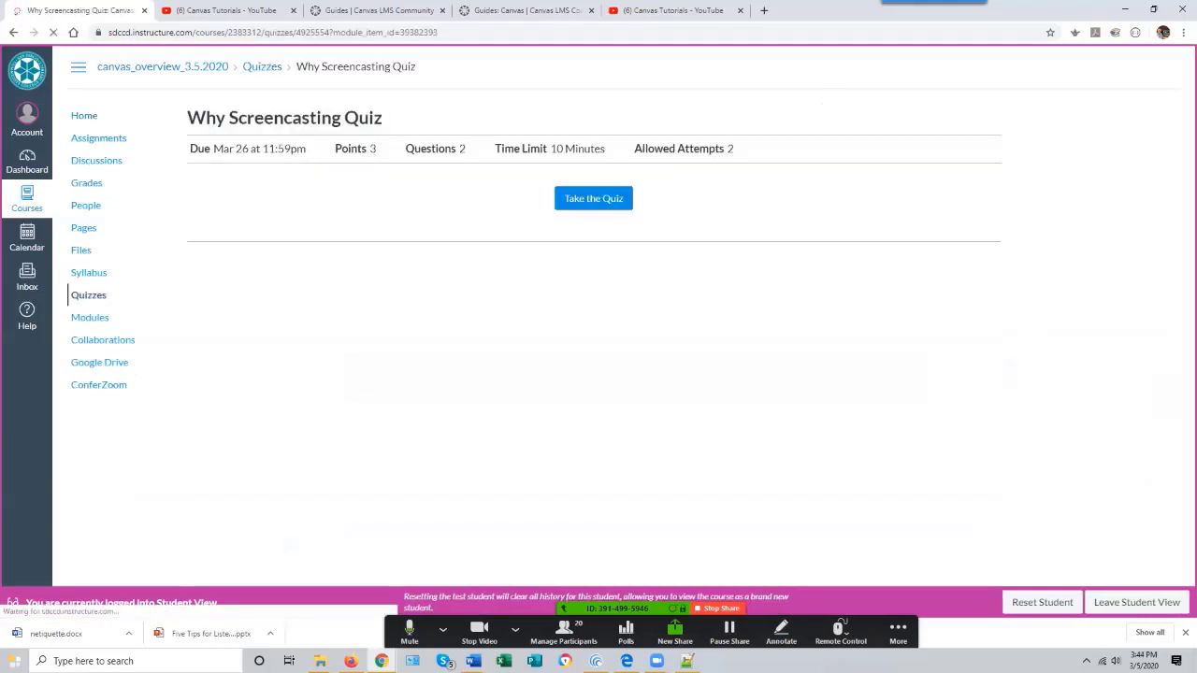
{"action": "left_click", "coordinate": [593, 198]}
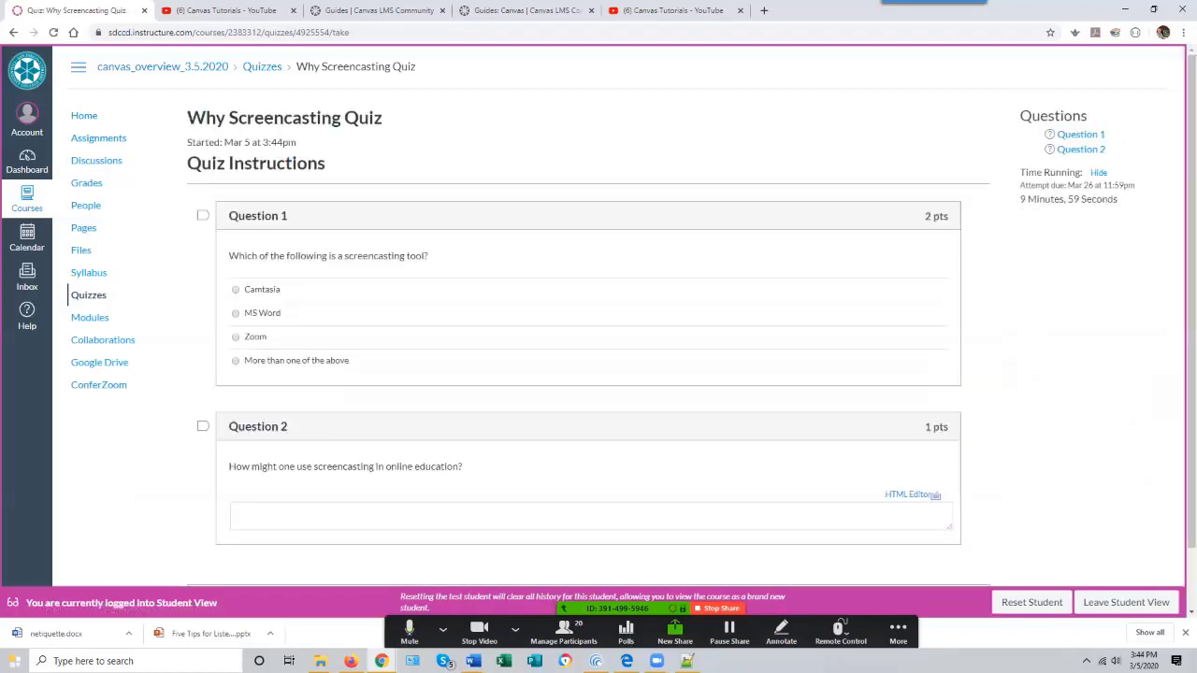
- Pick 'More than one of the above', answer the essay with 'yadda yadda yadda', and submit the quiz
{"action": "left_click", "coordinate": [235, 360]}
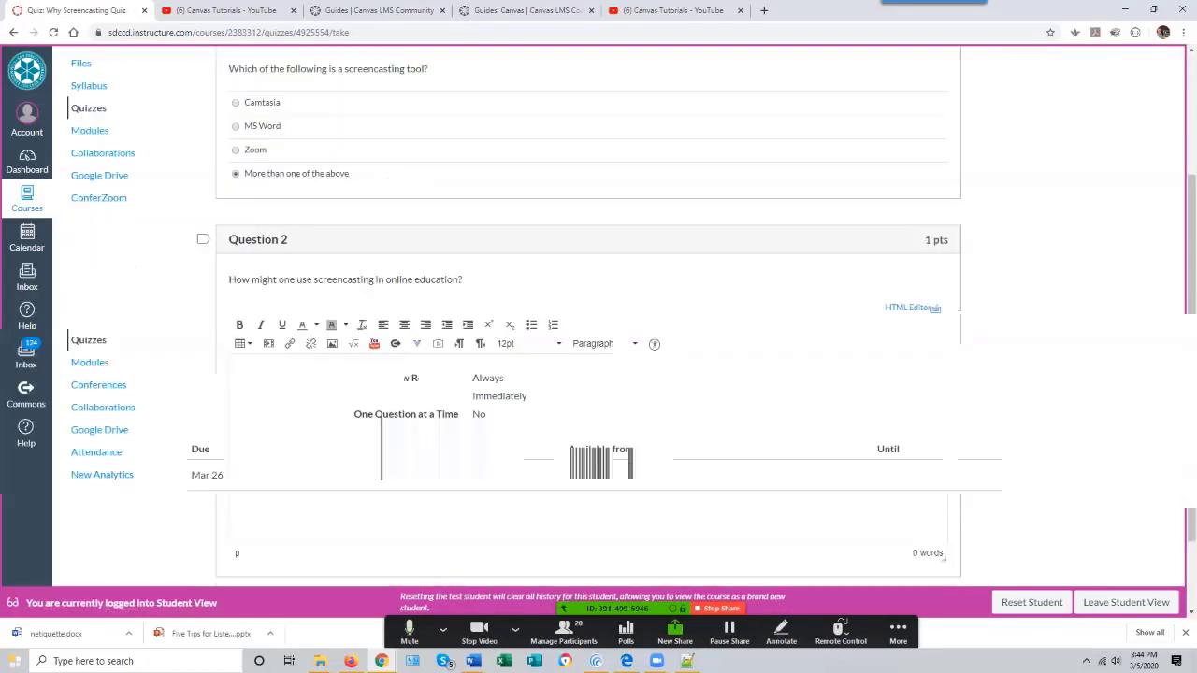
{"action": "type", "text": "yadda yadda yadda"}
{"action": "scroll", "coordinate": [589, 374], "scroll_direction": "down", "scroll_amount": 2}
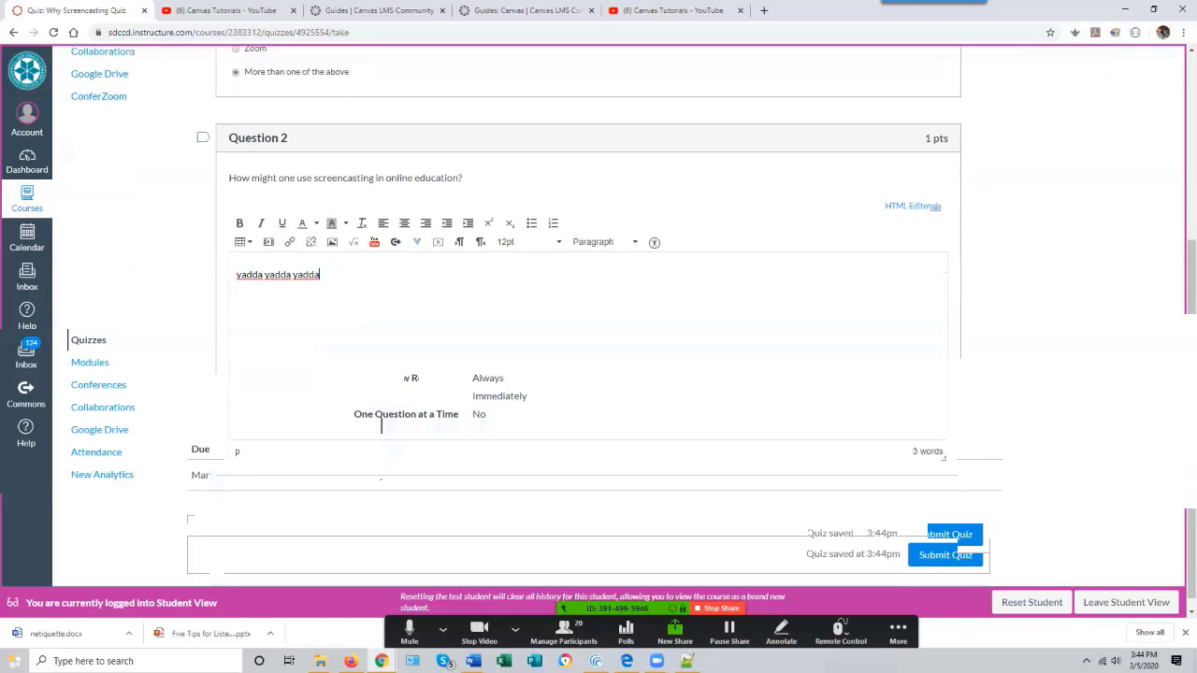
{"action": "left_click", "coordinate": [972, 552]}
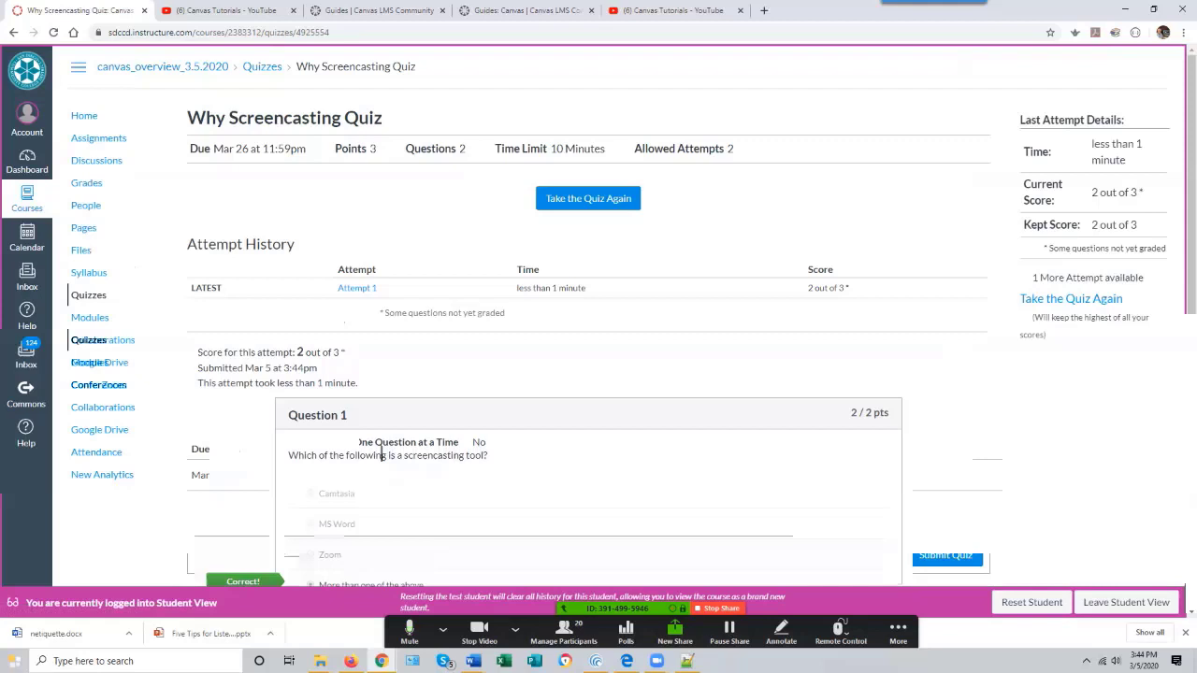
- Leave Student View and return to the course home page
{"action": "scroll", "coordinate": [382, 455], "scroll_direction": "down", "scroll_amount": 2}
{"action": "left_click", "coordinate": [1126, 602]}
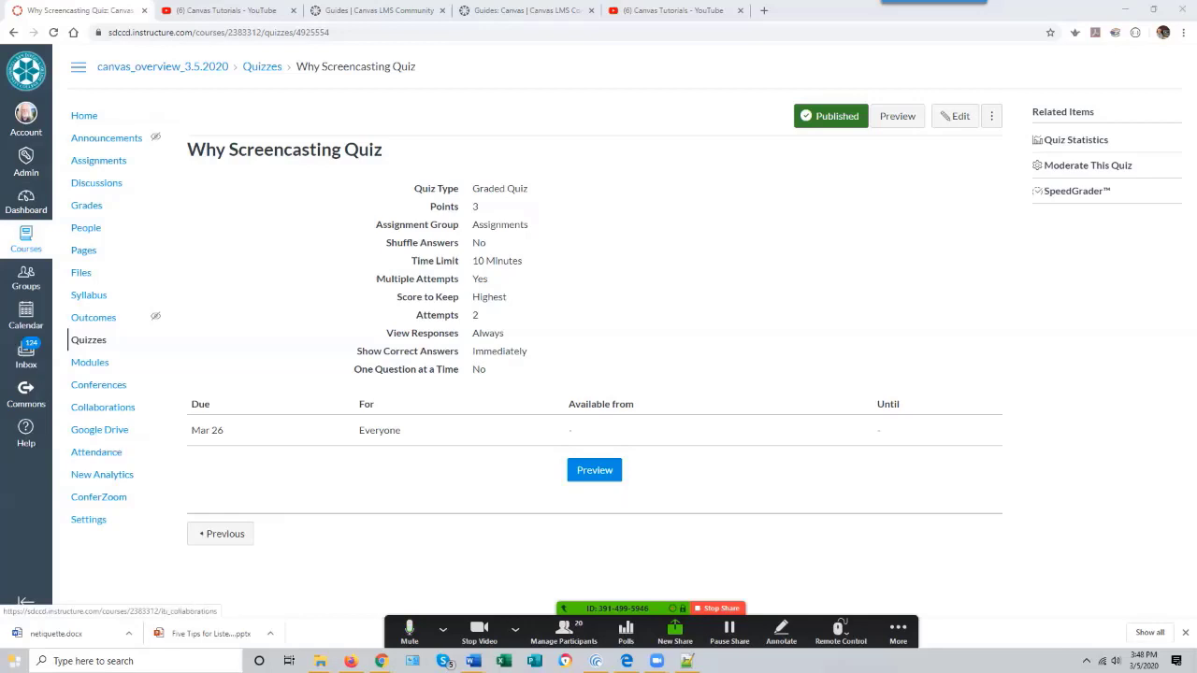
{"action": "left_click", "coordinate": [90, 362]}
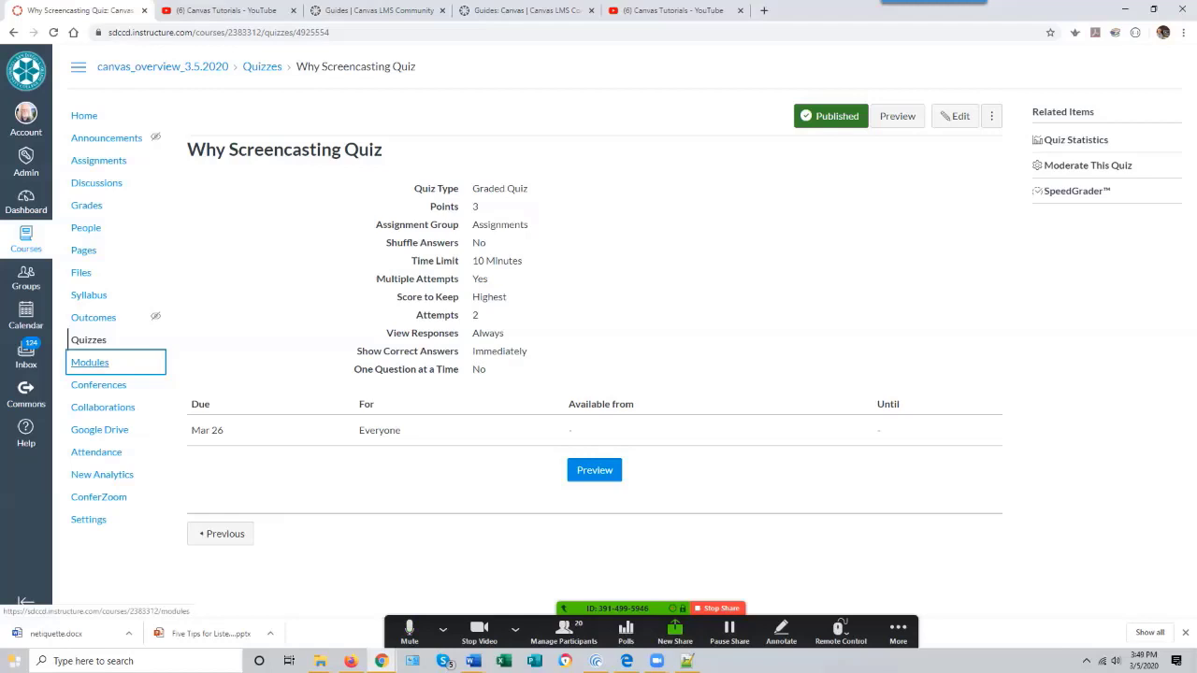
{"action": "left_click", "coordinate": [89, 362]}
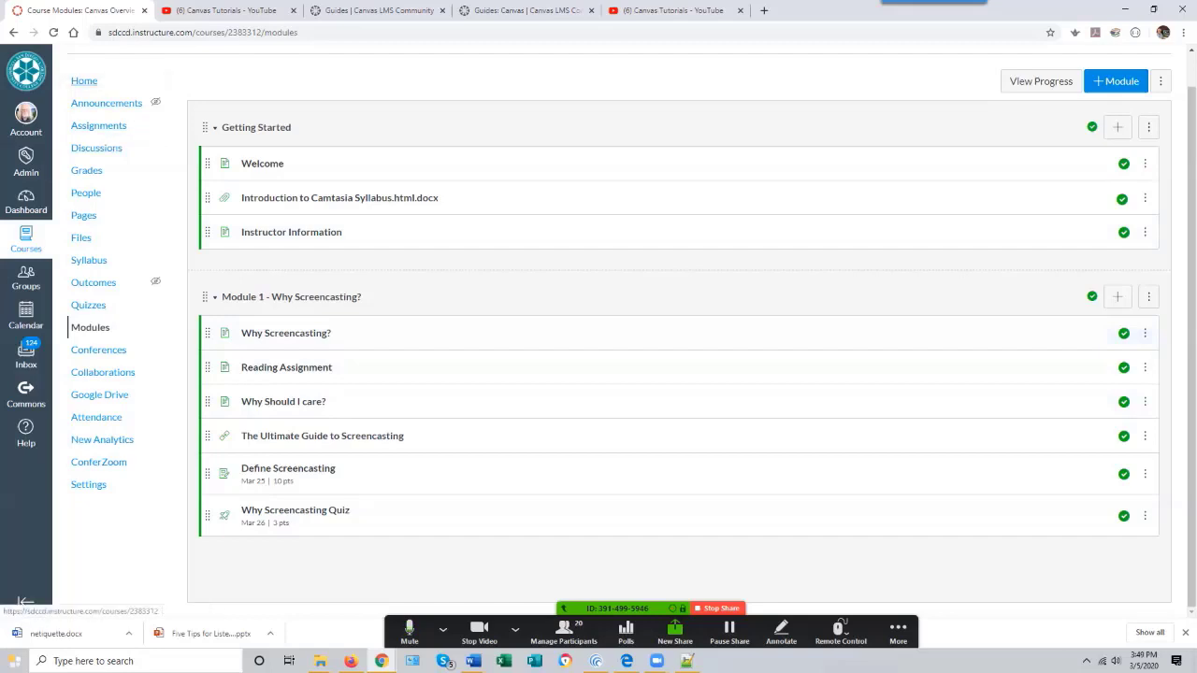
{"action": "left_click", "coordinate": [83, 81]}
{"action": "left_click", "coordinate": [83, 80]}
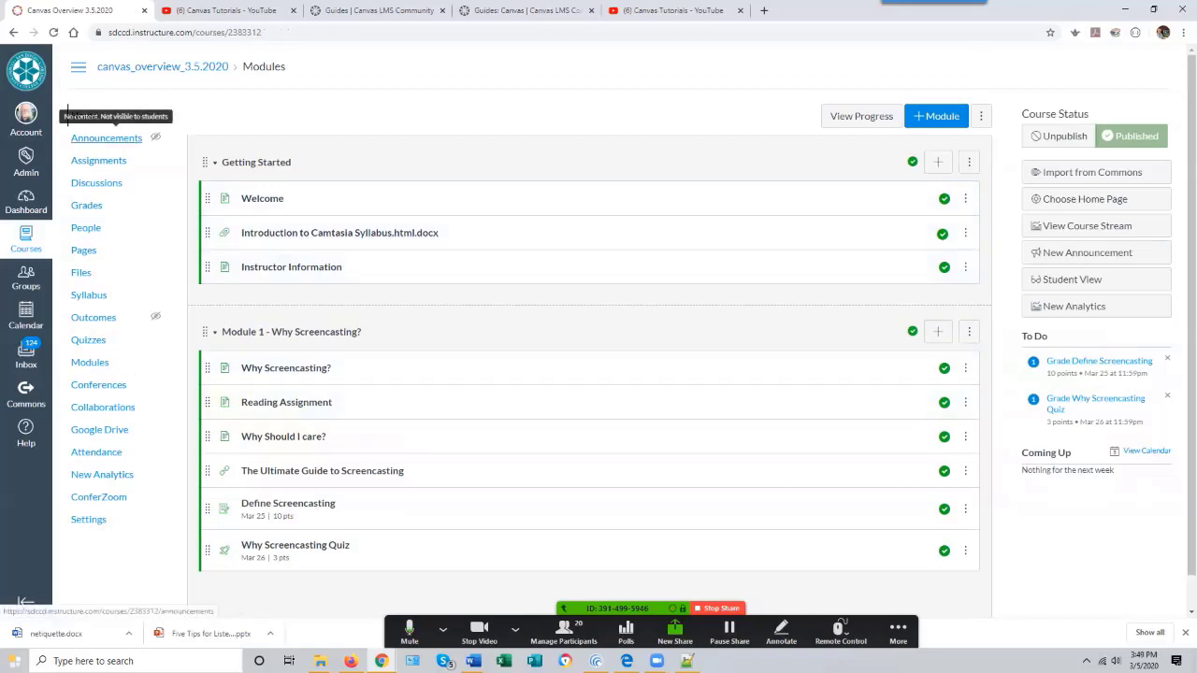
- Create and save a course announcement titled 'Announcement 1' with the message 'Hi There!'
{"action": "left_click", "coordinate": [103, 138]}
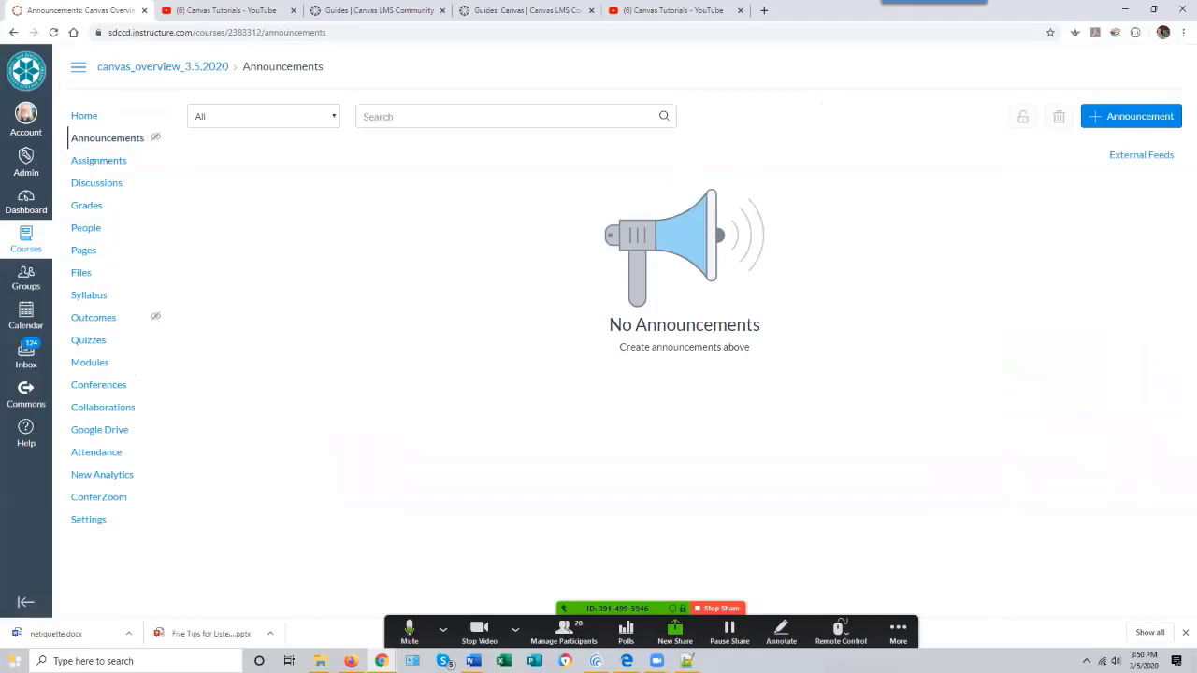
{"action": "left_click", "coordinate": [1132, 116]}
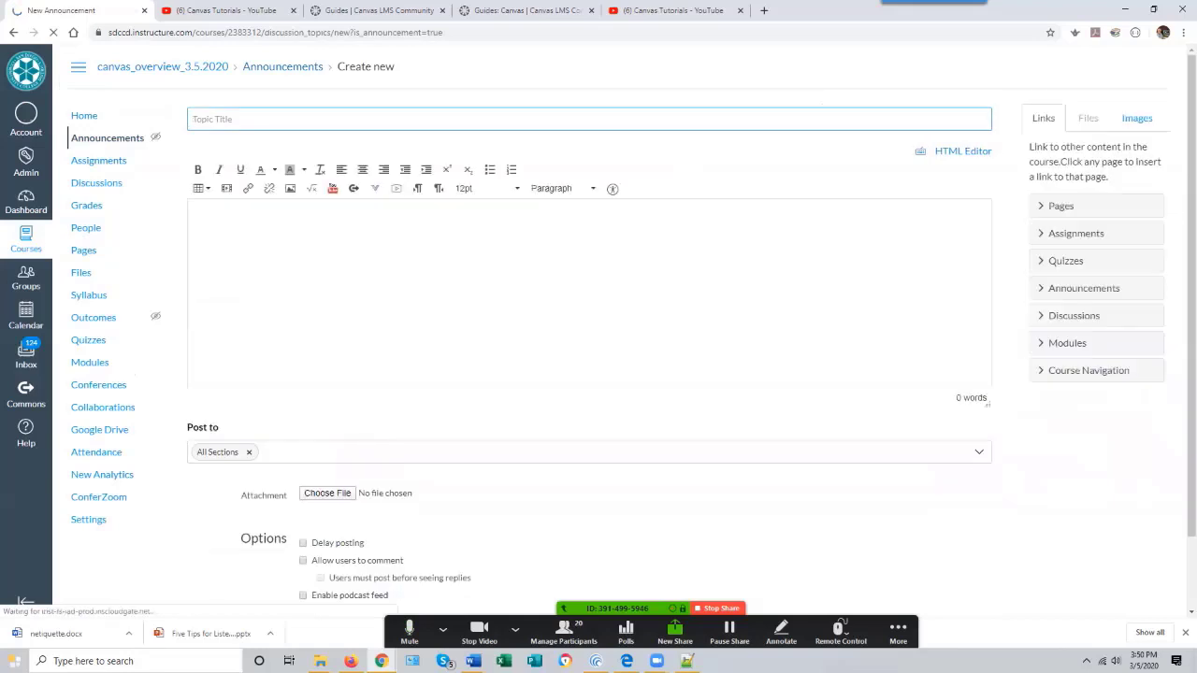
{"action": "left_click", "coordinate": [313, 119]}
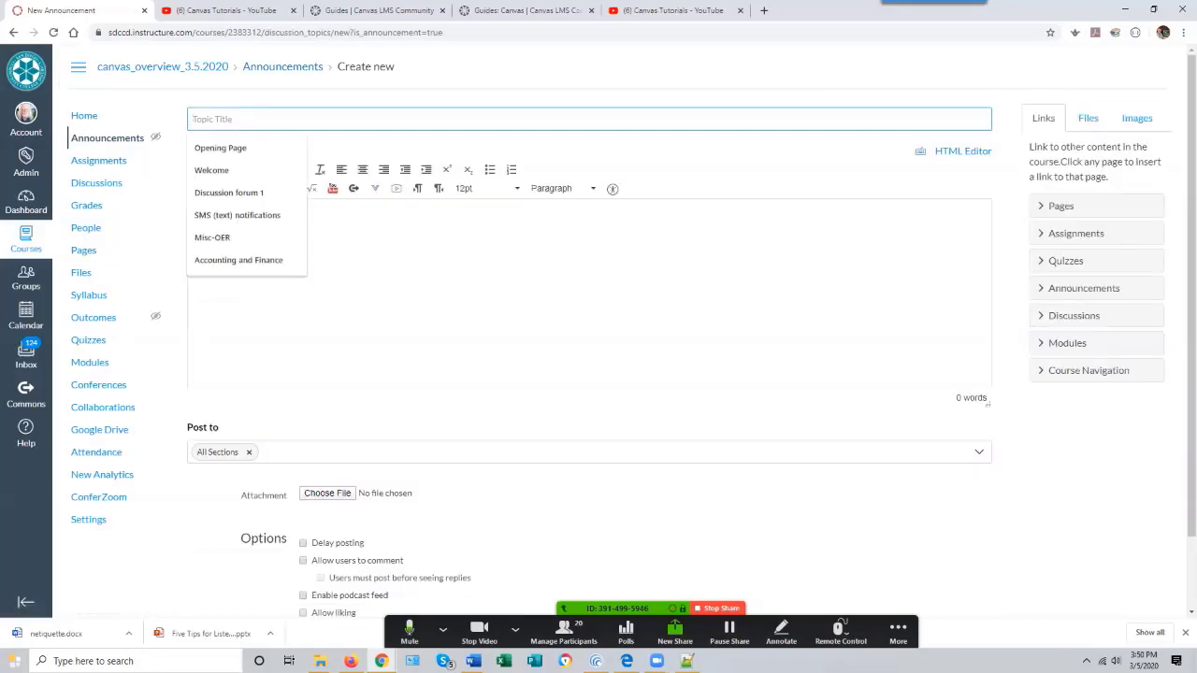
{"action": "type", "text": "Announc"}
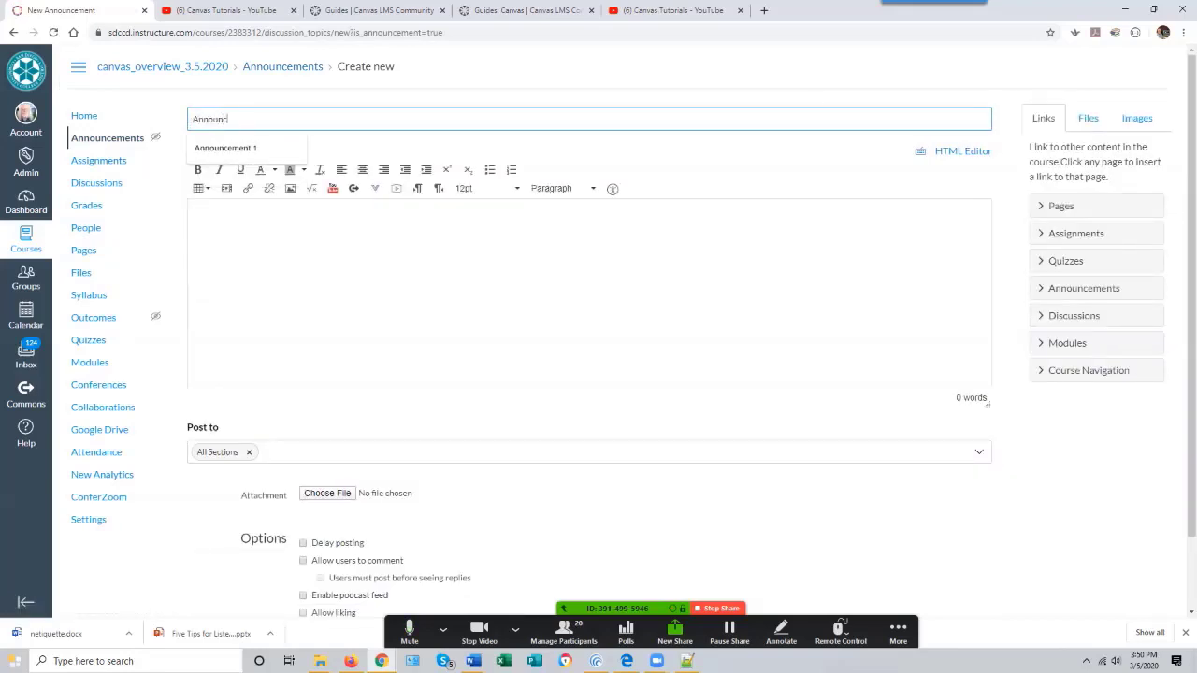
{"action": "type", "text": "ement 1"}
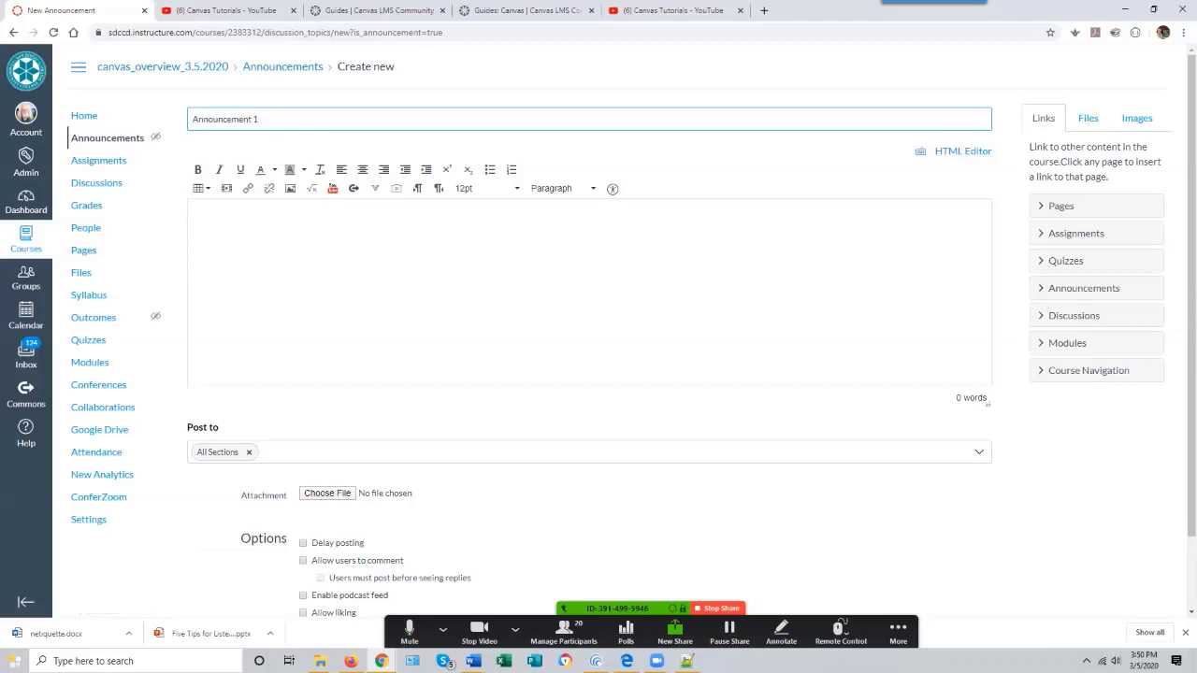
{"action": "left_click", "coordinate": [196, 221]}
{"action": "type", "text": "Hi"}
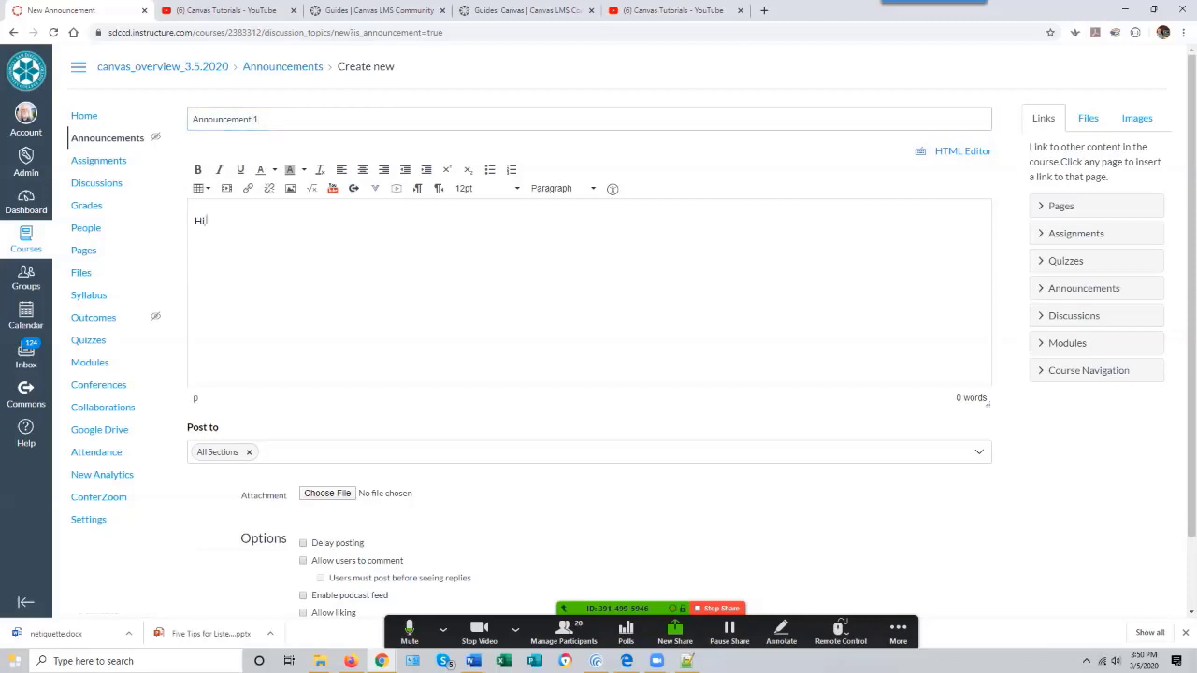
{"action": "type", "text": " There!"}
{"action": "scroll", "coordinate": [599, 336], "scroll_direction": "down", "scroll_amount": 2}
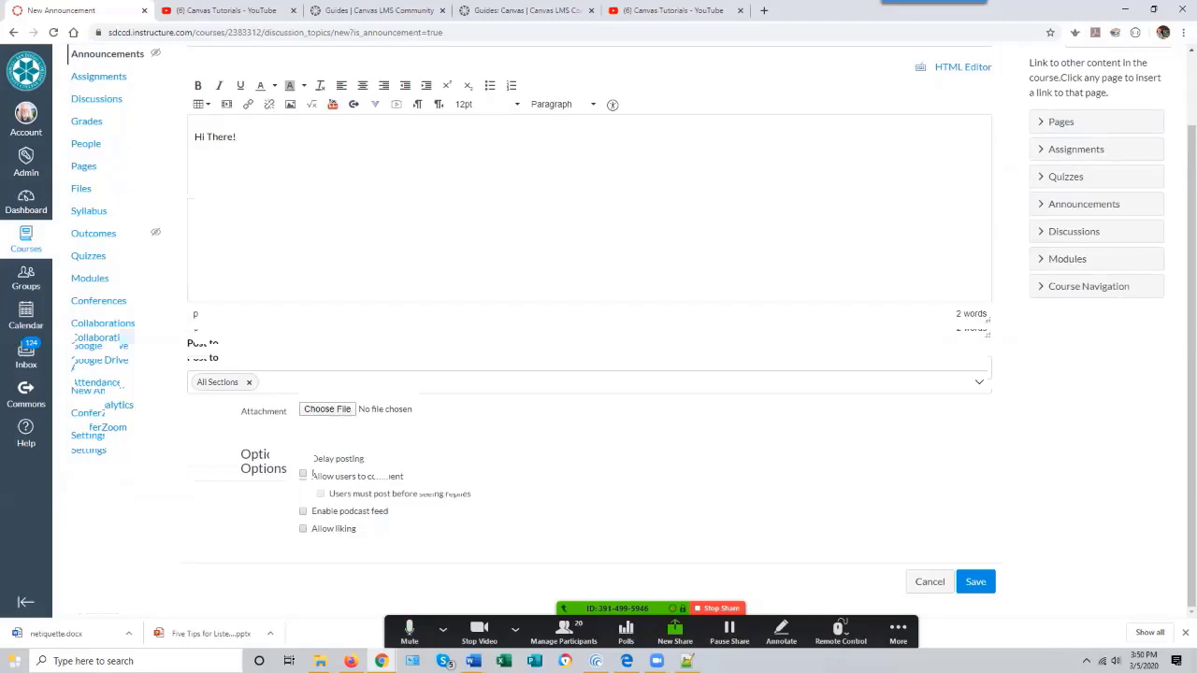
{"action": "left_click", "coordinate": [975, 582]}
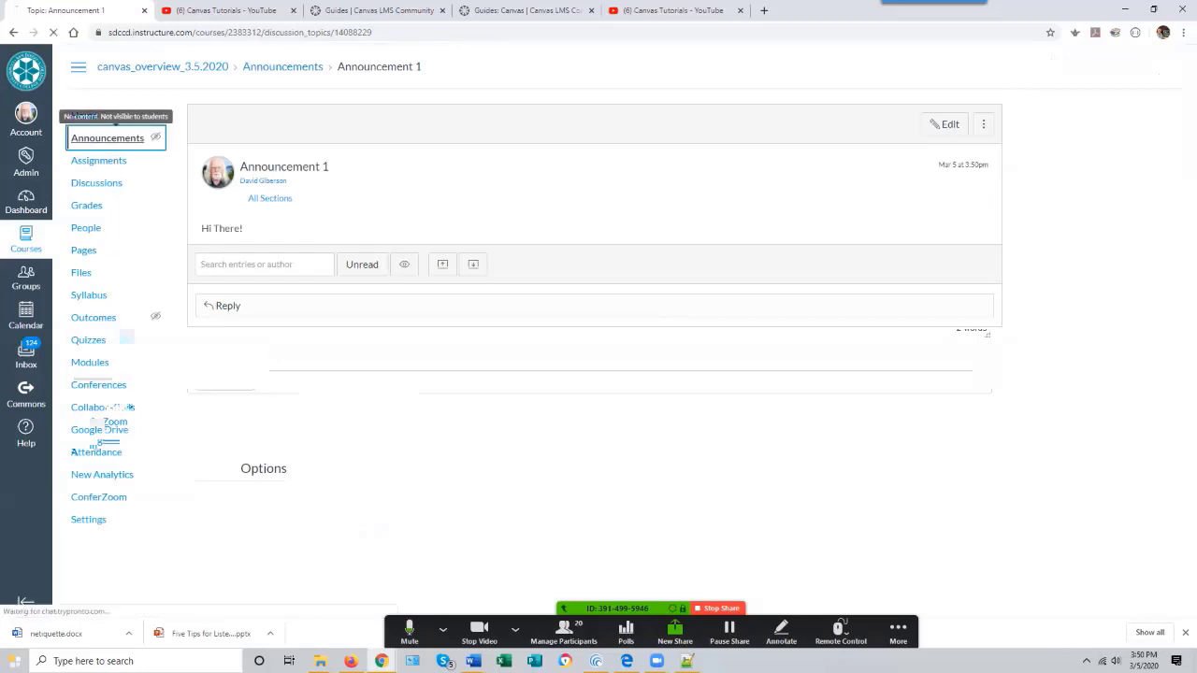
- Return to the course home and check the new announcement in Student View
{"action": "left_click", "coordinate": [108, 138]}
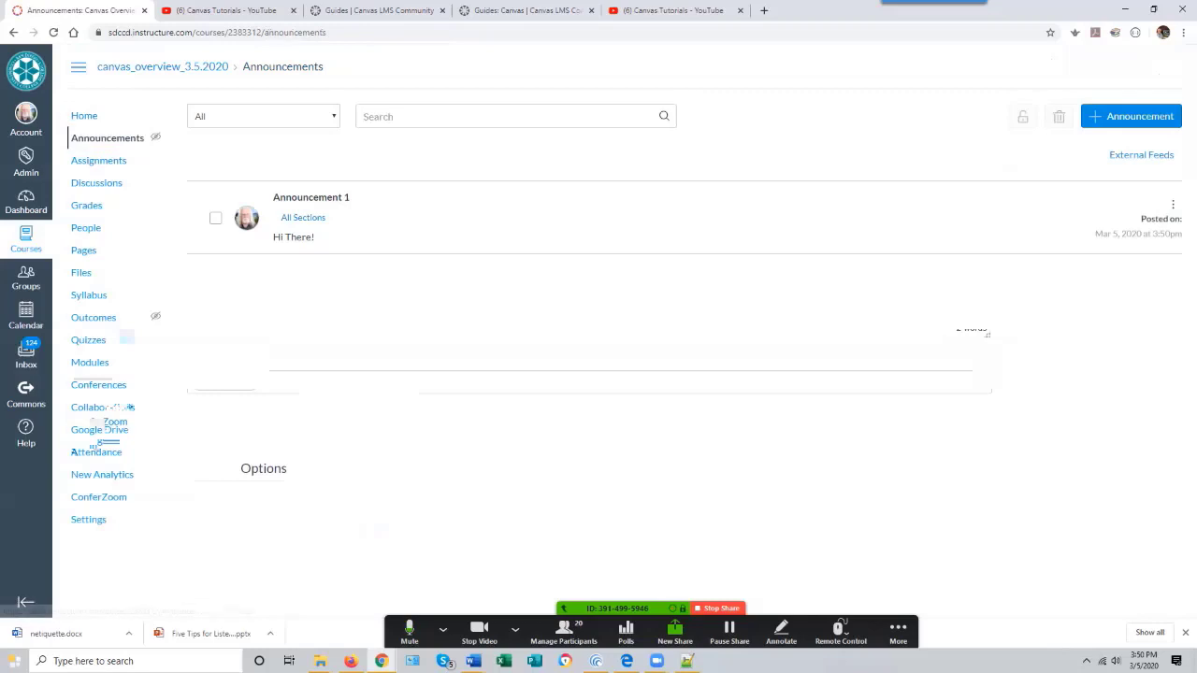
{"action": "left_click", "coordinate": [84, 115]}
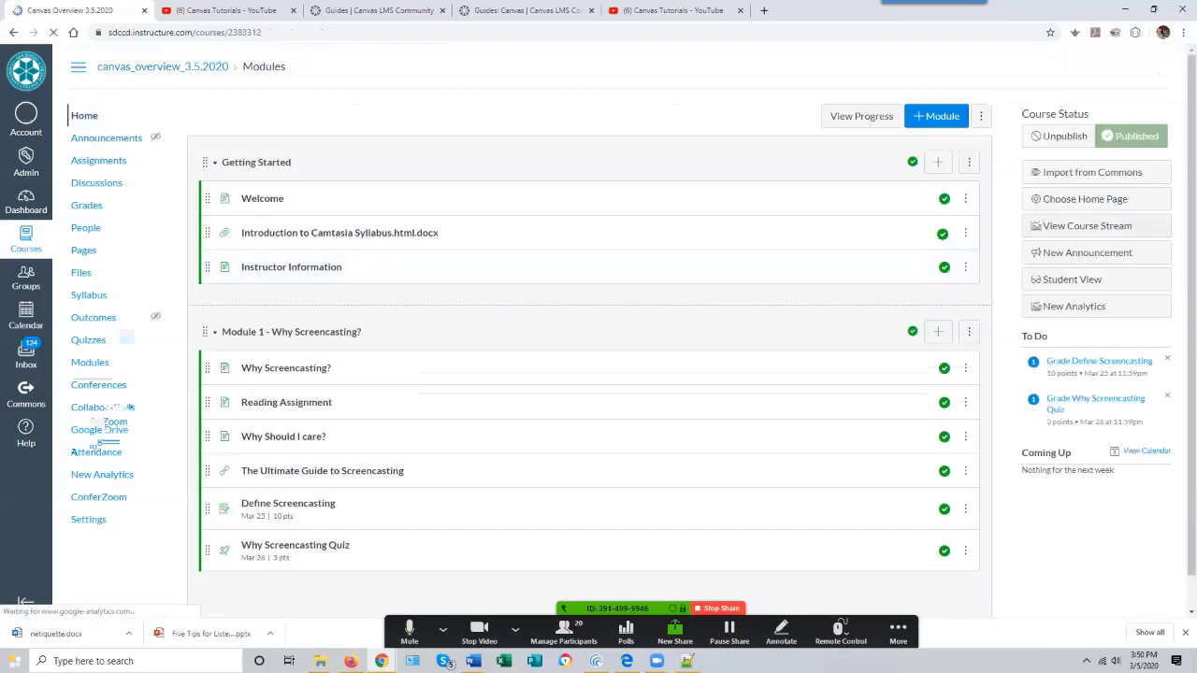
{"action": "left_click", "coordinate": [1096, 280]}
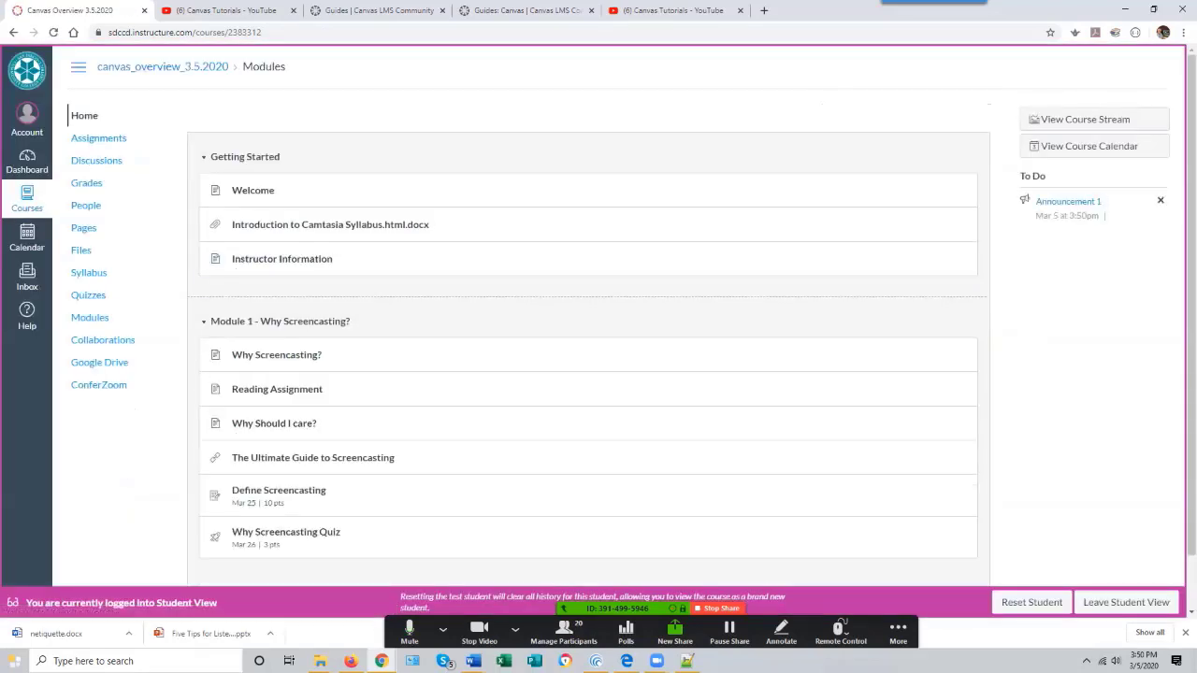
{"action": "left_click", "coordinate": [90, 116]}
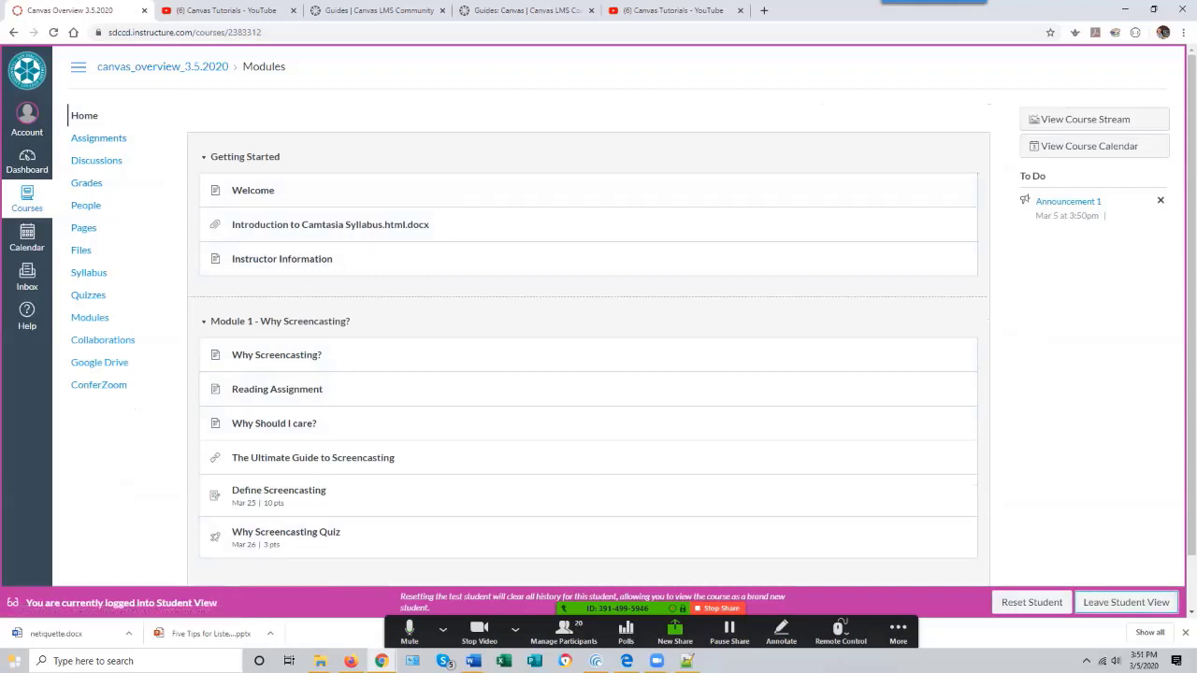
- Leave Student View and open the course Settings page
{"action": "left_click", "coordinate": [1126, 602]}
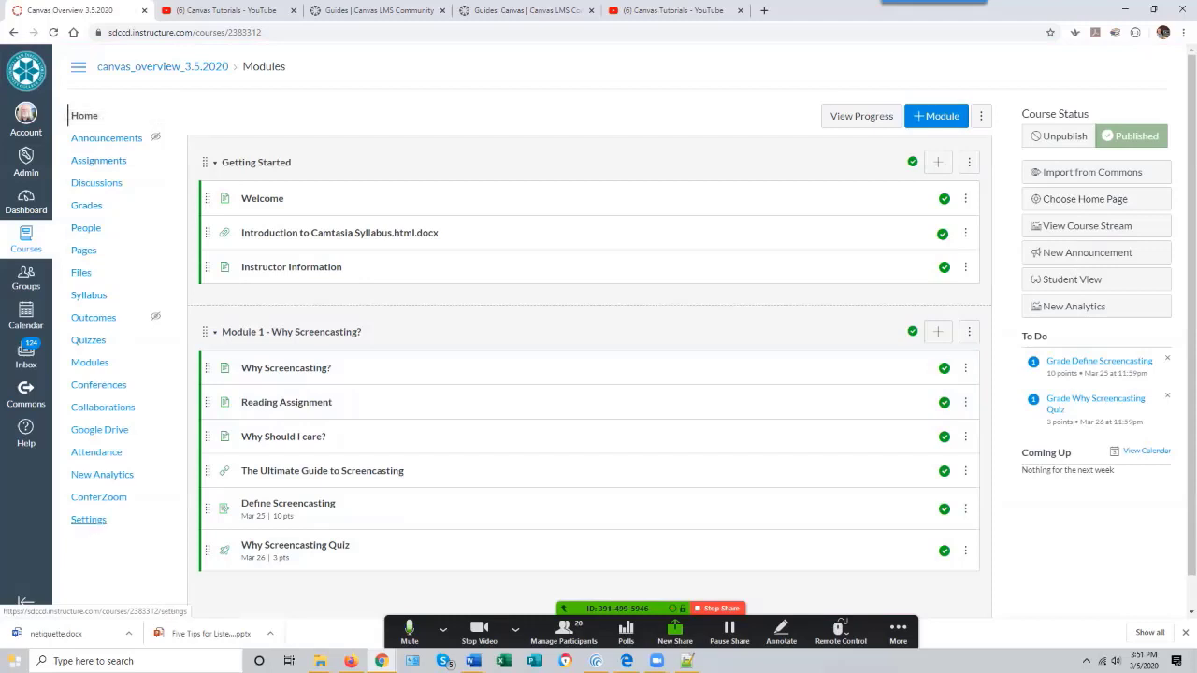
{"action": "left_click", "coordinate": [92, 519]}
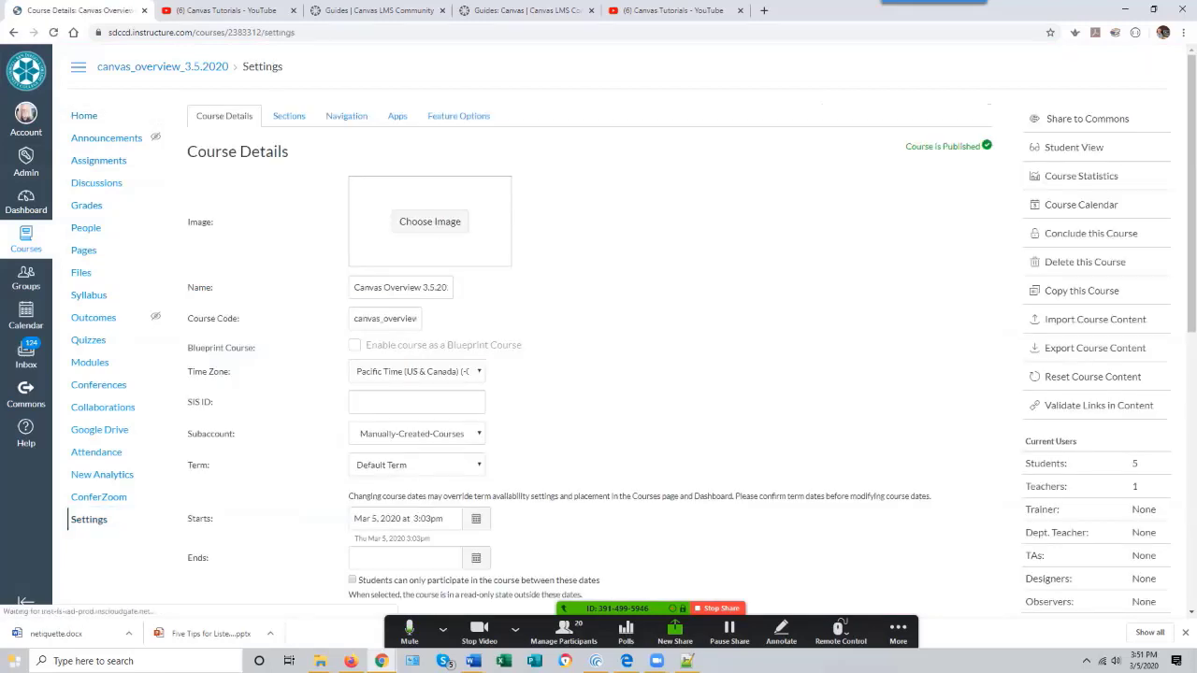
- Scroll through the Course Details settings to review the course options
{"action": "scroll", "coordinate": [599, 337], "scroll_direction": "down", "scroll_amount": 1}
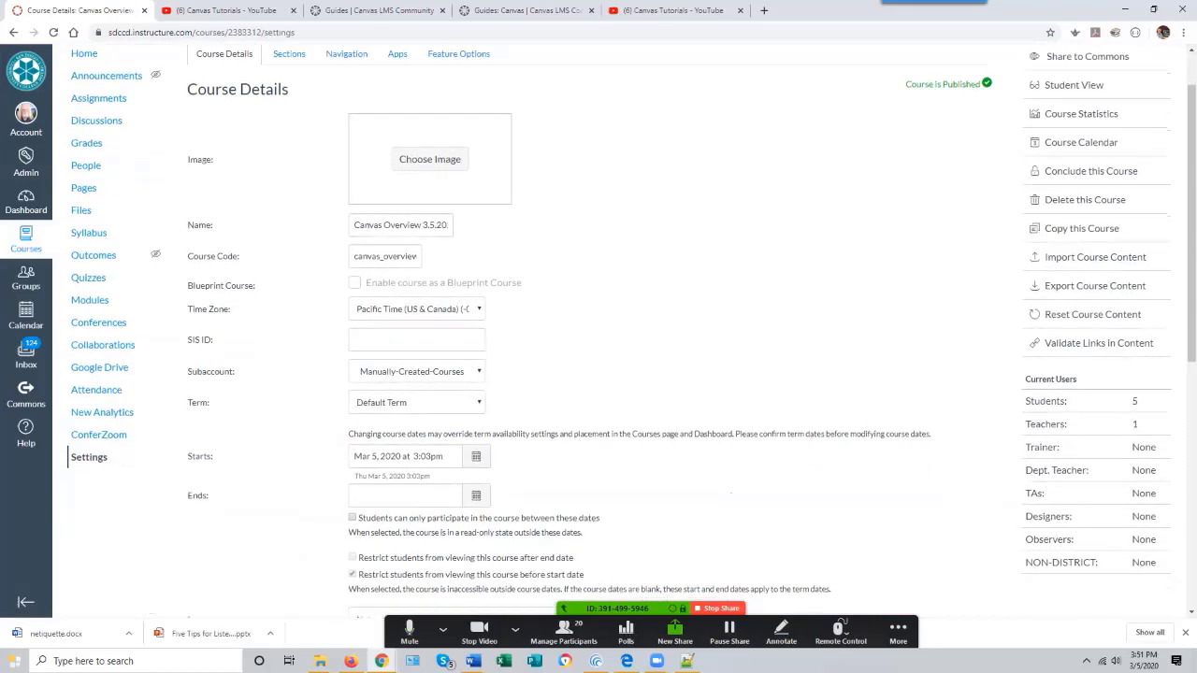
{"action": "scroll", "coordinate": [599, 336], "scroll_direction": "up", "scroll_amount": 1}
{"action": "scroll", "coordinate": [599, 336], "scroll_direction": "down", "scroll_amount": 3}
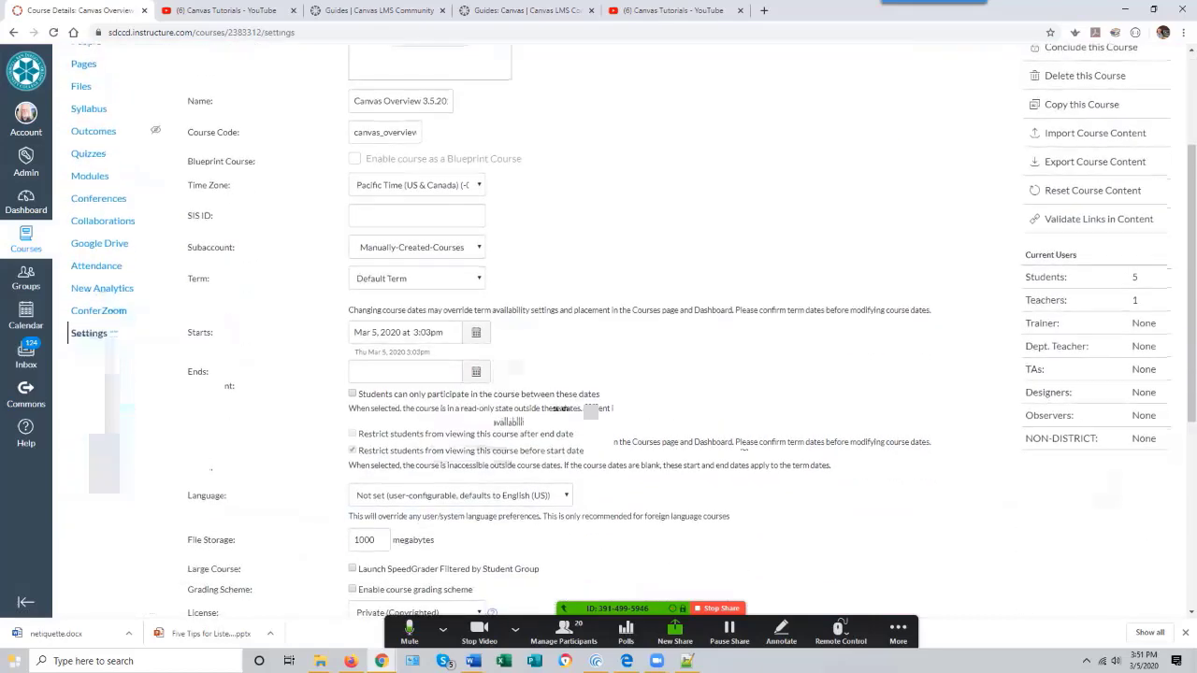
{"action": "scroll", "coordinate": [598, 337], "scroll_direction": "up", "scroll_amount": 3}
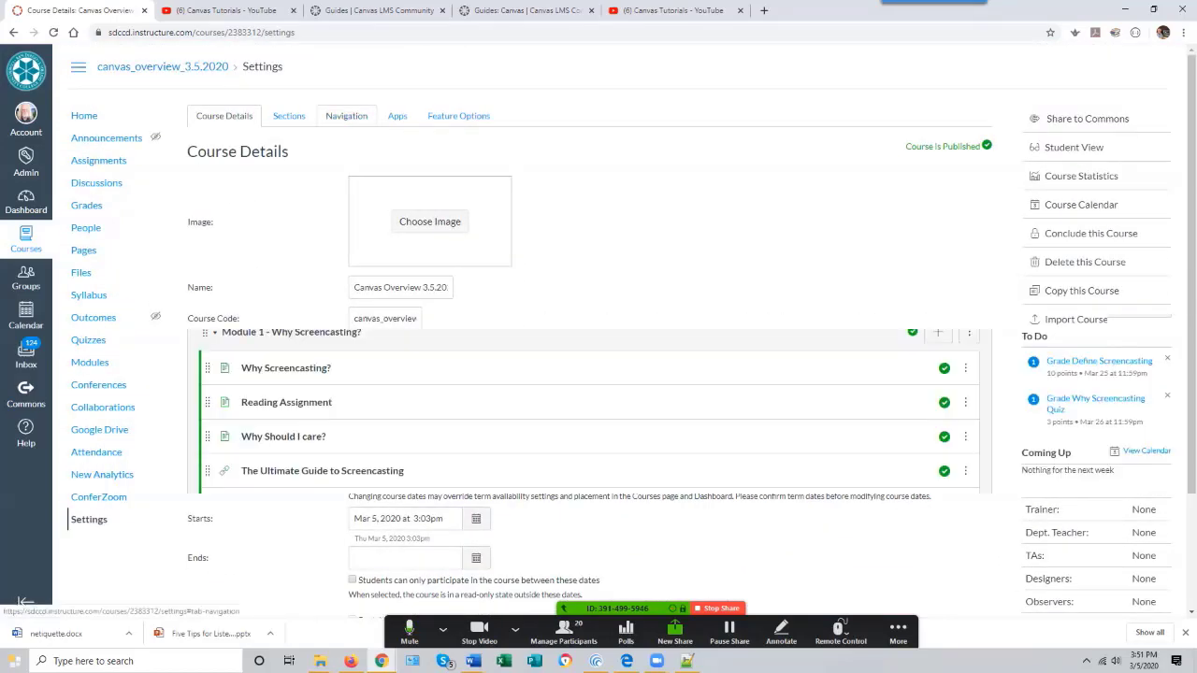
- Open the course Navigation settings and review the list of visible and hidden navigation items
{"action": "left_click", "coordinate": [346, 115]}
{"action": "scroll", "coordinate": [346, 115], "scroll_direction": "down", "scroll_amount": 3}
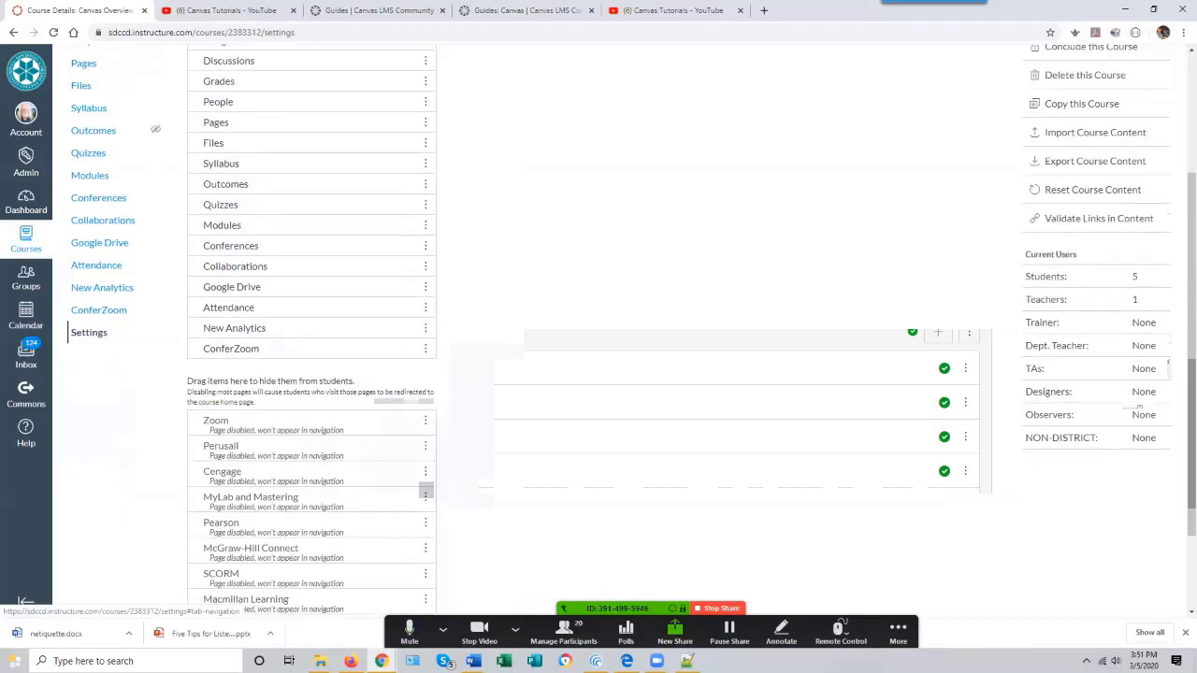
{"action": "scroll", "coordinate": [426, 491], "scroll_direction": "down", "scroll_amount": 2}
{"action": "scroll", "coordinate": [426, 458], "scroll_direction": "up", "scroll_amount": 4}
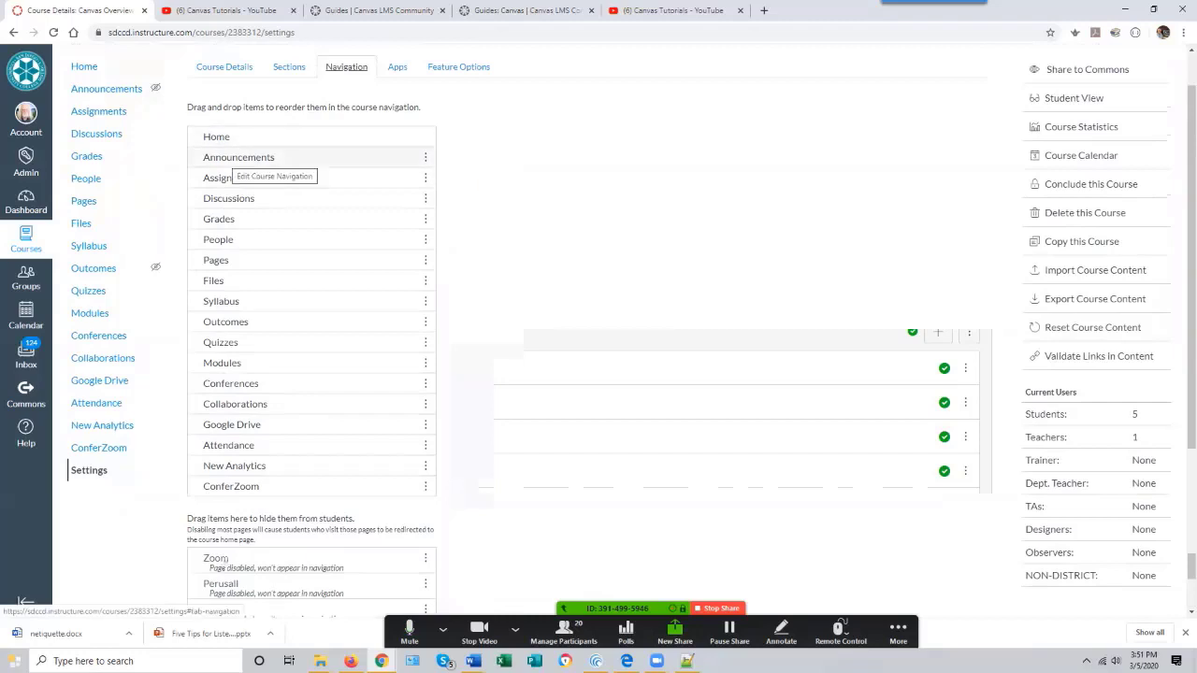
- Browse the course Announcements, Home and Assignments pages from the course menu
{"action": "left_click", "coordinate": [107, 88]}
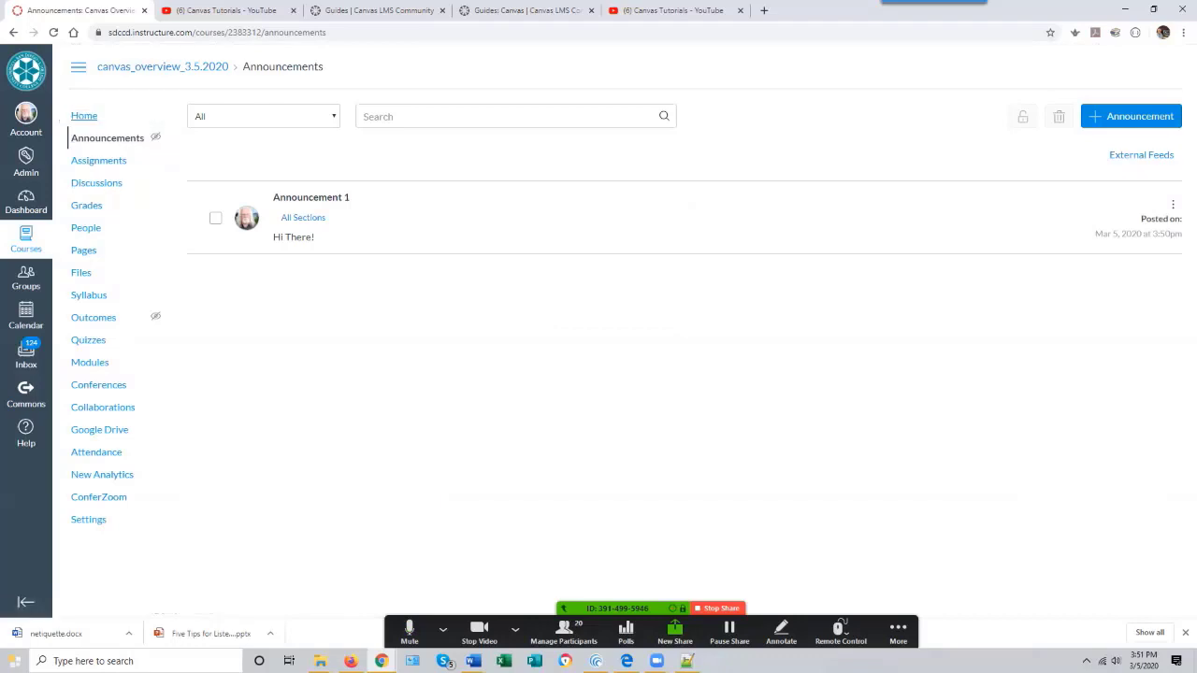
{"action": "left_click", "coordinate": [84, 116]}
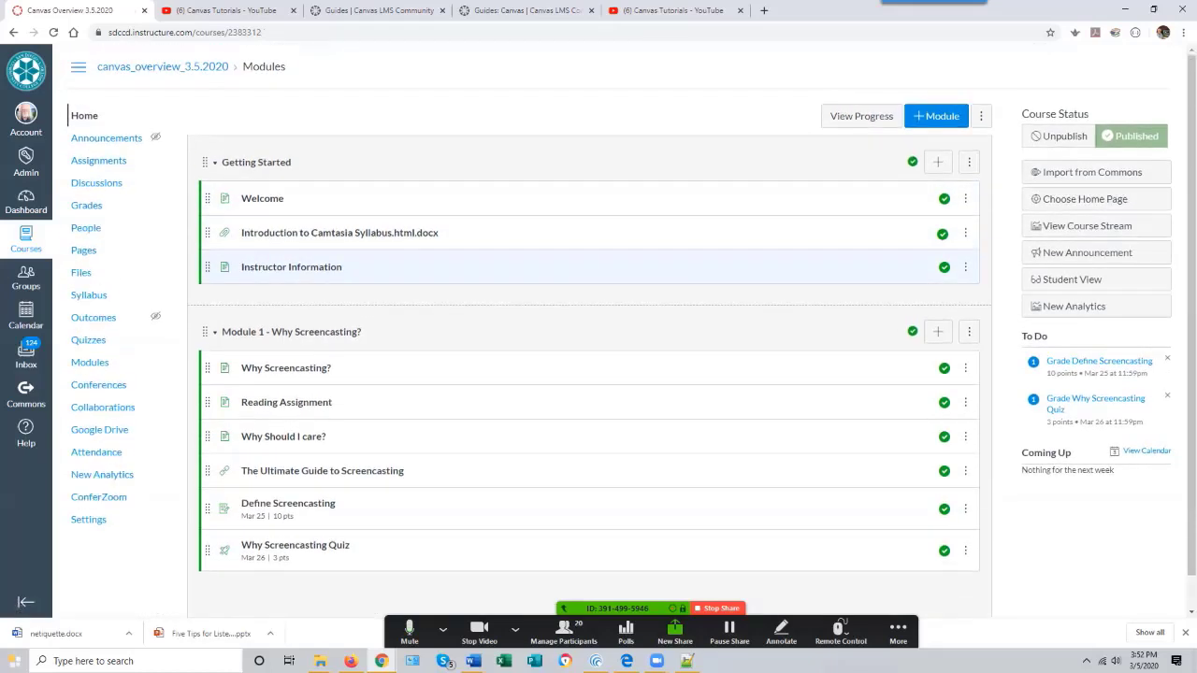
{"action": "left_click", "coordinate": [103, 161]}
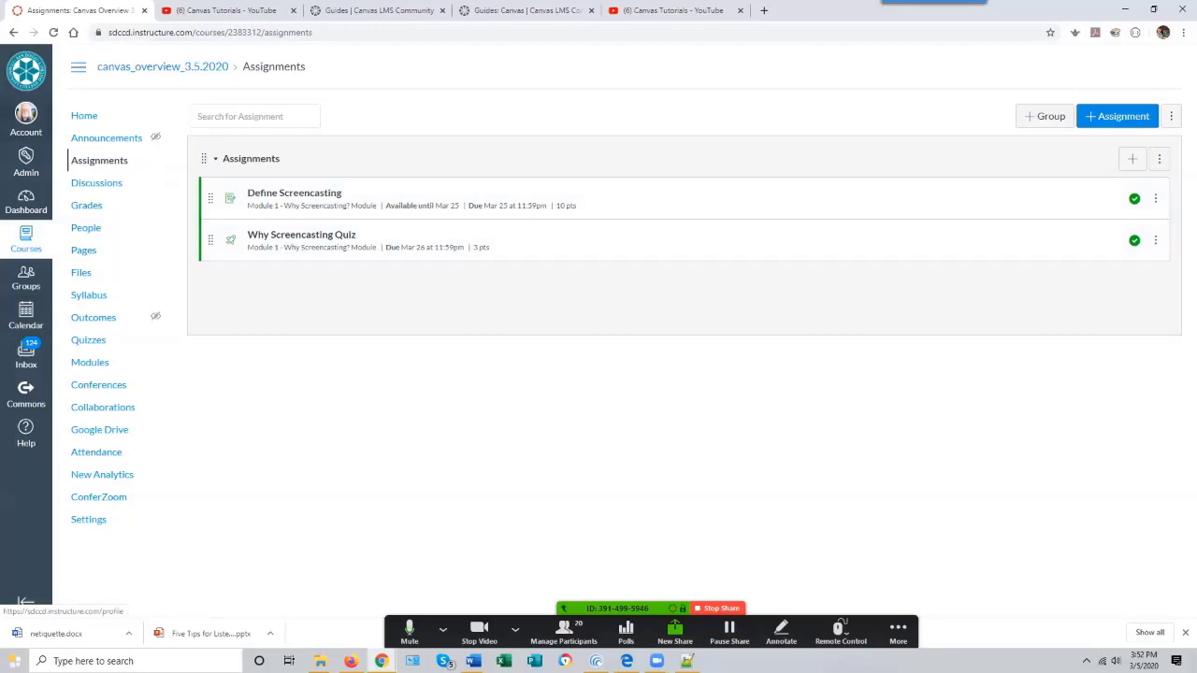
{"action": "left_click", "coordinate": [84, 115]}
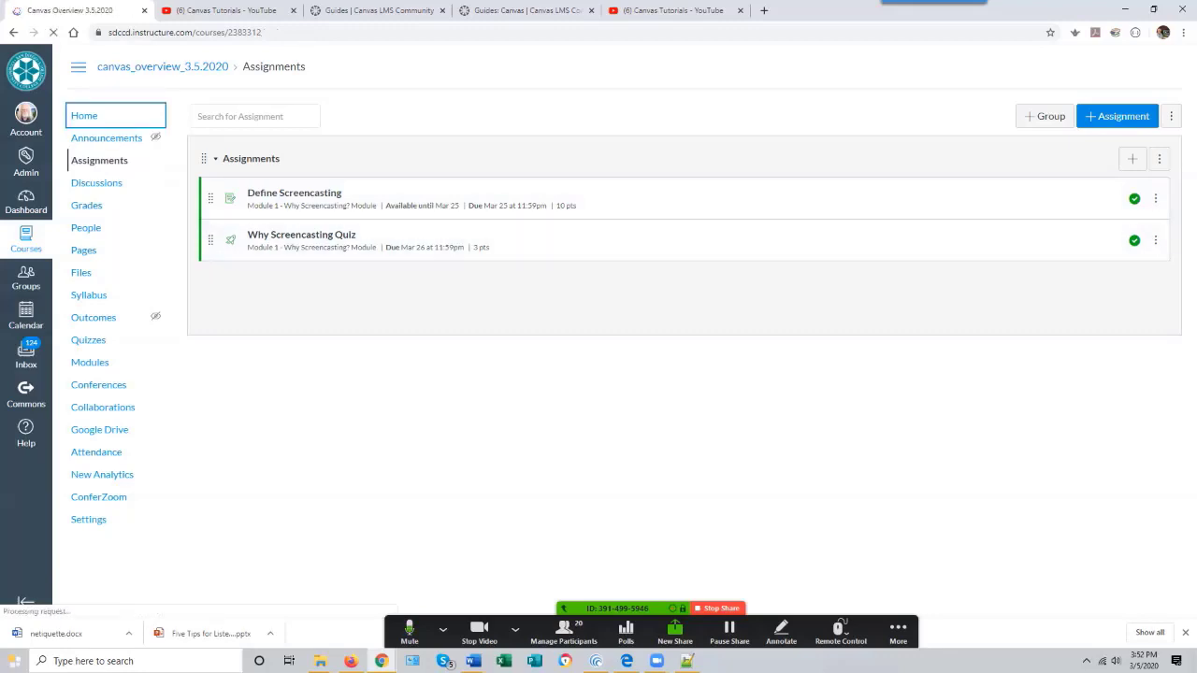
- In the course Navigation settings, move Assignments into the hidden items and save the navigation
{"action": "left_click", "coordinate": [89, 519]}
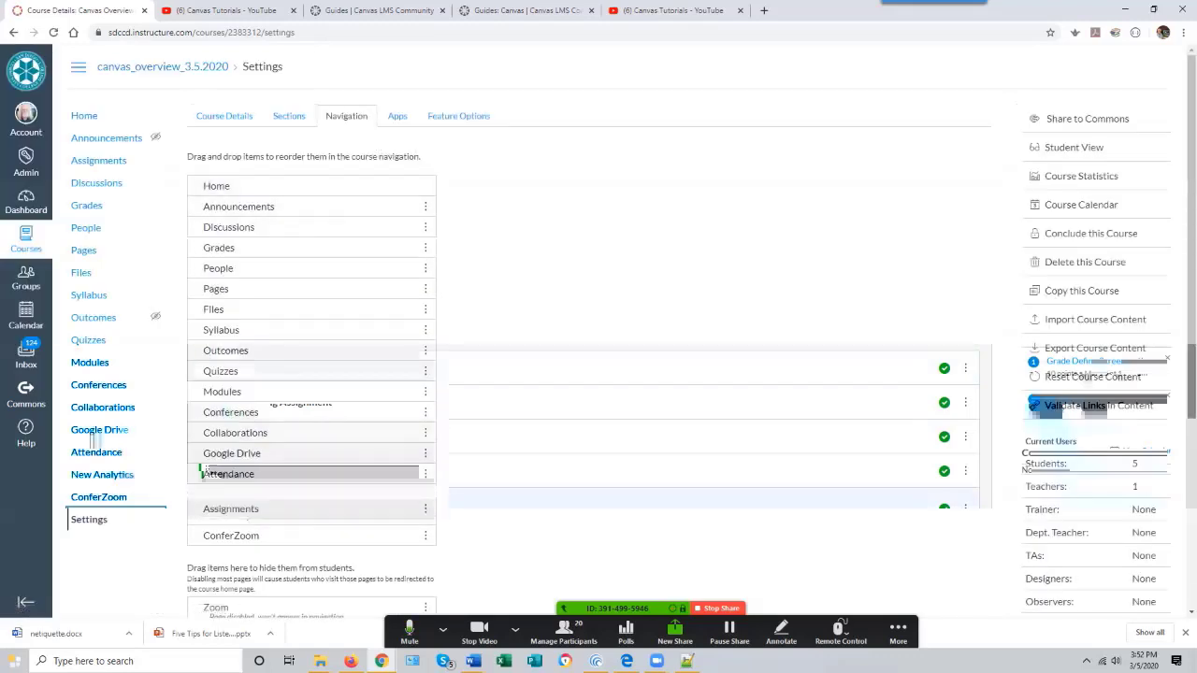
{"action": "scroll", "coordinate": [227, 399], "scroll_direction": "down", "scroll_amount": 3}
{"action": "left_click_drag", "start_coordinate": [231, 594], "coordinate": [231, 417]}
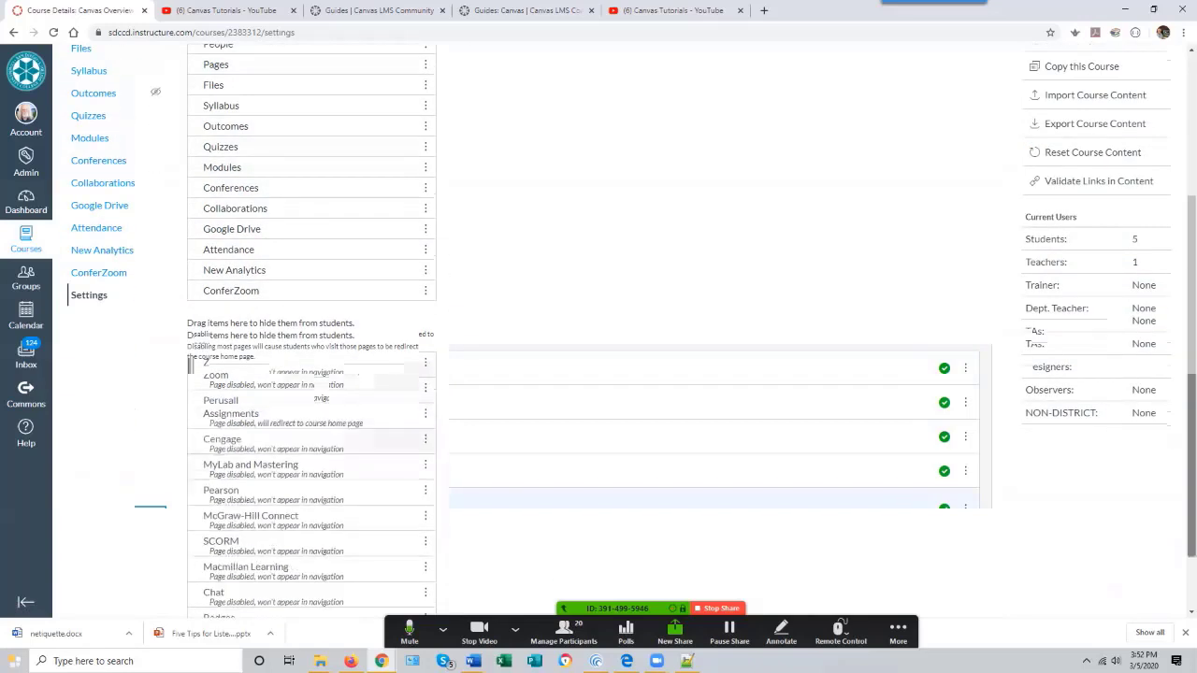
{"action": "scroll", "coordinate": [311, 421], "scroll_direction": "down", "scroll_amount": 1}
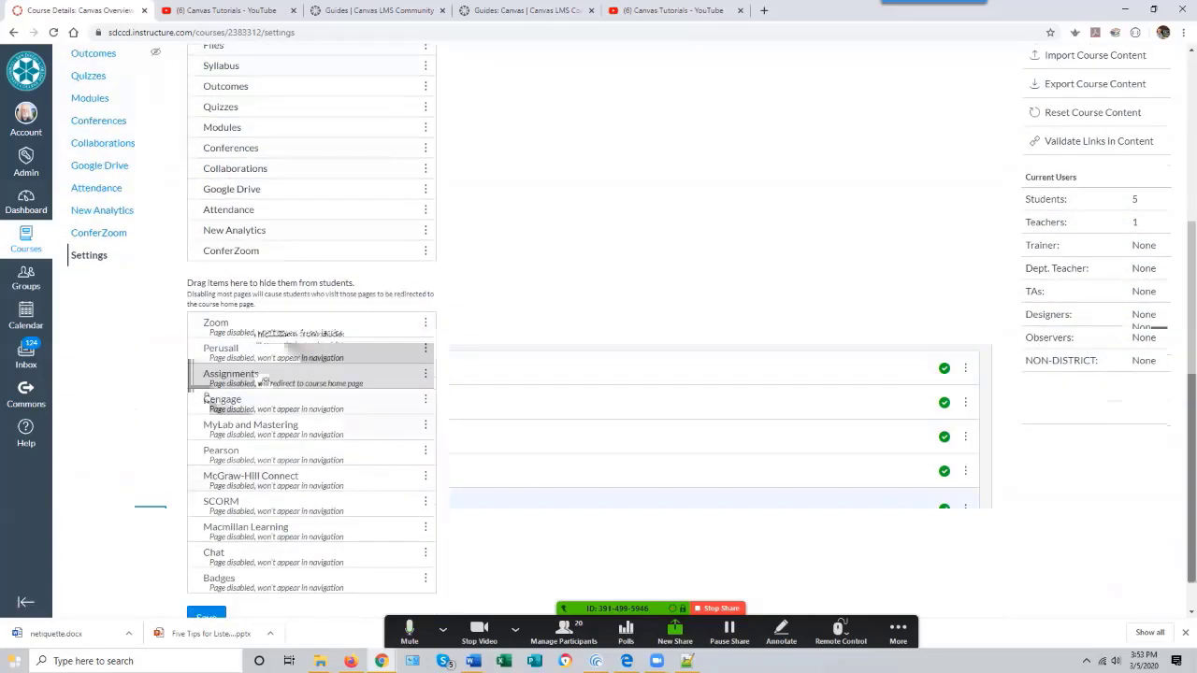
{"action": "left_click", "coordinate": [206, 578]}
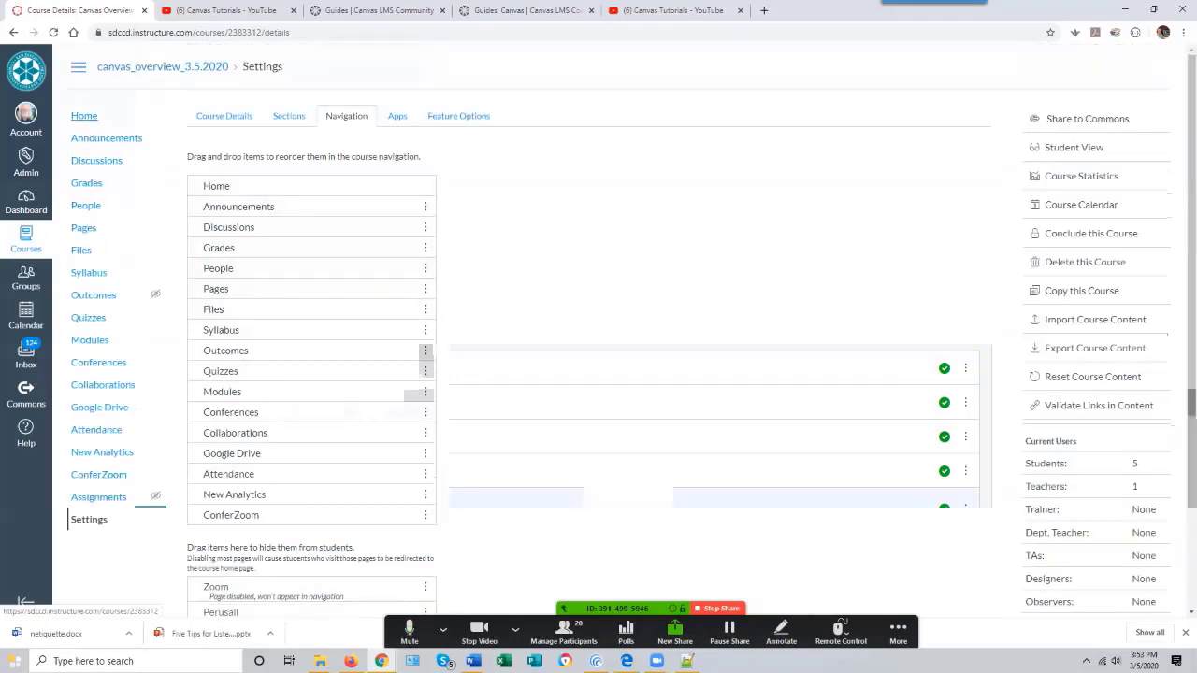
- Return to the course home and open the Discussions page
{"action": "left_click", "coordinate": [86, 116]}
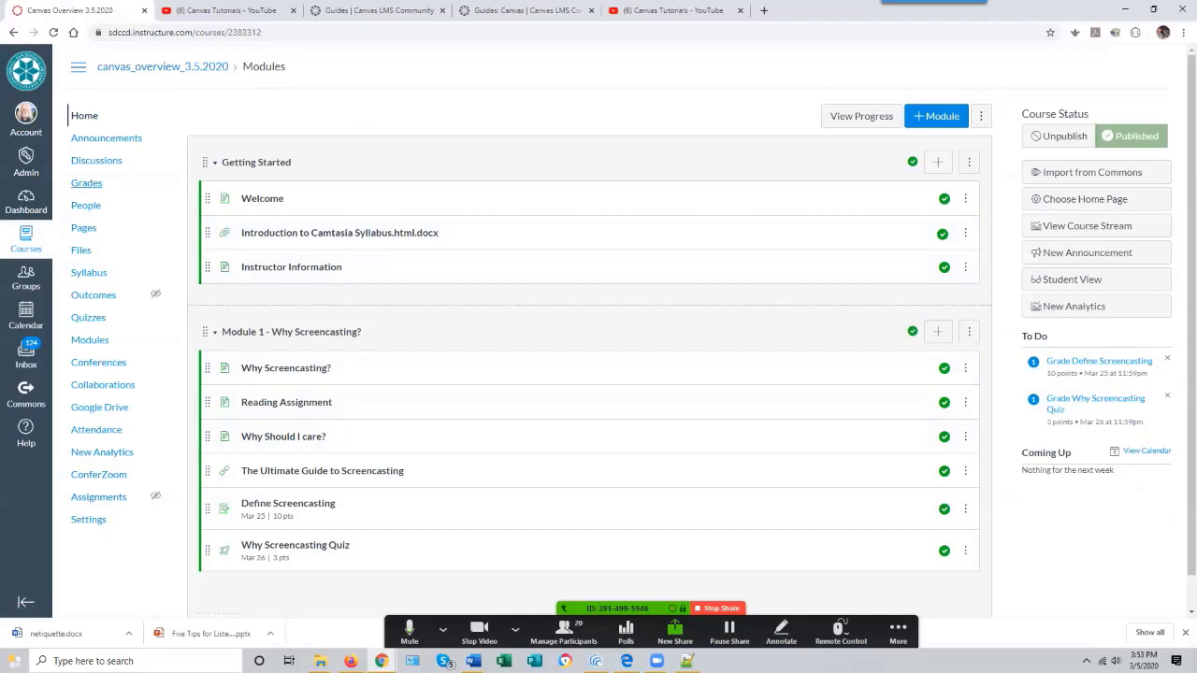
{"action": "left_click", "coordinate": [96, 160]}
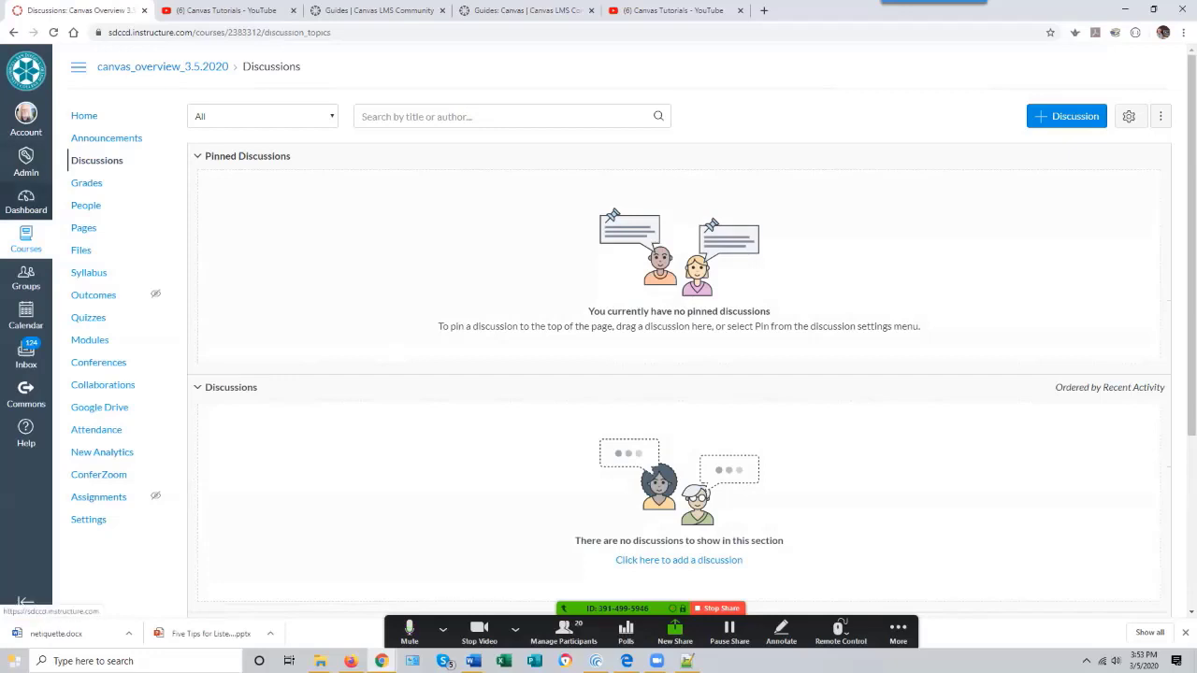
- Switch to the Introduction to Screencasting (Demo2) course and open the 'What Could I do with Screencasting?' discussion
{"action": "left_click", "coordinate": [80, 250]}
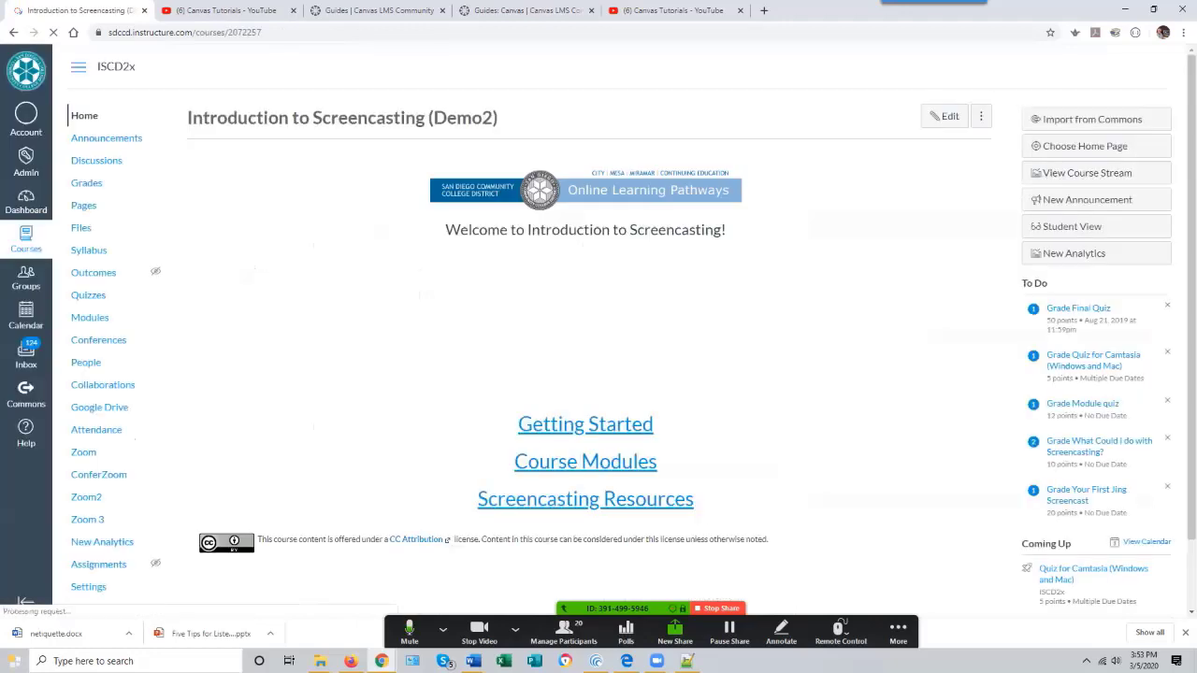
{"action": "left_click", "coordinate": [96, 160]}
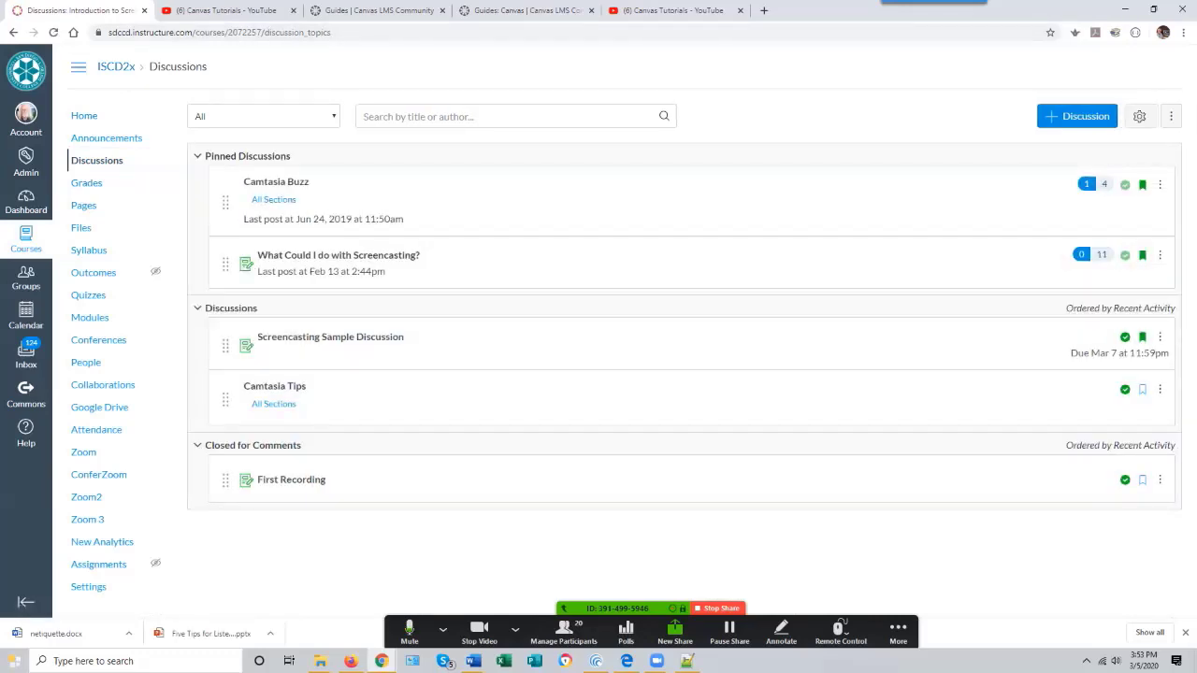
{"action": "left_click", "coordinate": [338, 255]}
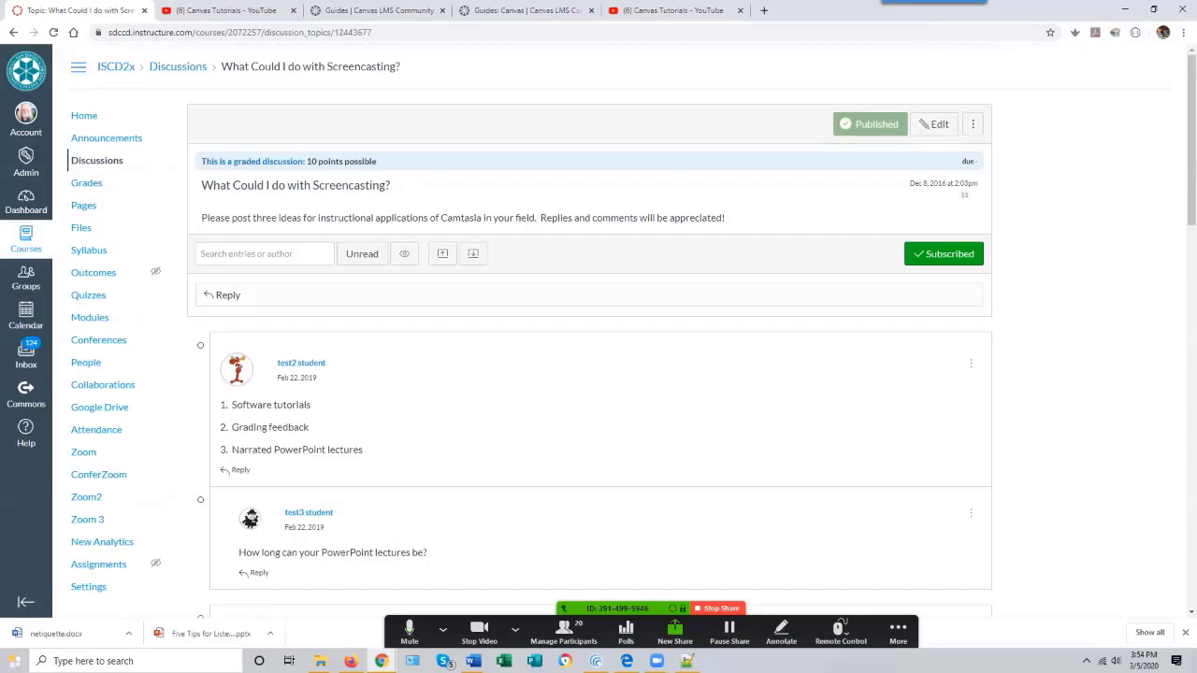
{"action": "scroll", "coordinate": [589, 170], "scroll_direction": "down", "scroll_amount": 2}
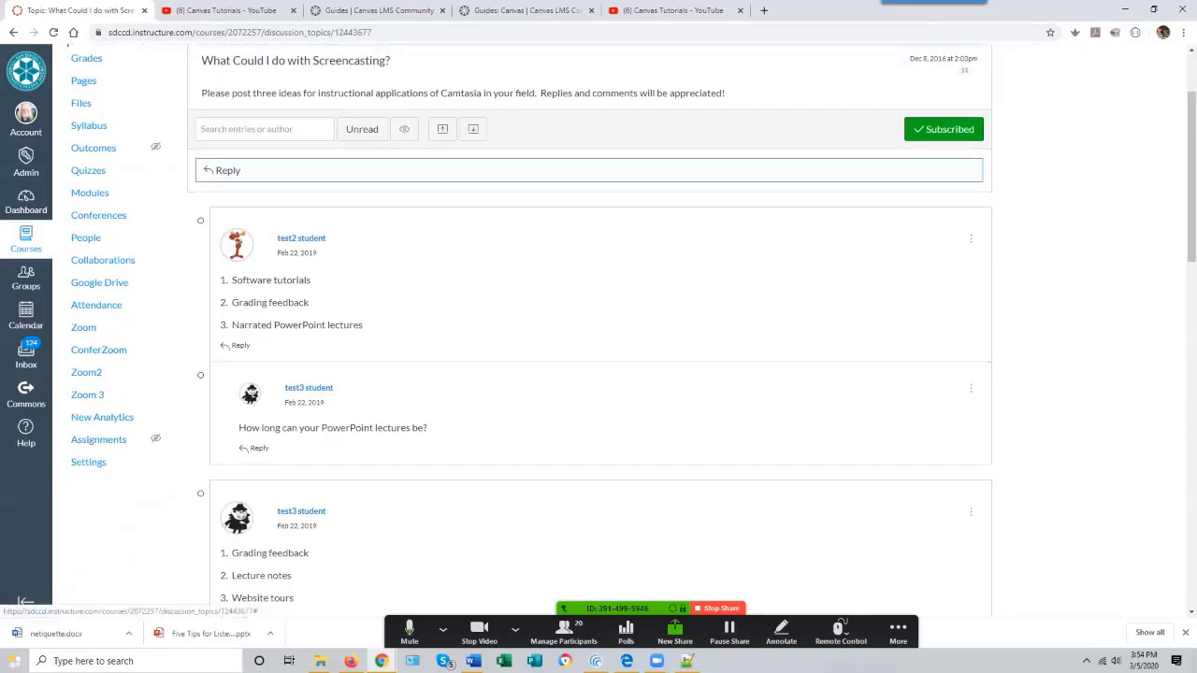
{"action": "left_click", "coordinate": [589, 170]}
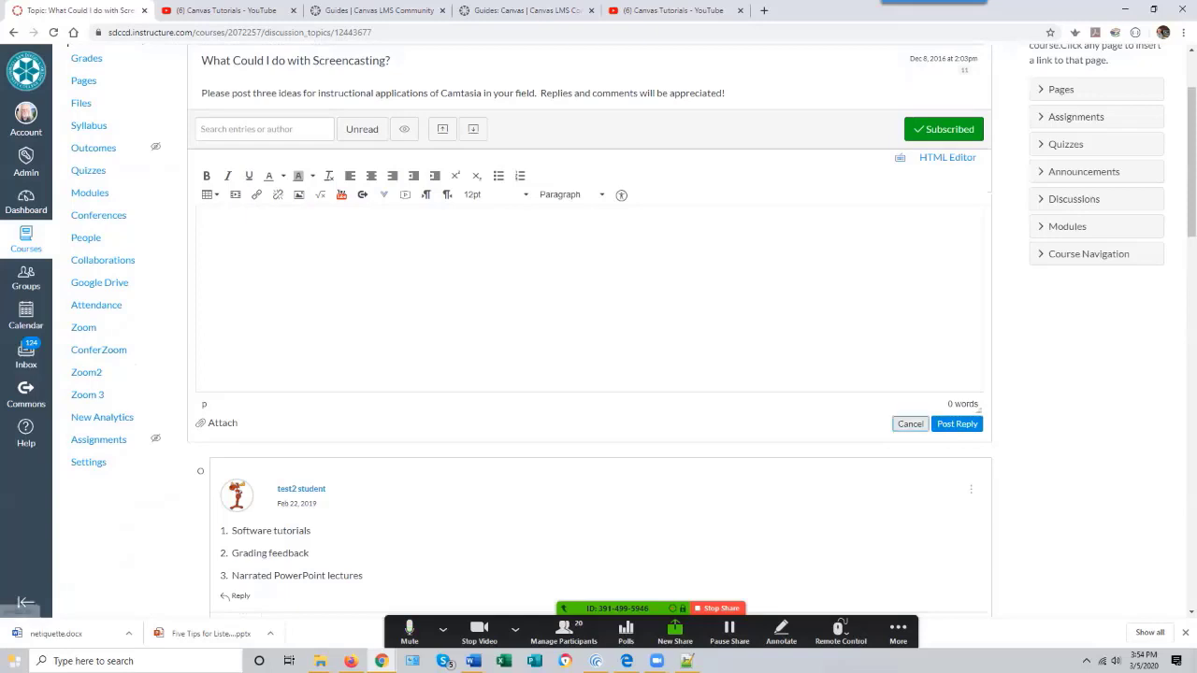
{"action": "left_click", "coordinate": [910, 423]}
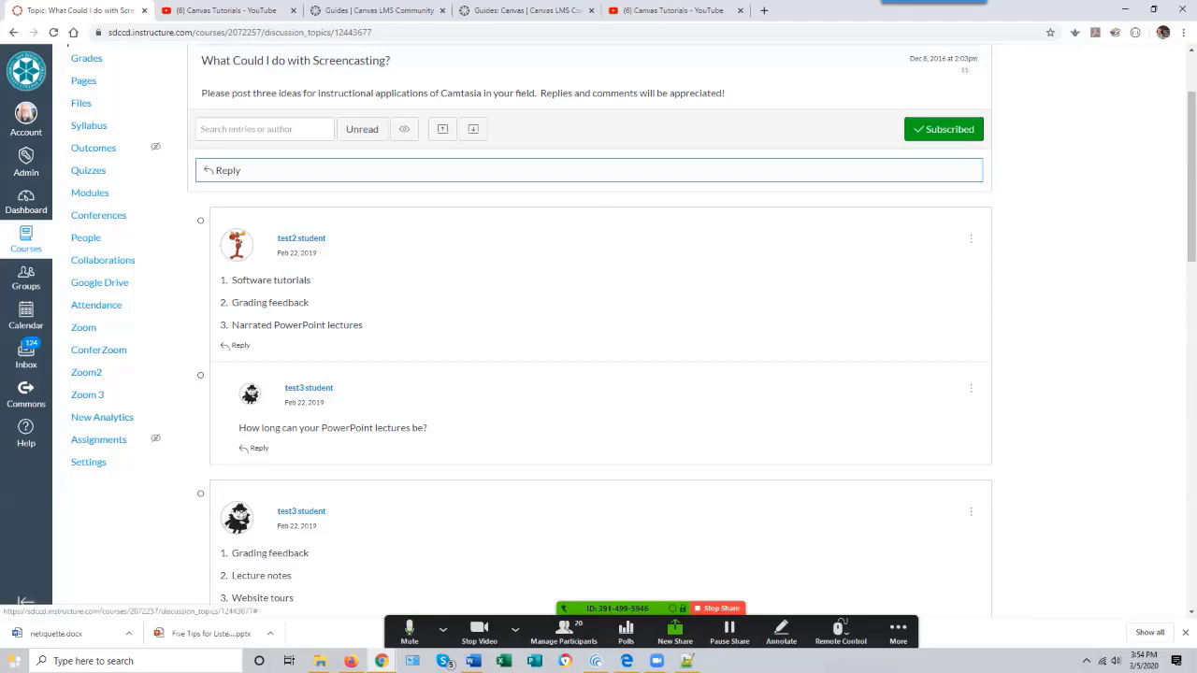
- Read through the discussion's student replies and open the Inbox
{"action": "scroll", "coordinate": [599, 328], "scroll_direction": "down", "scroll_amount": 3}
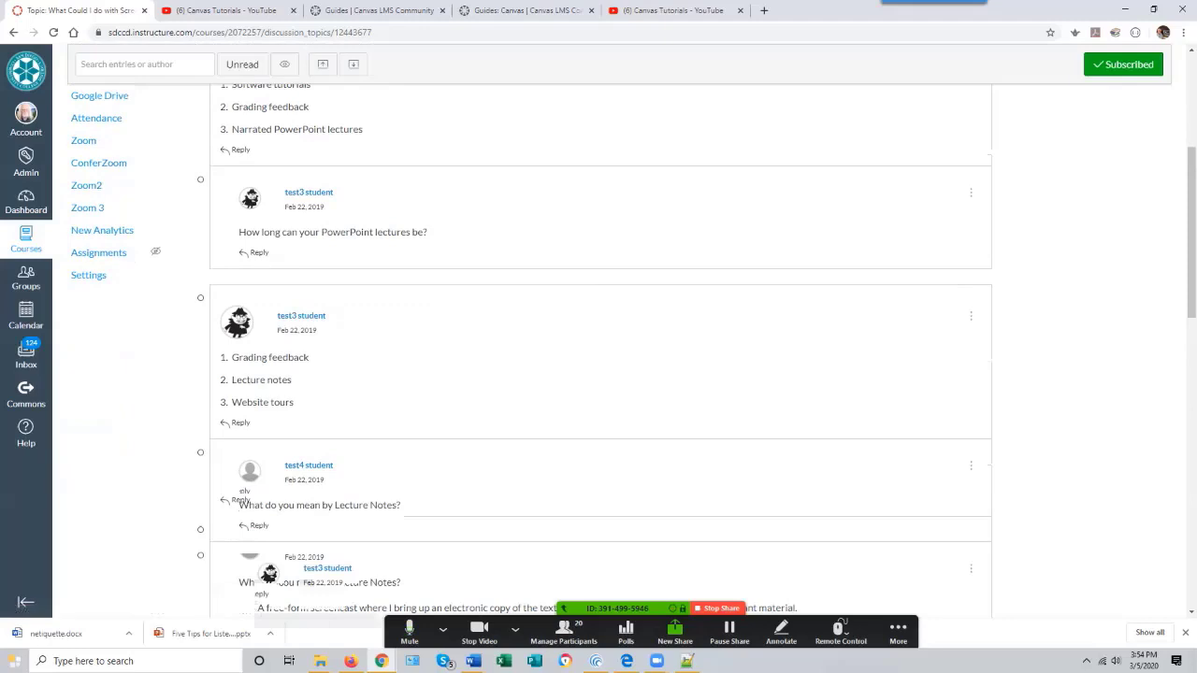
{"action": "scroll", "coordinate": [598, 346], "scroll_direction": "down", "scroll_amount": 2}
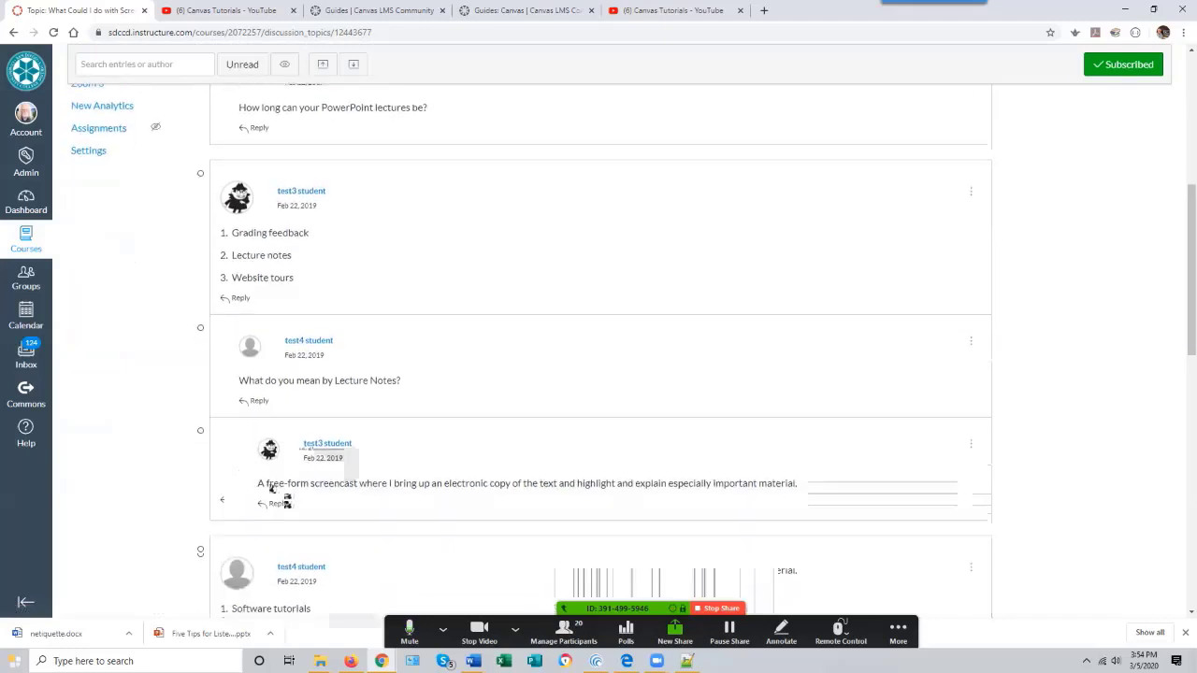
{"action": "scroll", "coordinate": [270, 487], "scroll_direction": "up", "scroll_amount": 2}
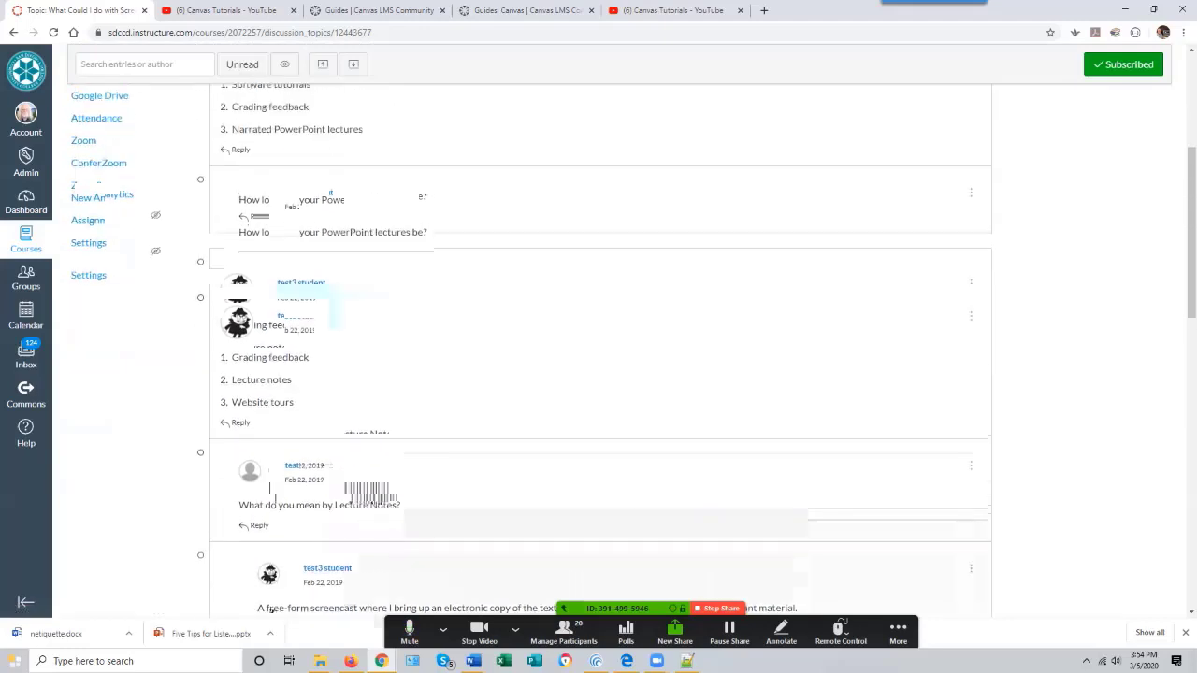
{"action": "scroll", "coordinate": [269, 488], "scroll_direction": "up", "scroll_amount": 2}
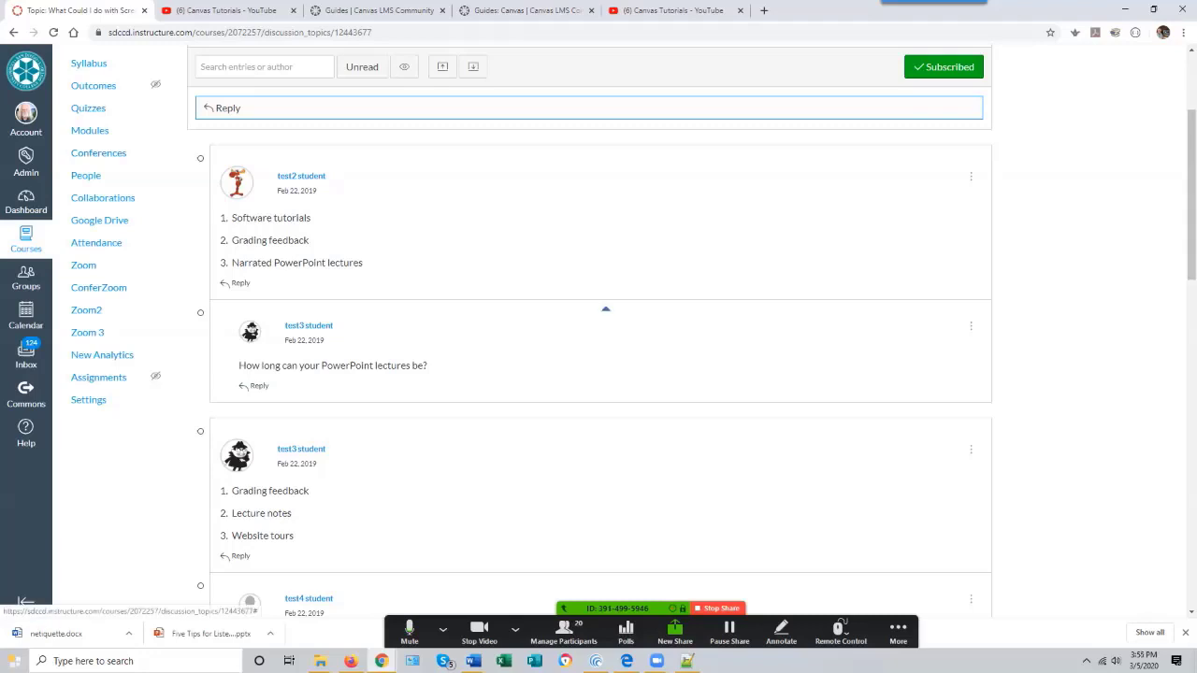
{"action": "scroll", "coordinate": [81, 165], "scroll_direction": "up", "scroll_amount": 2}
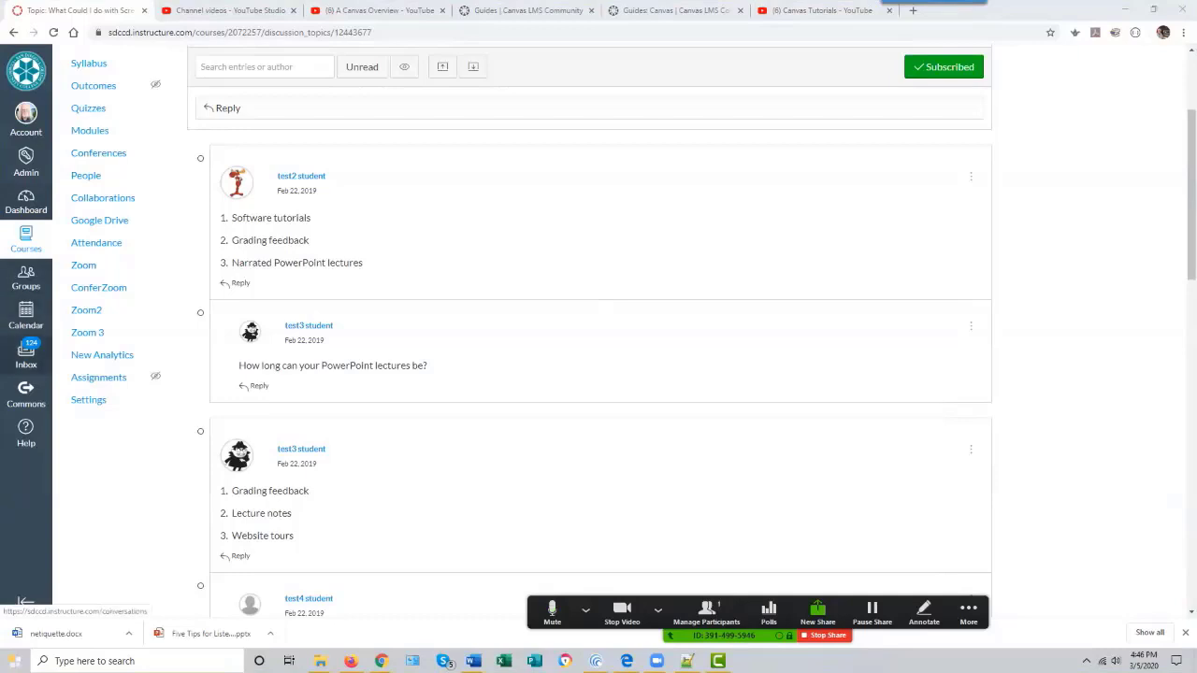
{"action": "left_click", "coordinate": [26, 353]}
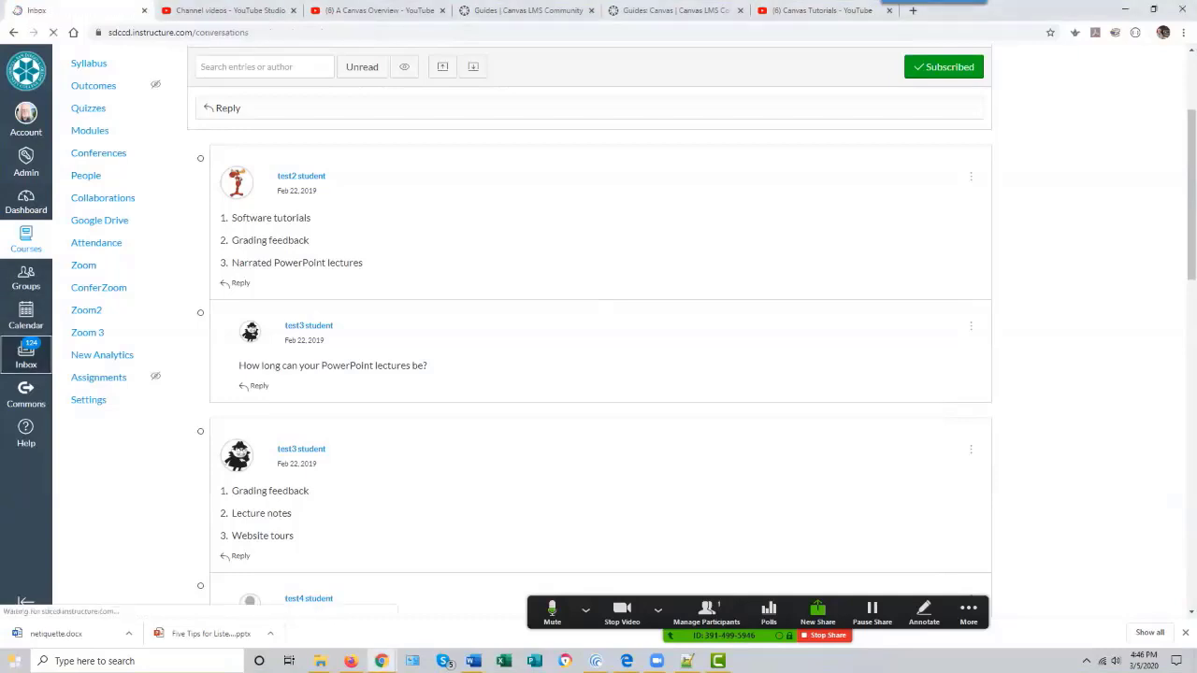
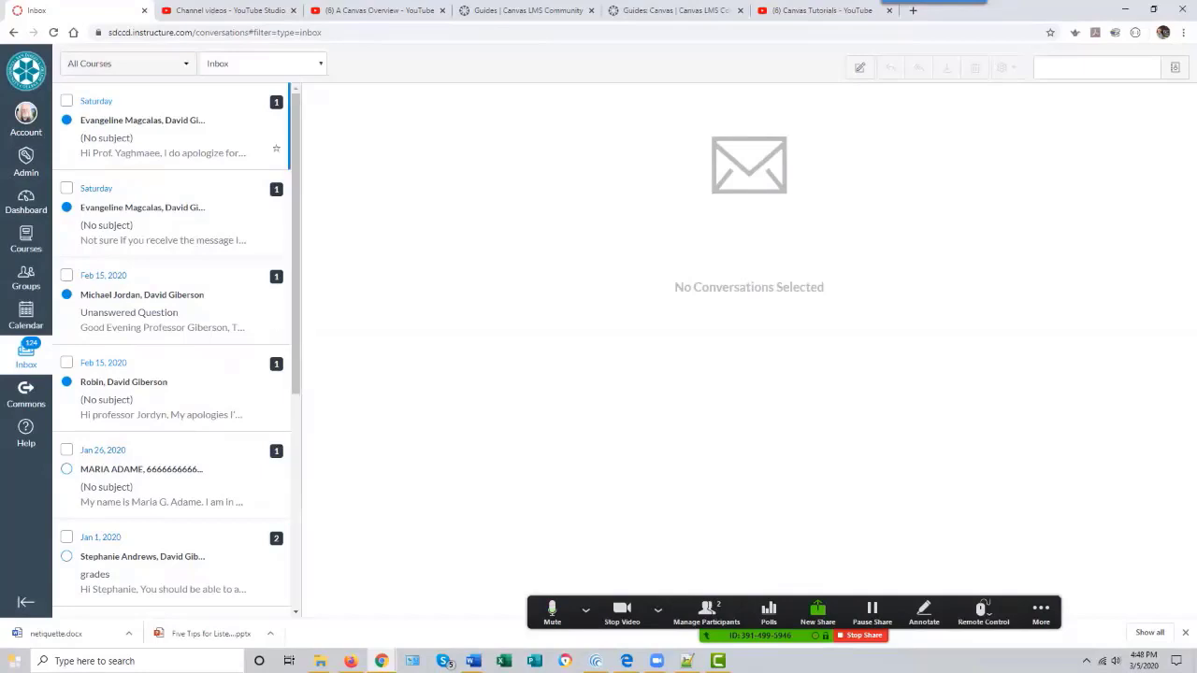
- Start composing a new Inbox message for the Introduction to Screencasting (Demo2) course
{"action": "left_click", "coordinate": [67, 101]}
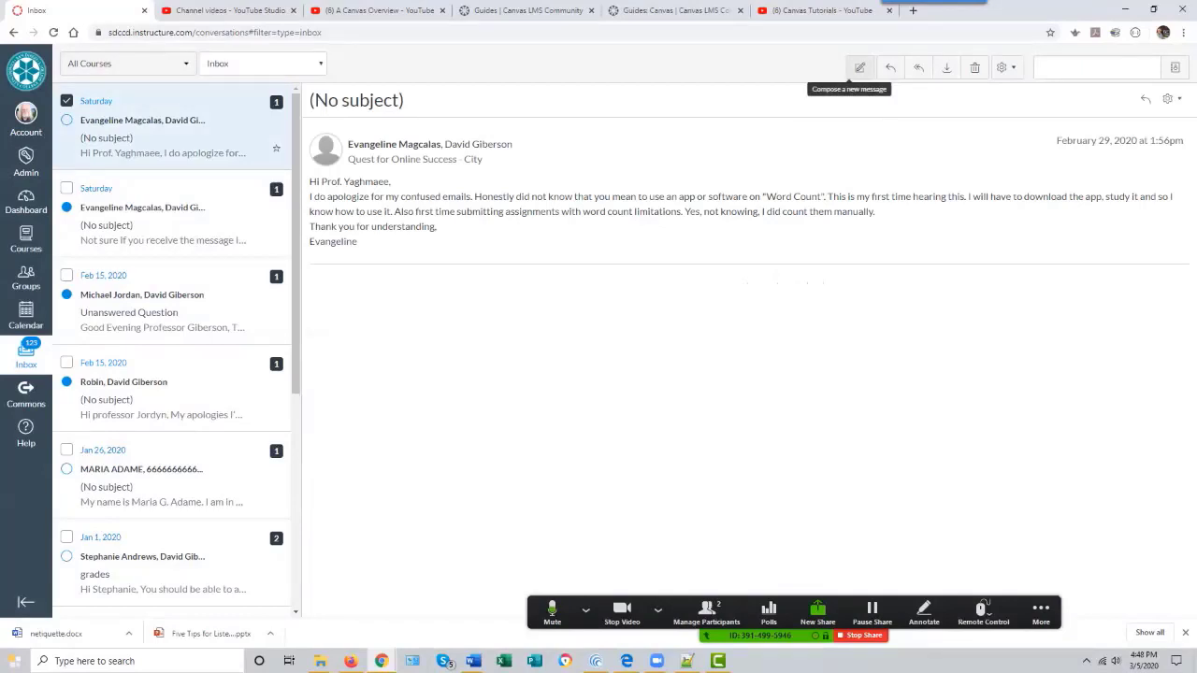
{"action": "left_click", "coordinate": [859, 67]}
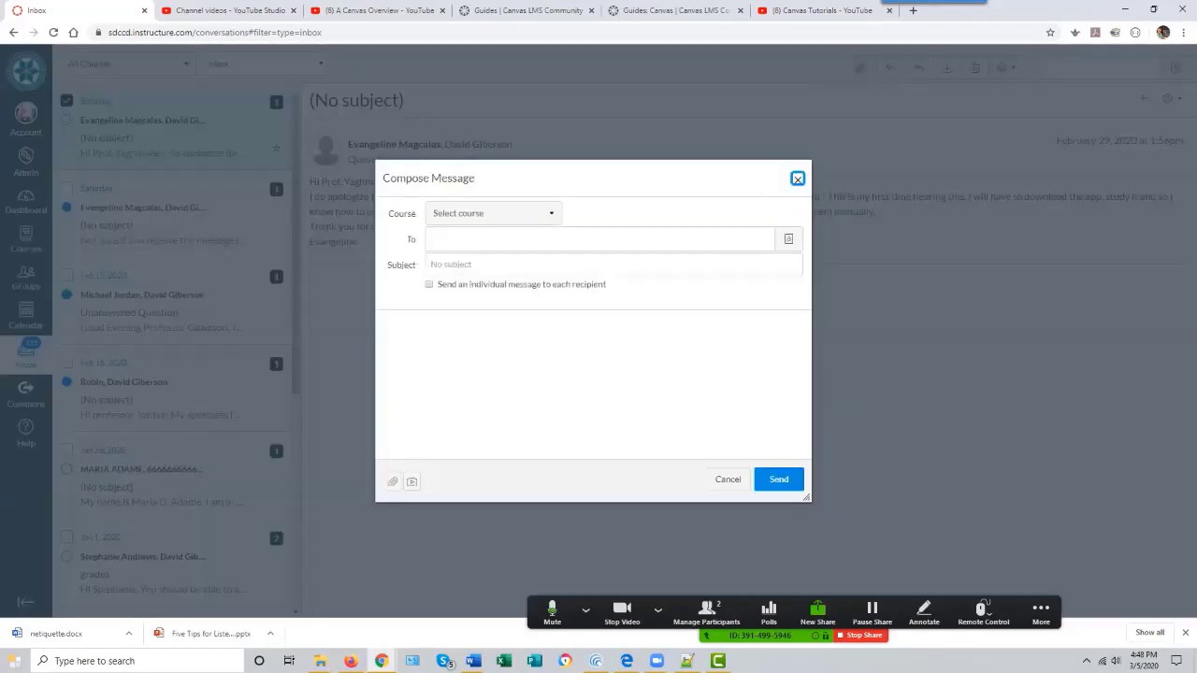
{"action": "left_click", "coordinate": [493, 213]}
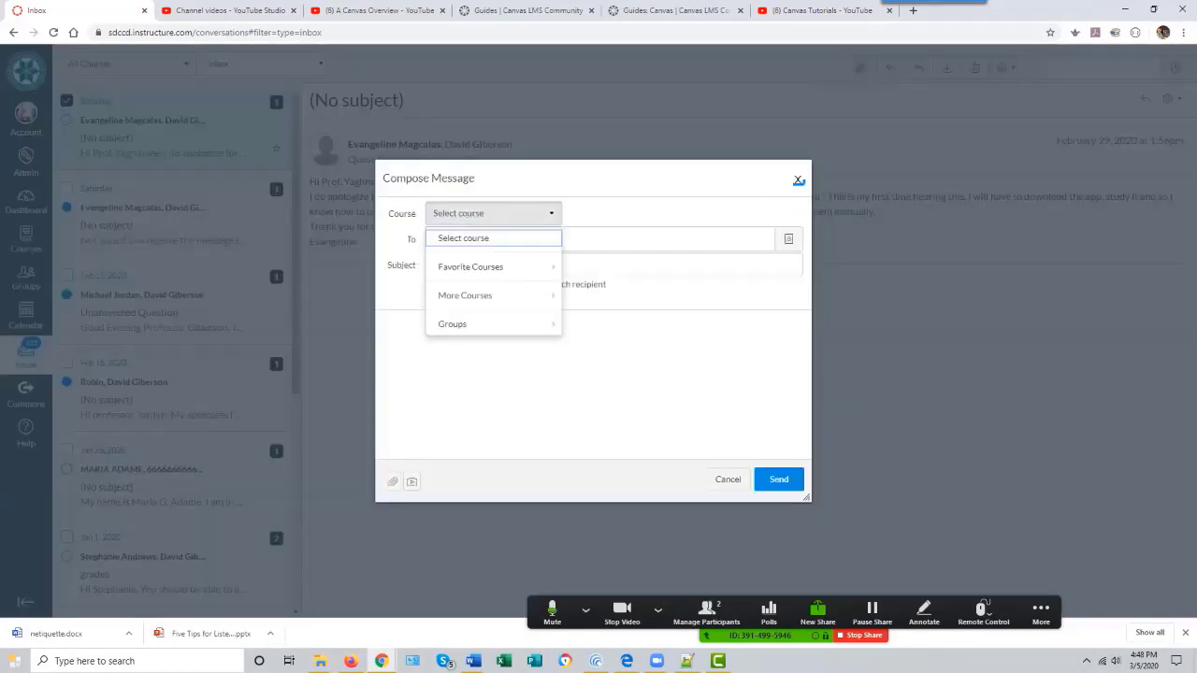
{"action": "mouse_move", "coordinate": [494, 267]}
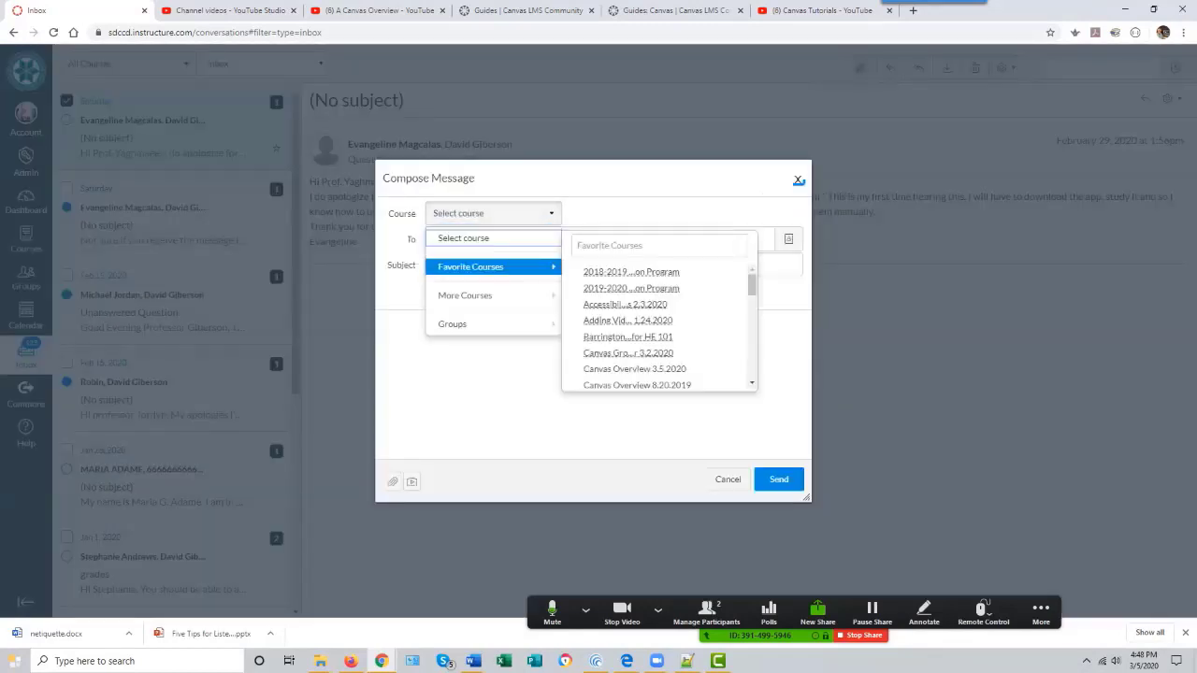
{"action": "scroll", "coordinate": [659, 327], "scroll_direction": "down", "scroll_amount": 3}
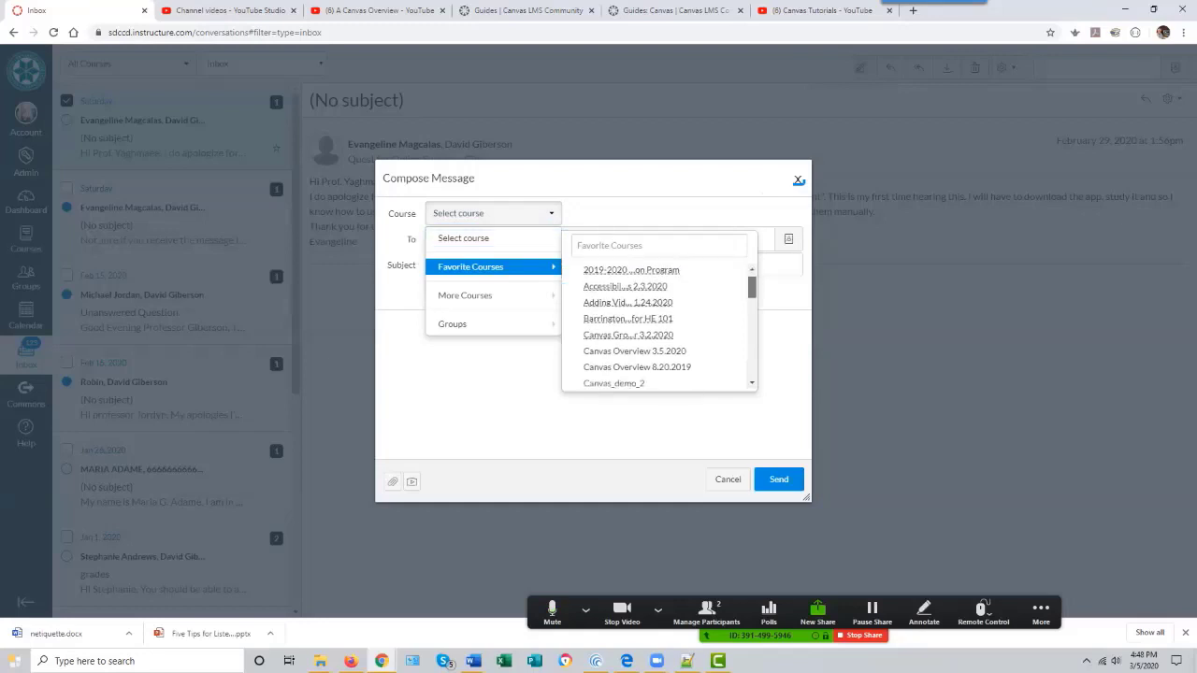
{"action": "scroll", "coordinate": [659, 327], "scroll_direction": "down", "scroll_amount": 3}
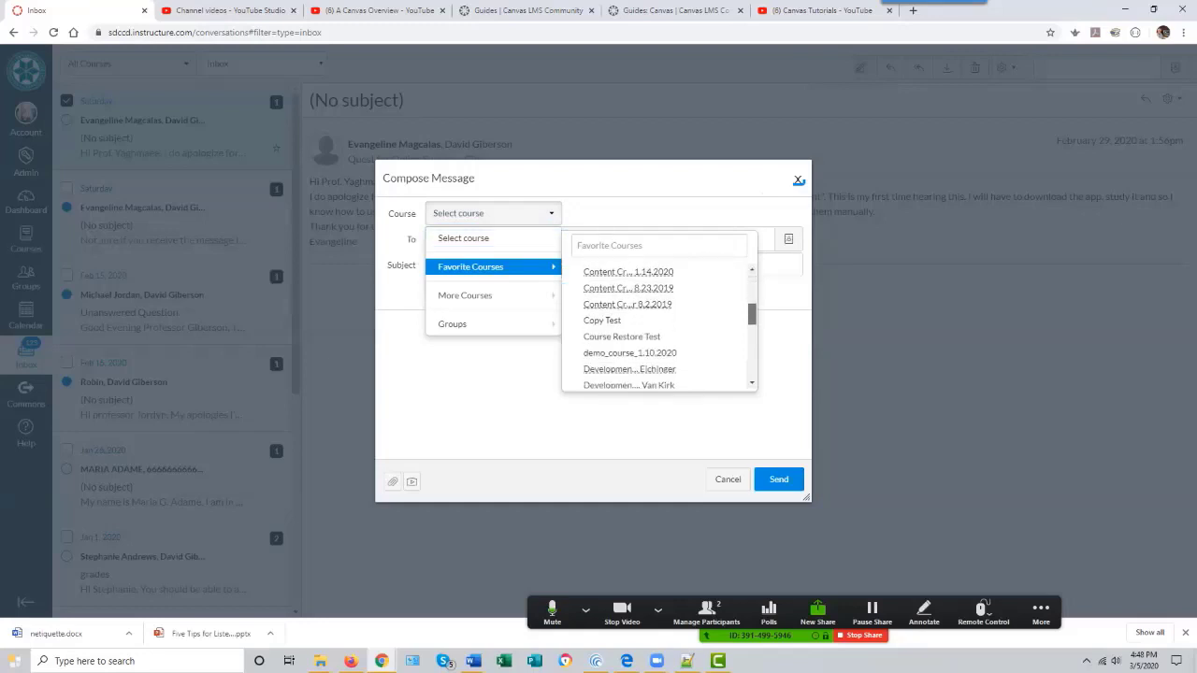
{"action": "scroll", "coordinate": [659, 328], "scroll_direction": "down", "scroll_amount": 4}
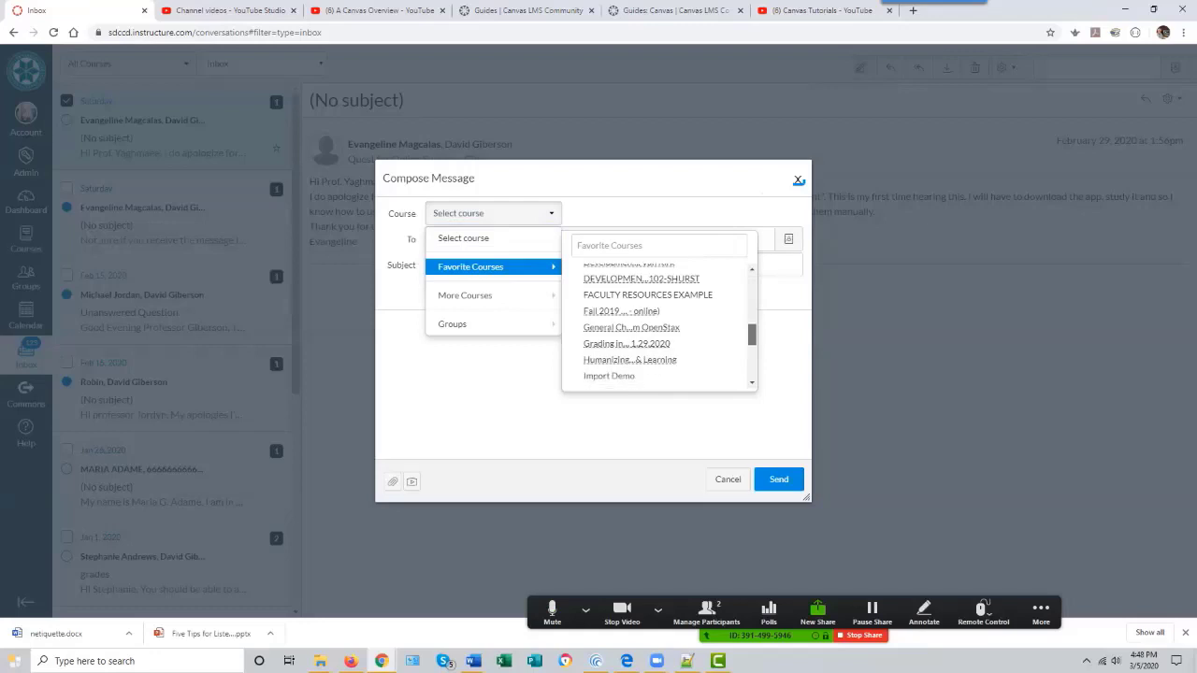
{"action": "scroll", "coordinate": [660, 352], "scroll_direction": "down", "scroll_amount": 3}
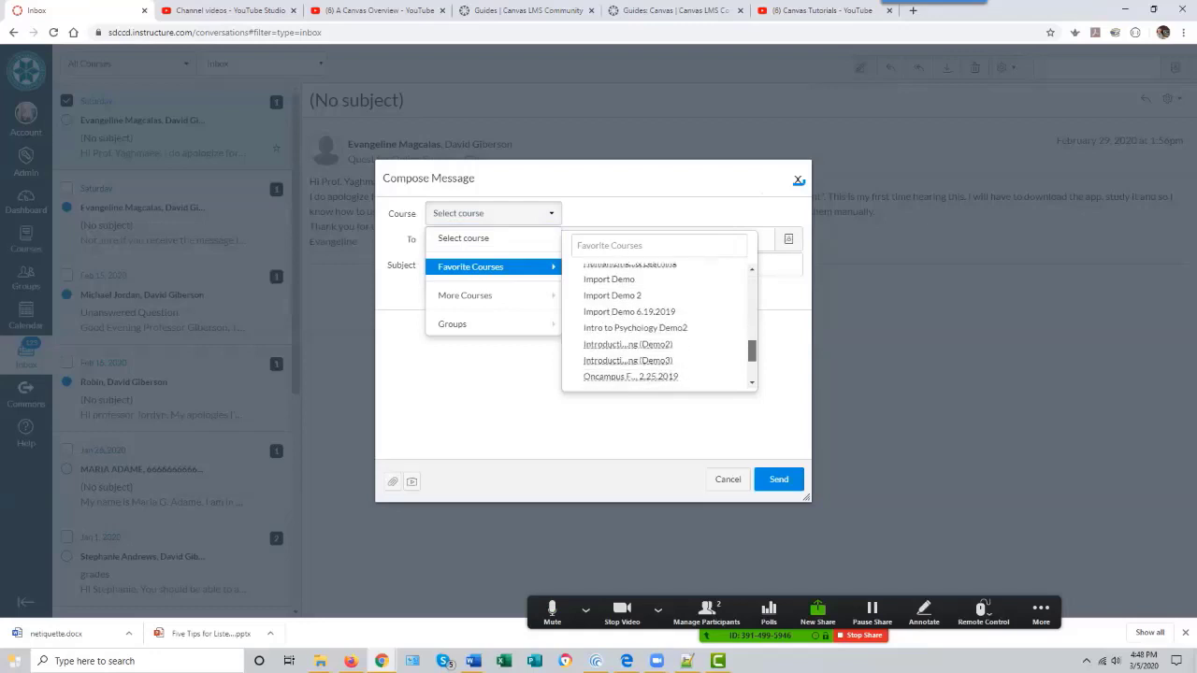
{"action": "left_click", "coordinate": [628, 337]}
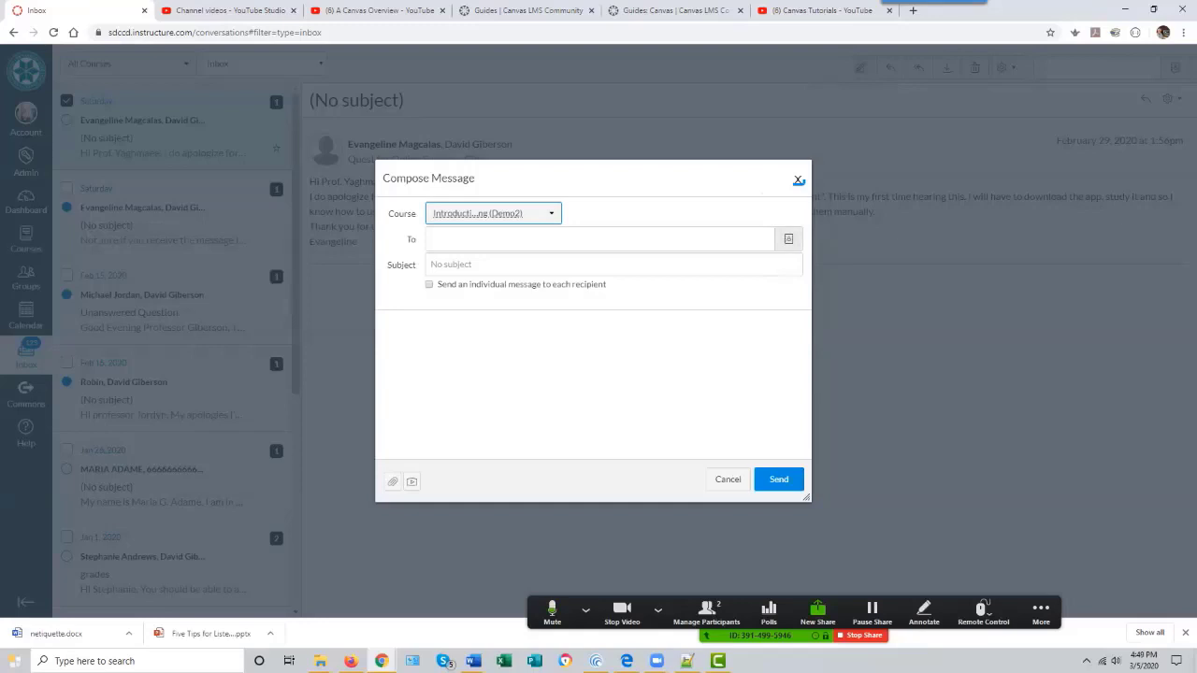
- Add test1 student and test3 student from the course's Students list as message recipients
{"action": "left_click", "coordinate": [789, 240]}
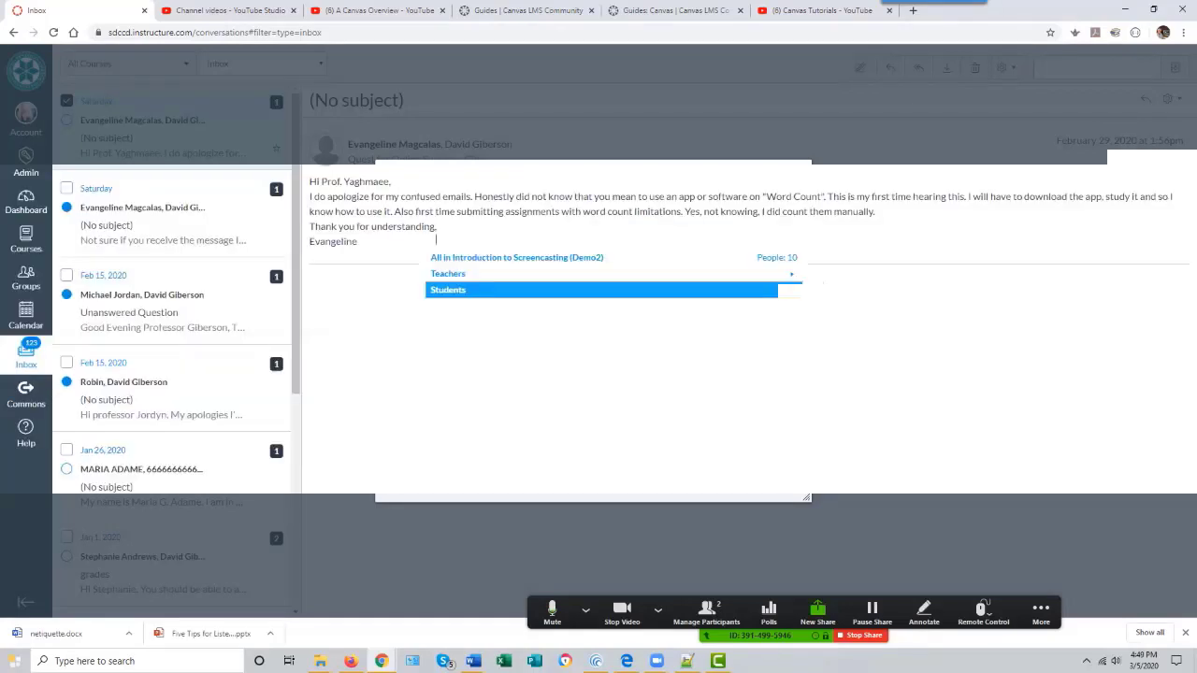
{"action": "left_click", "coordinate": [612, 290]}
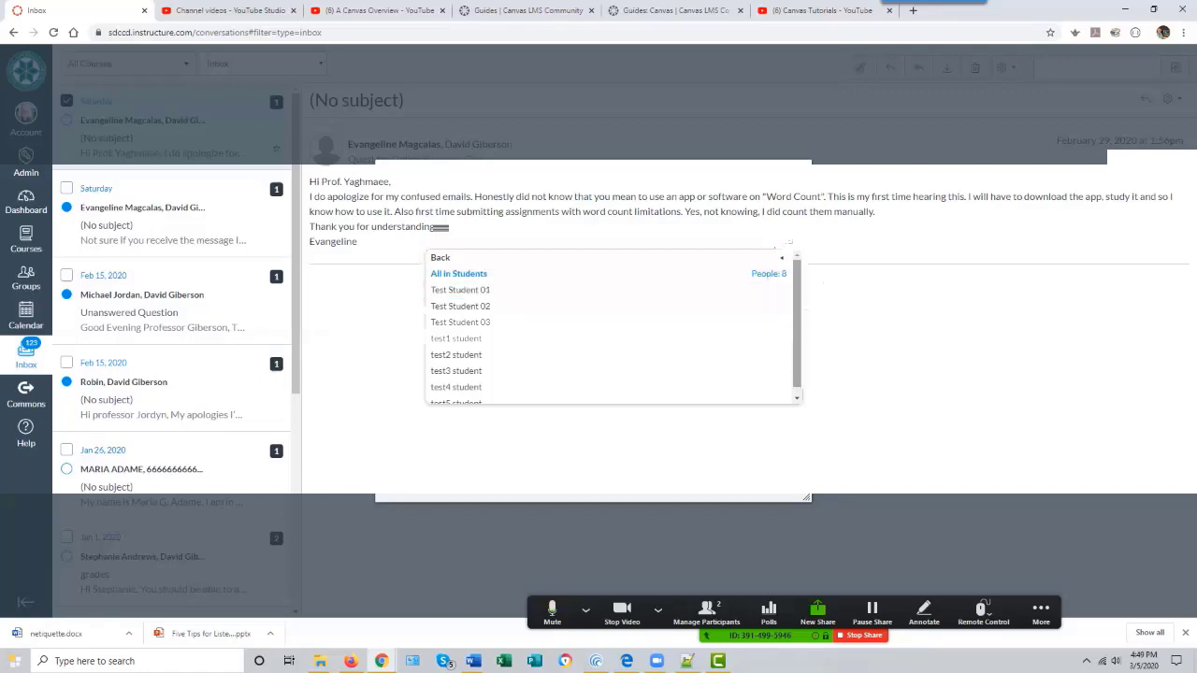
{"action": "key", "text": "Down"}
{"action": "key", "text": "Up"}
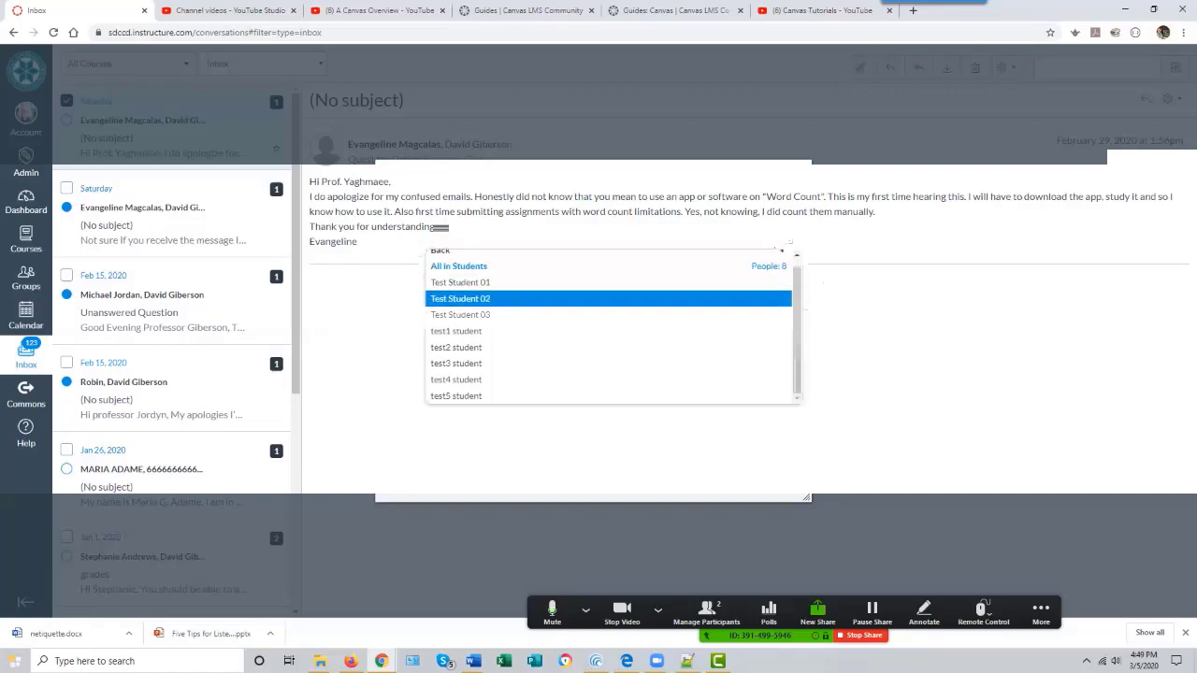
{"action": "key", "text": "Up"}
{"action": "key", "text": "Down"}
{"action": "key", "text": "Down"}
{"action": "key", "text": "Down"}
{"action": "key", "text": "Down"}
{"action": "key", "text": "Down"}
{"action": "key", "text": "Up"}
{"action": "key", "text": "Up"}
{"action": "key", "text": "Return"}
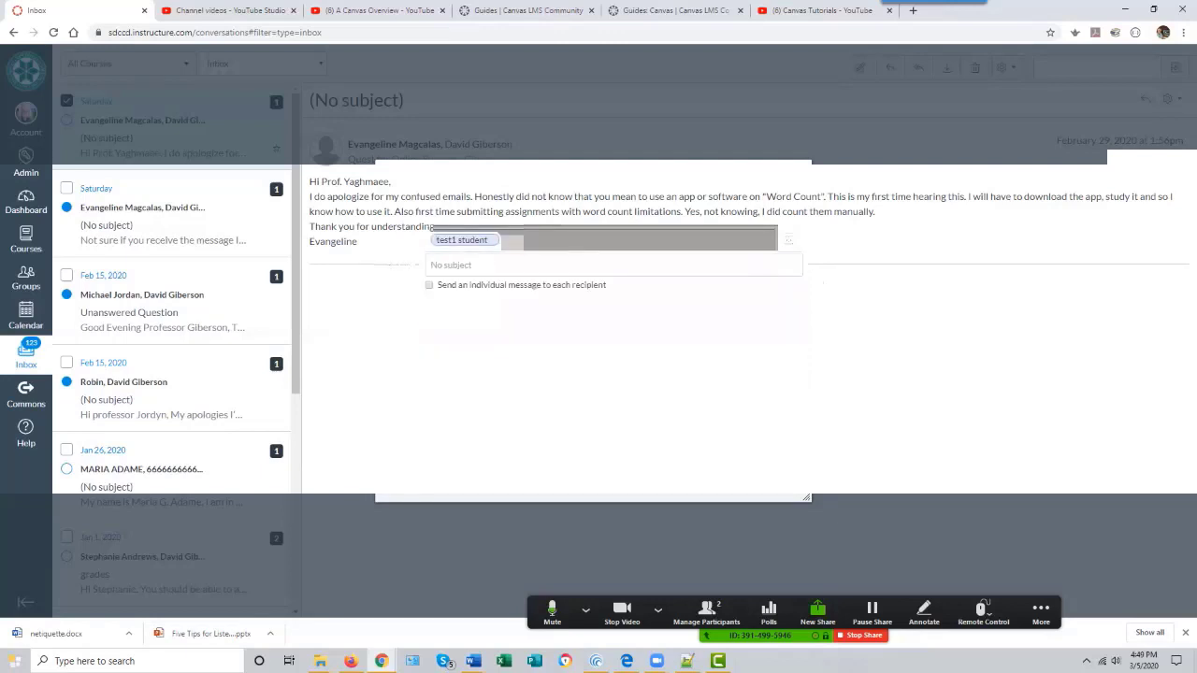
{"action": "key", "text": "Down"}
{"action": "key", "text": "Down"}
{"action": "key", "text": "Down"}
{"action": "key", "text": "Down"}
{"action": "key", "text": "Up"}
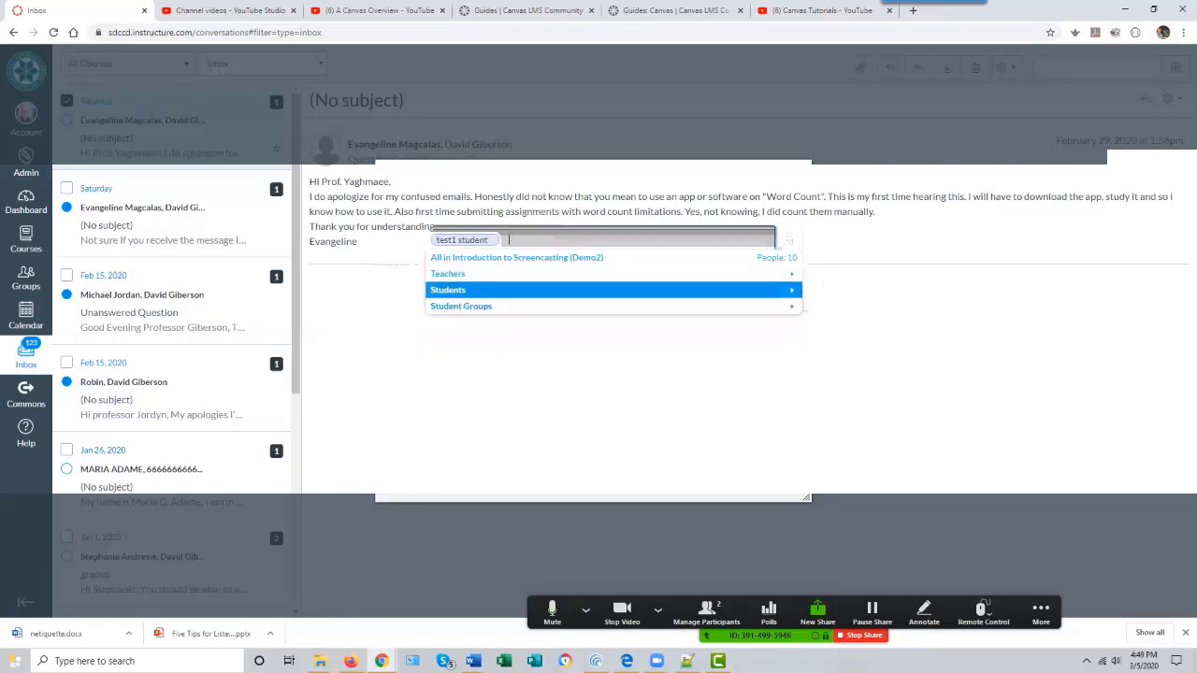
{"action": "key", "text": "Right"}
{"action": "key", "text": "Down"}
{"action": "key", "text": "Down"}
{"action": "key", "text": "Down"}
{"action": "key", "text": "Down"}
{"action": "key", "text": "Down"}
{"action": "key", "text": "Down"}
{"action": "key", "text": "Return"}
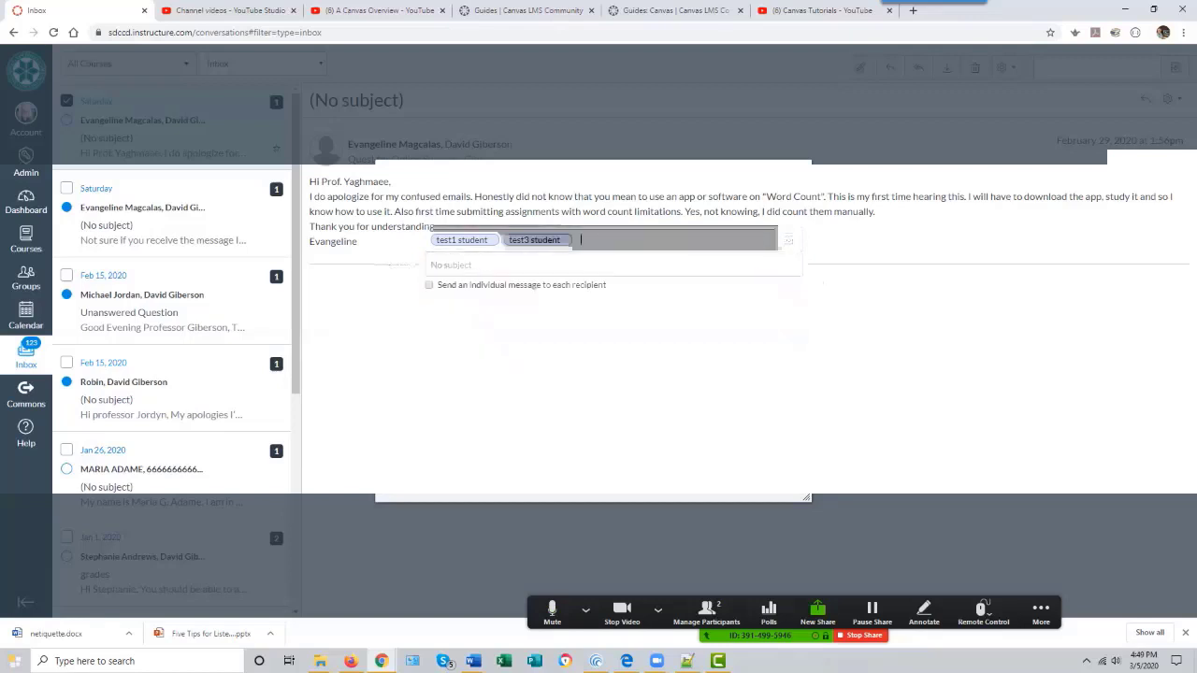
- Enter 'test message' as both subject and body, choosing to send an individual message to each recipient
{"action": "key", "text": "Tab"}
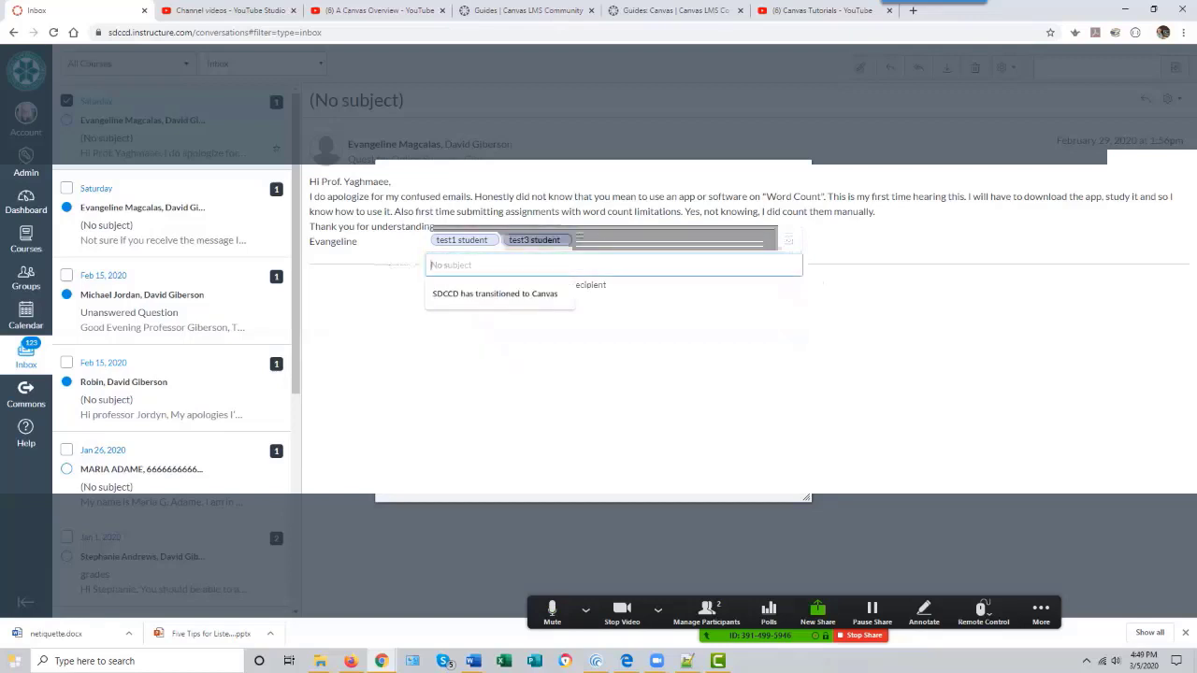
{"action": "type", "text": "test messa"}
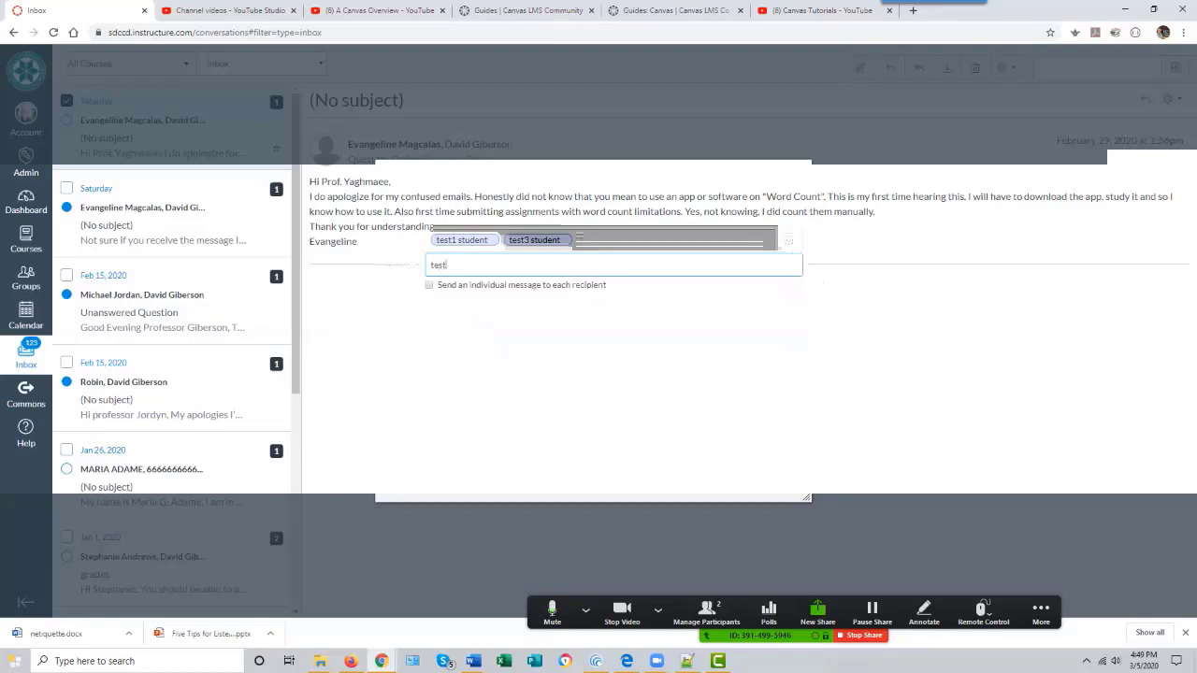
{"action": "type", "text": "ges"}
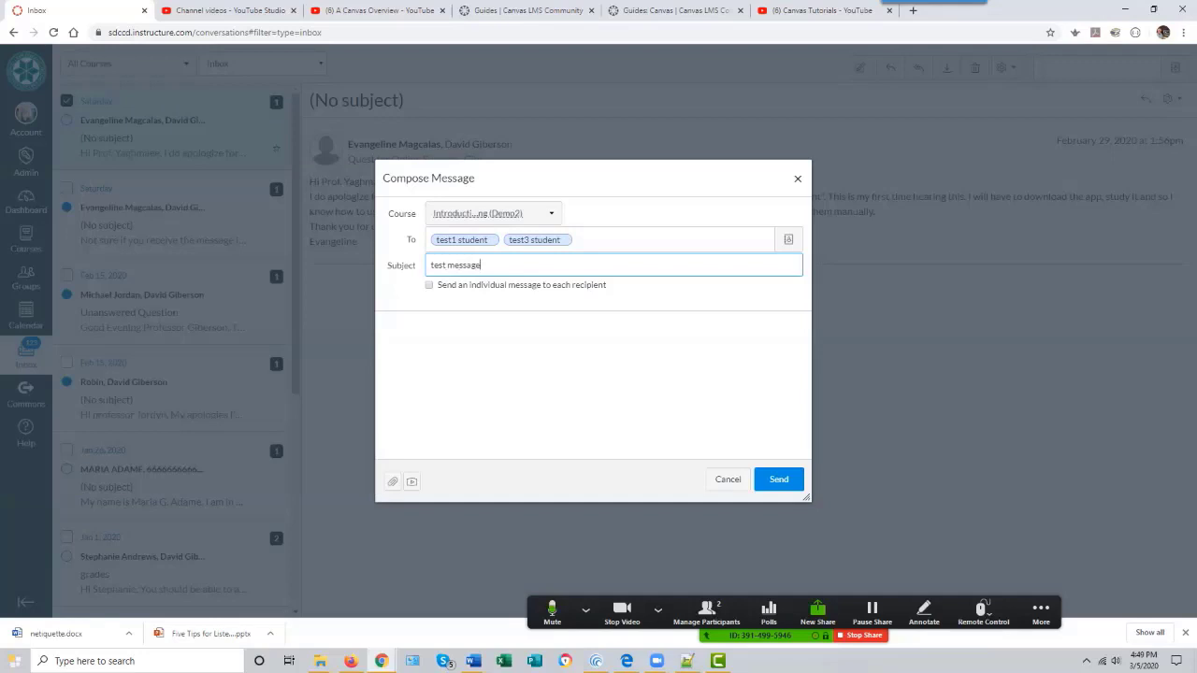
{"action": "left_click", "coordinate": [428, 284]}
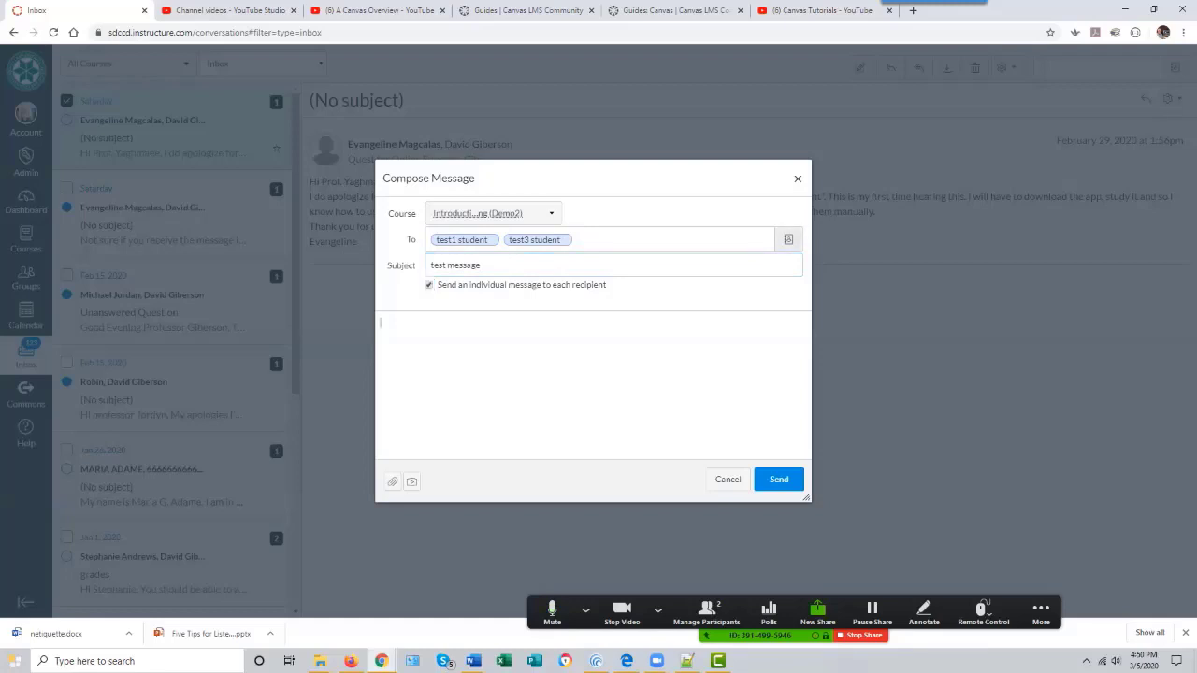
{"action": "type", "text": "test message."}
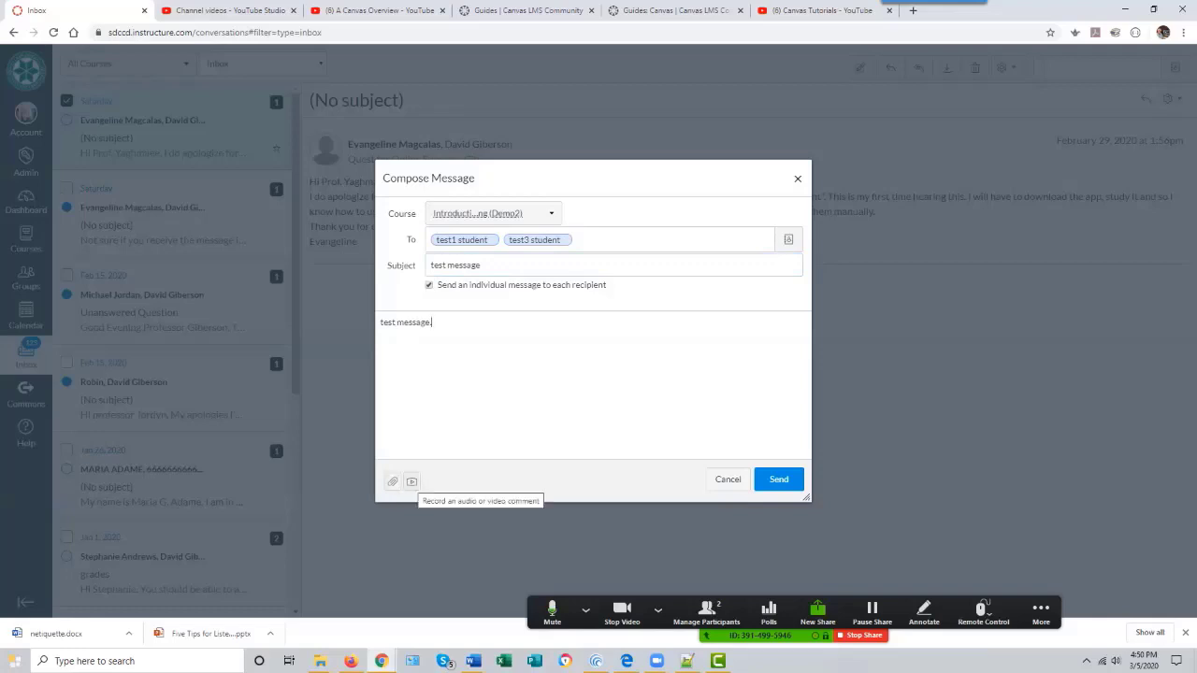
- Preview the IPEVO Point 2 View webcam in the media comment recorder without recording, close it, and send the message
{"action": "left_click", "coordinate": [412, 481]}
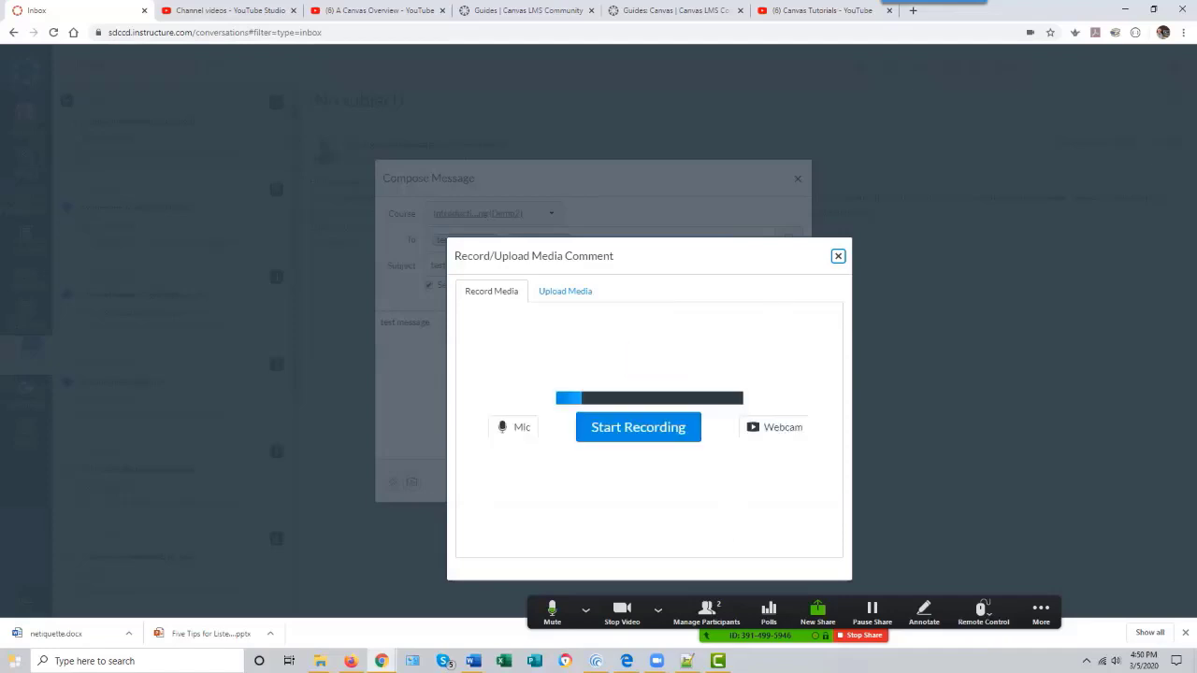
{"action": "left_click", "coordinate": [775, 427]}
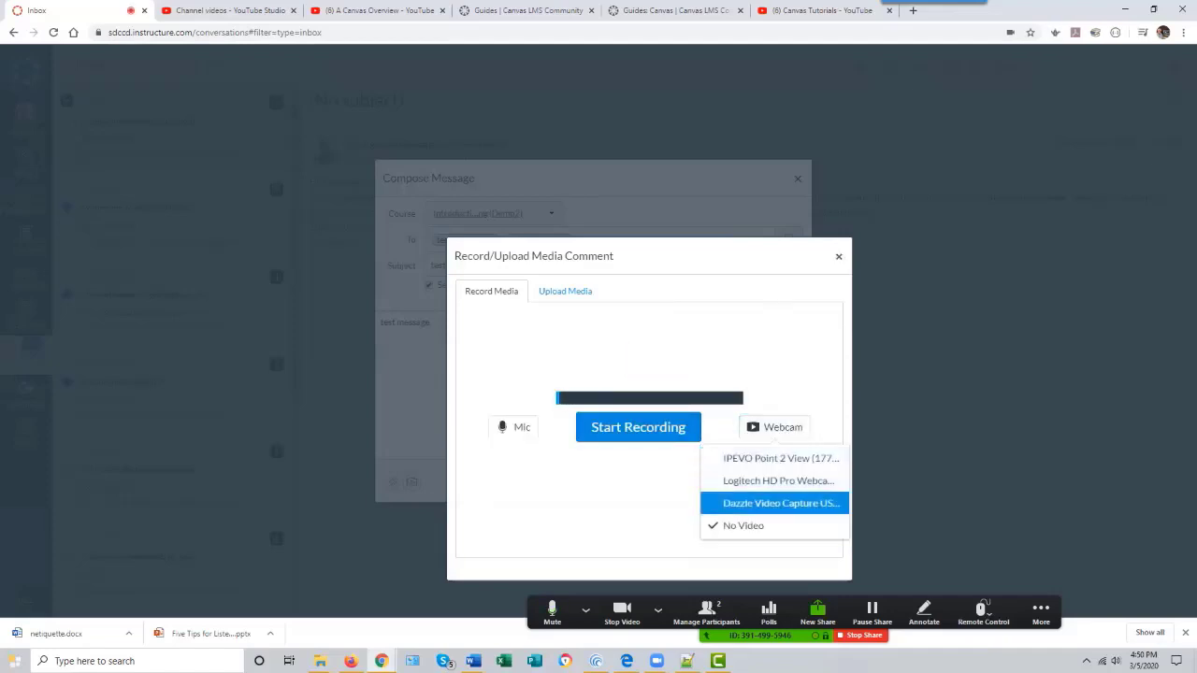
{"action": "left_click", "coordinate": [781, 459]}
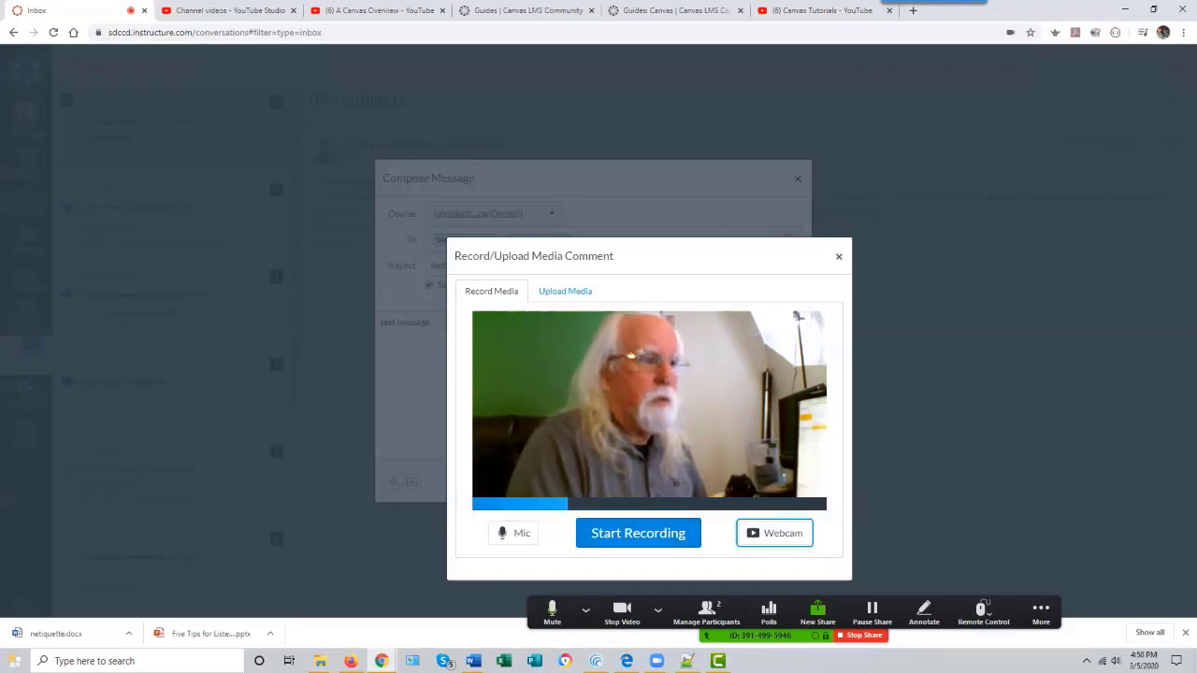
{"action": "left_click", "coordinate": [839, 256]}
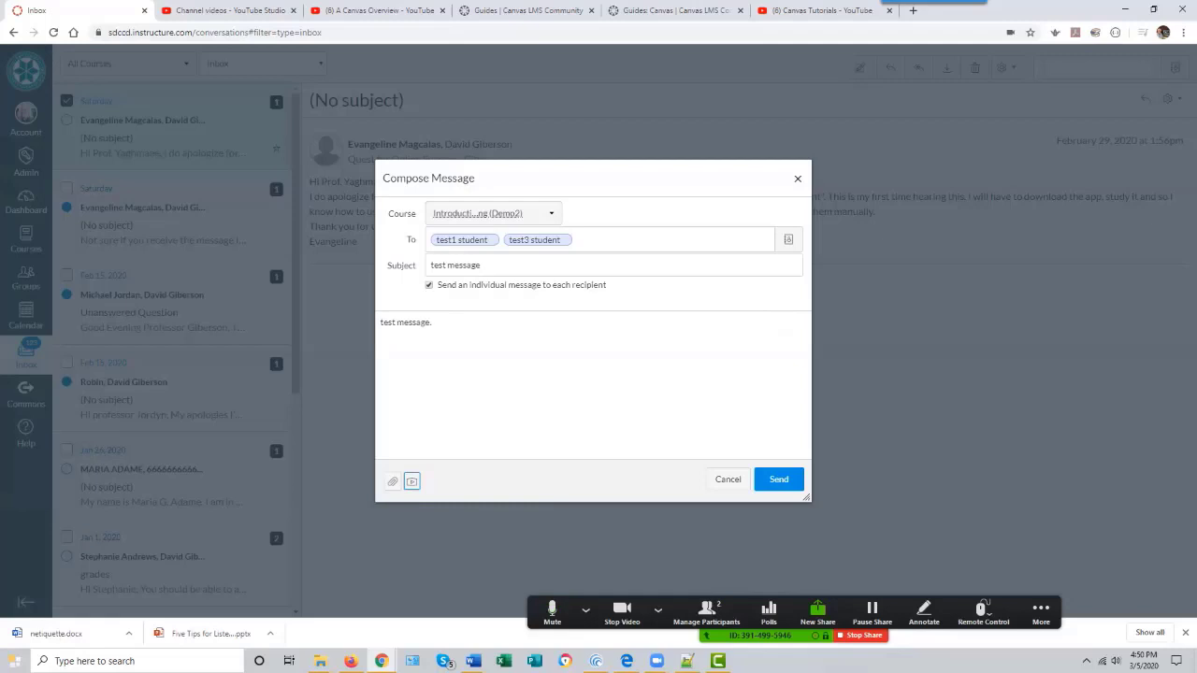
{"action": "left_click", "coordinate": [779, 479]}
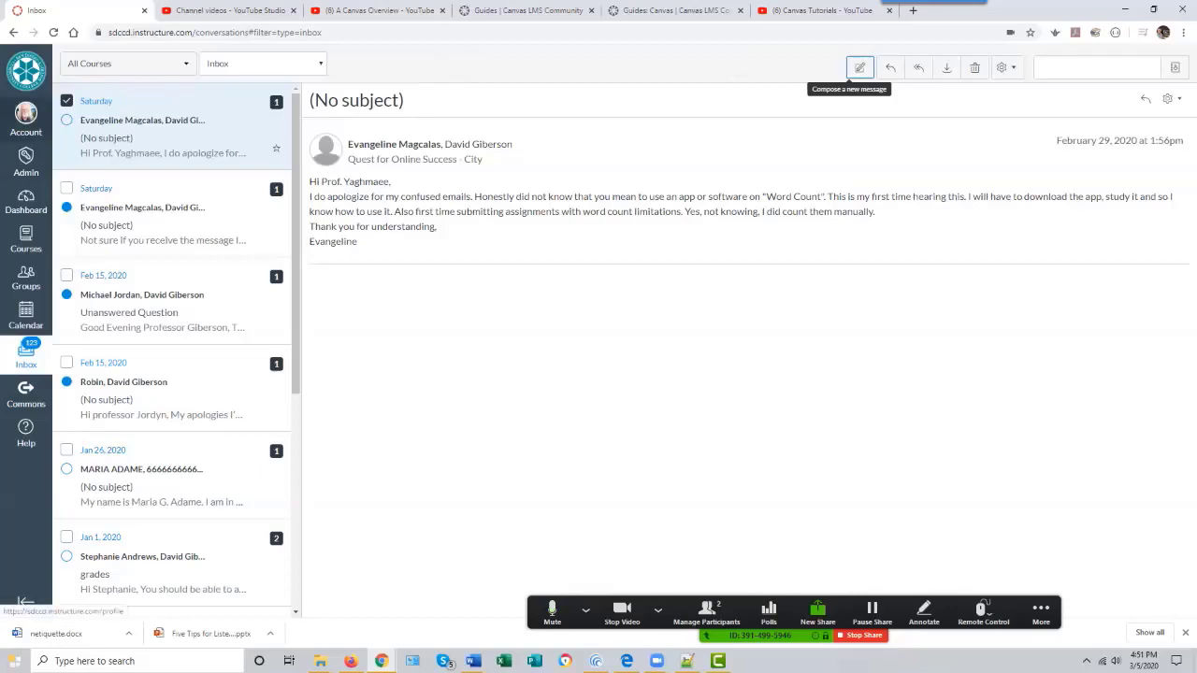
- Open the account Settings and review the contact email address options without adding one
{"action": "left_click", "coordinate": [27, 116]}
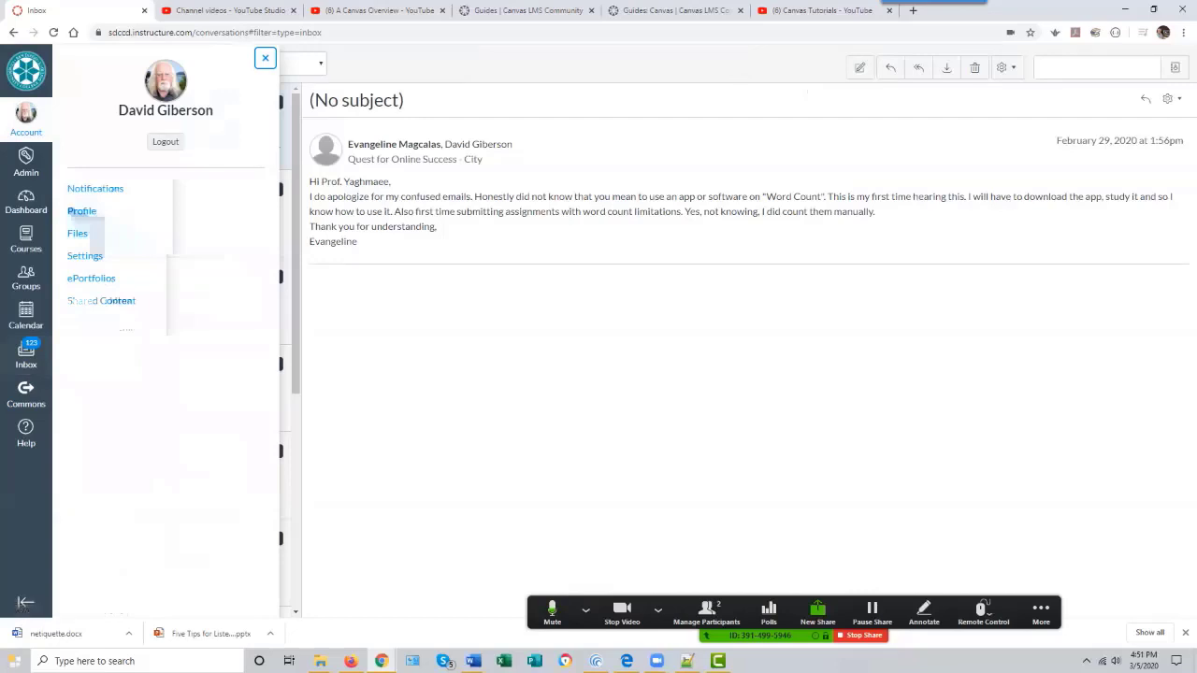
{"action": "left_click", "coordinate": [84, 255]}
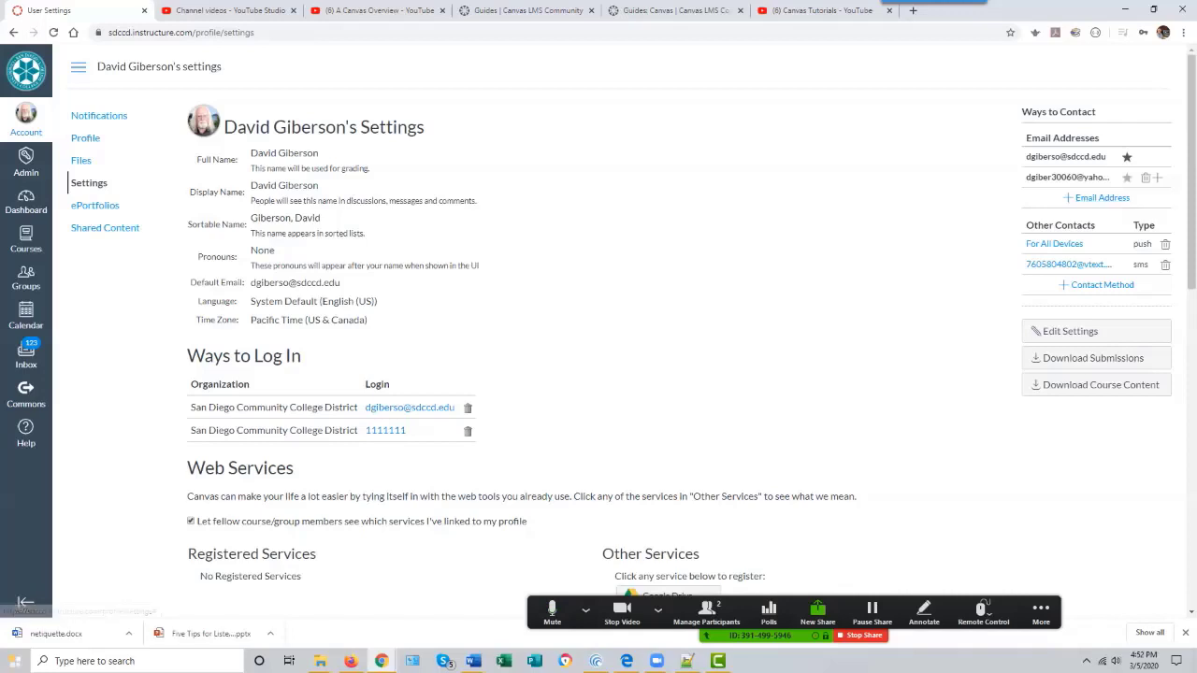
{"action": "left_click", "coordinate": [1102, 198]}
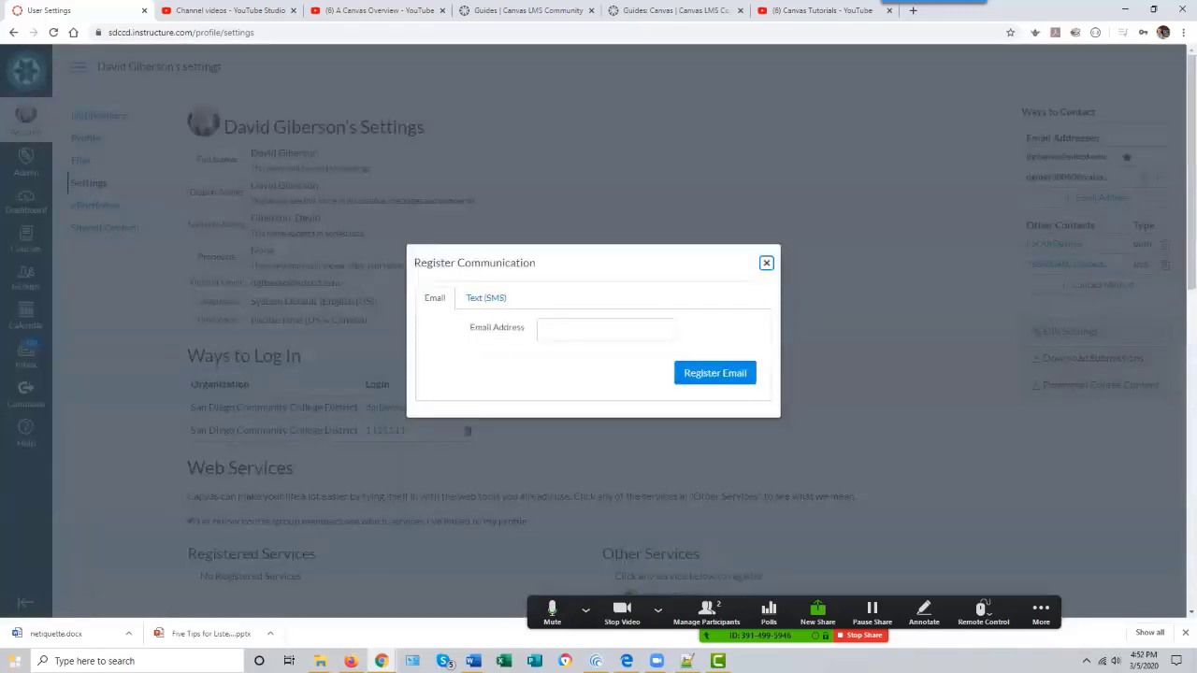
{"action": "key", "text": "Escape"}
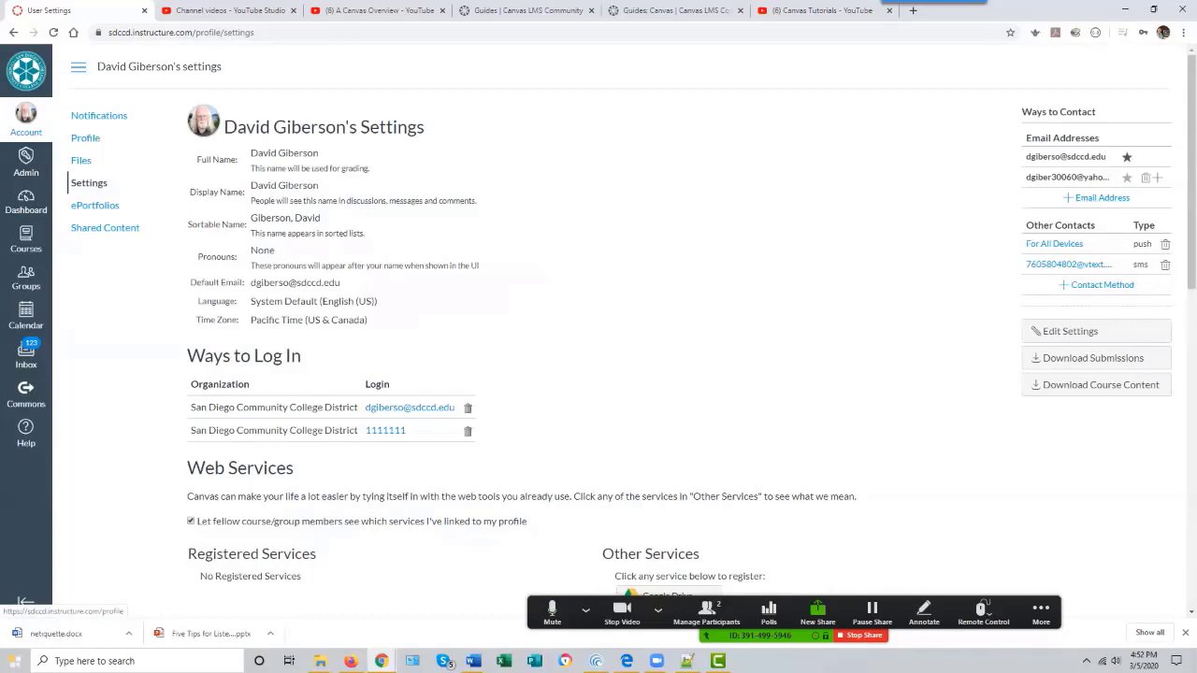
{"action": "left_click", "coordinate": [1127, 176]}
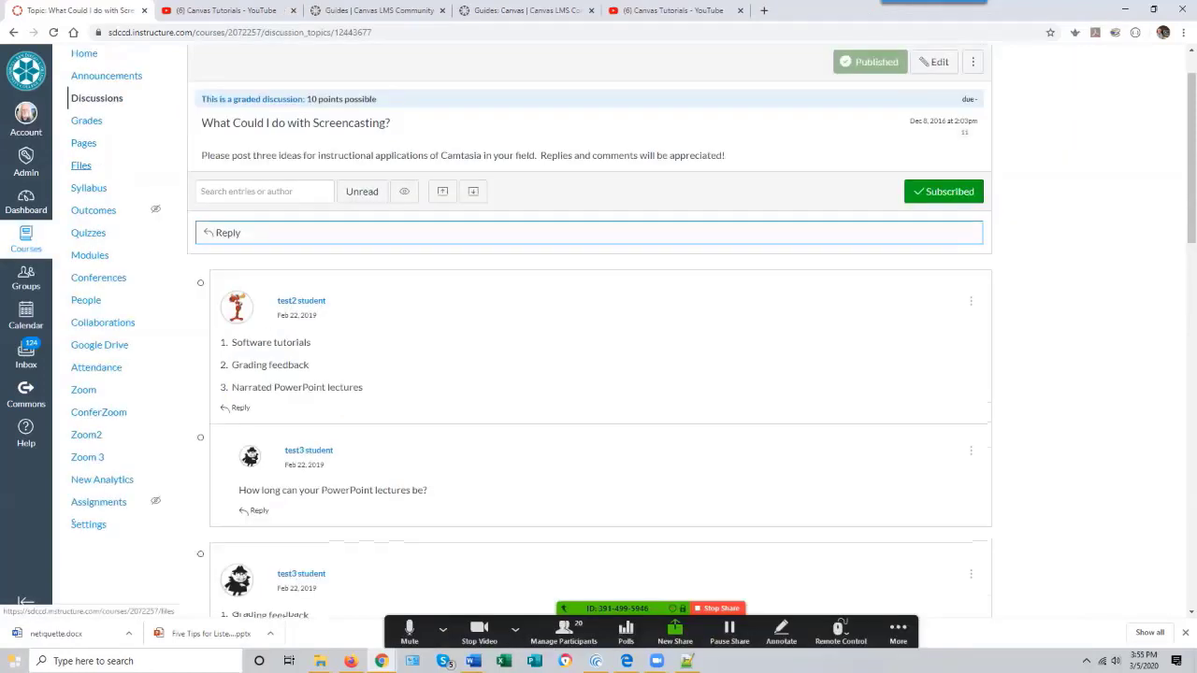
- Open the course Gradebook and scroll across its assignment and total columns
{"action": "key", "text": "Tab"}
{"action": "key", "text": "Return"}
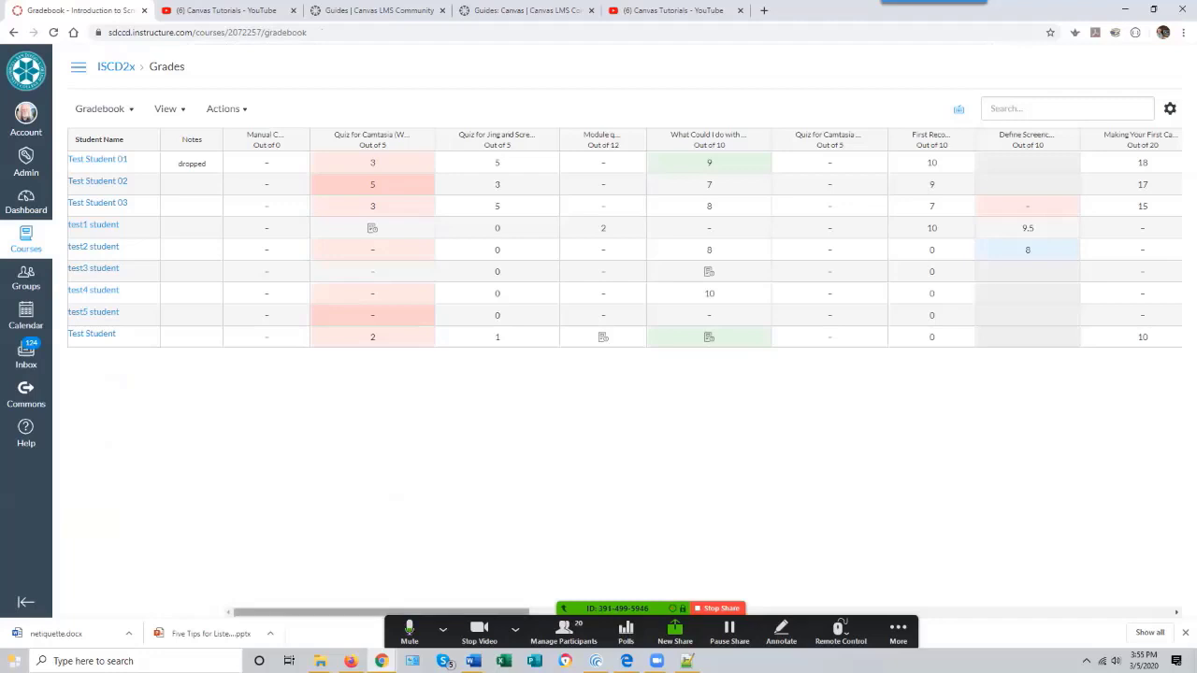
{"action": "scroll", "coordinate": [625, 242], "scroll_direction": "right", "scroll_amount": 15}
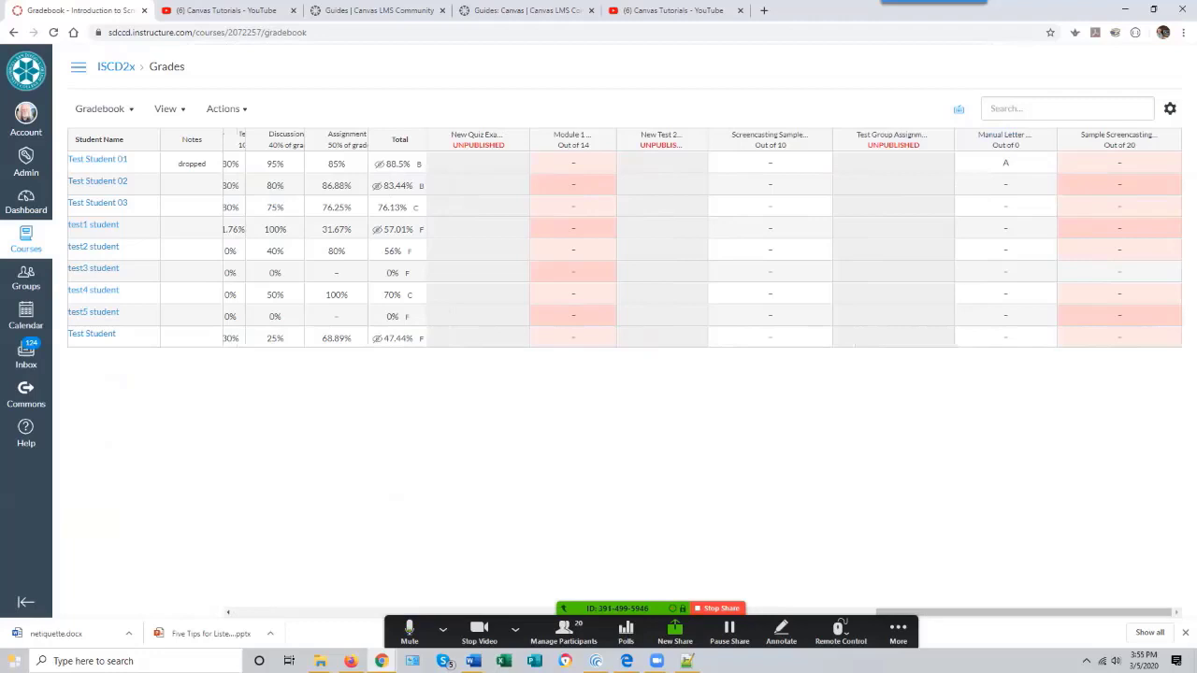
{"action": "scroll", "coordinate": [624, 242], "scroll_direction": "left", "scroll_amount": 14}
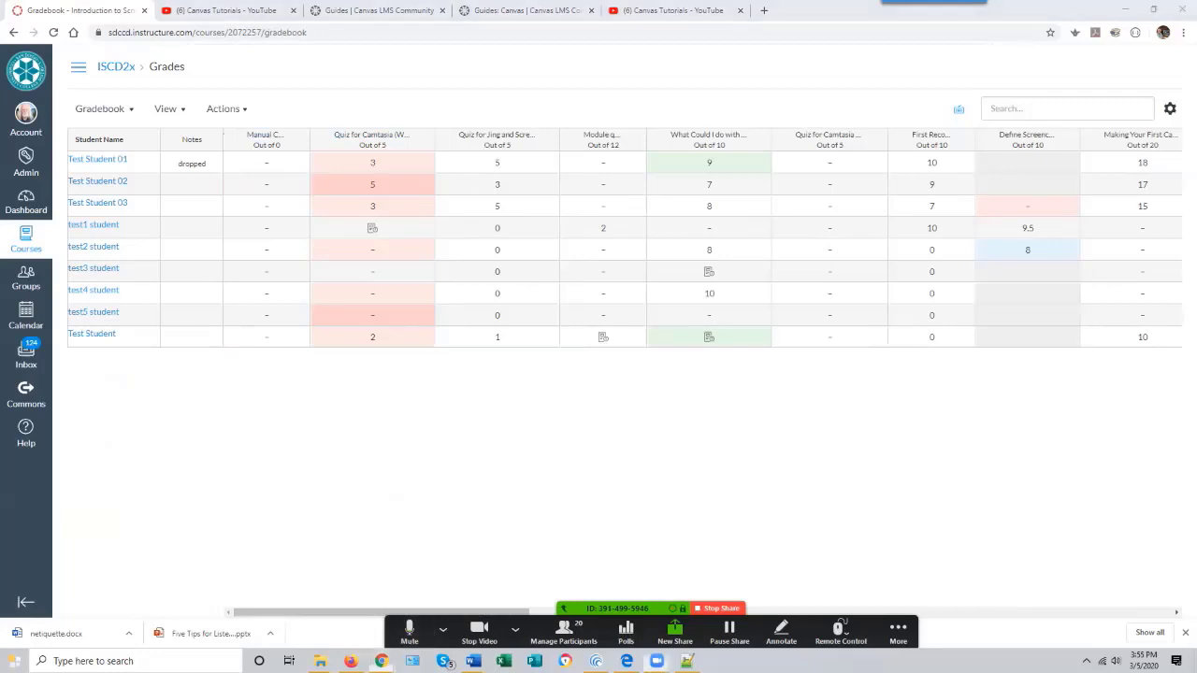
{"action": "left_click_drag", "start_coordinate": [436, 622], "coordinate": [870, 613]}
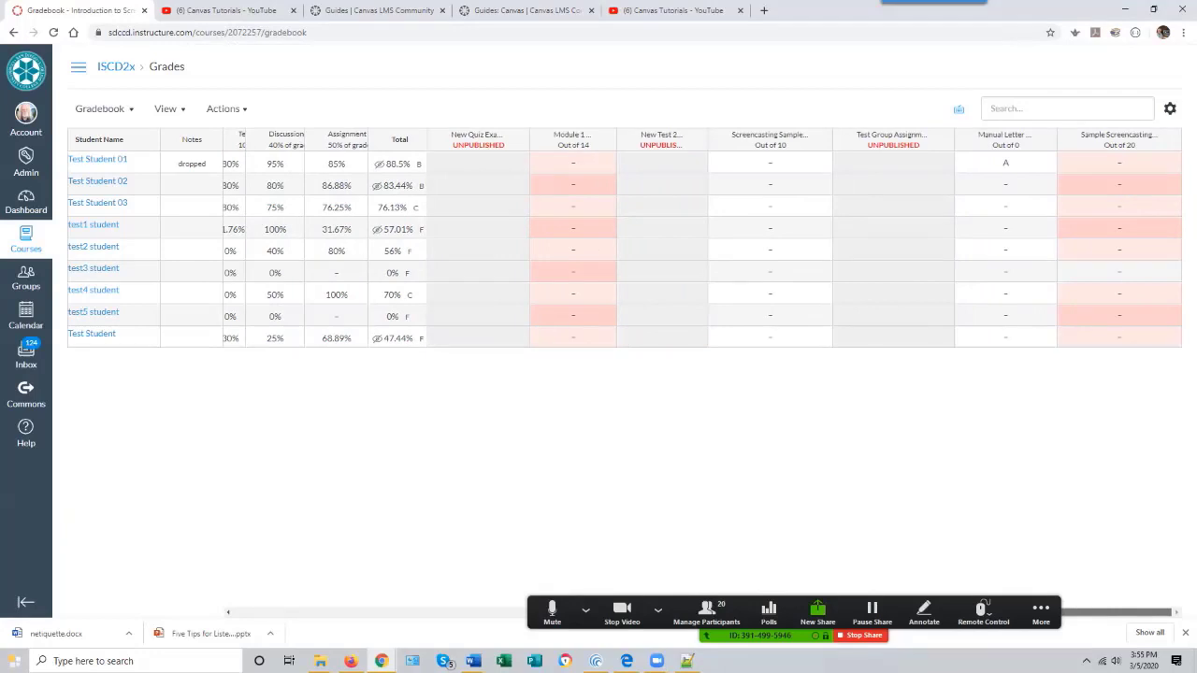
{"action": "left_click", "coordinate": [1041, 610]}
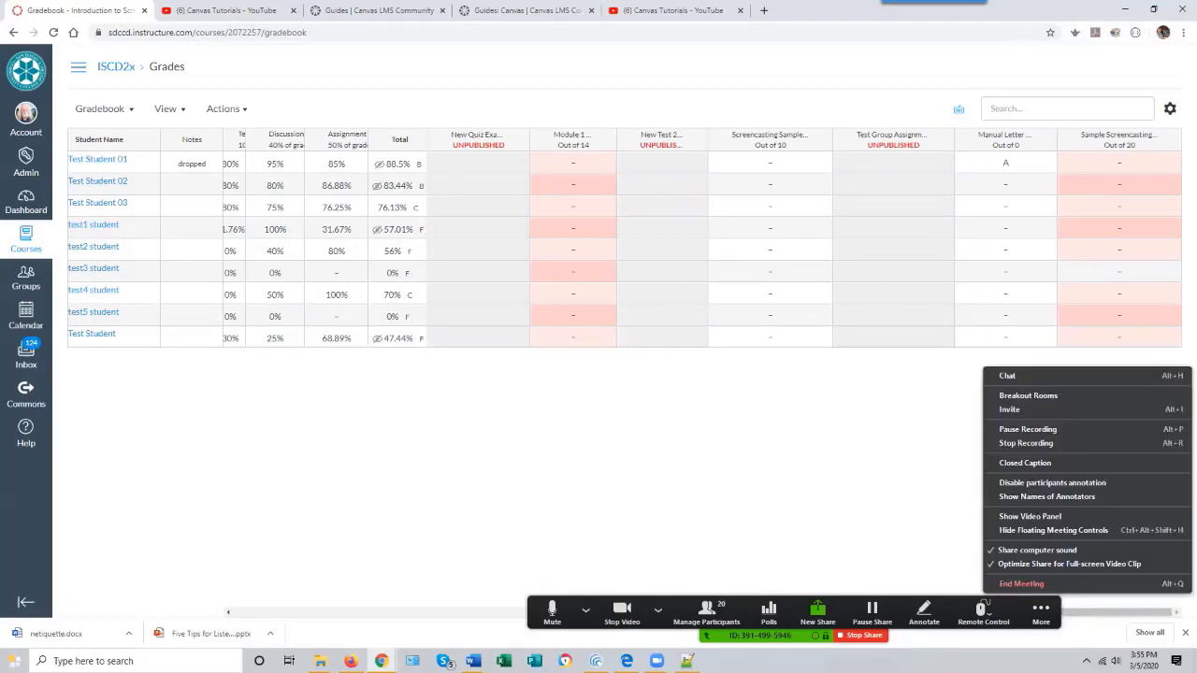
- Scroll the Gradebook back to its earlier assignment columns and expand the course navigation menu
{"action": "key", "text": "Escape"}
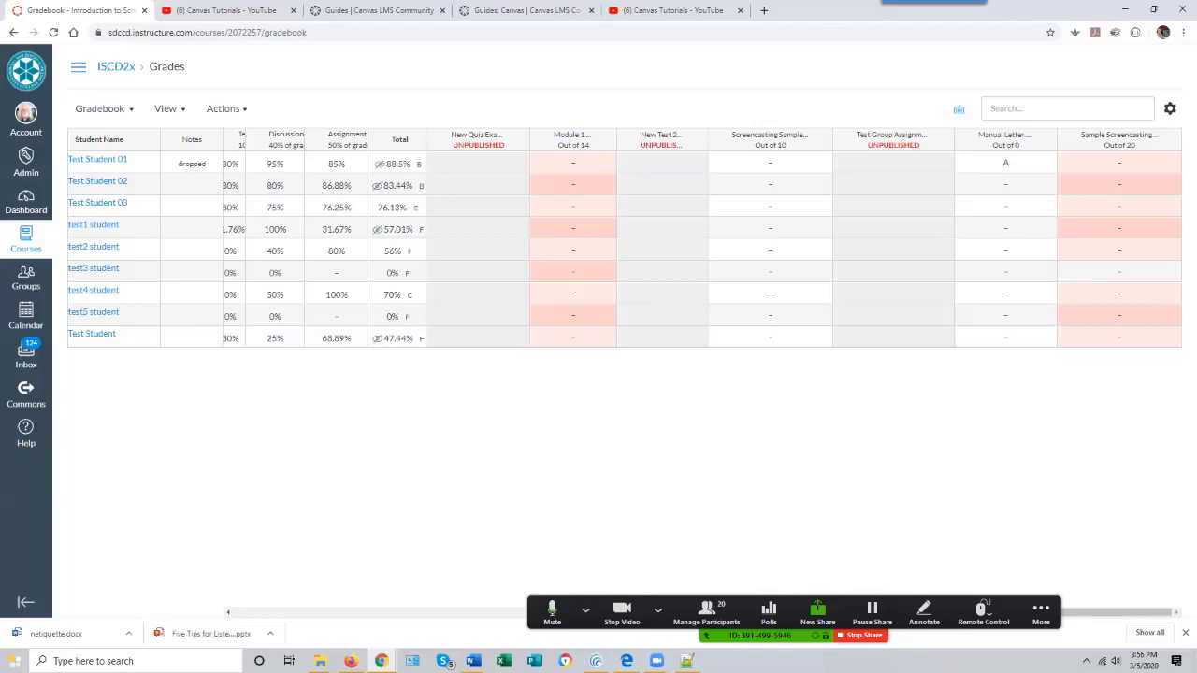
{"action": "scroll", "coordinate": [617, 247], "scroll_direction": "left", "scroll_amount": 15}
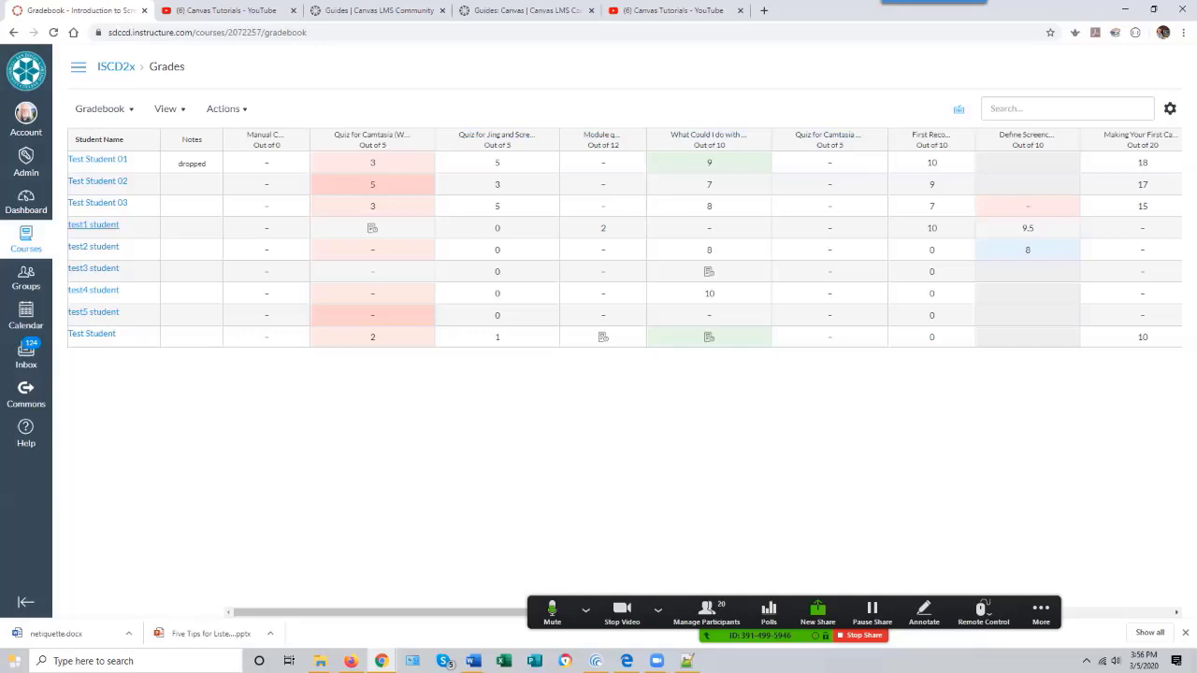
{"action": "left_click", "coordinate": [79, 68]}
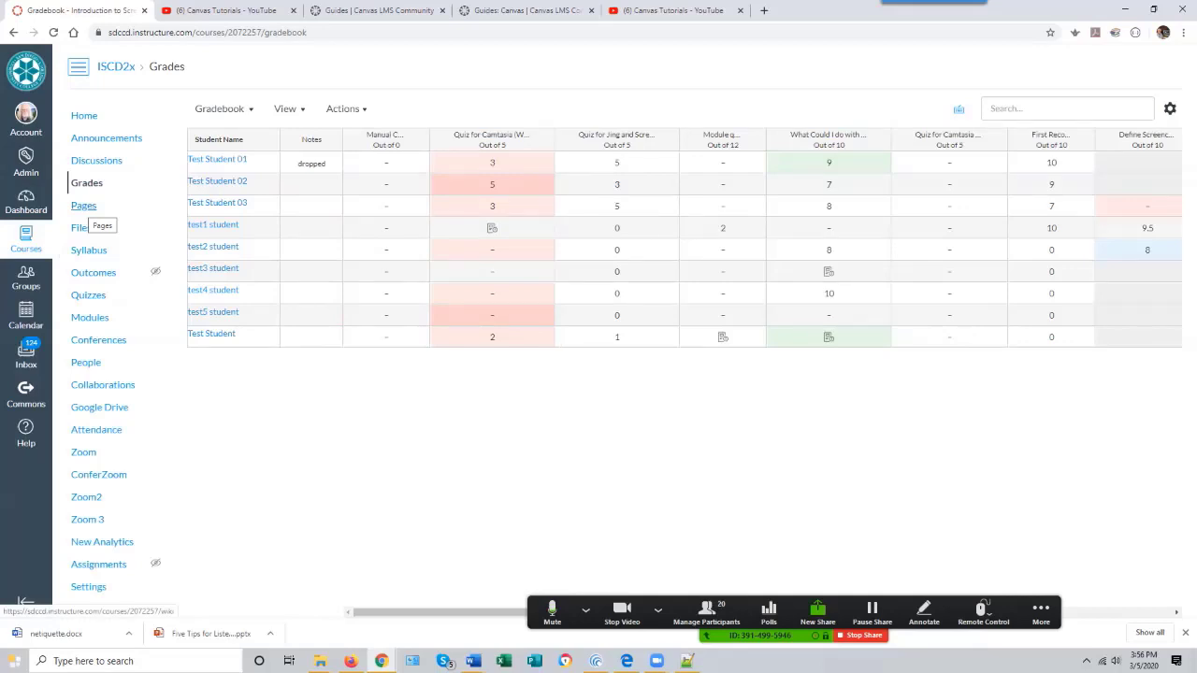
- Open Pages and view the list of all course pages
{"action": "left_click", "coordinate": [83, 205]}
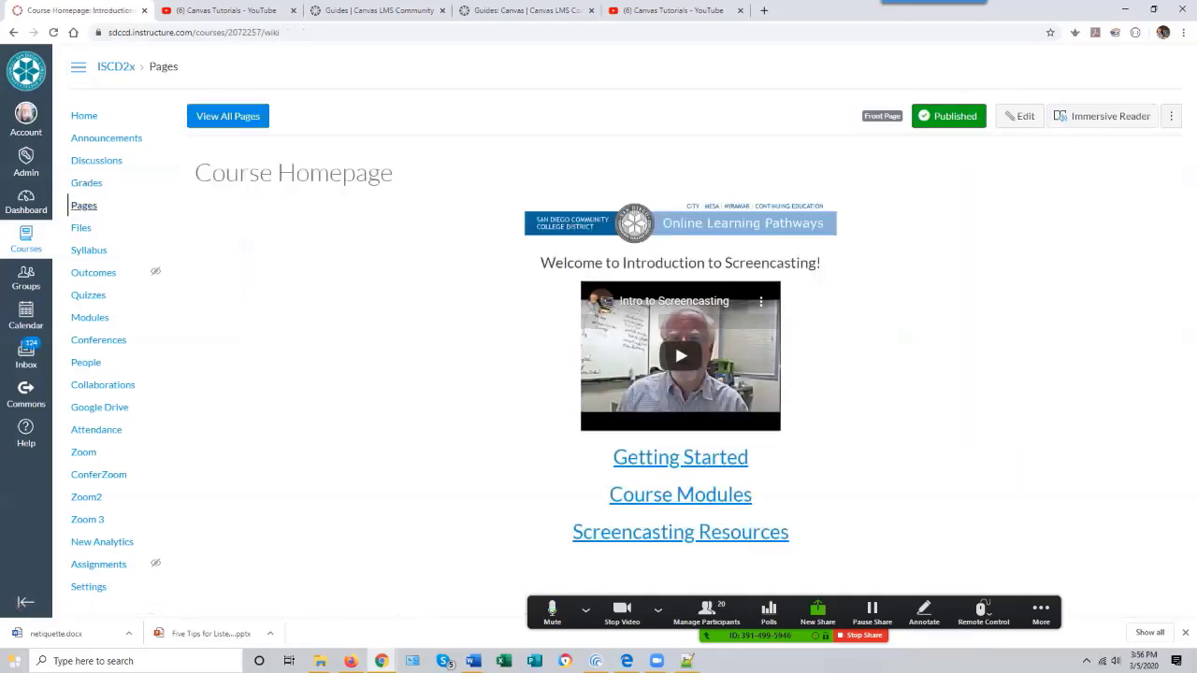
{"action": "left_click", "coordinate": [227, 116]}
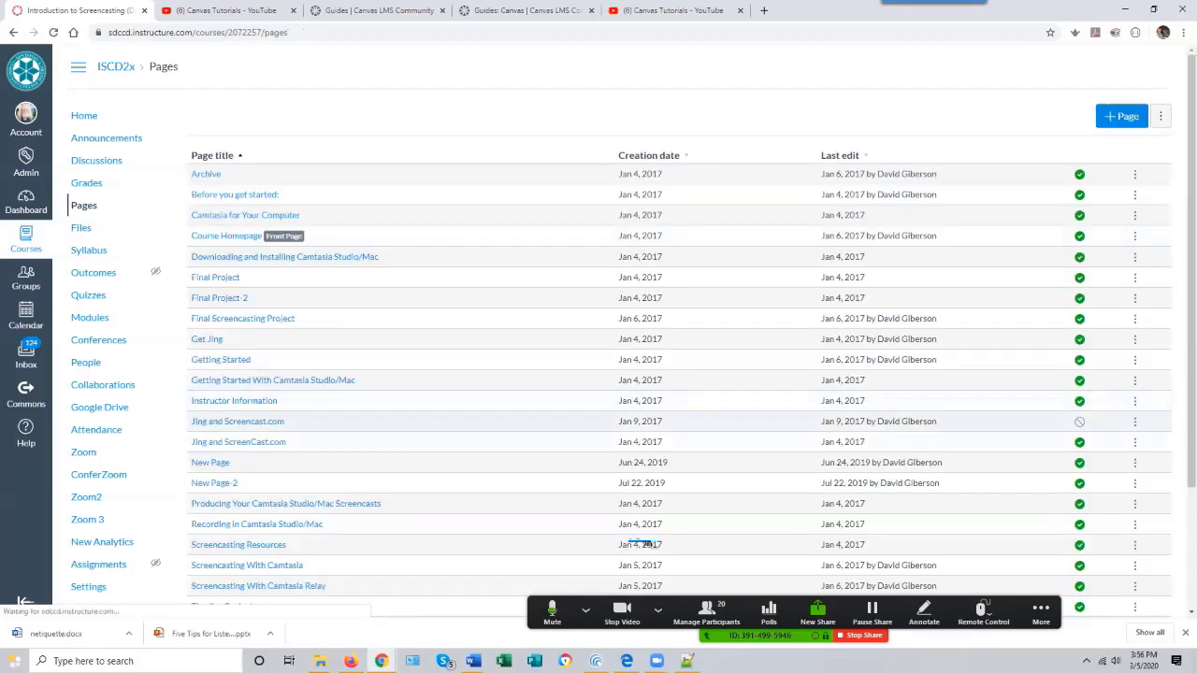
{"action": "scroll", "coordinate": [645, 544], "scroll_direction": "down", "scroll_amount": 3}
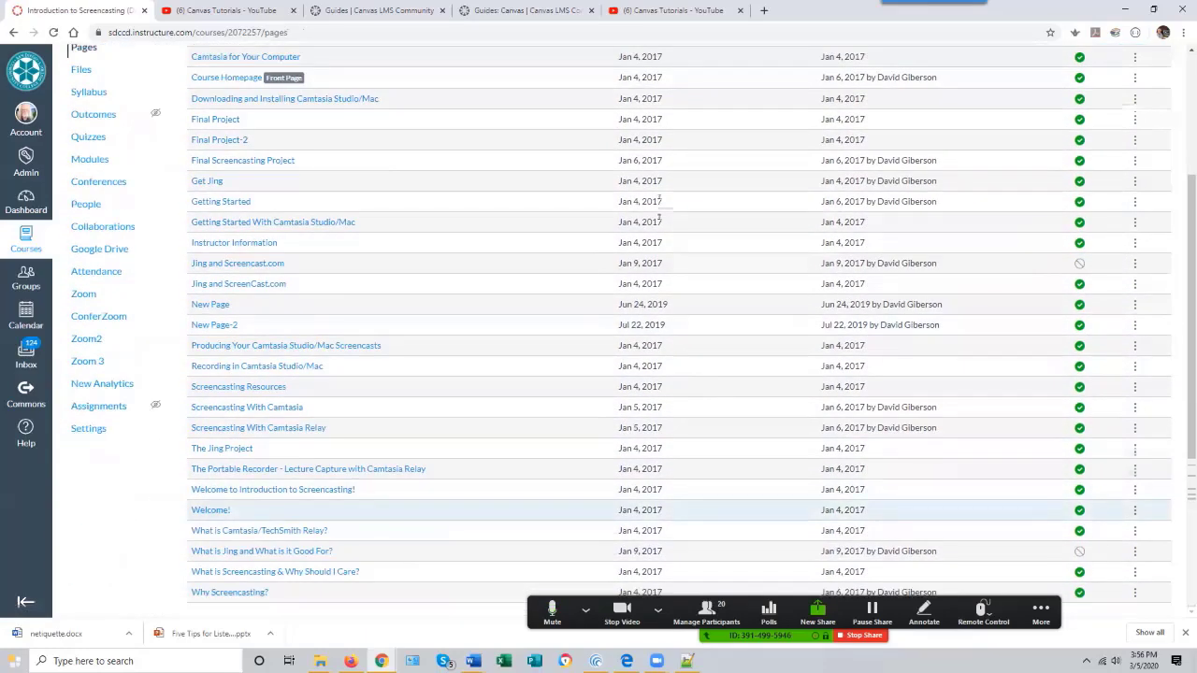
{"action": "scroll", "coordinate": [660, 198], "scroll_direction": "up", "scroll_amount": 3}
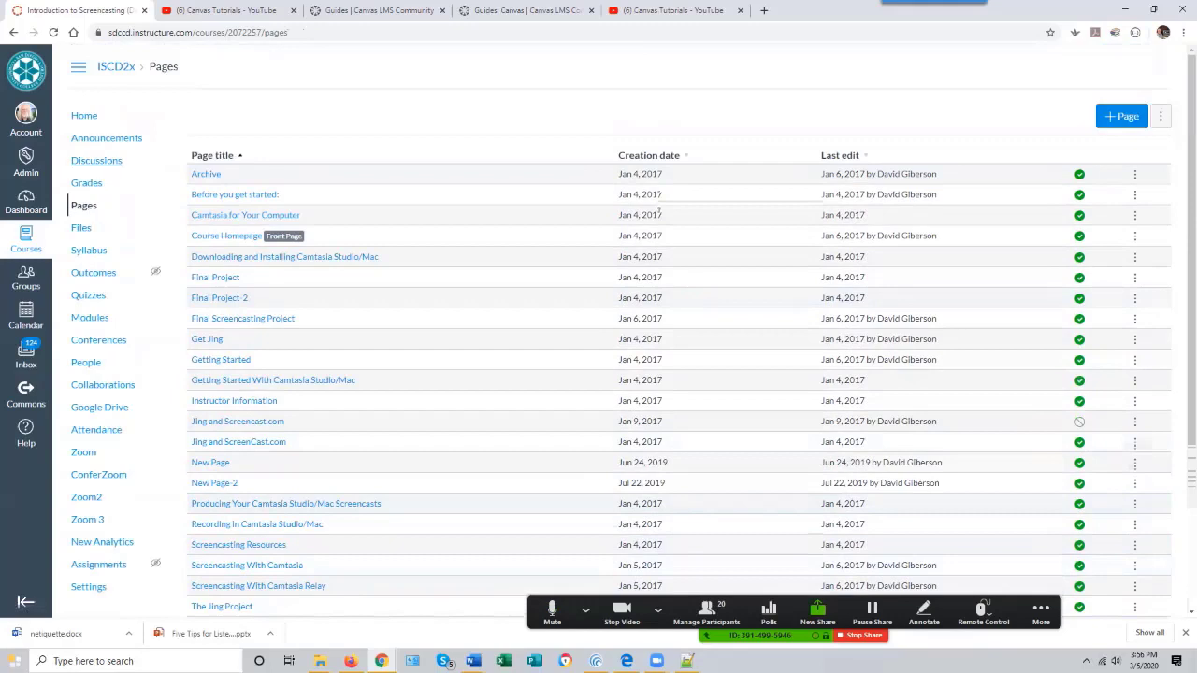
- Open Files and view the action menu options of an image file
{"action": "left_click", "coordinate": [81, 228]}
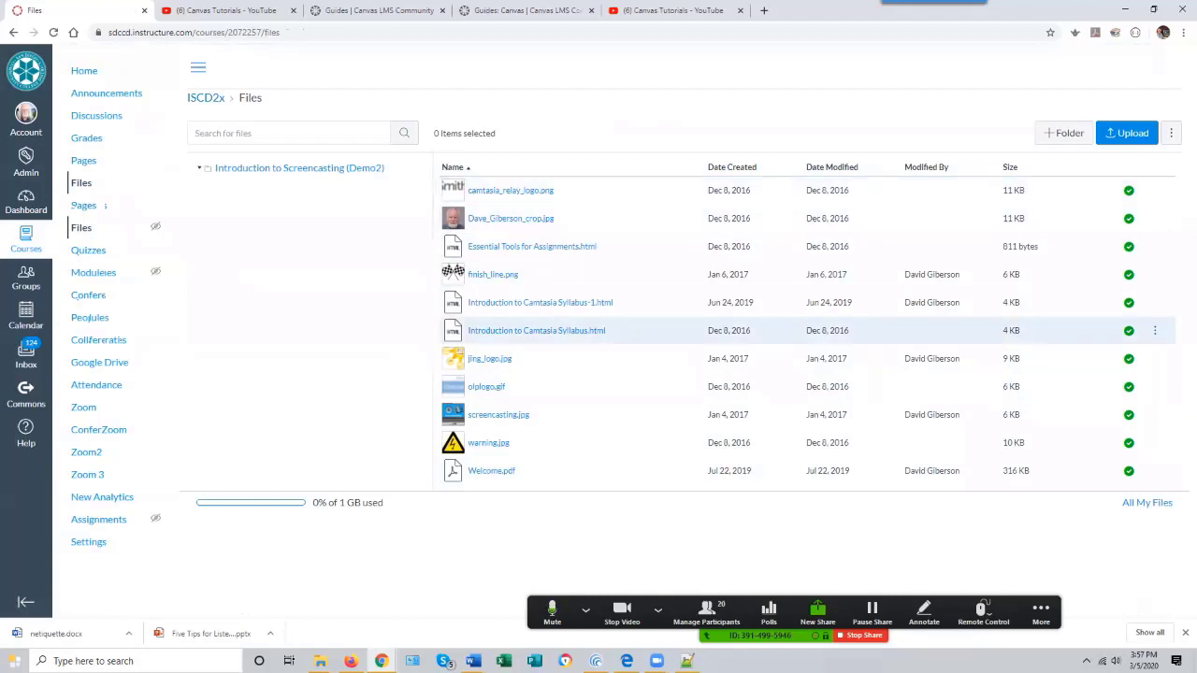
{"action": "left_click", "coordinate": [1155, 218]}
{"action": "key", "text": "Up"}
{"action": "key", "text": "Up"}
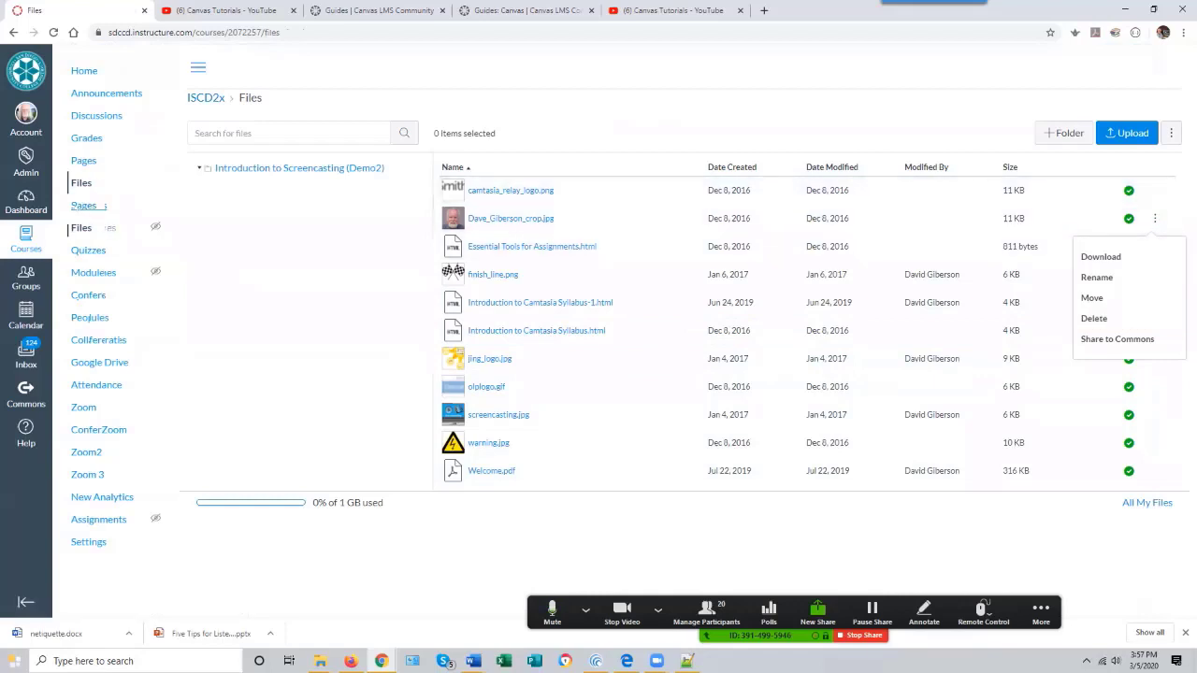
- Open the Syllabus and scroll through its text and course summary list
{"action": "left_click", "coordinate": [93, 206]}
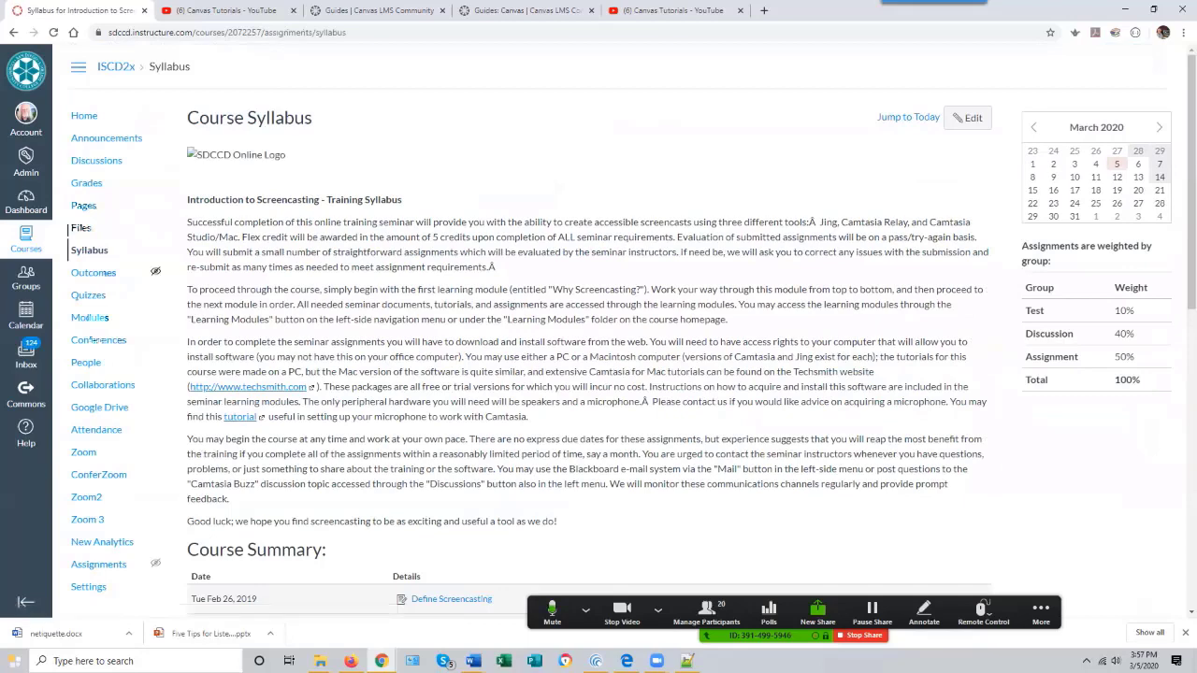
{"action": "scroll", "coordinate": [589, 374], "scroll_direction": "down", "scroll_amount": 2}
{"action": "scroll", "coordinate": [590, 374], "scroll_direction": "up", "scroll_amount": 2}
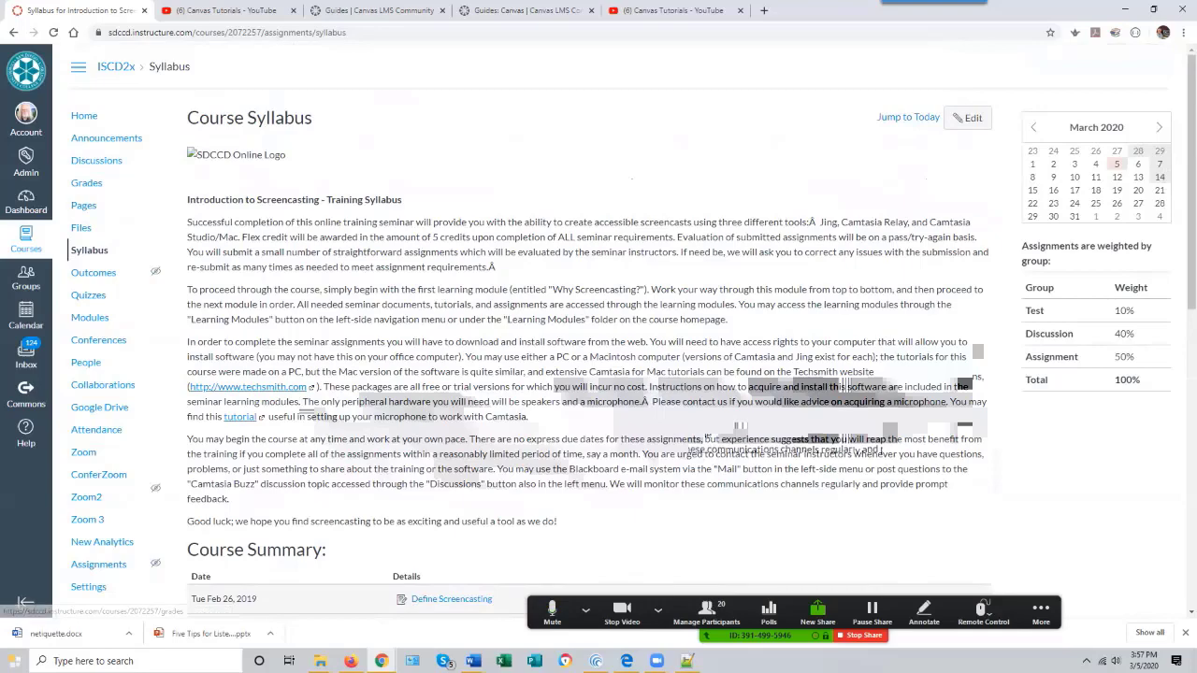
{"action": "scroll", "coordinate": [440, 436], "scroll_direction": "down", "scroll_amount": 3}
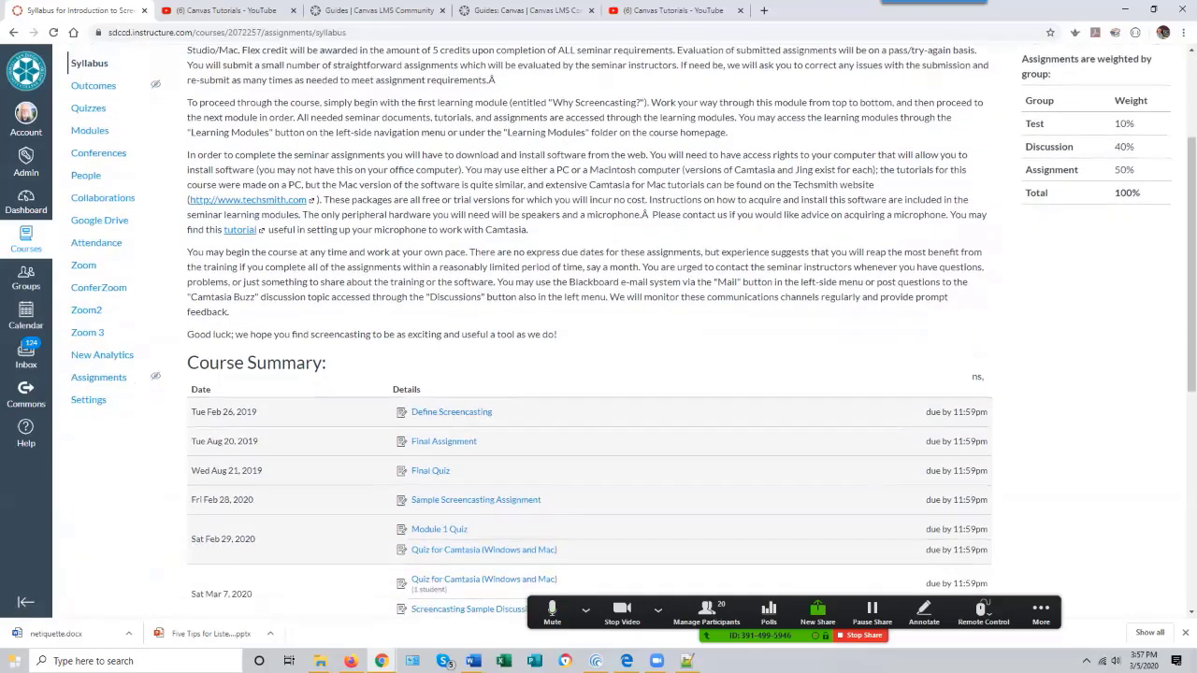
{"action": "scroll", "coordinate": [439, 436], "scroll_direction": "down", "scroll_amount": 4}
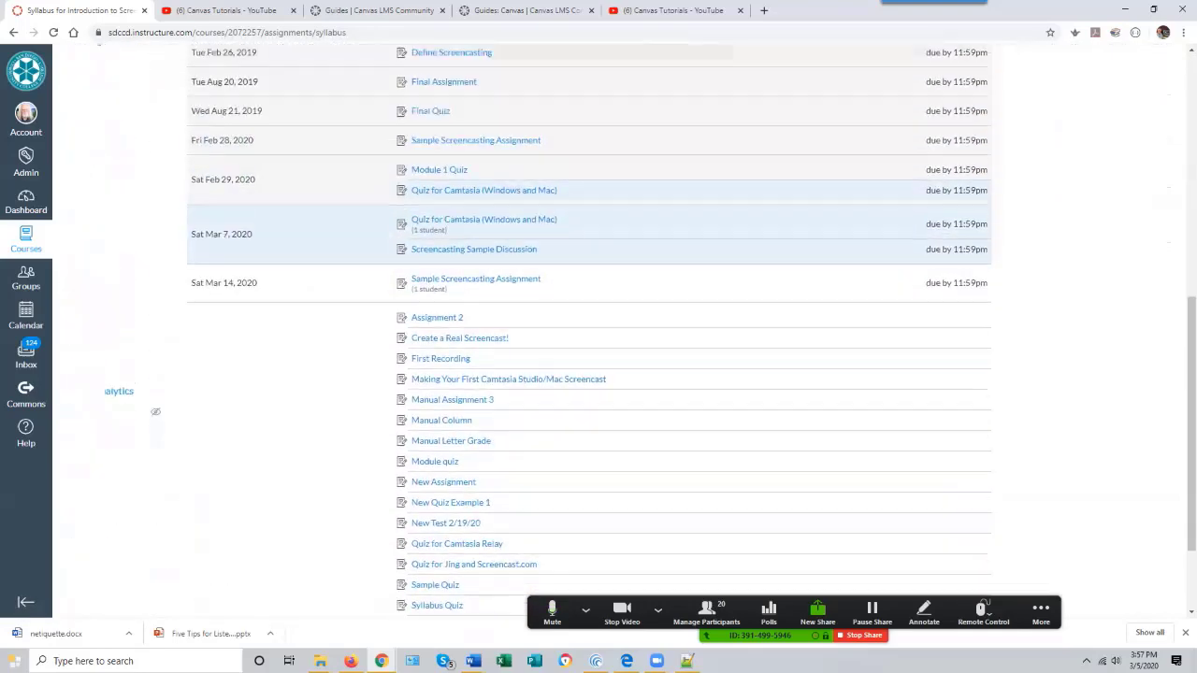
{"action": "scroll", "coordinate": [442, 196], "scroll_direction": "up", "scroll_amount": 2}
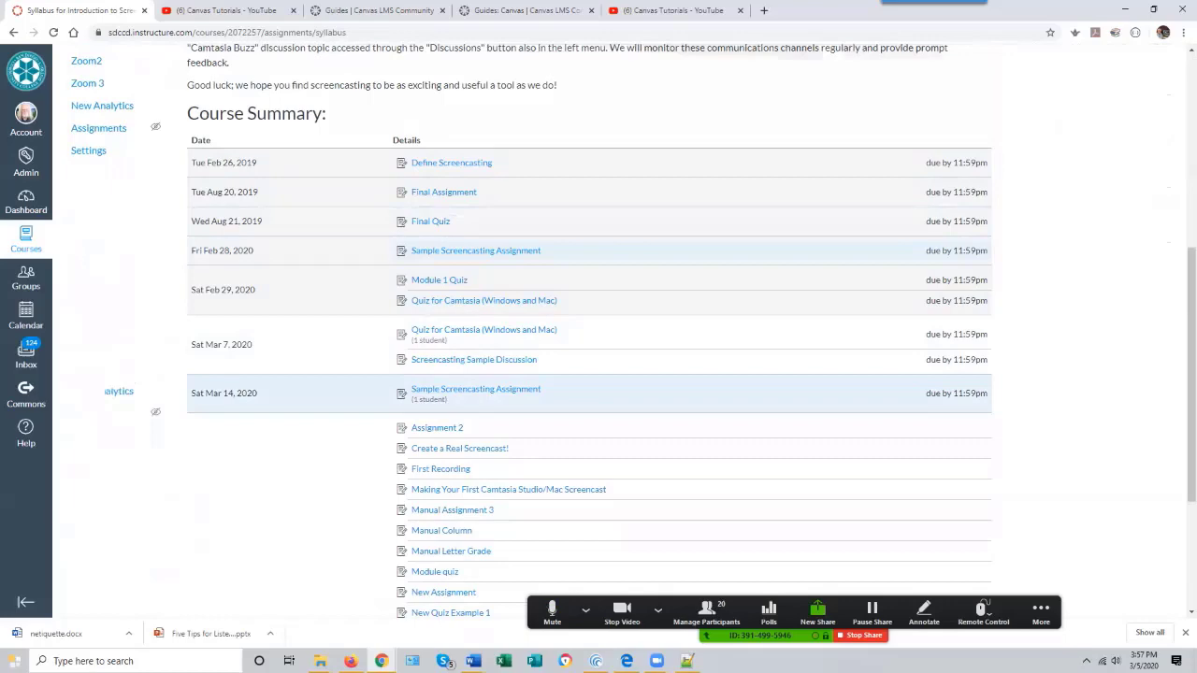
{"action": "scroll", "coordinate": [599, 328], "scroll_direction": "up", "scroll_amount": 2}
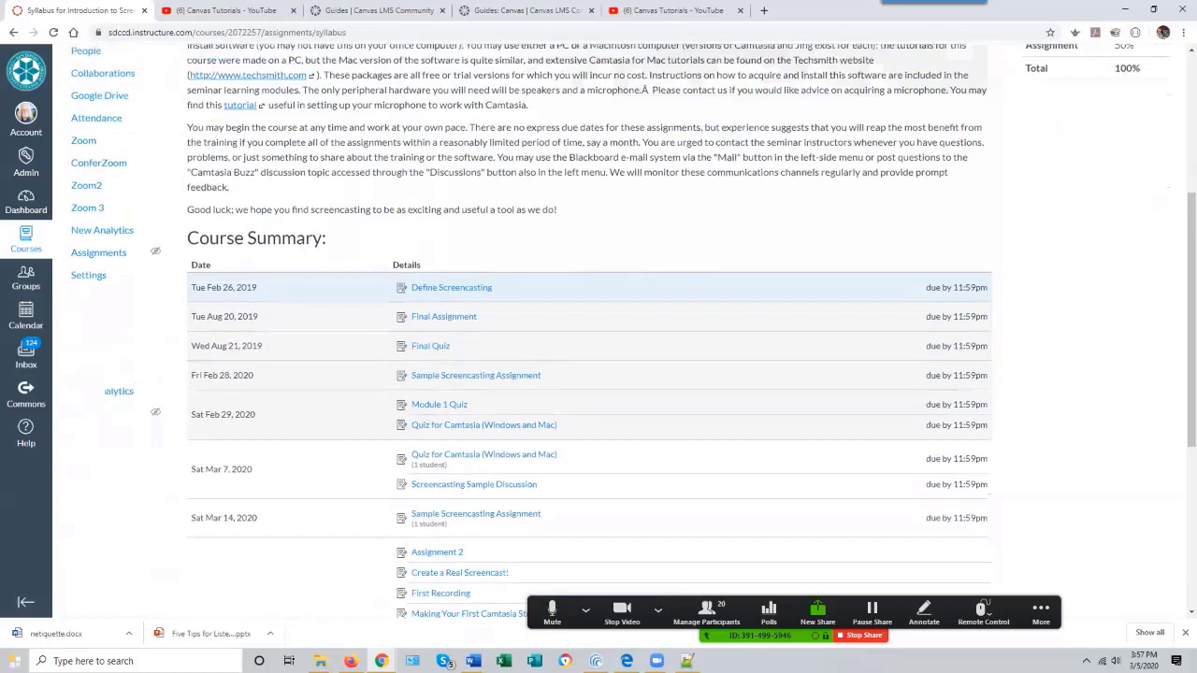
{"action": "scroll", "coordinate": [598, 327], "scroll_direction": "up", "scroll_amount": 2}
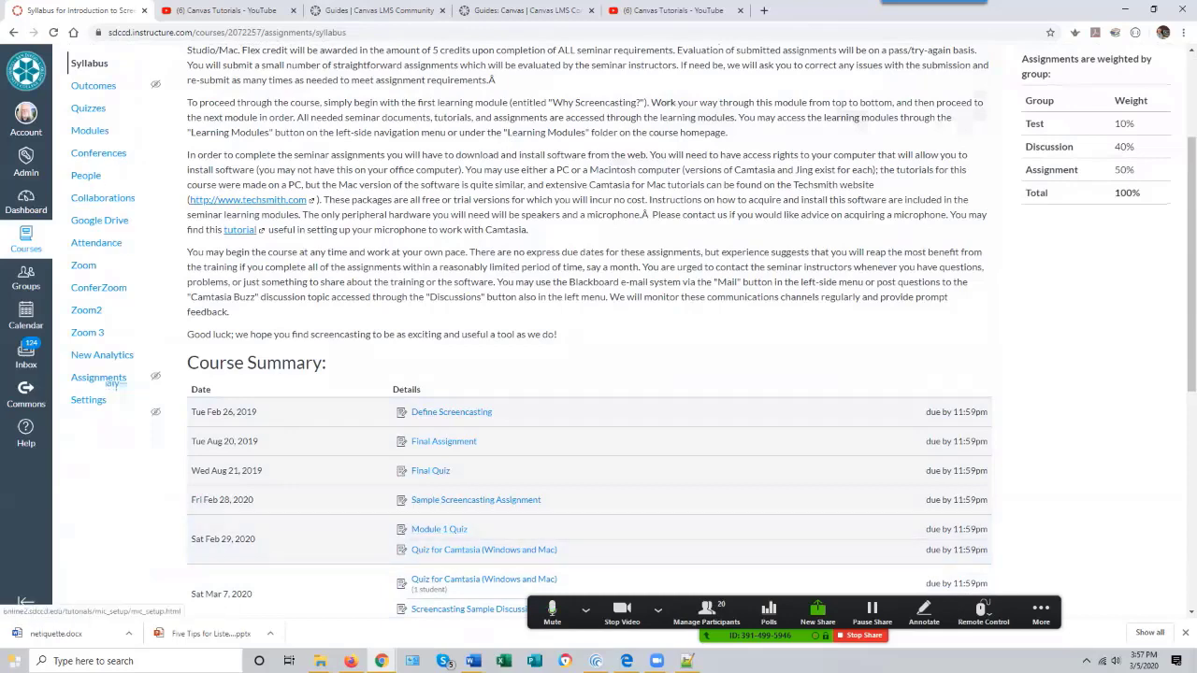
{"action": "scroll", "coordinate": [599, 374], "scroll_direction": "up", "scroll_amount": 3}
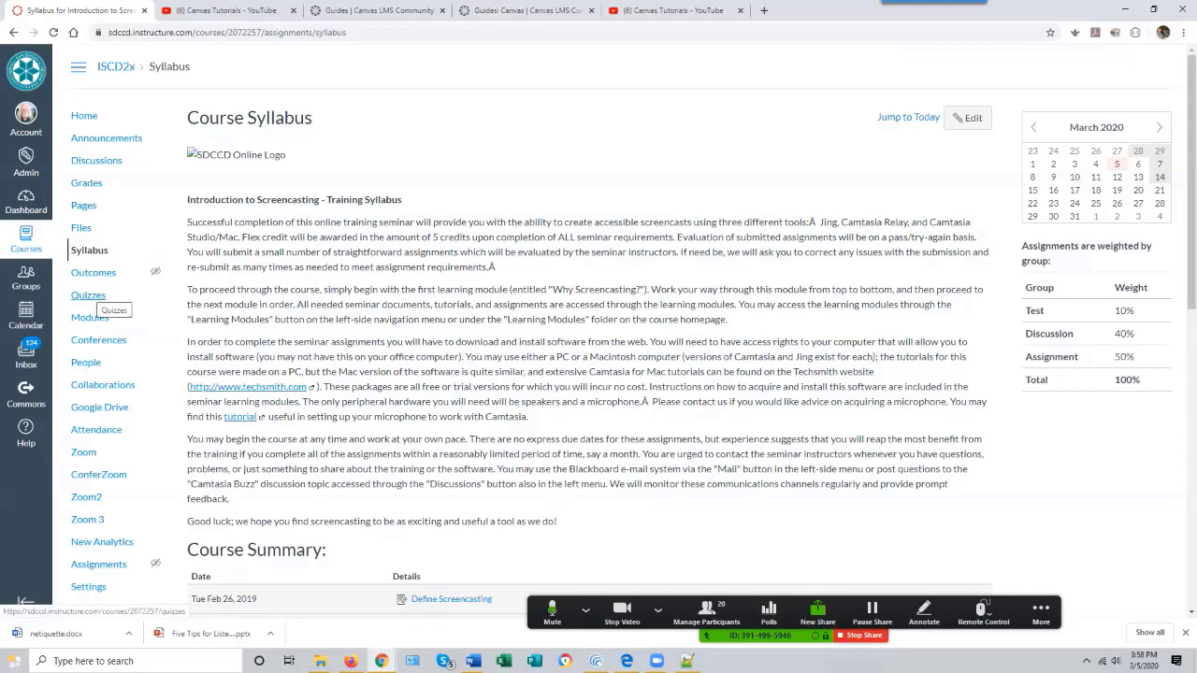
- Open Quizzes and view the list of course quizzes
{"action": "left_click", "coordinate": [87, 295]}
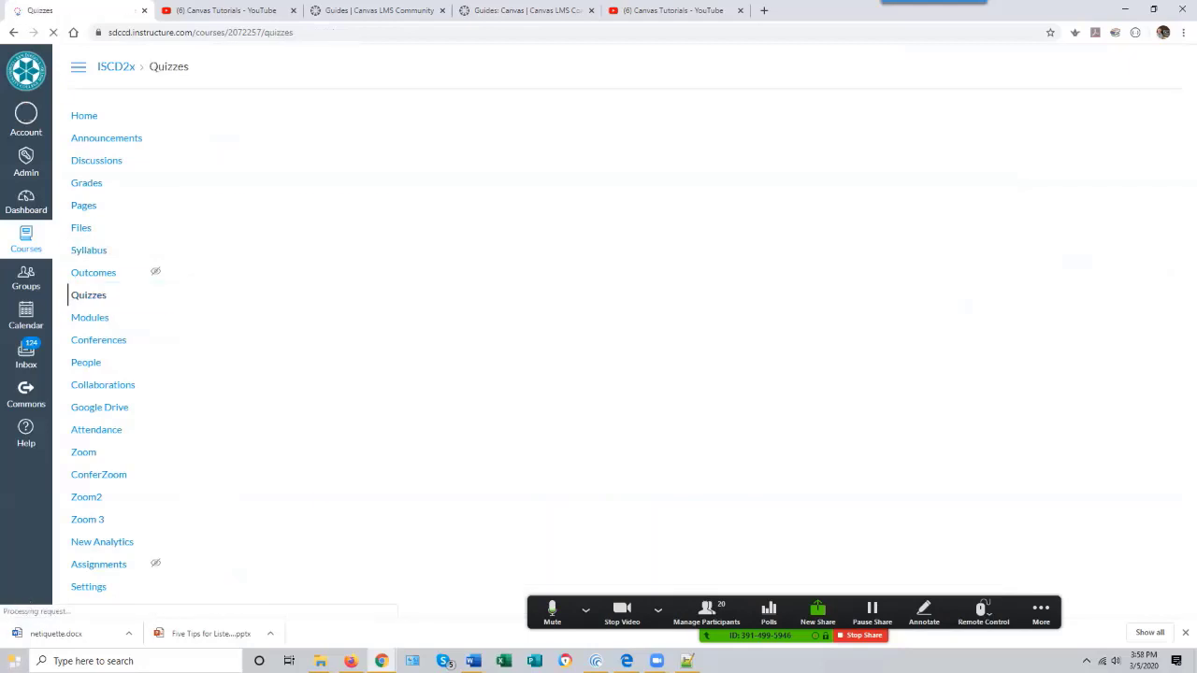
{"action": "scroll", "coordinate": [599, 308], "scroll_direction": "down", "scroll_amount": 2}
{"action": "scroll", "coordinate": [599, 309], "scroll_direction": "up", "scroll_amount": 2}
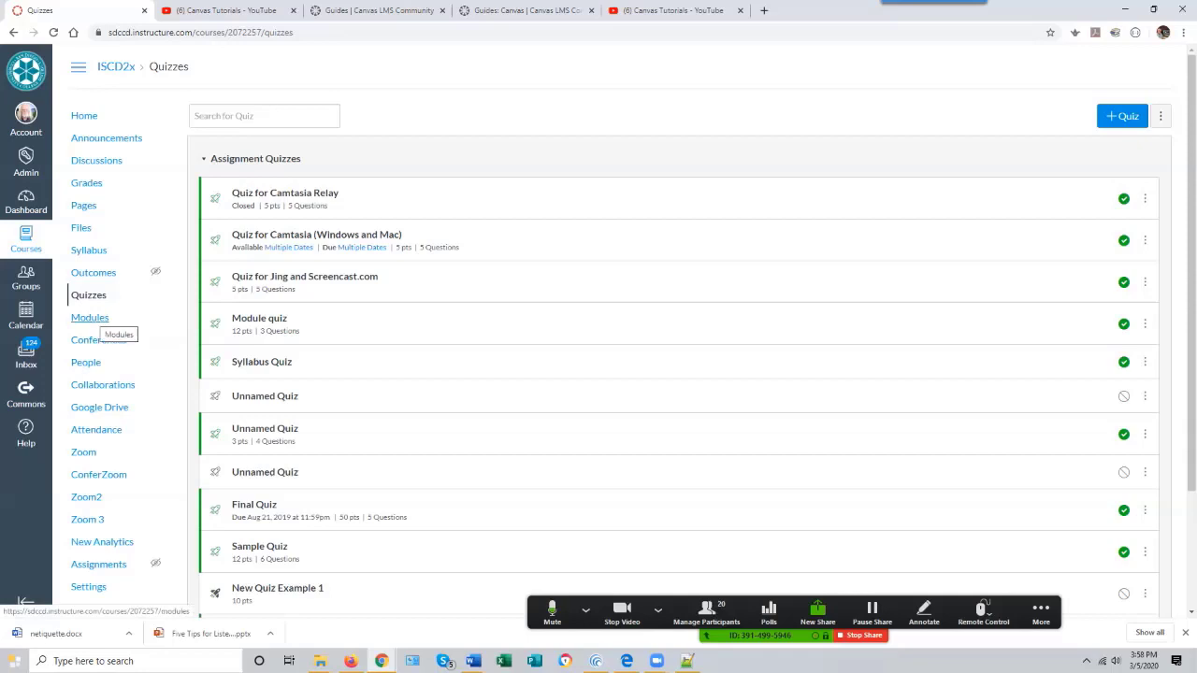
- Browse the Modules page and review the course roster in People
{"action": "left_click", "coordinate": [90, 318]}
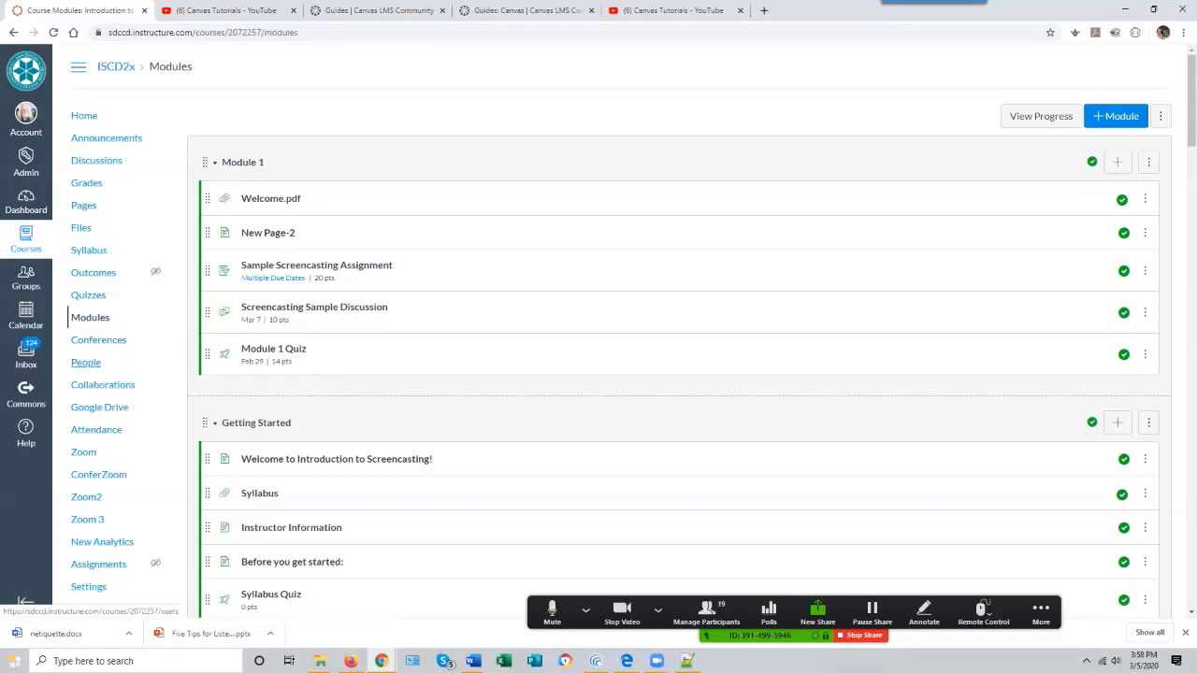
{"action": "left_click", "coordinate": [86, 363]}
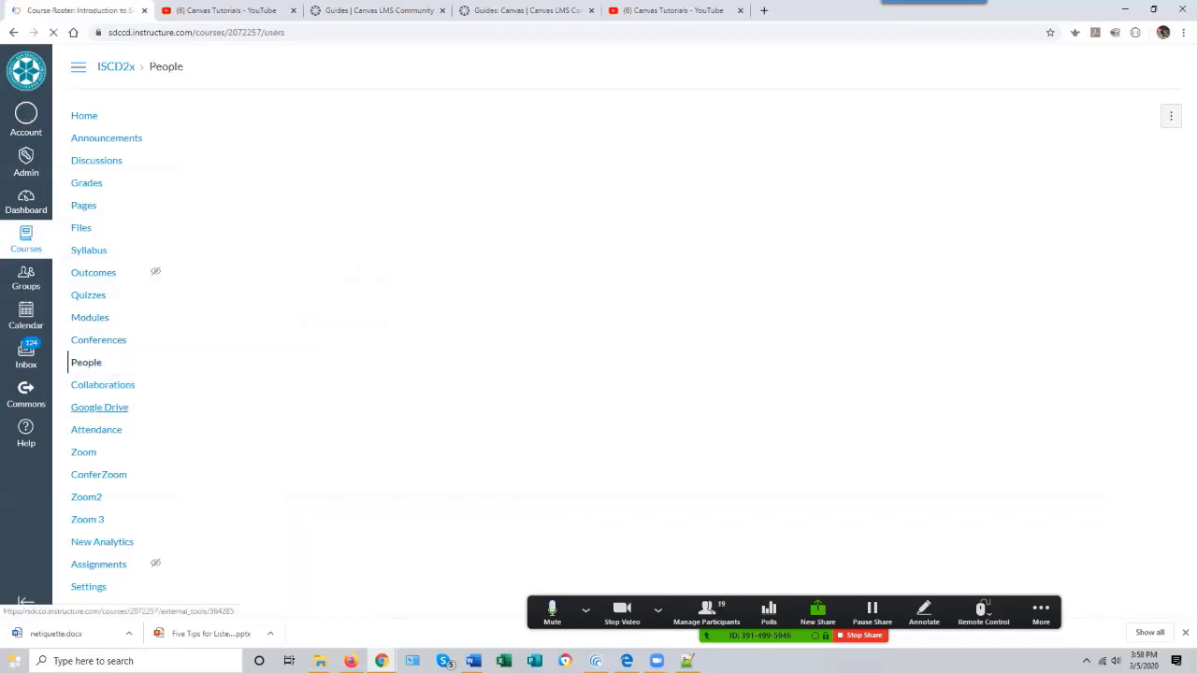
{"action": "scroll", "coordinate": [155, 412], "scroll_direction": "down", "scroll_amount": 1}
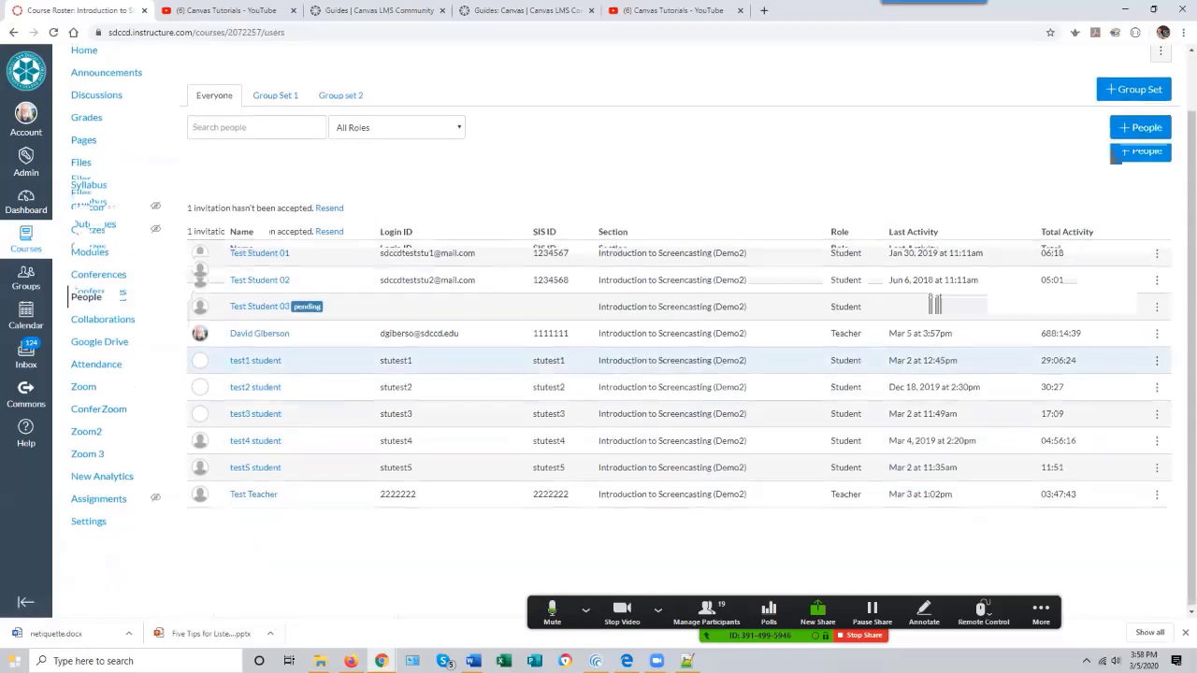
{"action": "scroll", "coordinate": [632, 325], "scroll_direction": "up", "scroll_amount": 1}
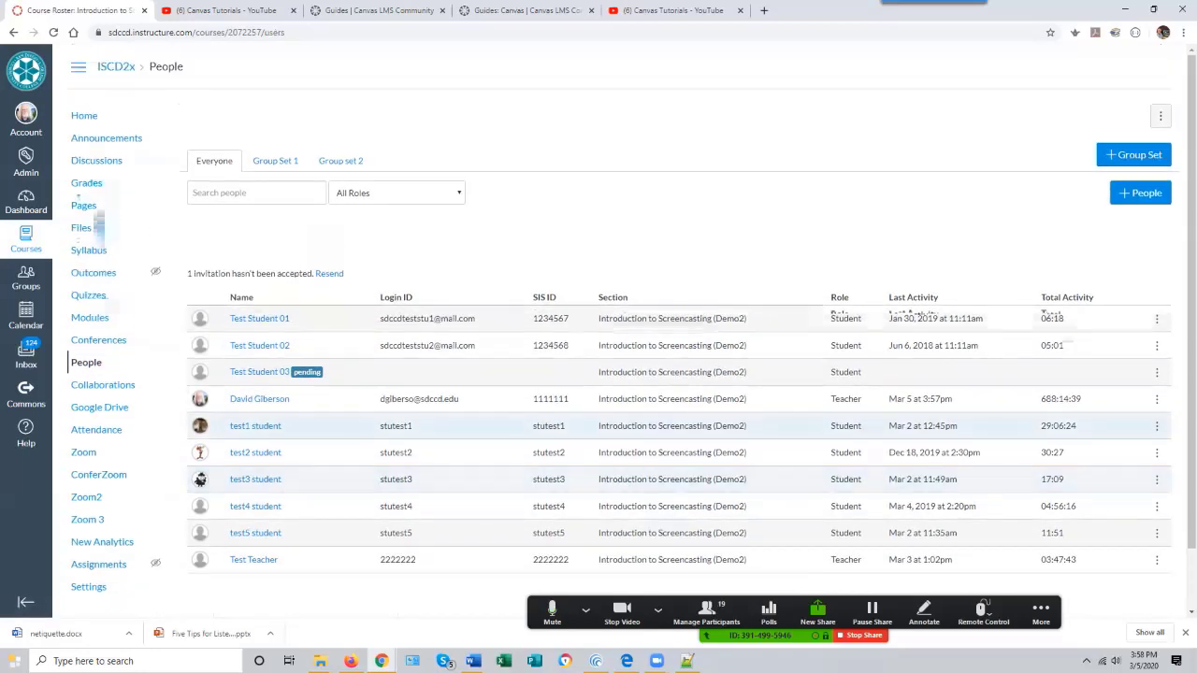
{"action": "scroll", "coordinate": [632, 326], "scroll_direction": "down", "scroll_amount": 1}
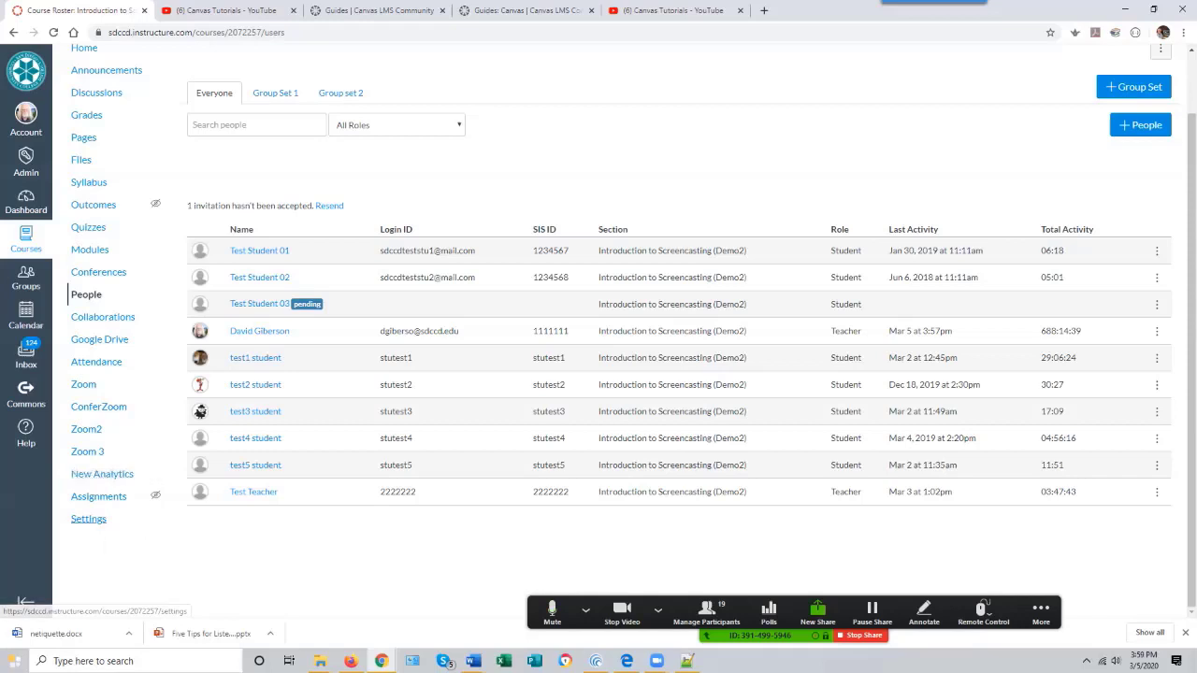
- Open course Settings and view the Course Details tab
{"action": "left_click", "coordinate": [89, 519]}
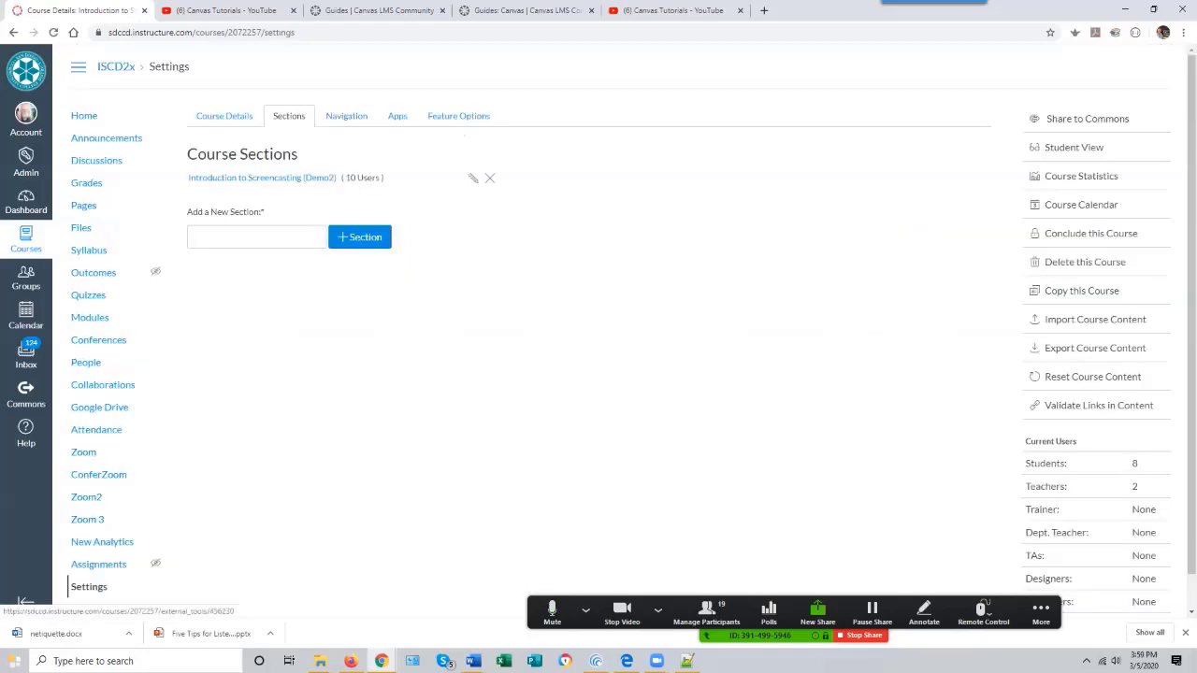
{"action": "left_click", "coordinate": [225, 116]}
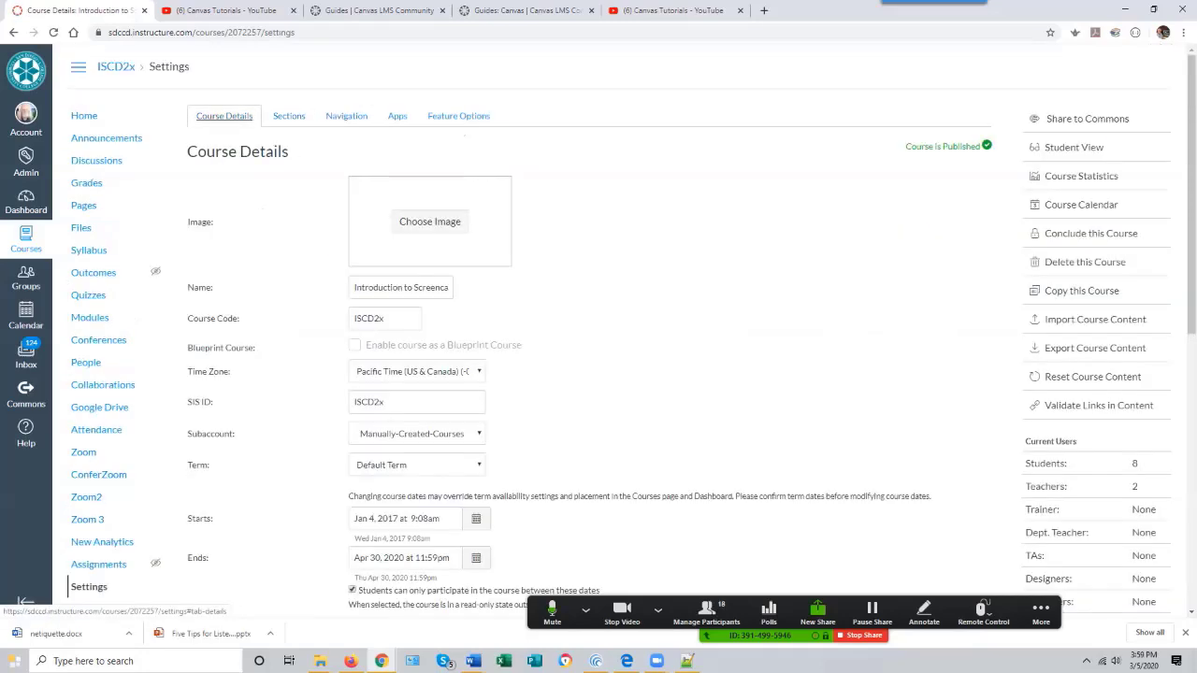
{"action": "scroll", "coordinate": [354, 345], "scroll_direction": "down", "scroll_amount": 2}
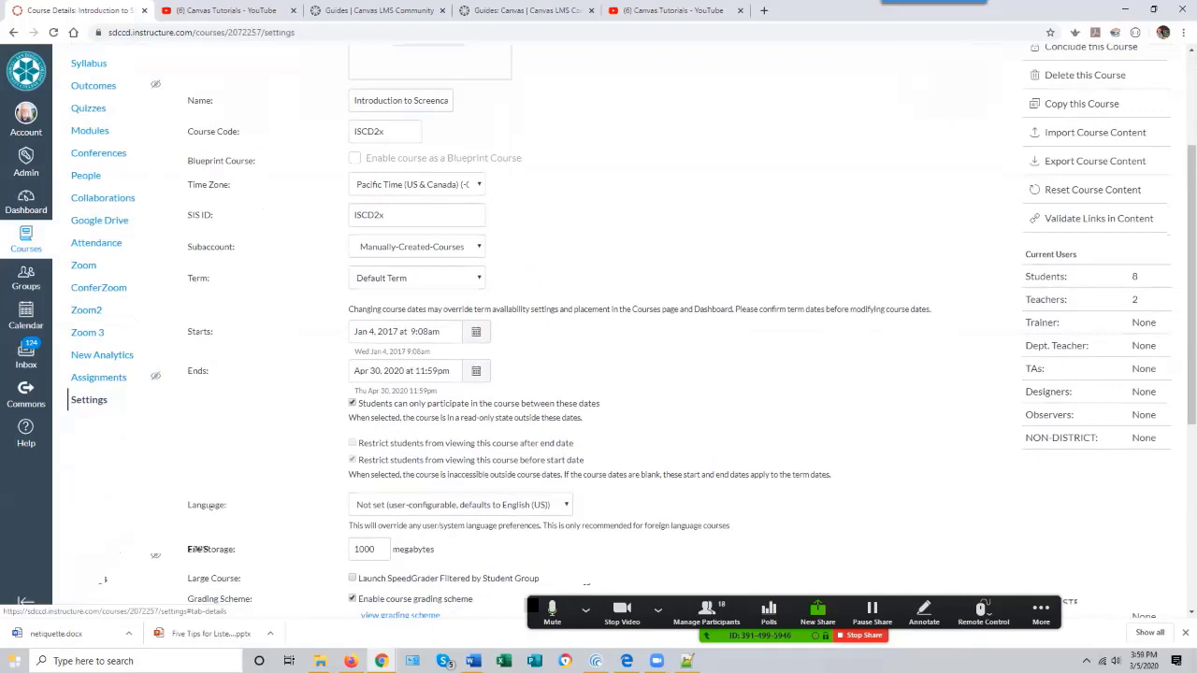
{"action": "scroll", "coordinate": [104, 581], "scroll_direction": "up", "scroll_amount": 2}
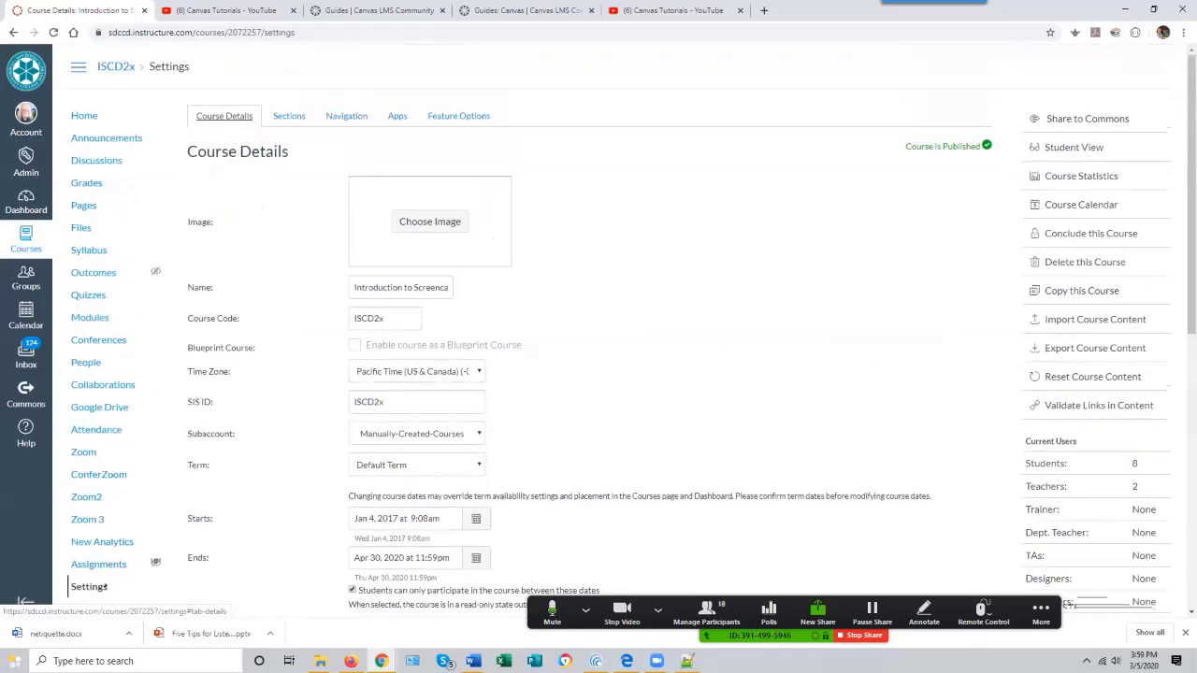
{"action": "scroll", "coordinate": [103, 588], "scroll_direction": "down", "scroll_amount": 2}
{"action": "scroll", "coordinate": [103, 588], "scroll_direction": "up", "scroll_amount": 1}
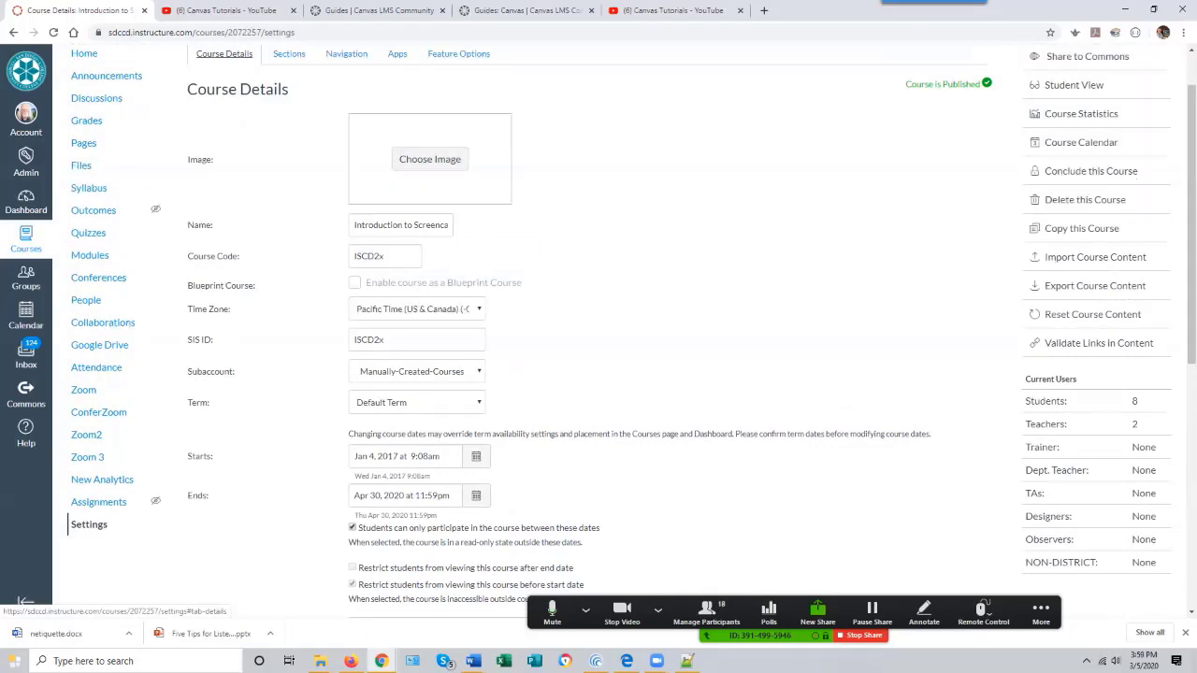
- Scroll through the remaining course details and view the course grading scheme, then close it
{"action": "left_click", "coordinate": [402, 226]}
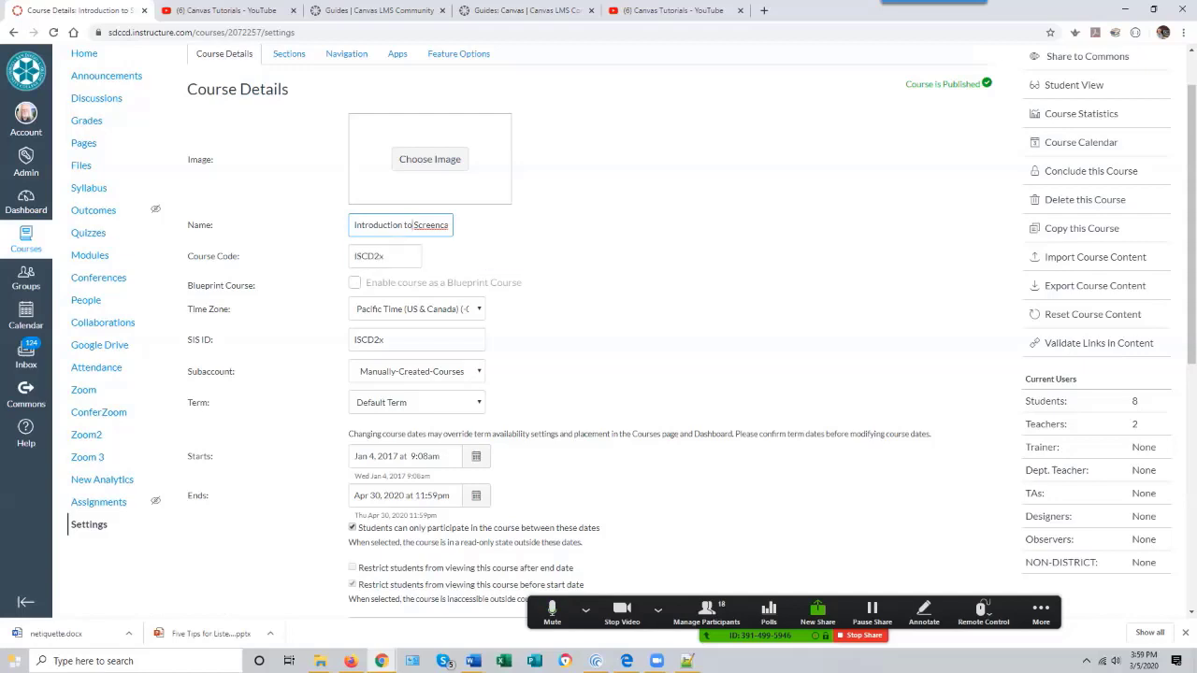
{"action": "scroll", "coordinate": [598, 328], "scroll_direction": "down", "scroll_amount": 2}
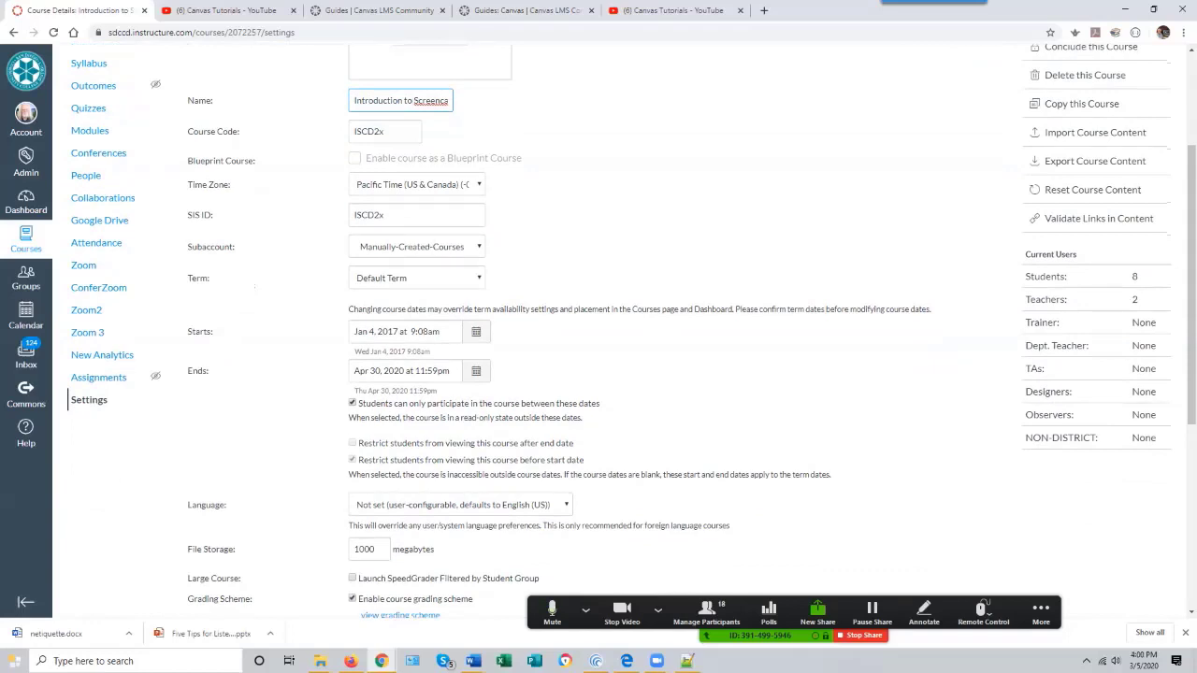
{"action": "scroll", "coordinate": [599, 328], "scroll_direction": "down", "scroll_amount": 2}
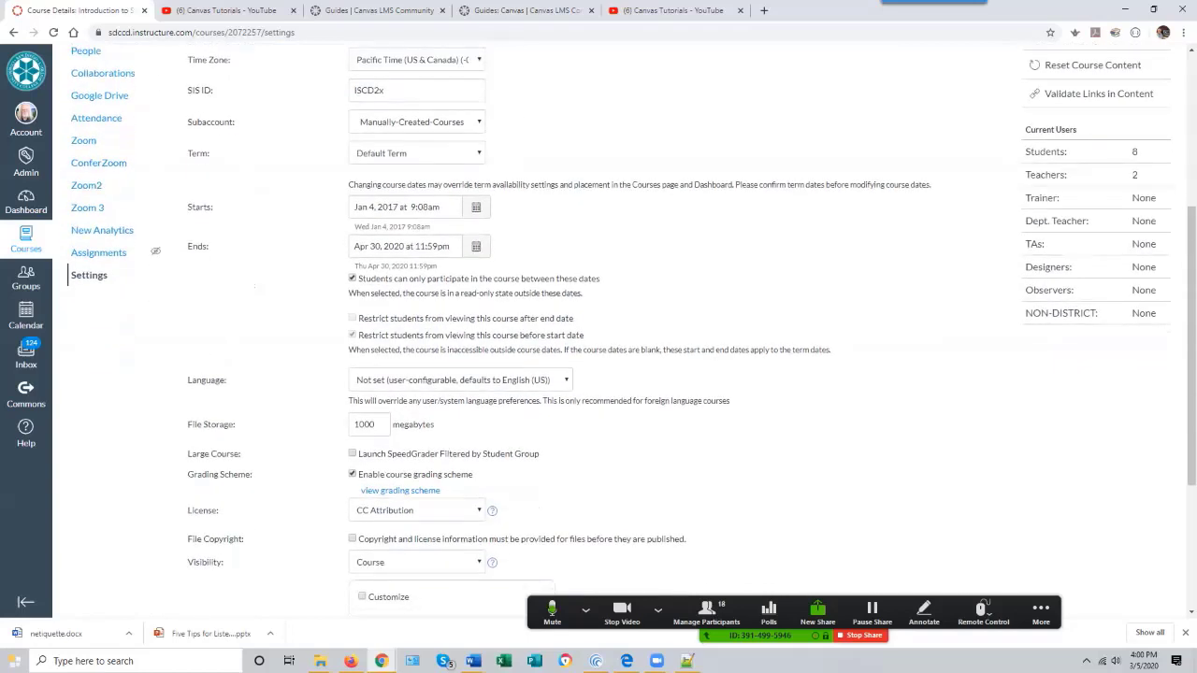
{"action": "scroll", "coordinate": [599, 327], "scroll_direction": "down", "scroll_amount": 4}
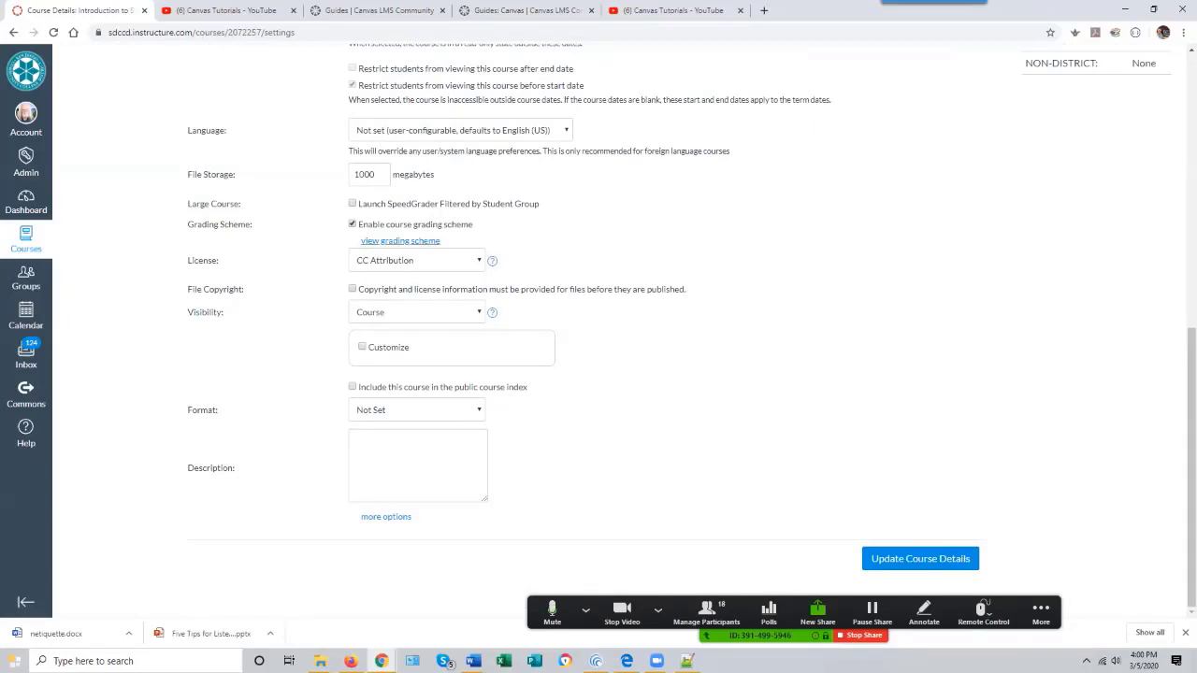
{"action": "left_click", "coordinate": [411, 241]}
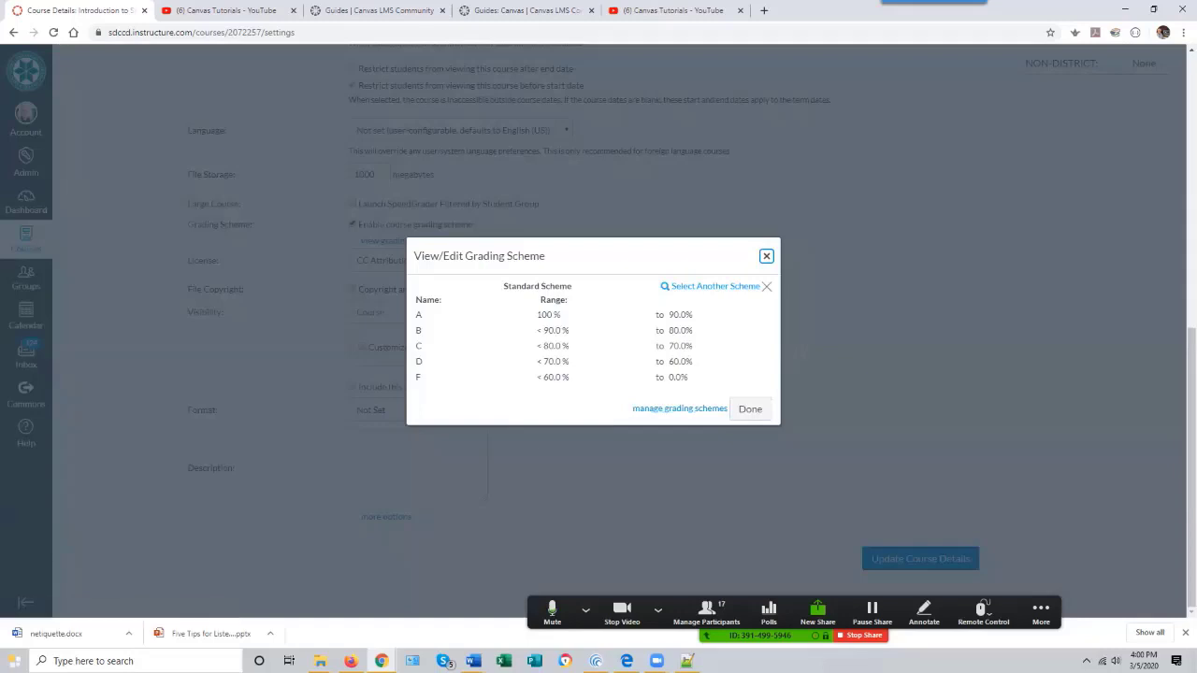
{"action": "key", "text": "Escape"}
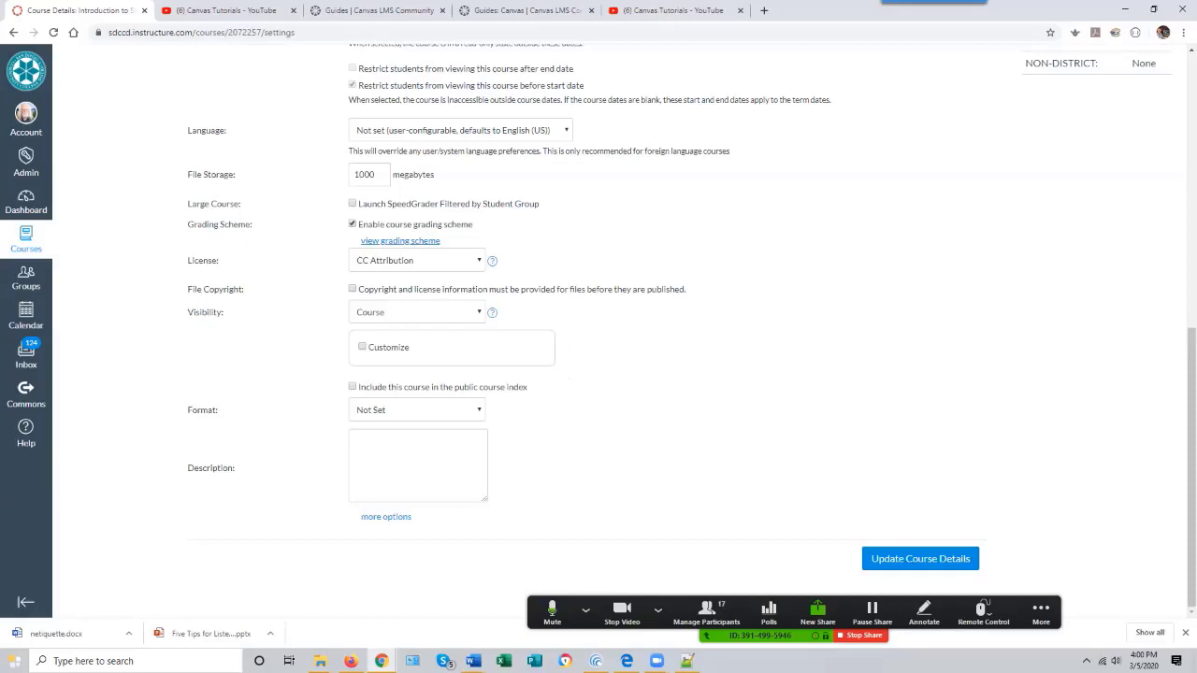
- Try hiding Attendance from the course navigation by moving it into the hidden items section of the Navigation settings
{"action": "scroll", "coordinate": [1134, 556], "scroll_direction": "up", "scroll_amount": 6}
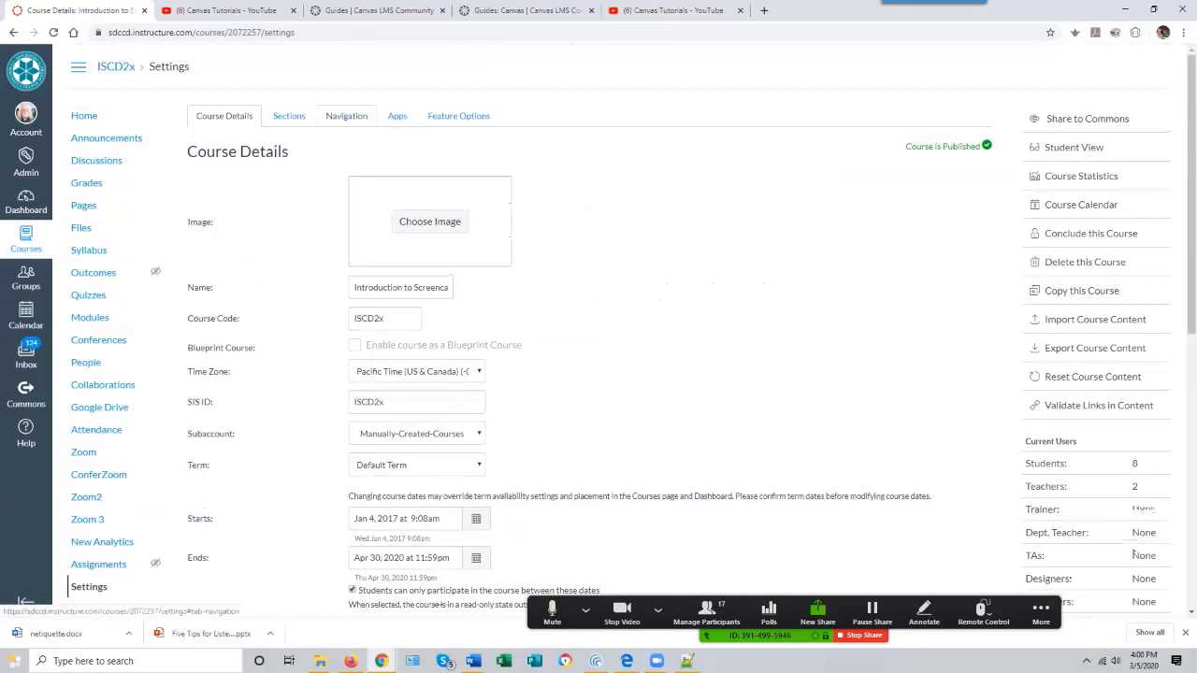
{"action": "left_click", "coordinate": [346, 116]}
{"action": "scroll", "coordinate": [1134, 555], "scroll_direction": "down", "scroll_amount": 2}
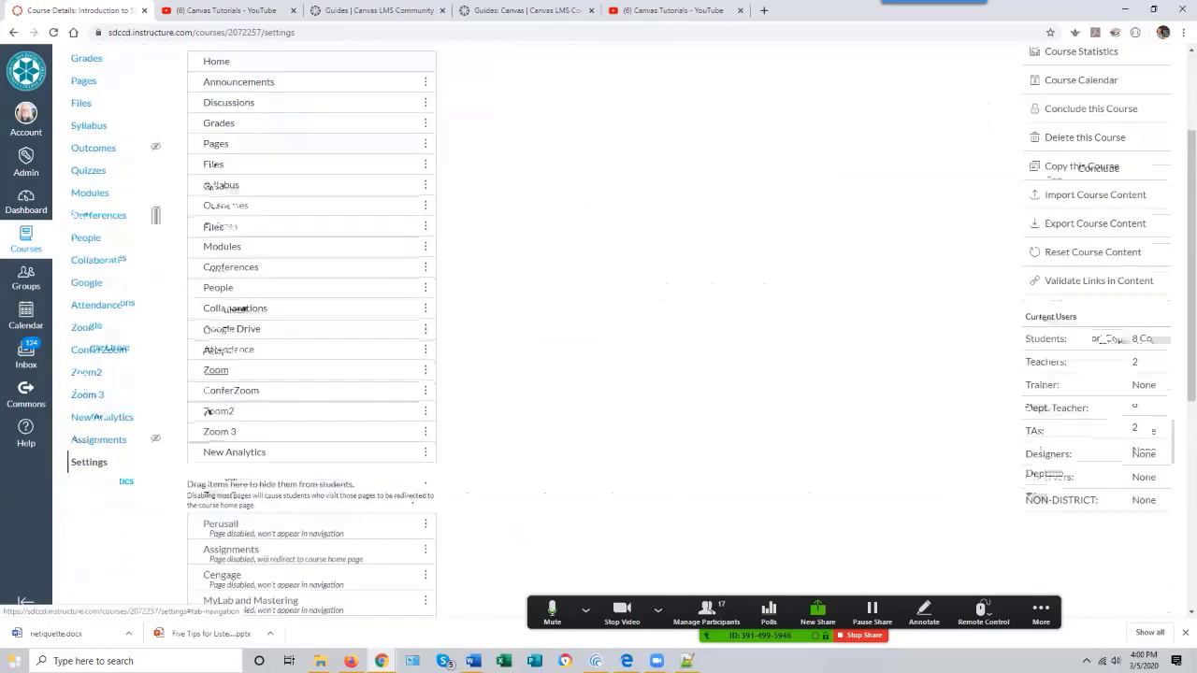
{"action": "left_click_drag", "start_coordinate": [311, 350], "coordinate": [311, 575]}
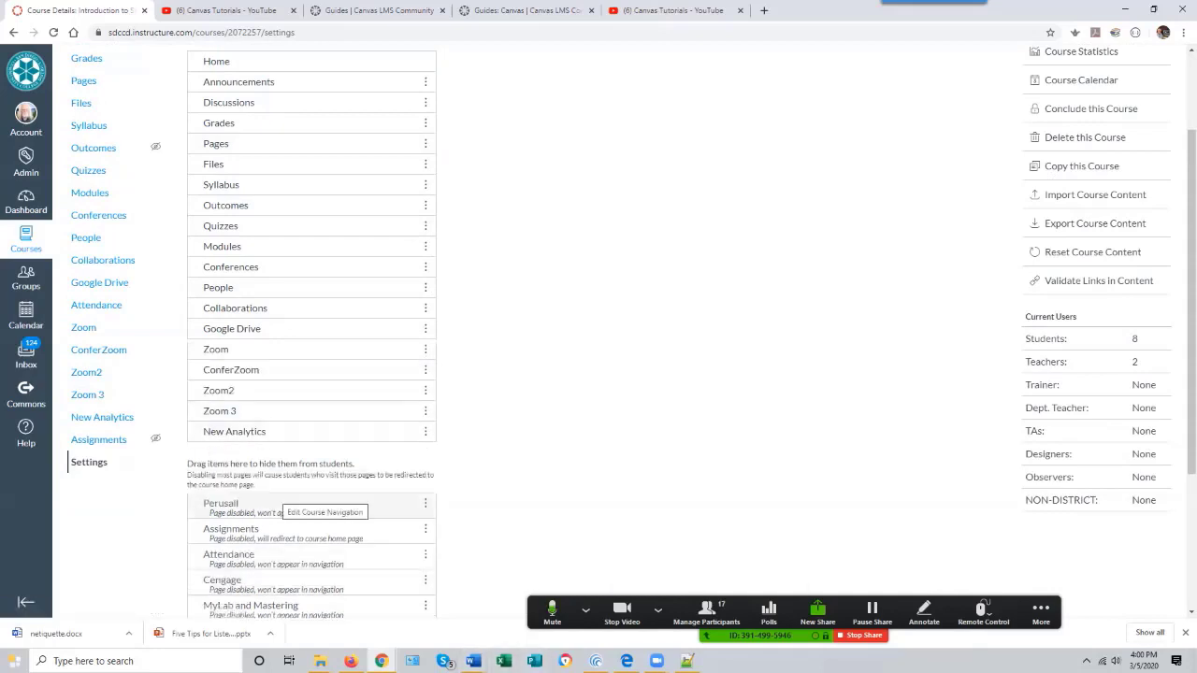
{"action": "scroll", "coordinate": [346, 505], "scroll_direction": "up", "scroll_amount": 2}
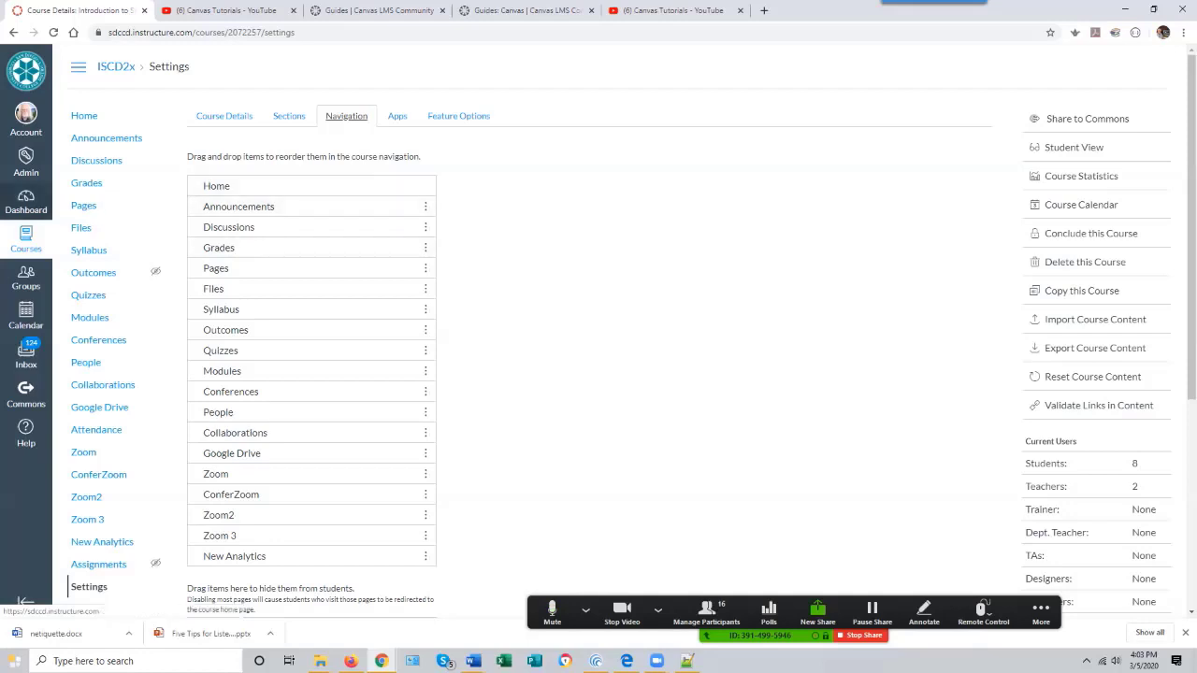
- Return to the Dashboard and scroll through the course cards
{"action": "left_click", "coordinate": [26, 201]}
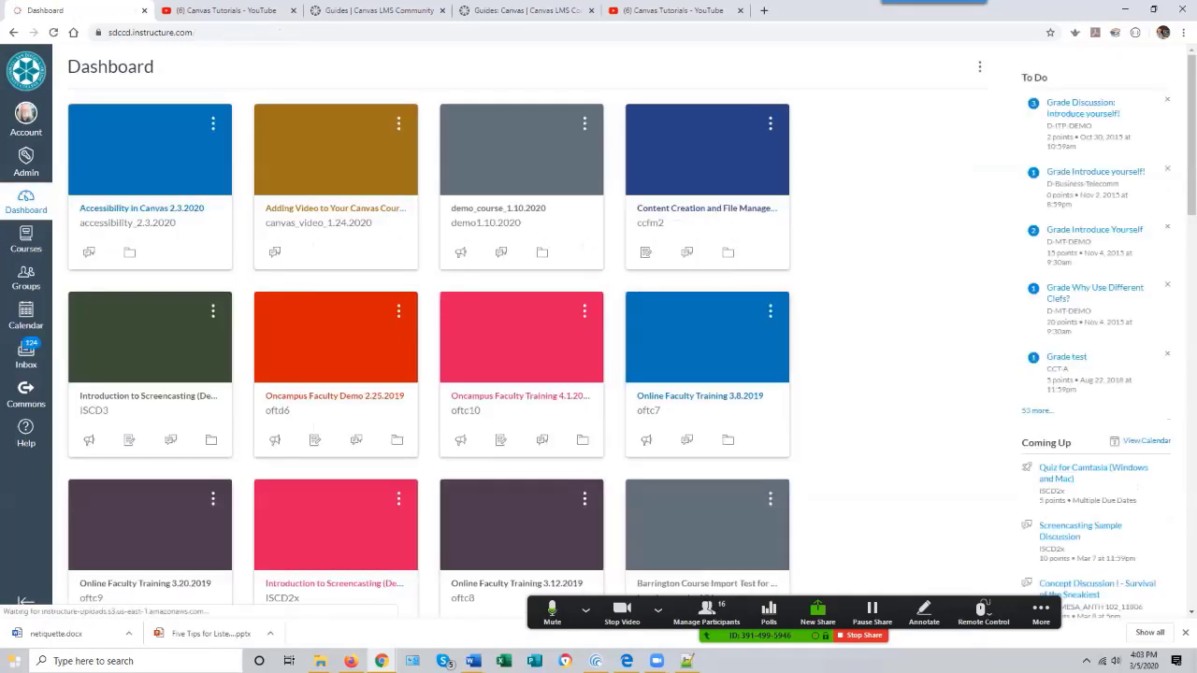
{"action": "scroll", "coordinate": [599, 334], "scroll_direction": "down", "scroll_amount": 15}
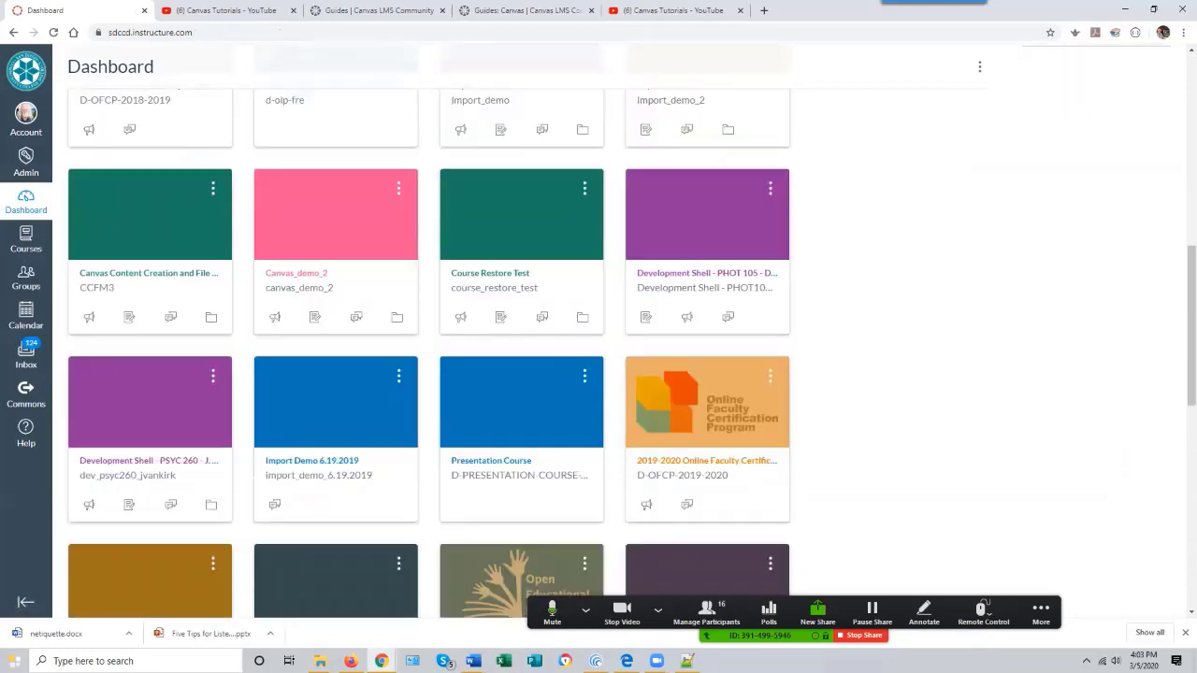
{"action": "scroll", "coordinate": [599, 334], "scroll_direction": "down", "scroll_amount": 2}
{"action": "scroll", "coordinate": [599, 334], "scroll_direction": "up", "scroll_amount": 10}
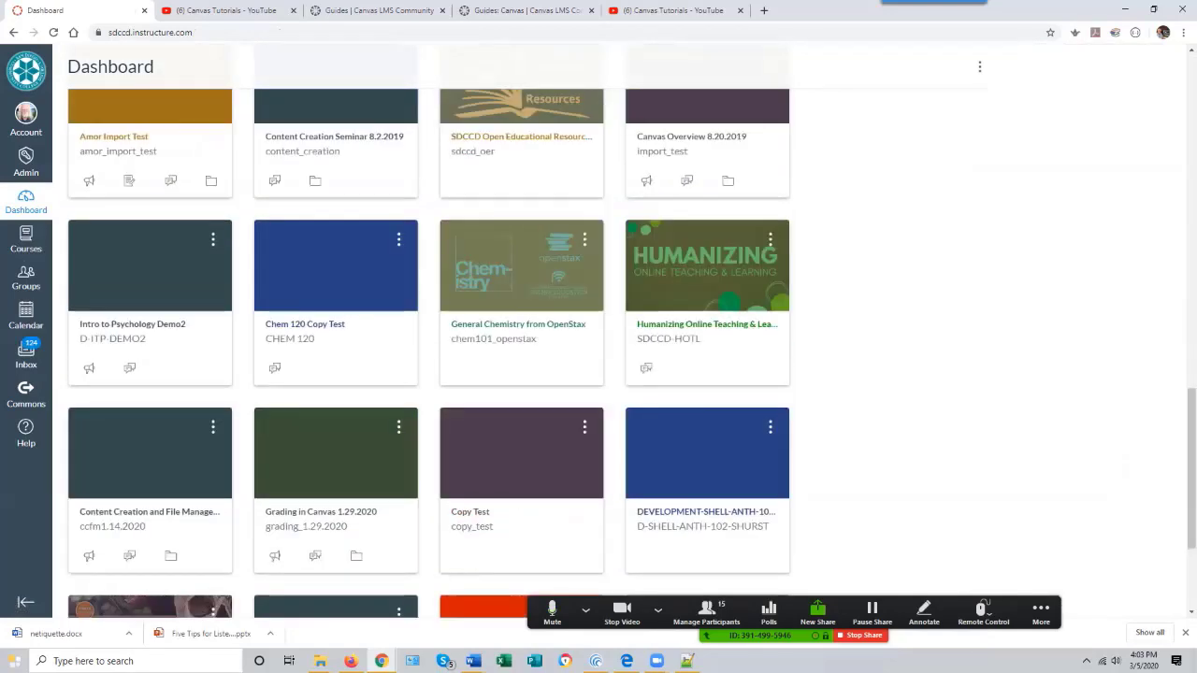
{"action": "scroll", "coordinate": [598, 334], "scroll_direction": "up", "scroll_amount": 3}
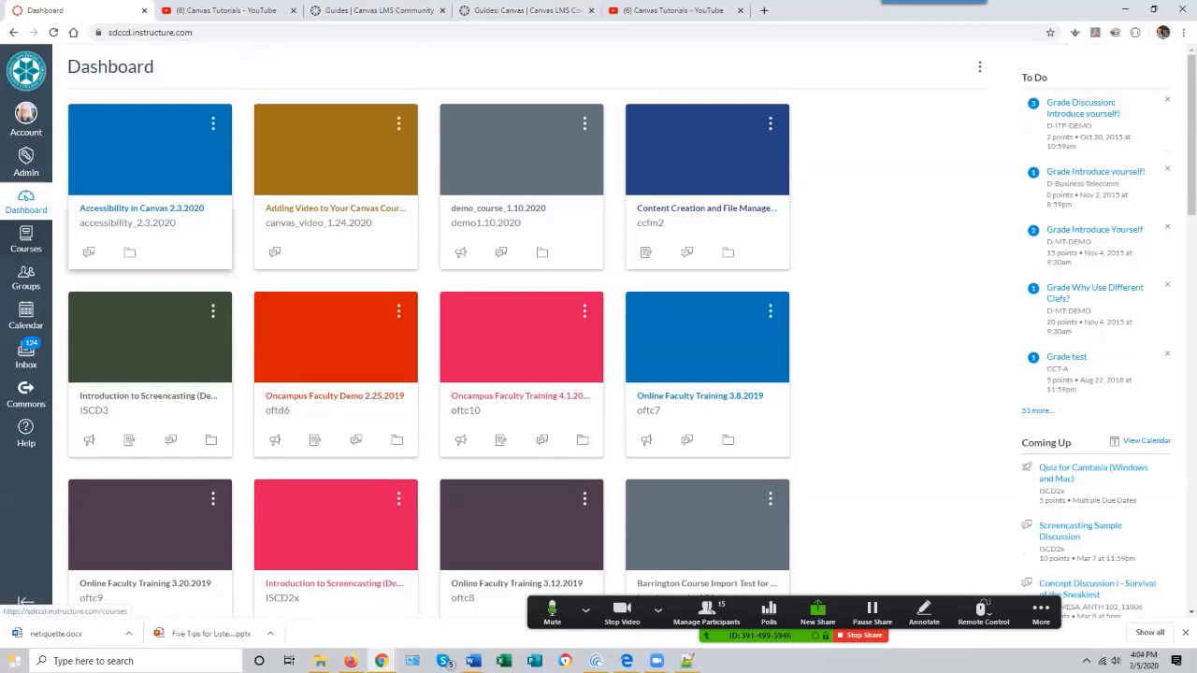
- Open the Courses menu and scroll through the listed favourite courses
{"action": "left_click", "coordinate": [27, 240]}
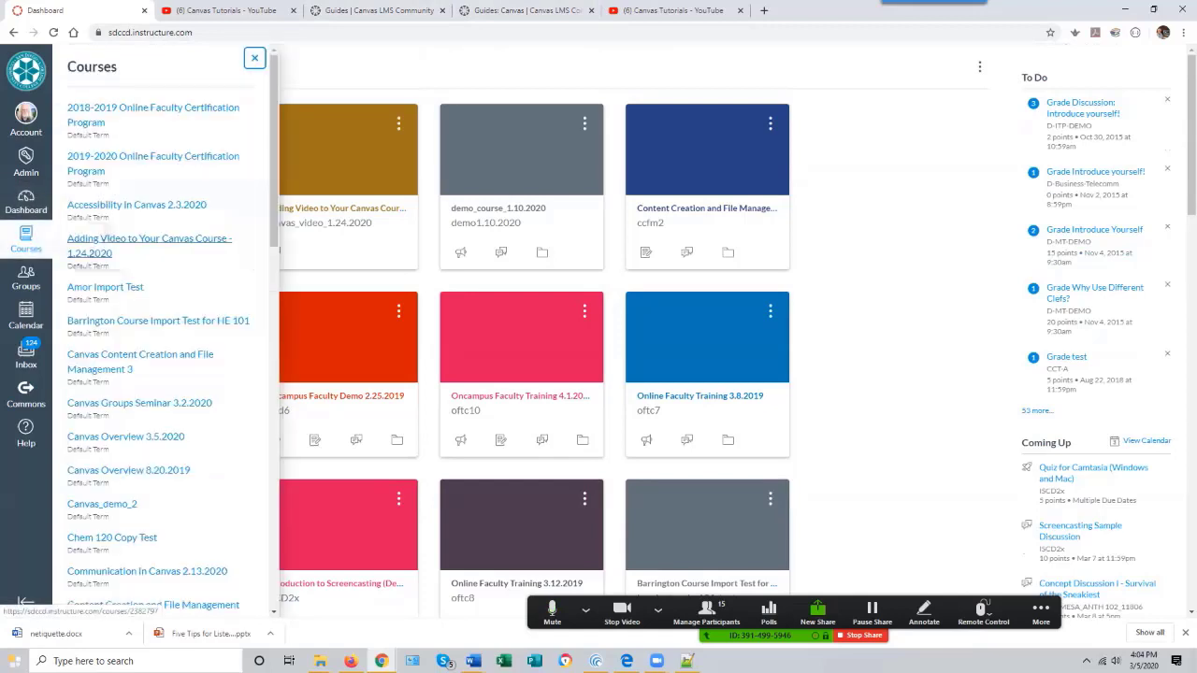
{"action": "scroll", "coordinate": [159, 327], "scroll_direction": "down", "scroll_amount": 10}
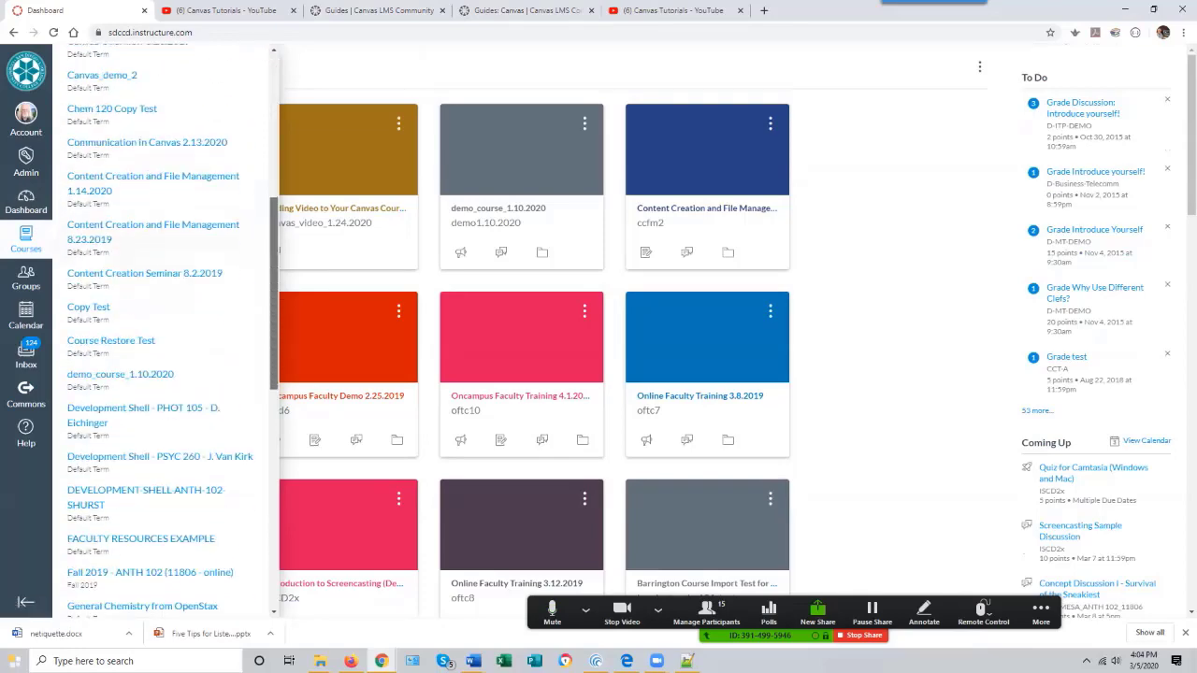
{"action": "scroll", "coordinate": [159, 328], "scroll_direction": "down", "scroll_amount": 2}
{"action": "scroll", "coordinate": [159, 327], "scroll_direction": "up", "scroll_amount": 2}
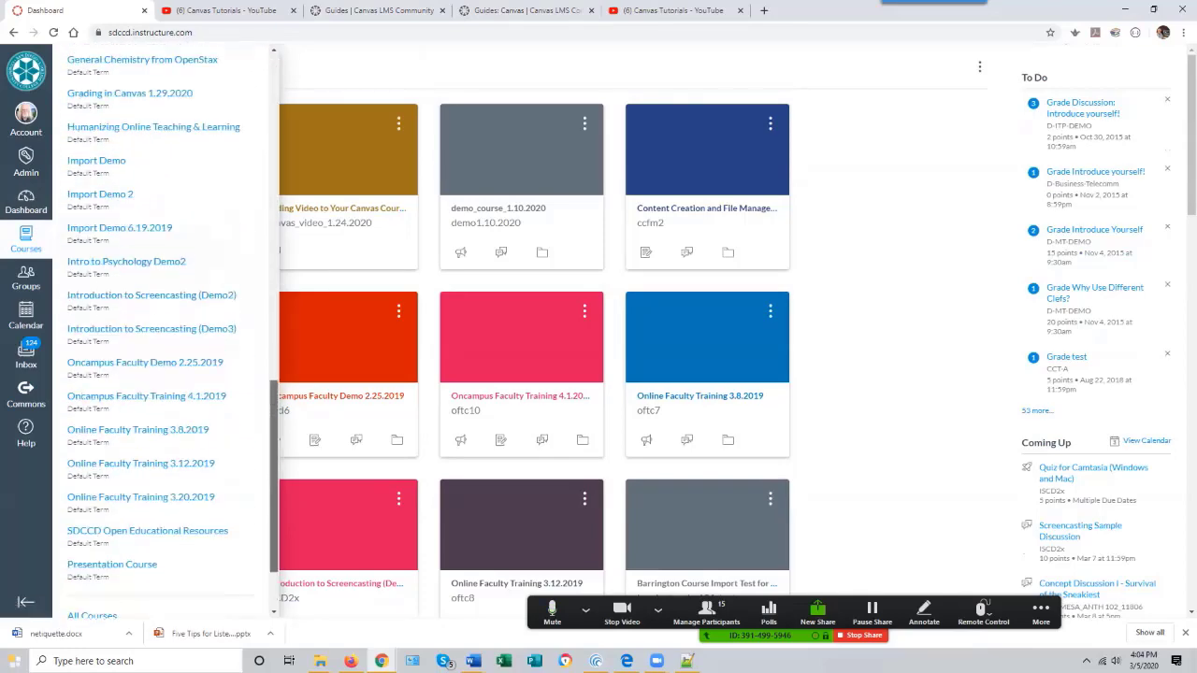
{"action": "scroll", "coordinate": [159, 327], "scroll_direction": "down", "scroll_amount": 2}
{"action": "scroll", "coordinate": [159, 327], "scroll_direction": "up", "scroll_amount": 6}
{"action": "scroll", "coordinate": [108, 472], "scroll_direction": "up", "scroll_amount": 8}
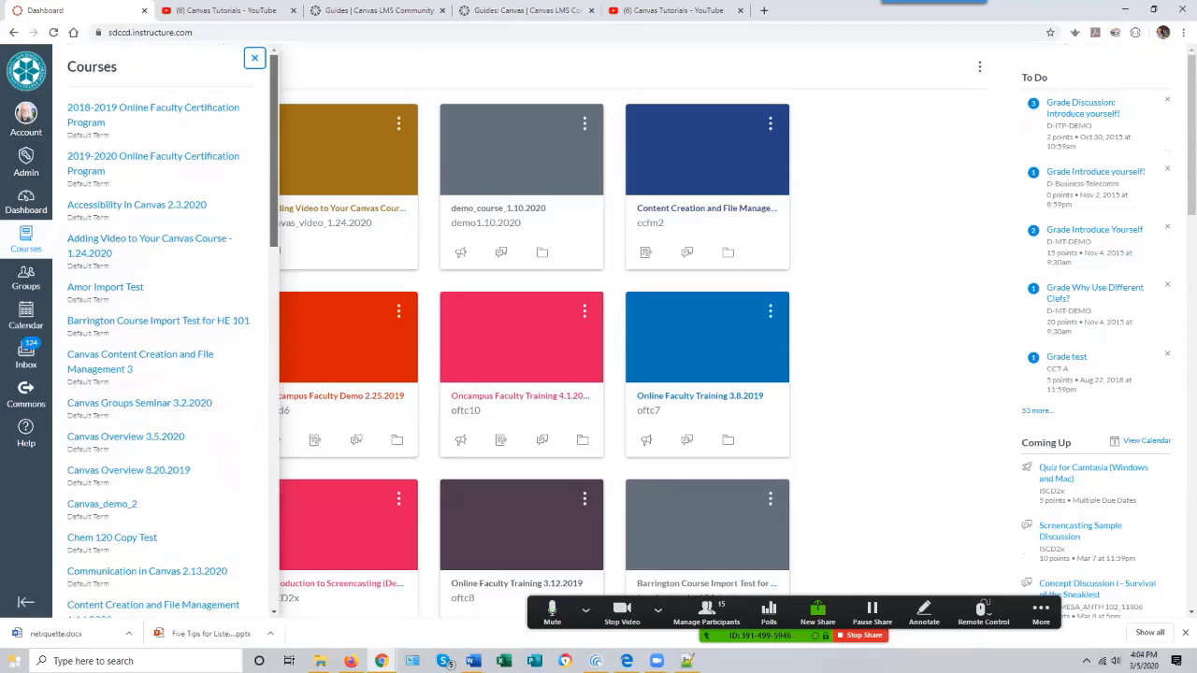
{"action": "scroll", "coordinate": [108, 472], "scroll_direction": "down", "scroll_amount": 9}
{"action": "scroll", "coordinate": [108, 477], "scroll_direction": "down", "scroll_amount": 5}
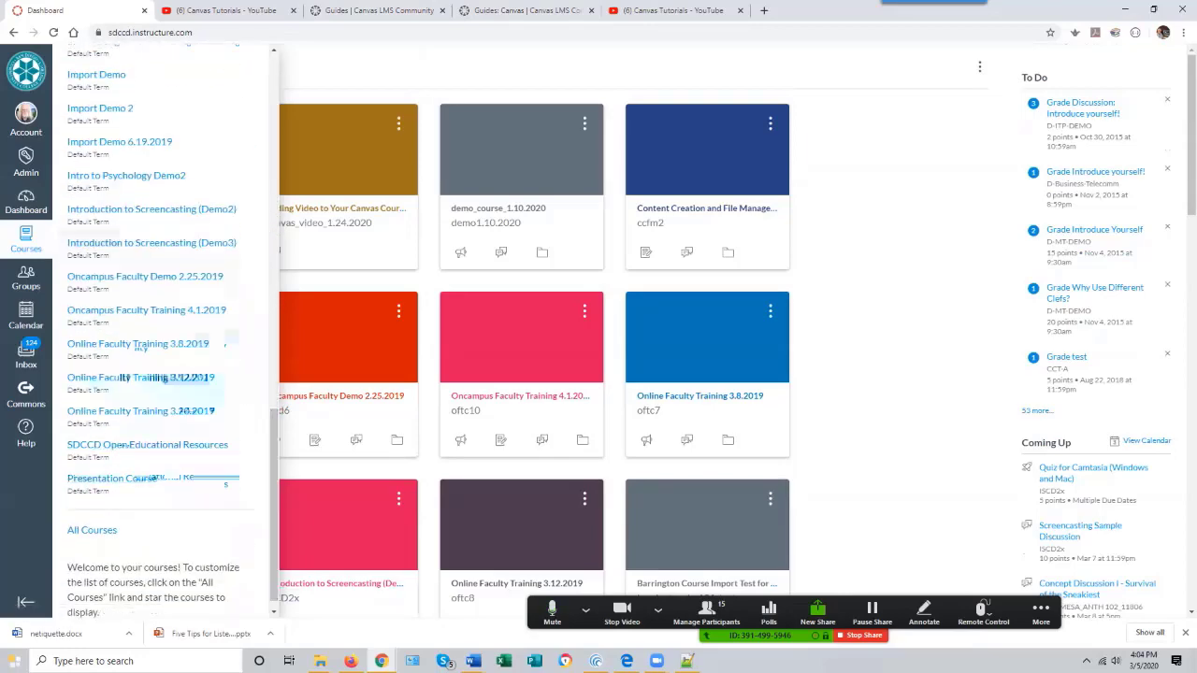
- Open All Courses and scroll through the current, past and future enrollments and groups
{"action": "left_click_drag", "start_coordinate": [116, 412], "coordinate": [163, 494]}
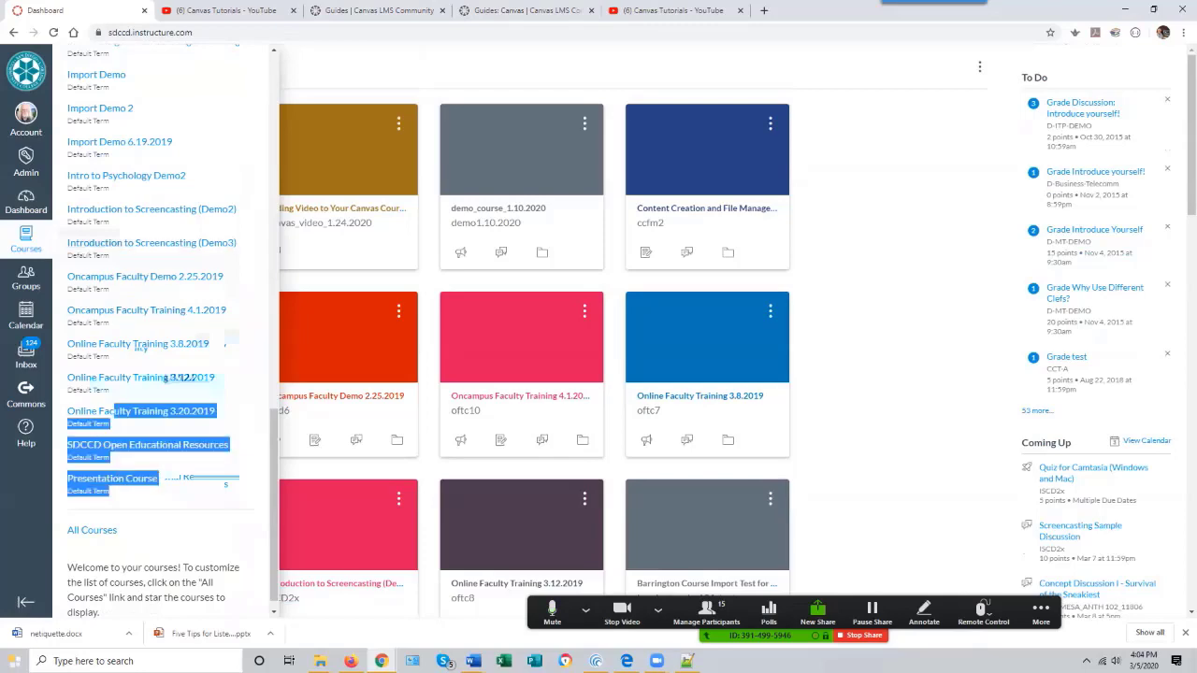
{"action": "mouse_move", "coordinate": [274, 505]}
{"action": "left_mouse_down"}
{"action": "mouse_move", "coordinate": [274, 150]}
{"action": "mouse_move", "coordinate": [275, 513]}
{"action": "left_mouse_up"}
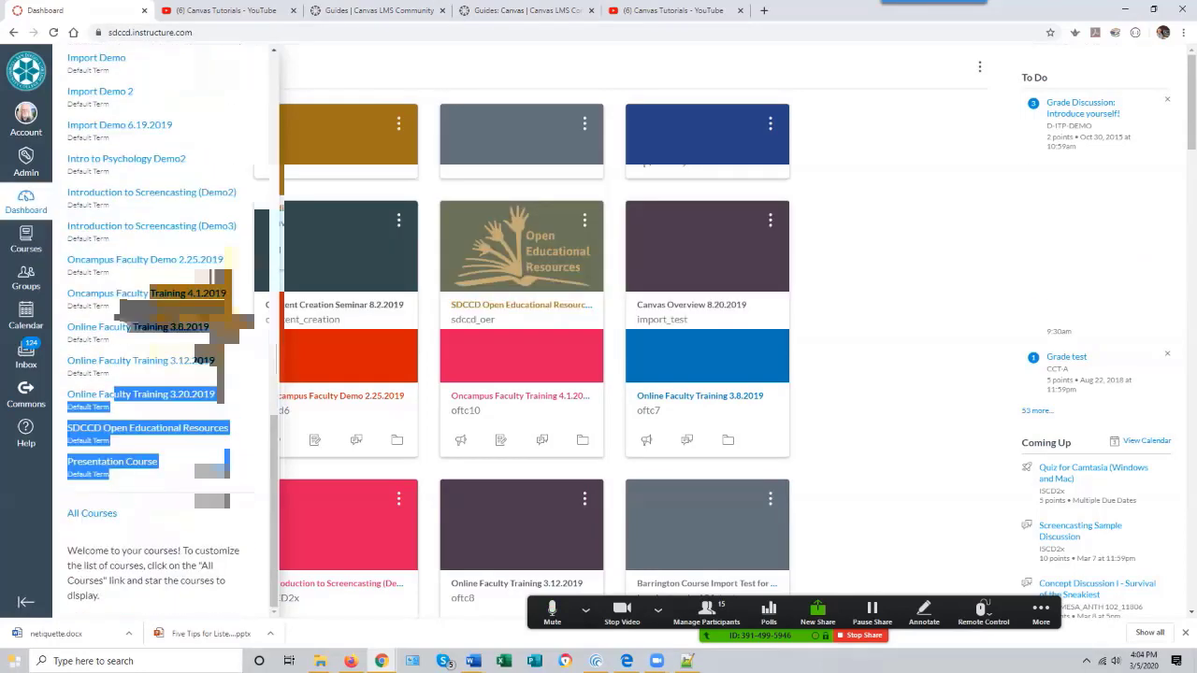
{"action": "left_click", "coordinate": [91, 513]}
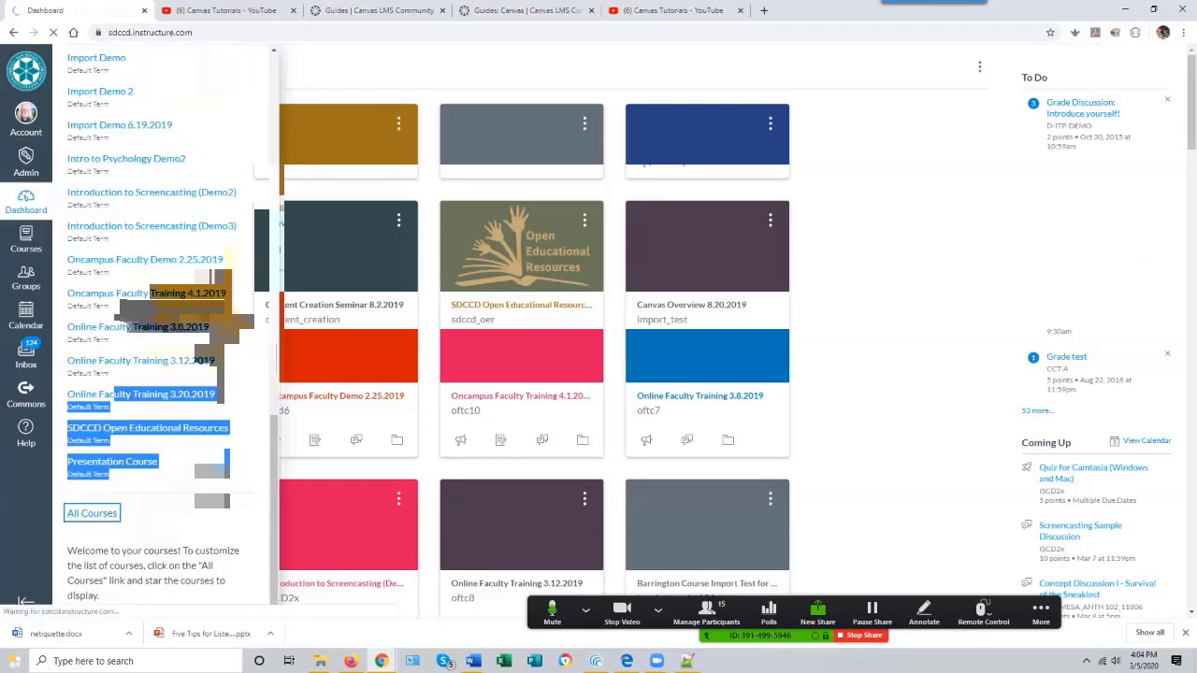
{"action": "scroll", "coordinate": [61, 246], "scroll_direction": "down", "scroll_amount": 5}
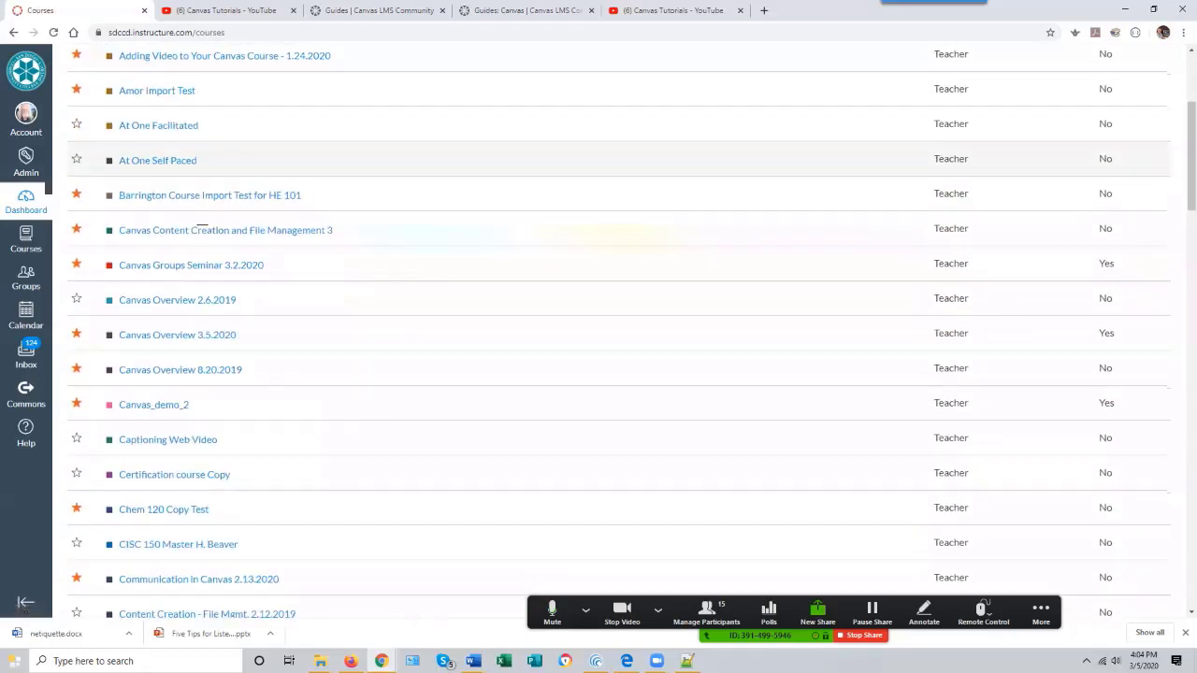
{"action": "scroll", "coordinate": [61, 246], "scroll_direction": "down", "scroll_amount": 10}
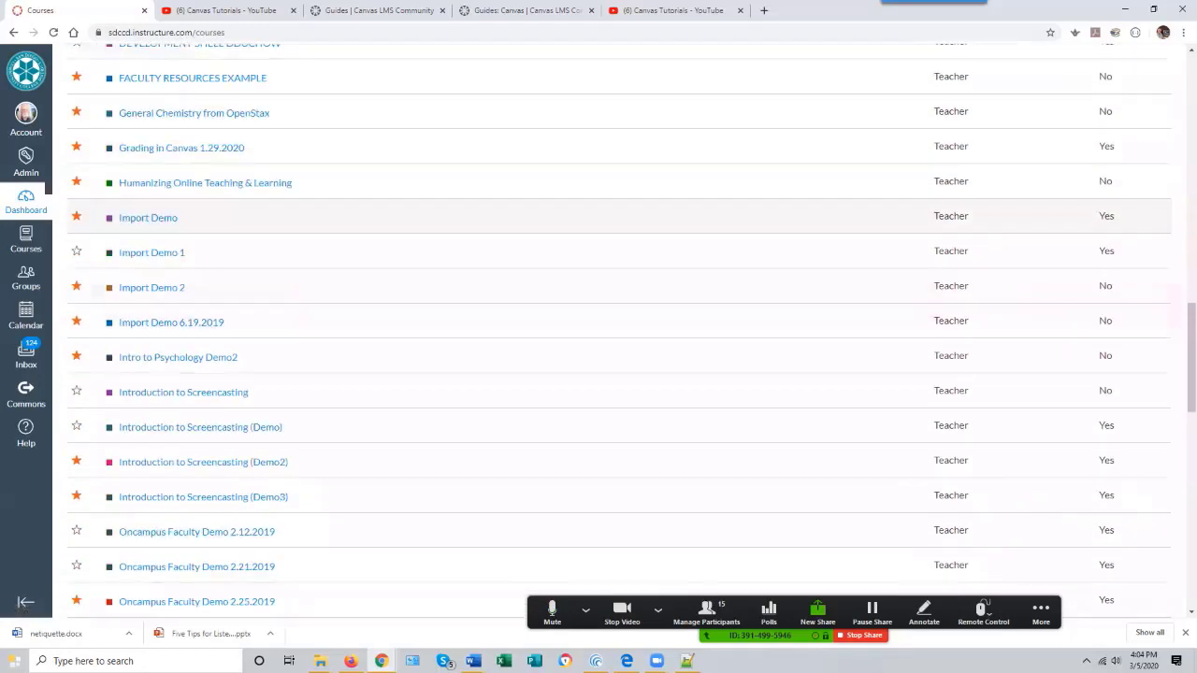
{"action": "scroll", "coordinate": [66, 232], "scroll_direction": "down", "scroll_amount": 5}
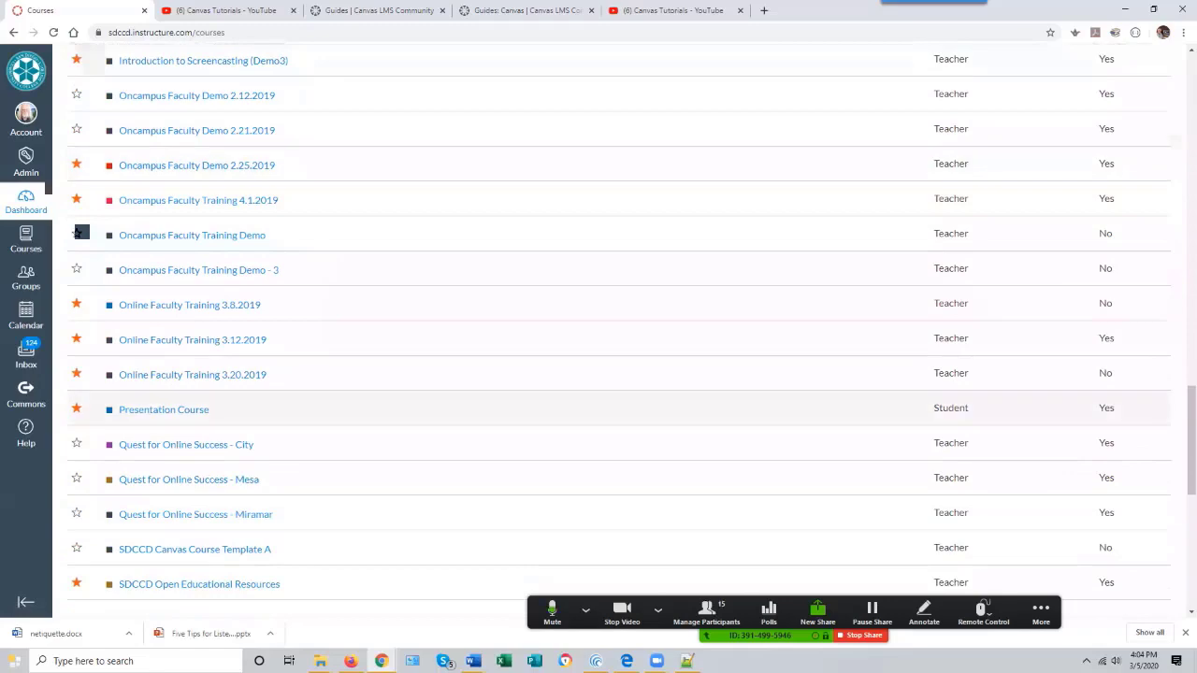
{"action": "scroll", "coordinate": [599, 327], "scroll_direction": "down", "scroll_amount": 3}
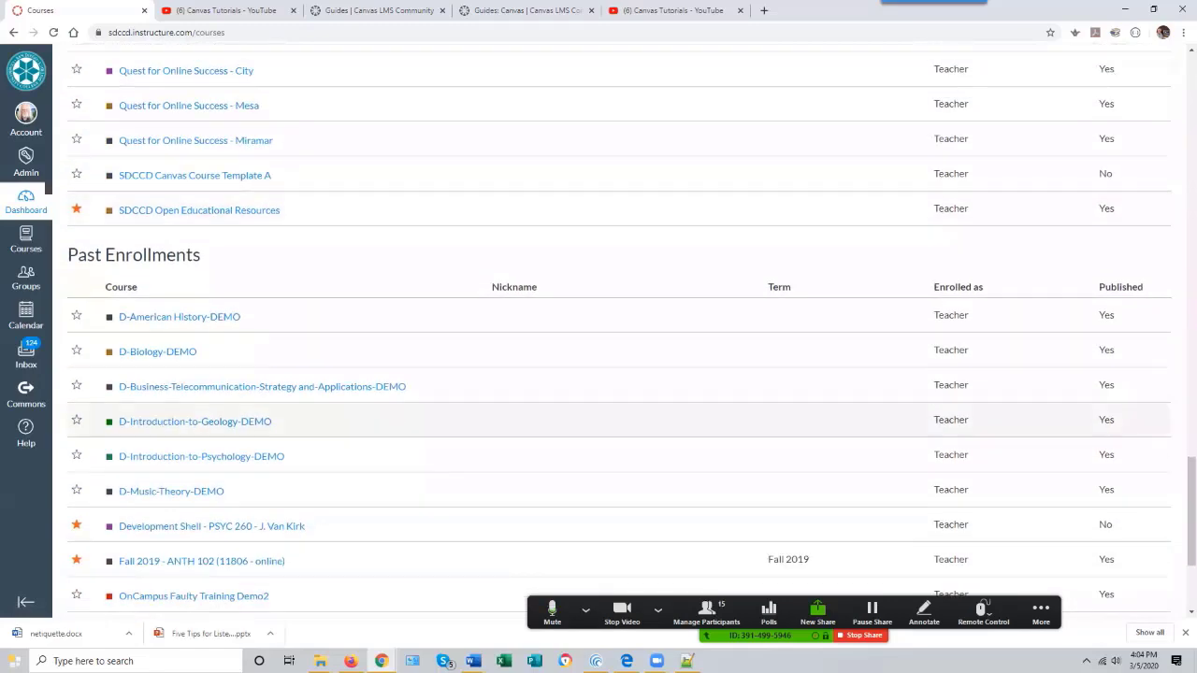
{"action": "scroll", "coordinate": [59, 236], "scroll_direction": "down", "scroll_amount": 2}
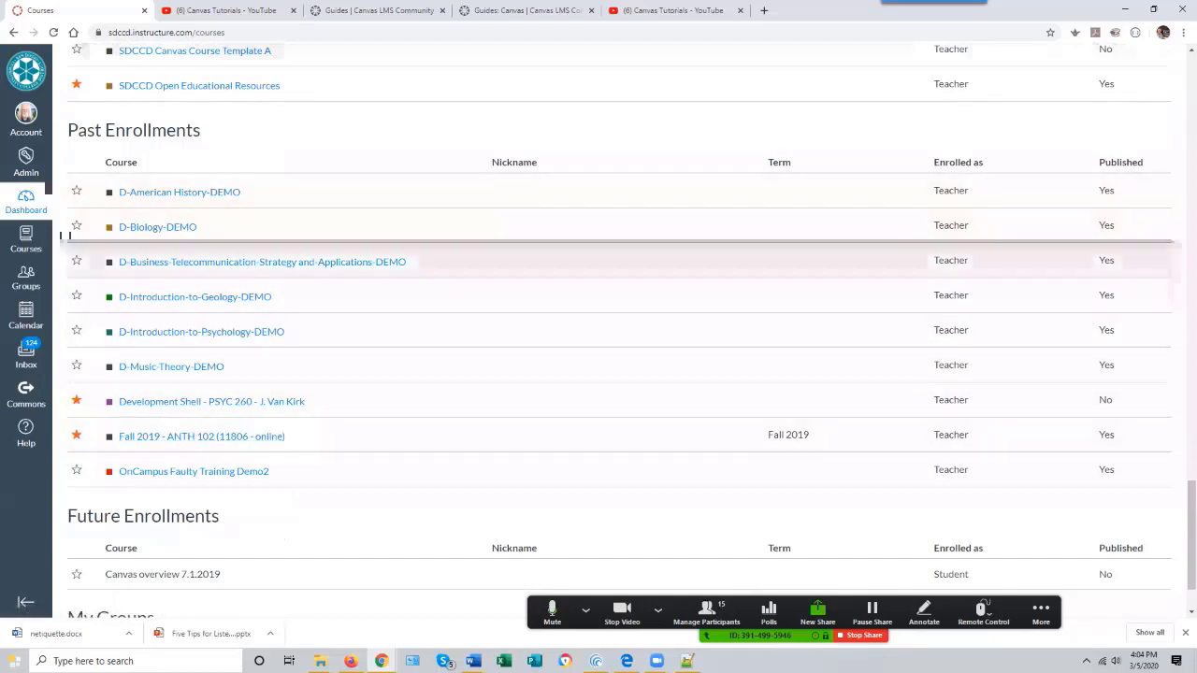
{"action": "scroll", "coordinate": [68, 234], "scroll_direction": "down", "scroll_amount": 1}
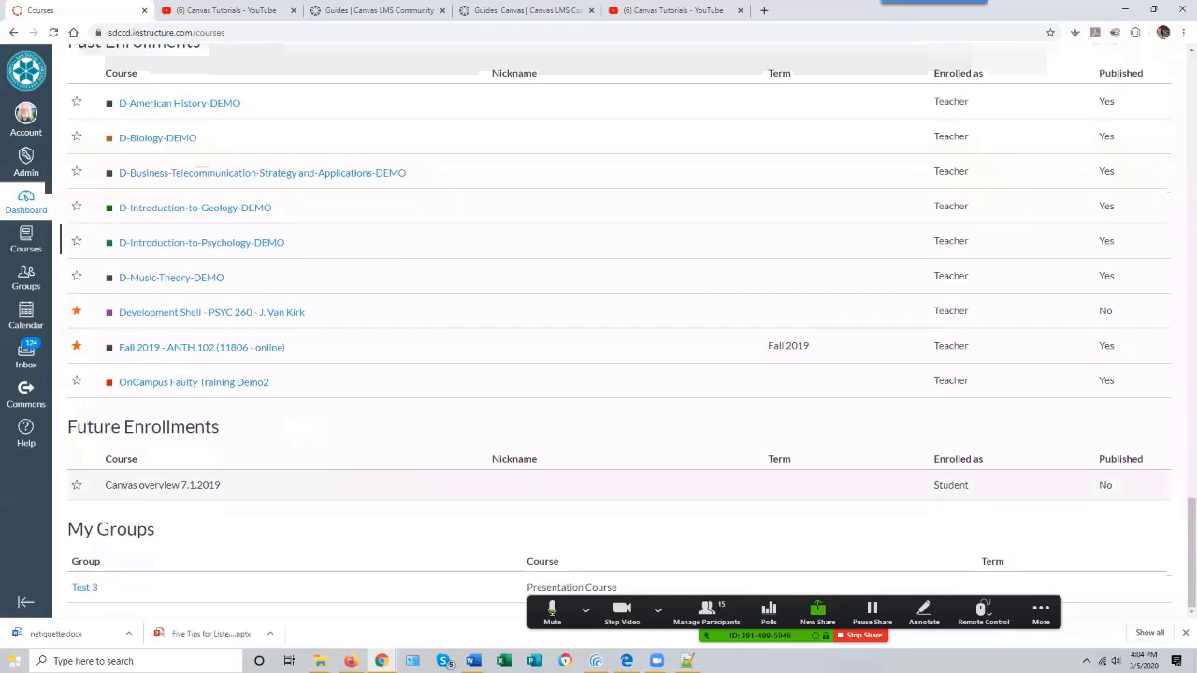
{"action": "scroll", "coordinate": [618, 327], "scroll_direction": "up", "scroll_amount": 20}
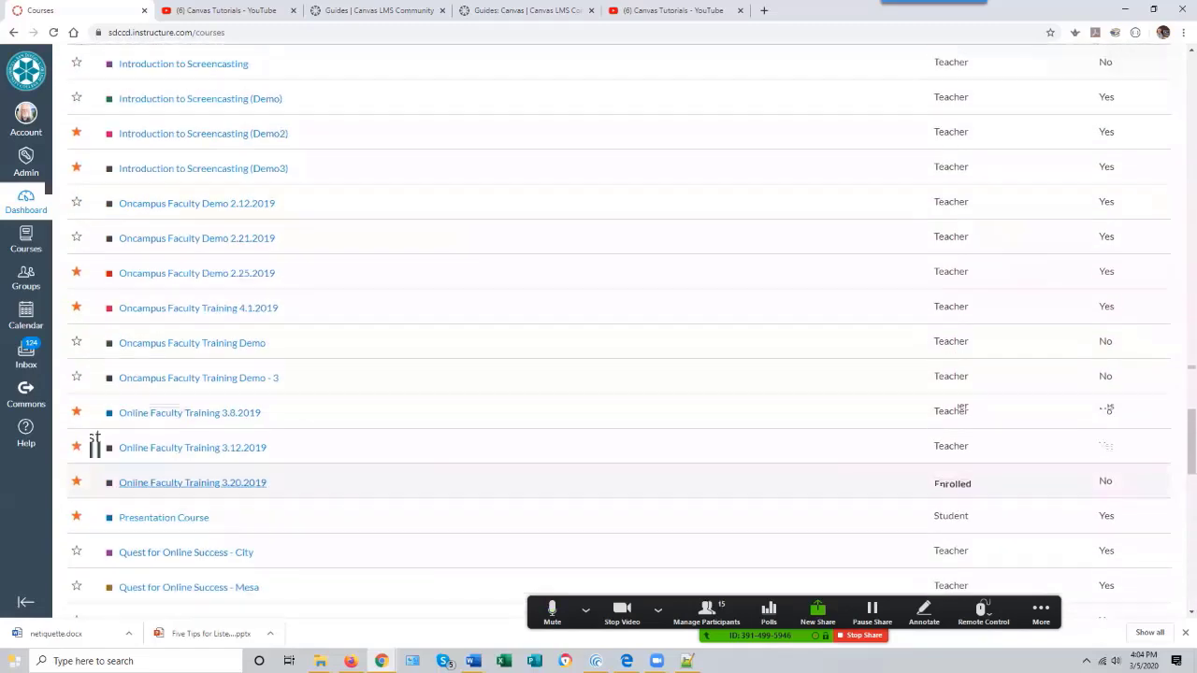
{"action": "scroll", "coordinate": [617, 374], "scroll_direction": "up", "scroll_amount": 6}
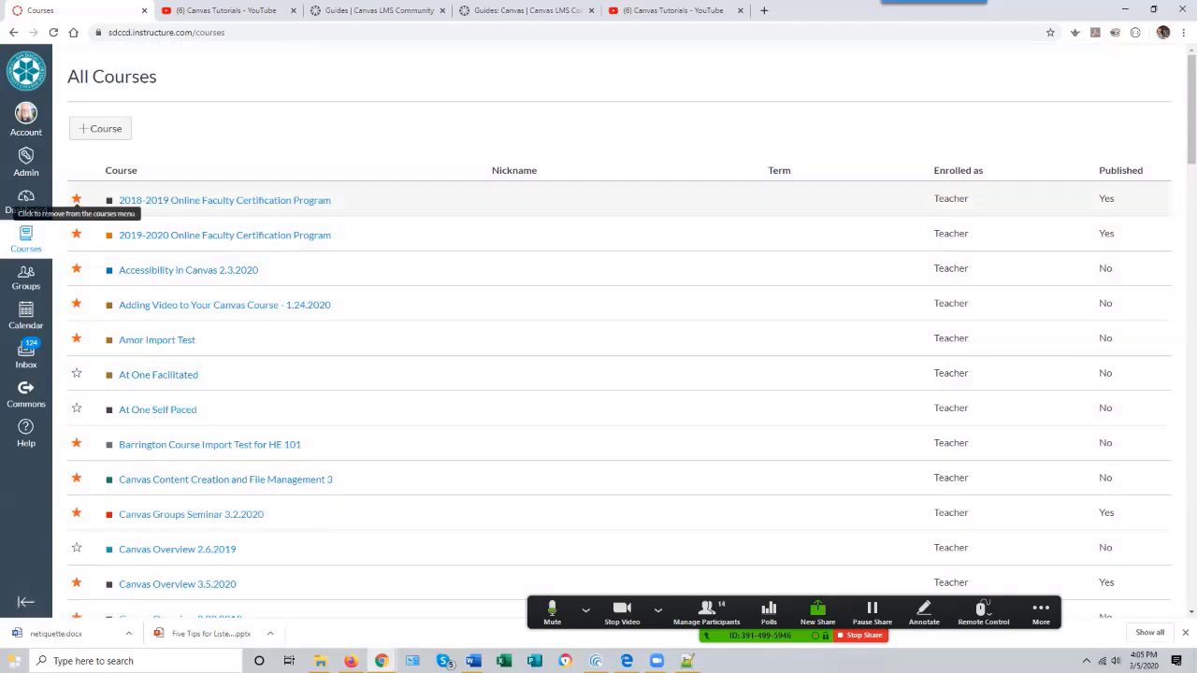
- Unstar Amor Import Test in the All Courses list to remove it from the Courses menu
{"action": "left_click", "coordinate": [77, 373]}
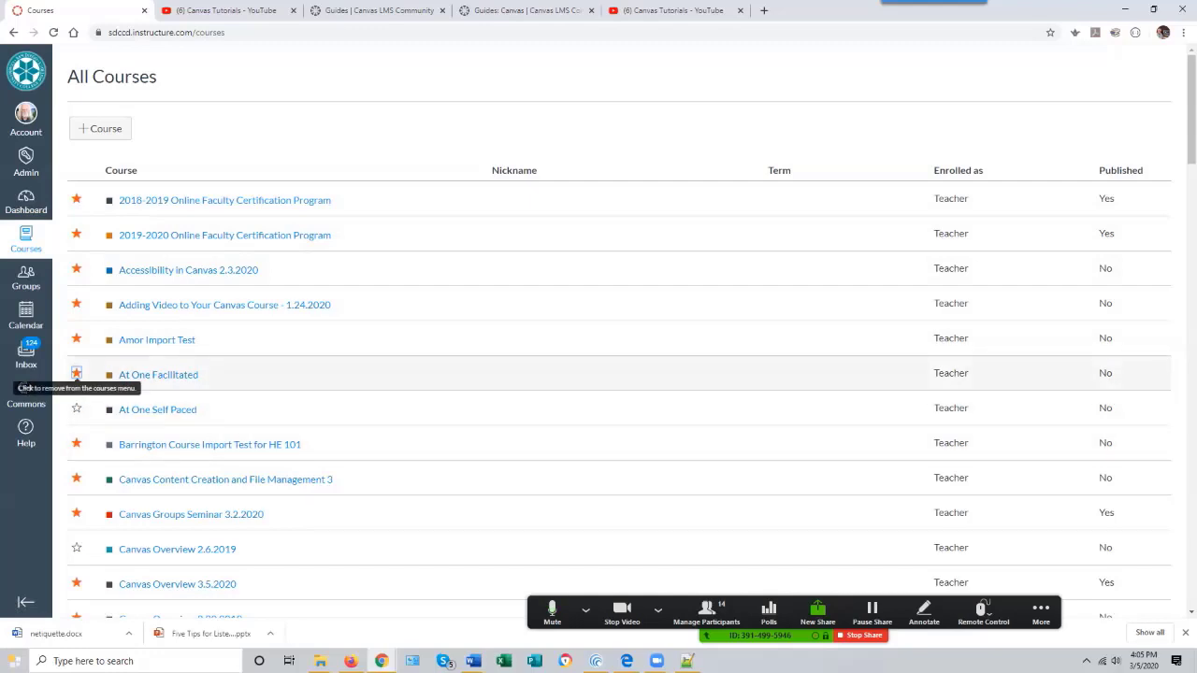
{"action": "left_click", "coordinate": [77, 373]}
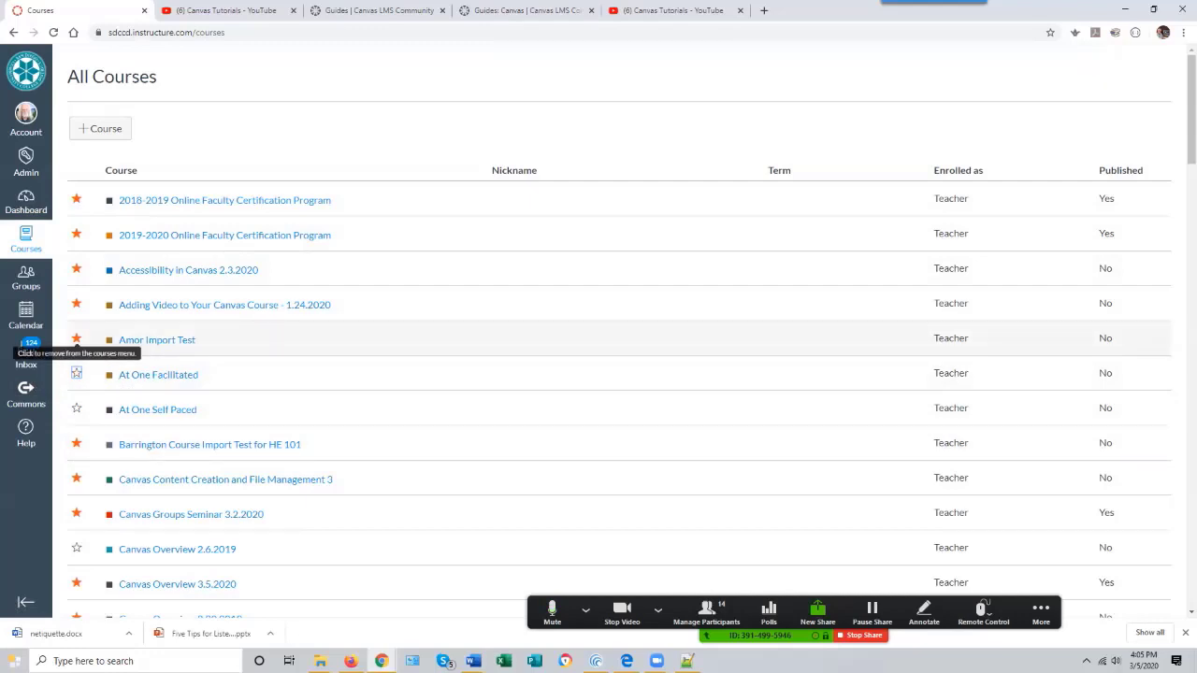
{"action": "left_click", "coordinate": [77, 340]}
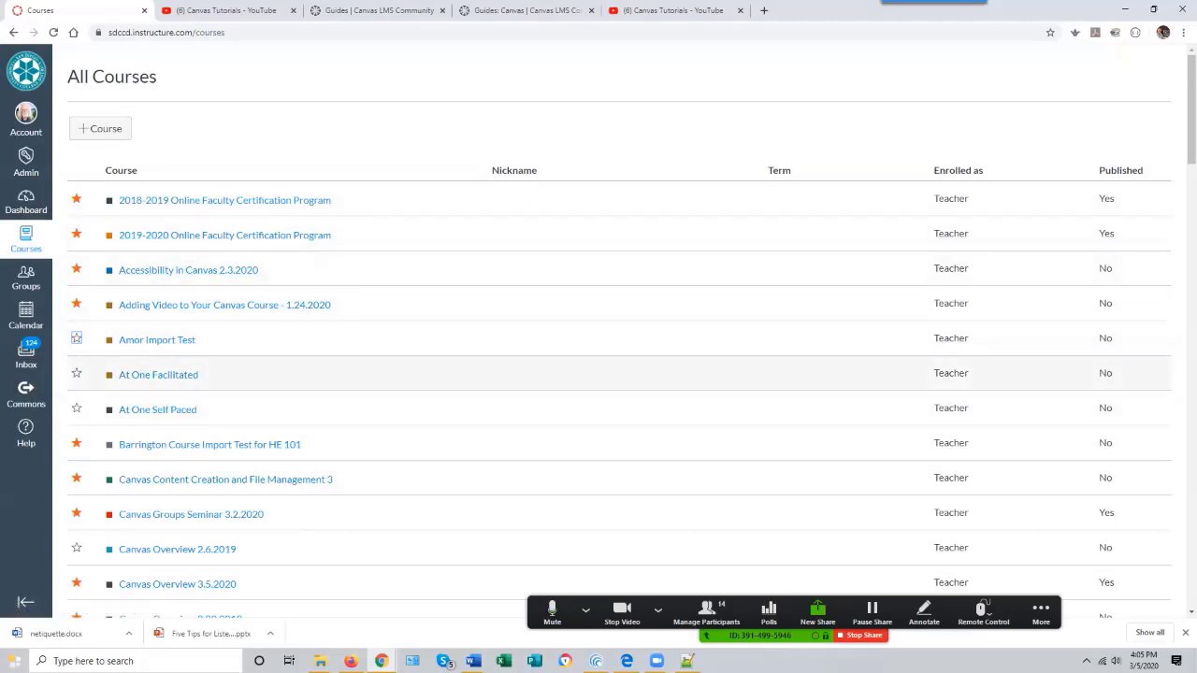
{"action": "scroll", "coordinate": [617, 328], "scroll_direction": "down", "scroll_amount": 2}
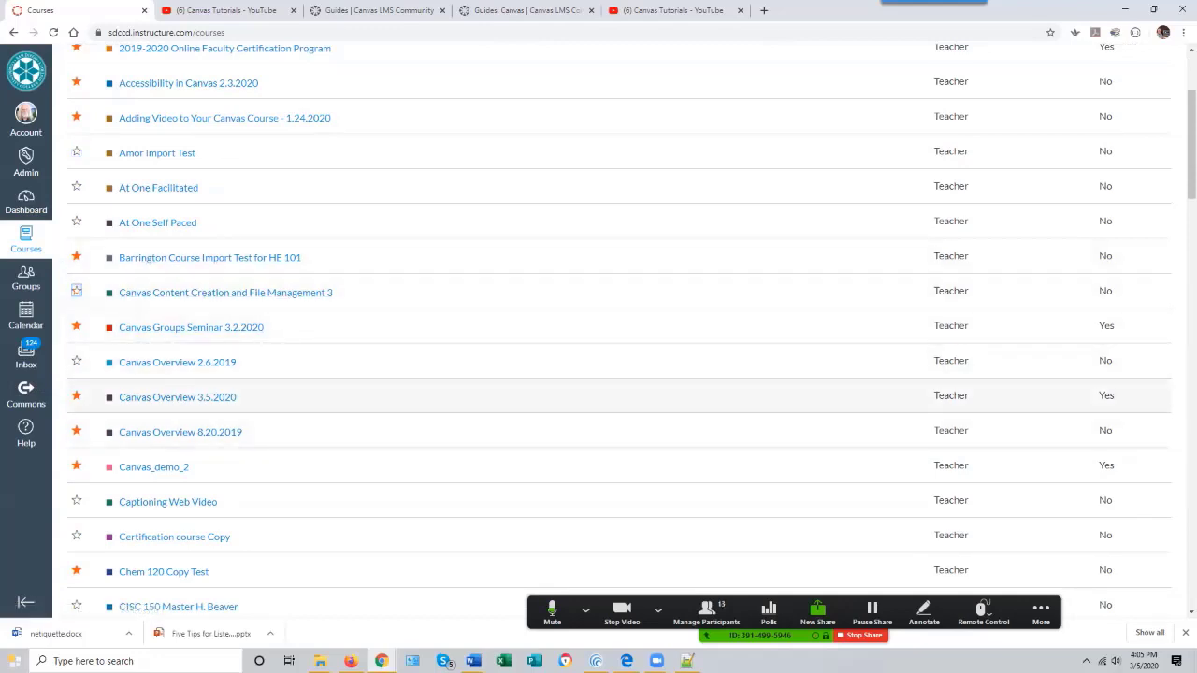
{"action": "scroll", "coordinate": [617, 362], "scroll_direction": "up", "scroll_amount": 2}
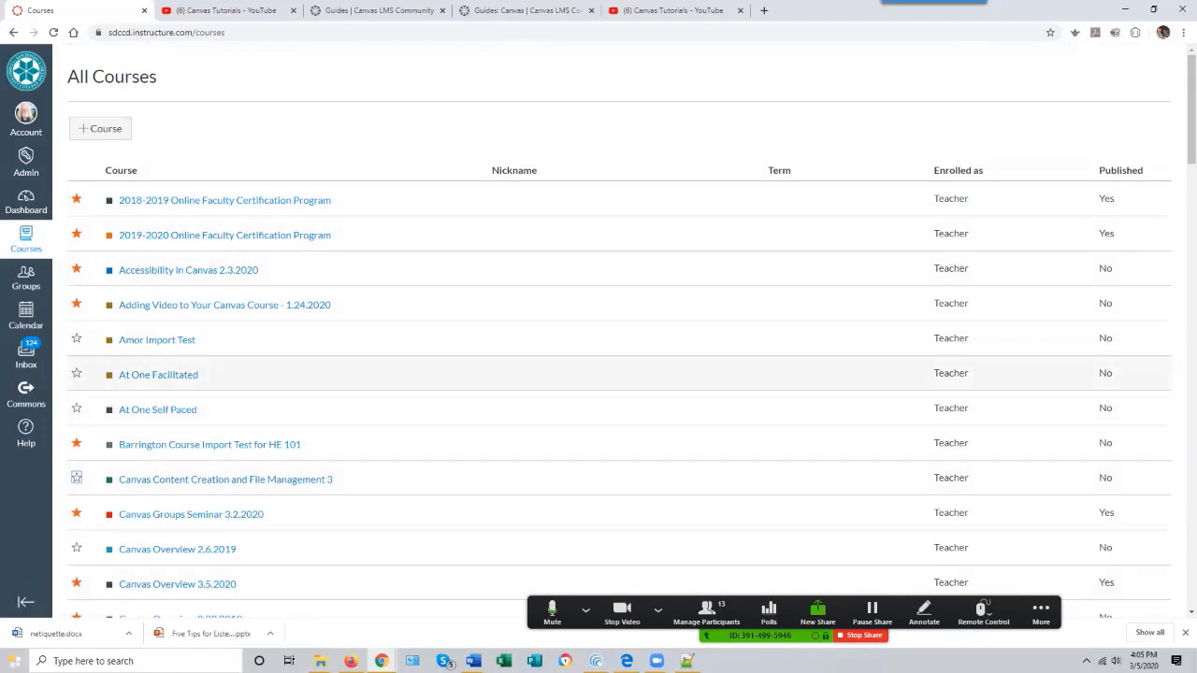
- Review the Courses menu list again, then return to the Dashboard via All Courses
{"action": "left_click", "coordinate": [26, 201]}
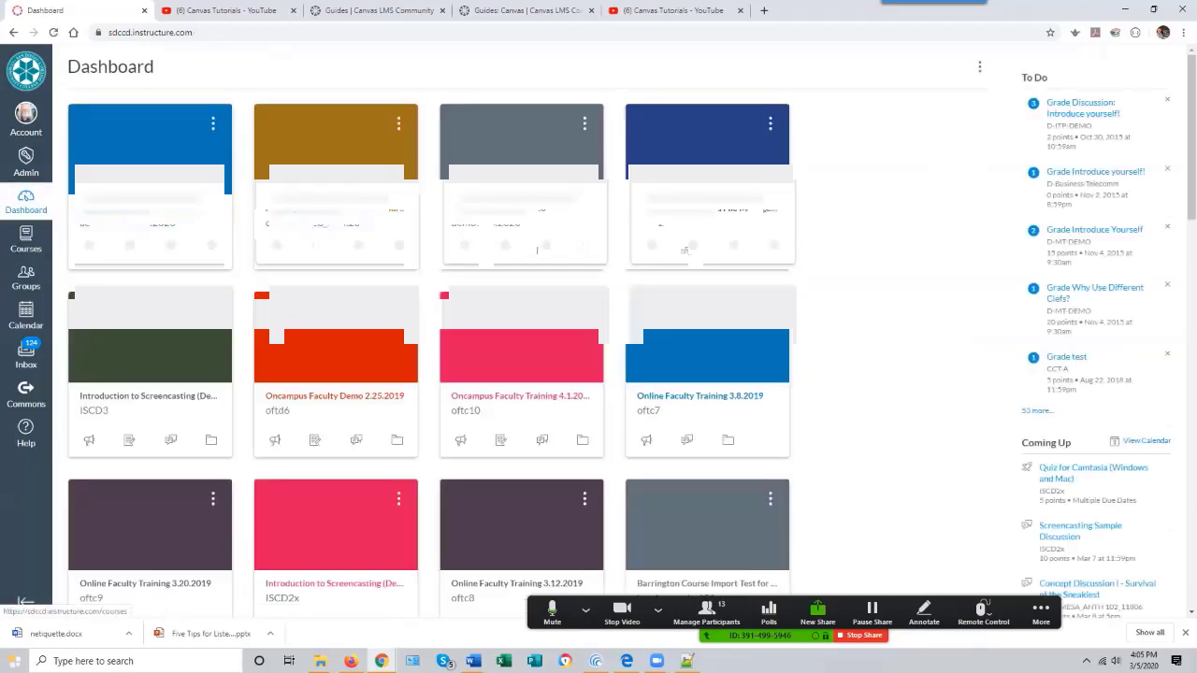
{"action": "left_click", "coordinate": [26, 240]}
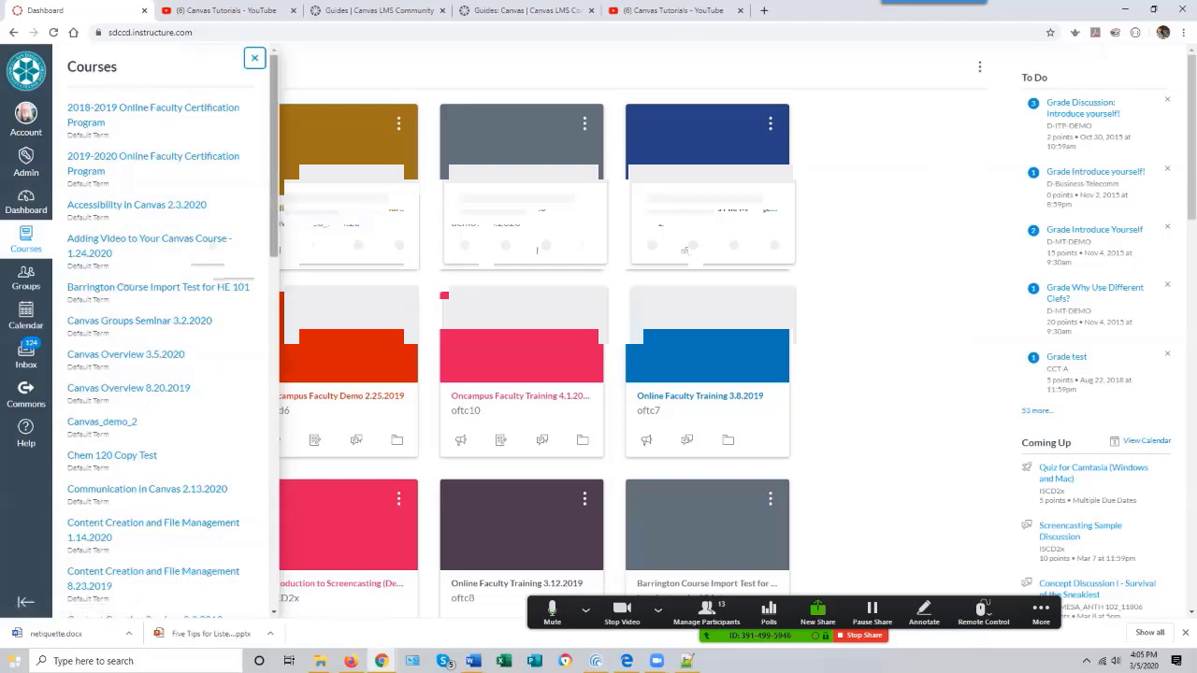
{"action": "scroll", "coordinate": [149, 328], "scroll_direction": "down", "scroll_amount": 10}
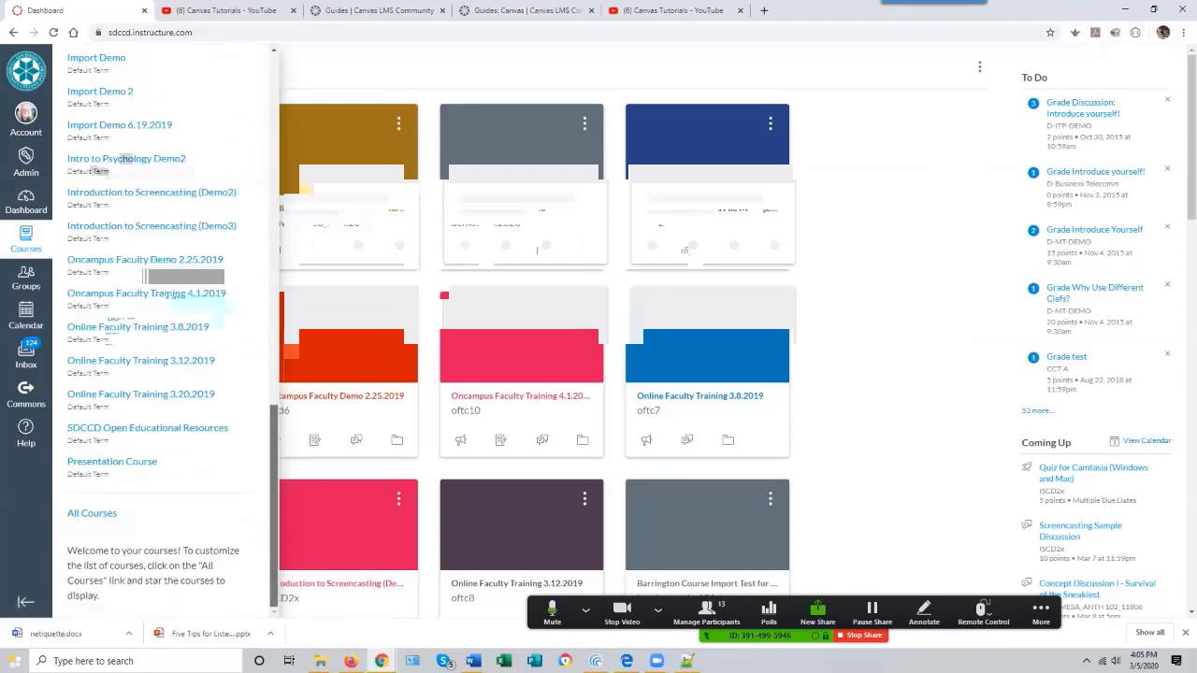
{"action": "left_click", "coordinate": [92, 514]}
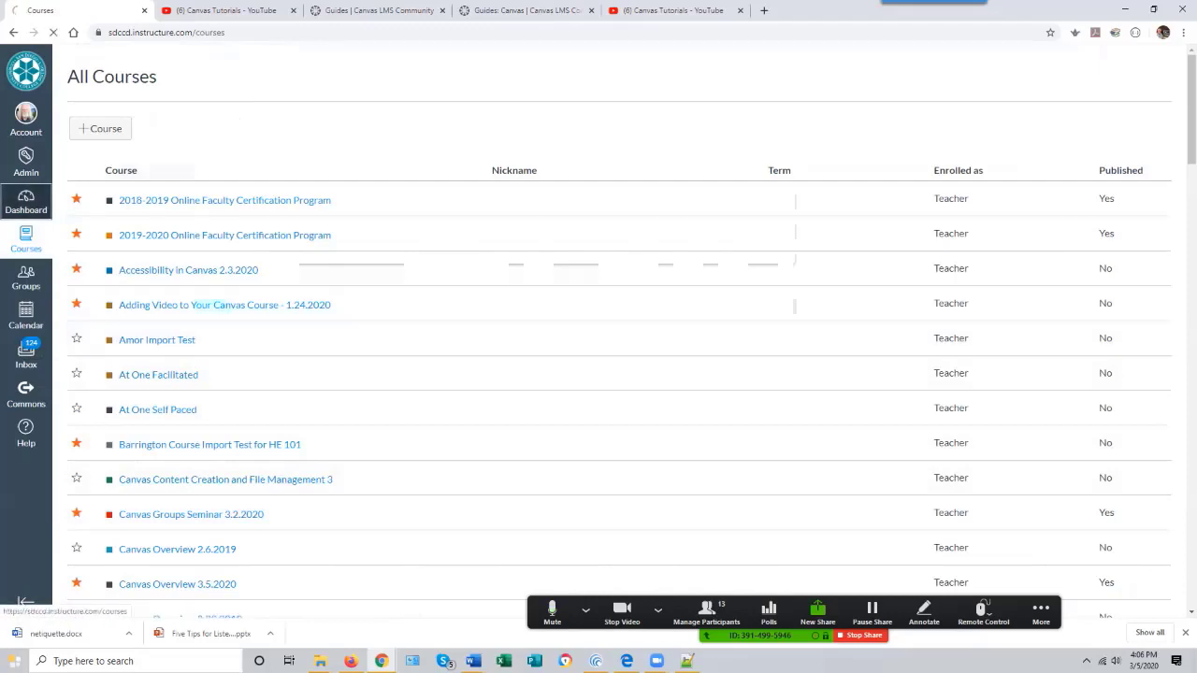
{"action": "left_click", "coordinate": [26, 201]}
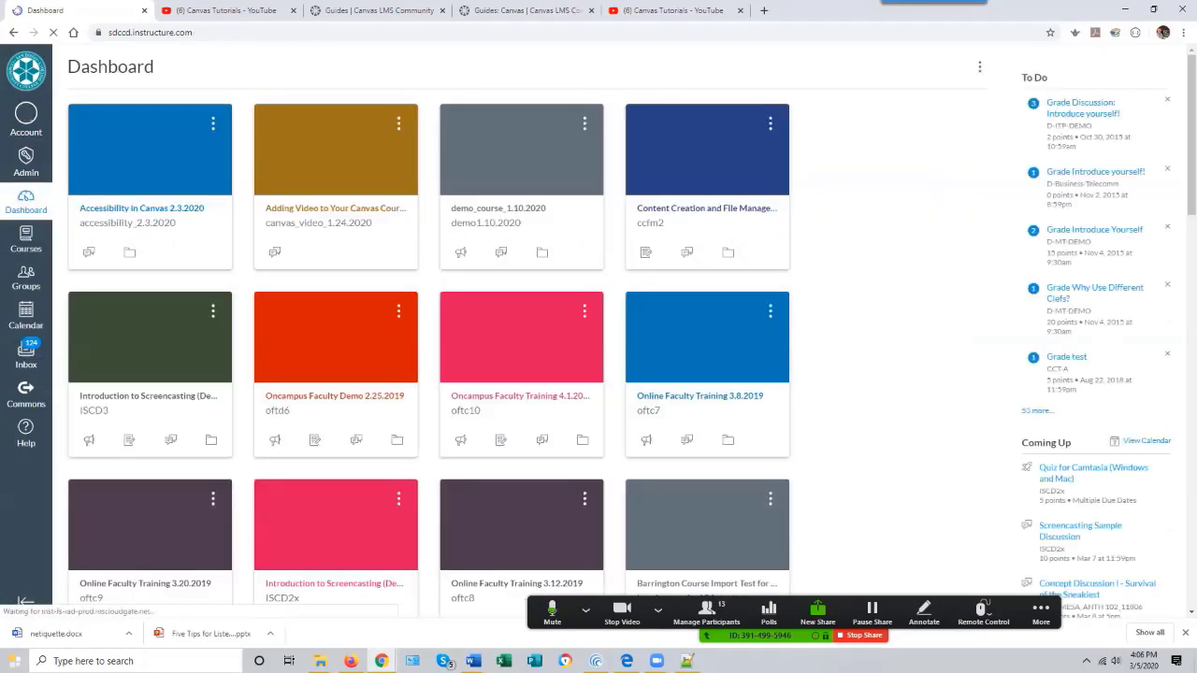